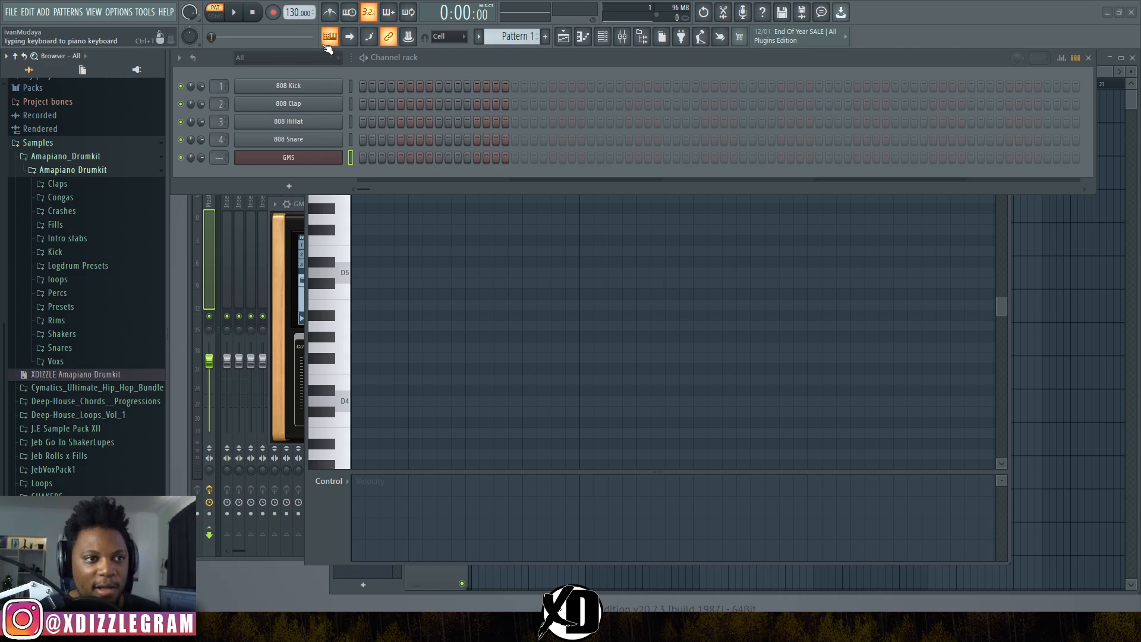
- Try a 110 BPM tempo with the metronome on, and settle the project tempo on 113 BPM
{"action": "right_click", "coordinate": [292, 15]}
{"action": "left_click", "coordinate": [418, 70]}
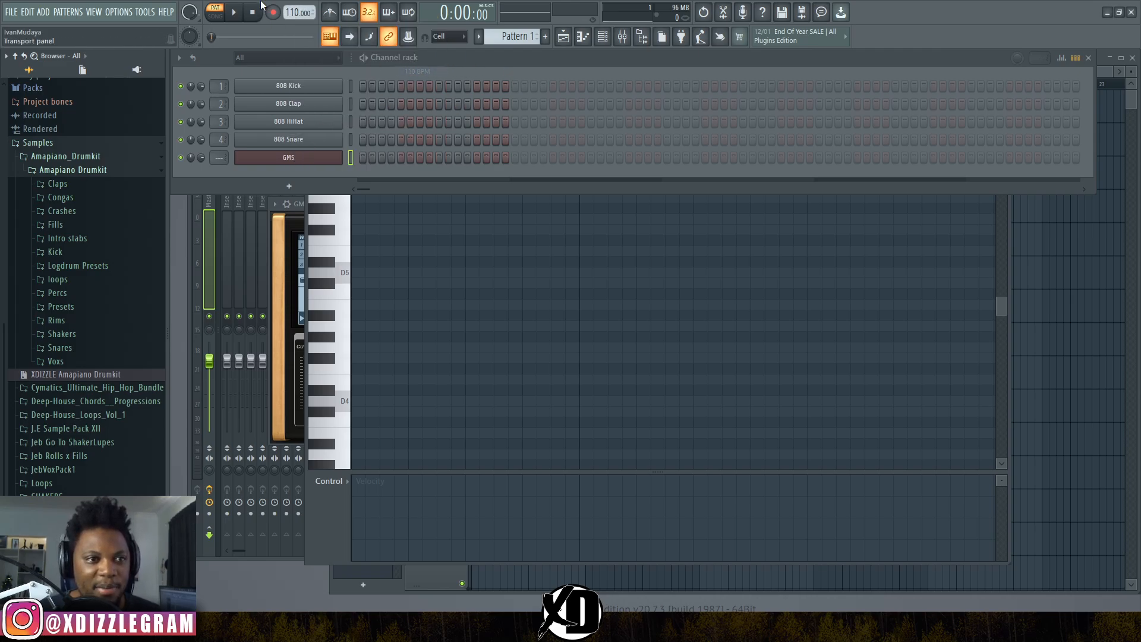
{"action": "key", "text": "ctrl+m"}
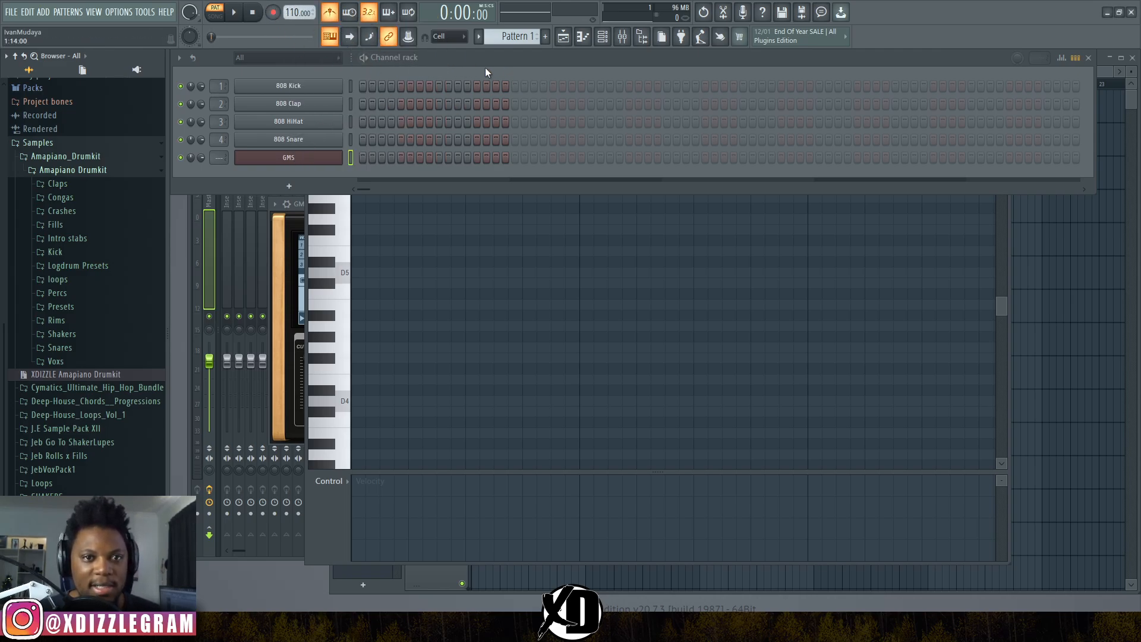
{"action": "key", "text": "space"}
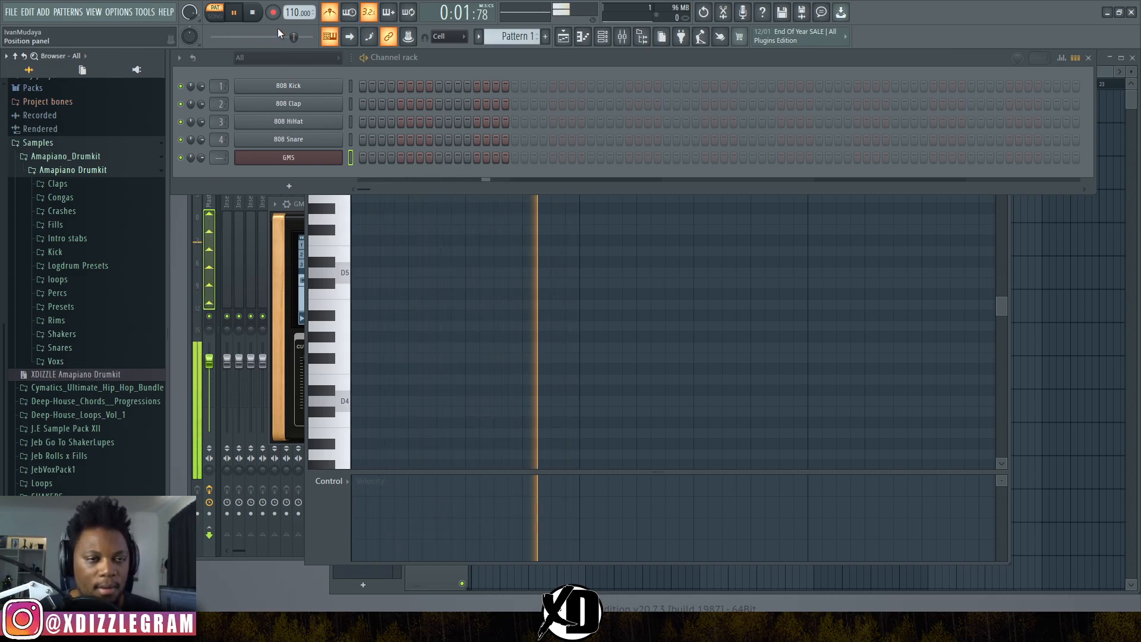
{"action": "key", "text": "space"}
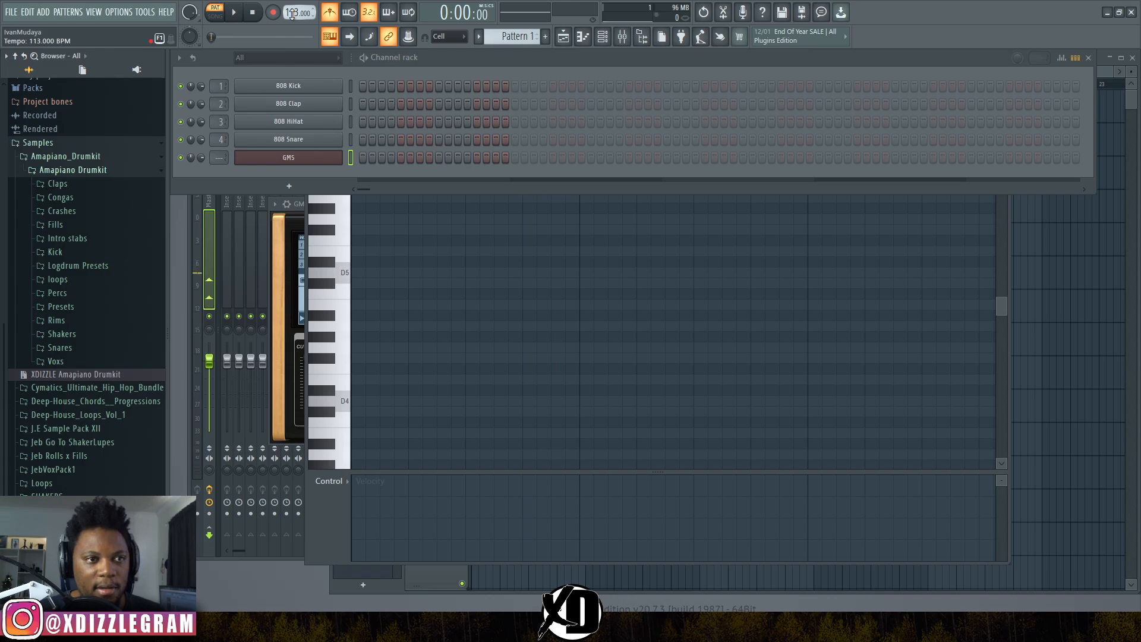
- Audition the drumkit's shaker samples and place Shaker3 on Track 1 of the playlist, covering bars 1 to 4
{"action": "left_click", "coordinate": [74, 336]}
{"action": "left_click", "coordinate": [83, 357]}
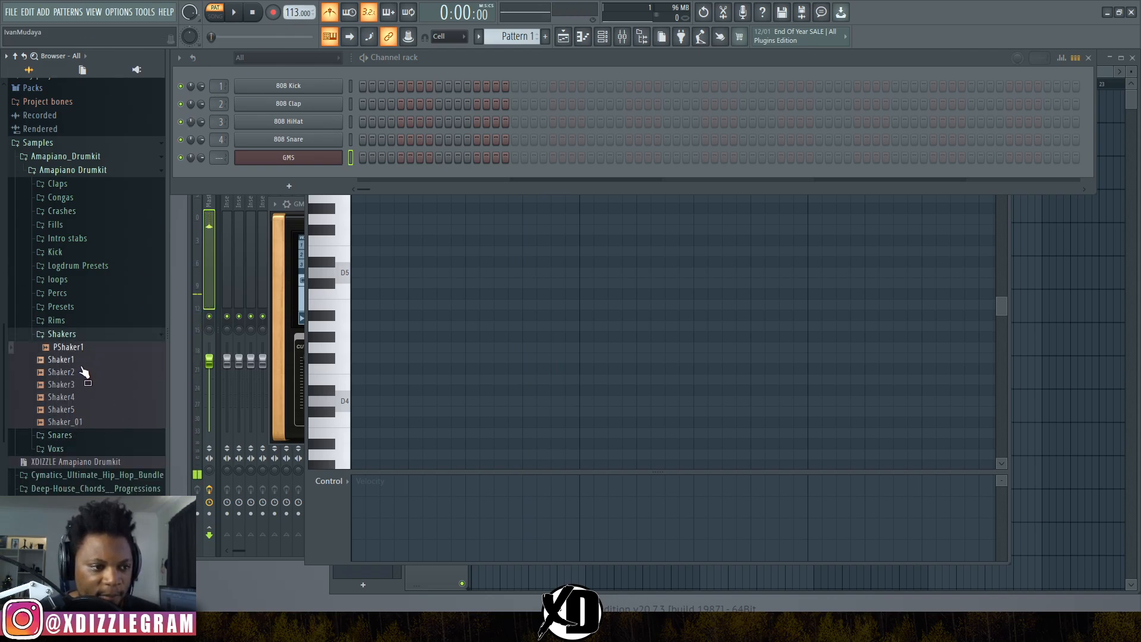
{"action": "left_click", "coordinate": [75, 372]}
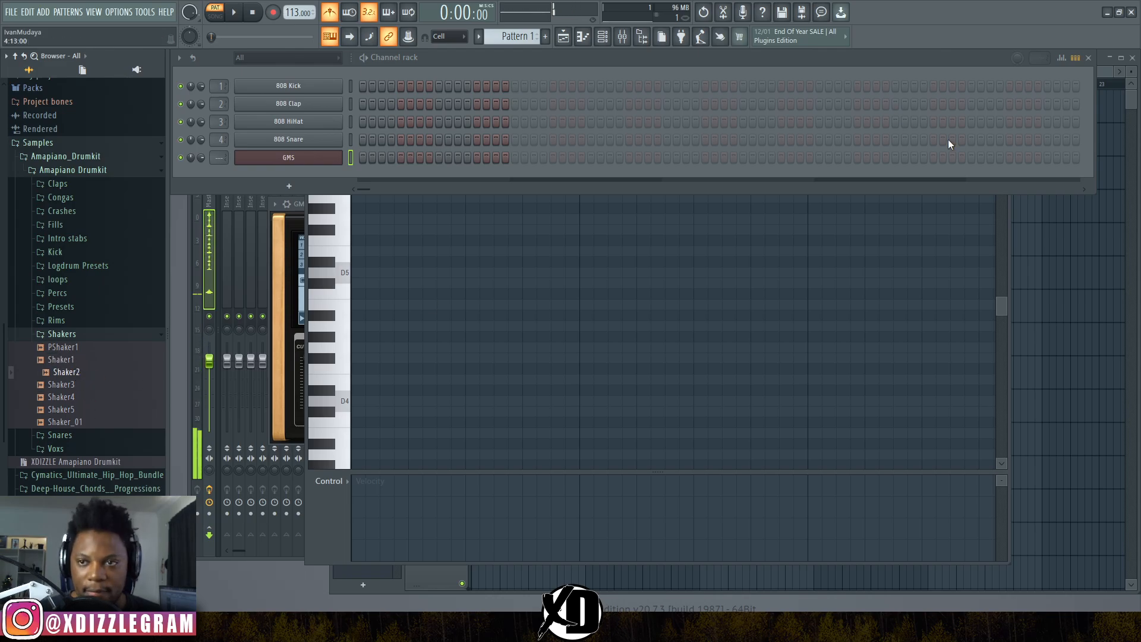
{"action": "left_click", "coordinate": [1126, 109]}
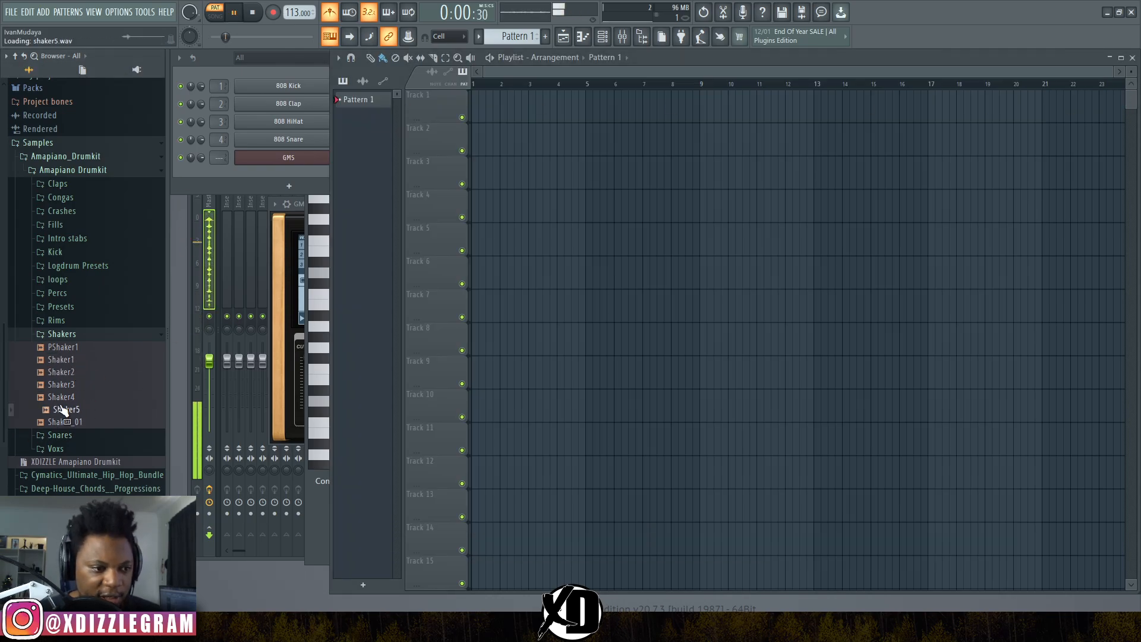
{"action": "left_click", "coordinate": [76, 387]}
{"action": "mouse_move", "coordinate": [77, 386]}
{"action": "left_mouse_down"}
{"action": "mouse_move", "coordinate": [494, 100]}
{"action": "mouse_move", "coordinate": [477, 116]}
{"action": "mouse_move", "coordinate": [666, 101]}
{"action": "left_mouse_up"}
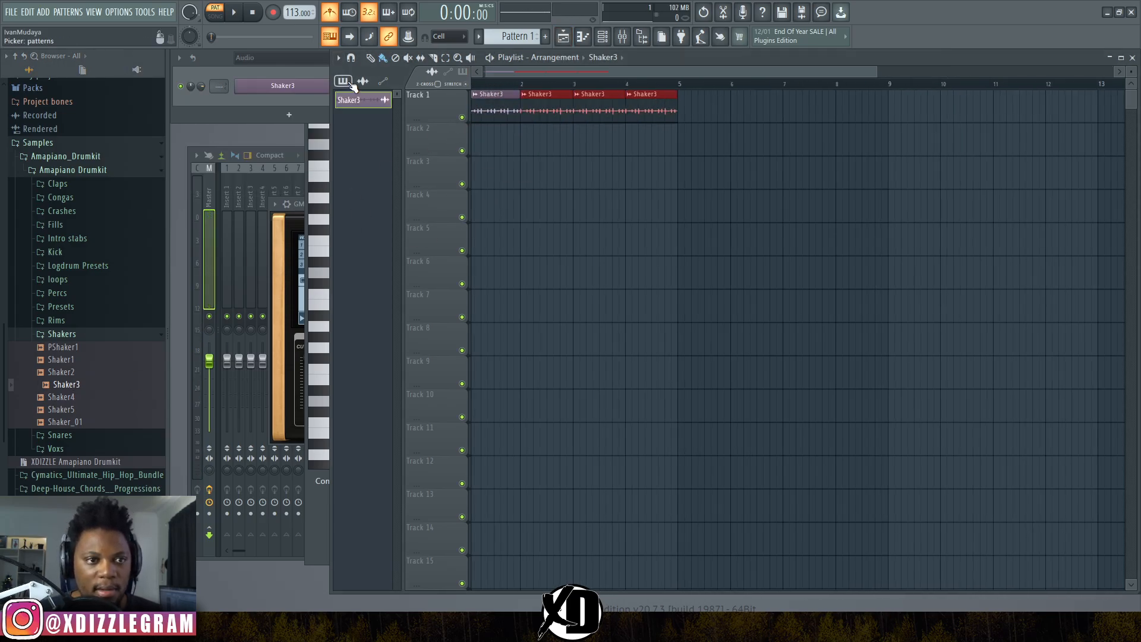
- Place two consecutive two-bar Pattern 1 clips on Track 2, filling bars 1 to 4 beneath the shaker
{"action": "left_click", "coordinate": [342, 81]}
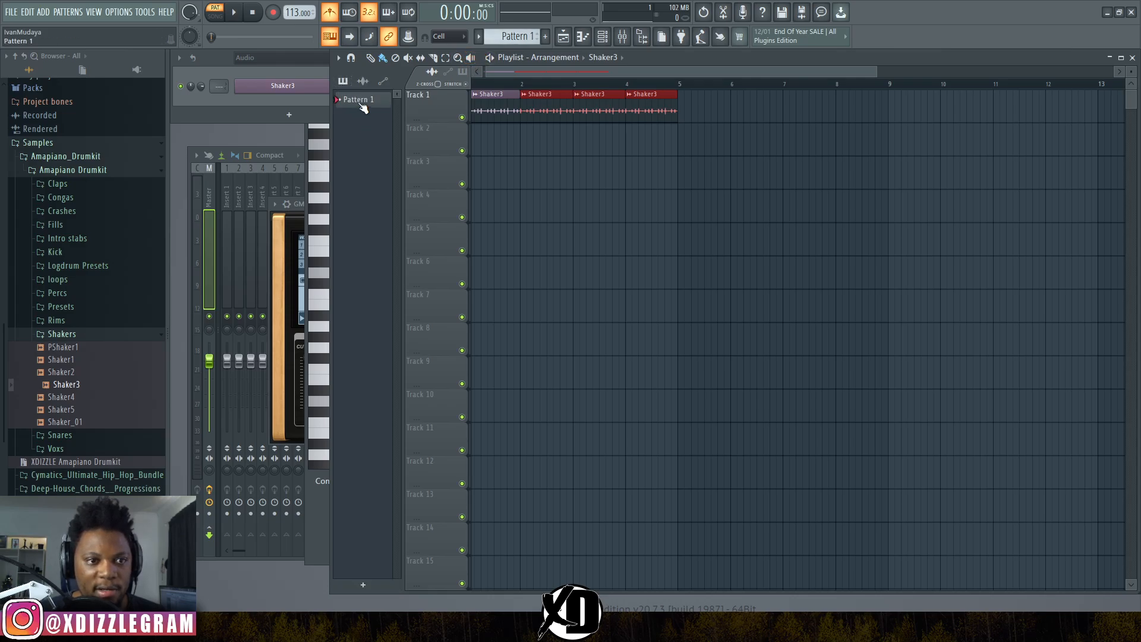
{"action": "left_click", "coordinate": [360, 101]}
{"action": "left_click", "coordinate": [496, 145]}
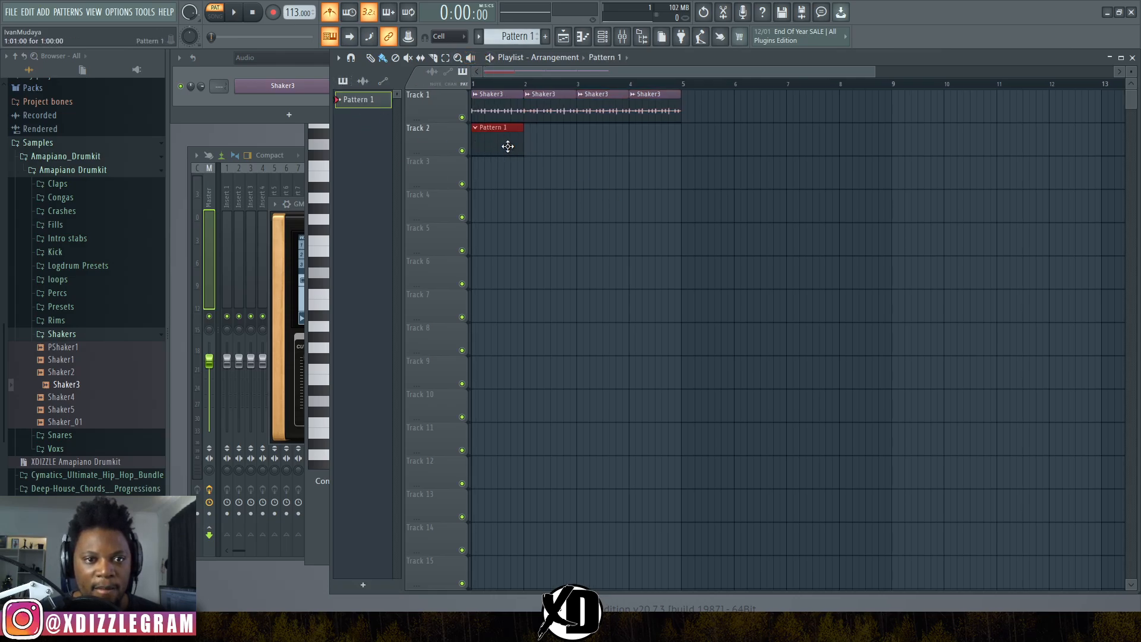
{"action": "left_click_drag", "start_coordinate": [522, 145], "coordinate": [575, 145]}
{"action": "scroll", "coordinate": [505, 85], "scroll_direction": "up", "scroll_amount": 2}
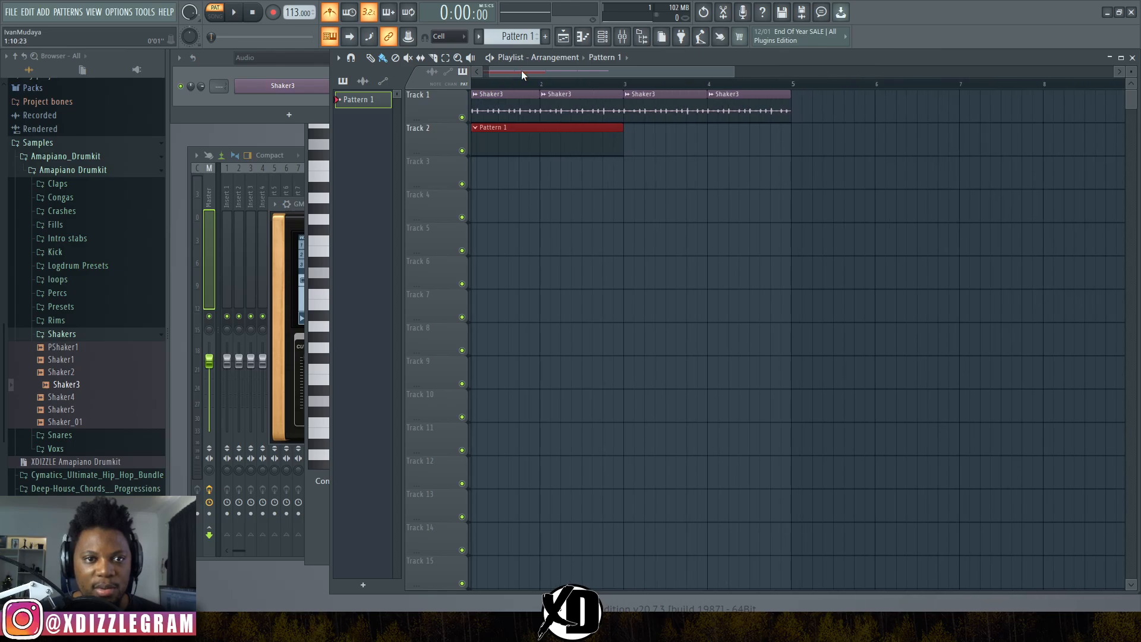
{"action": "left_click", "coordinate": [654, 143]}
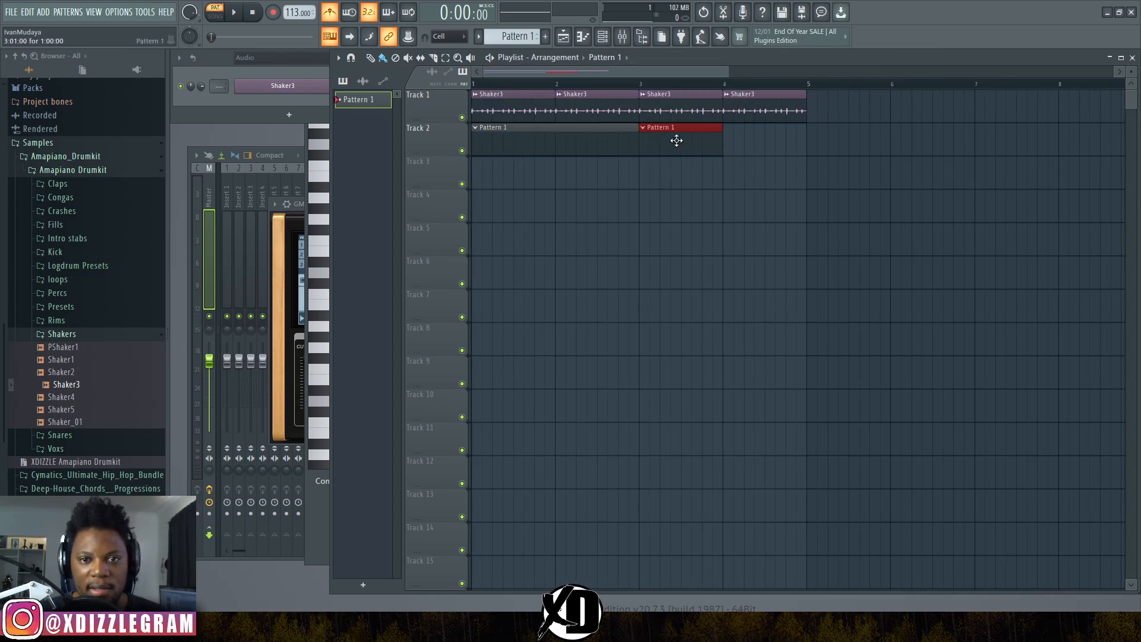
{"action": "right_click", "coordinate": [676, 140]}
{"action": "left_click", "coordinate": [601, 146]}
{"action": "mouse_move", "coordinate": [710, 146]}
{"action": "left_mouse_down"}
{"action": "mouse_move", "coordinate": [721, 146]}
{"action": "mouse_move", "coordinate": [704, 145]}
{"action": "left_mouse_up"}
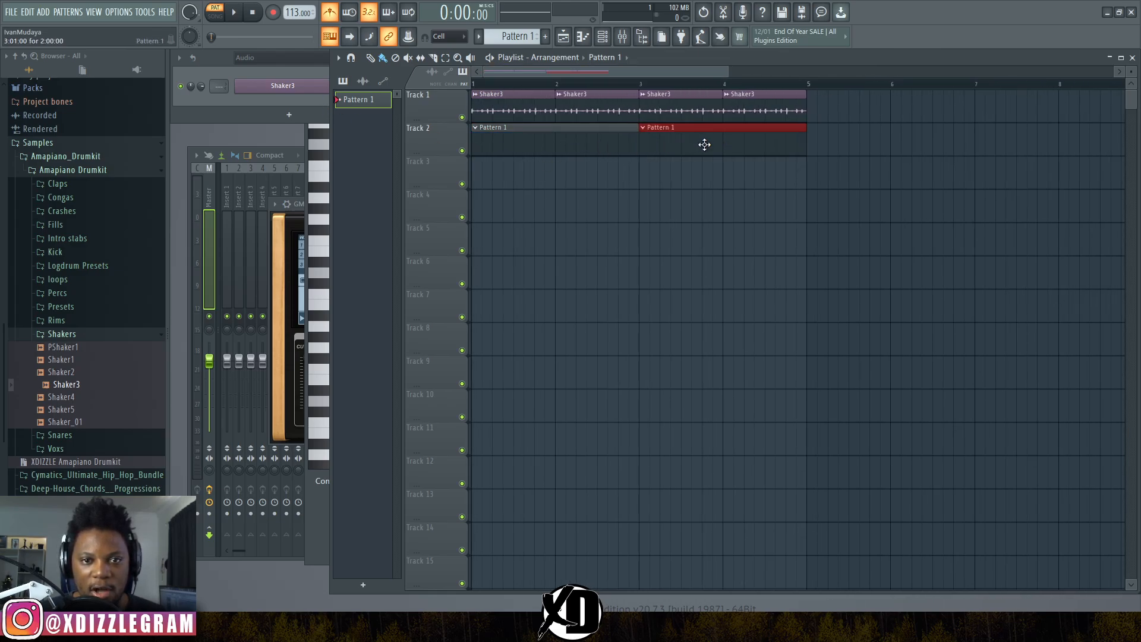
- Bring up the channel rack and set it to display all channels
{"action": "key", "text": "F6"}
{"action": "left_click", "coordinate": [297, 57]}
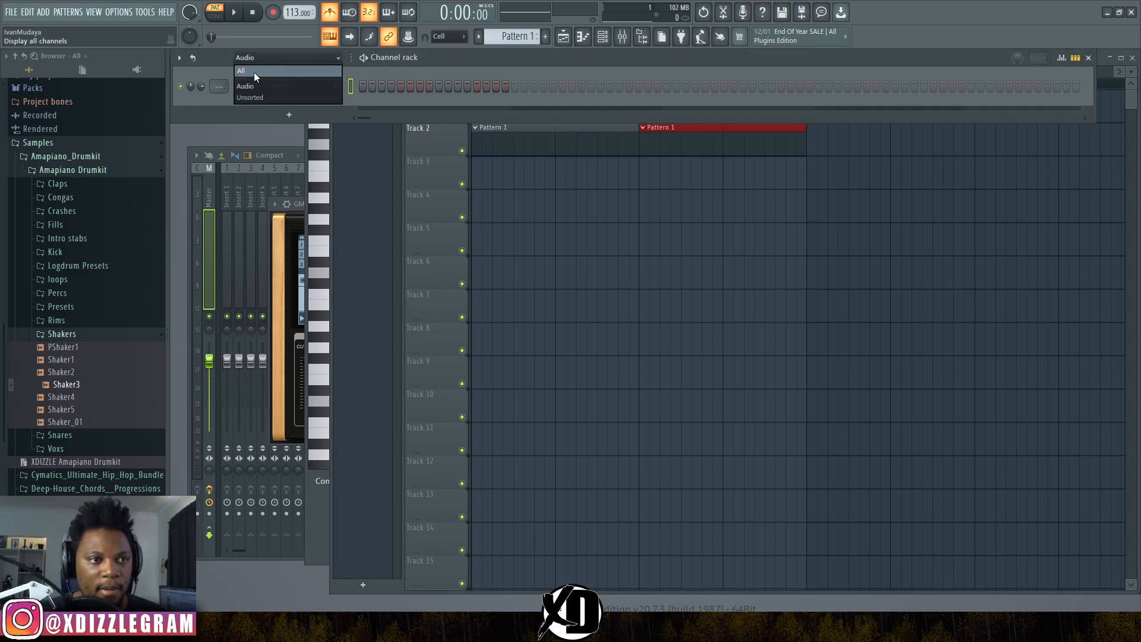
{"action": "left_click", "coordinate": [254, 72]}
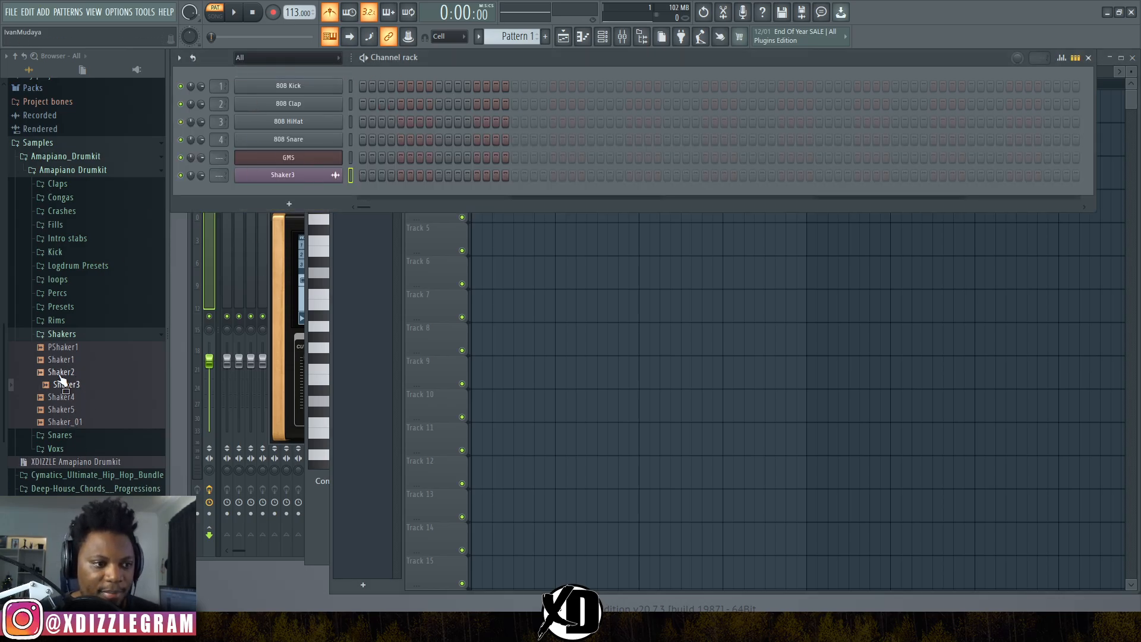
- Turn off the metronome, switch playback to song mode and listen to the playlist arrangement
{"action": "key", "text": "space"}
{"action": "key", "text": "space"}
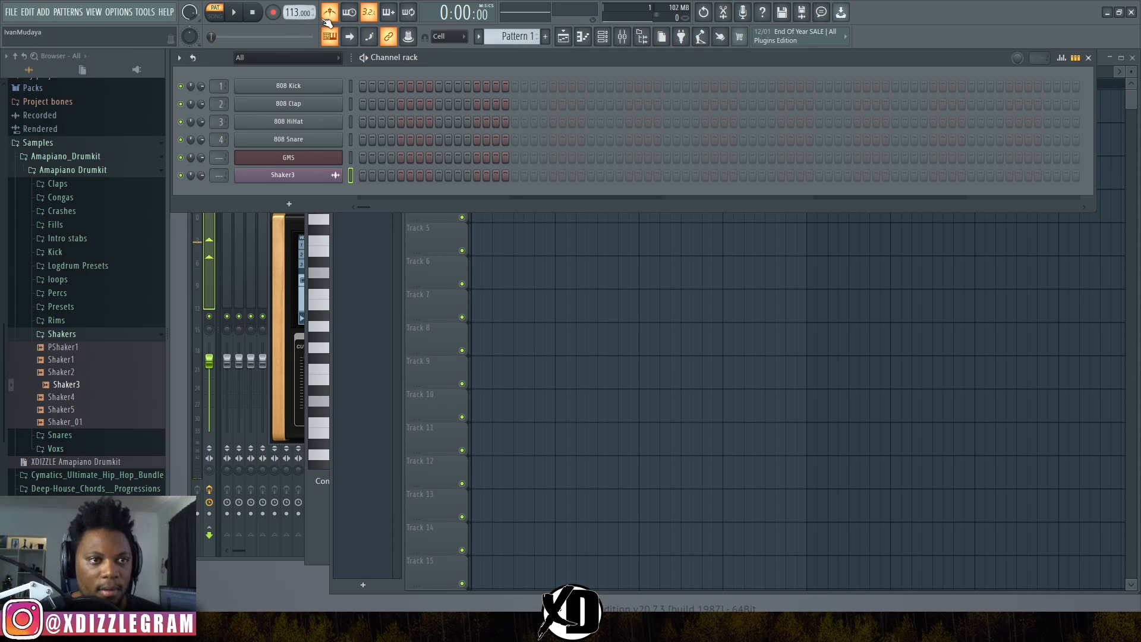
{"action": "left_click", "coordinate": [329, 13]}
{"action": "left_click", "coordinate": [215, 16]}
{"action": "left_click", "coordinate": [434, 255]}
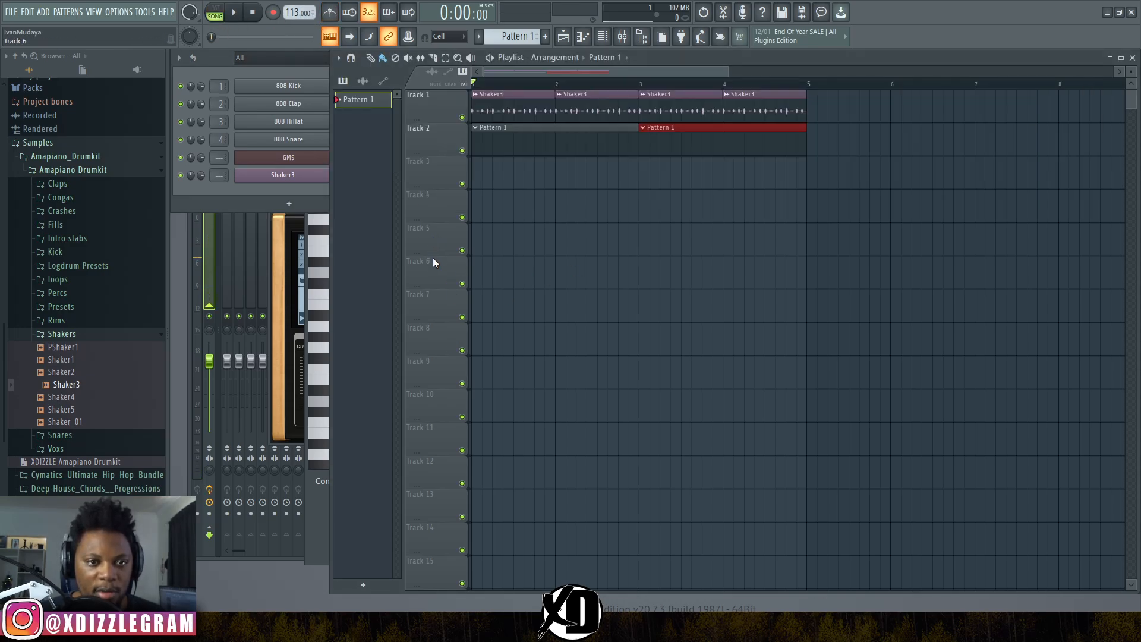
{"action": "key", "text": "space"}
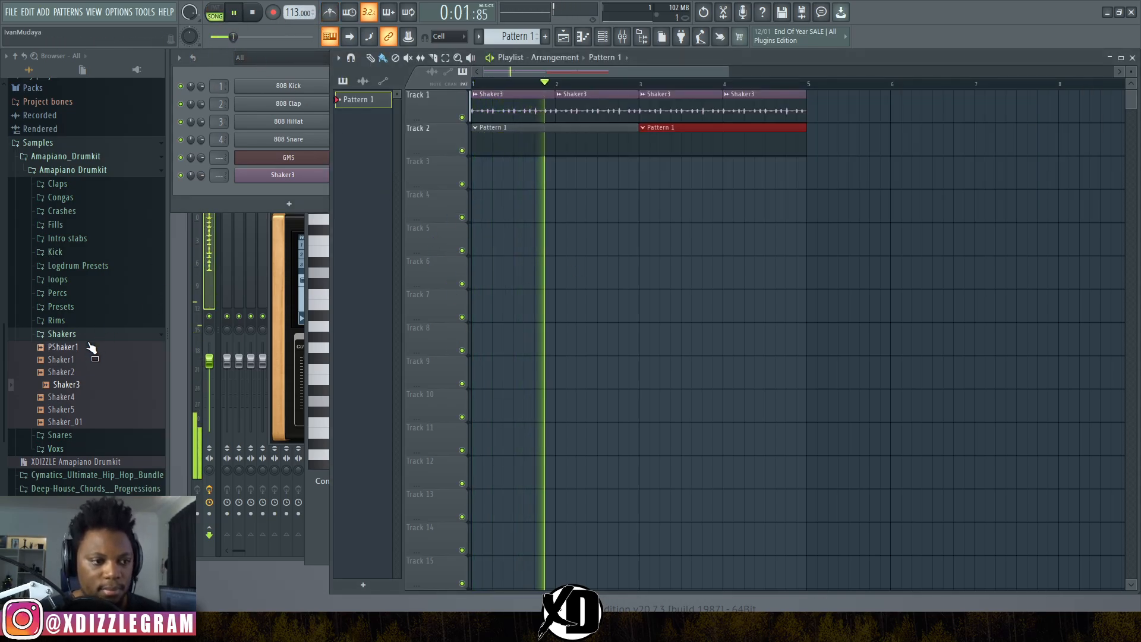
{"action": "key", "text": "space"}
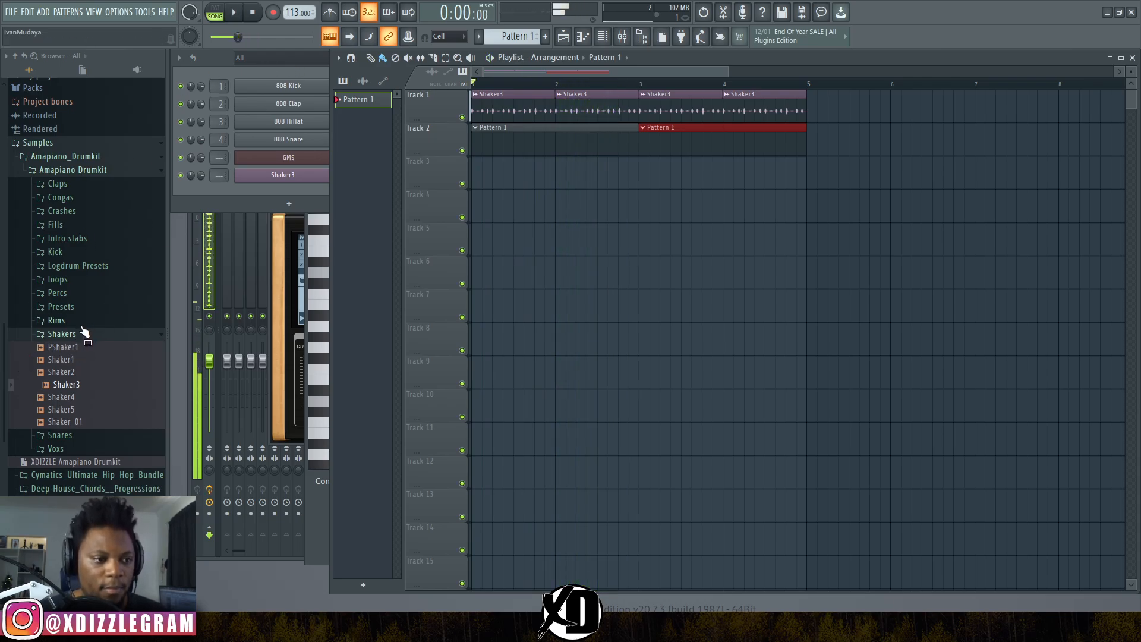
- Add the Rim2 sample as a new channel and sequence its hits on steps 1, 4, 7, 15, 17 and 23
{"action": "left_click", "coordinate": [56, 320]}
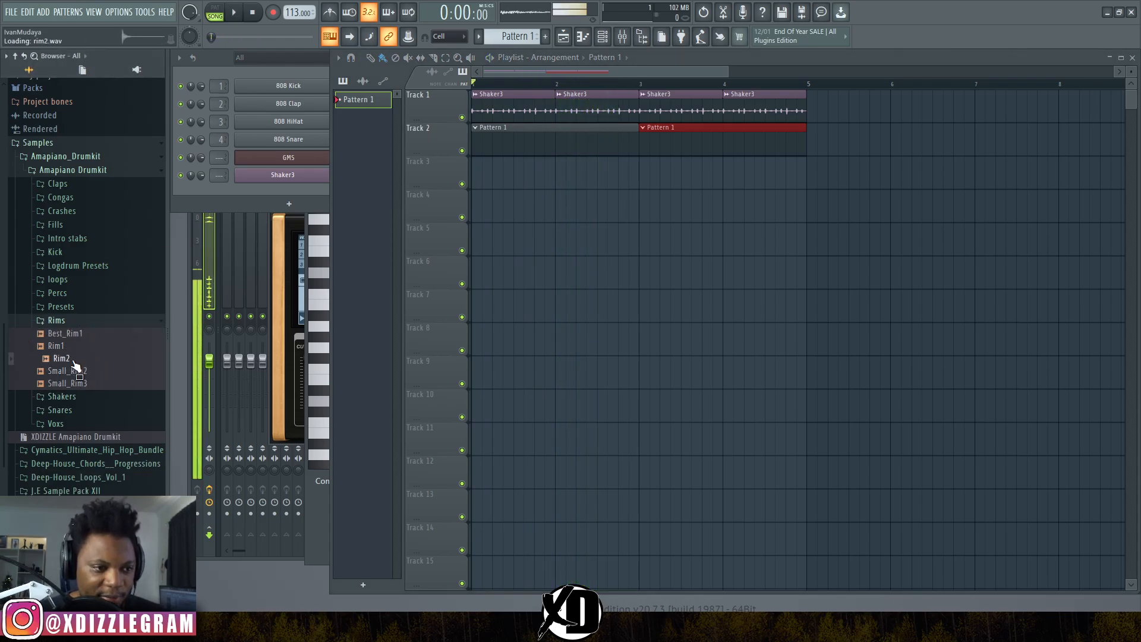
{"action": "left_click_drag", "start_coordinate": [74, 362], "coordinate": [272, 190]}
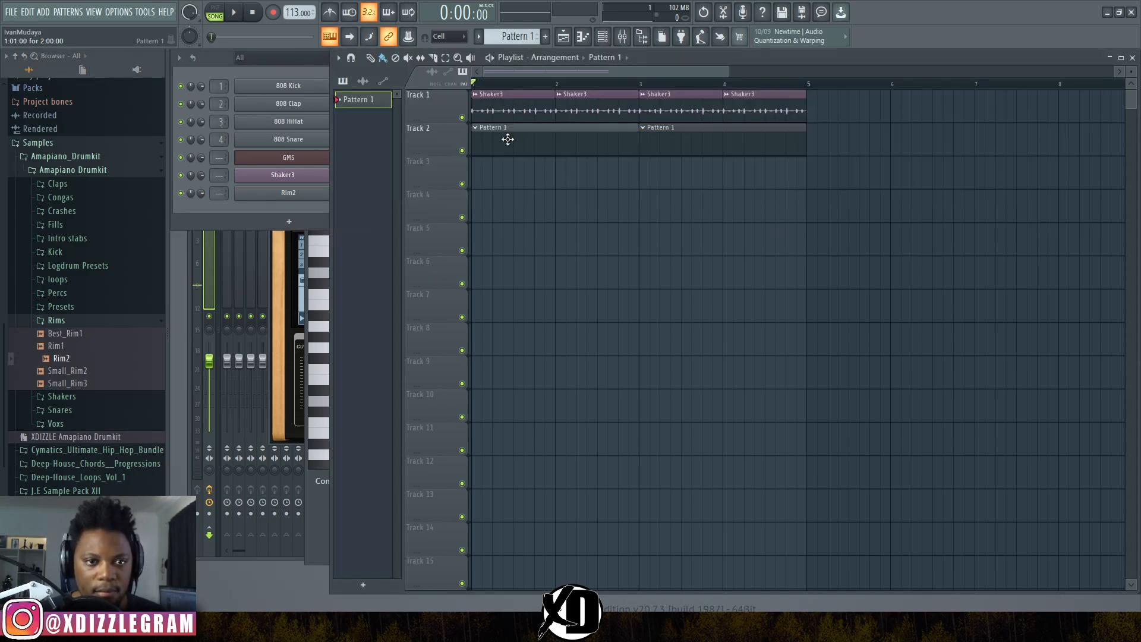
{"action": "double_click", "coordinate": [507, 129]}
{"action": "left_click", "coordinate": [362, 193]}
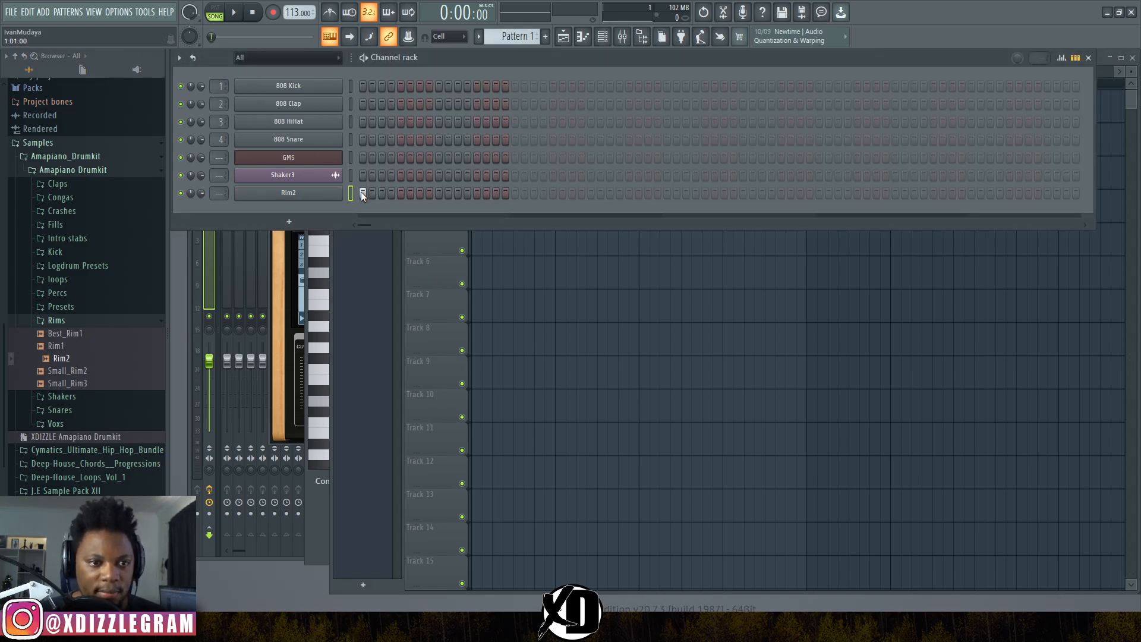
{"action": "key", "text": "space"}
{"action": "left_click", "coordinate": [391, 195]}
{"action": "left_click", "coordinate": [419, 193]}
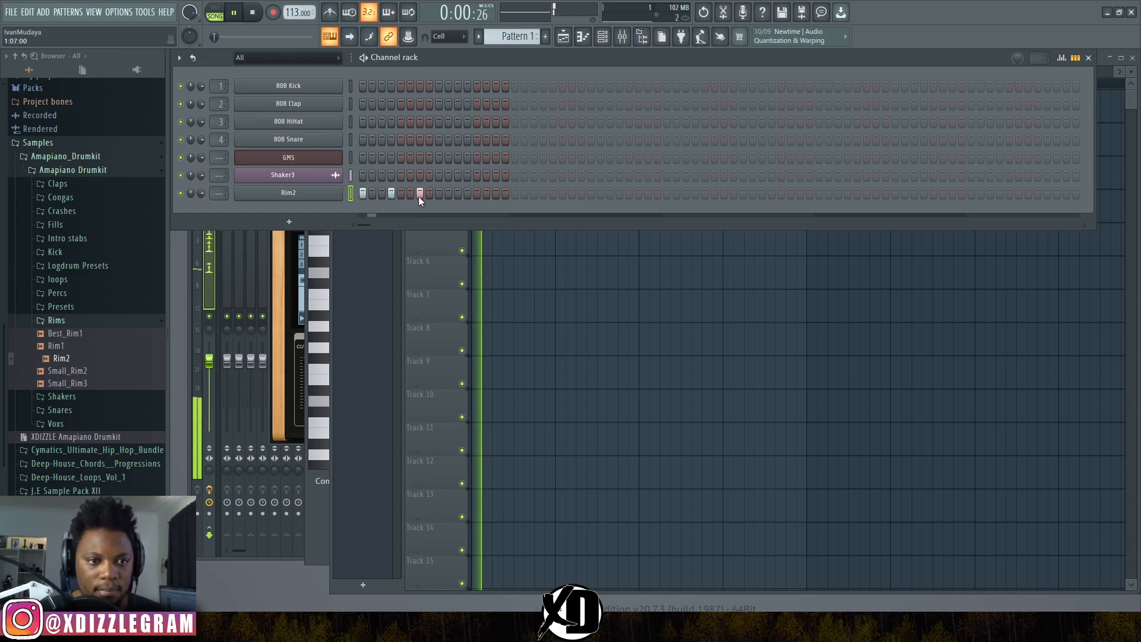
{"action": "left_click", "coordinate": [495, 194]}
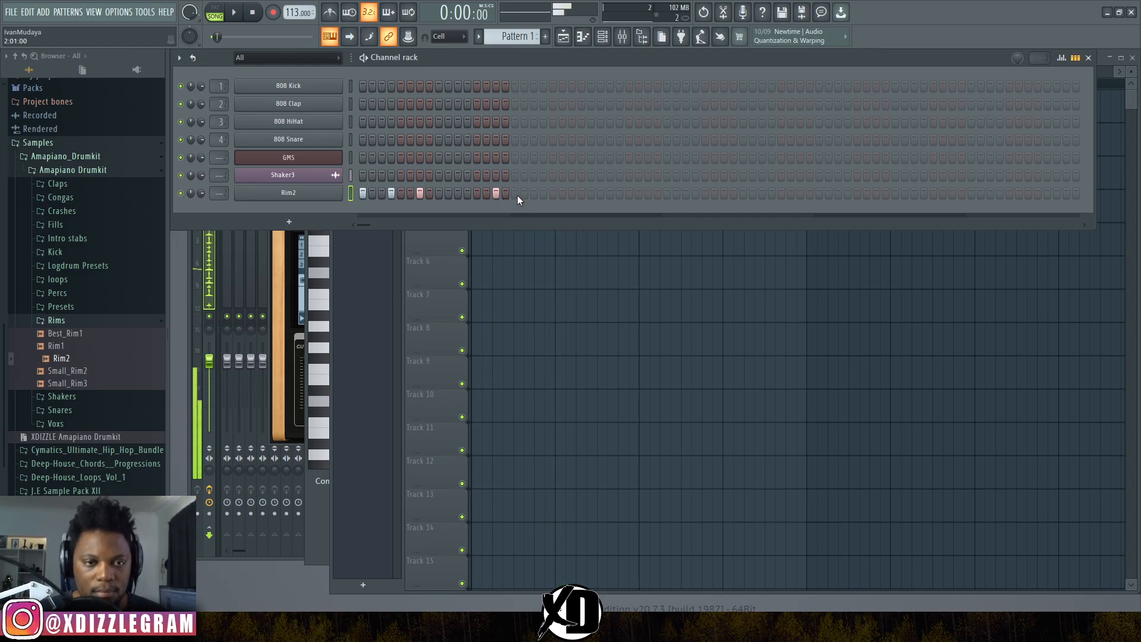
{"action": "left_click", "coordinate": [515, 194]}
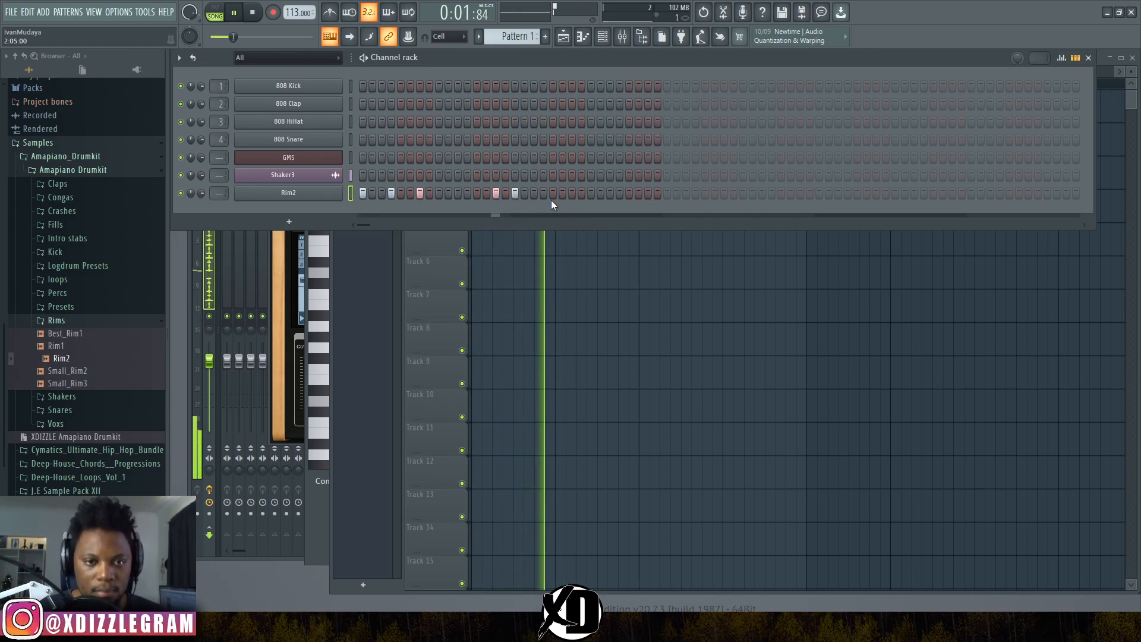
{"action": "left_click", "coordinate": [571, 193]}
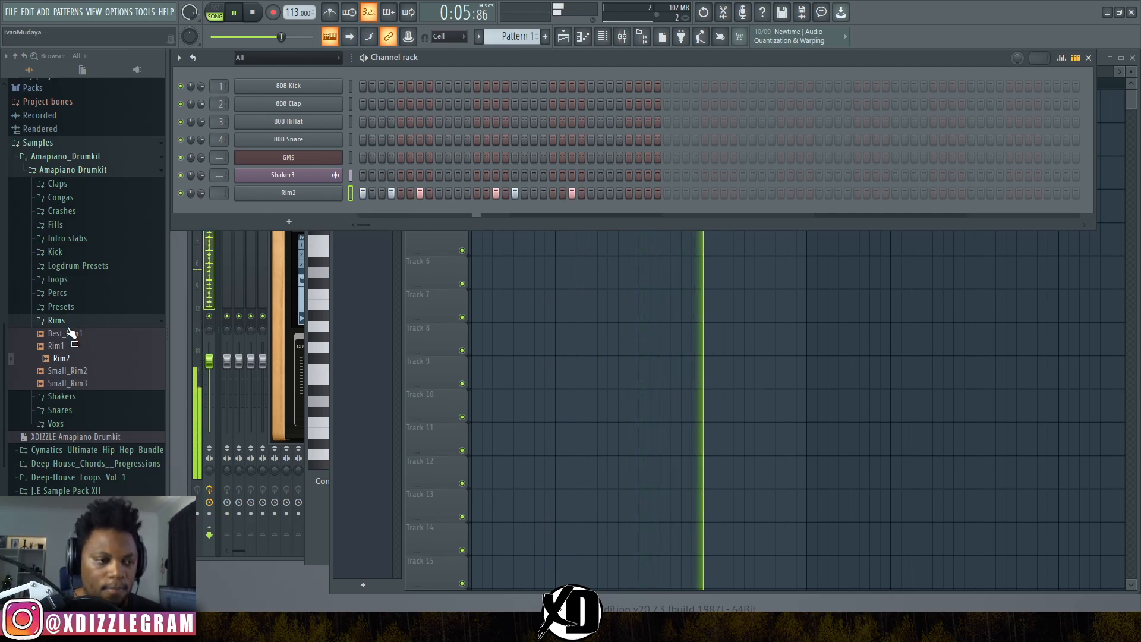
- Audition the other rim samples and add Small_Rim3 as a new channel below Rim2
{"action": "left_click", "coordinate": [85, 347]}
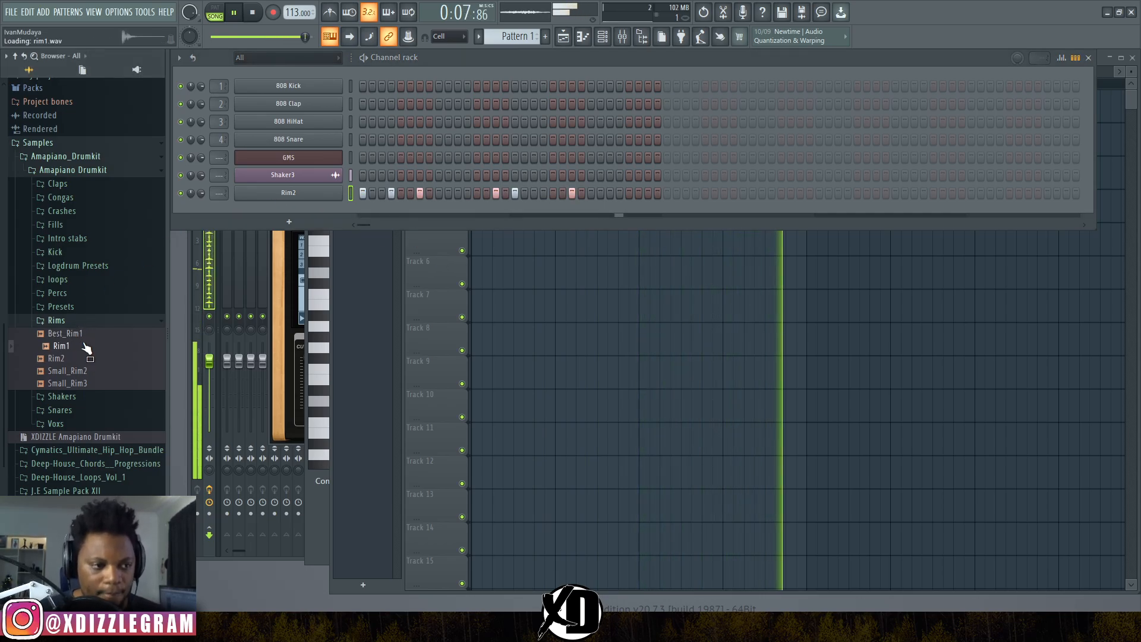
{"action": "left_click", "coordinate": [87, 338]}
{"action": "left_click", "coordinate": [74, 383]}
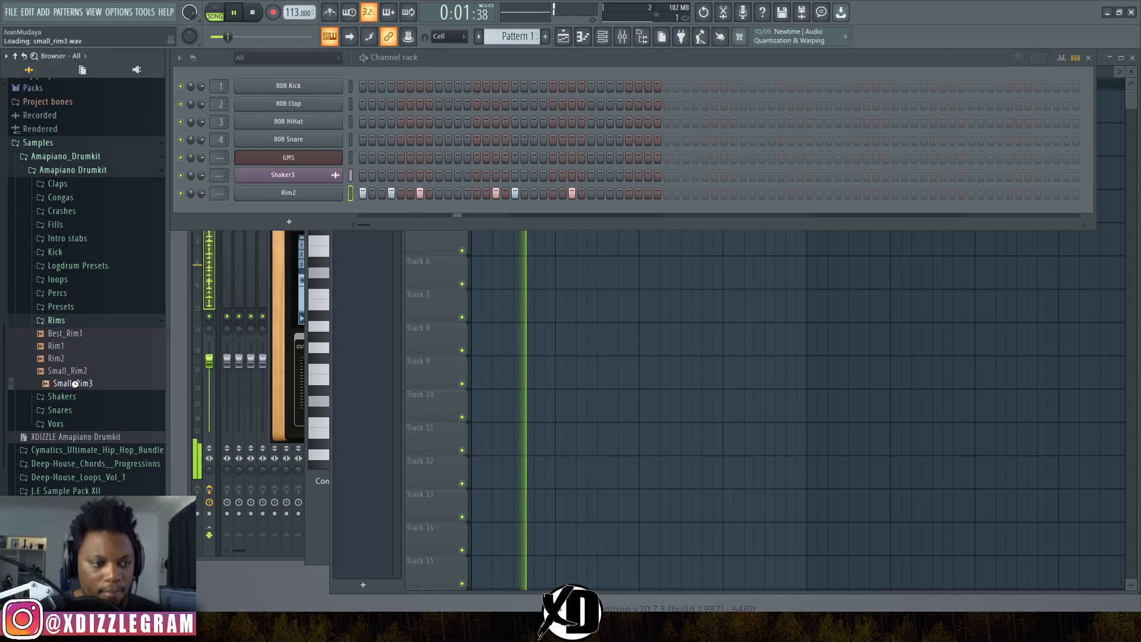
{"action": "left_click_drag", "start_coordinate": [88, 385], "coordinate": [304, 212]}
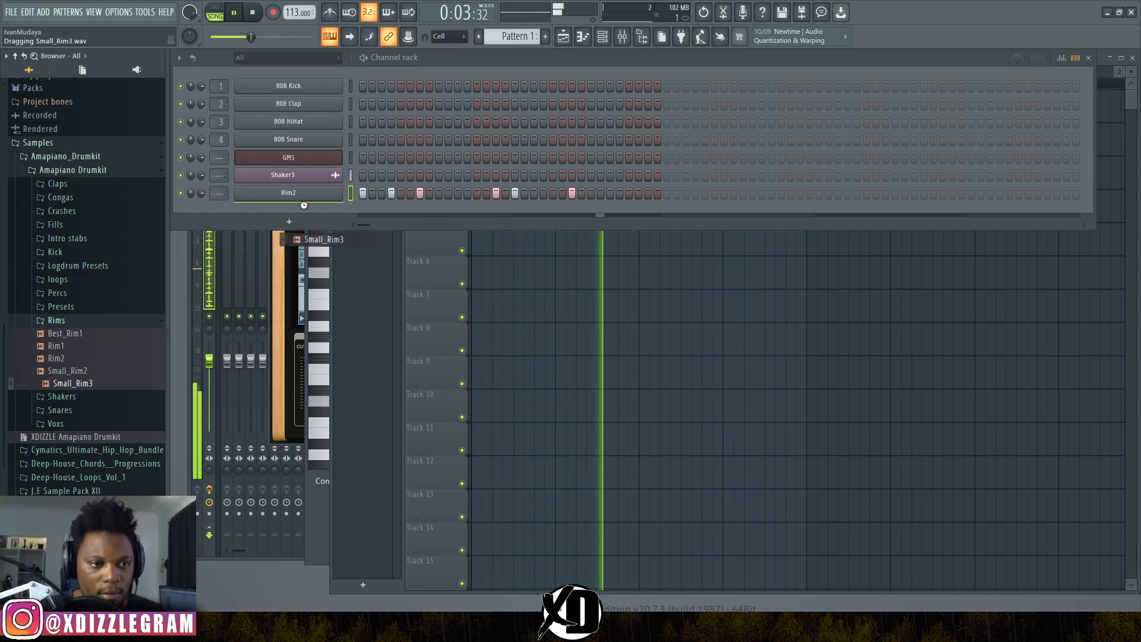
{"action": "key", "text": "space"}
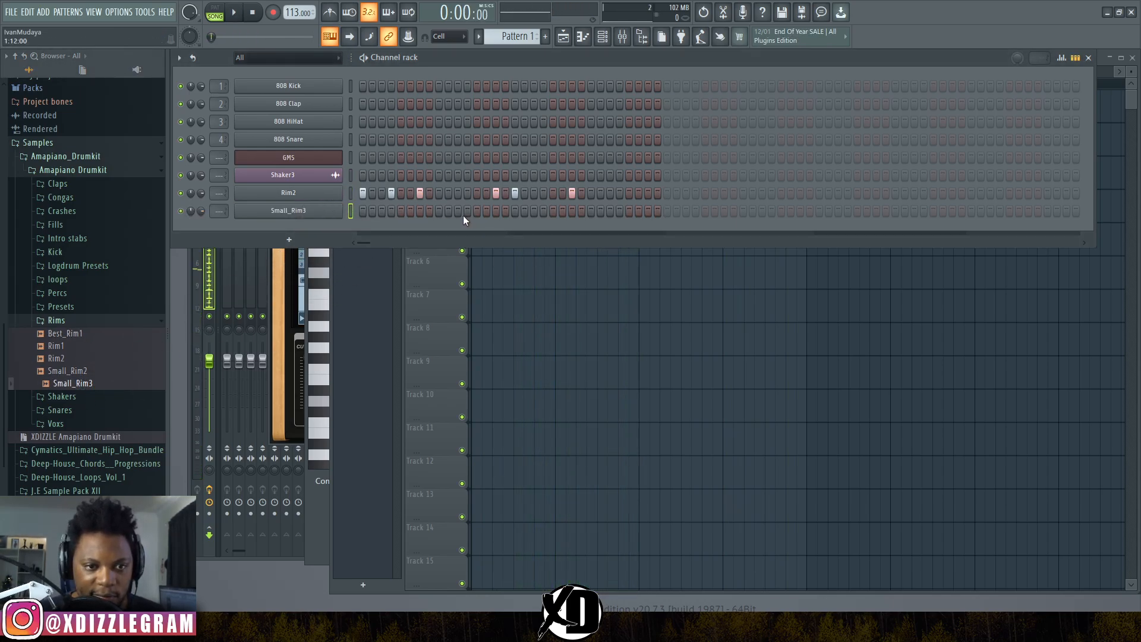
- Sequence Small_Rim3 hits on steps 11 and 31 while the arrangement plays
{"action": "left_click", "coordinate": [458, 212]}
{"action": "key", "text": "space"}
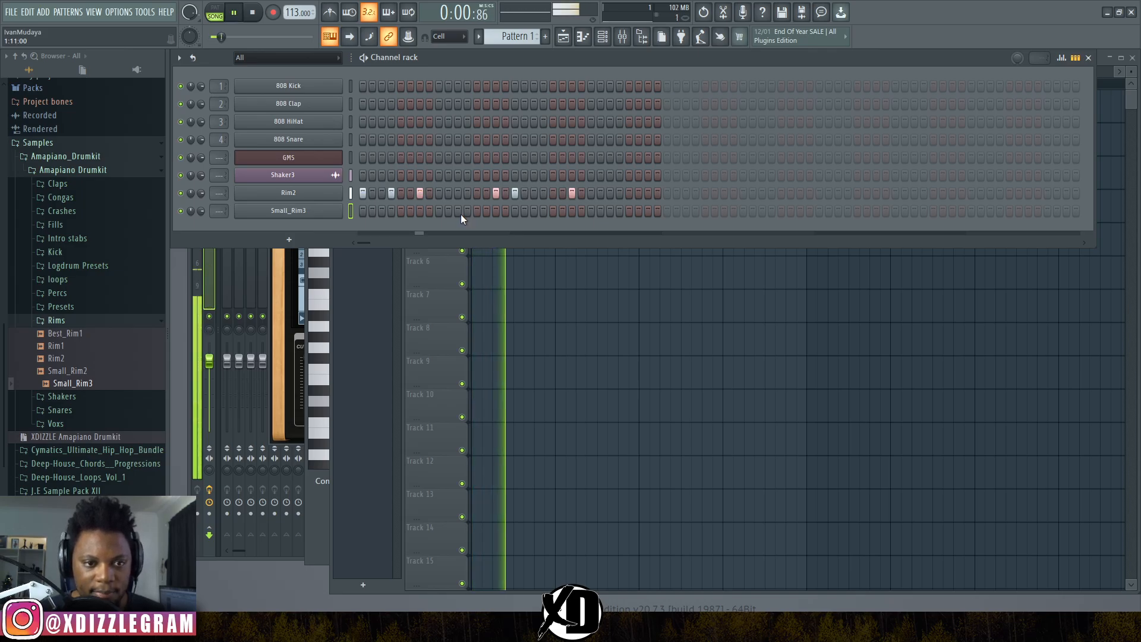
{"action": "left_click", "coordinate": [646, 212]}
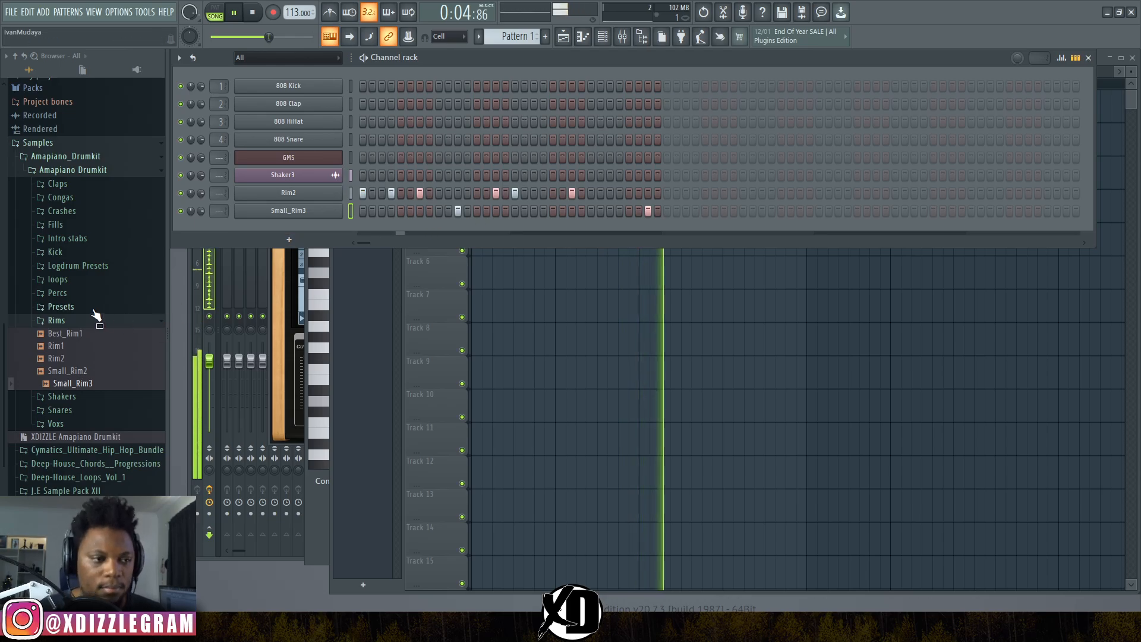
- Place the Stab sample from the drumkit's Intro stabs folder at the start of Track 6 in the playlist
{"action": "left_click", "coordinate": [79, 321]}
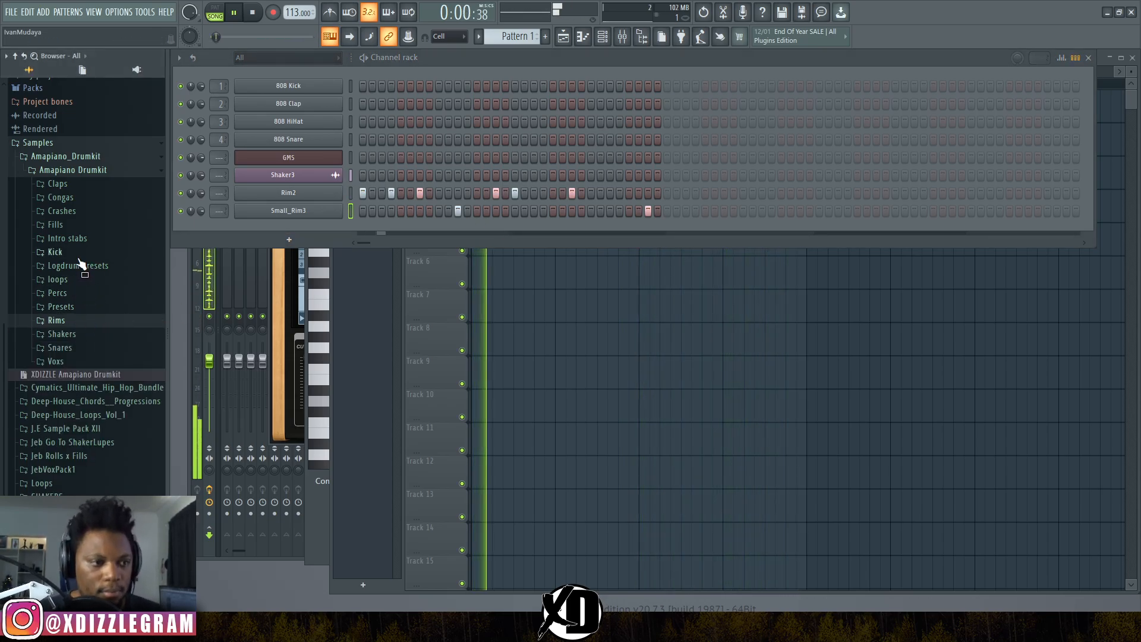
{"action": "key", "text": "space"}
{"action": "left_click", "coordinate": [67, 237]}
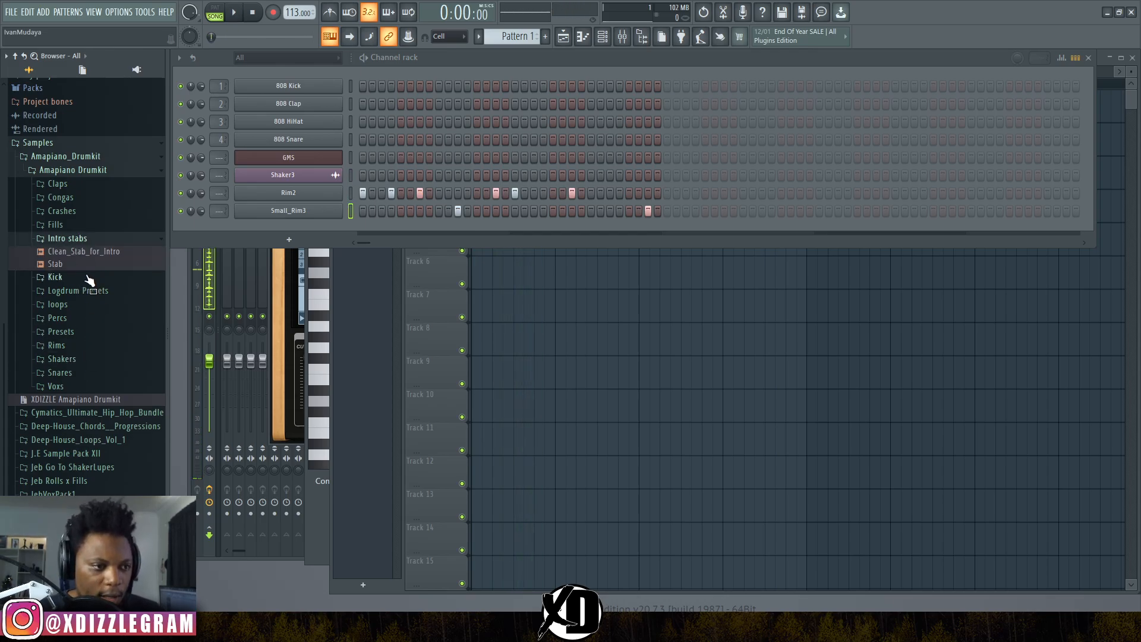
{"action": "left_click_drag", "start_coordinate": [76, 268], "coordinate": [476, 278]}
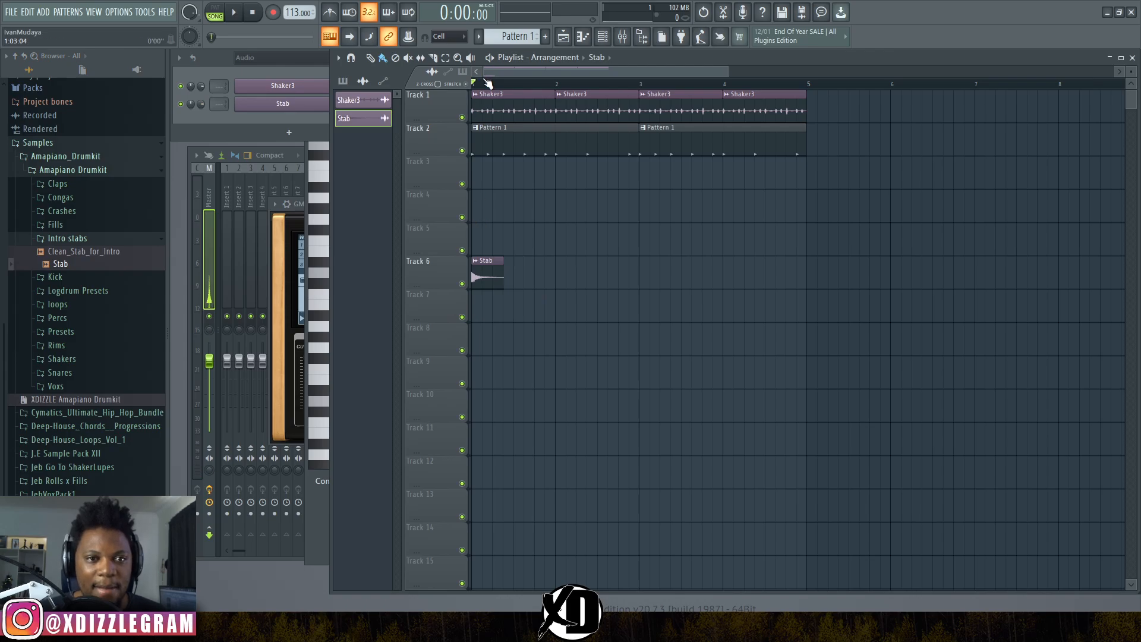
- Play the arrangement and lower the Stab sample's channel volume to about 52% in its channel settings
{"action": "left_click_drag", "start_coordinate": [499, 74], "coordinate": [514, 81]}
{"action": "scroll", "coordinate": [518, 91], "scroll_direction": "down", "scroll_amount": 2}
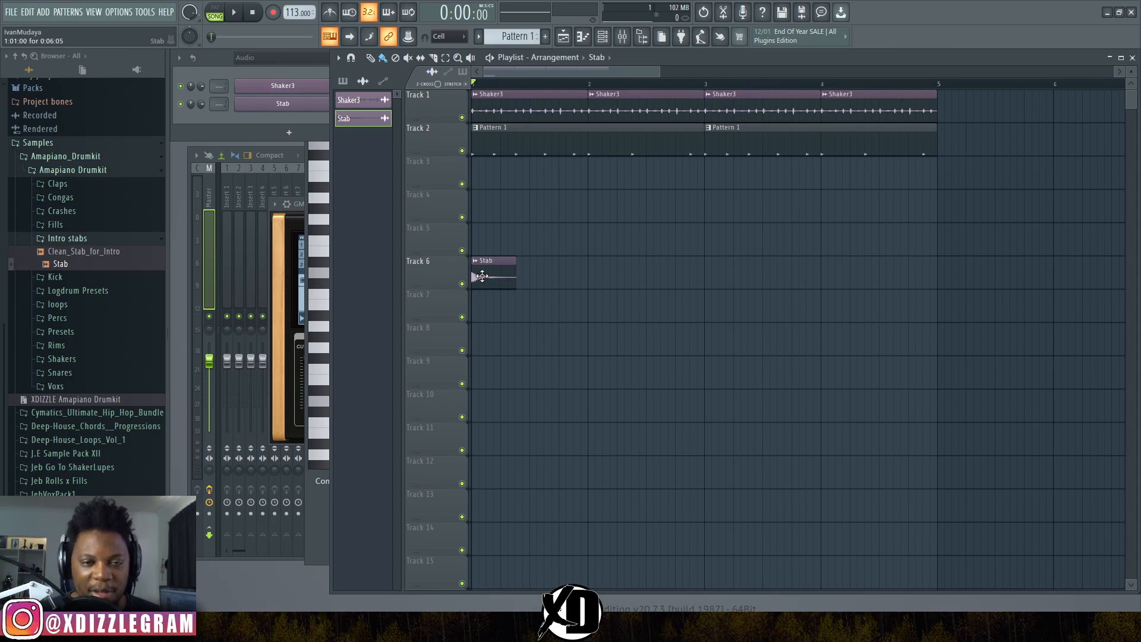
{"action": "key", "text": "space"}
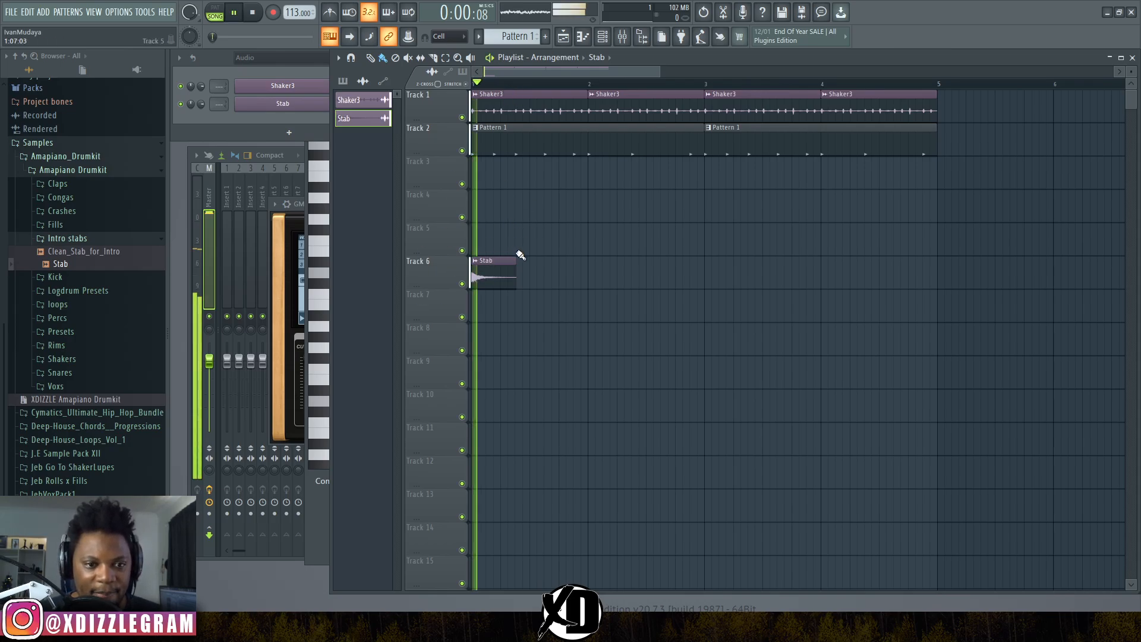
{"action": "double_click", "coordinate": [497, 275]}
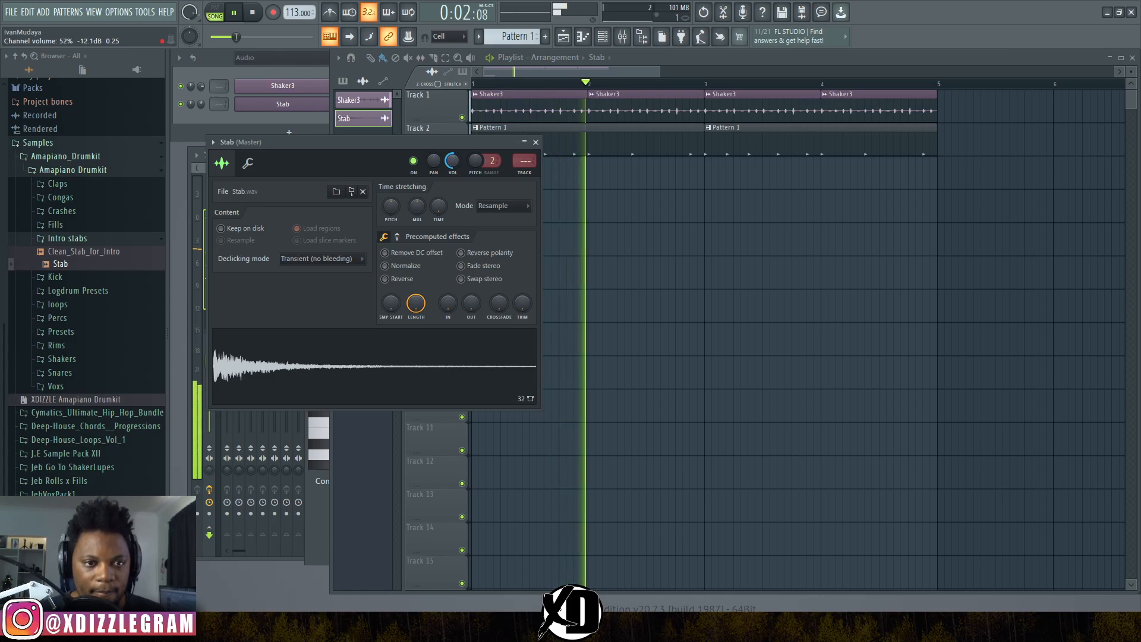
{"action": "left_click", "coordinate": [535, 142]}
{"action": "left_click", "coordinate": [74, 240]}
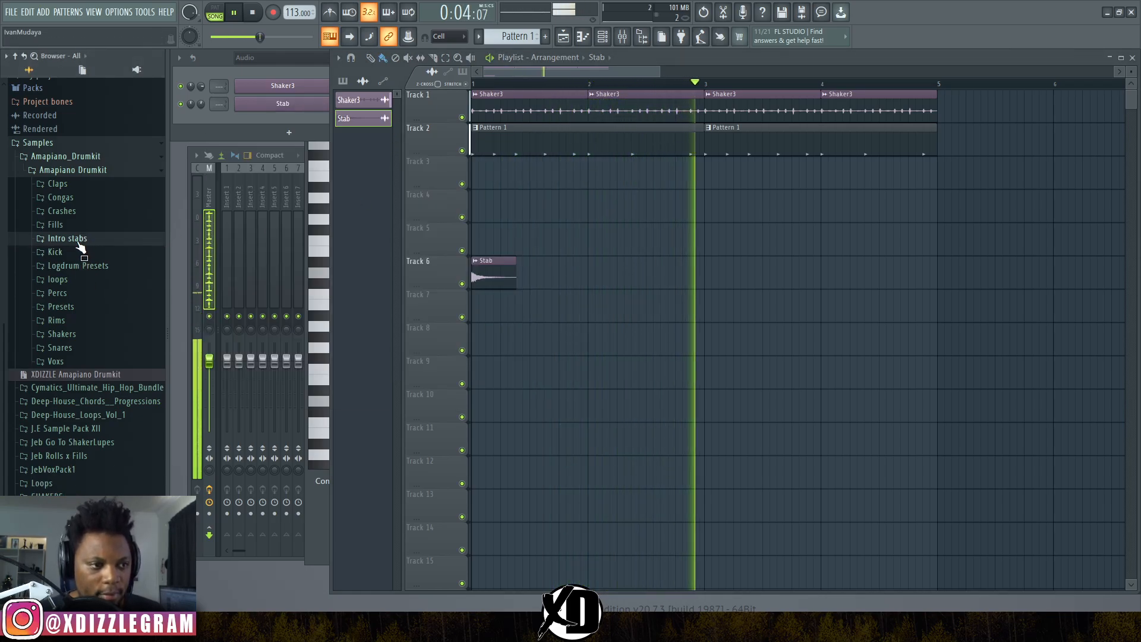
{"action": "key", "text": "space"}
- Create Pattern 2, show the Unsorted channel group and add an Xpand!2_x64 instrument channel
{"action": "key", "text": "F4"}
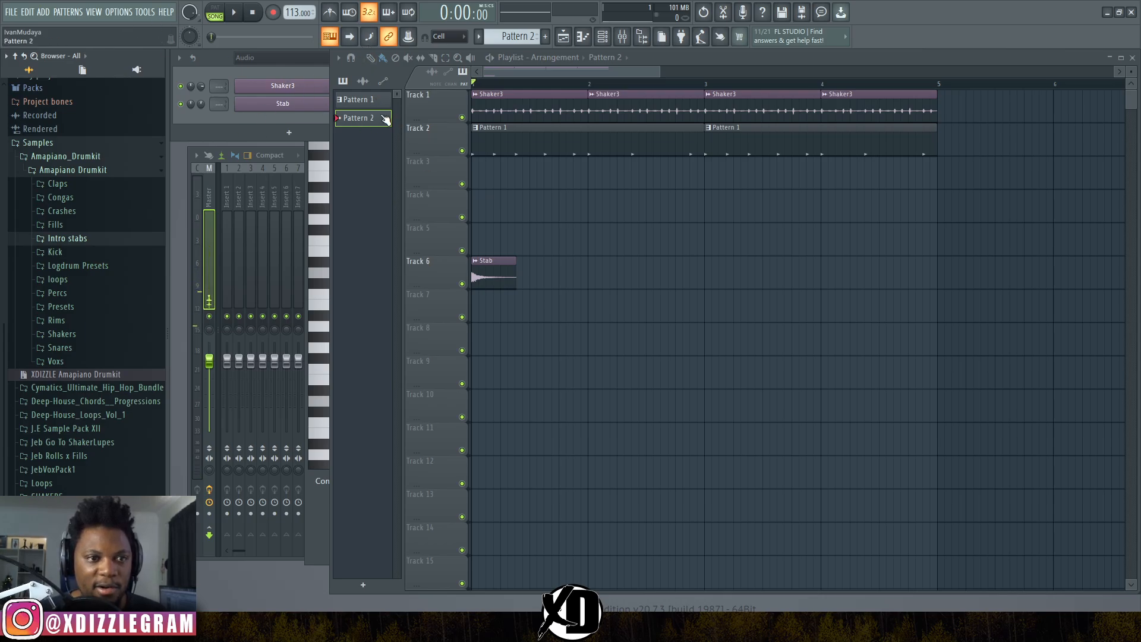
{"action": "left_click", "coordinate": [293, 58]}
{"action": "left_click", "coordinate": [293, 58]}
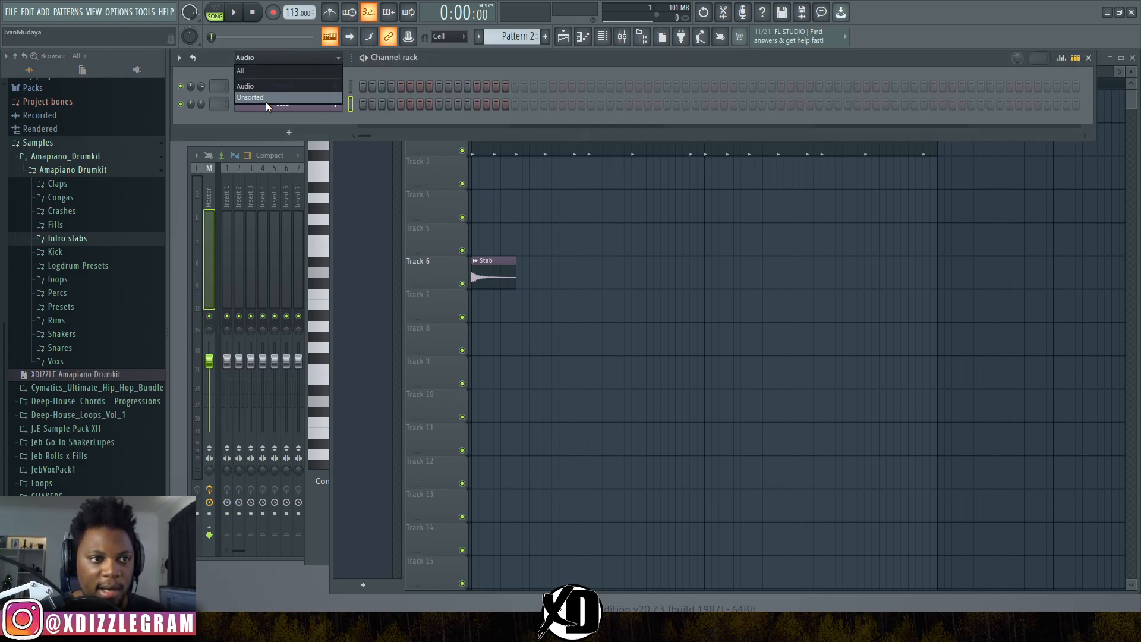
{"action": "left_click", "coordinate": [264, 98]}
{"action": "left_click", "coordinate": [287, 208]}
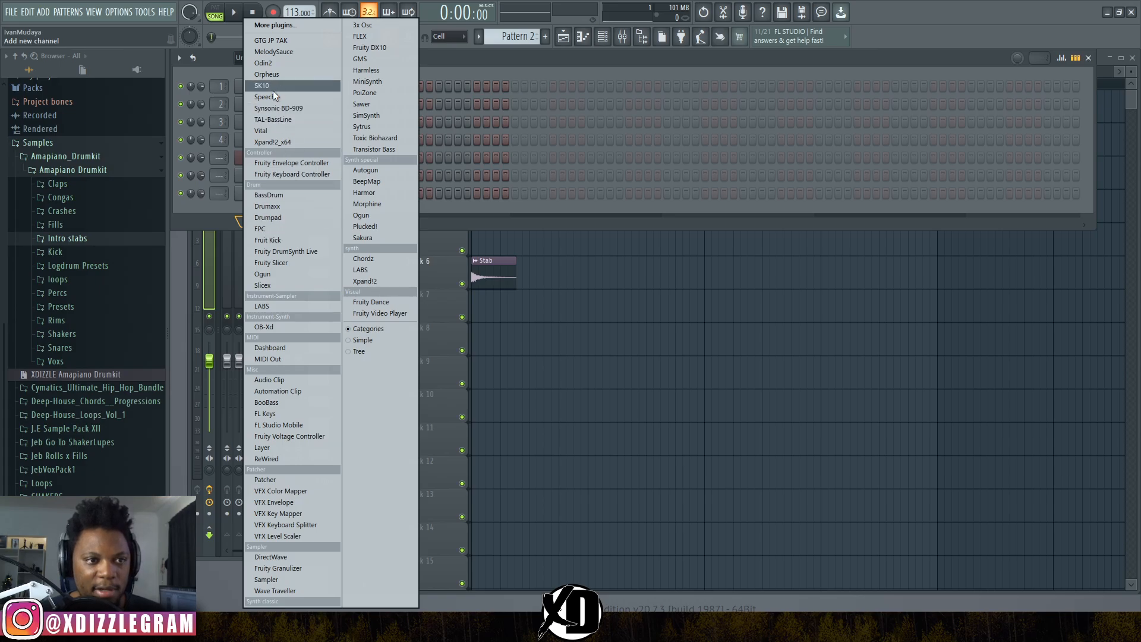
{"action": "left_click", "coordinate": [212, 62]}
{"action": "left_click", "coordinate": [276, 228]}
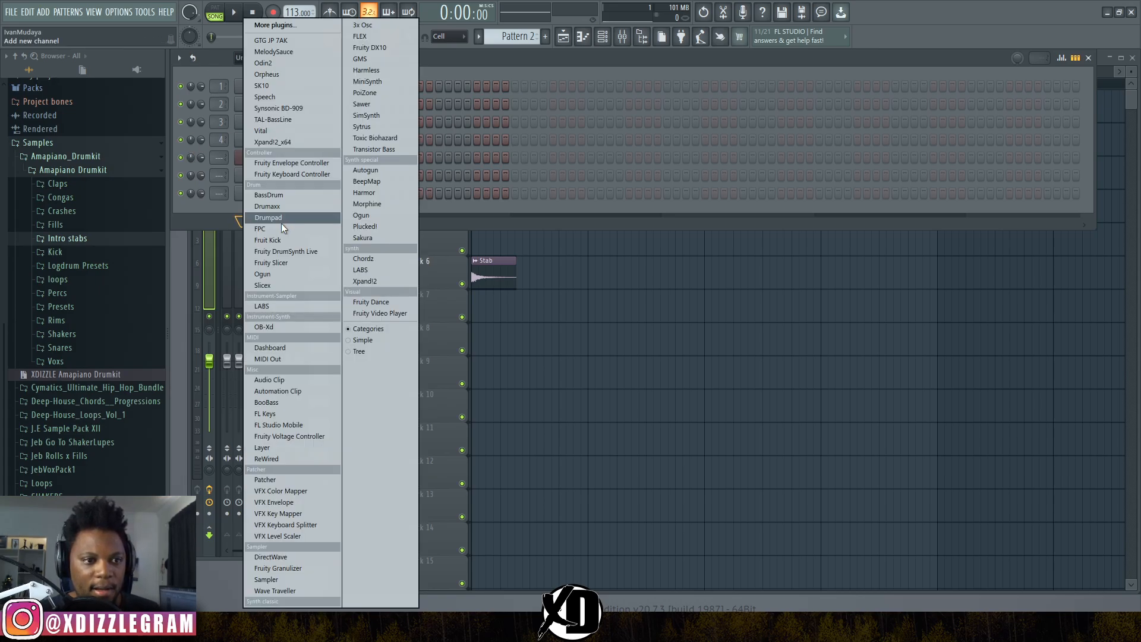
{"action": "left_click", "coordinate": [278, 142]}
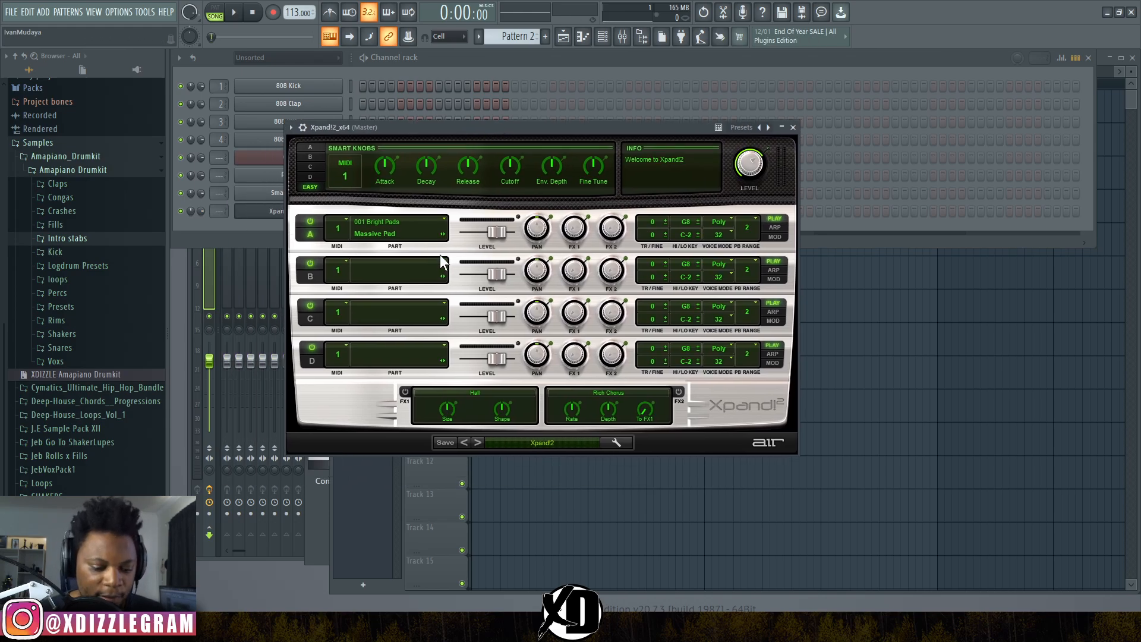
- Audition G# and G notes on Xpand!2's Massive Pad and move the plugin window clear of the channel list
{"action": "key", "text": "h"}
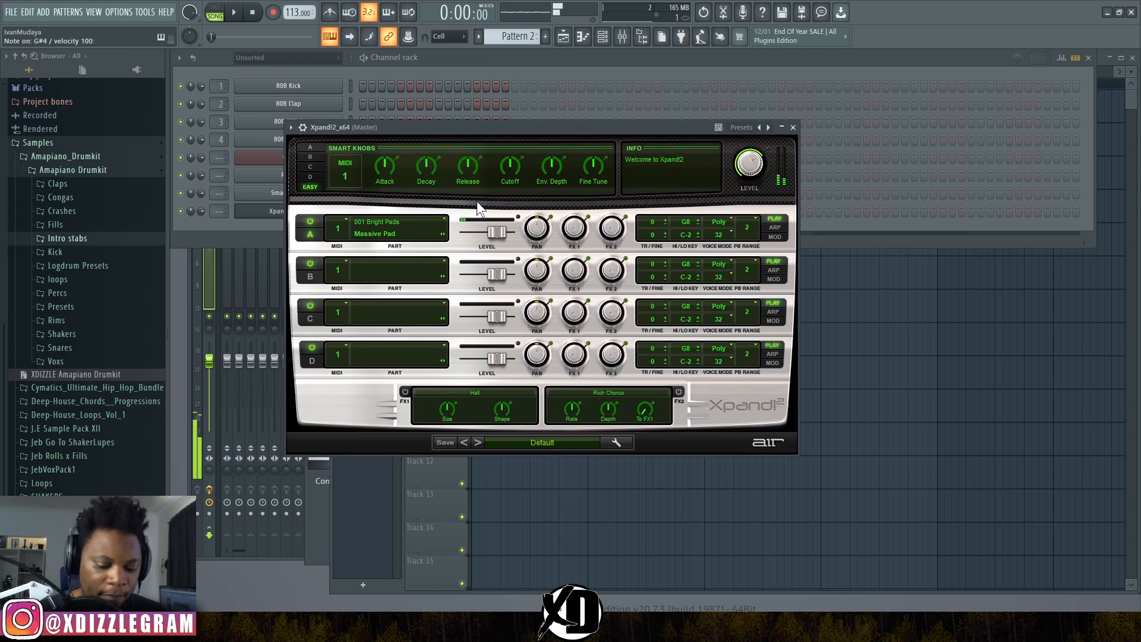
{"action": "key", "text": "g"}
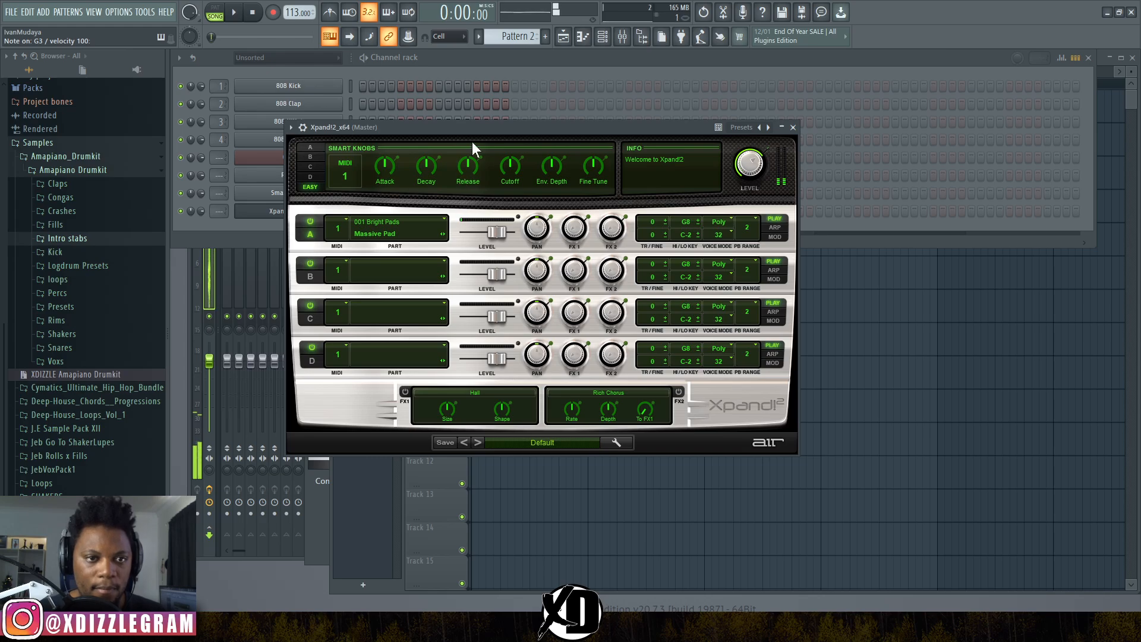
{"action": "key", "text": "h"}
{"action": "left_click_drag", "start_coordinate": [461, 129], "coordinate": [577, 244]}
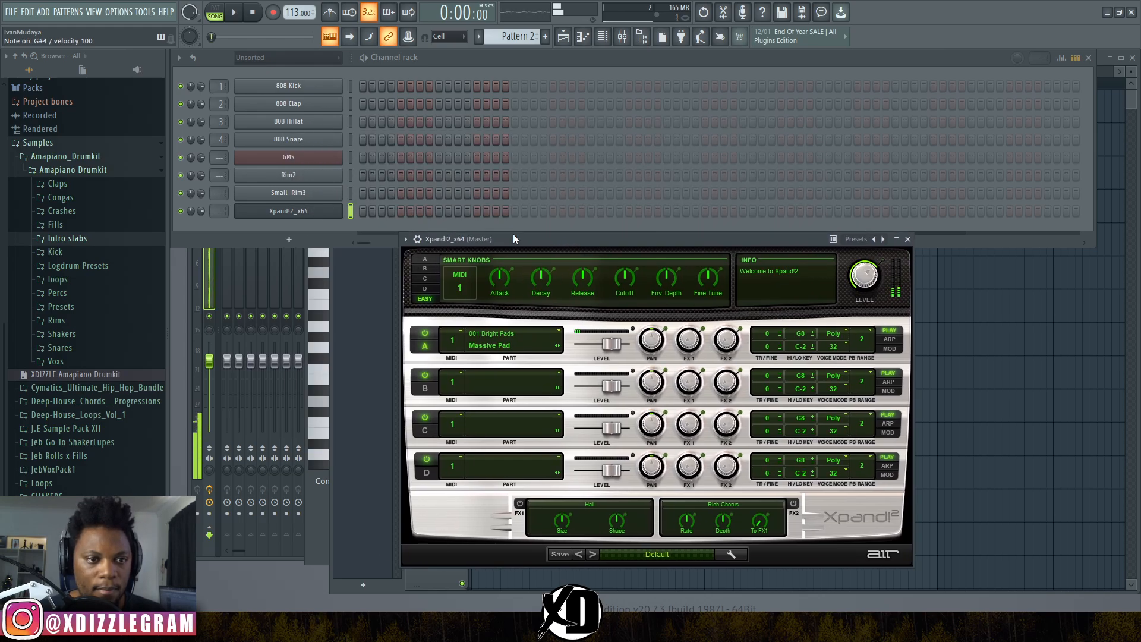
- Draw a G#4 note about four bars long in the Xpand!2_x64 piano roll and transpose it down one octave
{"action": "right_click", "coordinate": [297, 211]}
{"action": "left_click", "coordinate": [396, 211]}
{"action": "left_click", "coordinate": [363, 337]}
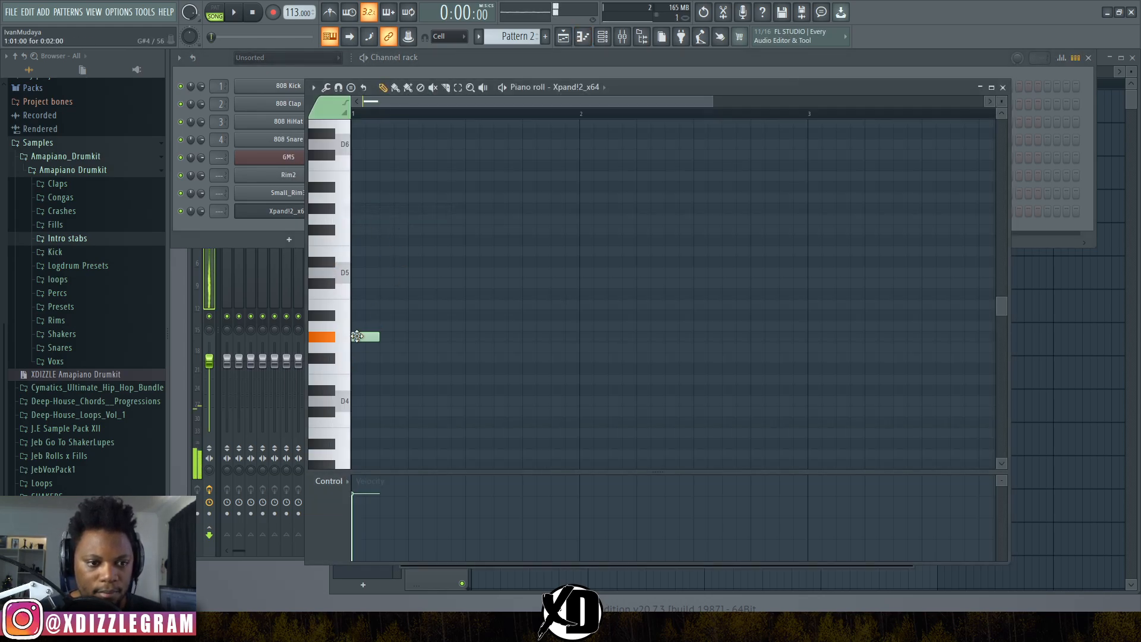
{"action": "left_click_drag", "start_coordinate": [374, 337], "coordinate": [808, 337]}
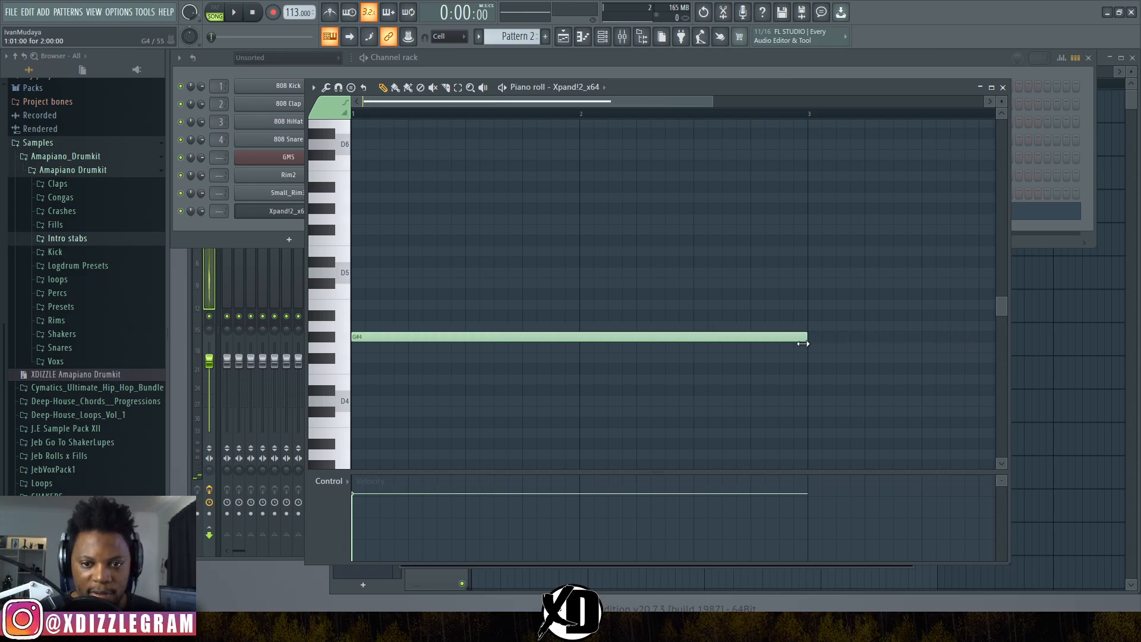
{"action": "scroll", "coordinate": [445, 115], "scroll_direction": "down", "scroll_amount": 3}
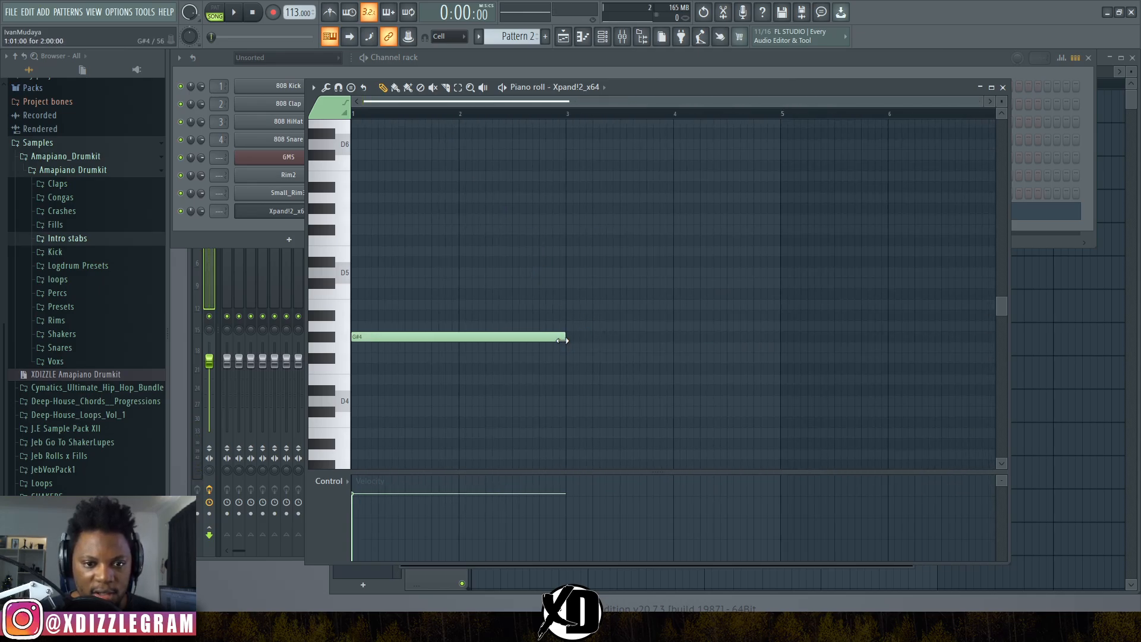
{"action": "left_click_drag", "start_coordinate": [562, 340], "coordinate": [787, 337]}
{"action": "left_click", "coordinate": [509, 336]}
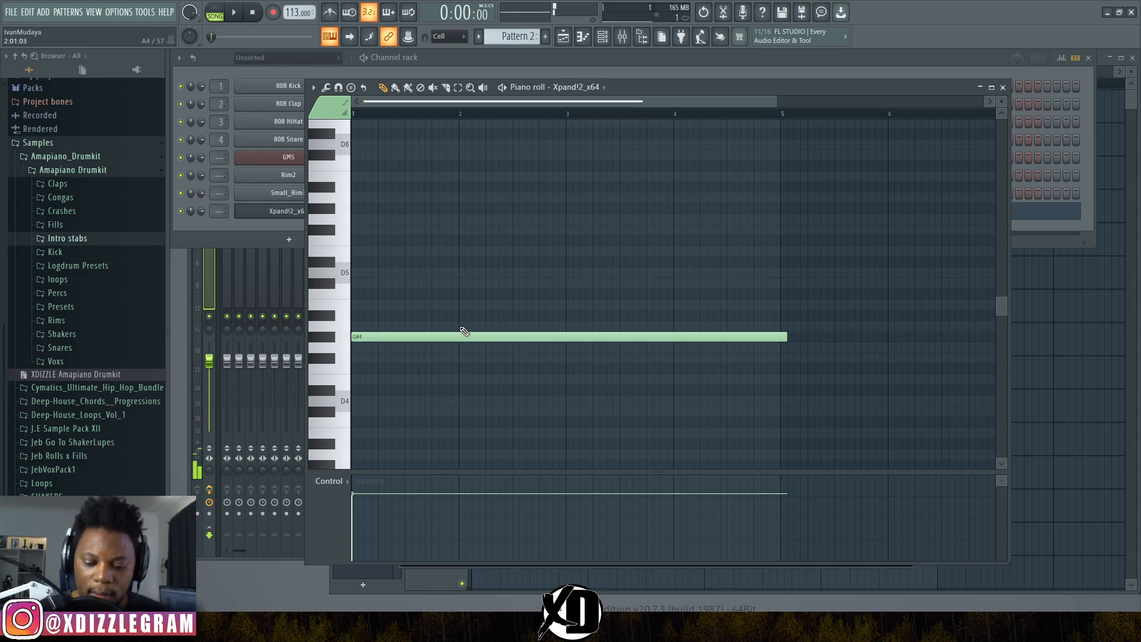
{"action": "key", "text": "ctrl+Down"}
{"action": "key", "text": "space"}
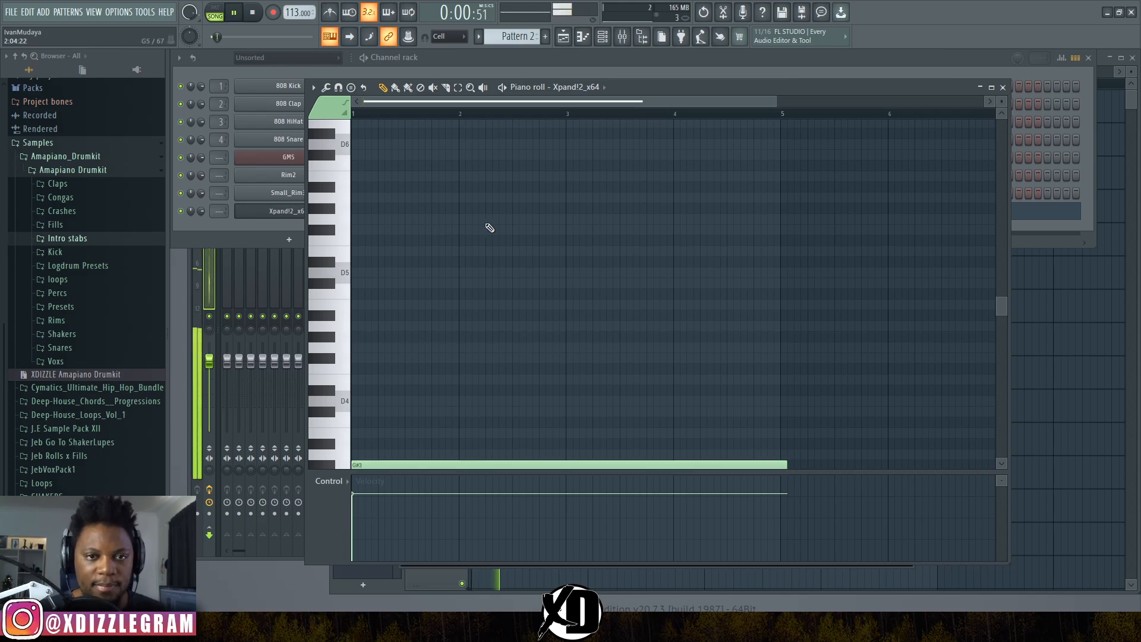
- Place Pattern 2 at the start of Track 8 in the playlist and trim the clip to end at bar 5
{"action": "key", "text": "F5"}
{"action": "key", "text": "space"}
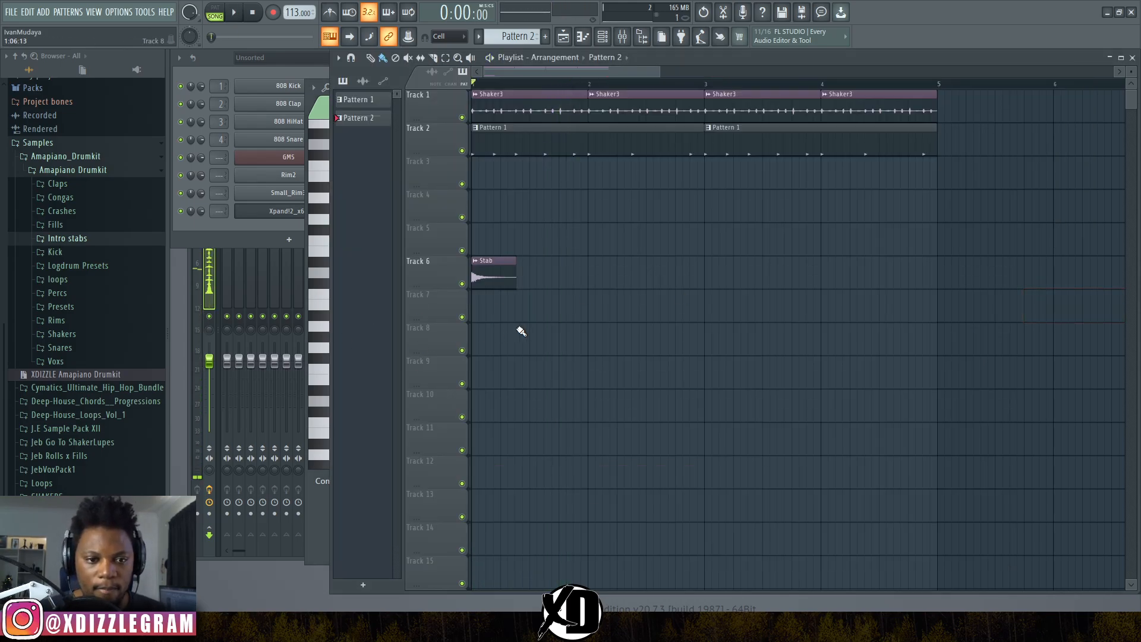
{"action": "left_click", "coordinate": [488, 337]}
{"action": "left_click_drag", "start_coordinate": [441, 355], "coordinate": [428, 362]}
{"action": "key", "text": "space"}
{"action": "key", "text": "space"}
{"action": "key", "text": "space"}
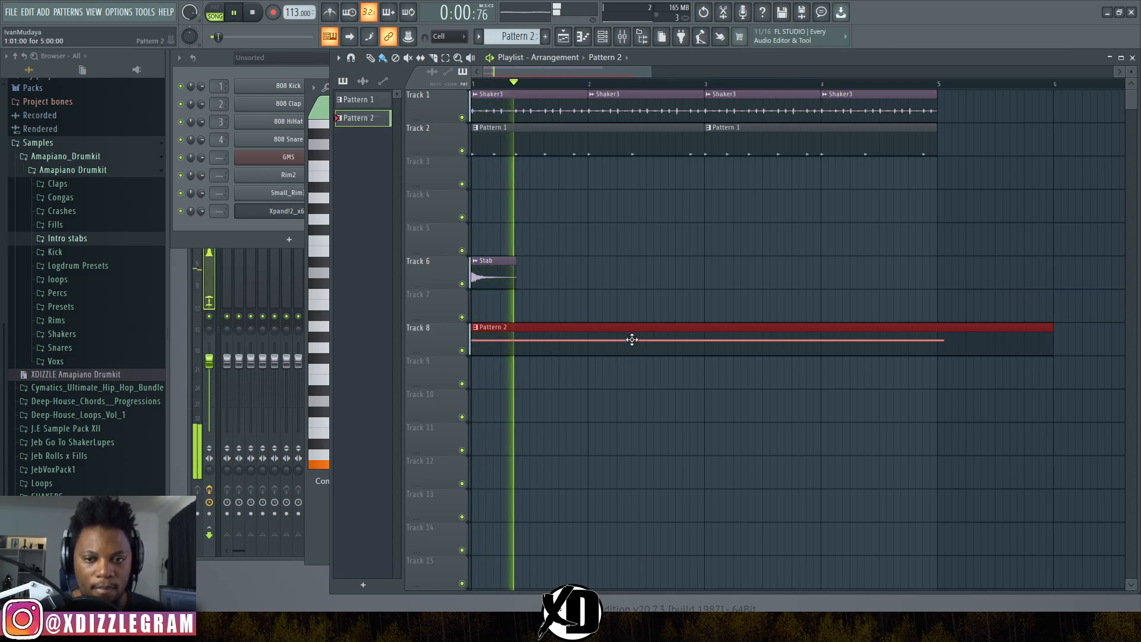
{"action": "left_click_drag", "start_coordinate": [1051, 350], "coordinate": [946, 352]}
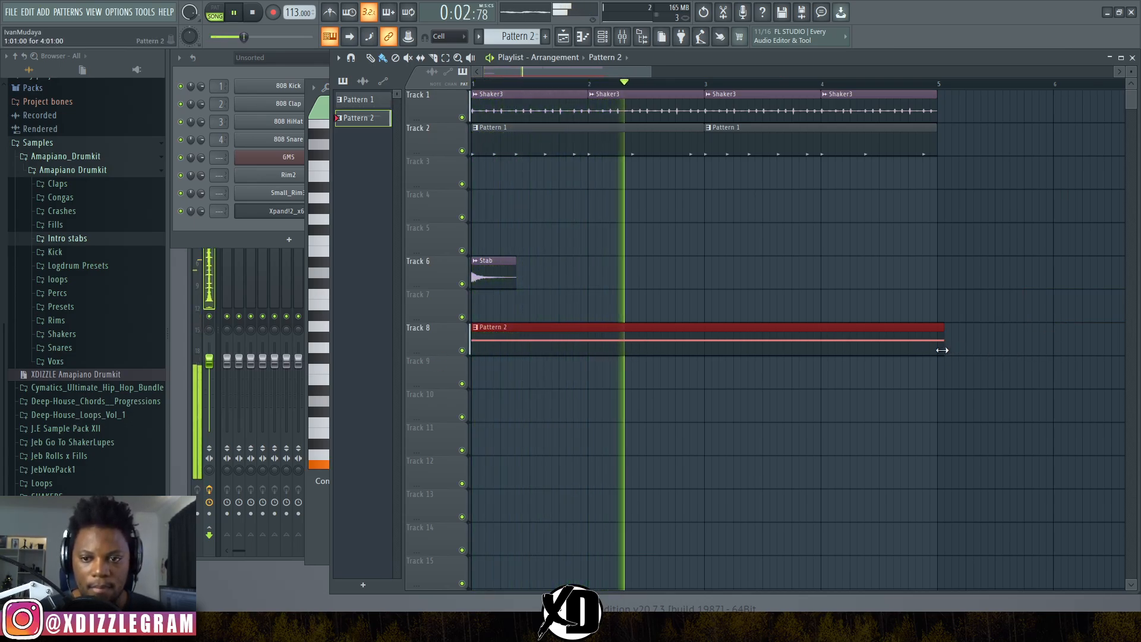
{"action": "left_click", "coordinate": [950, 351]}
{"action": "right_click", "coordinate": [970, 348]}
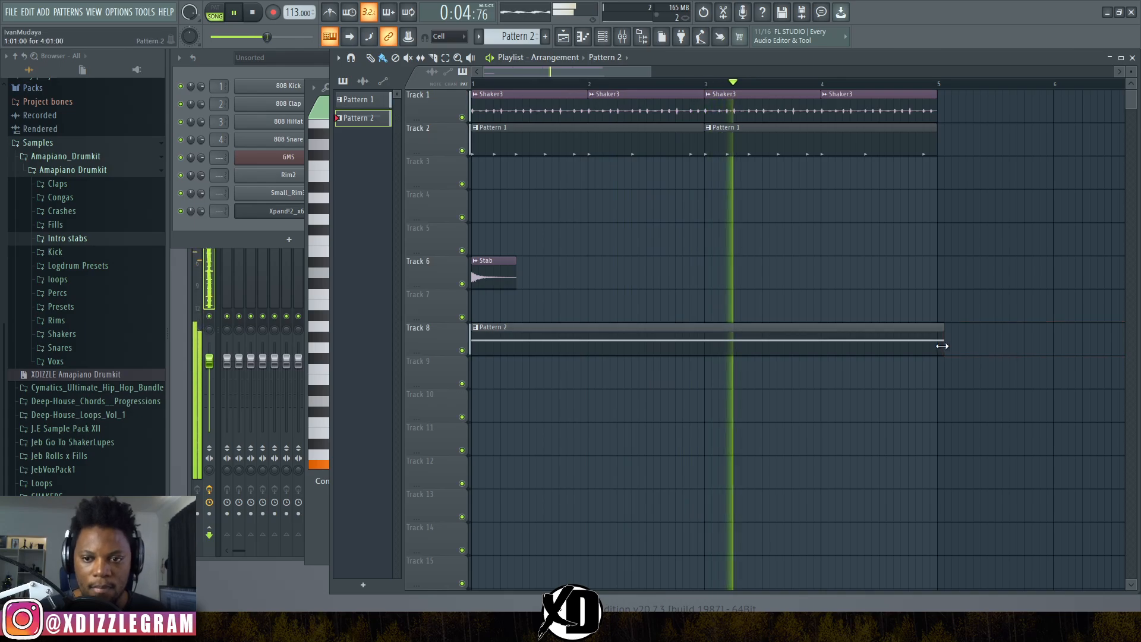
{"action": "left_click_drag", "start_coordinate": [942, 346], "coordinate": [934, 345]}
{"action": "key", "text": "space"}
- Trim the end of the long G#3 pad note in Pattern 2 to bar 5
{"action": "double_click", "coordinate": [917, 344]}
{"action": "scroll", "coordinate": [469, 369], "scroll_direction": "down", "scroll_amount": 3}
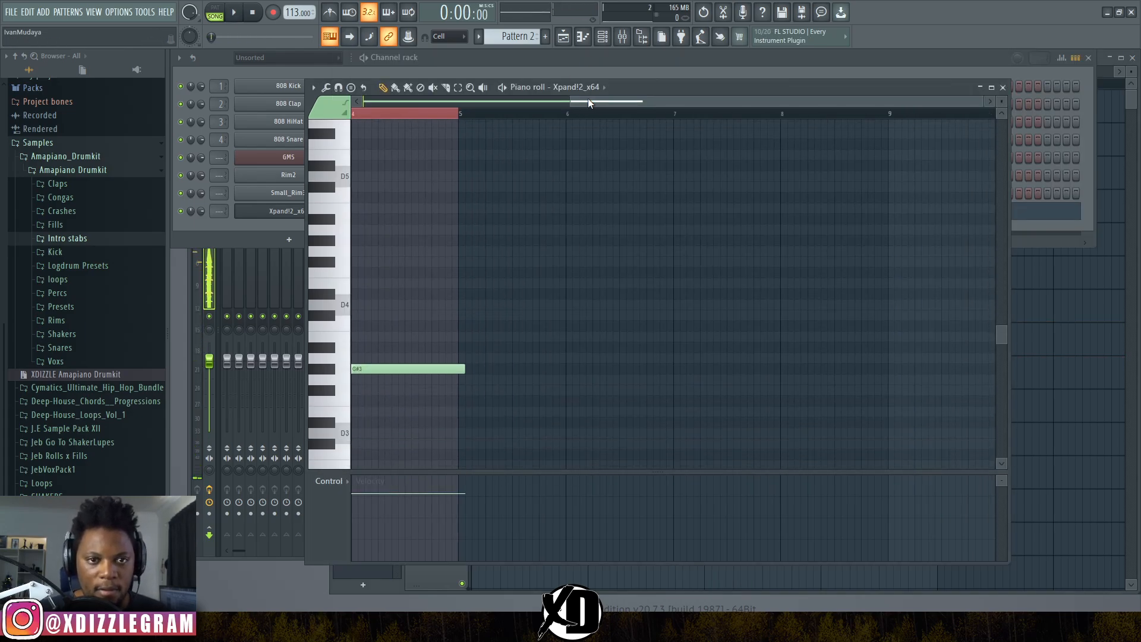
{"action": "scroll", "coordinate": [553, 164], "scroll_direction": "up", "scroll_amount": 2}
{"action": "scroll", "coordinate": [553, 165], "scroll_direction": "down", "scroll_amount": 2}
{"action": "scroll", "coordinate": [601, 173], "scroll_direction": "up", "scroll_amount": 2}
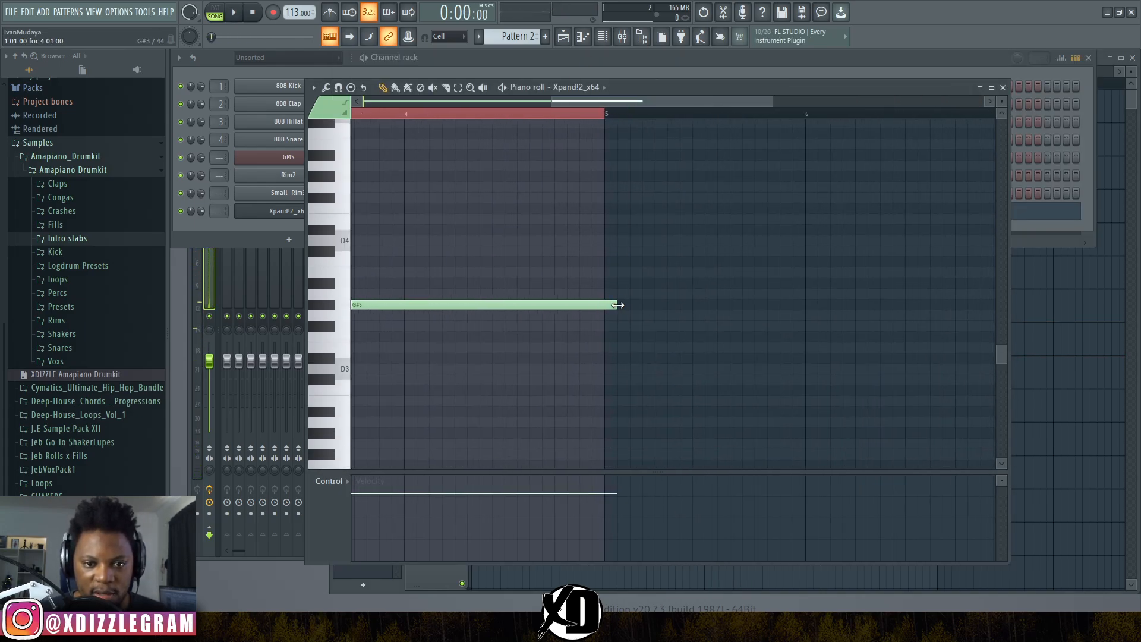
- Set the Xpand!2_x64 channel volume to 39% during playback
{"action": "key", "text": "space"}
{"action": "left_click", "coordinate": [569, 62]}
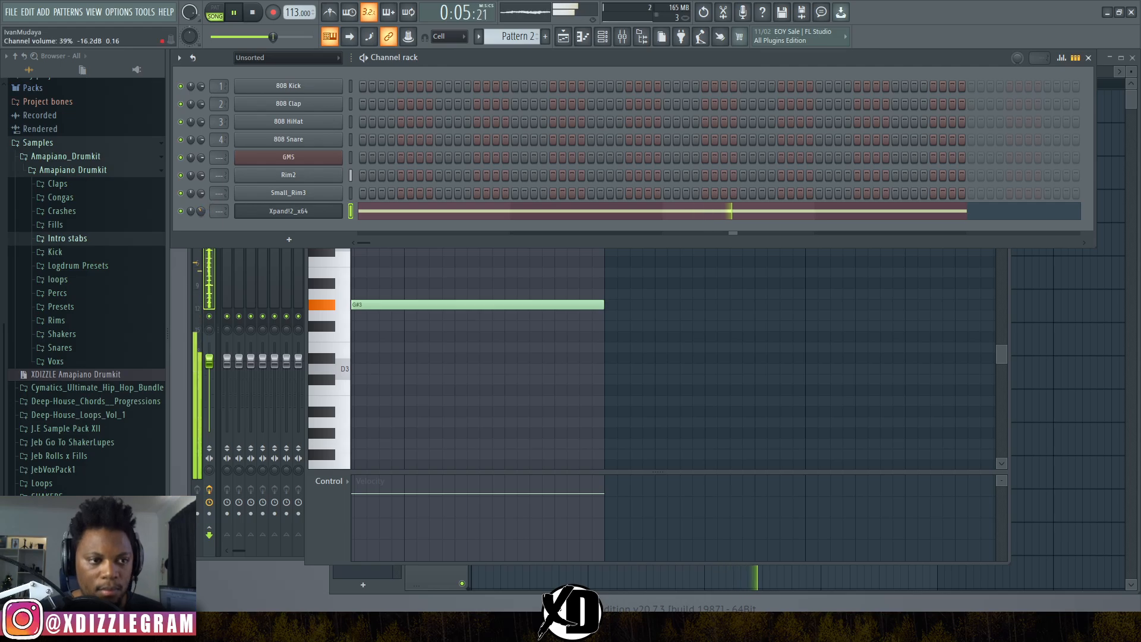
{"action": "key", "text": "space"}
- Load the Classic Detune TE preset from the Leads & Synths bank in GMS and audition it
{"action": "left_click", "coordinate": [291, 157]}
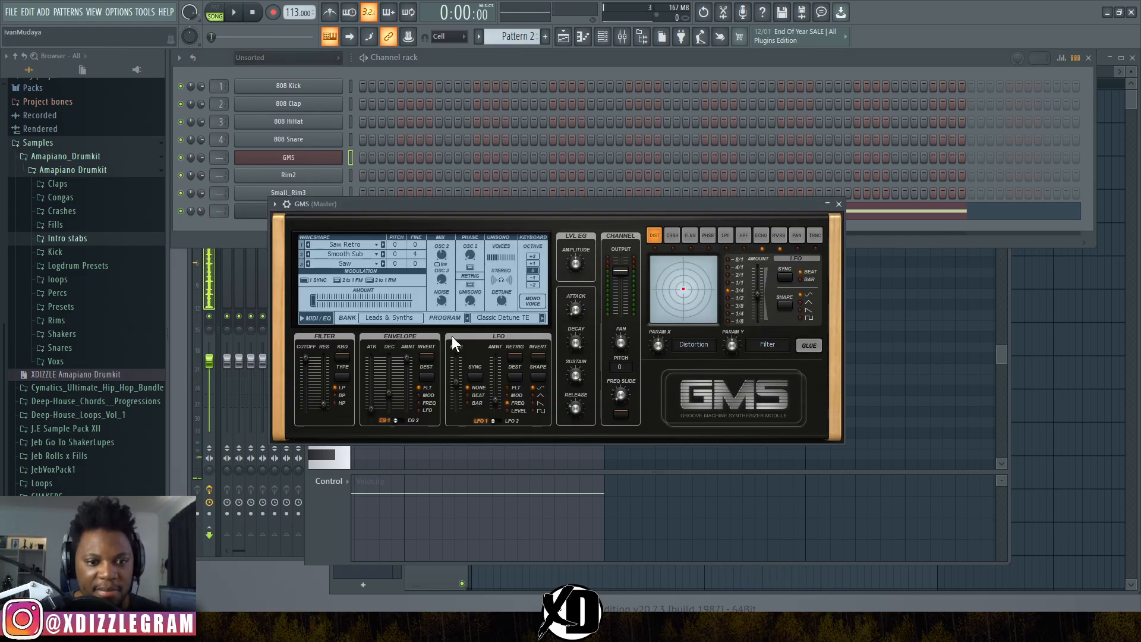
{"action": "left_click", "coordinate": [500, 316]}
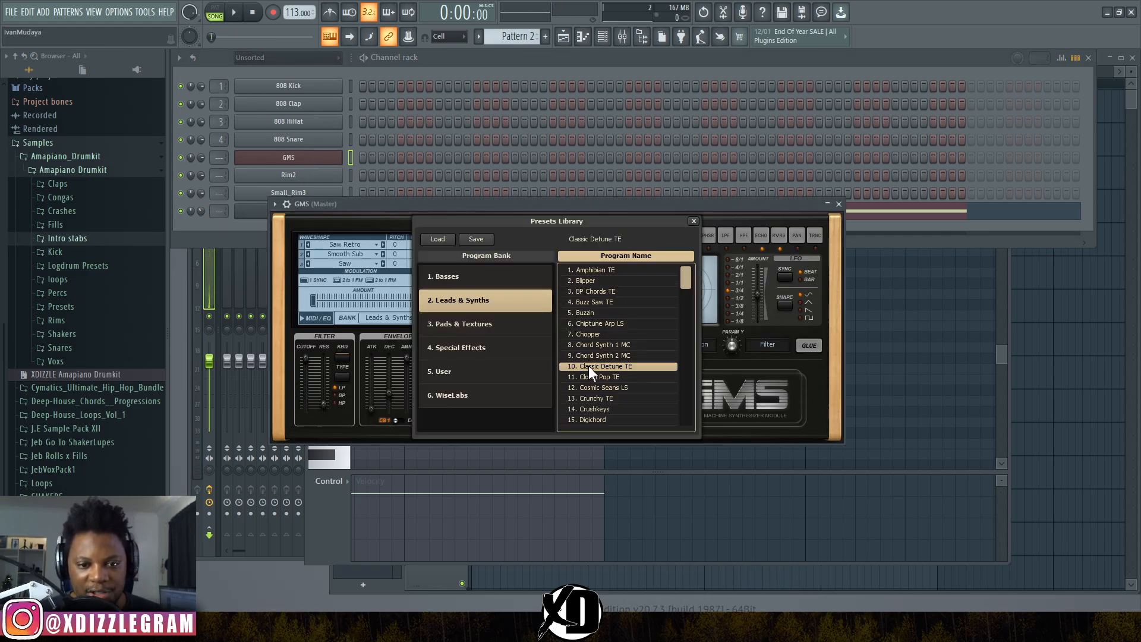
{"action": "double_click", "coordinate": [625, 368]}
{"action": "left_click", "coordinate": [430, 113]}
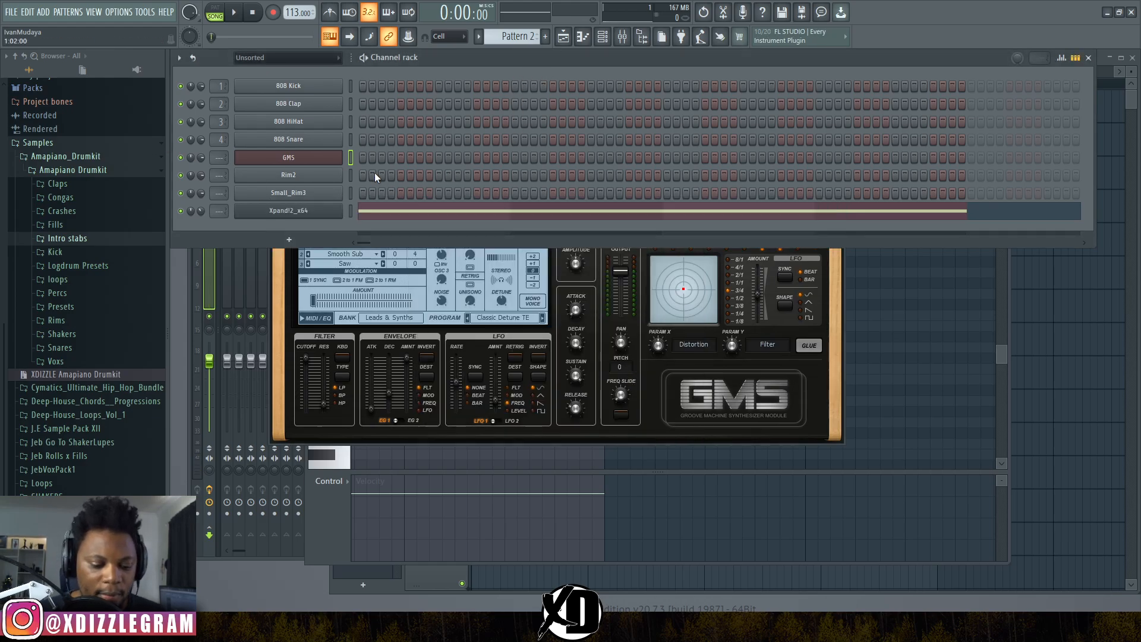
{"action": "key", "text": "h"}
{"action": "key", "text": "h"}
- Place a one-step G#4 note on step 3 of bar 1 in the GMS piano roll, removing the stray long note
{"action": "left_click", "coordinate": [397, 157]}
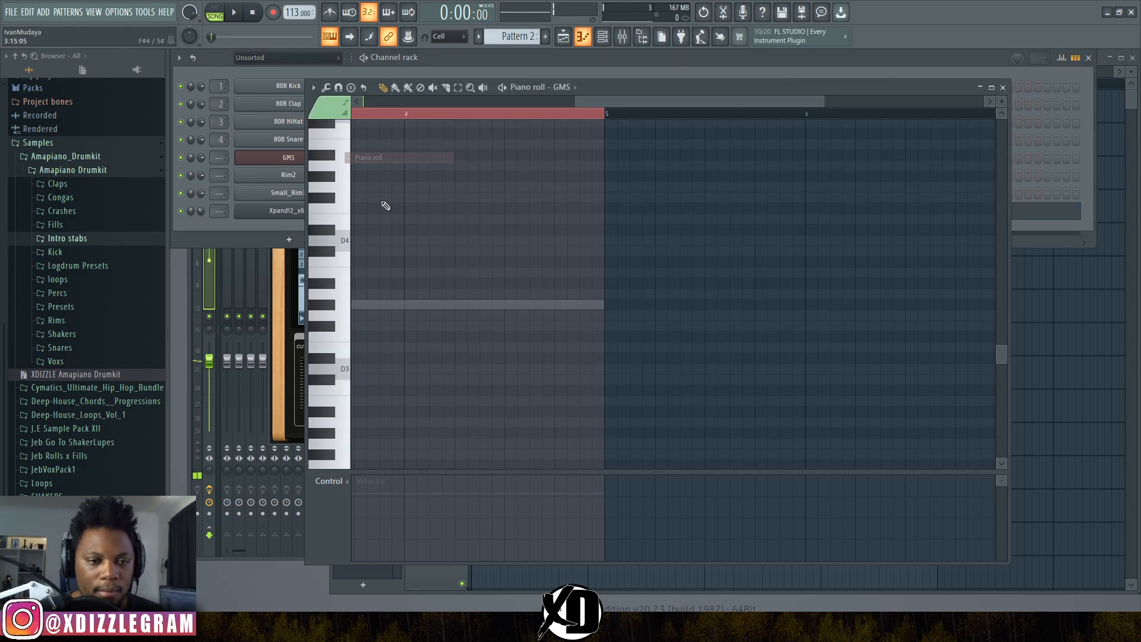
{"action": "left_click_drag", "start_coordinate": [588, 102], "coordinate": [62, 116]}
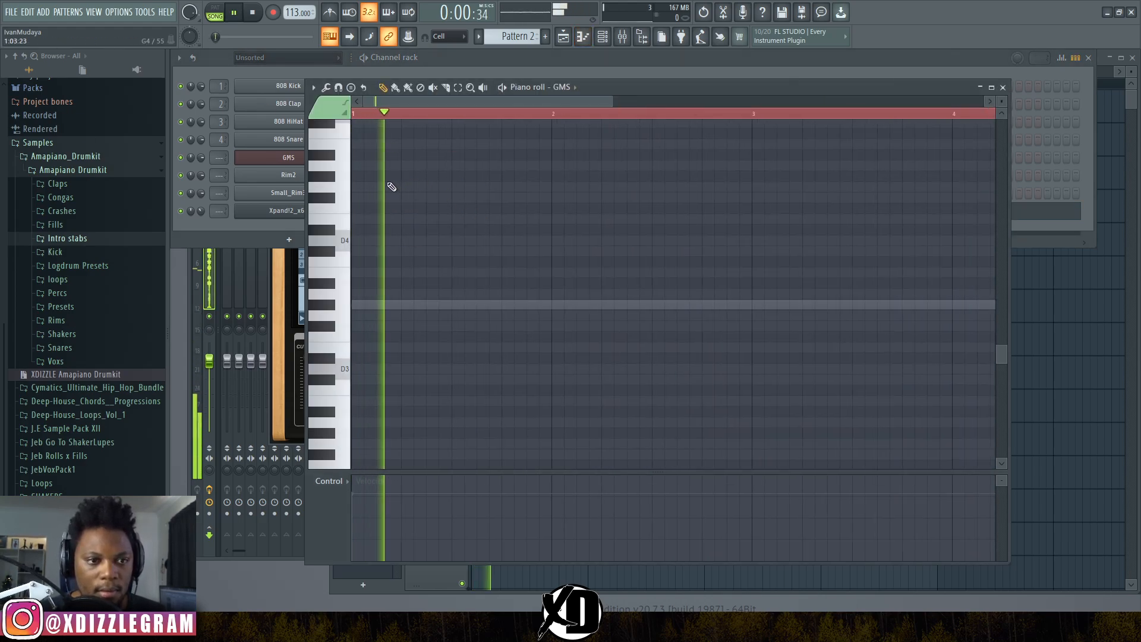
{"action": "left_click", "coordinate": [387, 177]}
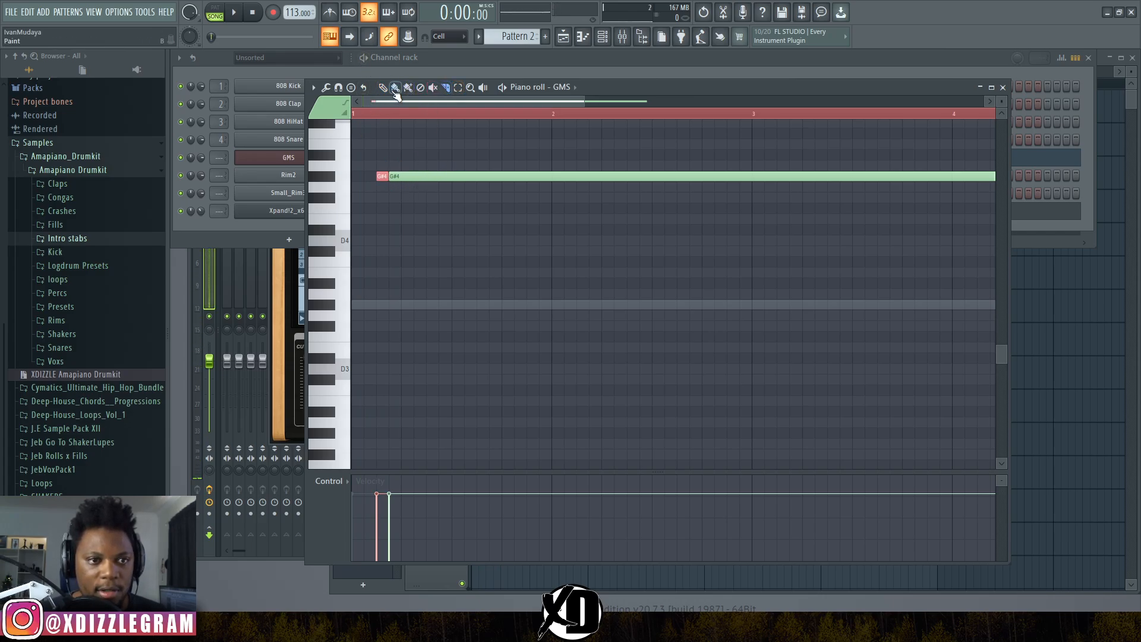
{"action": "right_click", "coordinate": [415, 177]}
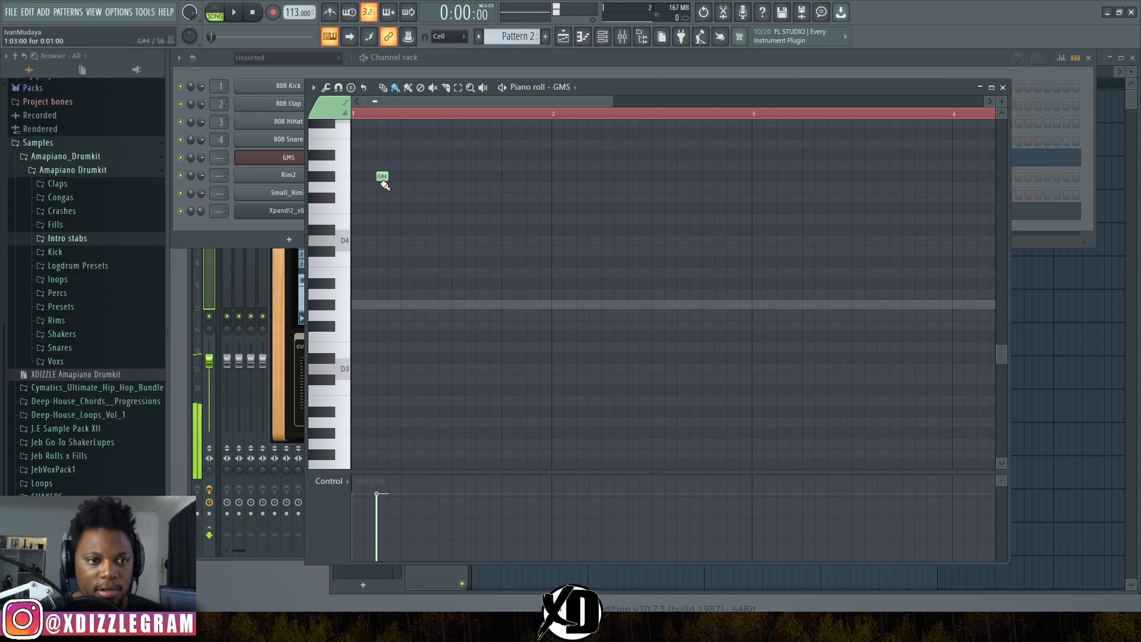
{"action": "key", "text": "space"}
- Add one-step G#4 notes on steps 7, 11 and 15 of bar 1 in the GMS piano roll
{"action": "left_click", "coordinate": [430, 176]}
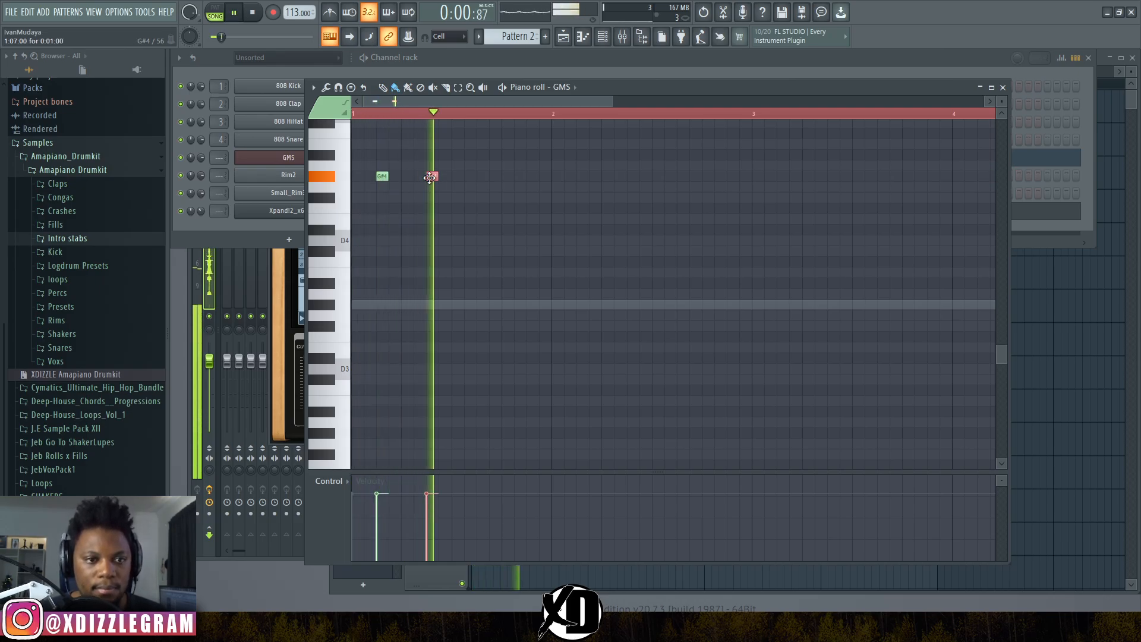
{"action": "key", "text": "space"}
{"action": "left_click_drag", "start_coordinate": [461, 209], "coordinate": [374, 154]}
{"action": "left_click_drag", "start_coordinate": [487, 180], "coordinate": [484, 180]}
{"action": "key", "text": "space"}
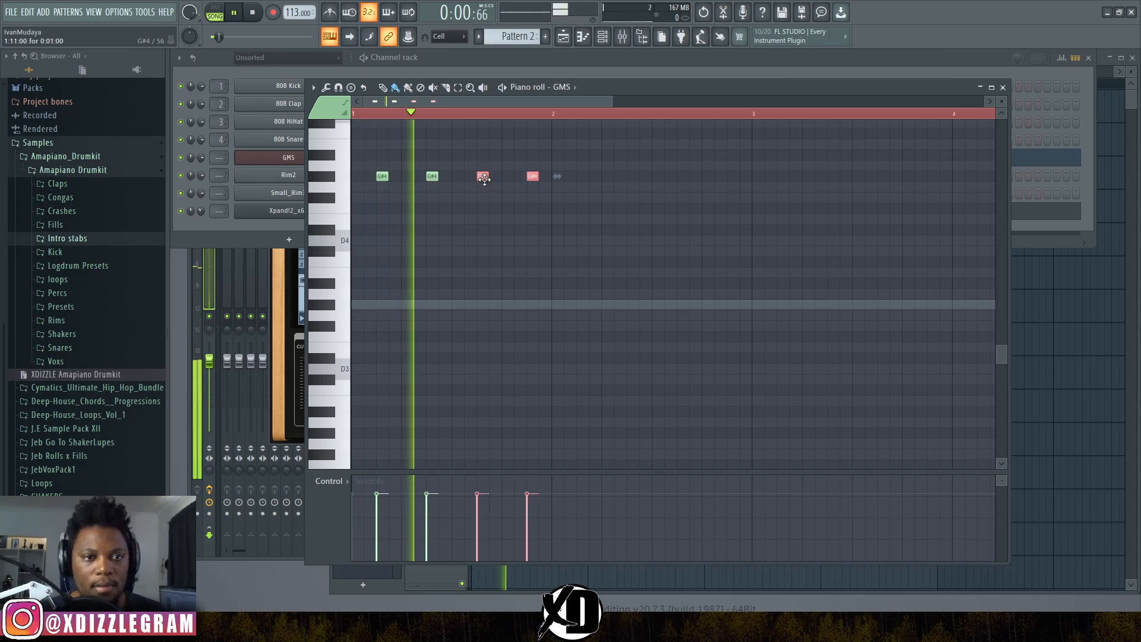
- Stop playback and move the GMS notes out of Pattern 2 into the new Pattern 3
{"action": "left_click", "coordinate": [442, 71]}
{"action": "key", "text": "space"}
{"action": "left_click", "coordinate": [350, 159]}
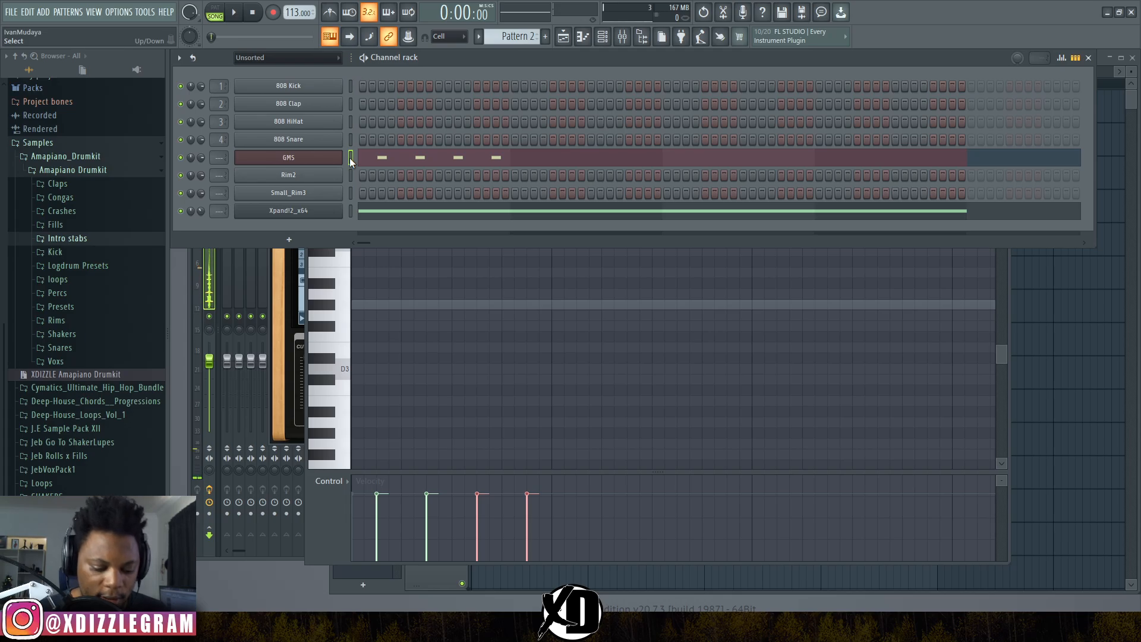
{"action": "key", "text": "ctrl+x"}
{"action": "key", "text": "KP_Add"}
{"action": "key", "text": "ctrl+v"}
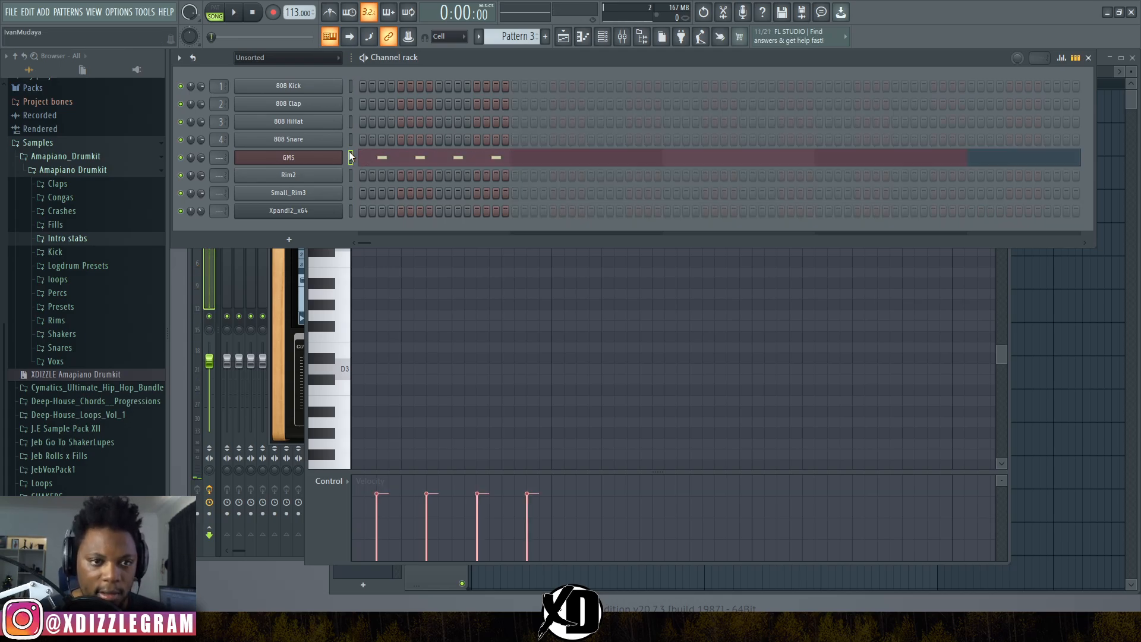
- Place Pattern 3 on Track 7 at bar 1 of the playlist and repeat it through bar 4
{"action": "left_click", "coordinate": [1127, 90]}
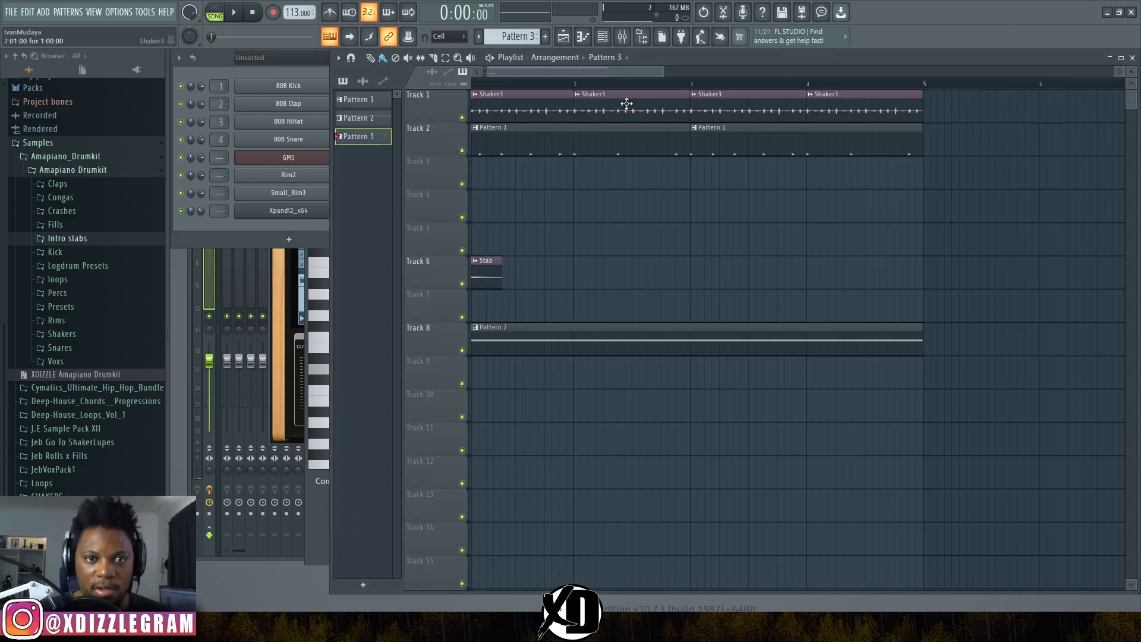
{"action": "left_click_drag", "start_coordinate": [615, 73], "coordinate": [587, 73]}
{"action": "left_click", "coordinate": [484, 304]}
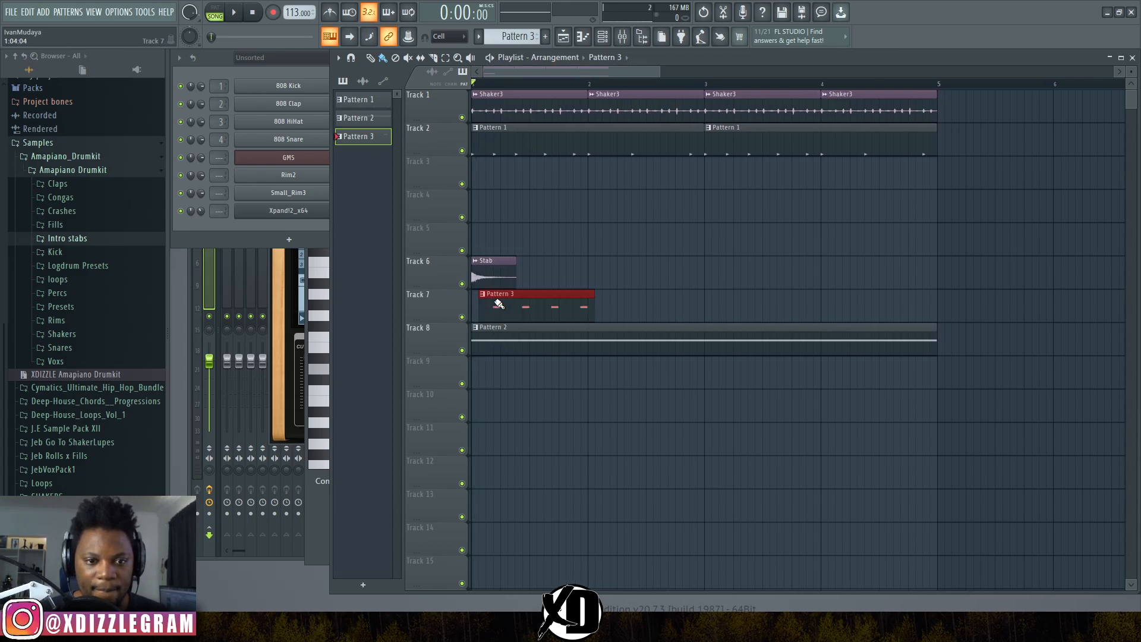
{"action": "left_click_drag", "start_coordinate": [594, 313], "coordinate": [843, 314]}
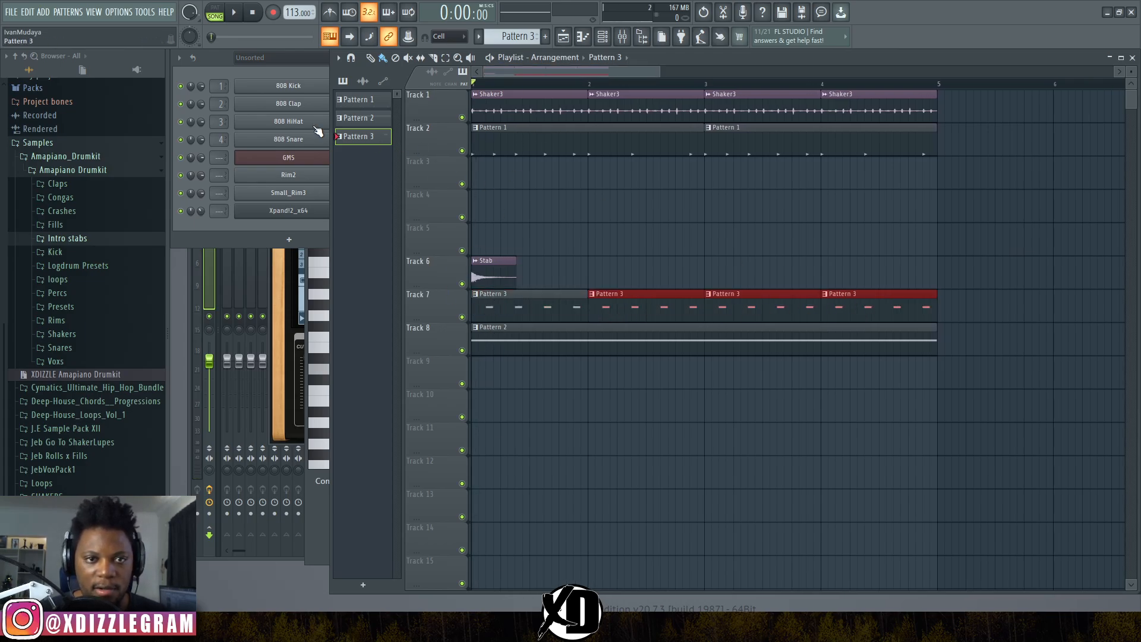
- Play the arrangement and turn the GMS channel volume down to about 64% while listening
{"action": "scroll", "coordinate": [490, 85], "scroll_direction": "down", "scroll_amount": 5}
{"action": "key", "text": "space"}
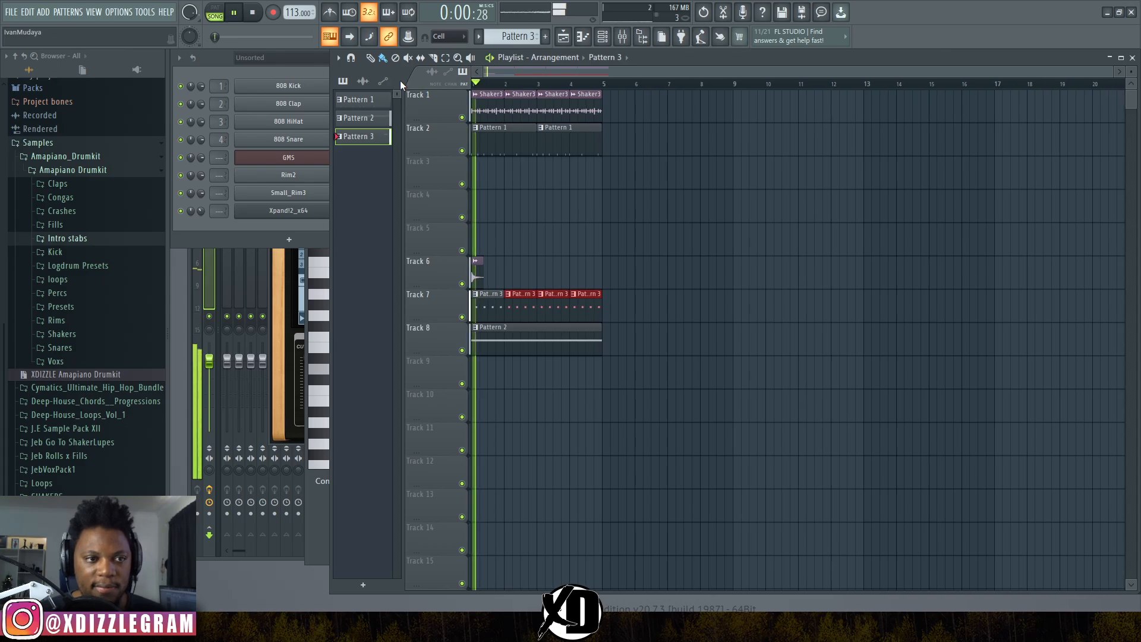
{"action": "left_click", "coordinate": [218, 71]}
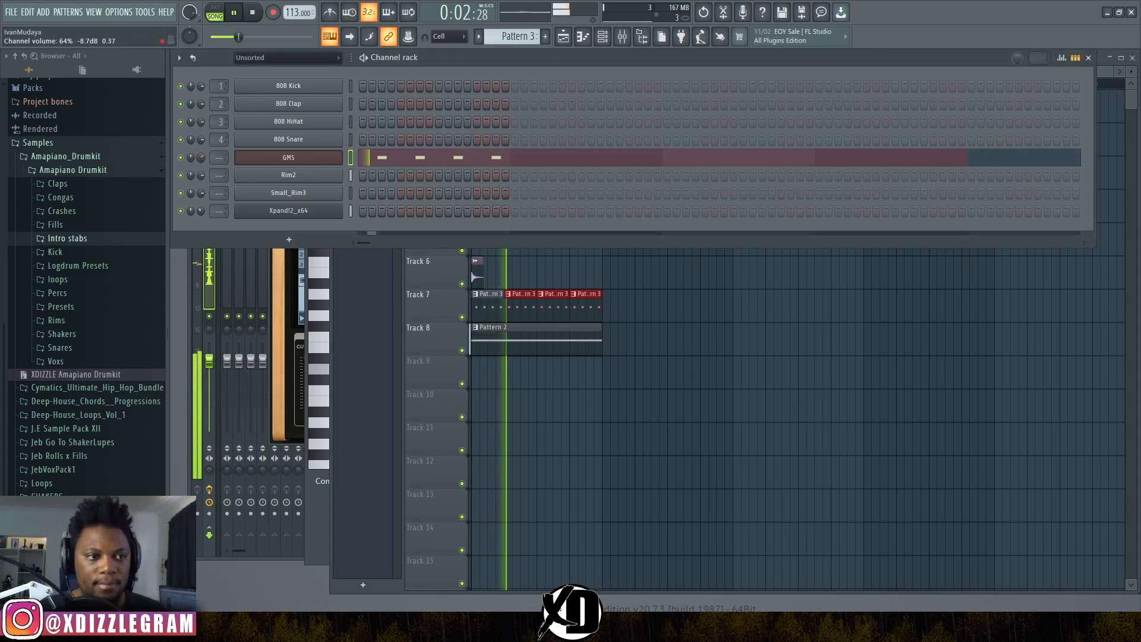
{"action": "left_click", "coordinate": [447, 301]}
{"action": "scroll", "coordinate": [487, 84], "scroll_direction": "up", "scroll_amount": 3}
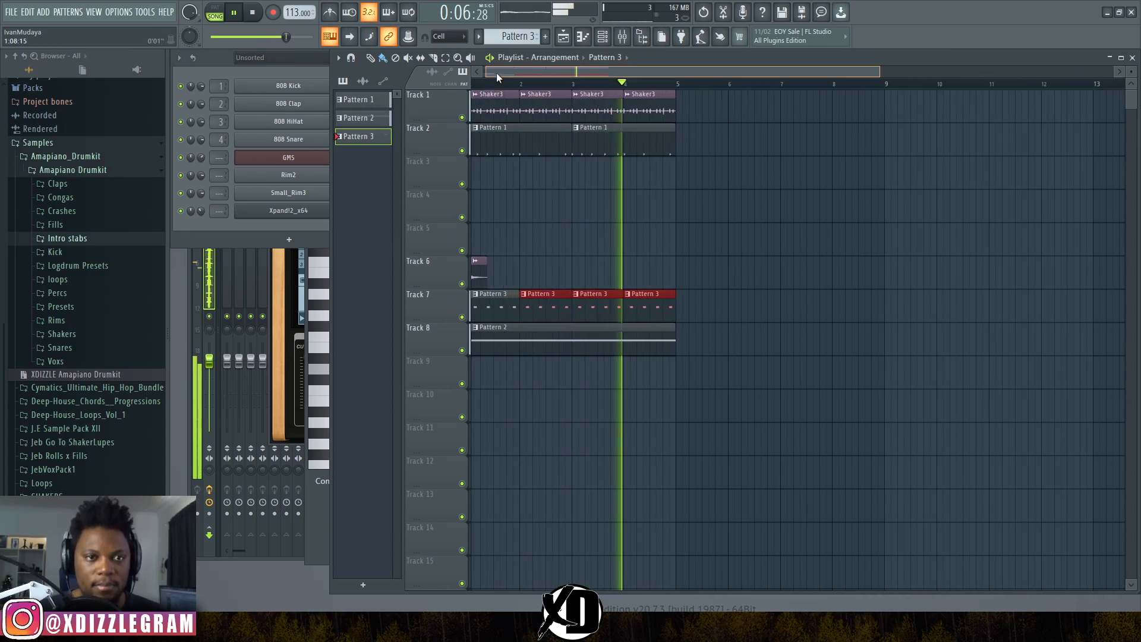
{"action": "left_click", "coordinate": [215, 58]}
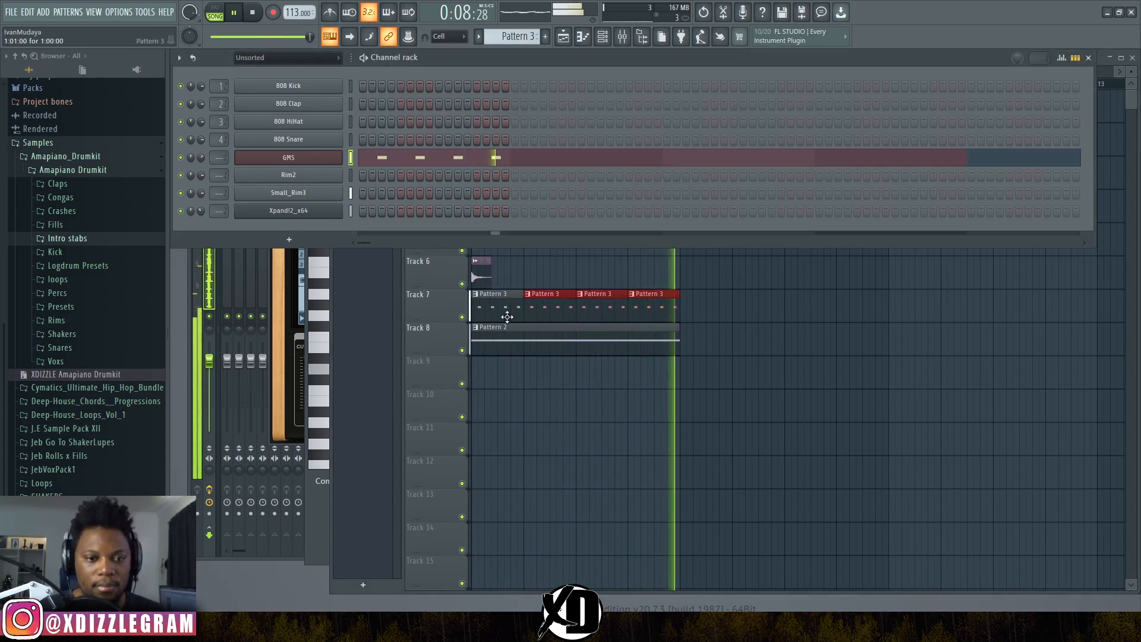
- Open the Xpand!2 channel from Pattern 2 with playback stopped and lower Part A's attack
{"action": "left_click", "coordinate": [500, 343]}
{"action": "double_click", "coordinate": [501, 343]}
{"action": "left_click", "coordinate": [297, 214]}
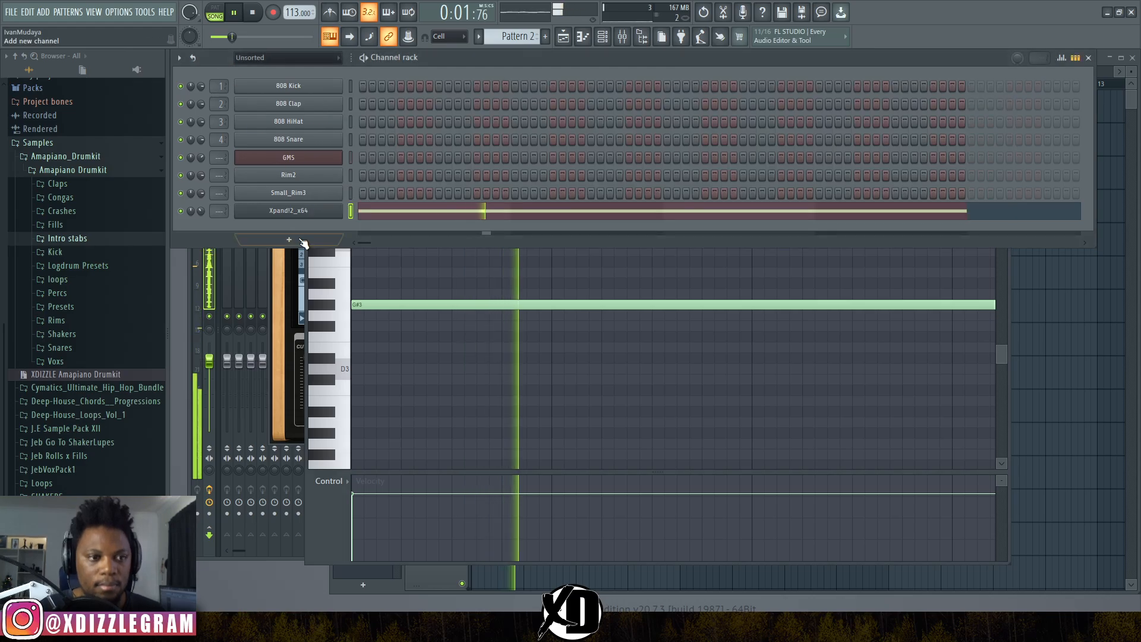
{"action": "key", "text": "space"}
{"action": "left_click_drag", "start_coordinate": [582, 247], "coordinate": [546, 145]}
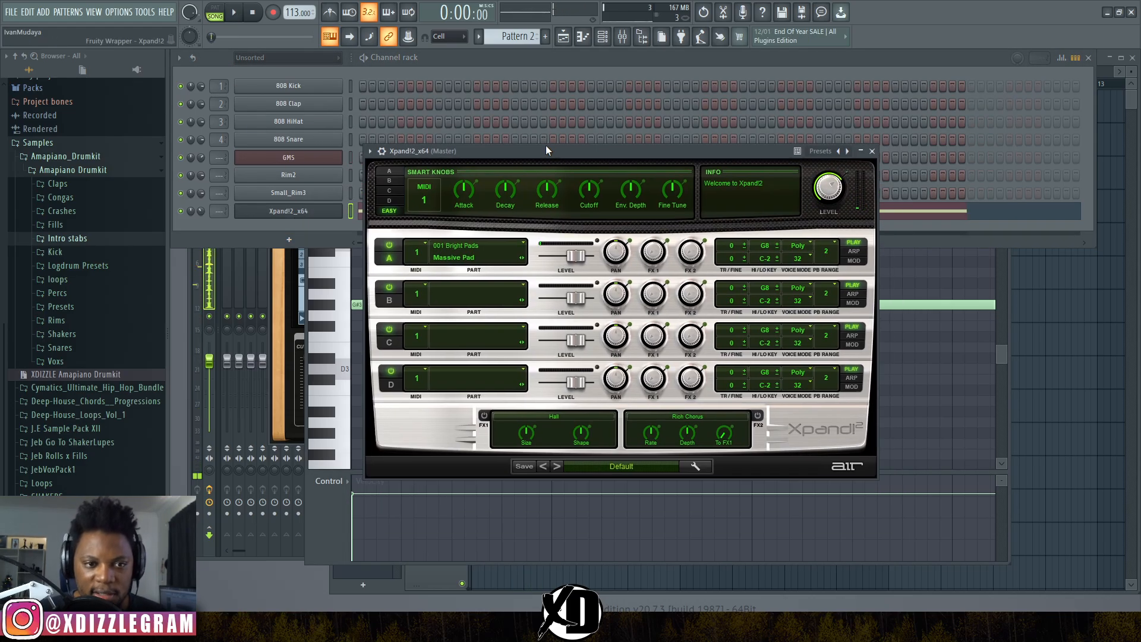
{"action": "left_click", "coordinate": [388, 169]}
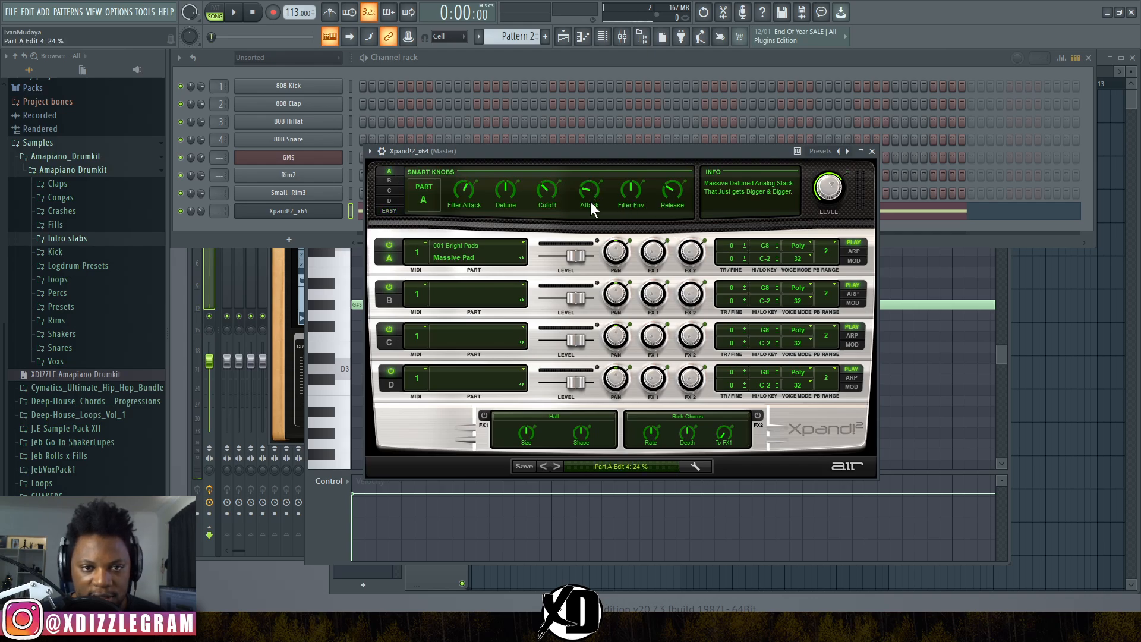
{"action": "left_click_drag", "start_coordinate": [596, 212], "coordinate": [596, 214]}
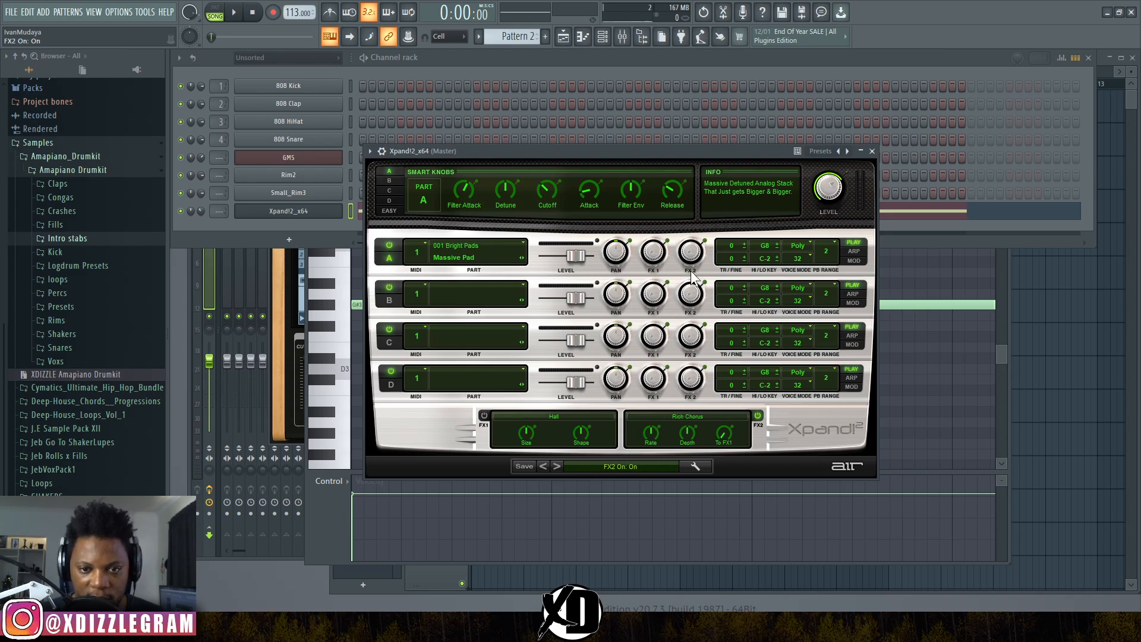
- Switch on the Rich Chorus in FX2 and raise Part A's FX2 send to about +0.3 dB during playback
{"action": "left_click_drag", "start_coordinate": [660, 210], "coordinate": [700, 180]}
{"action": "key", "text": "space"}
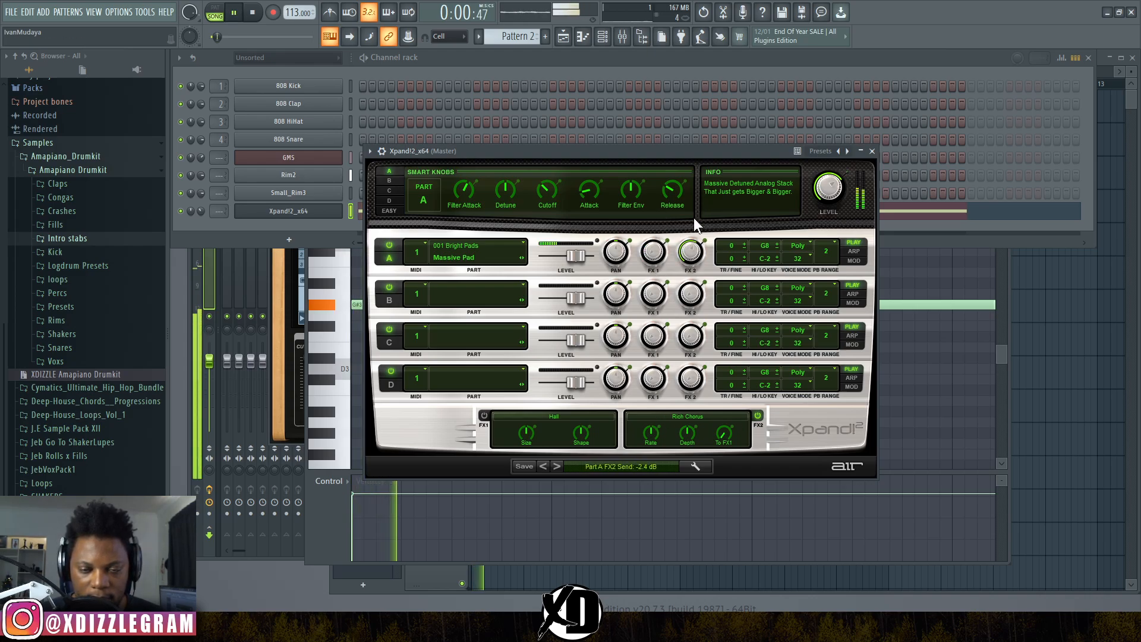
{"action": "key", "text": "space"}
- Set the Xpand!2 FX1 effect to Phaser and switch FX1 on
{"action": "left_click", "coordinate": [561, 416]}
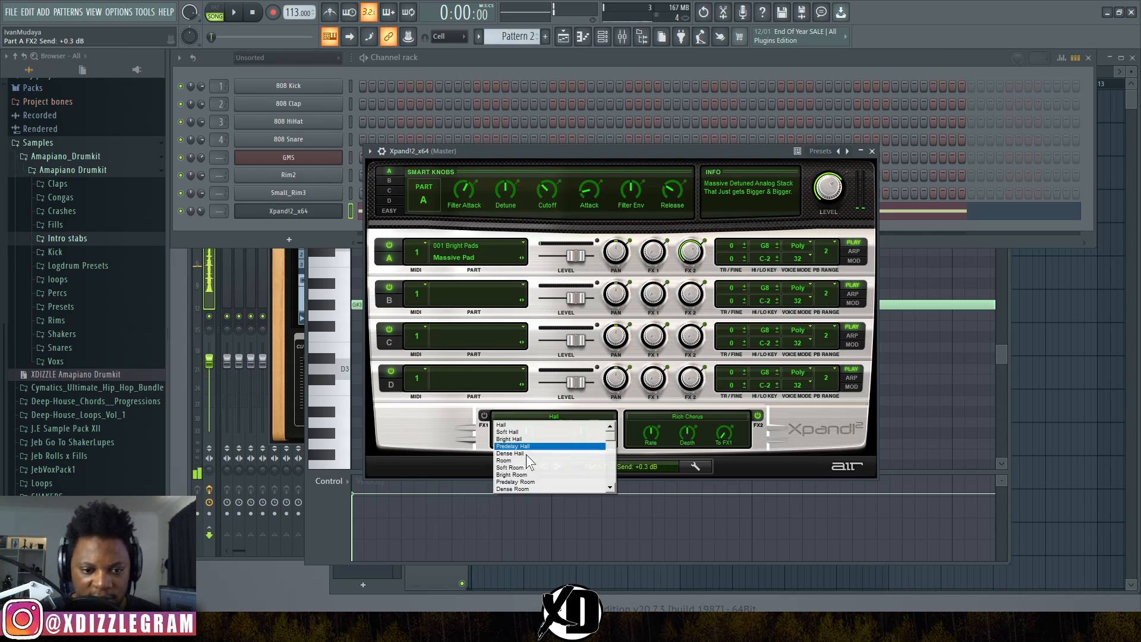
{"action": "scroll", "coordinate": [535, 452], "scroll_direction": "down", "scroll_amount": 3}
{"action": "scroll", "coordinate": [554, 469], "scroll_direction": "down", "scroll_amount": 1}
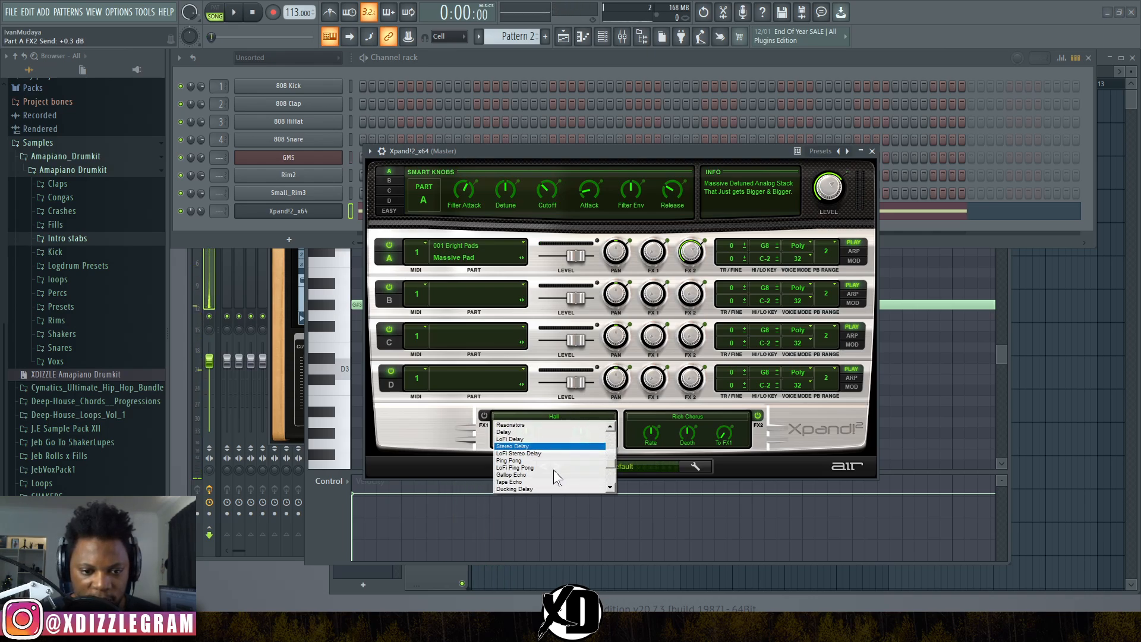
{"action": "scroll", "coordinate": [521, 487], "scroll_direction": "down", "scroll_amount": 4}
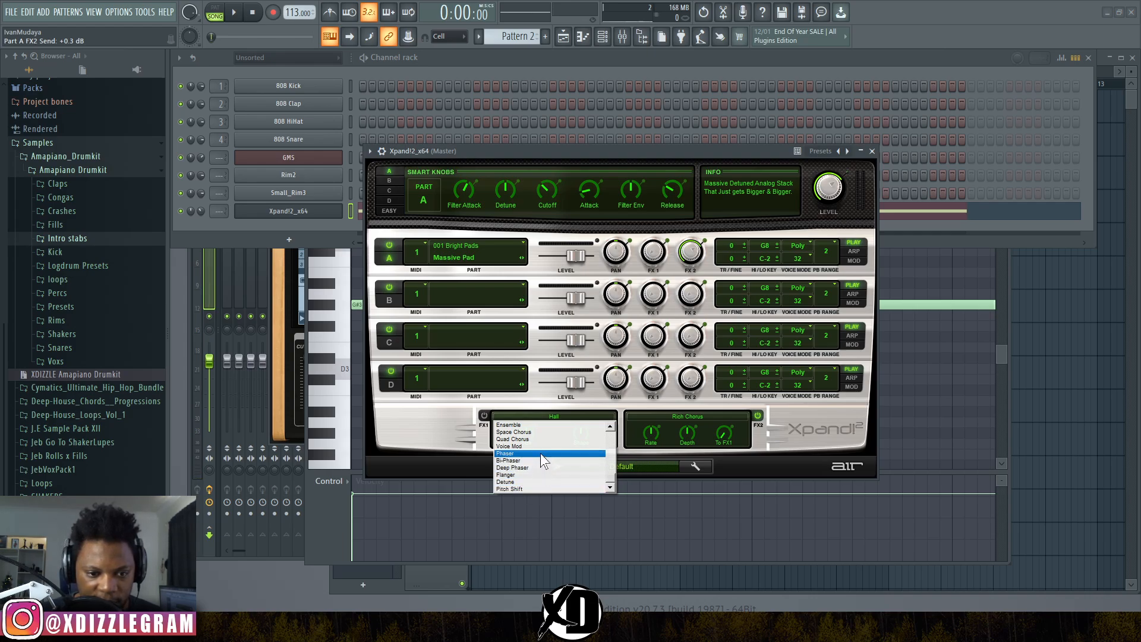
{"action": "scroll", "coordinate": [540, 455], "scroll_direction": "up", "scroll_amount": 5}
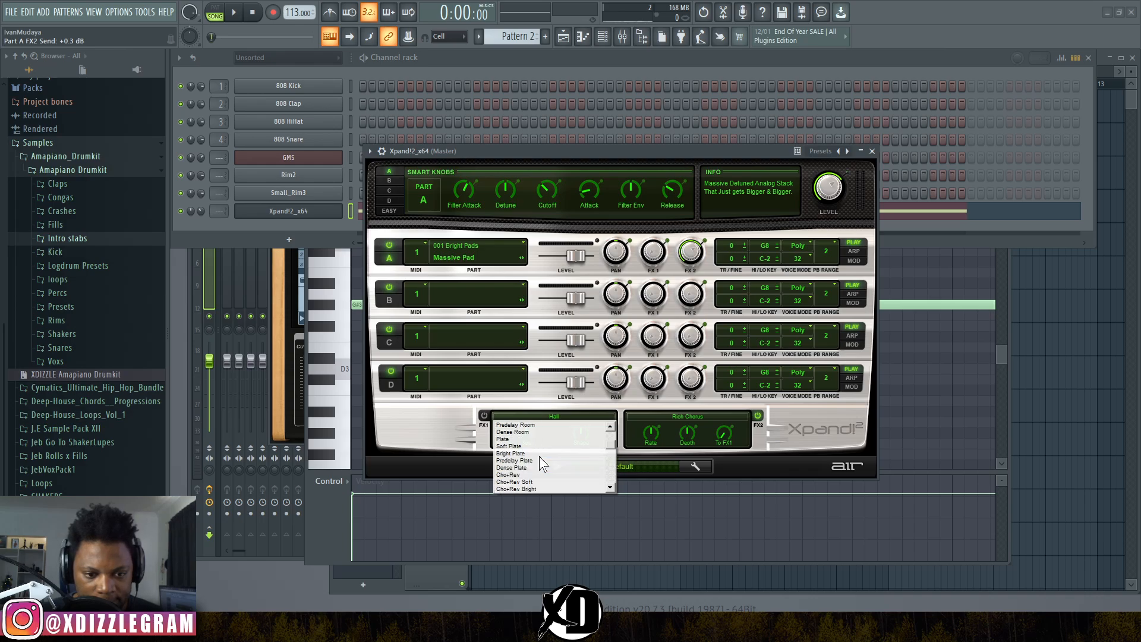
{"action": "scroll", "coordinate": [541, 461], "scroll_direction": "down", "scroll_amount": 2}
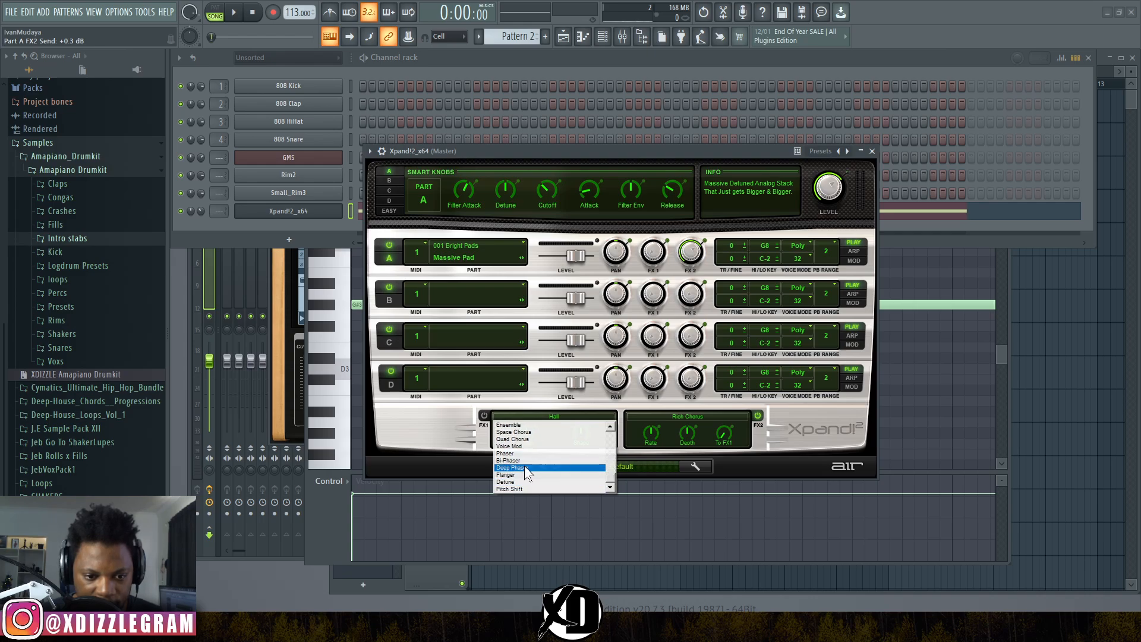
{"action": "left_click", "coordinate": [521, 454]}
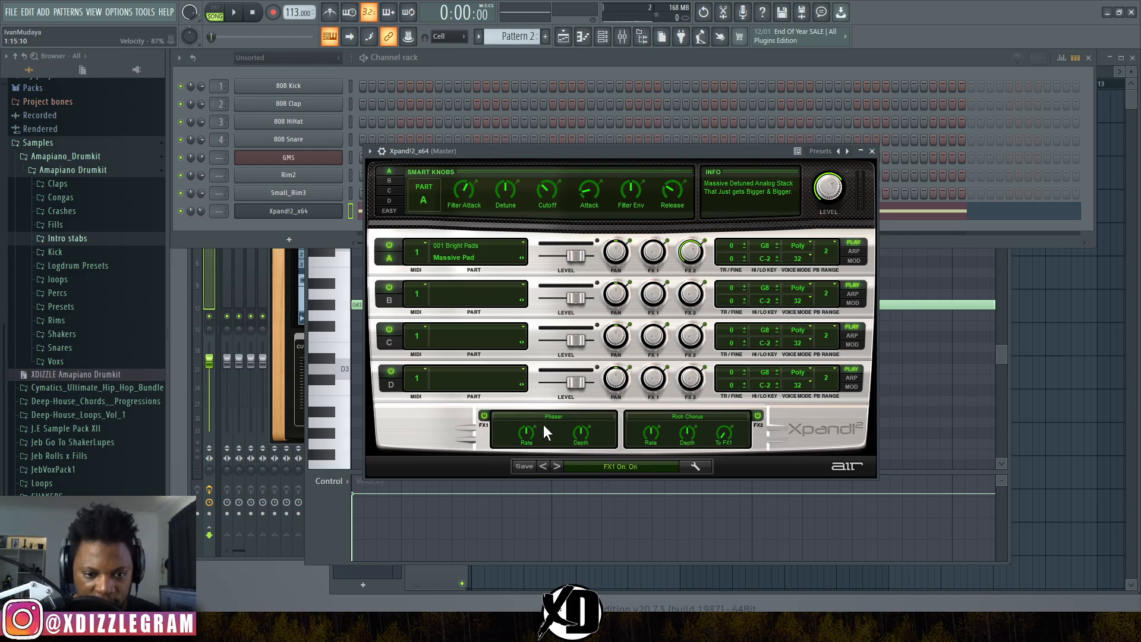
- Raise Part A's FX1 send and lower the Xpand!2 master level to about -5.3 dB during playback
{"action": "key", "text": "space"}
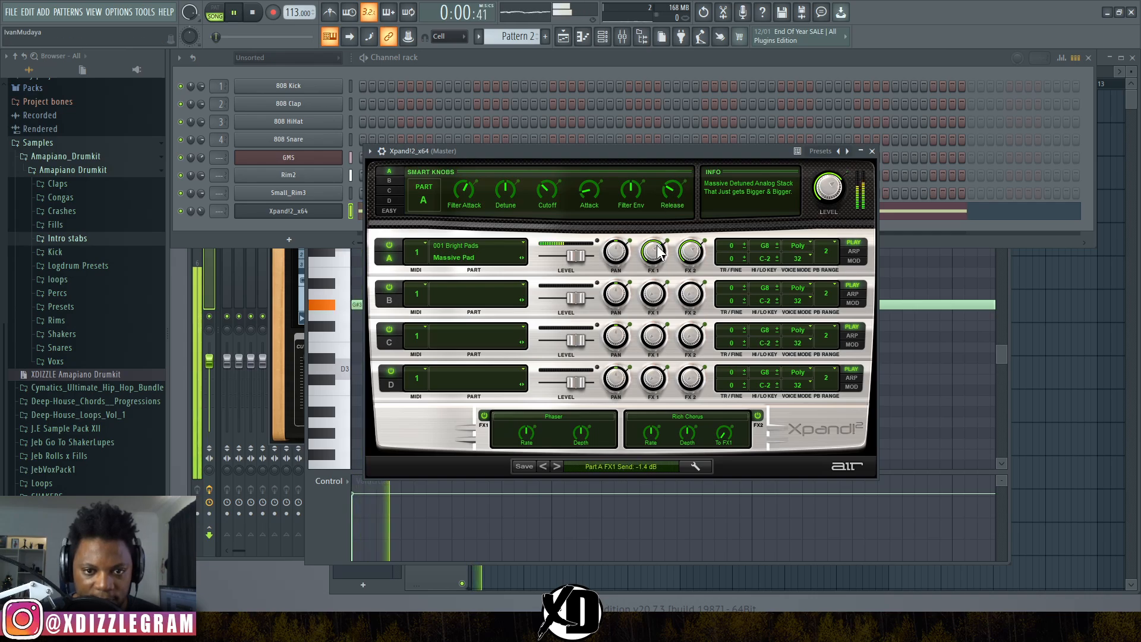
{"action": "left_click_drag", "start_coordinate": [657, 245], "coordinate": [710, 256]}
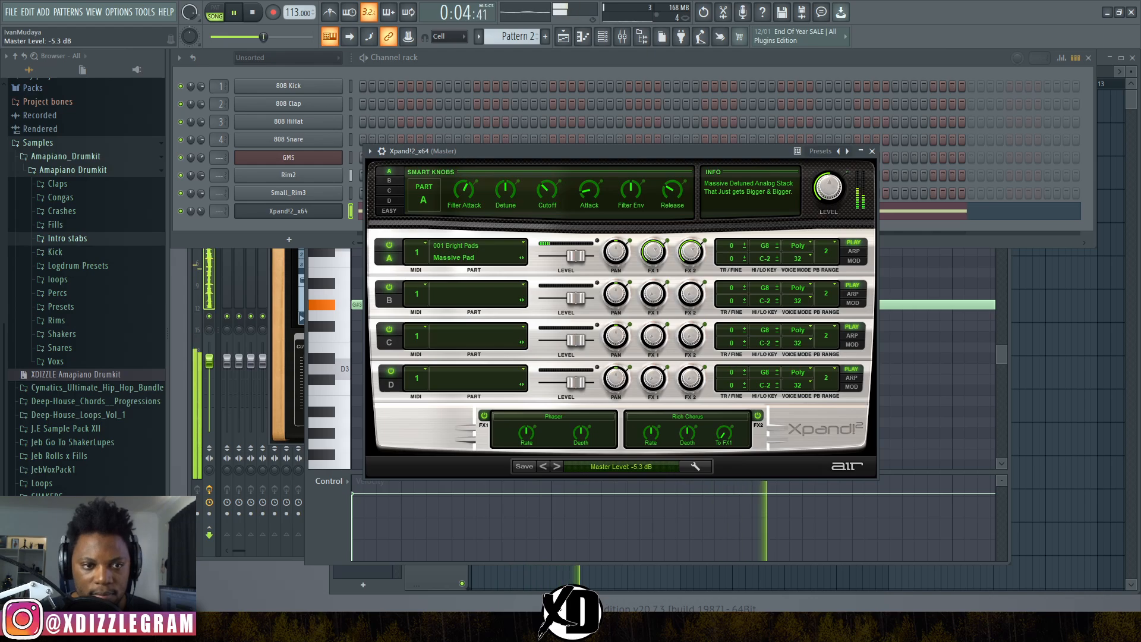
{"action": "left_click", "coordinate": [480, 69]}
{"action": "key", "text": "space"}
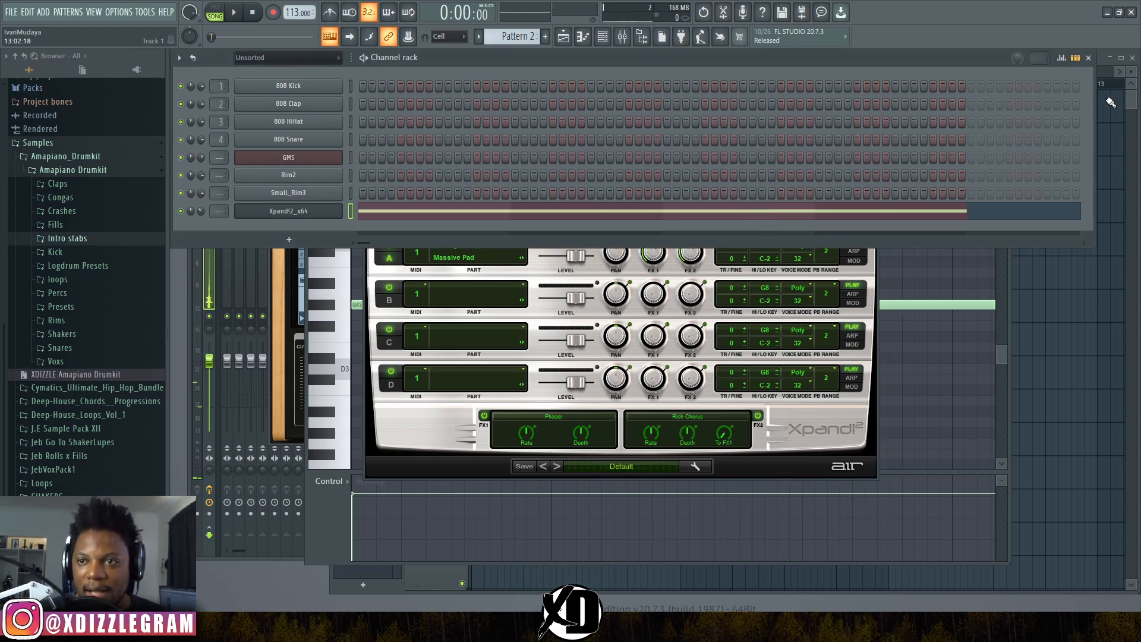
- Add the Kick3 sample from the drumkit's Kick folder as a new channel in Pattern 1 and open its settings
{"action": "key", "text": "F5"}
{"action": "key", "text": "space"}
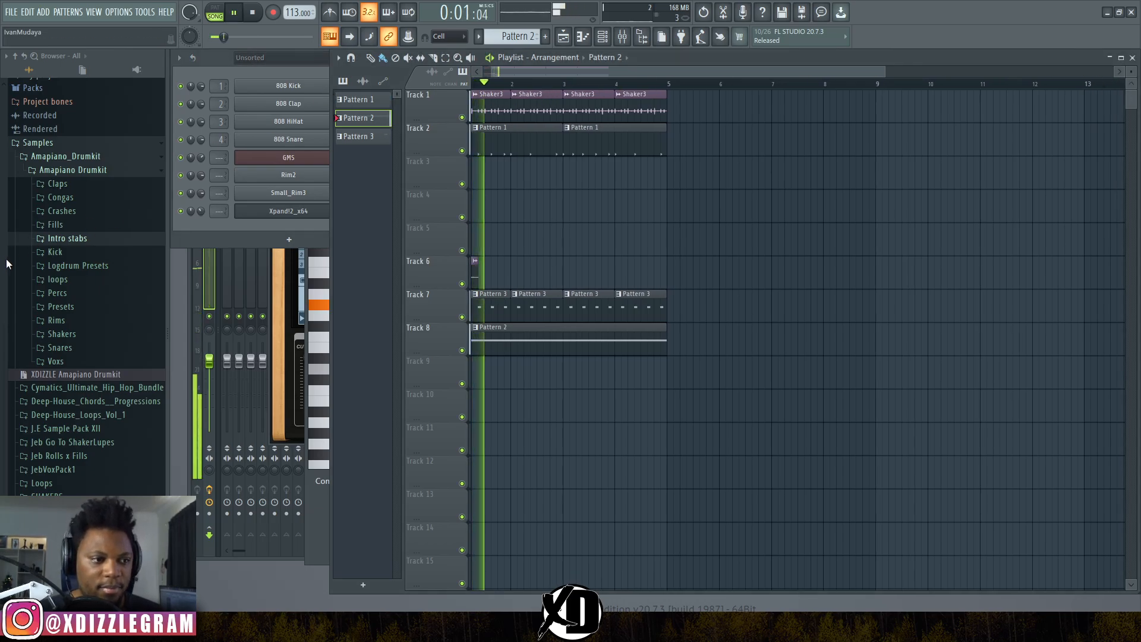
{"action": "left_click", "coordinate": [69, 255]}
{"action": "key", "text": "space"}
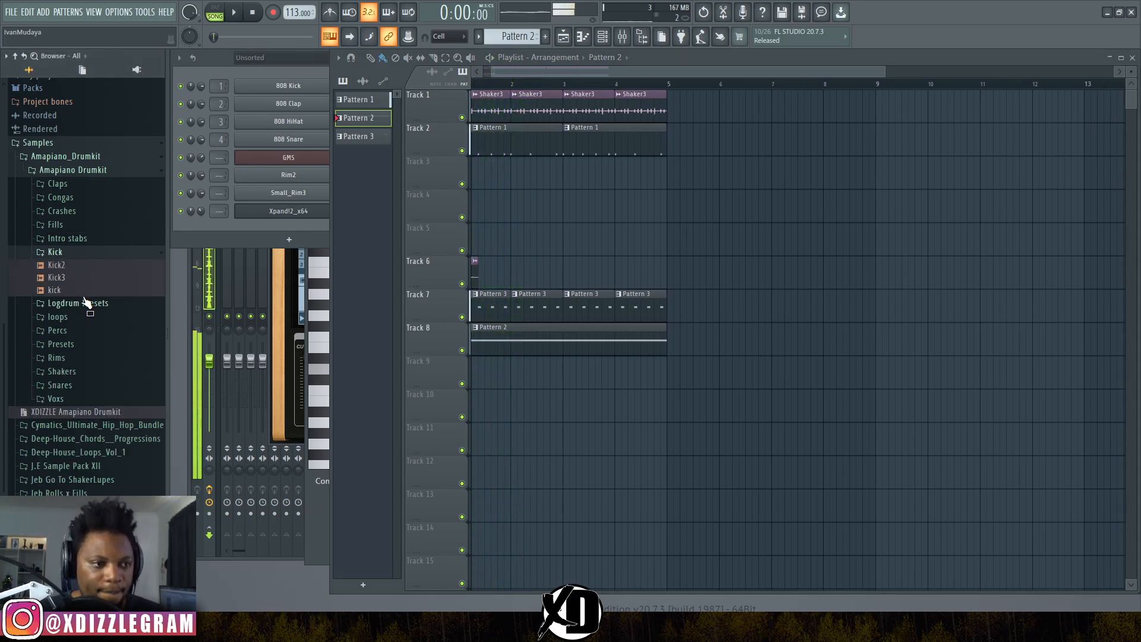
{"action": "double_click", "coordinate": [493, 152]}
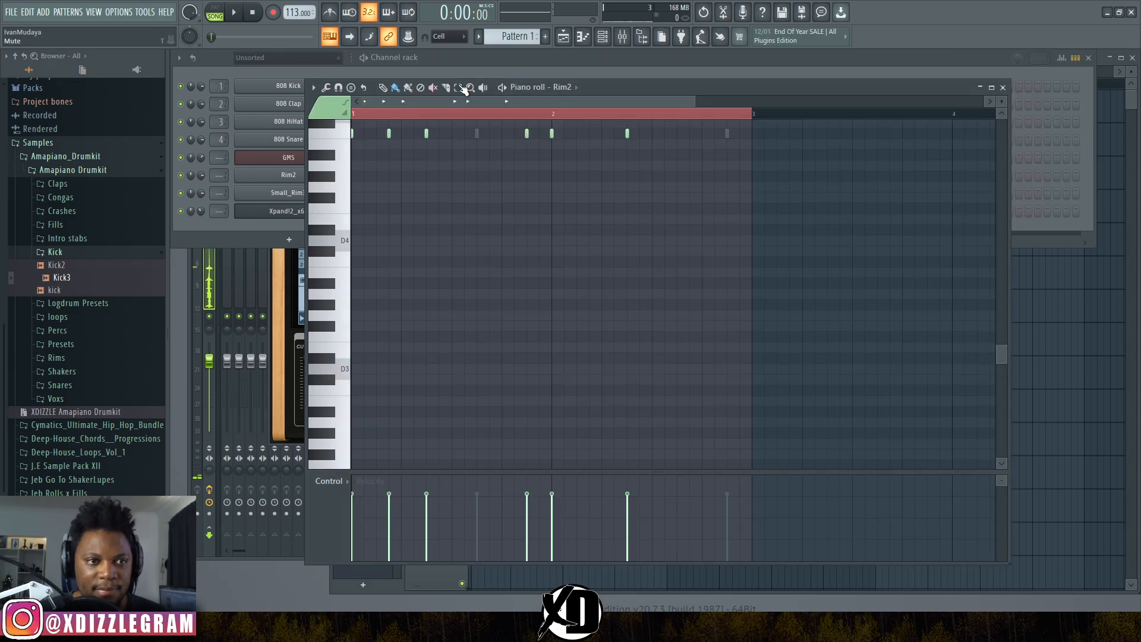
{"action": "key", "text": "F6"}
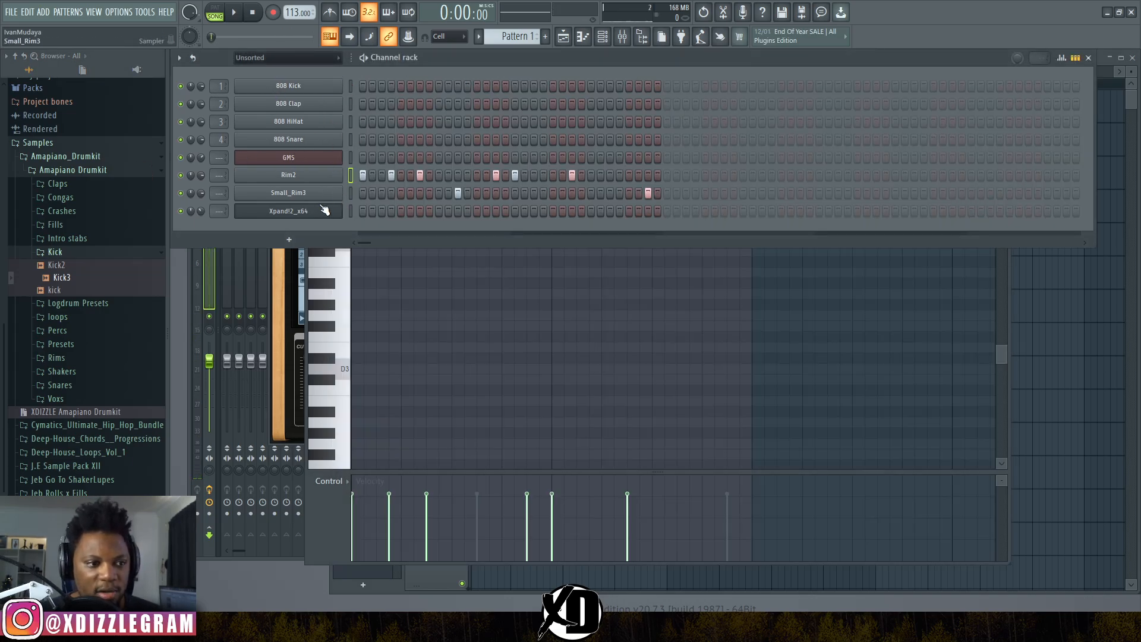
{"action": "left_click_drag", "start_coordinate": [331, 231], "coordinate": [315, 233]}
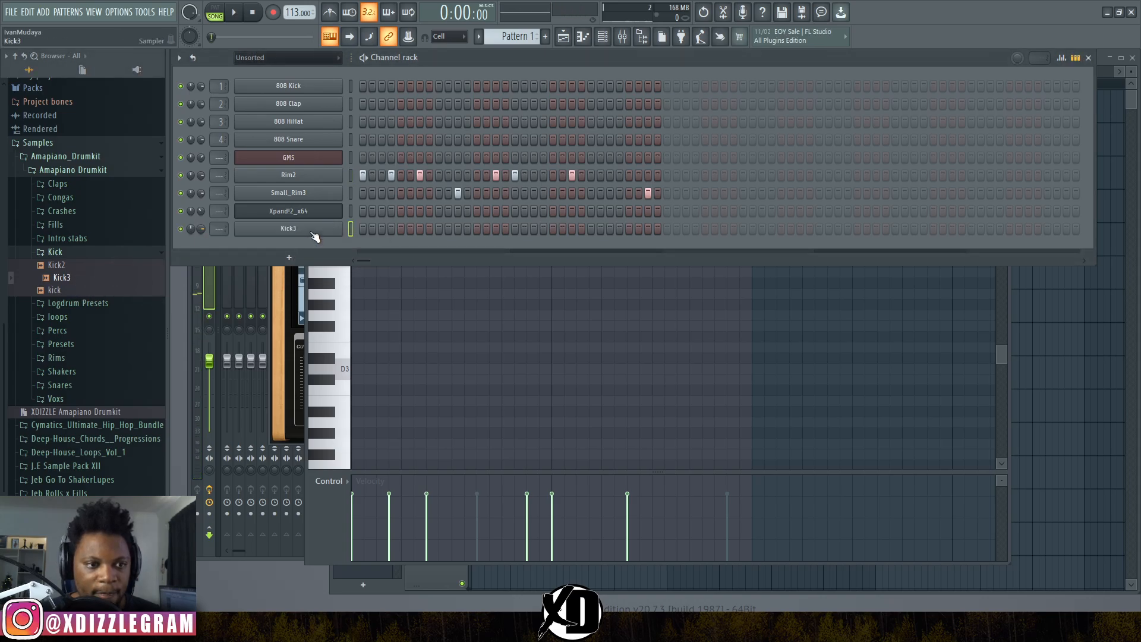
{"action": "left_click_drag", "start_coordinate": [386, 176], "coordinate": [639, 239]}
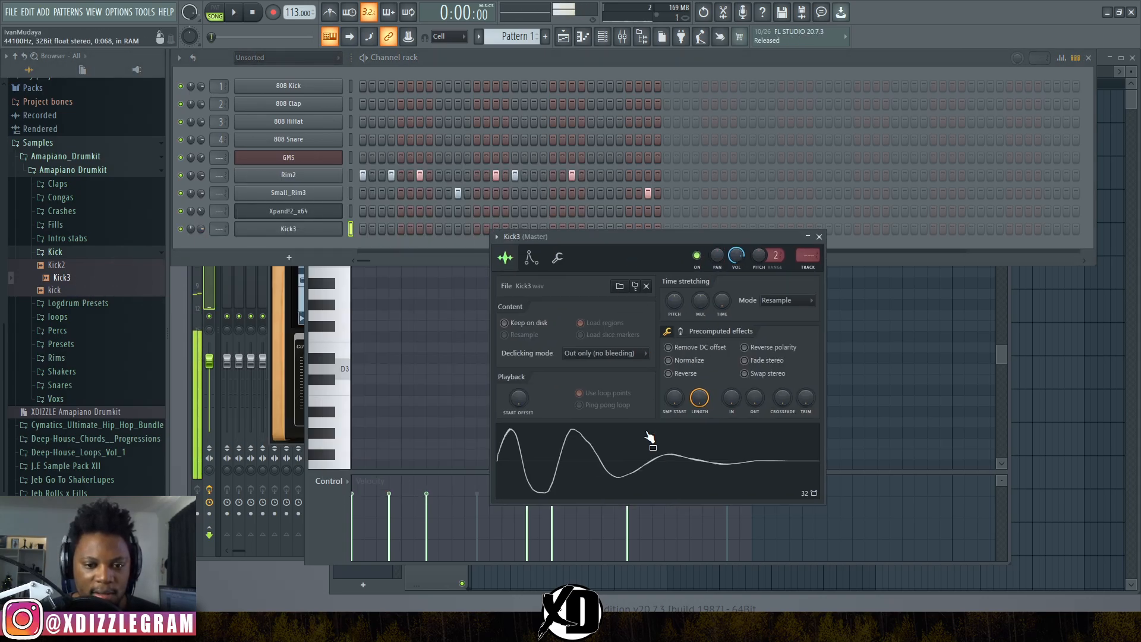
- Fill every 4 steps of the Kick3 channel in Pattern 1 and set its volume to about 70% while playing the arrangement
{"action": "right_click", "coordinate": [303, 232]}
{"action": "left_click", "coordinate": [530, 277]}
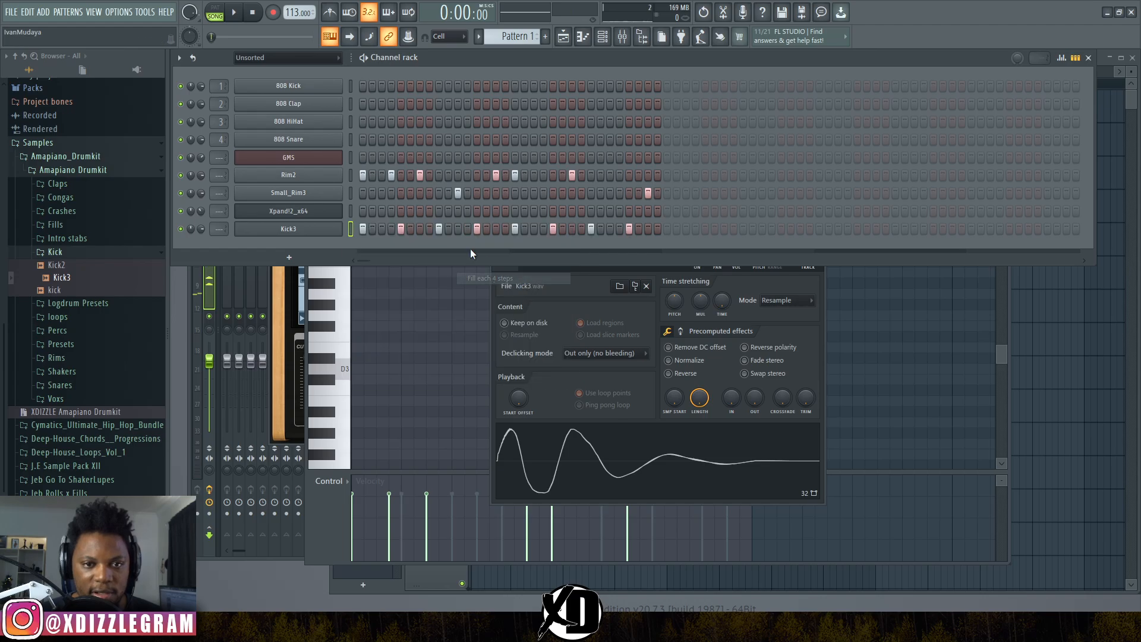
{"action": "key", "text": "space"}
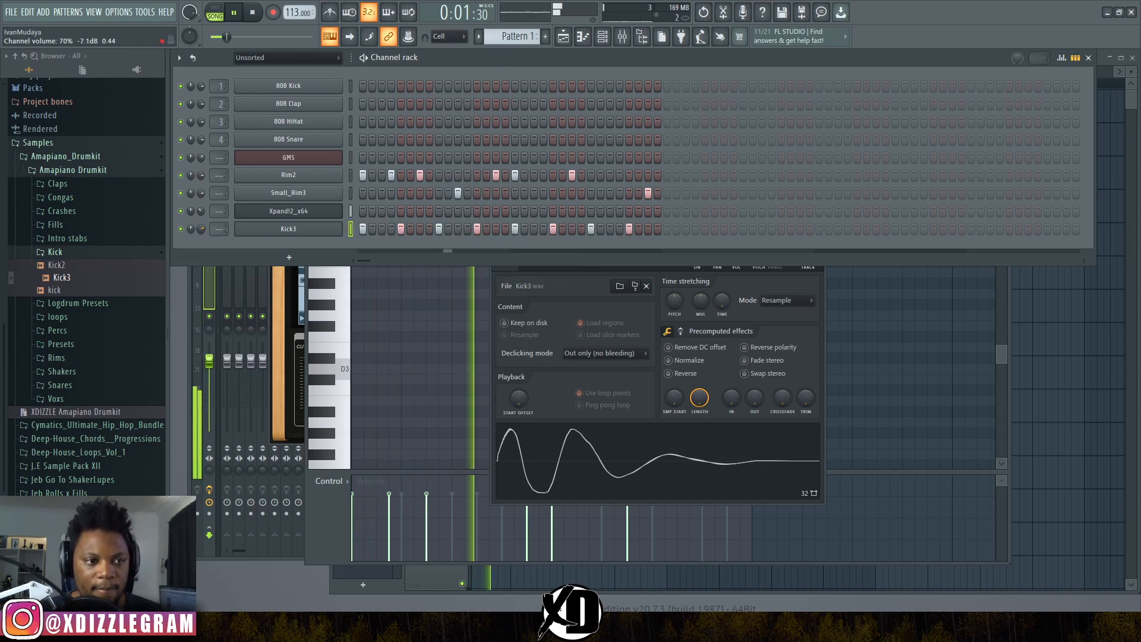
{"action": "key", "text": "F5"}
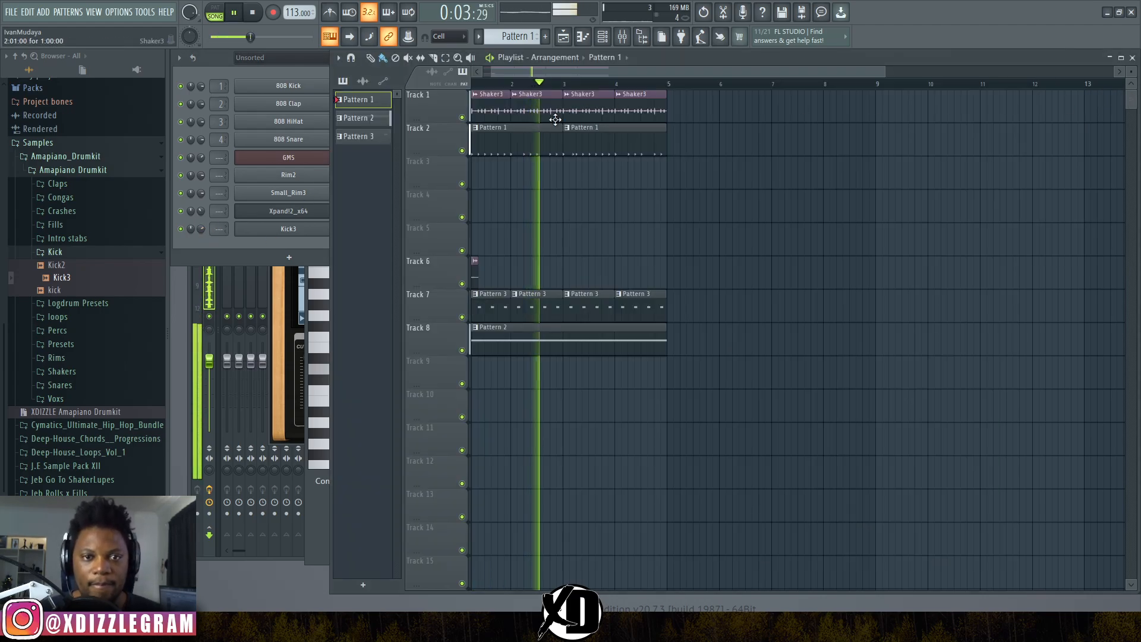
{"action": "scroll", "coordinate": [508, 72], "scroll_direction": "up", "scroll_amount": 1}
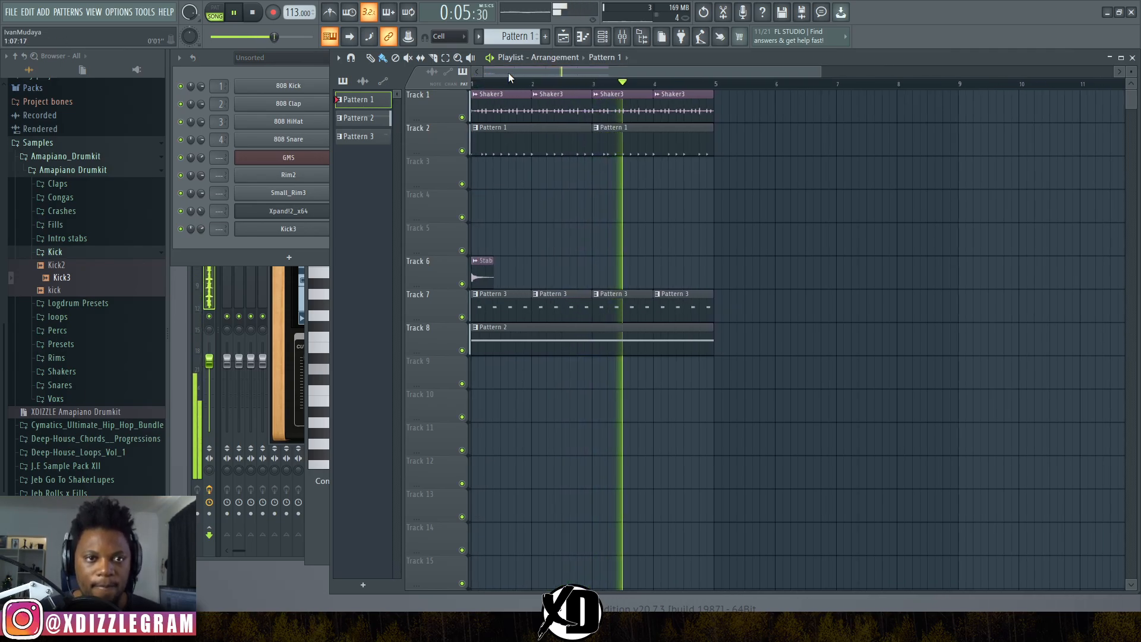
- Audition crashes in the drumkit's Crashes folder and place the Clean_Crash5 sample at bar 1 of Track 9
{"action": "left_click", "coordinate": [54, 252]}
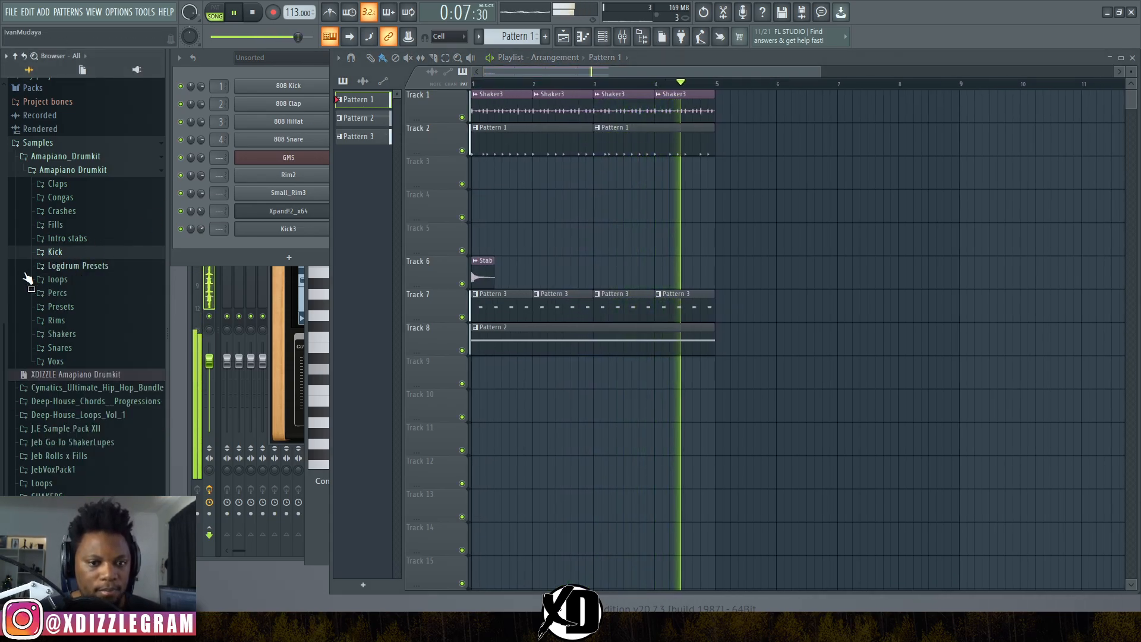
{"action": "key", "text": "KP_Add"}
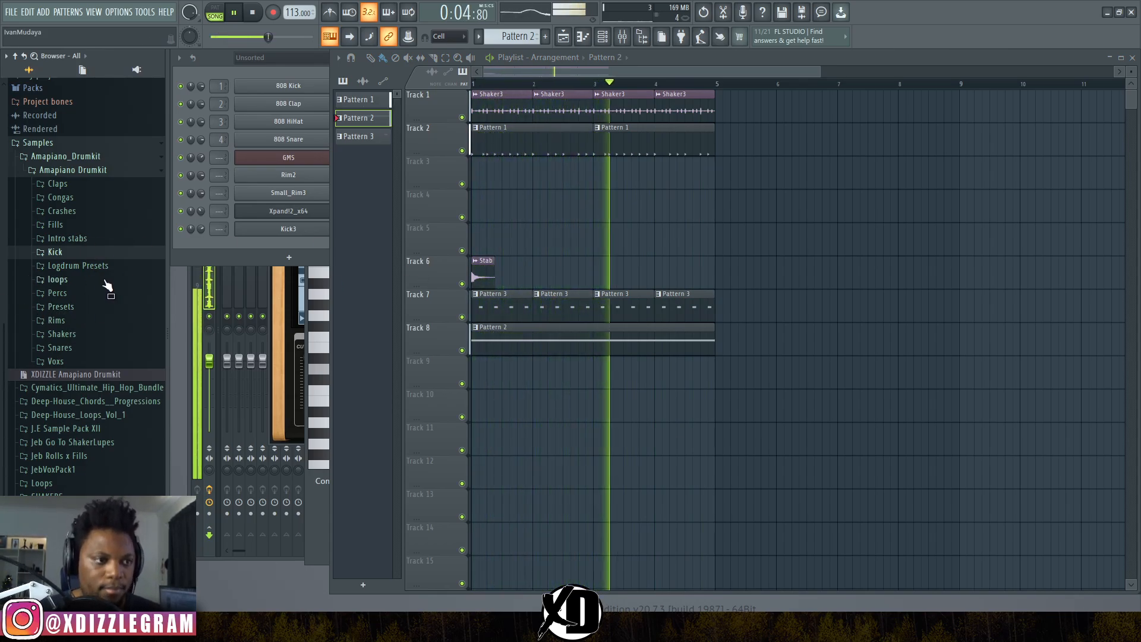
{"action": "left_click", "coordinate": [87, 213]}
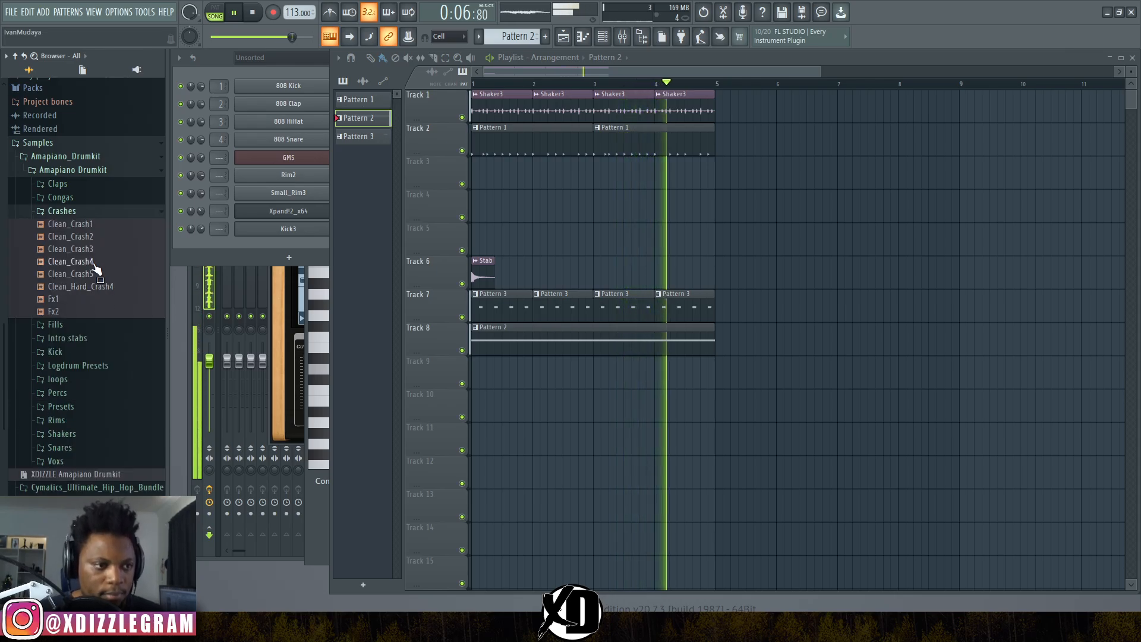
{"action": "key", "text": "space"}
{"action": "left_click", "coordinate": [100, 262]}
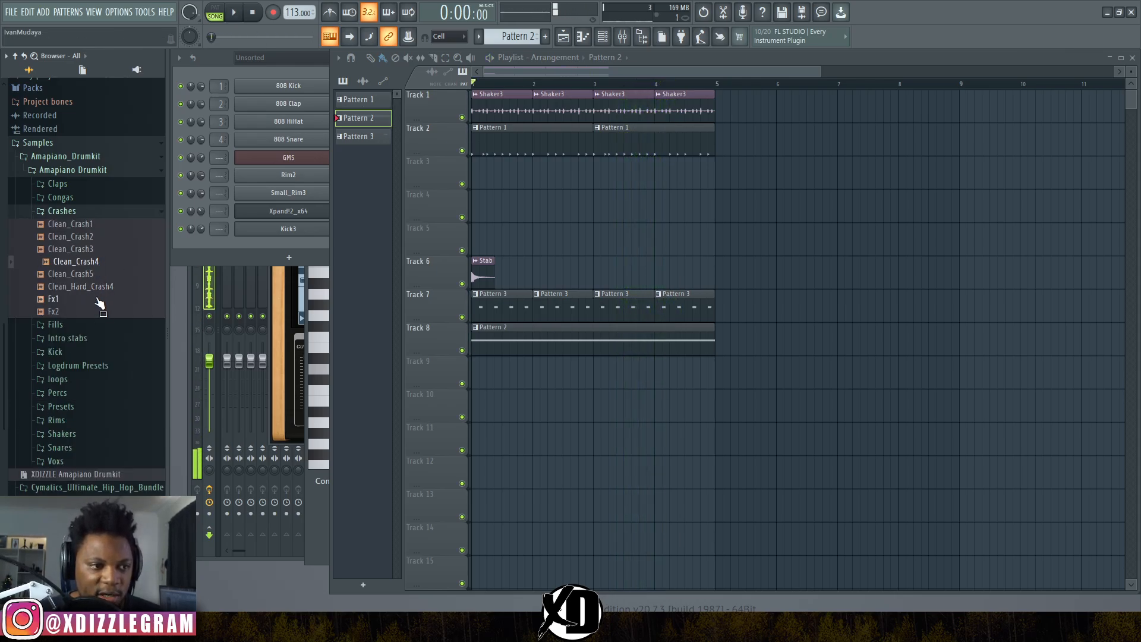
{"action": "left_click", "coordinate": [97, 276]}
{"action": "left_click_drag", "start_coordinate": [104, 272], "coordinate": [346, 367]}
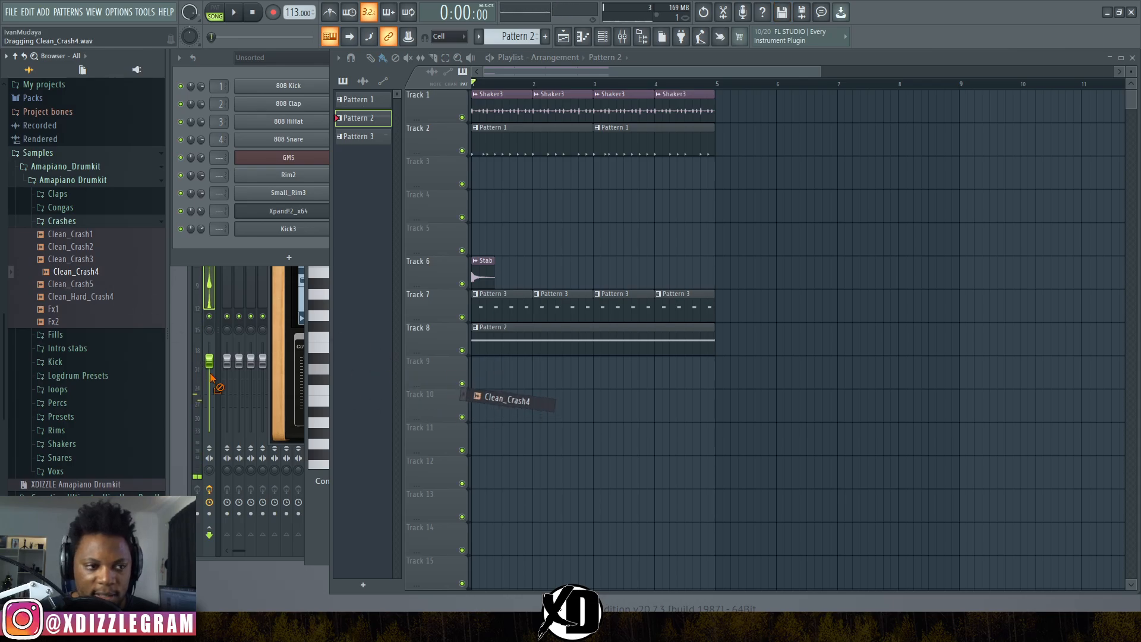
{"action": "left_click_drag", "start_coordinate": [70, 284], "coordinate": [474, 364]}
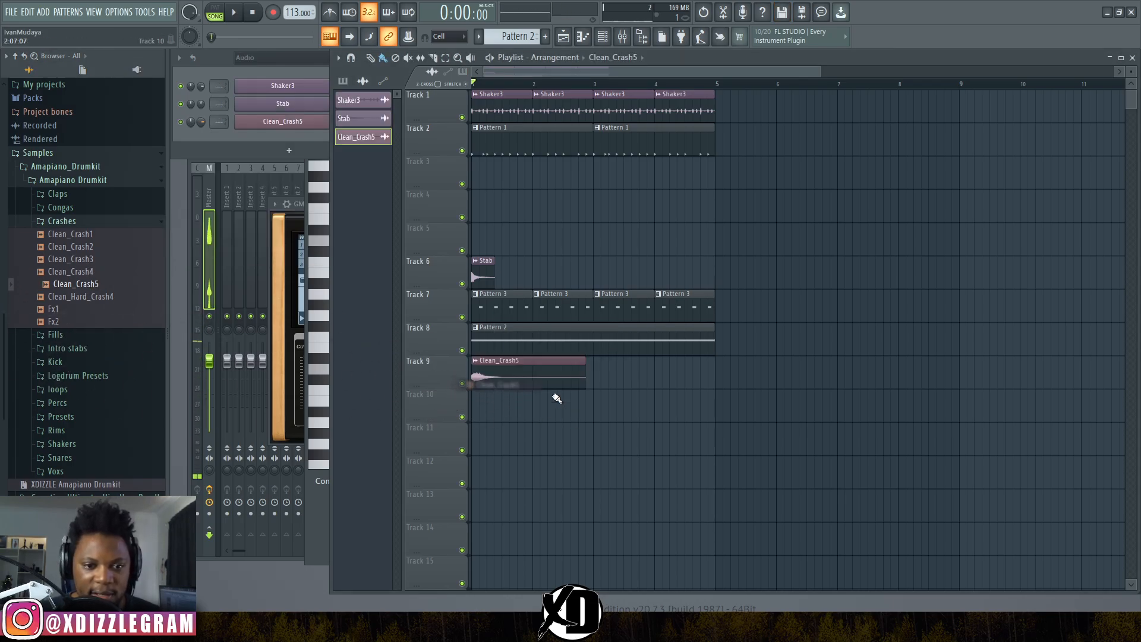
- Lower the Clean_Crash5 channel volume to about 25% and check it briefly during playback
{"action": "double_click", "coordinate": [515, 373]}
{"action": "key", "text": "space"}
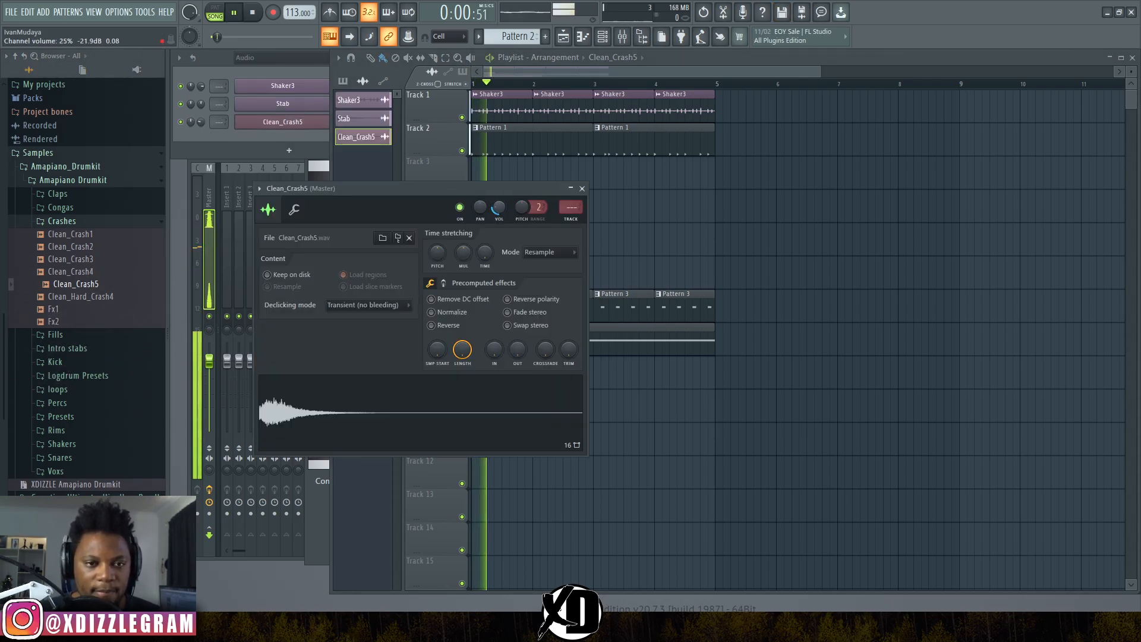
{"action": "left_click", "coordinate": [581, 188]}
{"action": "key", "text": "space"}
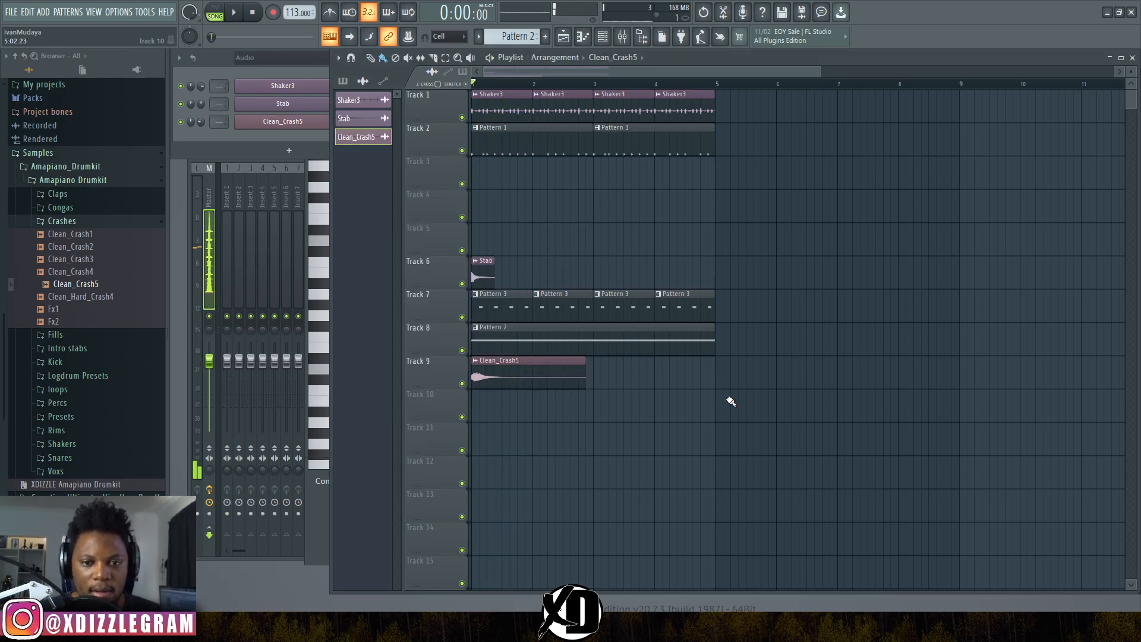
- Duplicate all clips of bars 1 to 4 into bars 5 to 8 and delete the Clean_Crash5 clip at bar 1
{"action": "left_click_drag", "start_coordinate": [745, 455], "coordinate": [472, 90]}
{"action": "key", "text": "ctrl+b"}
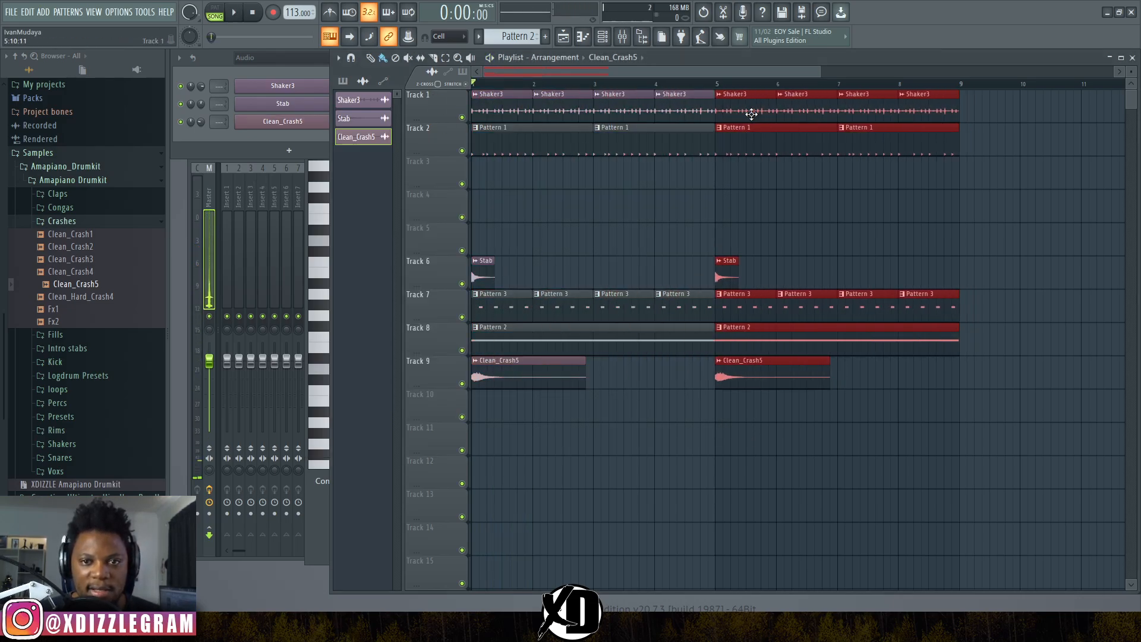
{"action": "right_click", "coordinate": [483, 388]}
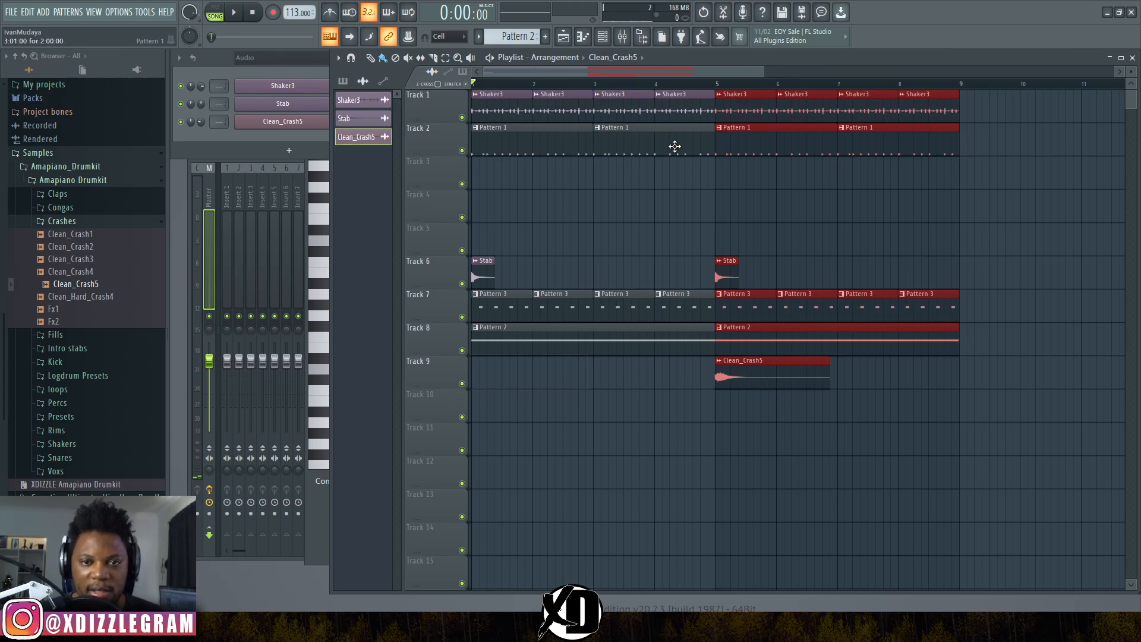
{"action": "left_click", "coordinate": [694, 172]}
{"action": "right_click", "coordinate": [731, 179]}
{"action": "scroll", "coordinate": [713, 93], "scroll_direction": "down", "scroll_amount": 3}
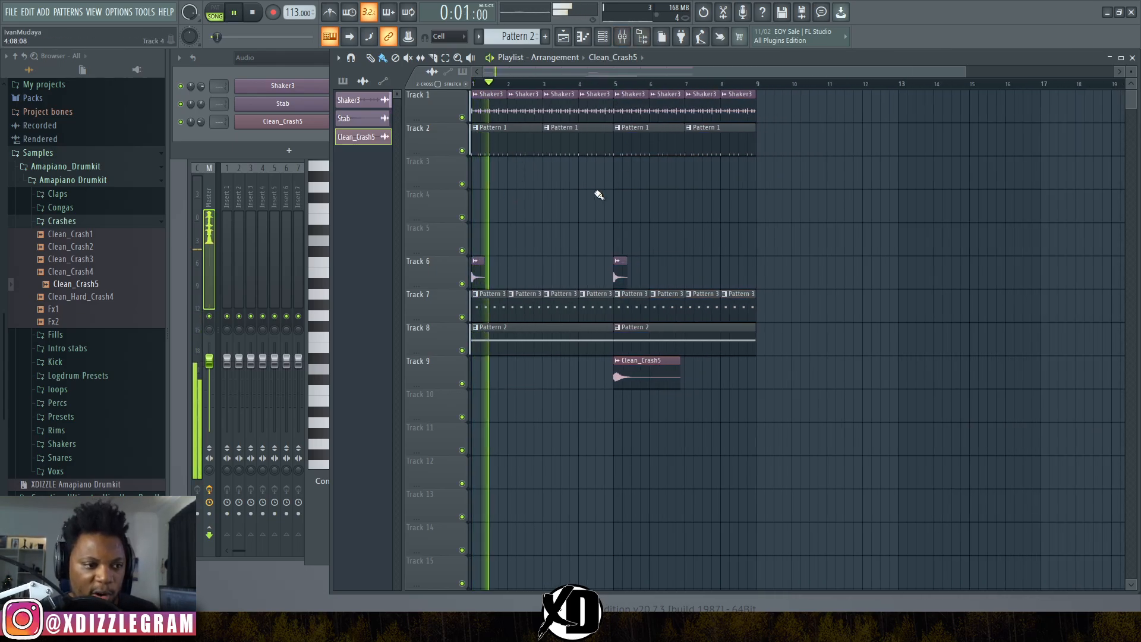
- Add the Conga3 sample from the drumkit's Congas folder as a new channel in Pattern 1
{"action": "left_click", "coordinate": [66, 221]}
{"action": "left_click", "coordinate": [61, 207]}
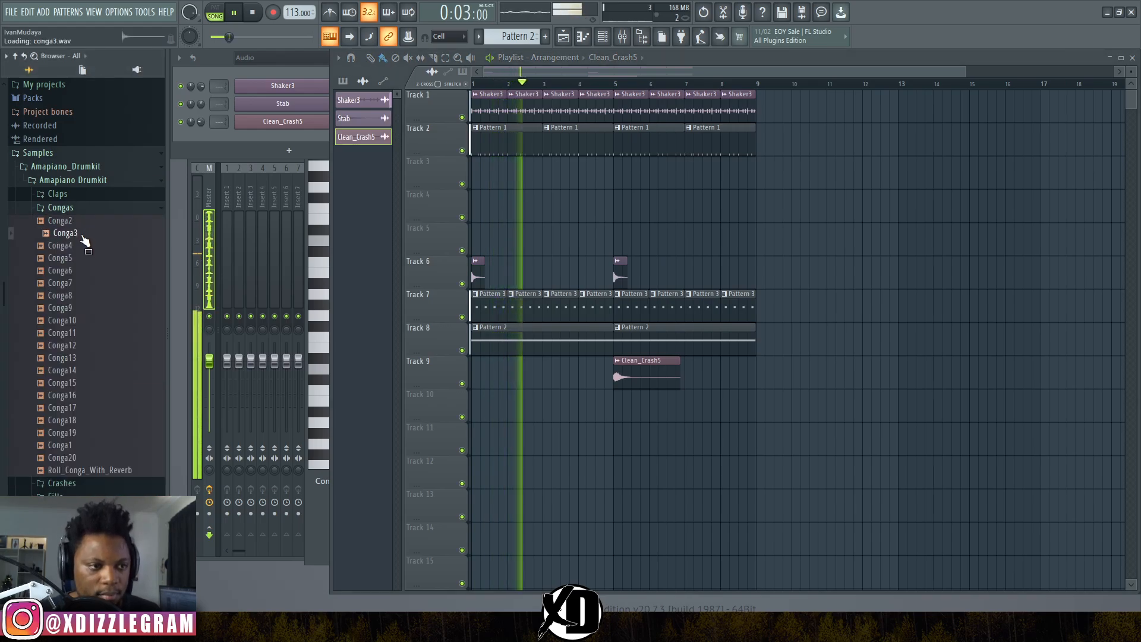
{"action": "left_click_drag", "start_coordinate": [65, 233], "coordinate": [562, 145]}
{"action": "double_click", "coordinate": [563, 145]}
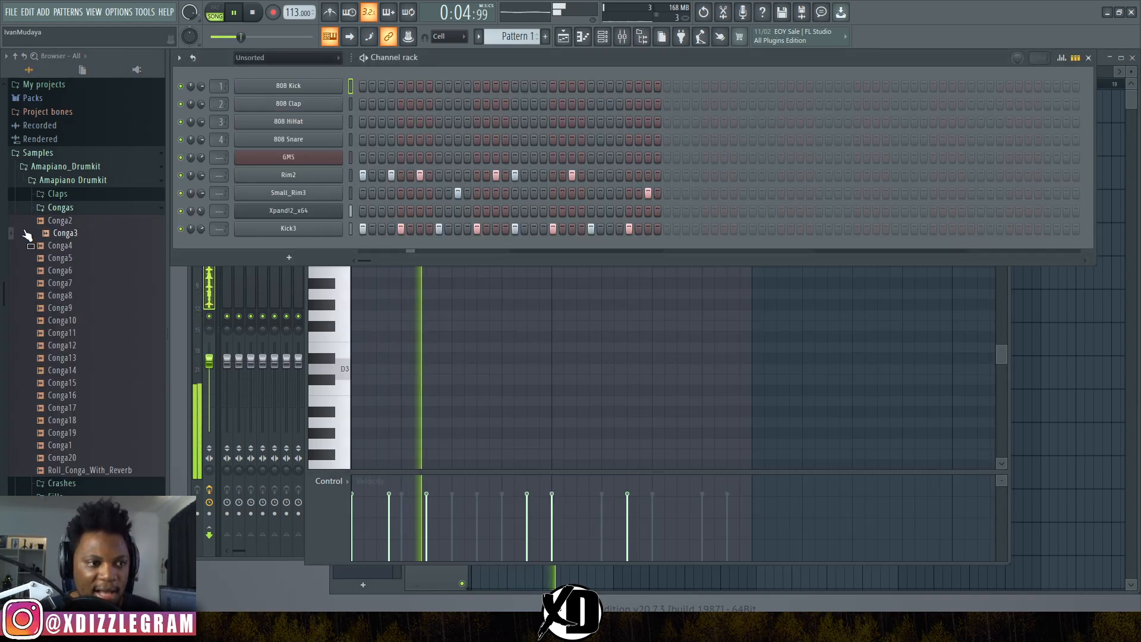
{"action": "left_click", "coordinate": [414, 67]}
{"action": "left_click_drag", "start_coordinate": [71, 239], "coordinate": [321, 242]}
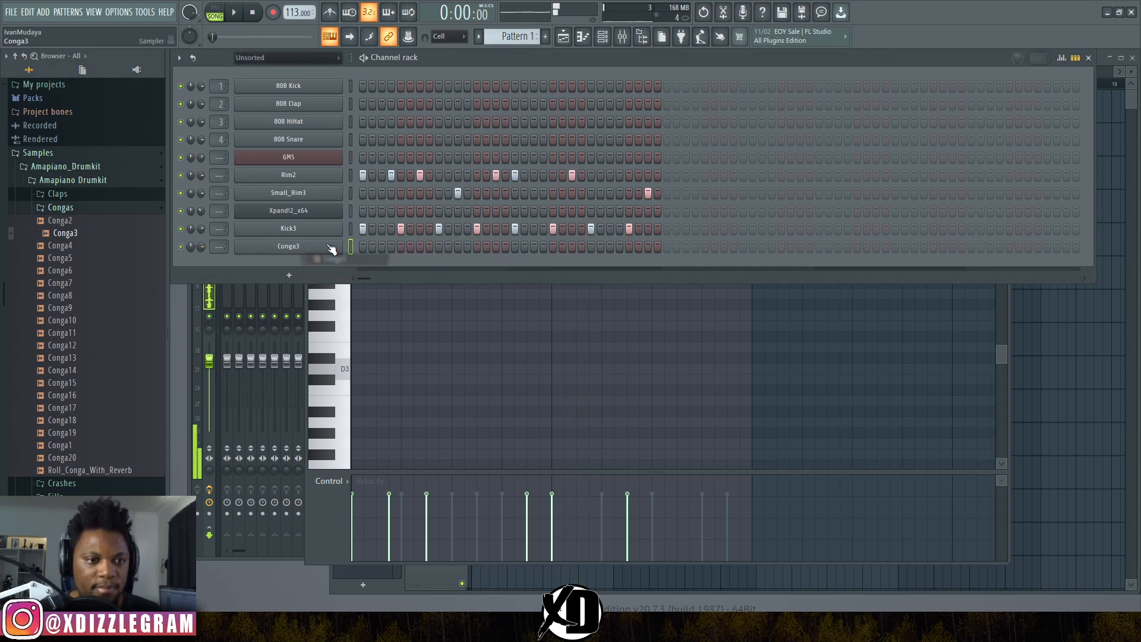
- Place Conga3 hits on steps 7 and 23 of Pattern 1 while playing the arrangement
{"action": "key", "text": "space"}
{"action": "left_click", "coordinate": [419, 247]}
{"action": "key", "text": "space"}
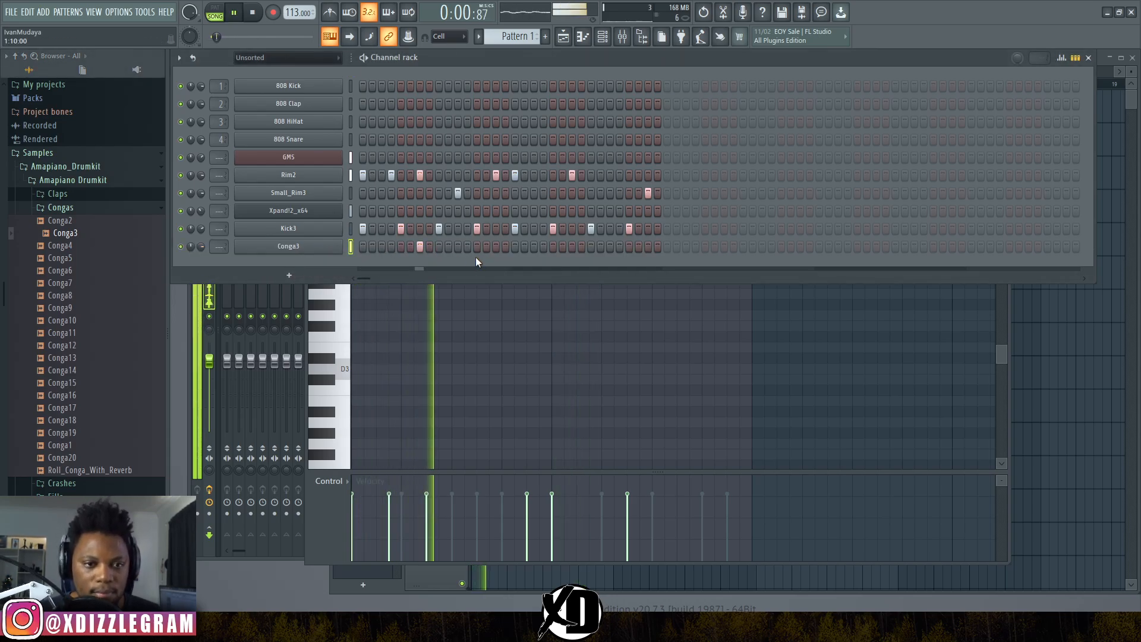
{"action": "left_click", "coordinate": [572, 247]}
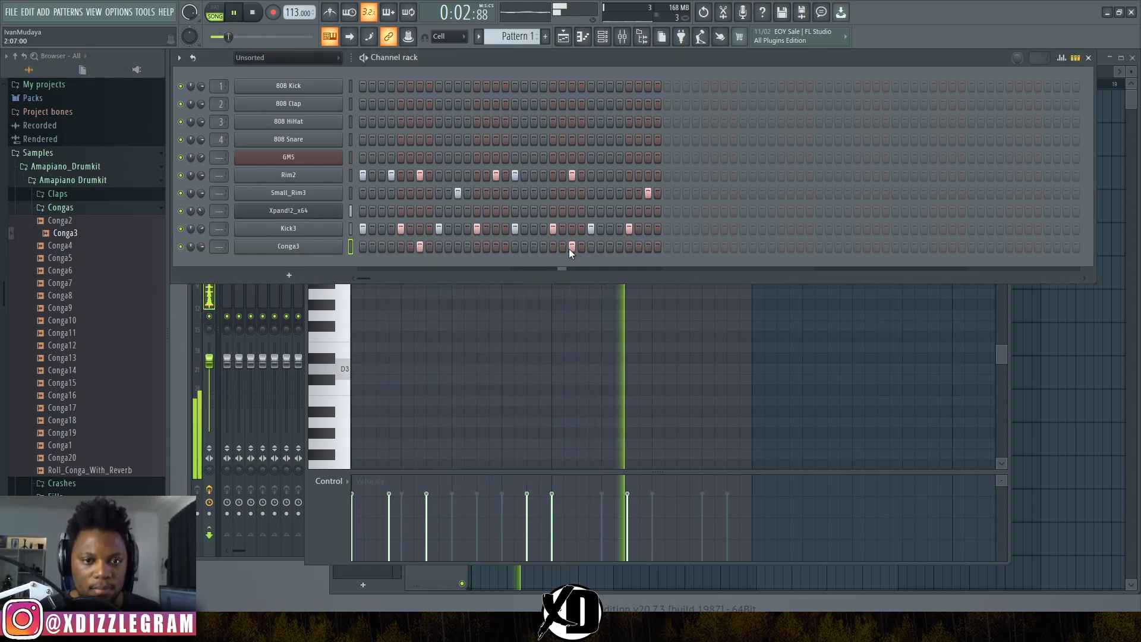
- Add the Conga9 sample as a new channel in Pattern 1 with hits on steps 11 and 19
{"action": "left_click", "coordinate": [80, 296]}
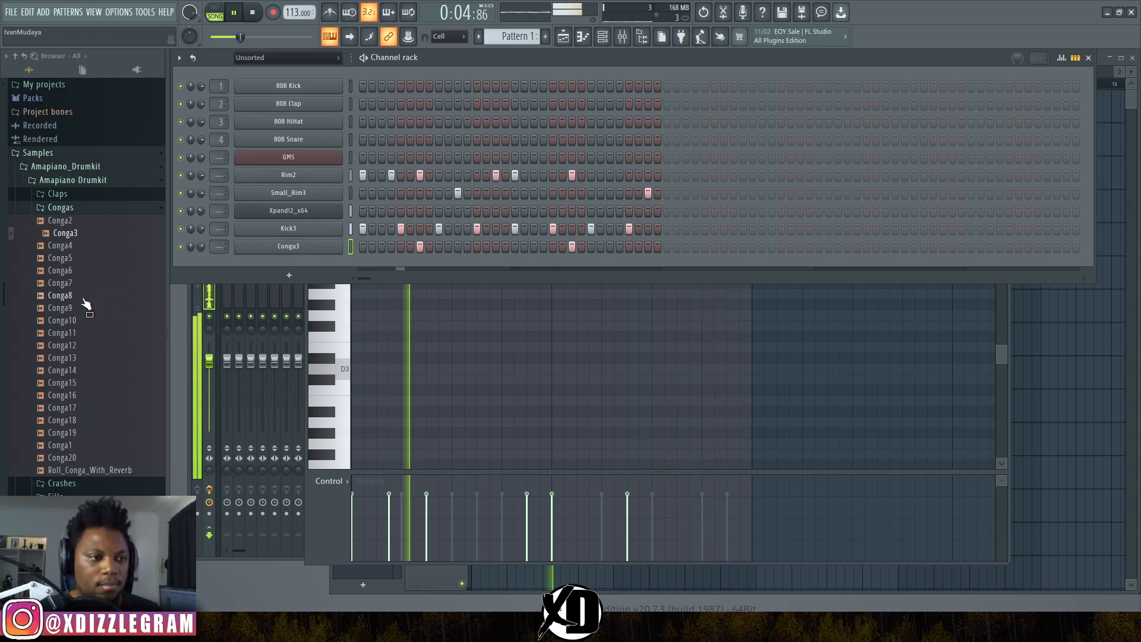
{"action": "left_click_drag", "start_coordinate": [84, 307], "coordinate": [388, 264]}
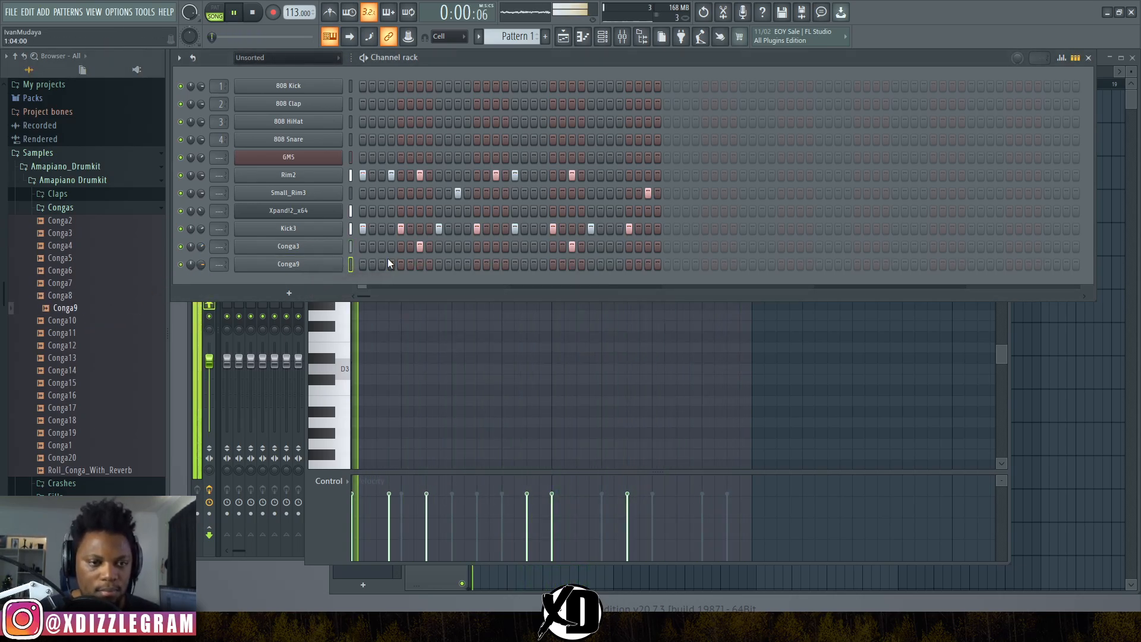
{"action": "left_click", "coordinate": [458, 264]}
{"action": "left_click", "coordinate": [534, 264]}
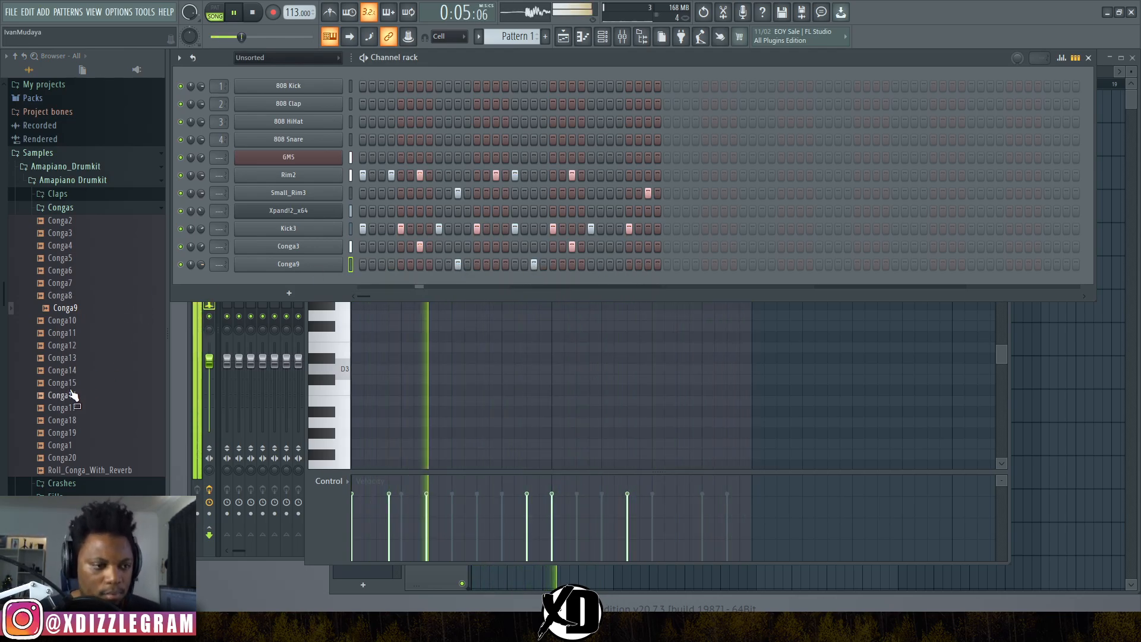
- Add the Conga17 sample as a new channel in Pattern 1 with a single hit on step 31
{"action": "left_click_drag", "start_coordinate": [70, 384], "coordinate": [324, 282]}
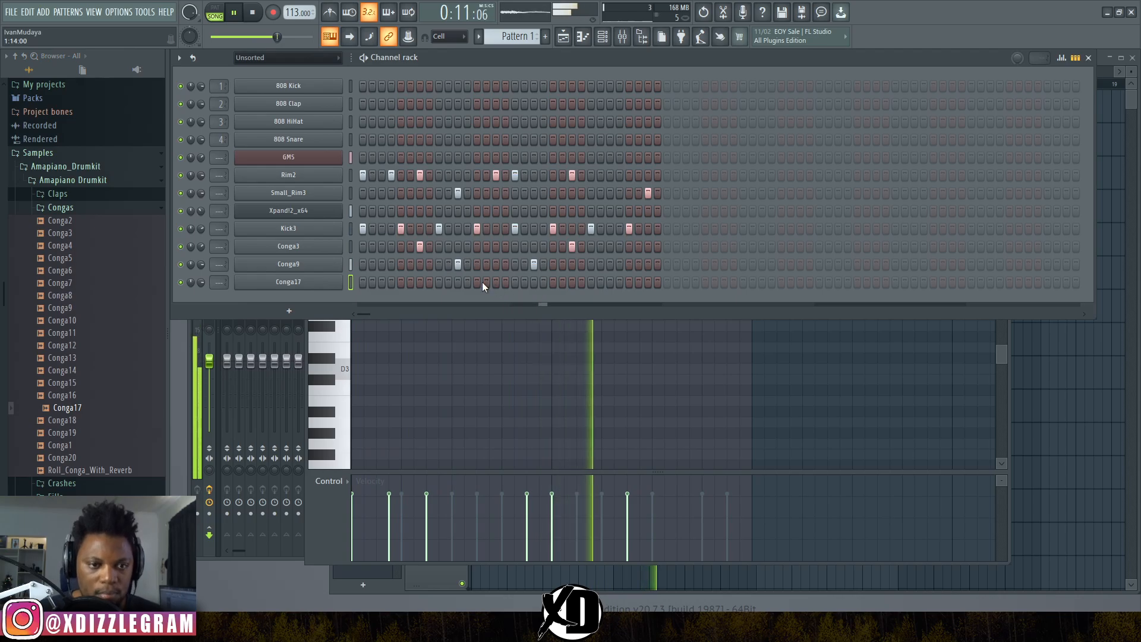
{"action": "left_click", "coordinate": [619, 282]}
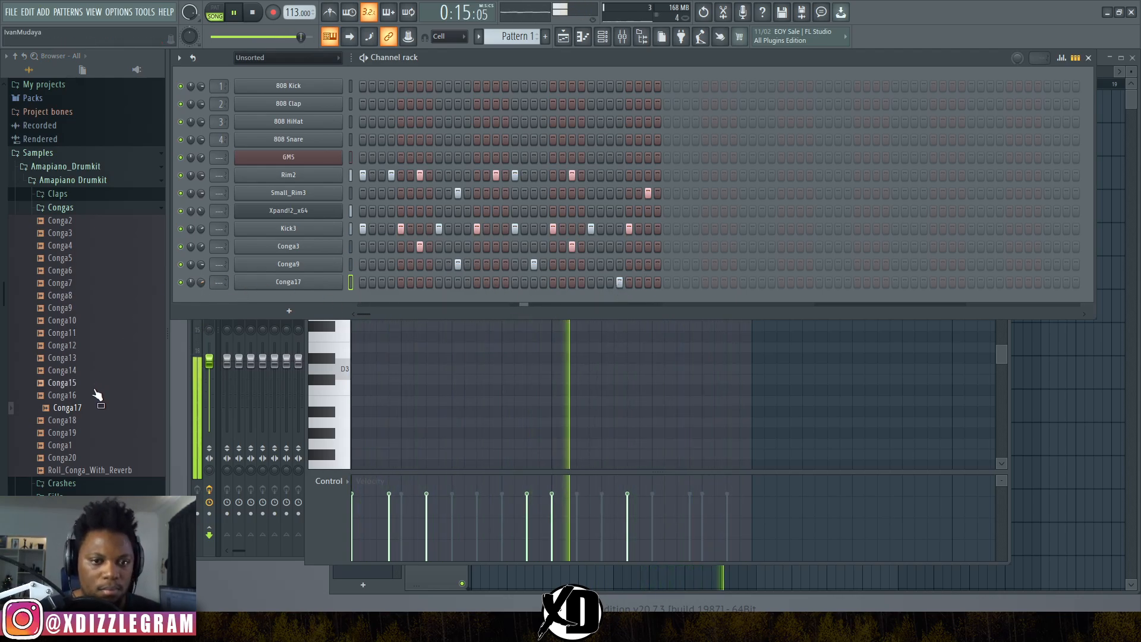
{"action": "left_click", "coordinate": [619, 282]}
{"action": "left_click", "coordinate": [648, 282]}
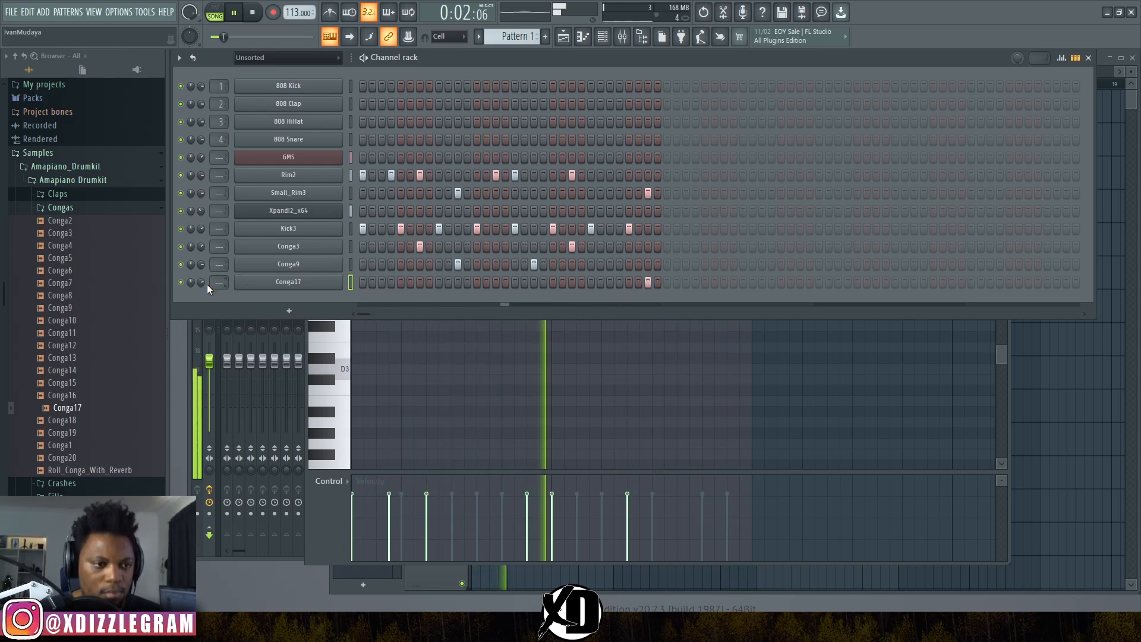
- Audition further conga samples and add Conga4 as a new channel in Pattern 1
{"action": "left_click", "coordinate": [60, 445]}
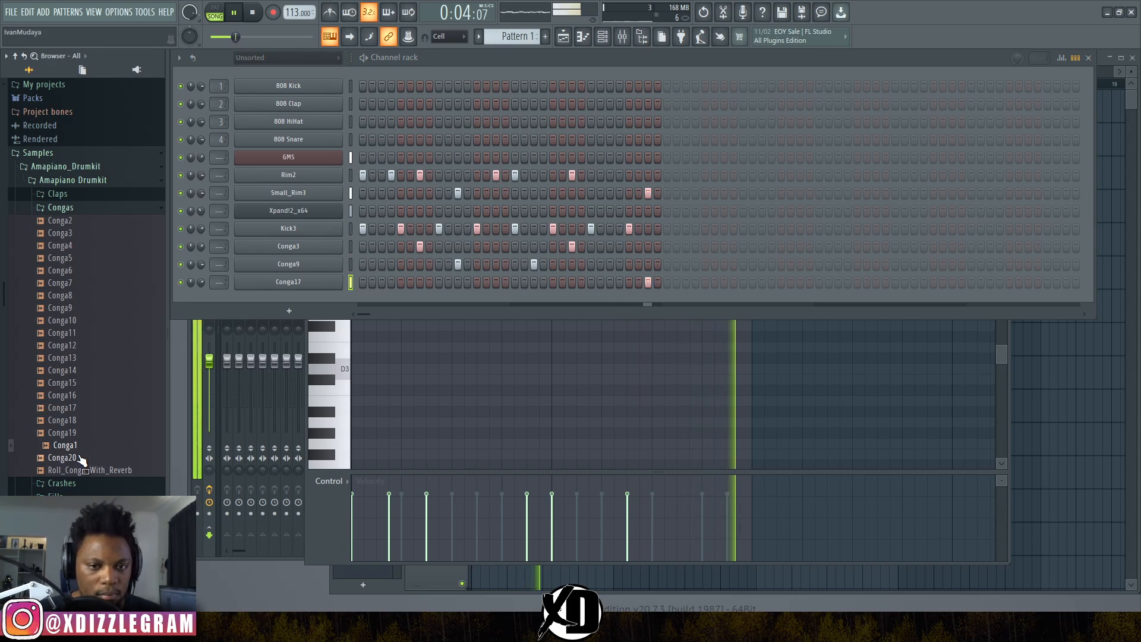
{"action": "left_click", "coordinate": [70, 434]}
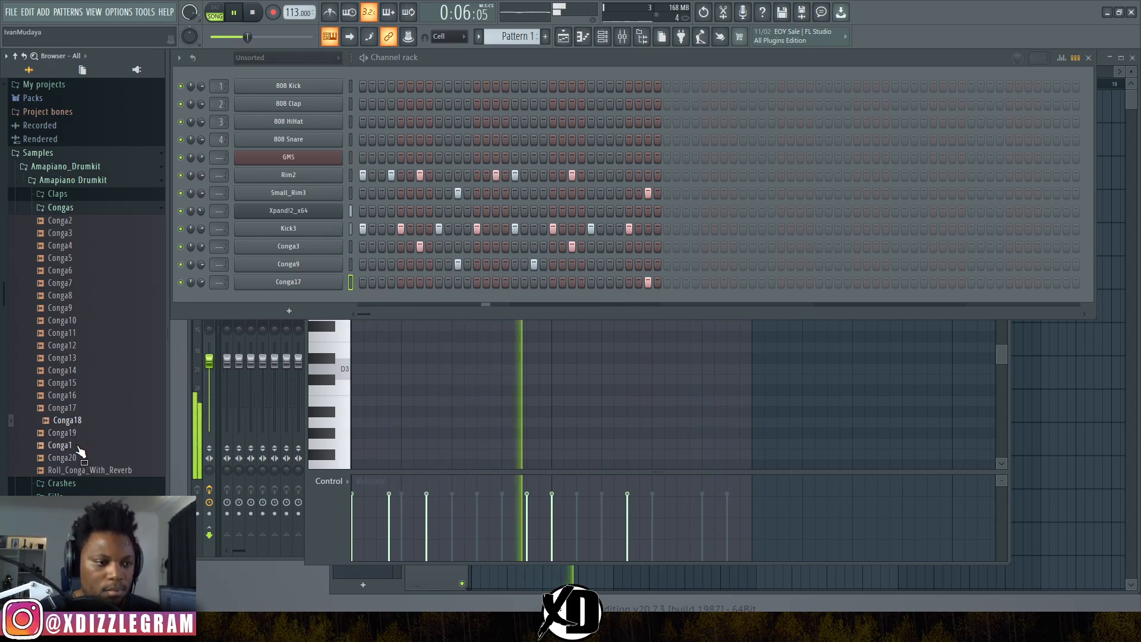
{"action": "left_click", "coordinate": [90, 471]}
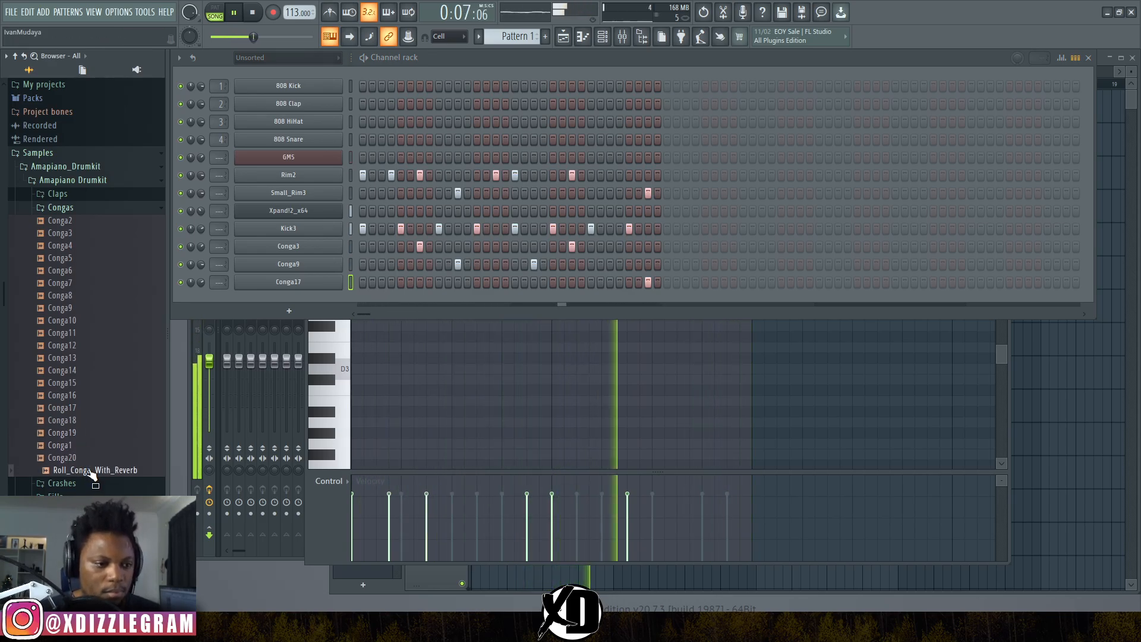
{"action": "left_click", "coordinate": [76, 247]}
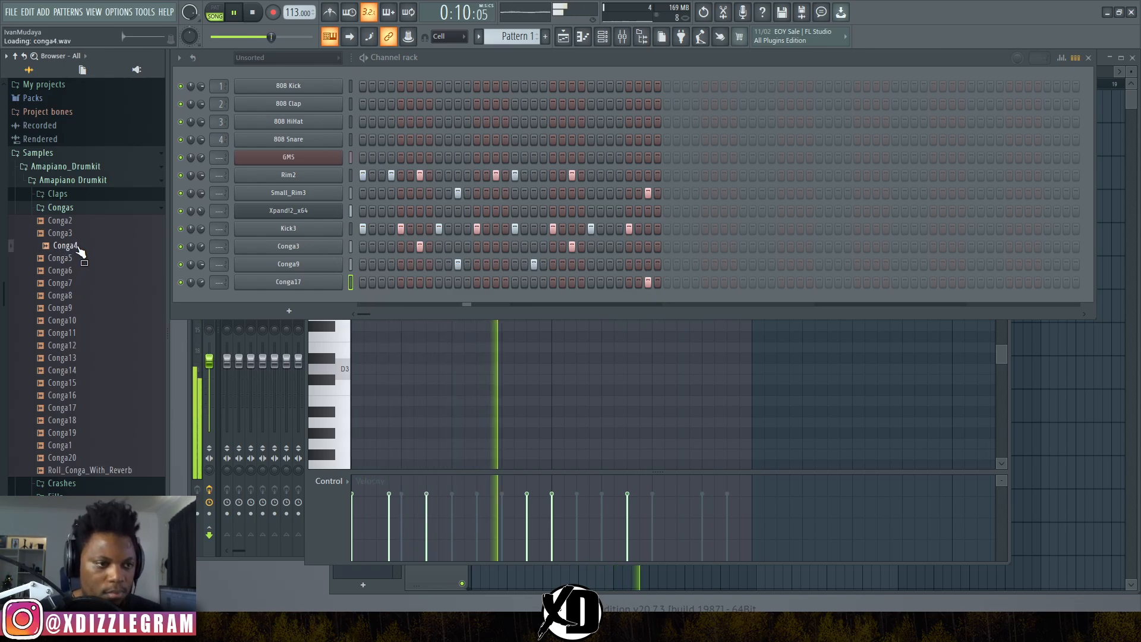
{"action": "left_click_drag", "start_coordinate": [80, 253], "coordinate": [272, 297]}
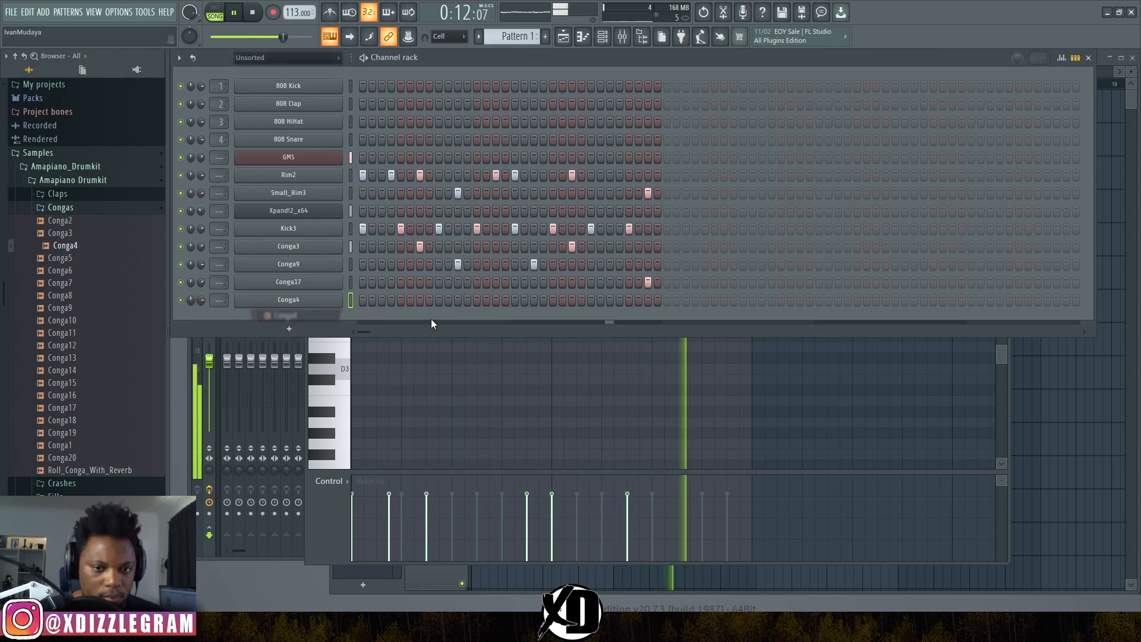
- Place Conga4 hits on steps 13 and 15 and move Conga9's second hit to step 20
{"action": "left_click", "coordinate": [476, 300]}
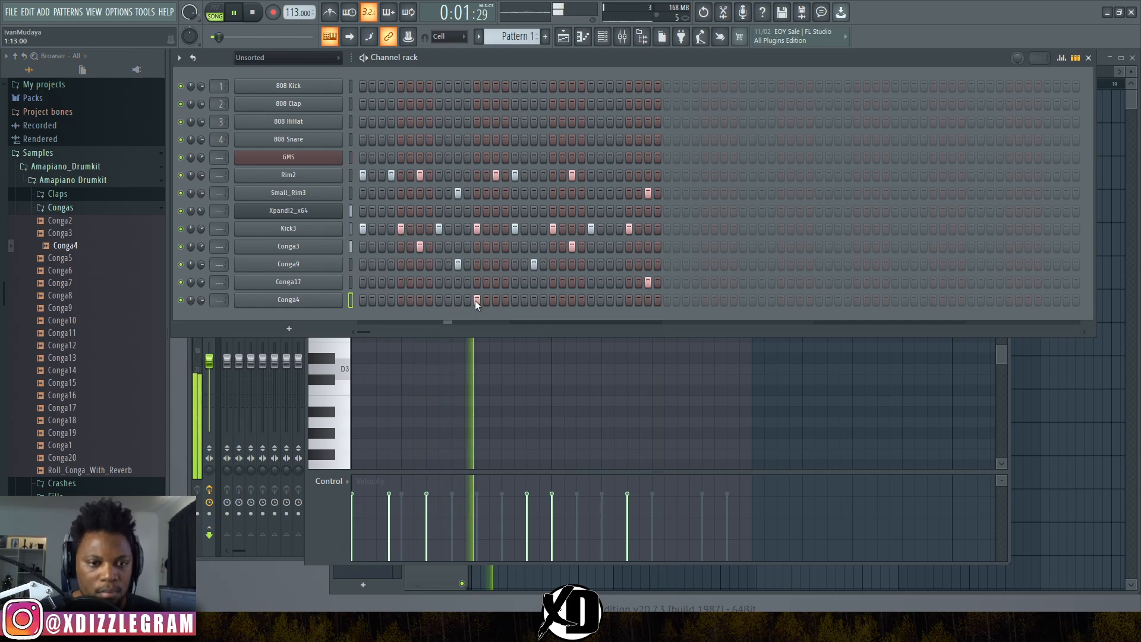
{"action": "left_click", "coordinate": [495, 300]}
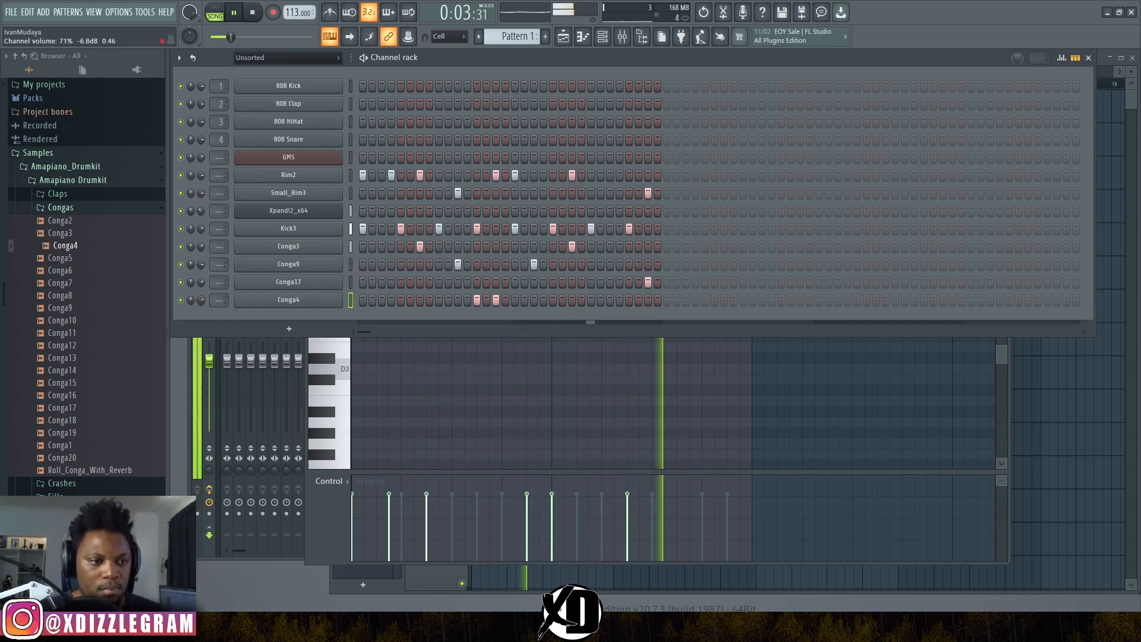
{"action": "left_click", "coordinate": [534, 264]}
{"action": "left_click", "coordinate": [543, 265]}
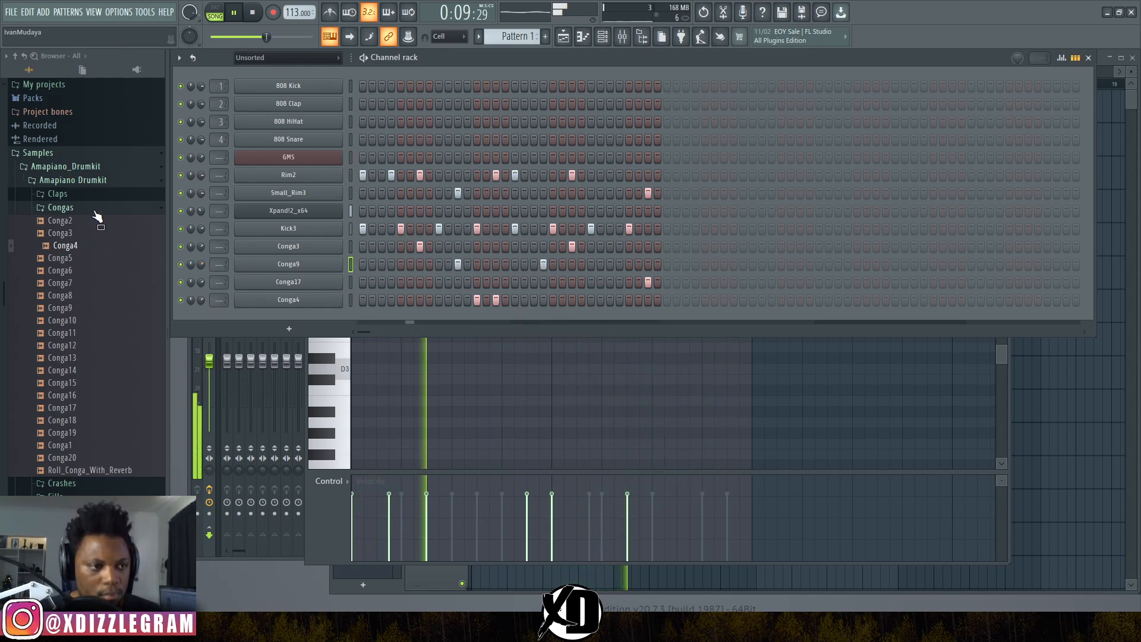
- Stop playback and add the Clap5 sample from the drumkit's Claps folder as a new channel in Pattern 1
{"action": "left_click", "coordinate": [72, 207]}
{"action": "left_click", "coordinate": [79, 196]}
{"action": "key", "text": "space"}
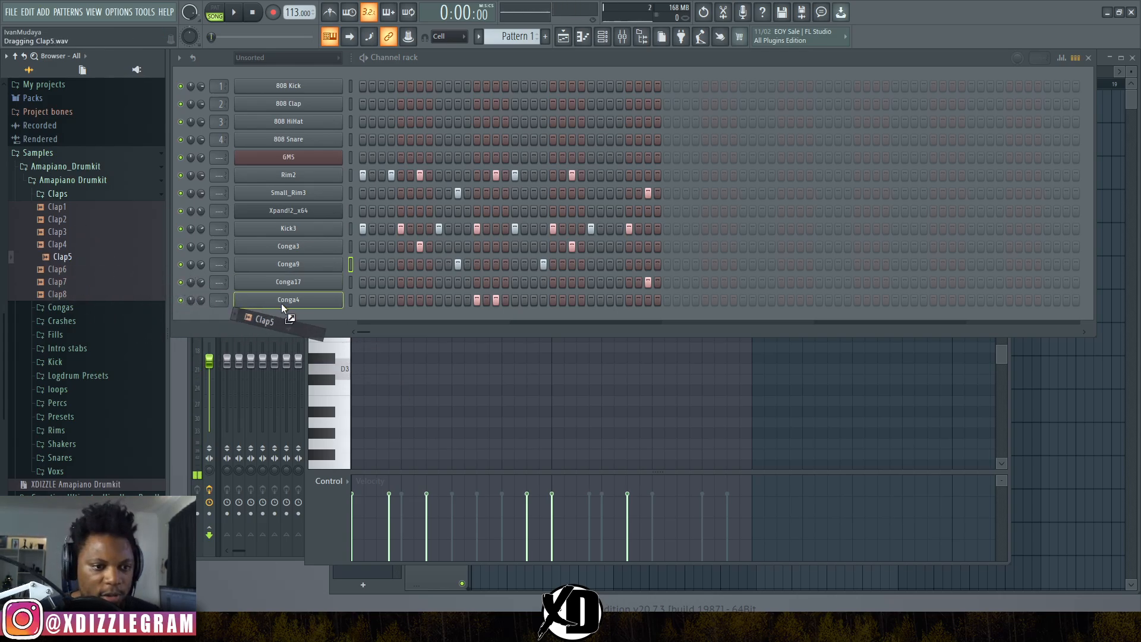
{"action": "left_click_drag", "start_coordinate": [282, 306], "coordinate": [288, 314]}
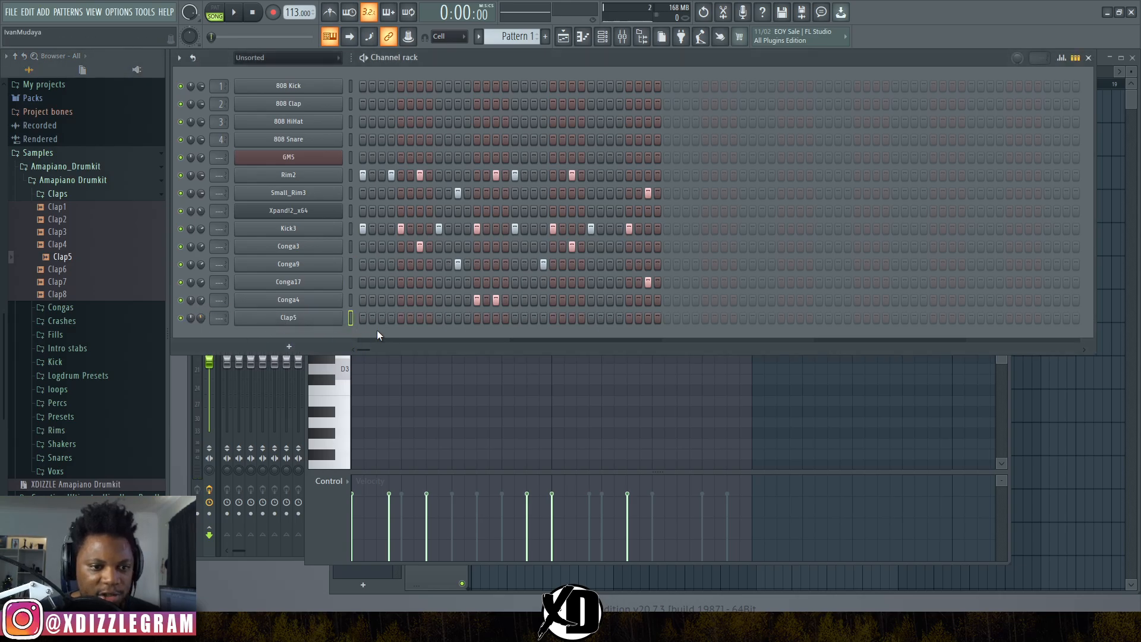
- Place Clap5 hits on steps 4, 9, 11 and 23 of Pattern 1 while playing the arrangement
{"action": "key", "text": "space"}
{"action": "key", "text": "space"}
{"action": "left_click", "coordinate": [392, 318]}
{"action": "key", "text": "space"}
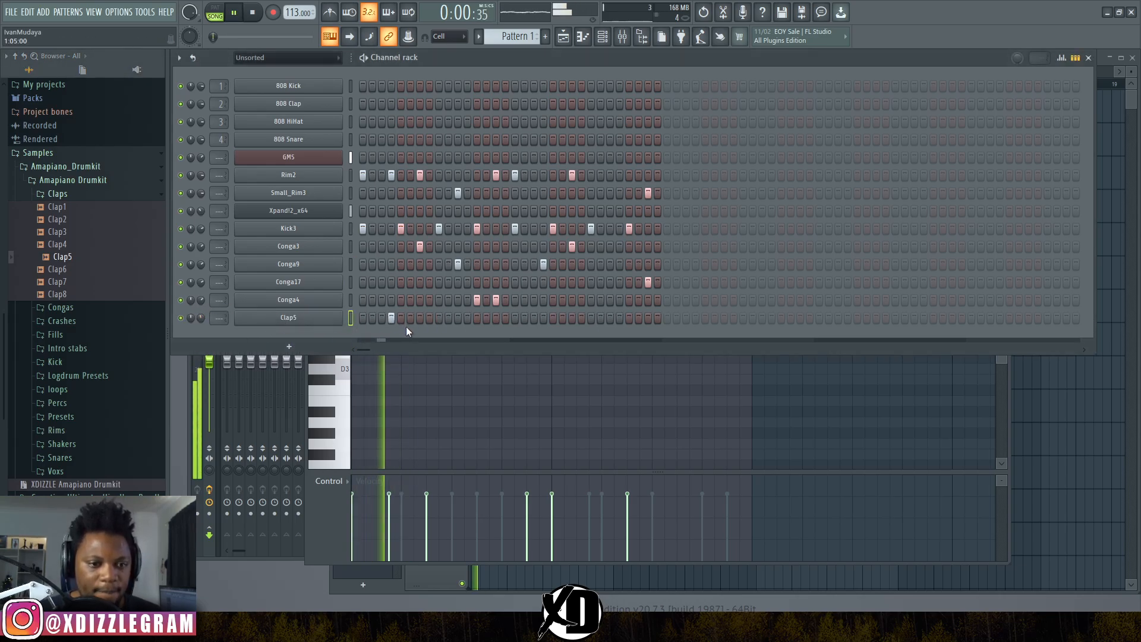
{"action": "left_click", "coordinate": [439, 319]}
{"action": "left_click", "coordinate": [458, 318]}
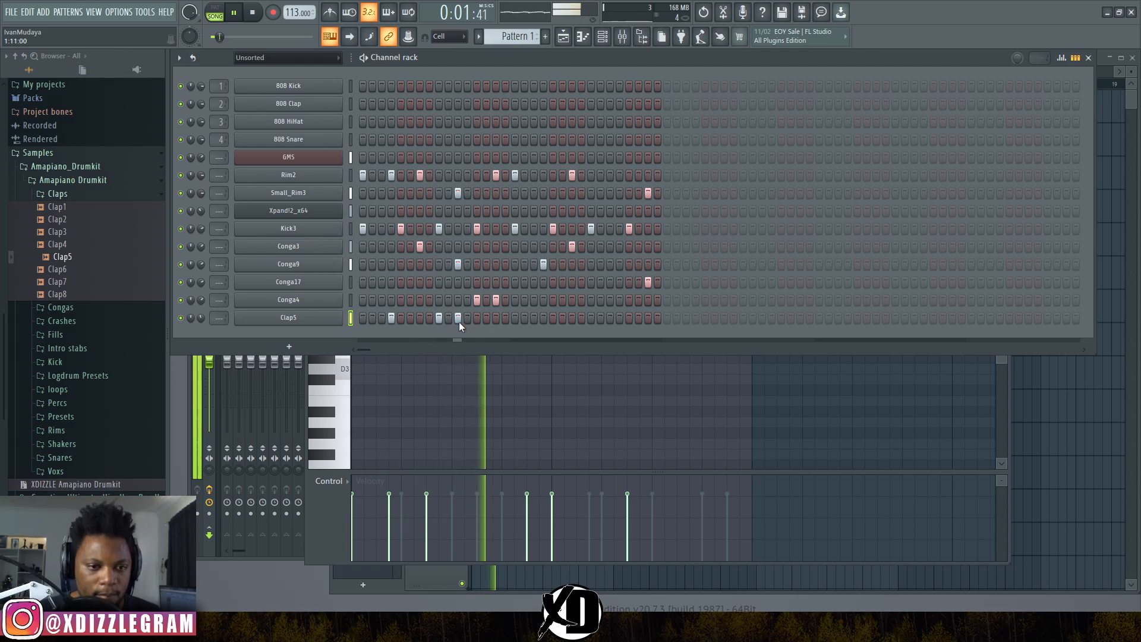
{"action": "left_click", "coordinate": [572, 318]}
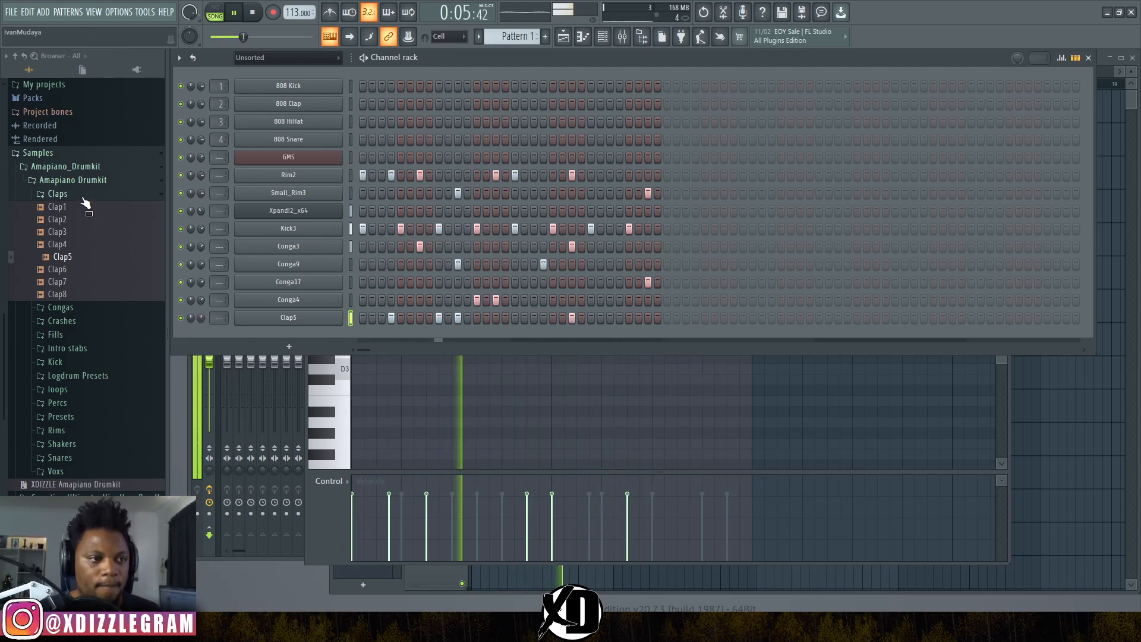
- Audition the percussion samples in the drumkit's Percs folder, from Cow_Bell down to intoDrop_Fx
{"action": "left_click", "coordinate": [57, 194]}
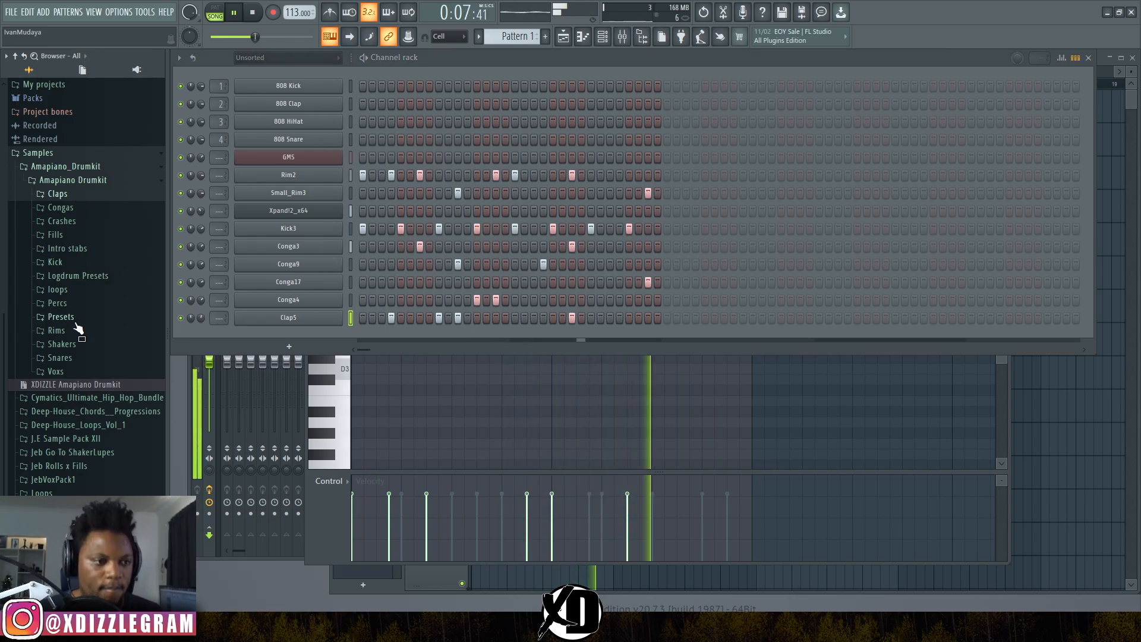
{"action": "left_click", "coordinate": [78, 305]}
{"action": "key", "text": "Down"}
{"action": "key", "text": "Down"}
{"action": "key", "text": "Down"}
{"action": "key", "text": "Down"}
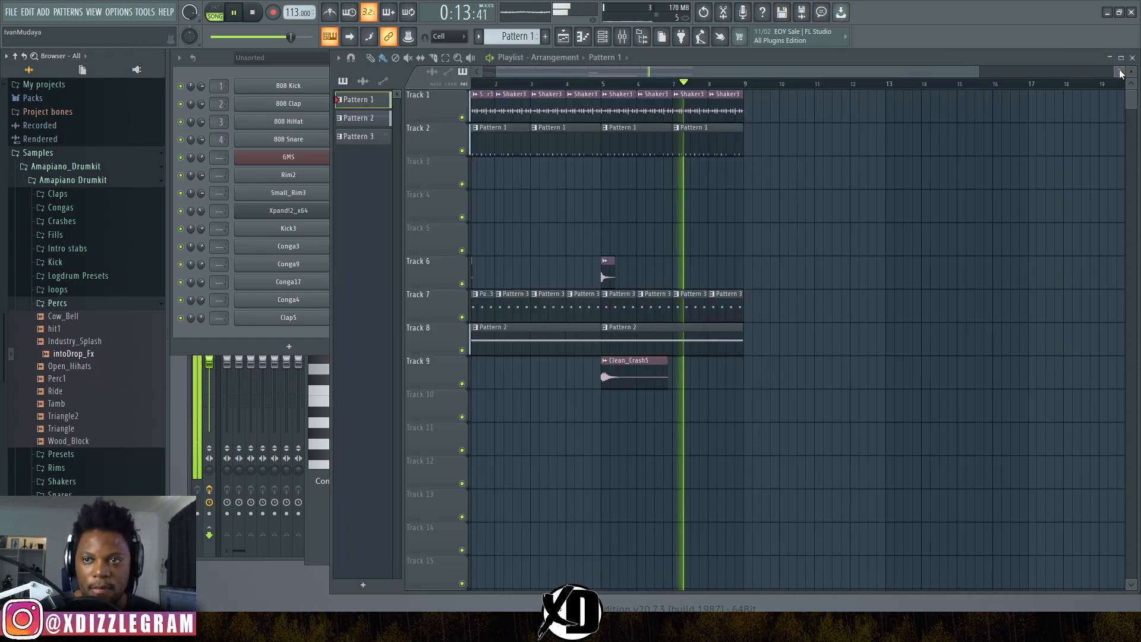
- Stop playback, switch to the empty Pattern 4 and add the intoDrop_Fx sample as a new channel
{"action": "key", "text": "F5"}
{"action": "key", "text": "space"}
{"action": "left_click", "coordinate": [208, 66]}
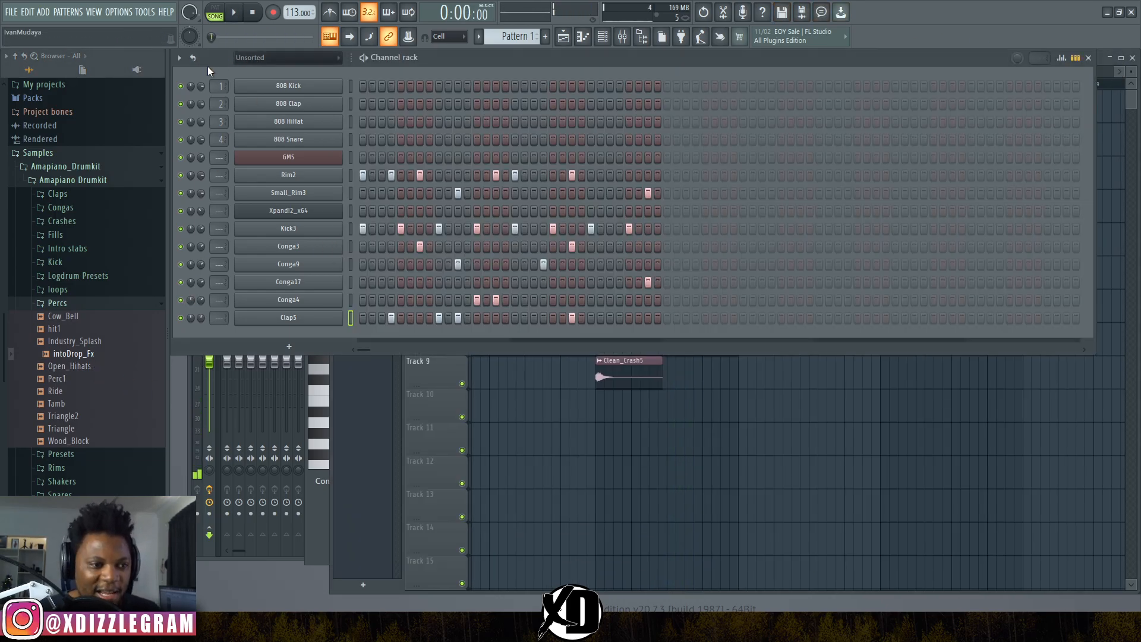
{"action": "key", "text": "KP_Add"}
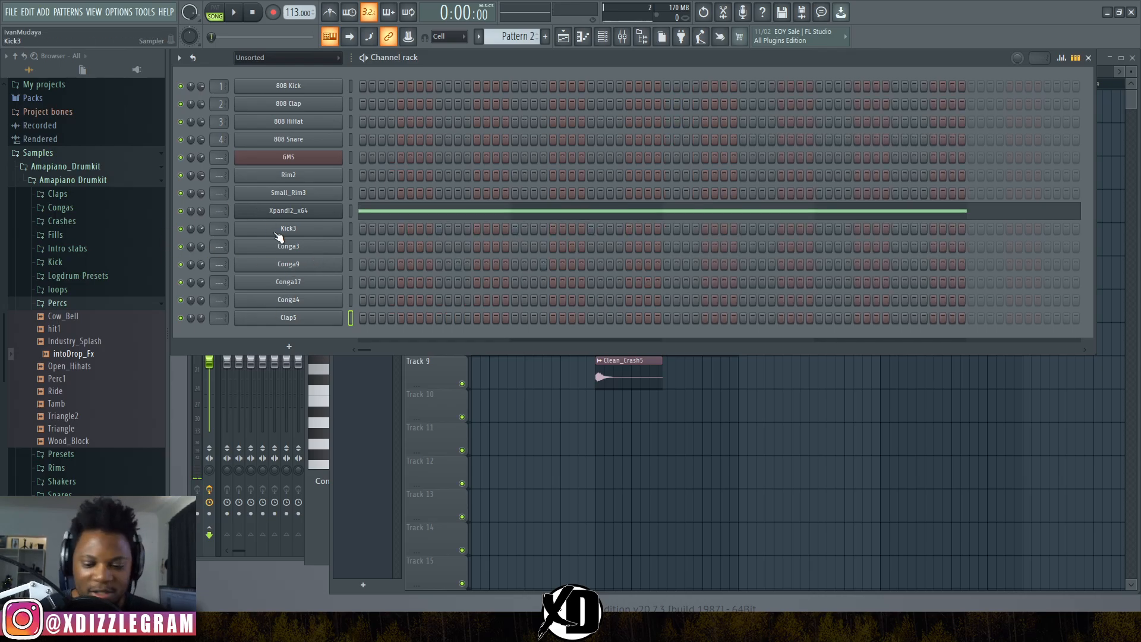
{"action": "key", "text": "KP_Add"}
{"action": "key", "text": "KP_Add"}
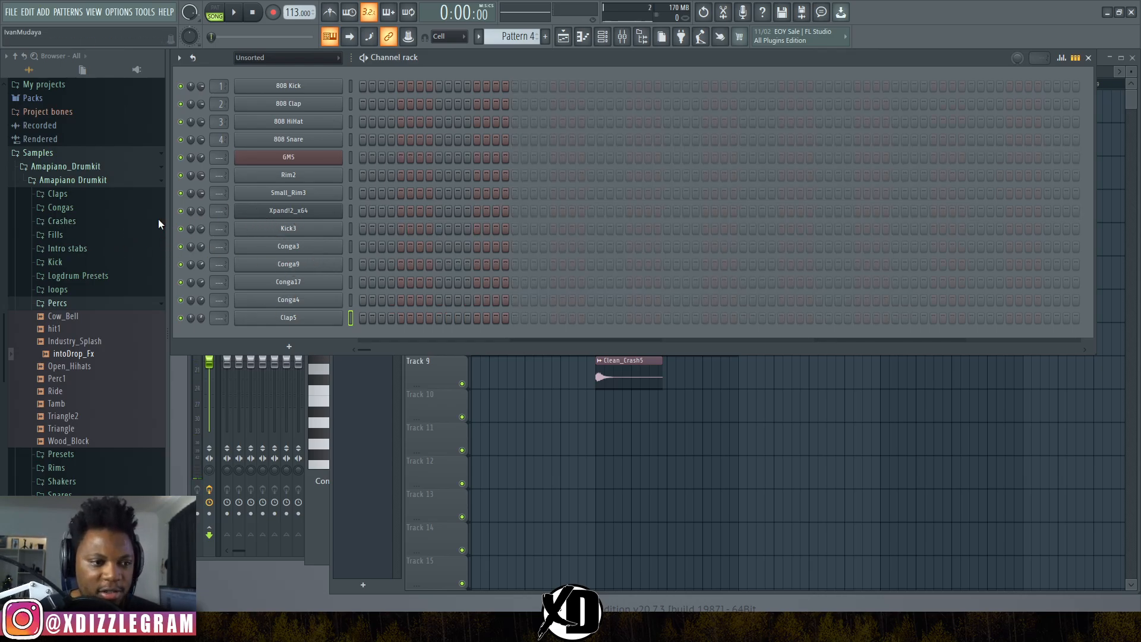
{"action": "left_click_drag", "start_coordinate": [191, 341], "coordinate": [382, 355]}
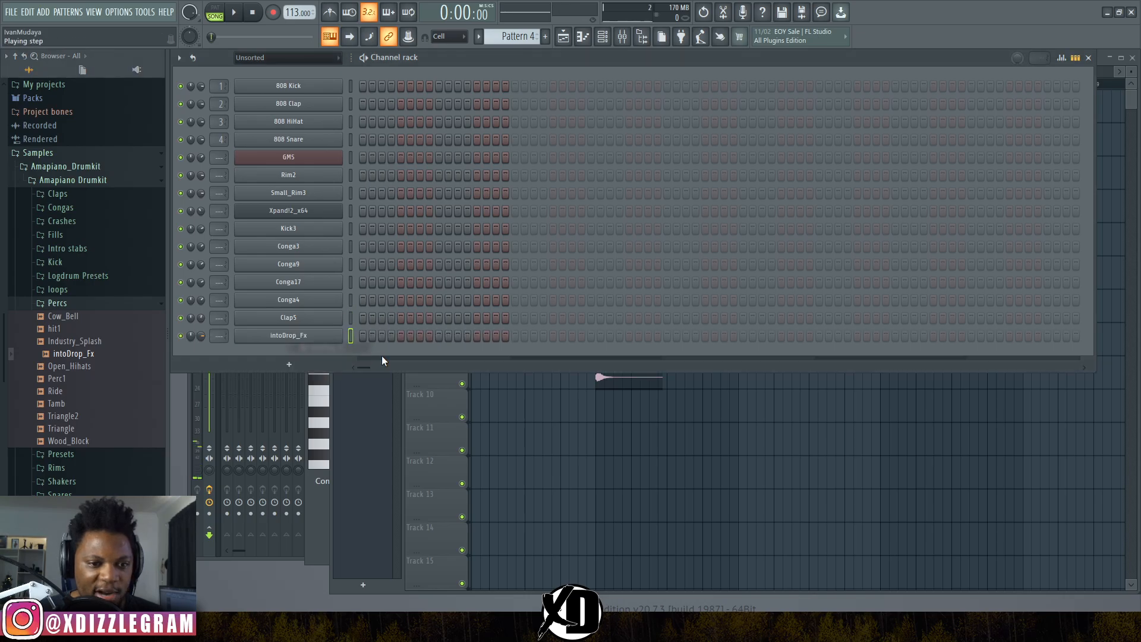
- Place a Pattern 4 clip on Track 10 at bar 4, play the passage and shift the clip earlier towards bar 3
{"action": "left_click", "coordinate": [645, 410]}
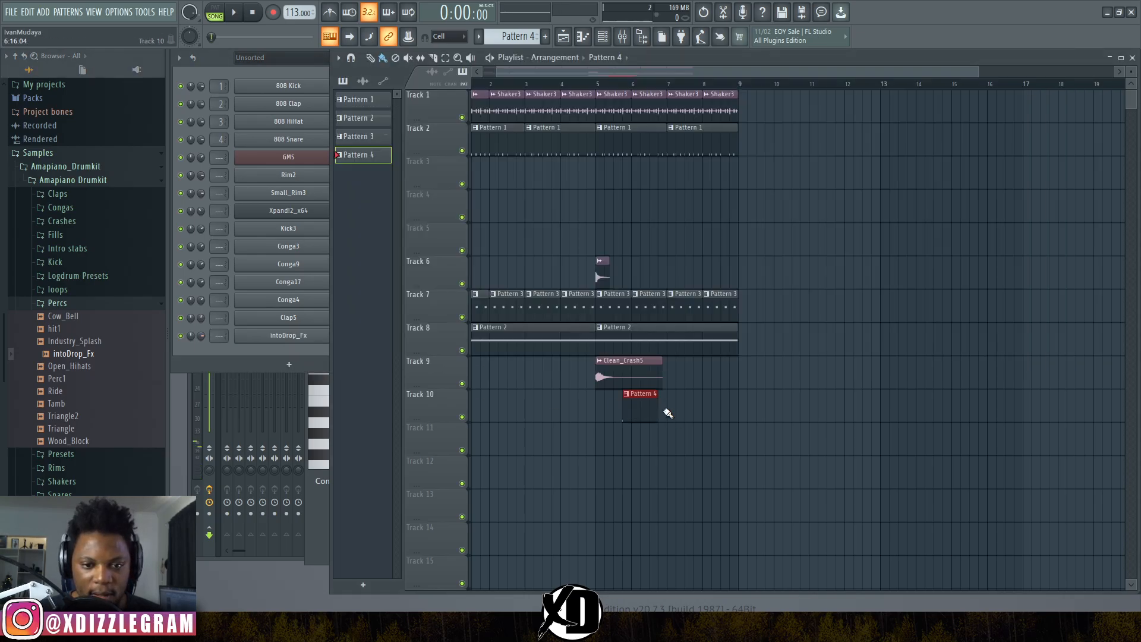
{"action": "left_click_drag", "start_coordinate": [622, 409], "coordinate": [589, 409]}
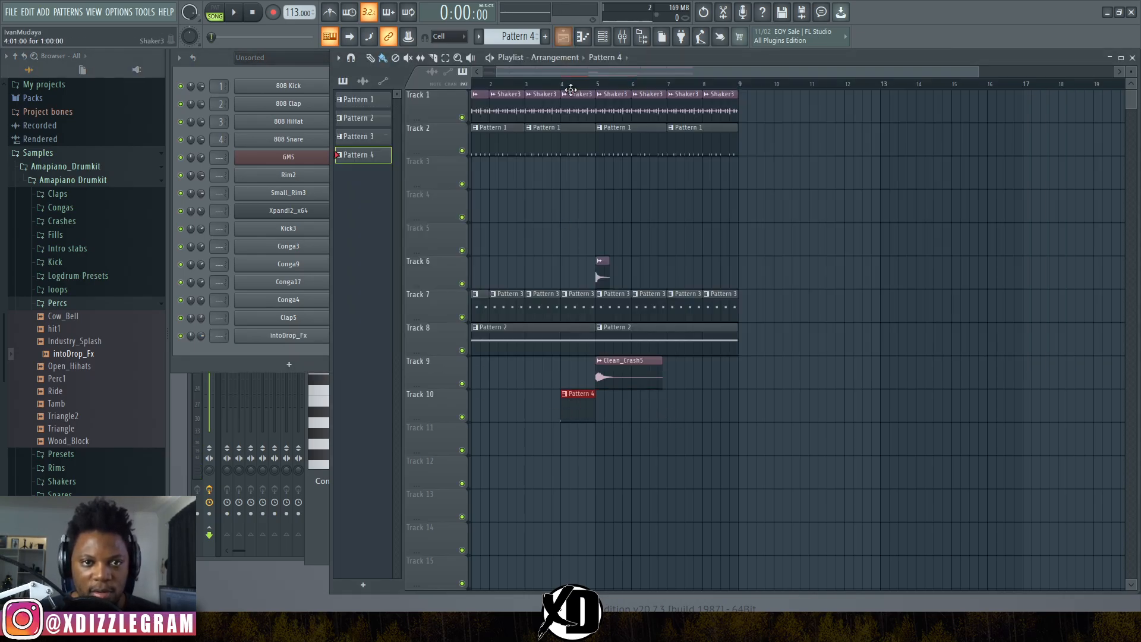
{"action": "left_click", "coordinate": [553, 84]}
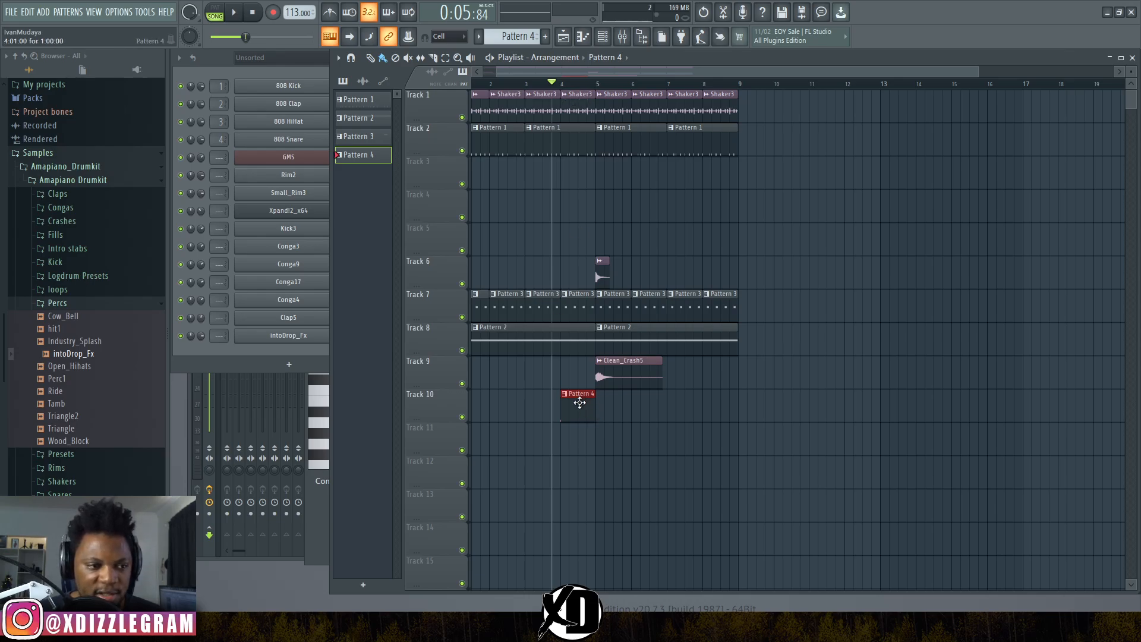
{"action": "key", "text": "space"}
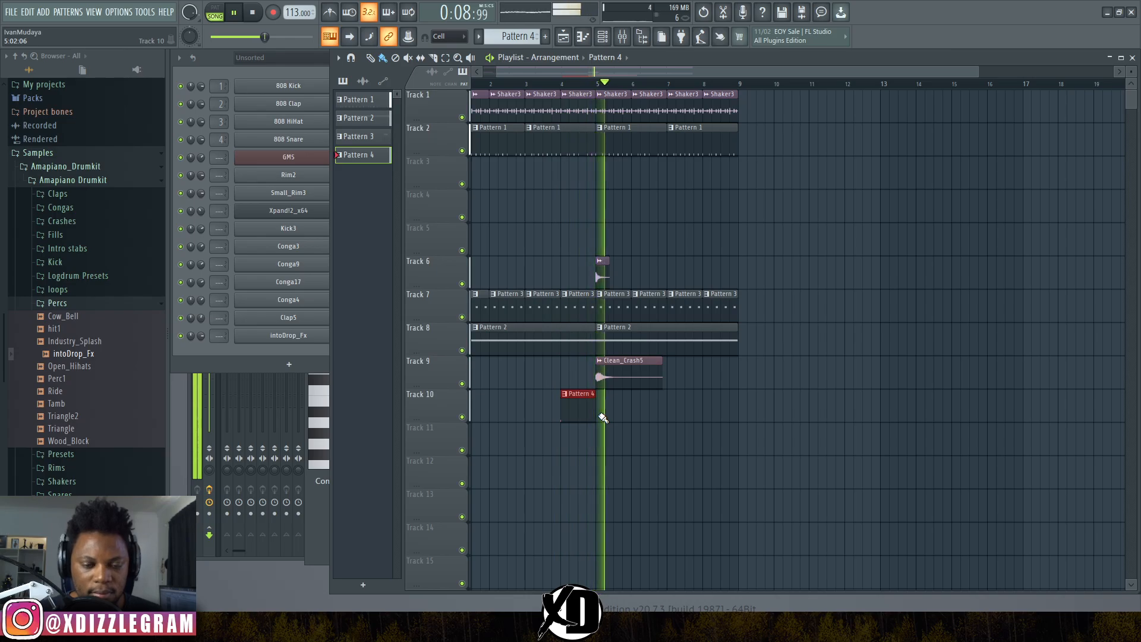
{"action": "key", "text": "space"}
{"action": "left_click_drag", "start_coordinate": [580, 412], "coordinate": [552, 413]}
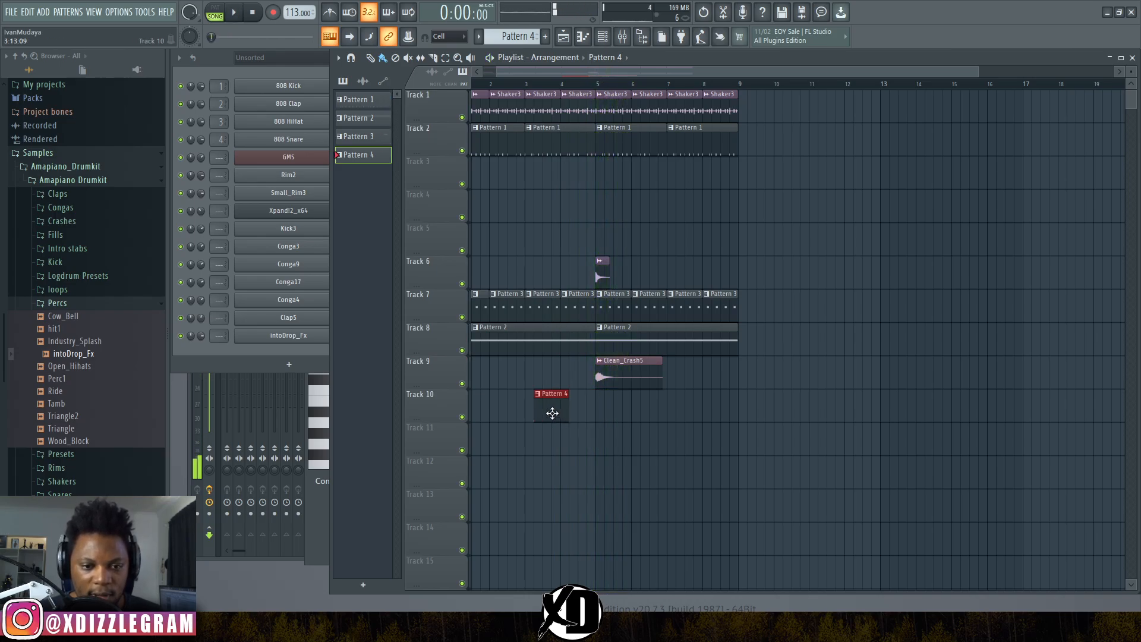
- Set the intoDrop_Fx hit on step 5 of Pattern 4 and play the arrangement from around bar 3
{"action": "double_click", "coordinate": [542, 410]}
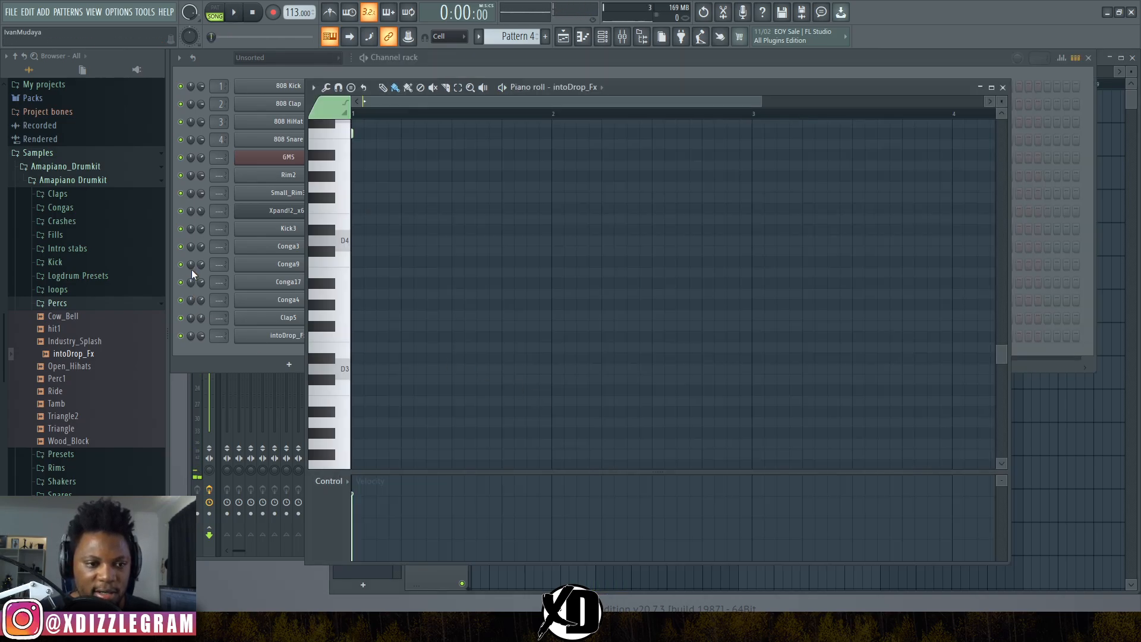
{"action": "left_click", "coordinate": [244, 352]}
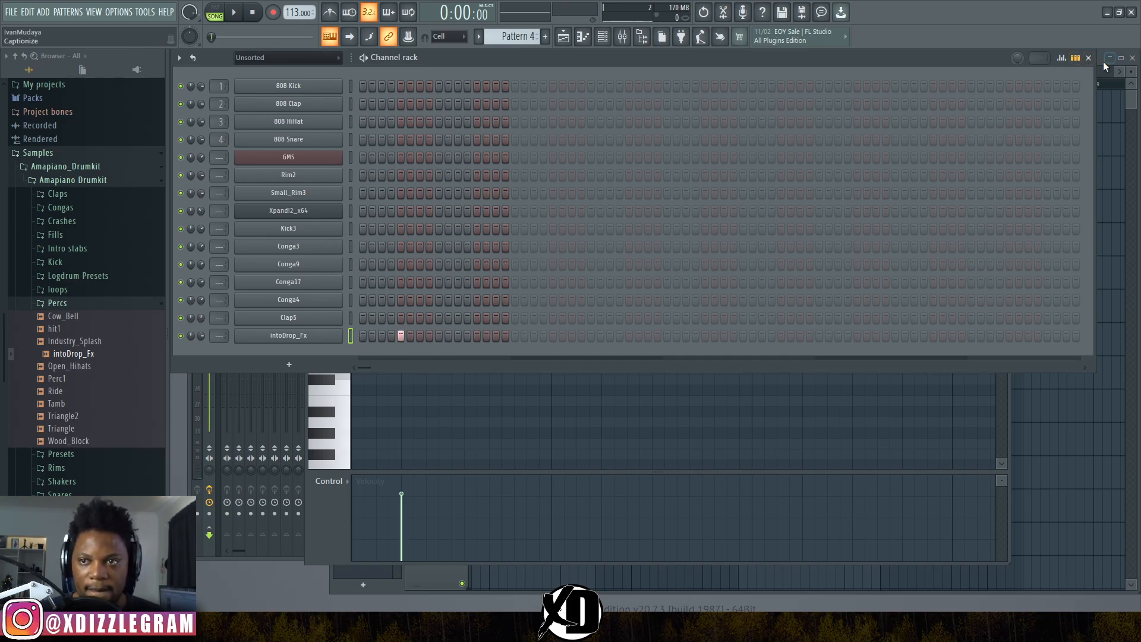
{"action": "left_click", "coordinate": [1114, 72]}
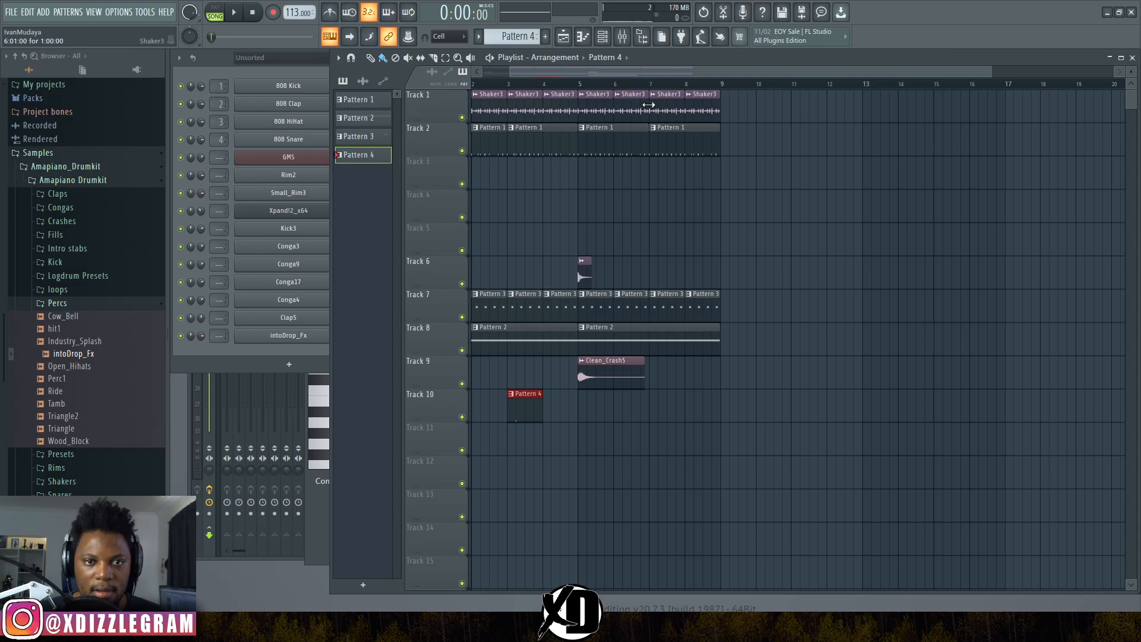
{"action": "left_click", "coordinate": [518, 85]}
{"action": "key", "text": "space"}
{"action": "left_click", "coordinate": [512, 85]}
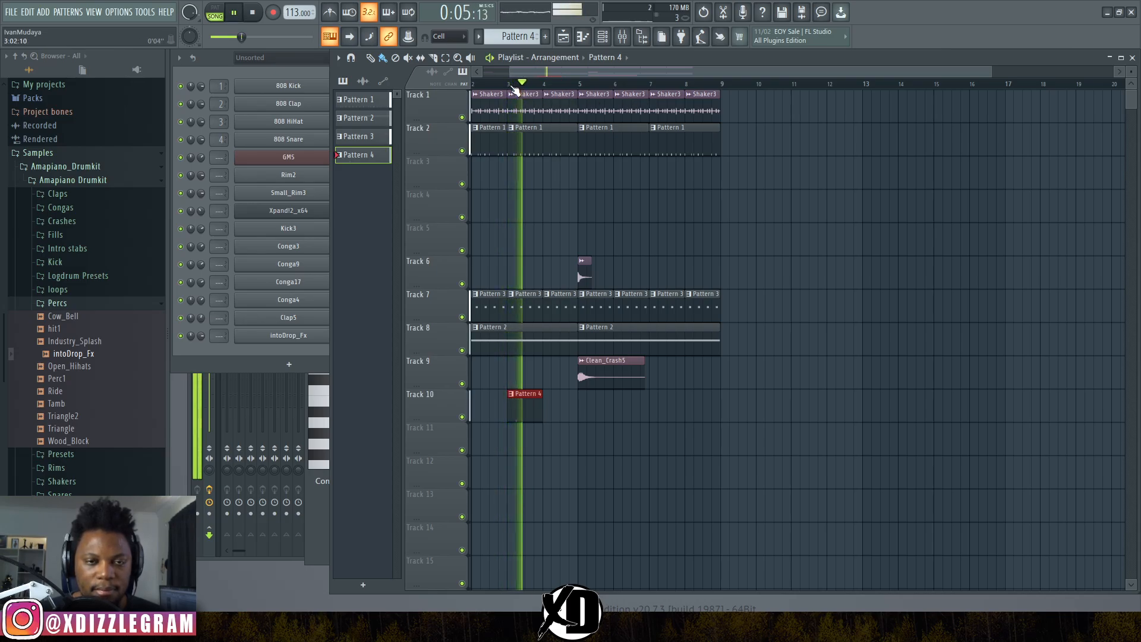
{"action": "scroll", "coordinate": [514, 89], "scroll_direction": "down", "scroll_amount": 1}
{"action": "scroll", "coordinate": [519, 92], "scroll_direction": "down", "scroll_amount": 1}
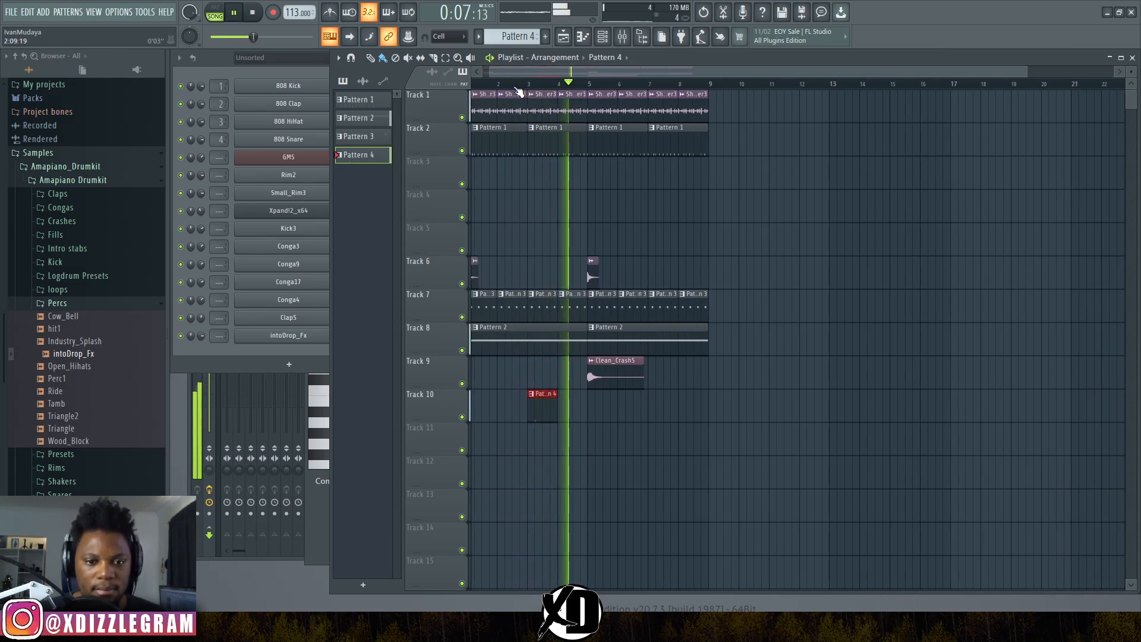
{"action": "scroll", "coordinate": [518, 92], "scroll_direction": "up", "scroll_amount": 2}
{"action": "key", "text": "space"}
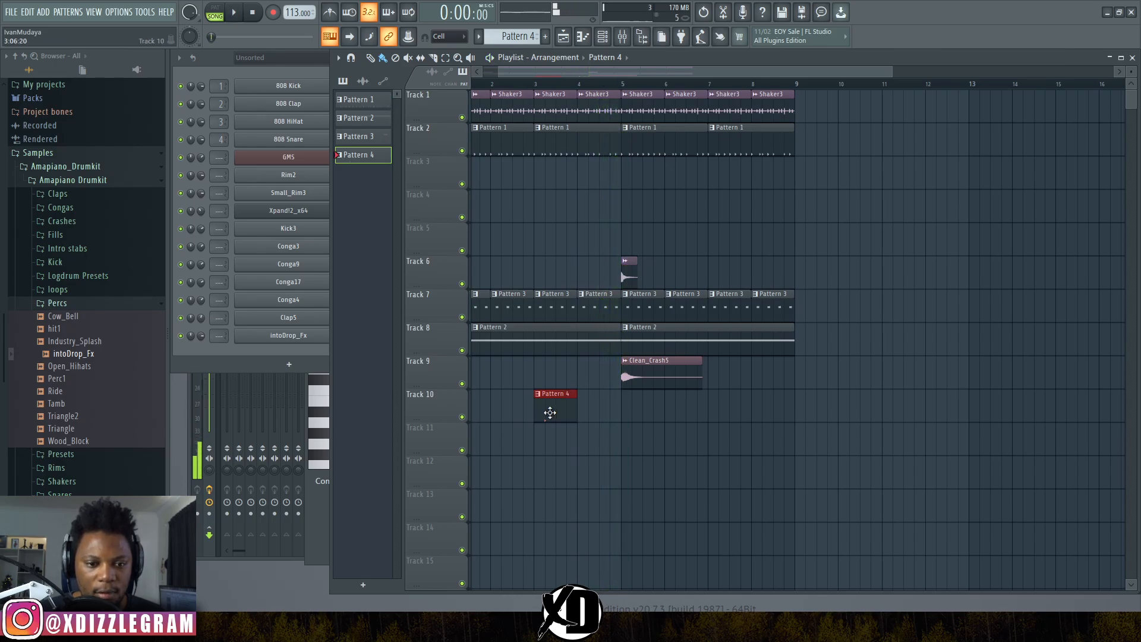
- Move the intoDrop_Fx hit in Pattern 4 from step 5 to step 8
{"action": "double_click", "coordinate": [549, 413]}
{"action": "left_click", "coordinate": [442, 61]}
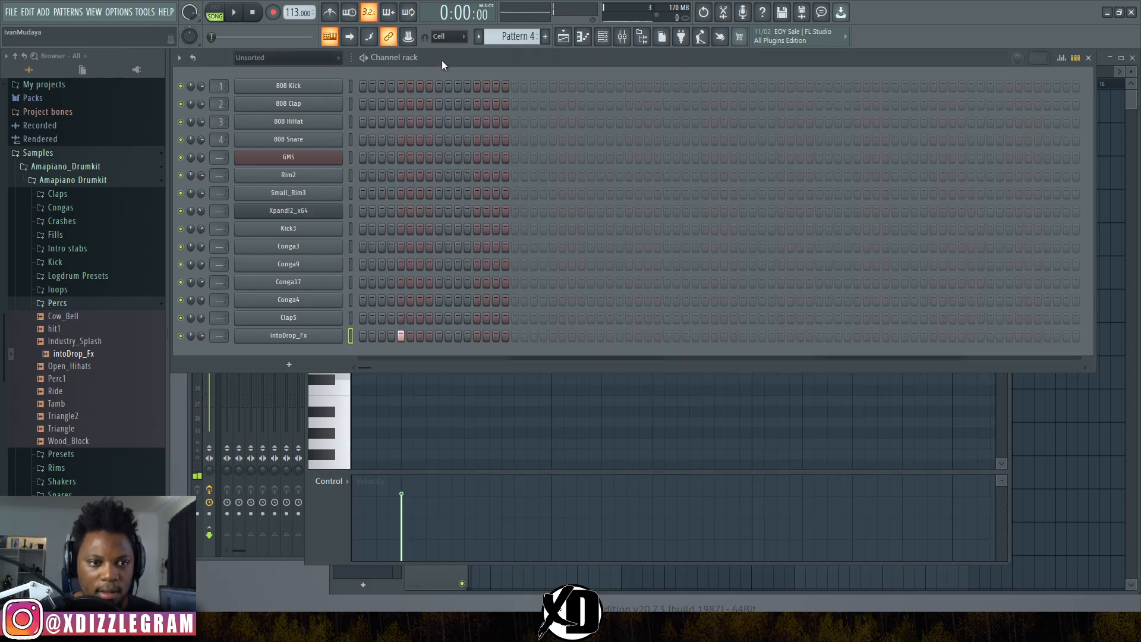
{"action": "left_click", "coordinate": [429, 335]}
{"action": "right_click", "coordinate": [400, 335]}
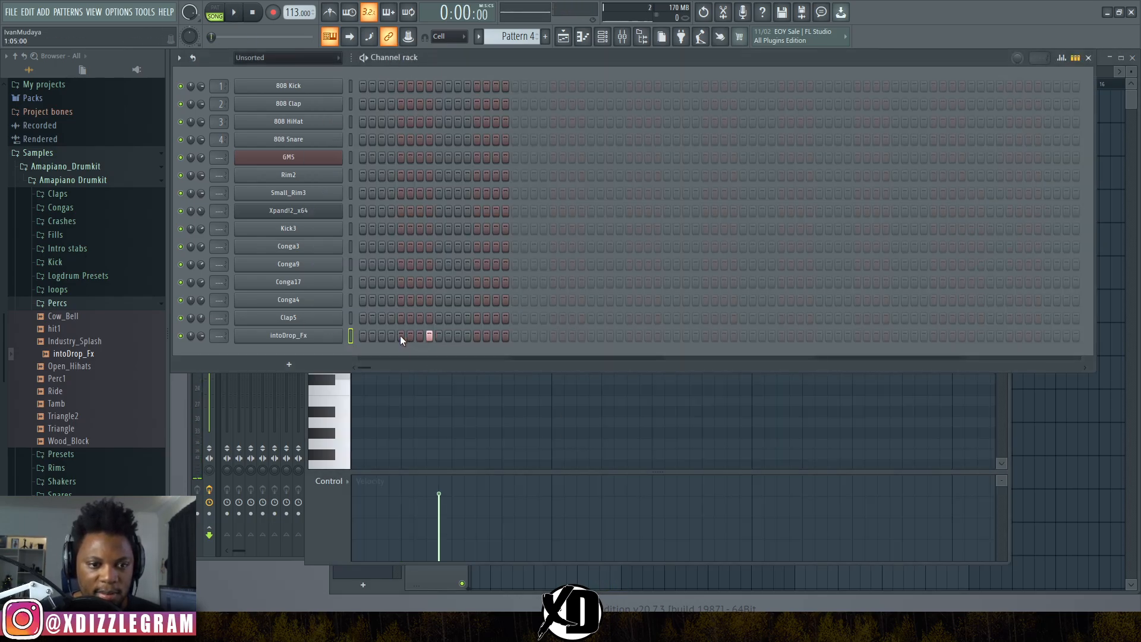
{"action": "left_click", "coordinate": [1118, 95]}
{"action": "scroll", "coordinate": [609, 208], "scroll_direction": "down", "scroll_amount": 1}
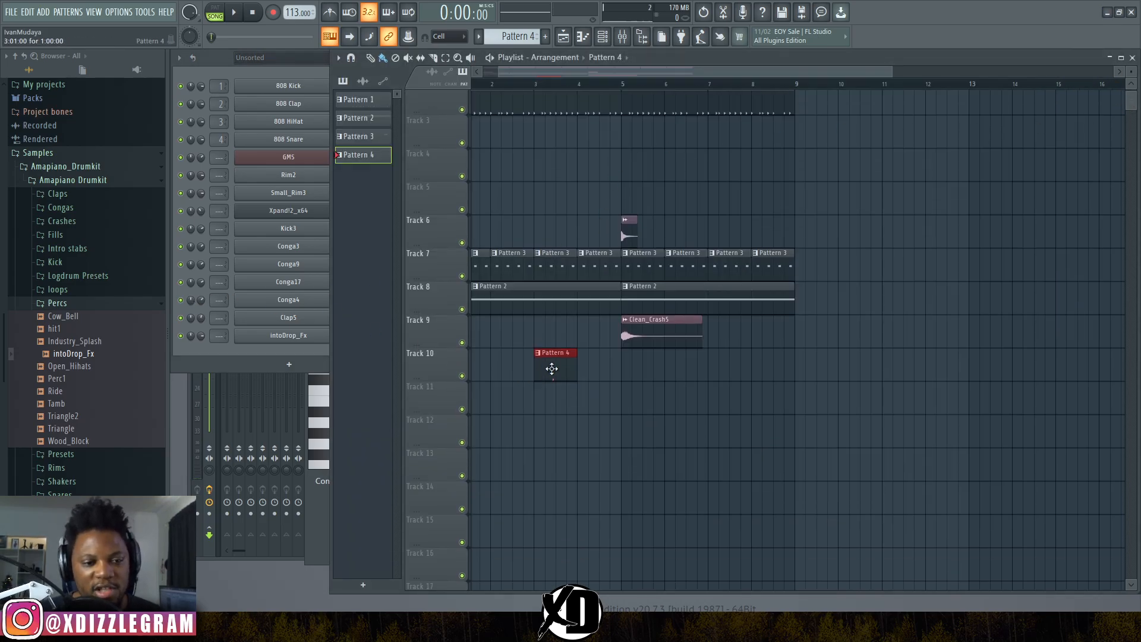
- Delete the intoDrop_Fx channel and remove the Pattern 4 clip from Track 10
{"action": "right_click", "coordinate": [305, 339]}
{"action": "left_click", "coordinate": [387, 466]}
{"action": "left_click", "coordinate": [625, 355]}
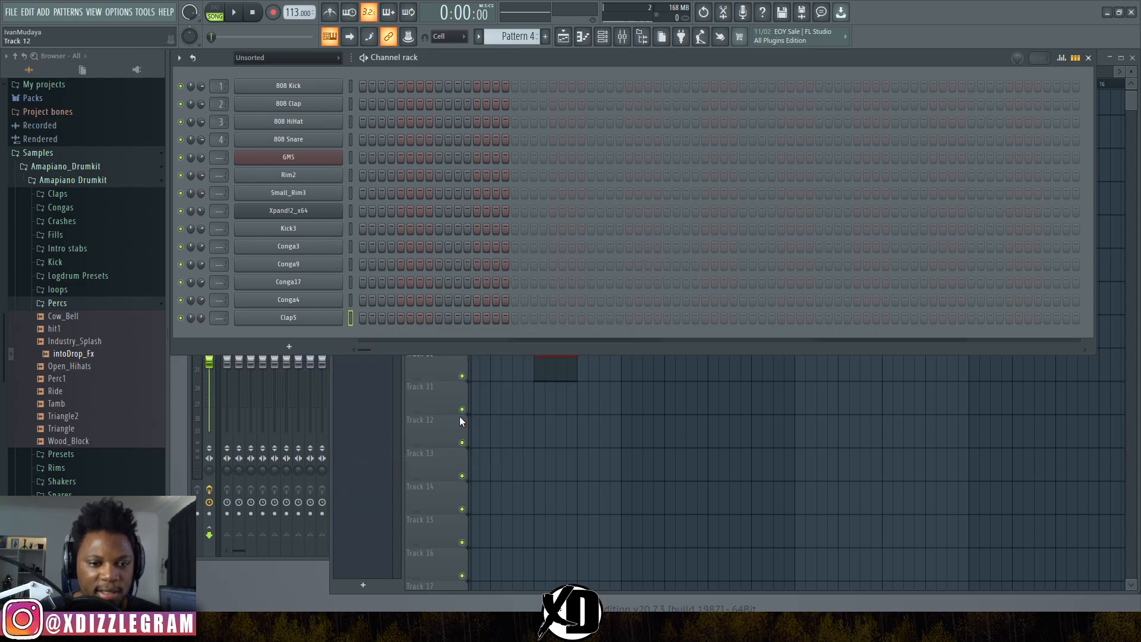
{"action": "left_click", "coordinate": [459, 421]}
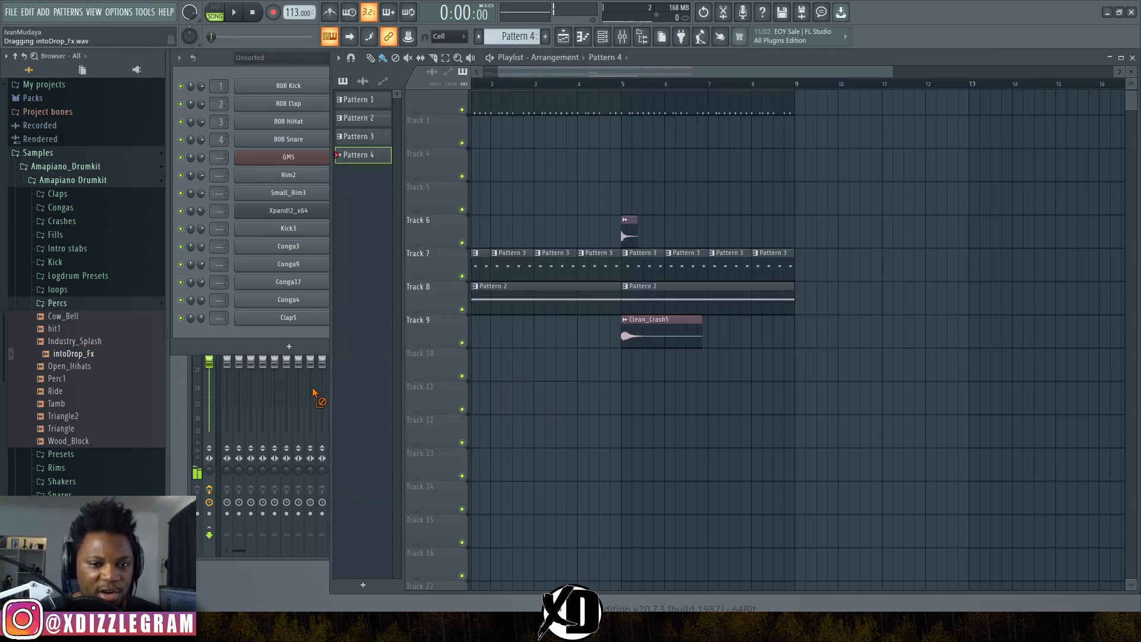
- Add intoDrop_Fx as an audio clip on Track 10 starting at 3:10, so its swell peaks around bar 5
{"action": "left_click_drag", "start_coordinate": [315, 395], "coordinate": [640, 374]}
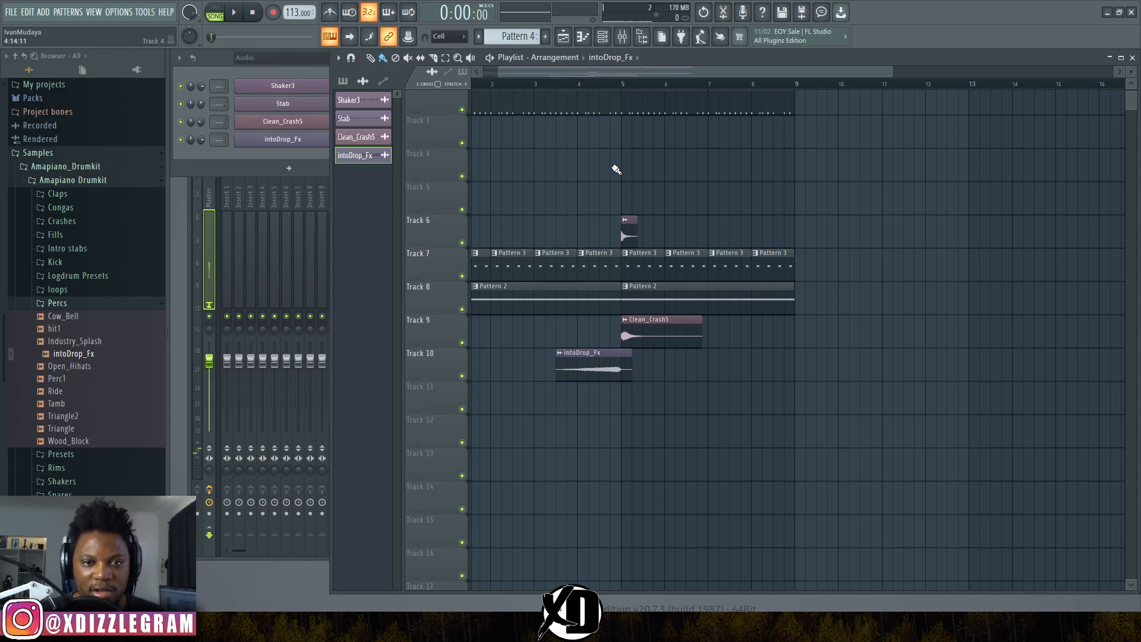
{"action": "scroll", "coordinate": [615, 196], "scroll_direction": "up", "scroll_amount": 5}
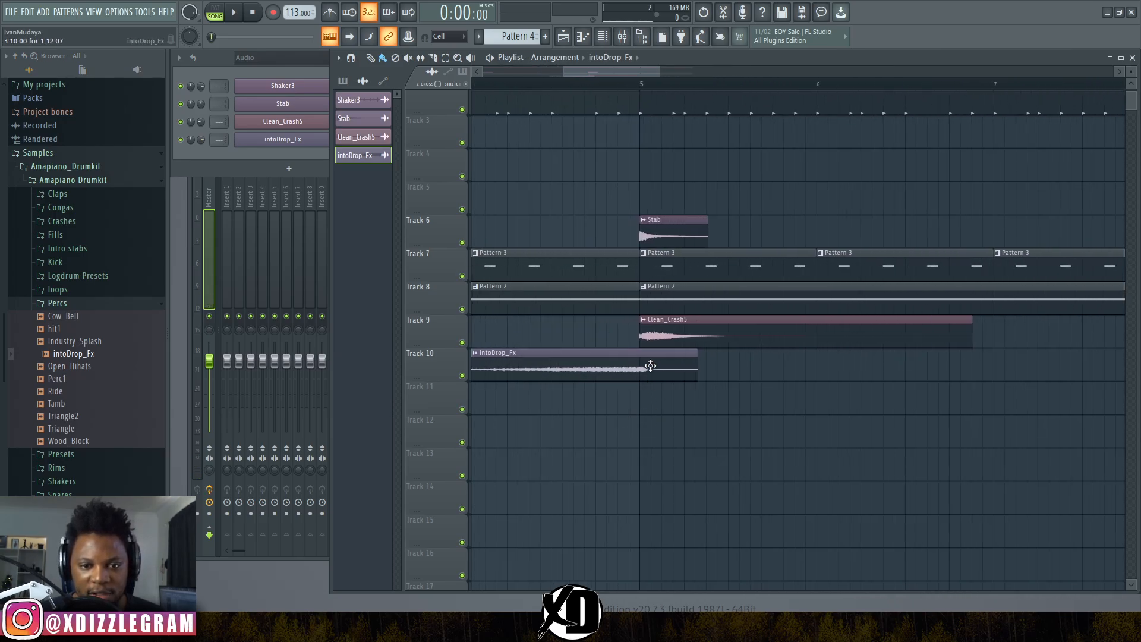
{"action": "left_click_drag", "start_coordinate": [636, 370], "coordinate": [647, 369]}
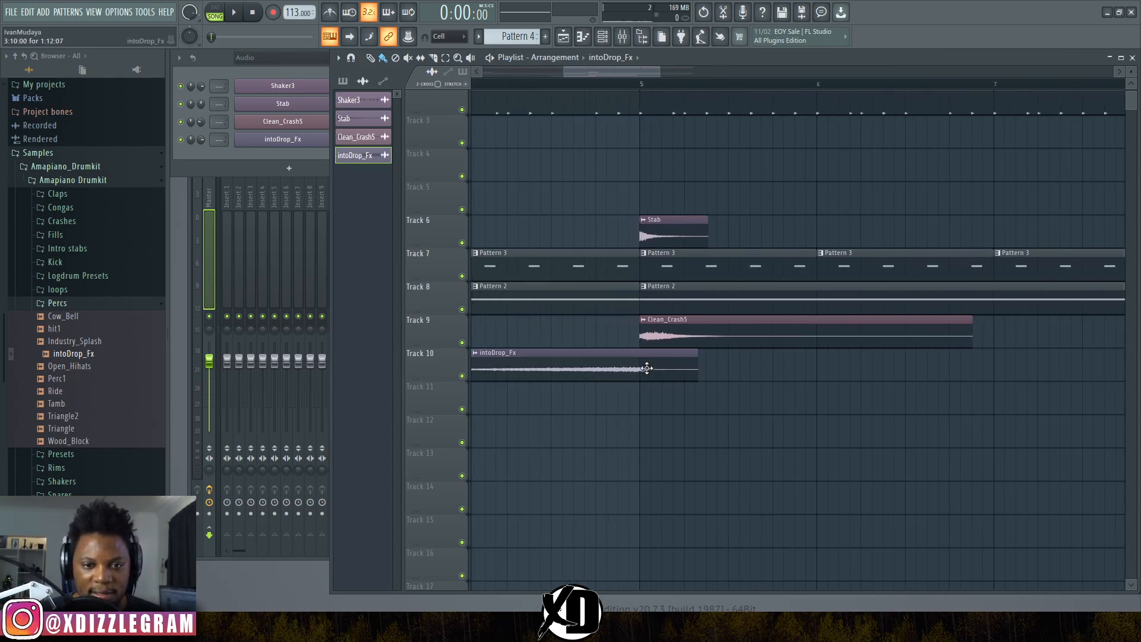
{"action": "scroll", "coordinate": [653, 86], "scroll_direction": "down", "scroll_amount": 6}
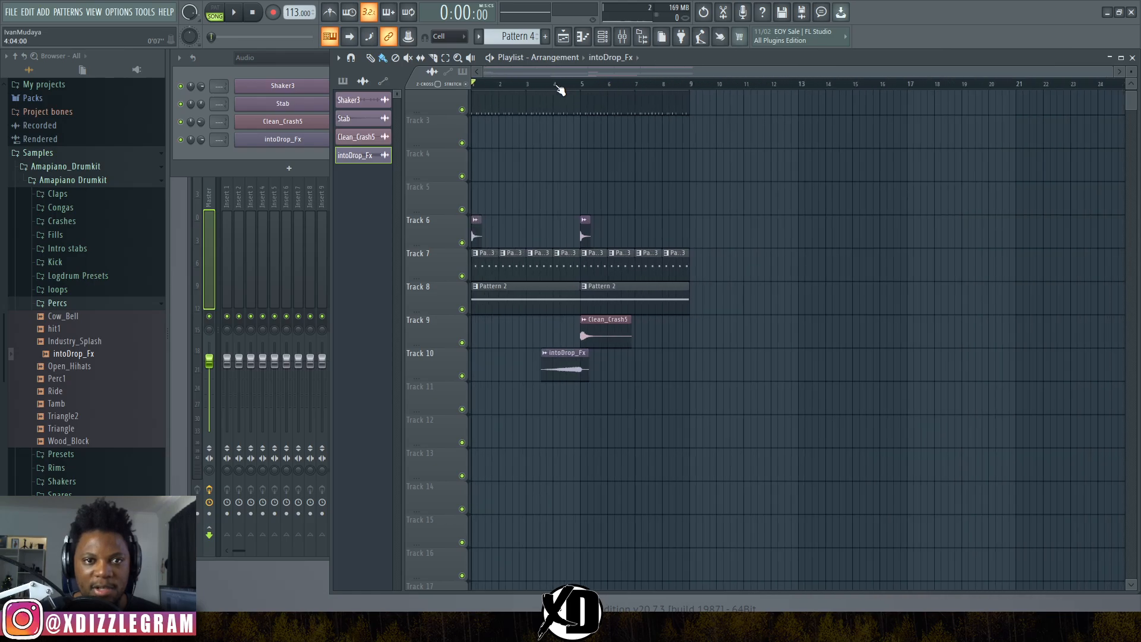
- Play the arrangement from the start of the intoDrop_Fx clip and lower its channel volume to 37%
{"action": "left_click", "coordinate": [539, 84]}
{"action": "key", "text": "space"}
{"action": "double_click", "coordinate": [560, 365]}
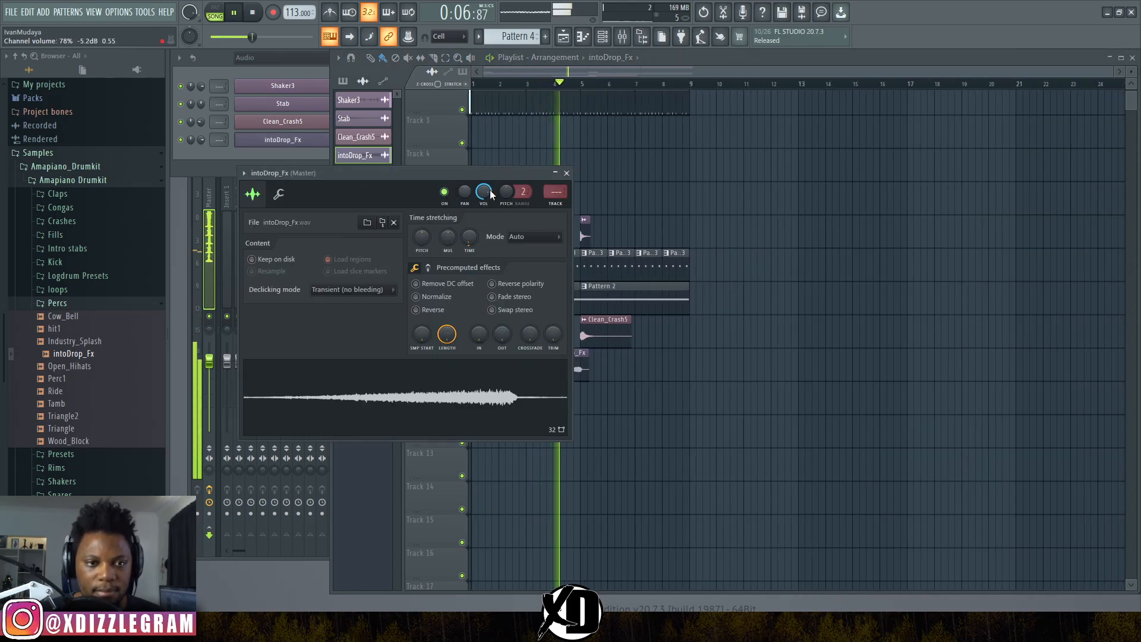
{"action": "left_click_drag", "start_coordinate": [485, 194], "coordinate": [488, 201]}
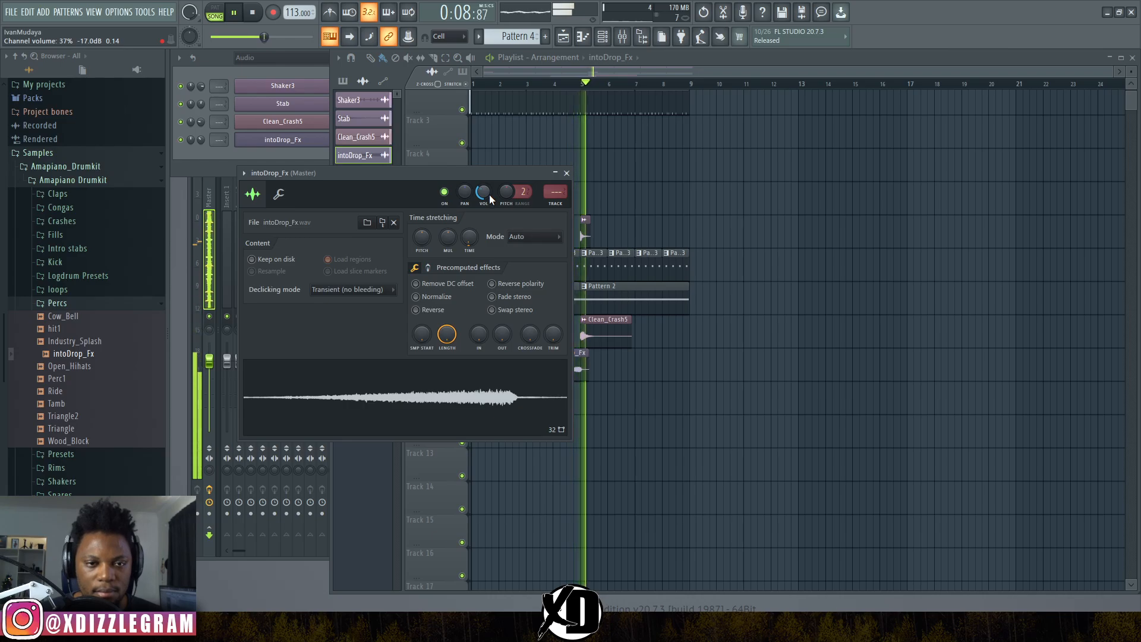
{"action": "left_click", "coordinate": [567, 173]}
{"action": "left_click", "coordinate": [533, 84]}
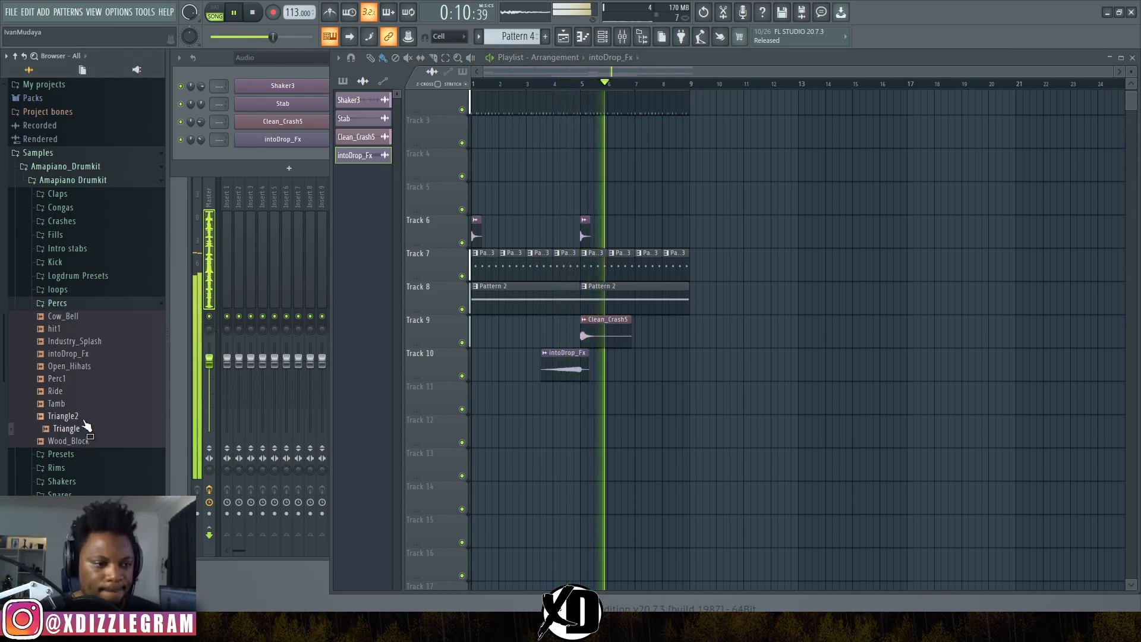
- Audition the Tamb and Ride samples, stop playback and add Ride as a new channel in Pattern 1
{"action": "left_click", "coordinate": [76, 404]}
{"action": "left_click", "coordinate": [74, 393]}
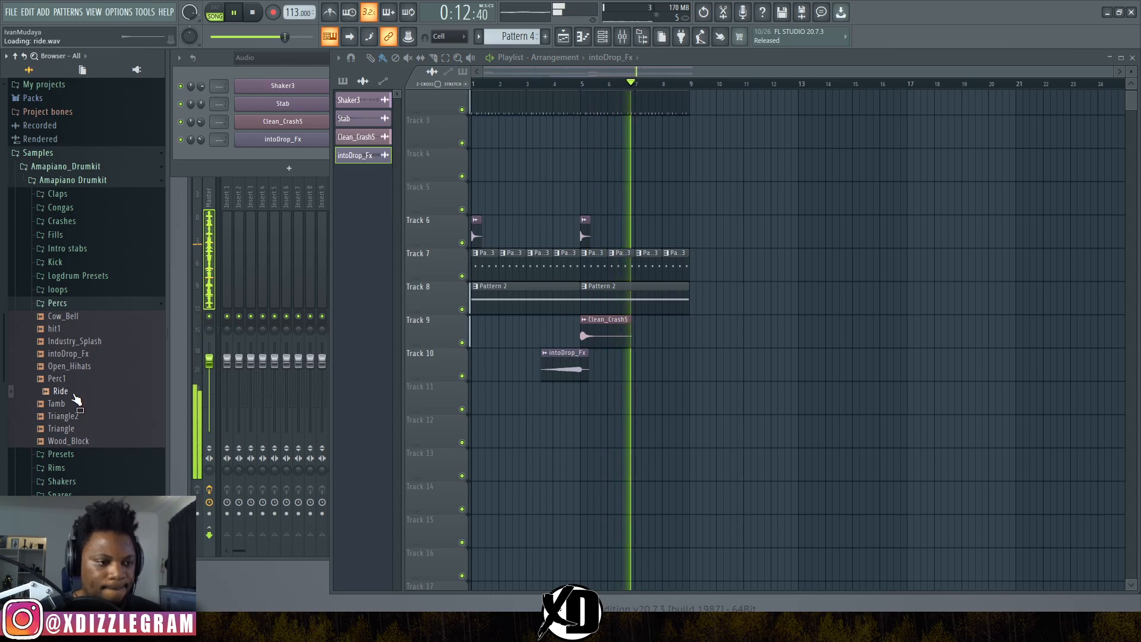
{"action": "key", "text": "space"}
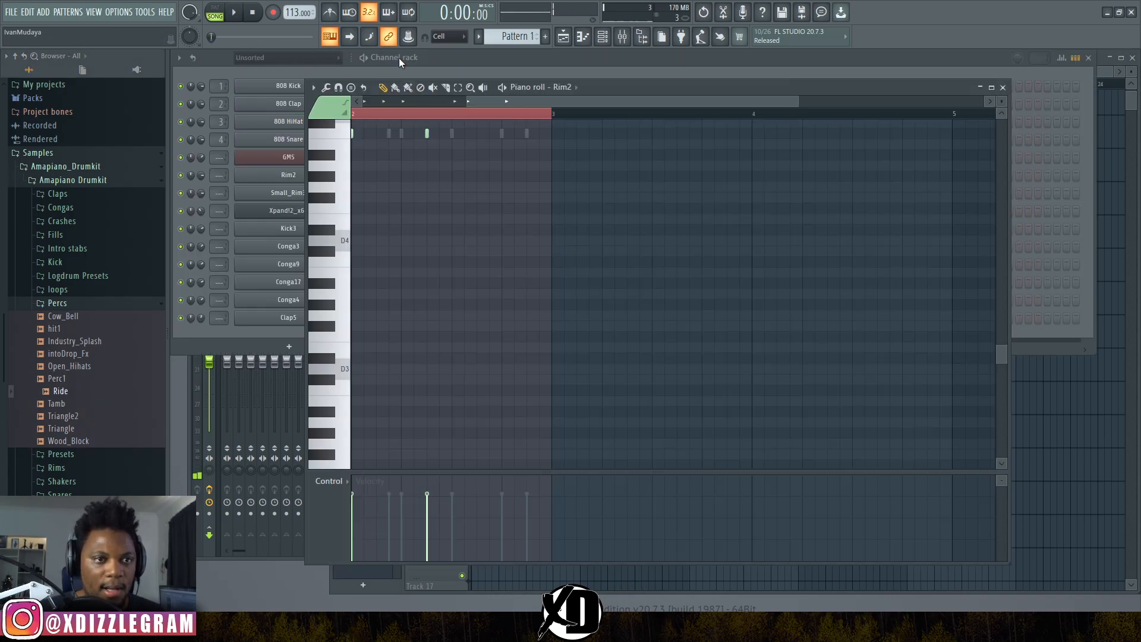
{"action": "left_click", "coordinate": [400, 62]}
{"action": "left_click_drag", "start_coordinate": [72, 396], "coordinate": [284, 334]}
- Fill the Ride channel every 4 steps, shift the hits to start on step 3 and play the arrangement
{"action": "right_click", "coordinate": [304, 340]}
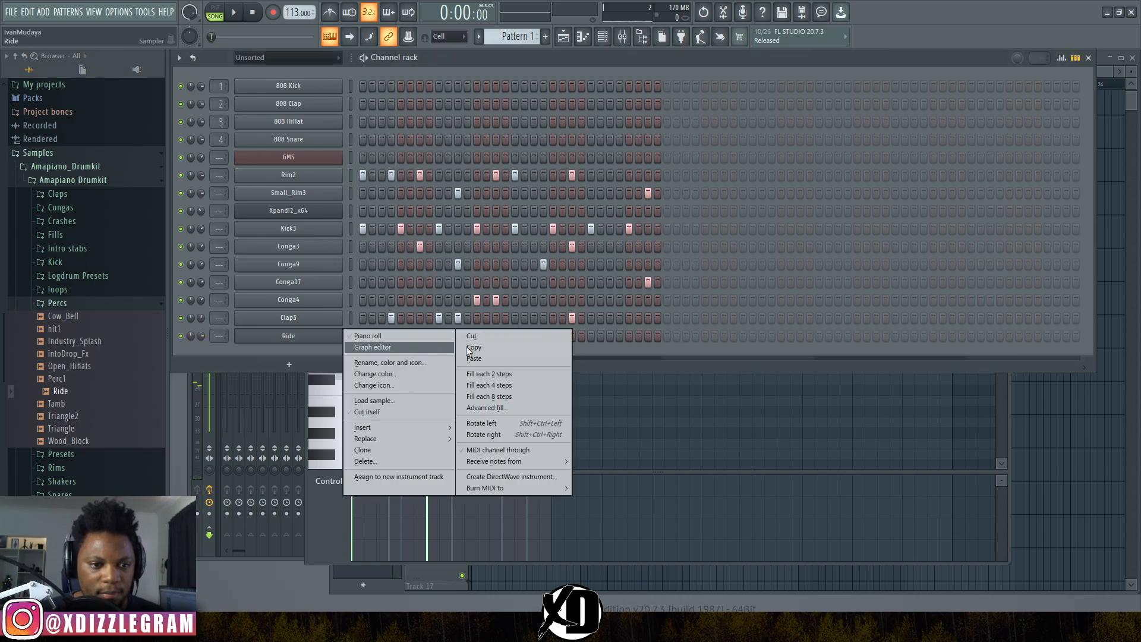
{"action": "left_click", "coordinate": [509, 383]}
{"action": "key", "text": "shift+Right"}
{"action": "key", "text": "shift+Right"}
{"action": "key", "text": "shift+Right"}
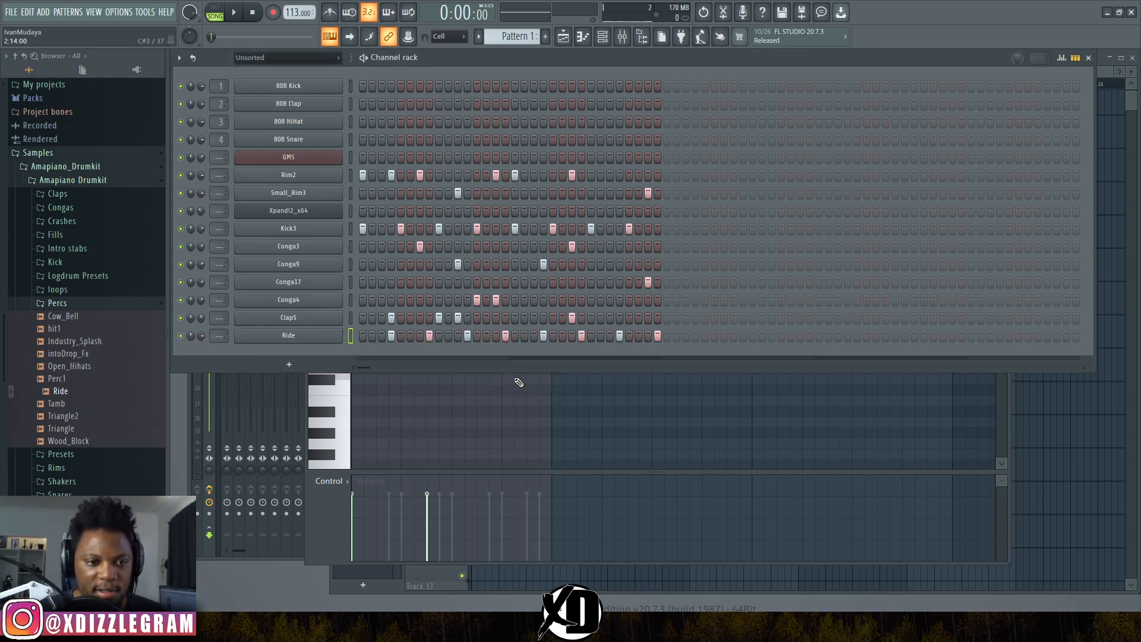
{"action": "key", "text": "shift+Left"}
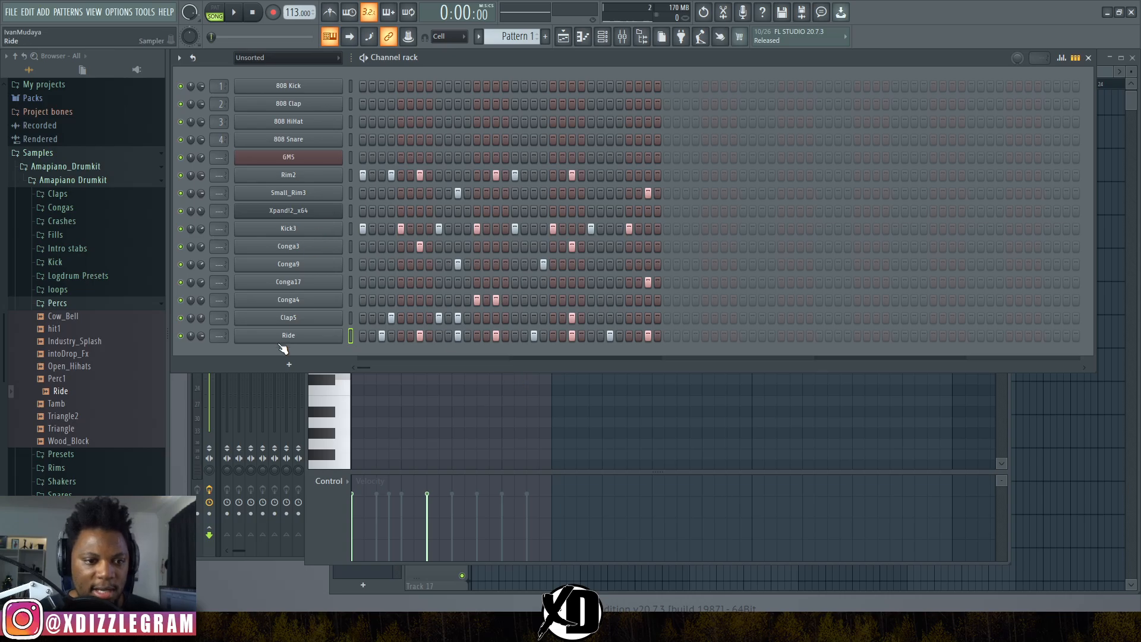
{"action": "key", "text": "space"}
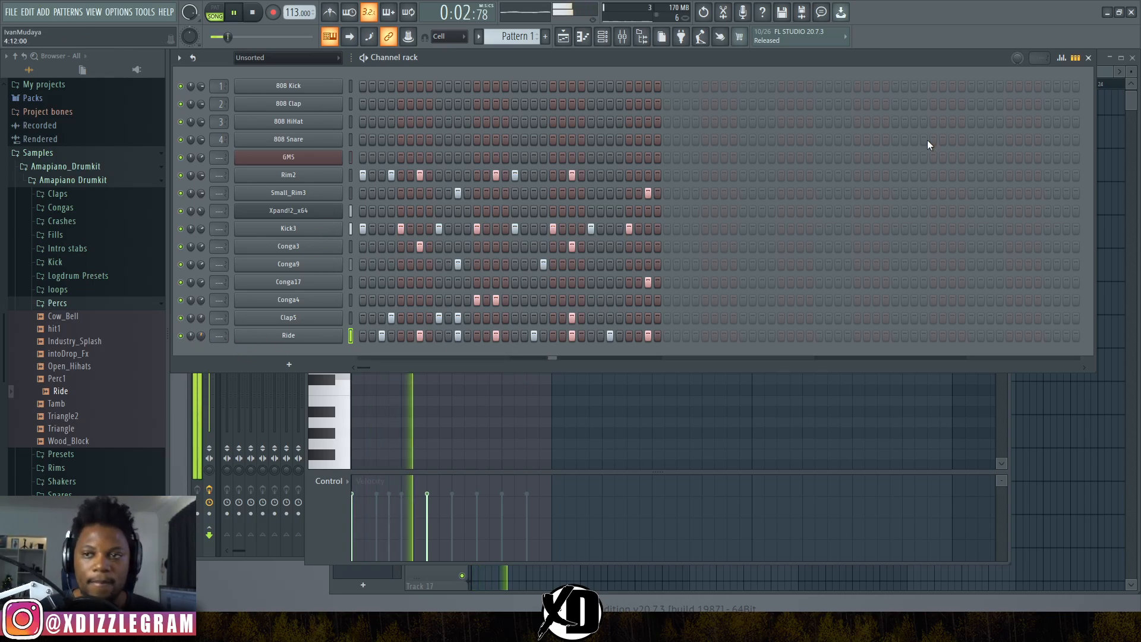
- Stop the arrangement playback, switch to the empty Pattern 4 and add a new GMS synth channel
{"action": "left_click", "coordinate": [1103, 72]}
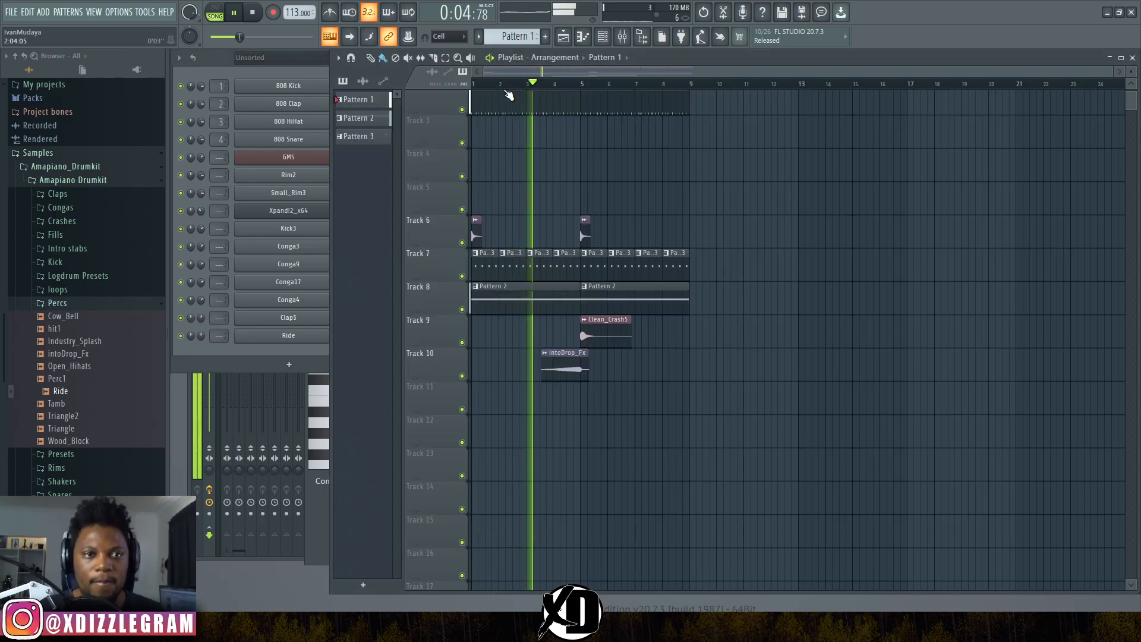
{"action": "scroll", "coordinate": [510, 95], "scroll_direction": "up", "scroll_amount": 2}
{"action": "left_click", "coordinate": [217, 63]}
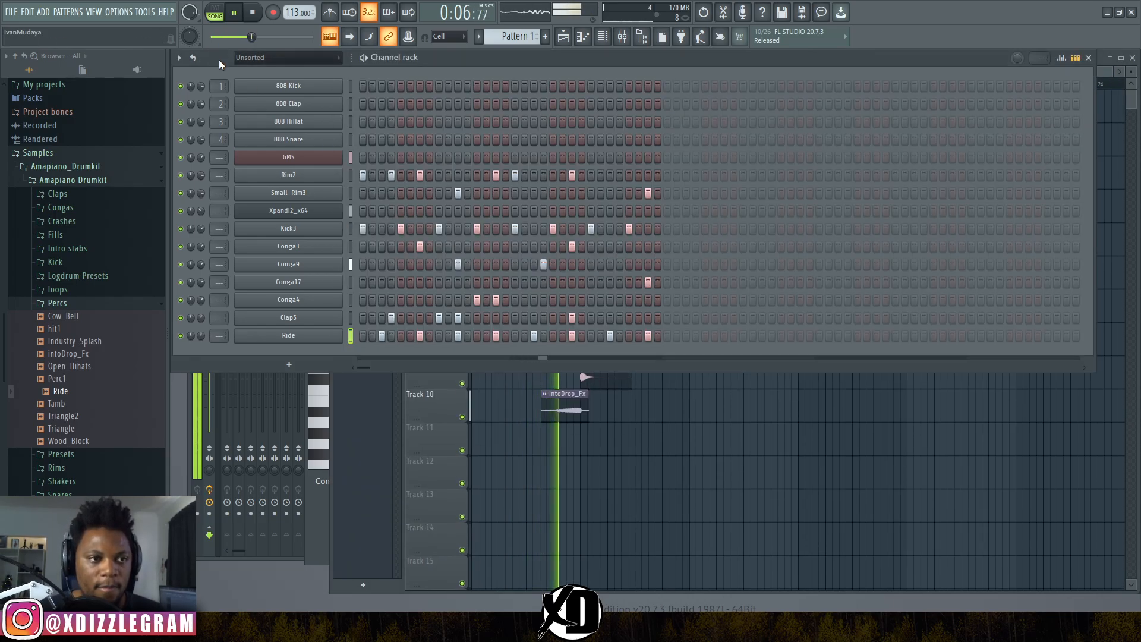
{"action": "key", "text": "space"}
{"action": "key", "text": "3"}
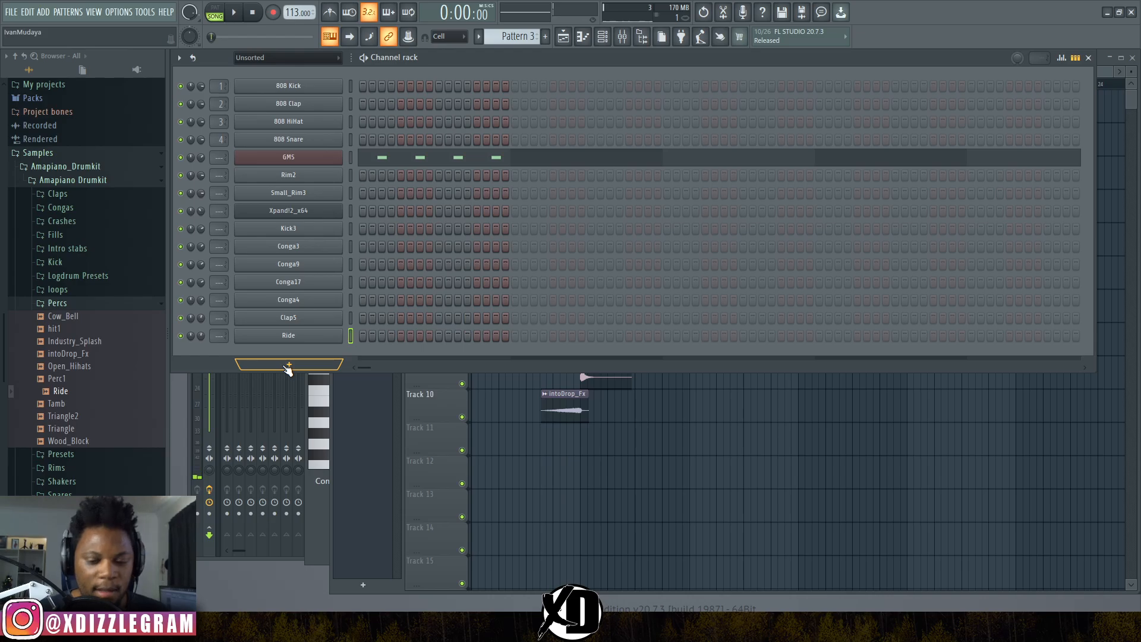
{"action": "key", "text": "4"}
{"action": "left_click", "coordinate": [288, 364]}
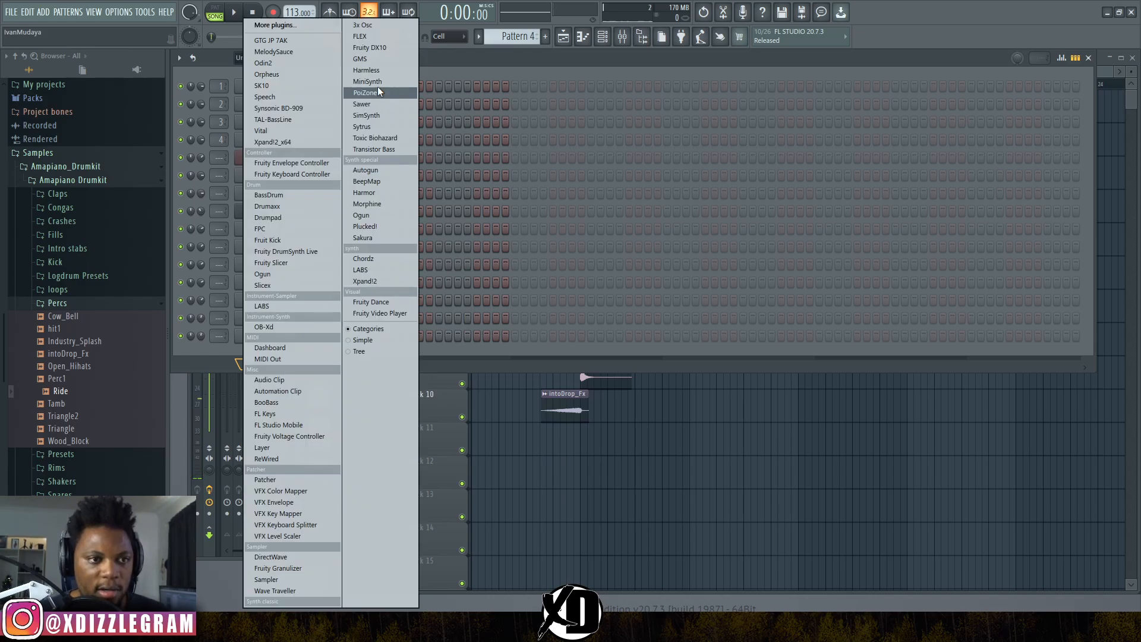
{"action": "left_click", "coordinate": [372, 61]}
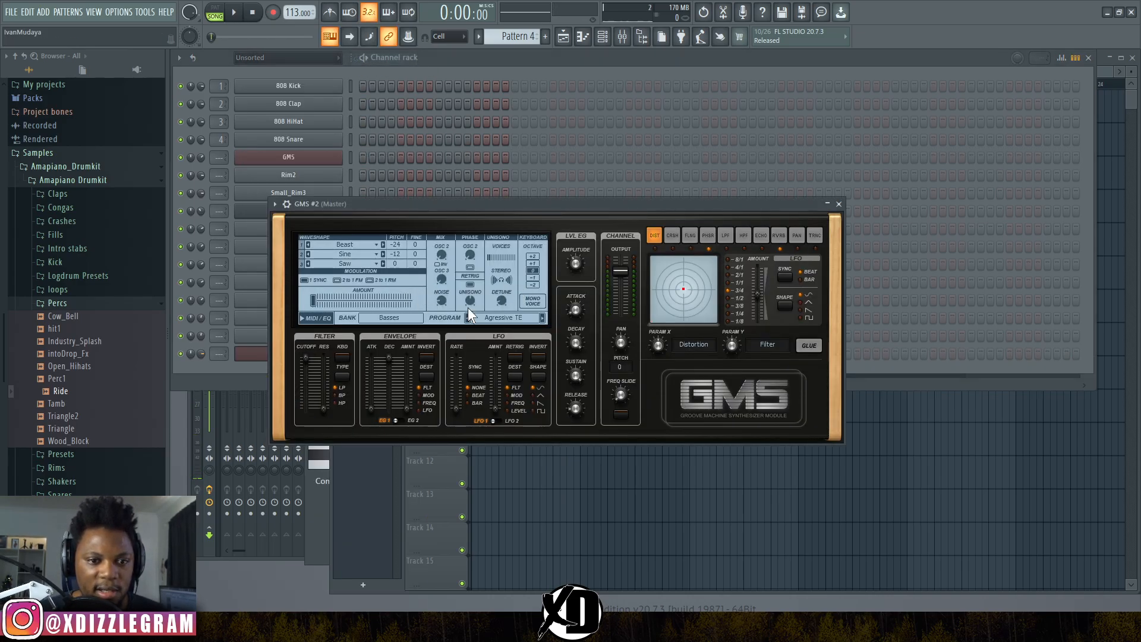
- Load the Diablo TE preset from the Basses bank into the new GMS channel
{"action": "left_click", "coordinate": [504, 316]}
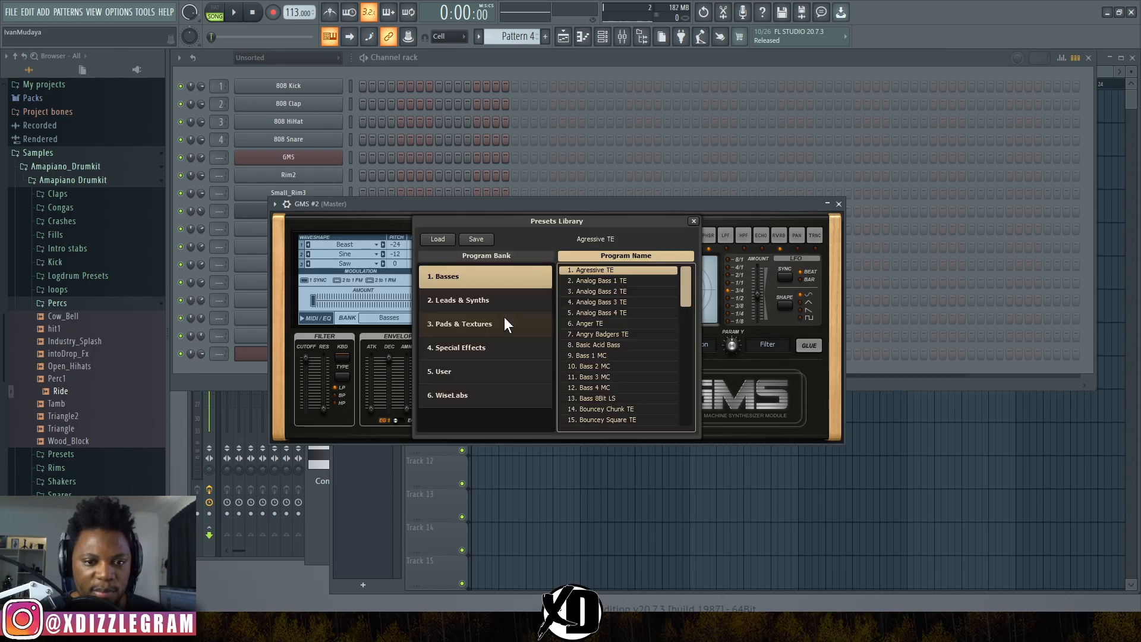
{"action": "scroll", "coordinate": [619, 369], "scroll_direction": "down", "scroll_amount": 3}
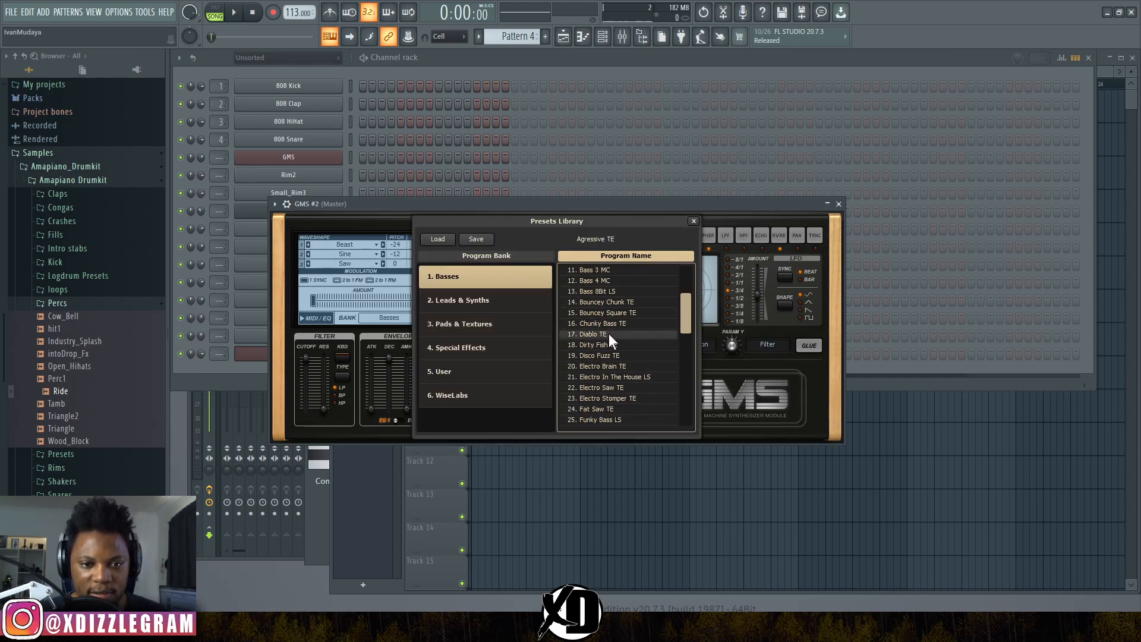
{"action": "double_click", "coordinate": [608, 334]}
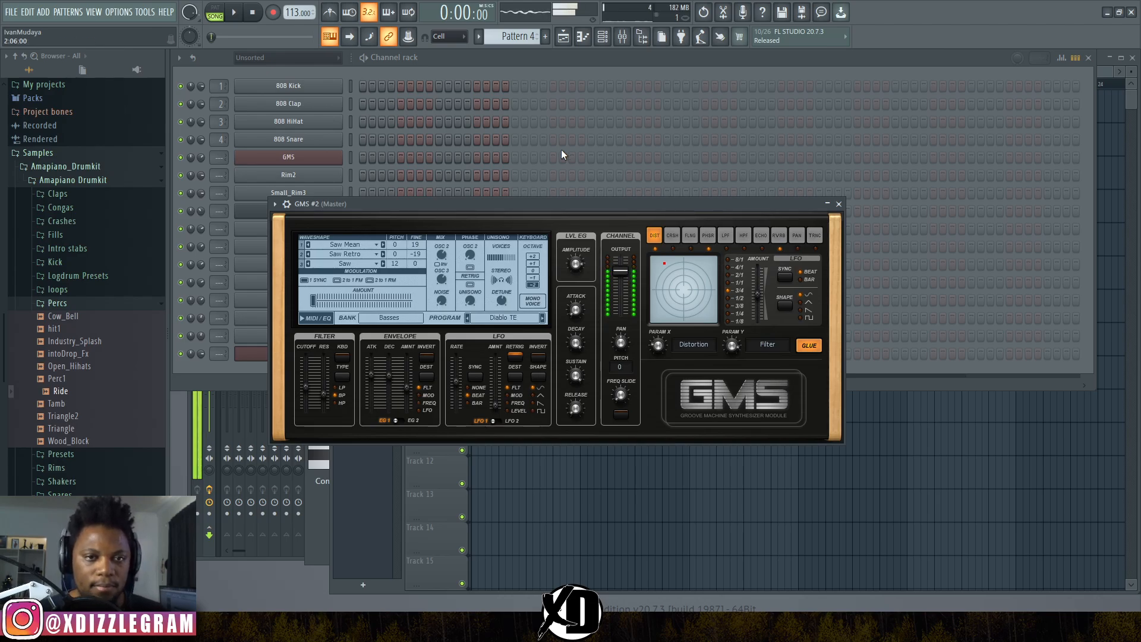
- Play the arrangement while rehearsing bass notes on the new GMS channel, stop it and try the notes alone
{"action": "left_click", "coordinate": [1132, 110]}
{"action": "key", "text": "space"}
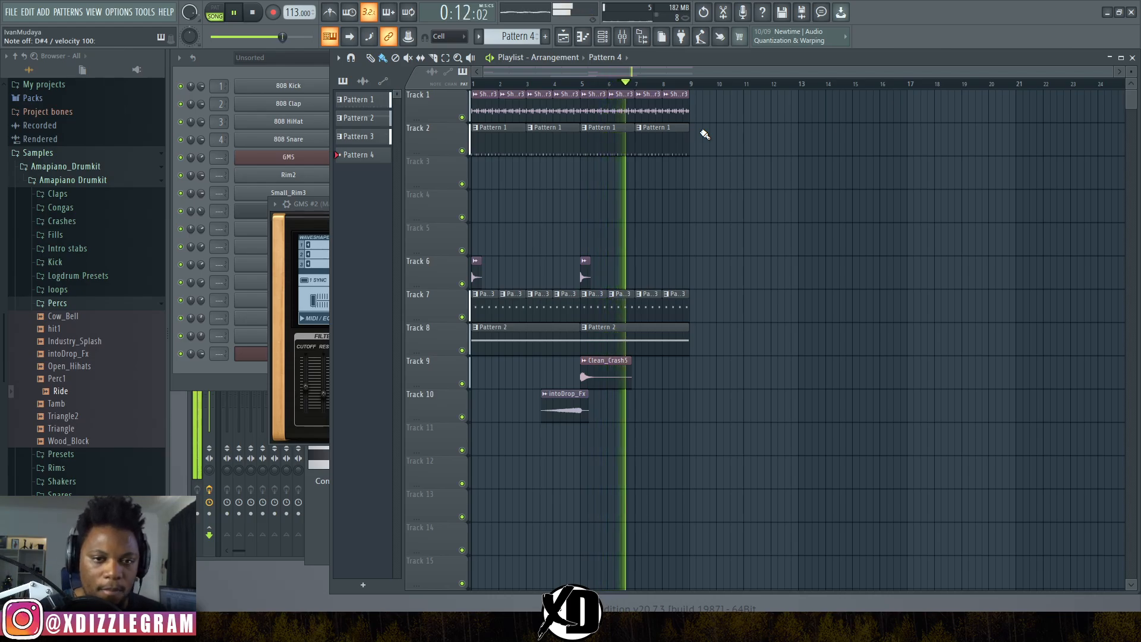
{"action": "key", "text": "space"}
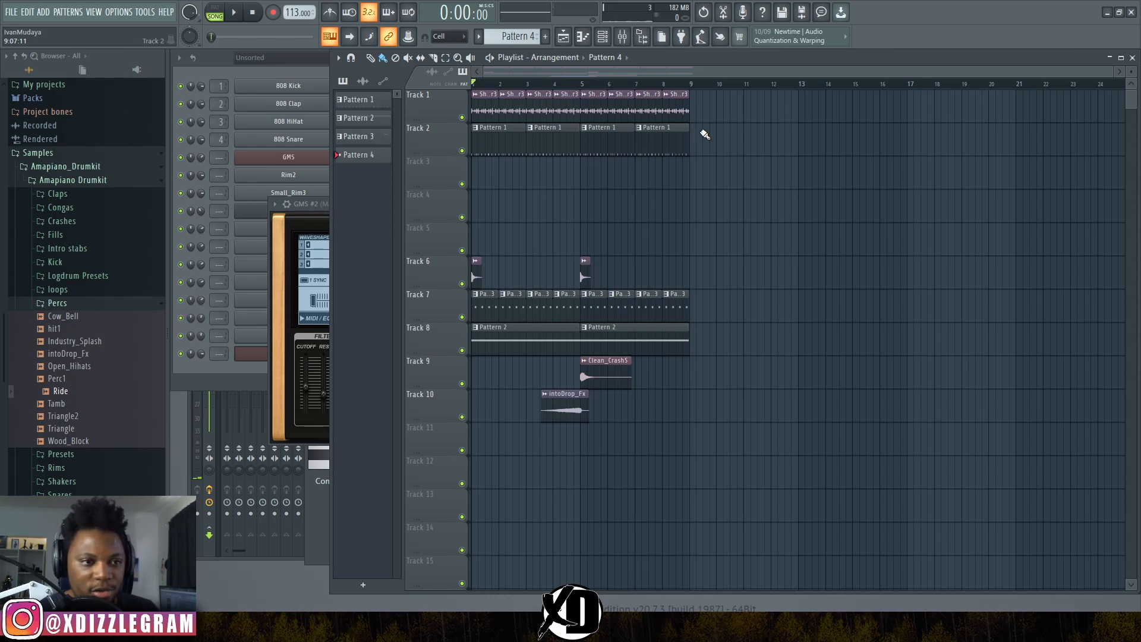
{"action": "left_click", "coordinate": [219, 70]}
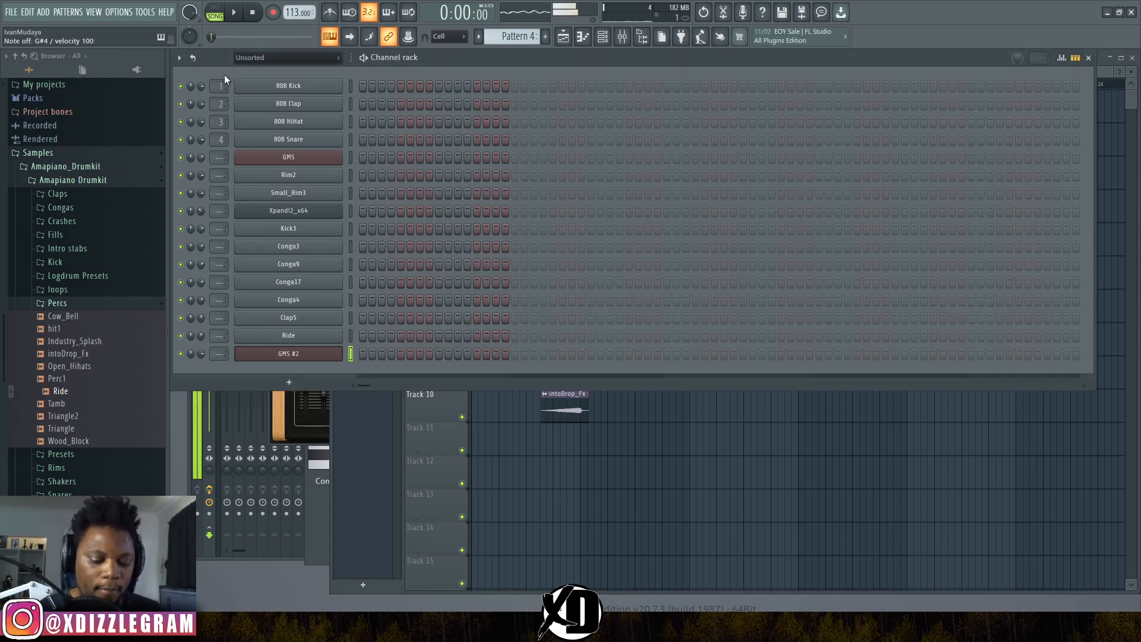
{"action": "key", "text": "h"}
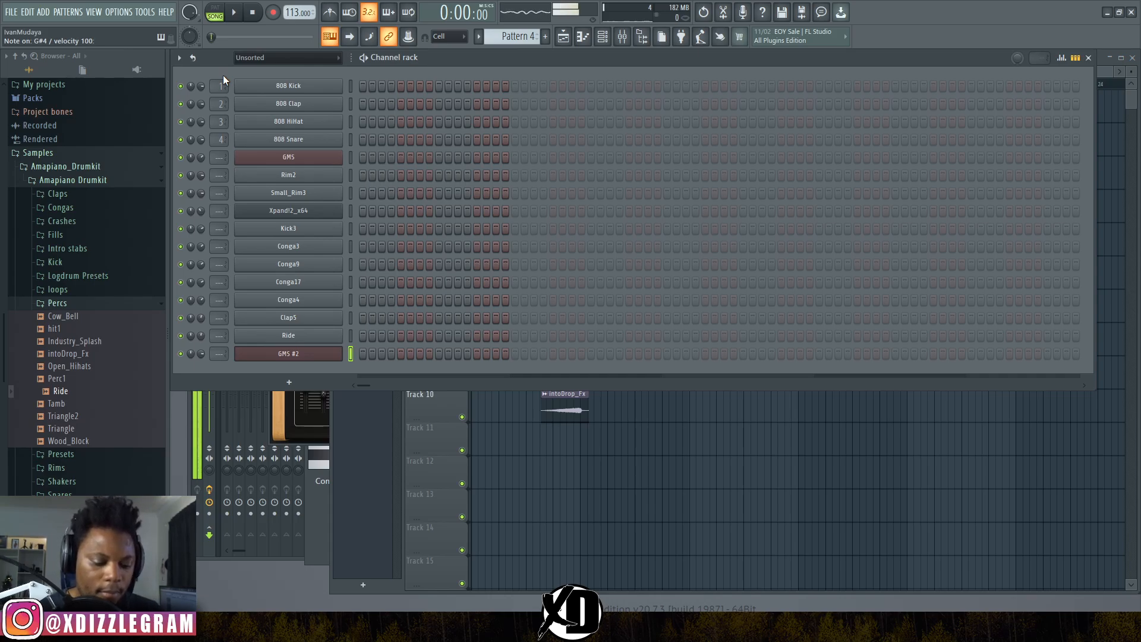
{"action": "key", "text": "d"}
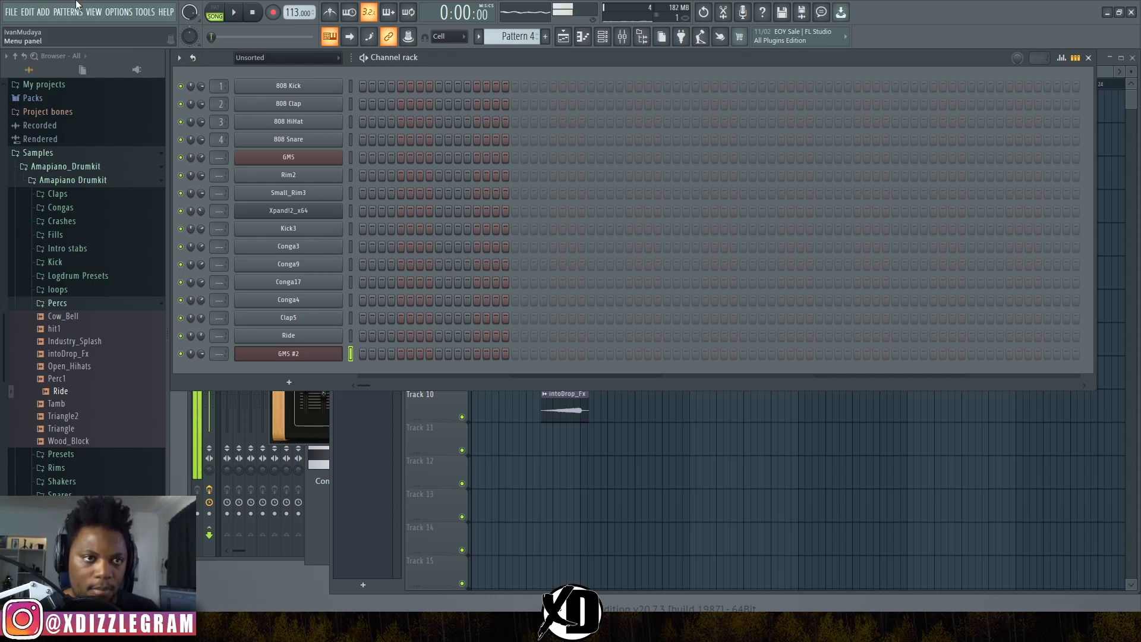
- Exclude automation from recording, keep notes enabled, and record a two-bar G#4, C#4, D#4 bass line into Pattern 4 over the arrangement
{"action": "right_click", "coordinate": [274, 13]}
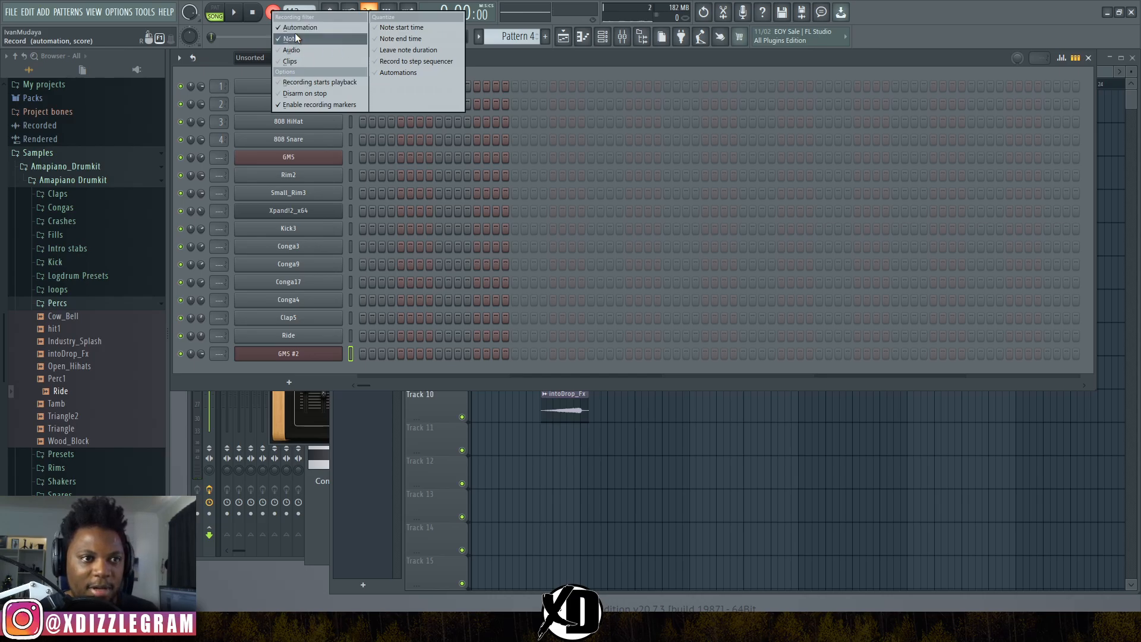
{"action": "left_click", "coordinate": [296, 29]}
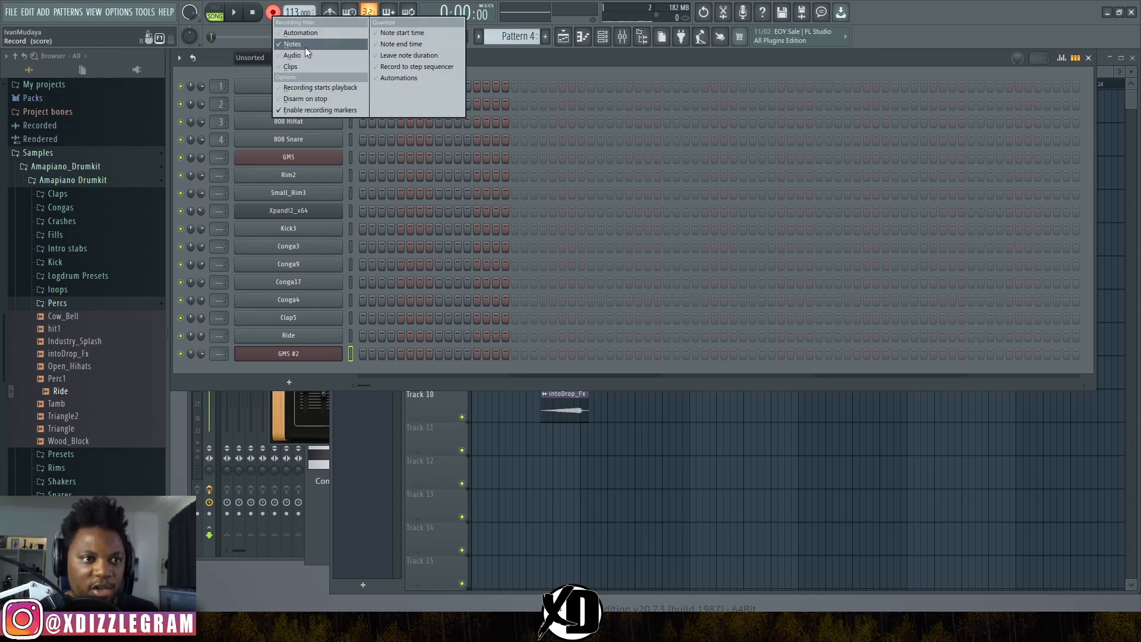
{"action": "left_click", "coordinate": [1094, 74]}
{"action": "left_click", "coordinate": [235, 13]}
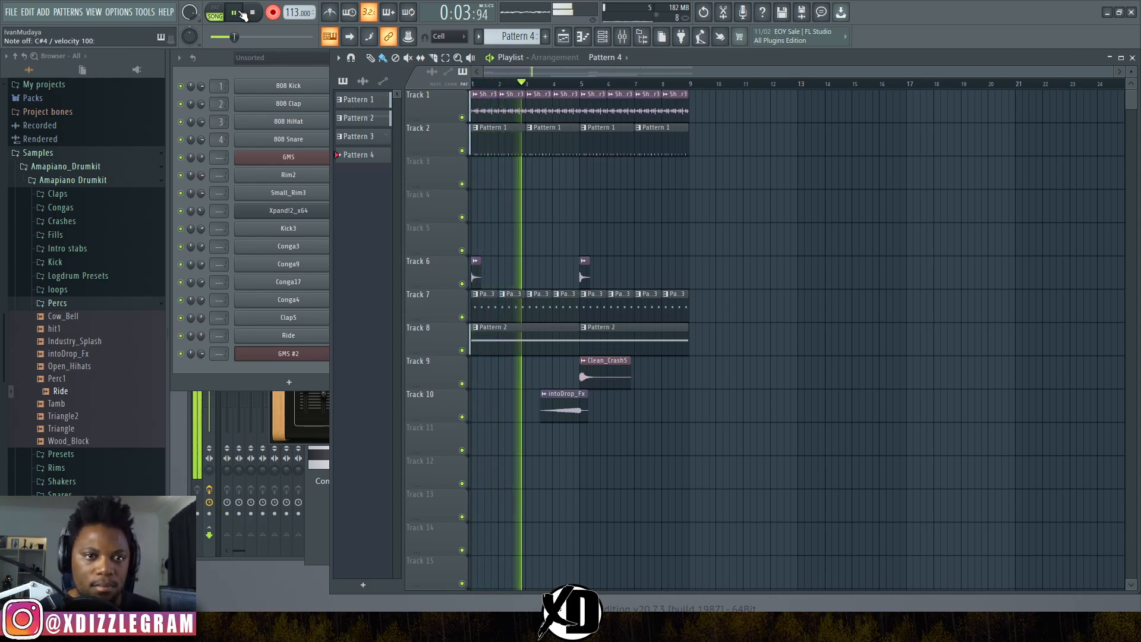
{"action": "key", "text": "space"}
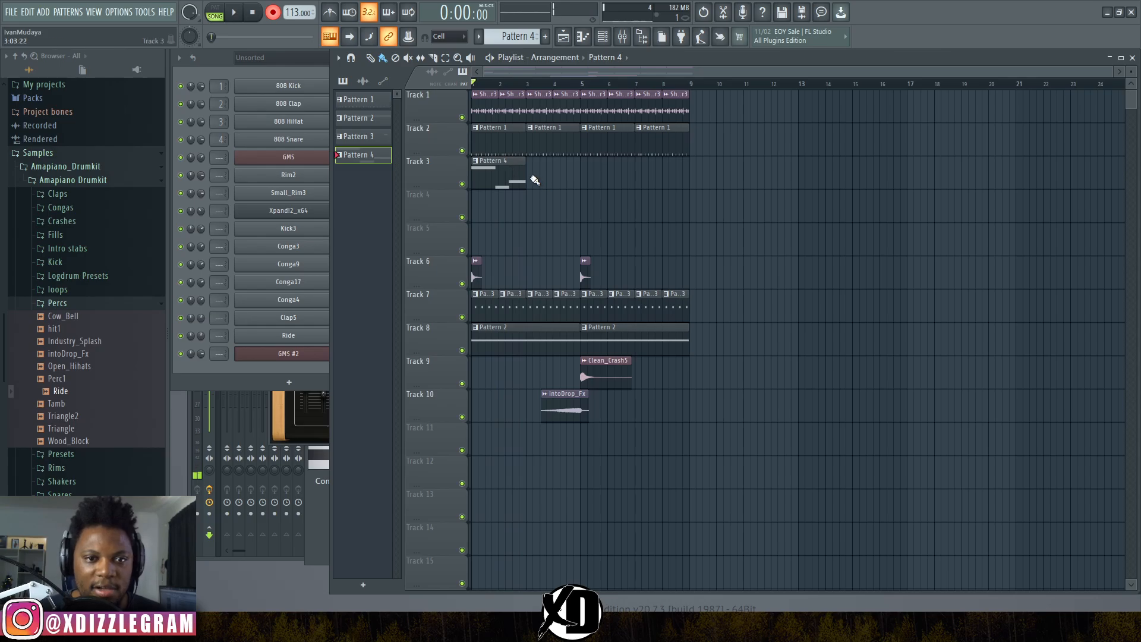
- Repeat the Pattern 4 clip along Track 3 up to bar 9 and quick-quantize its recorded bass notes
{"action": "left_click_drag", "start_coordinate": [534, 180], "coordinate": [672, 180]}
{"action": "double_click", "coordinate": [505, 186]}
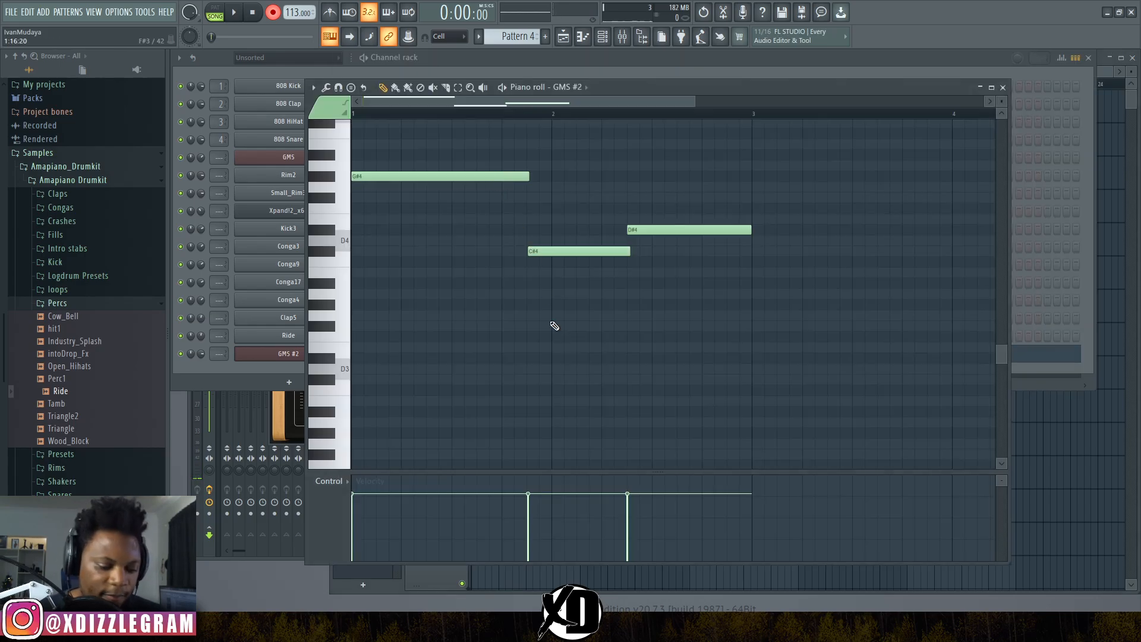
{"action": "key", "text": "ctrl+q"}
{"action": "key", "text": "Return"}
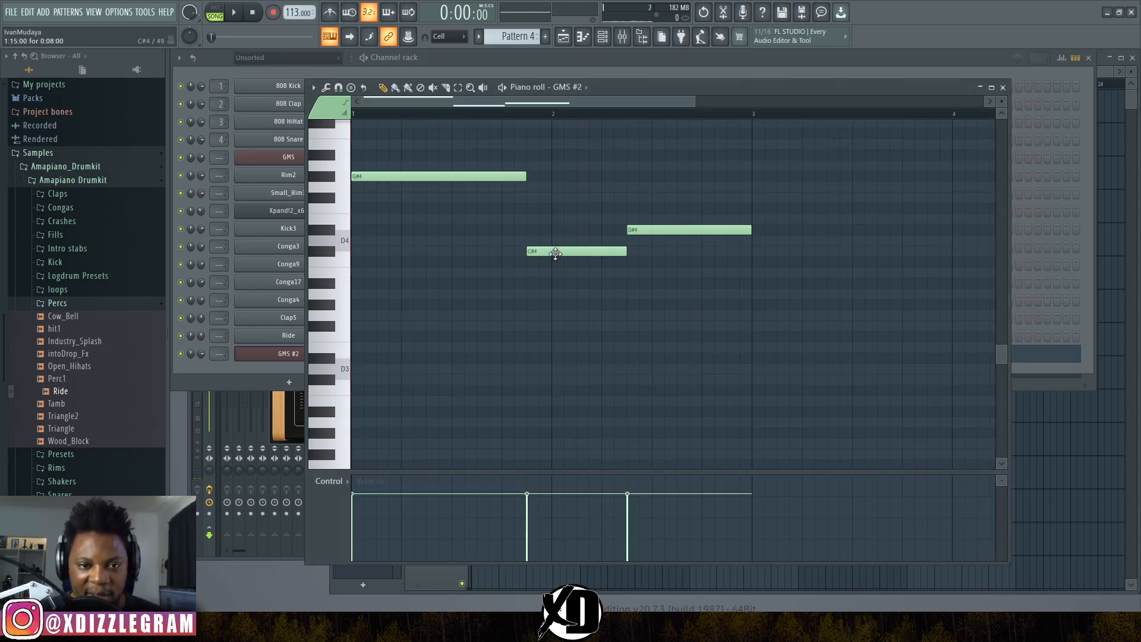
- Play the arrangement with the quantized bass line and balance the channel volumes, trying 65% and 70%
{"action": "key", "text": "space"}
{"action": "scroll", "coordinate": [436, 166], "scroll_direction": "up", "scroll_amount": 3}
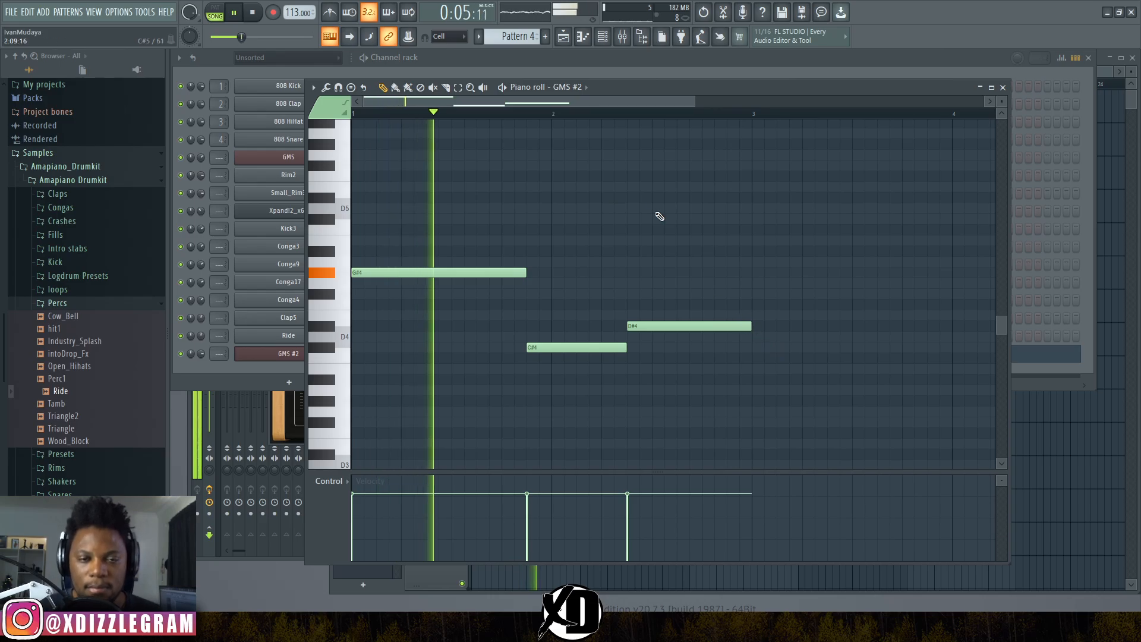
{"action": "scroll", "coordinate": [739, 117], "scroll_direction": "down", "scroll_amount": 3}
{"action": "scroll", "coordinate": [738, 117], "scroll_direction": "up", "scroll_amount": 2}
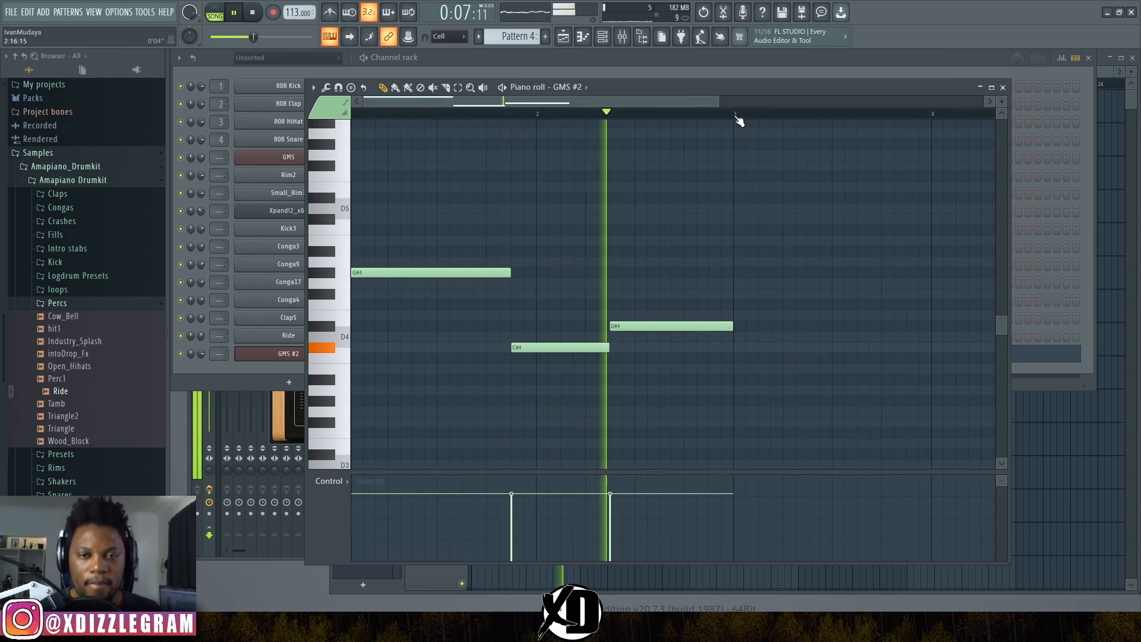
{"action": "scroll", "coordinate": [740, 119], "scroll_direction": "down", "scroll_amount": 1}
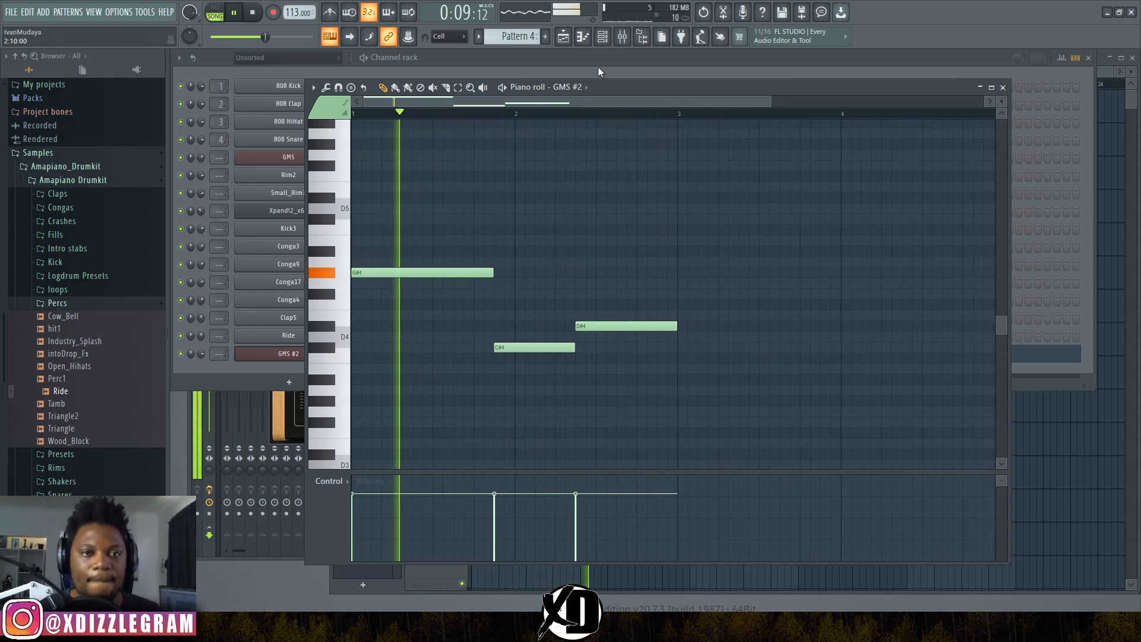
{"action": "left_click", "coordinate": [285, 126]}
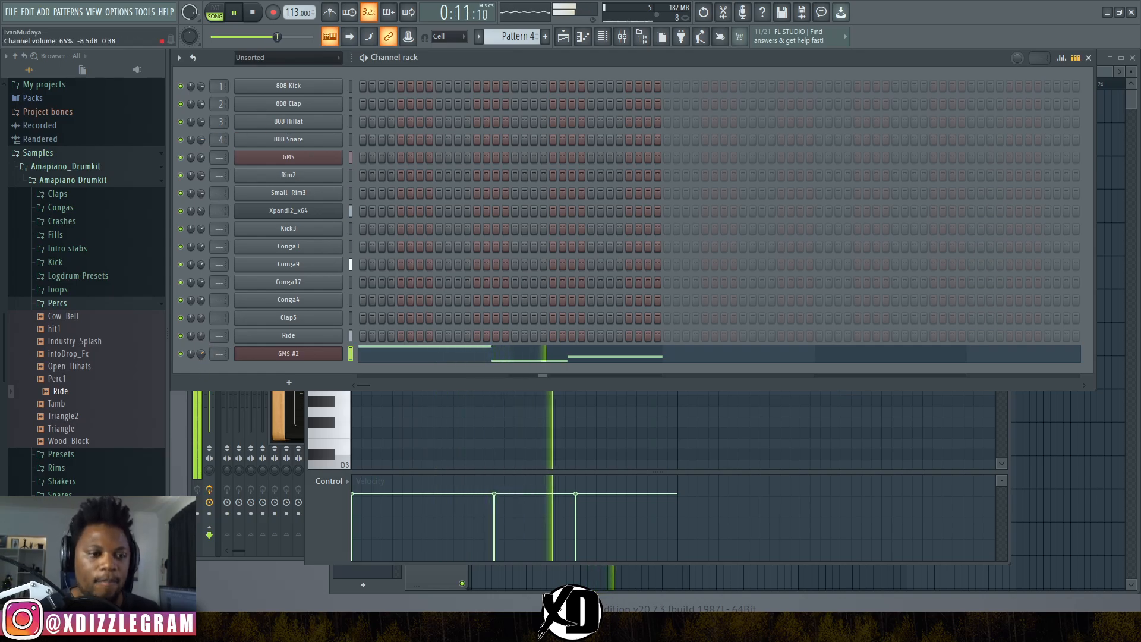
{"action": "left_click", "coordinate": [1105, 72]}
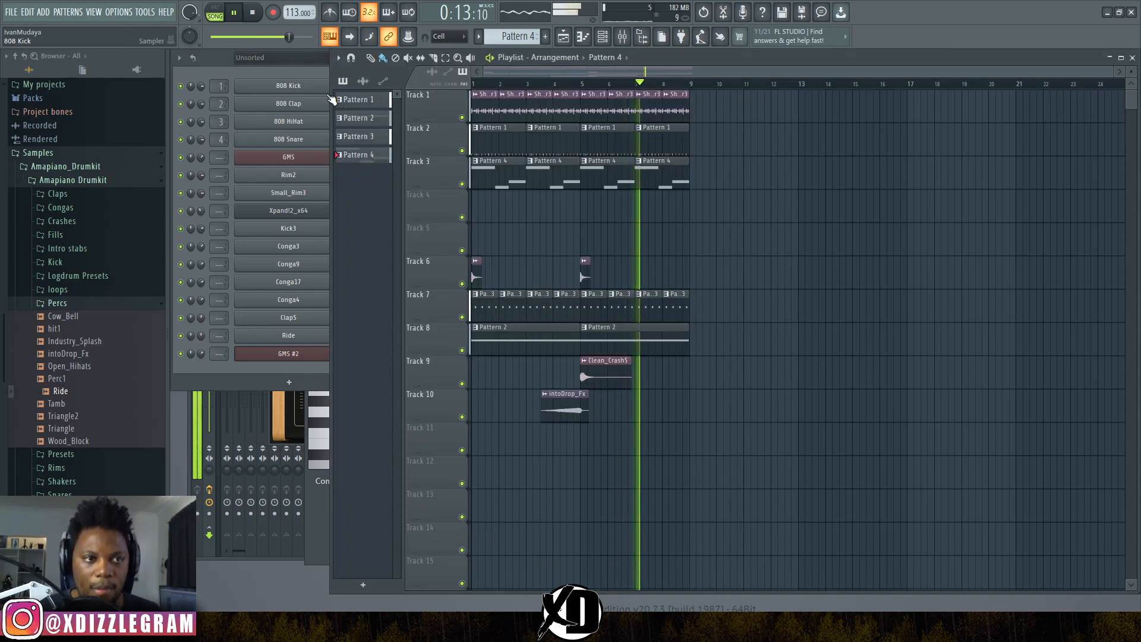
{"action": "left_click", "coordinate": [208, 62]}
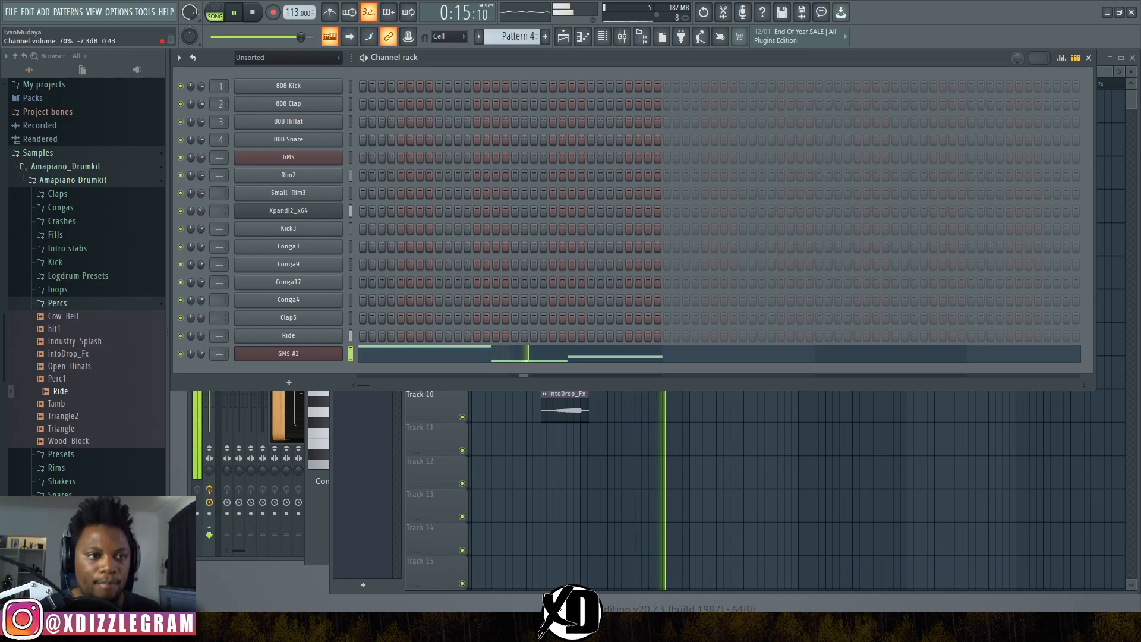
- Open the first GMS synth, adjust its reverb effect on the XY pad and audition a G#4 note
{"action": "left_click", "coordinate": [264, 162]}
{"action": "key", "text": "space"}
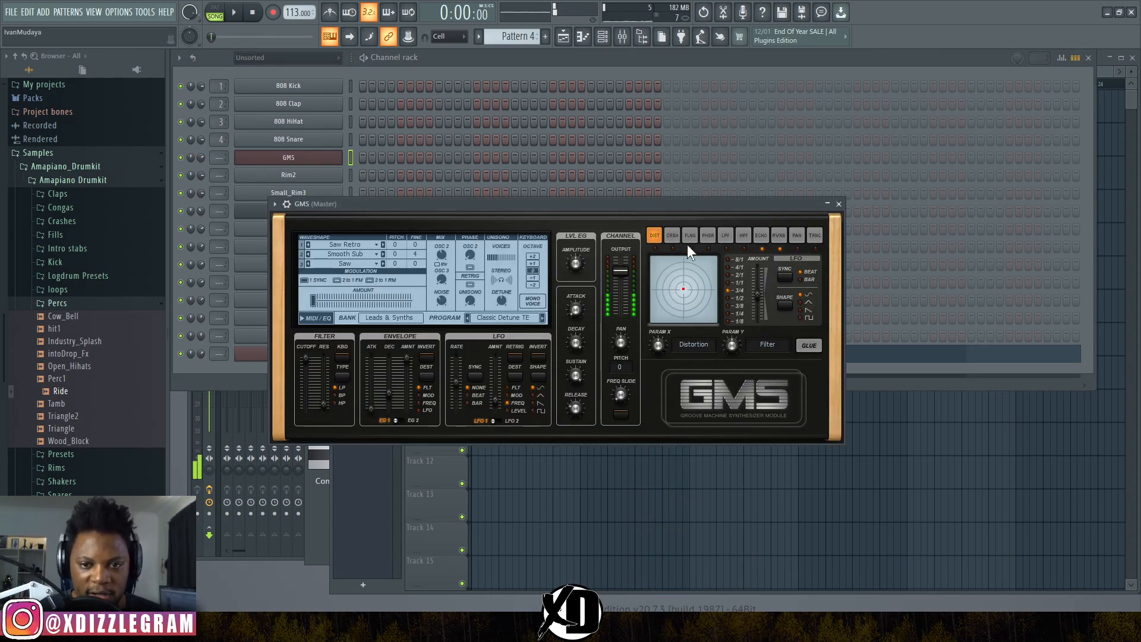
{"action": "left_click", "coordinate": [783, 234]}
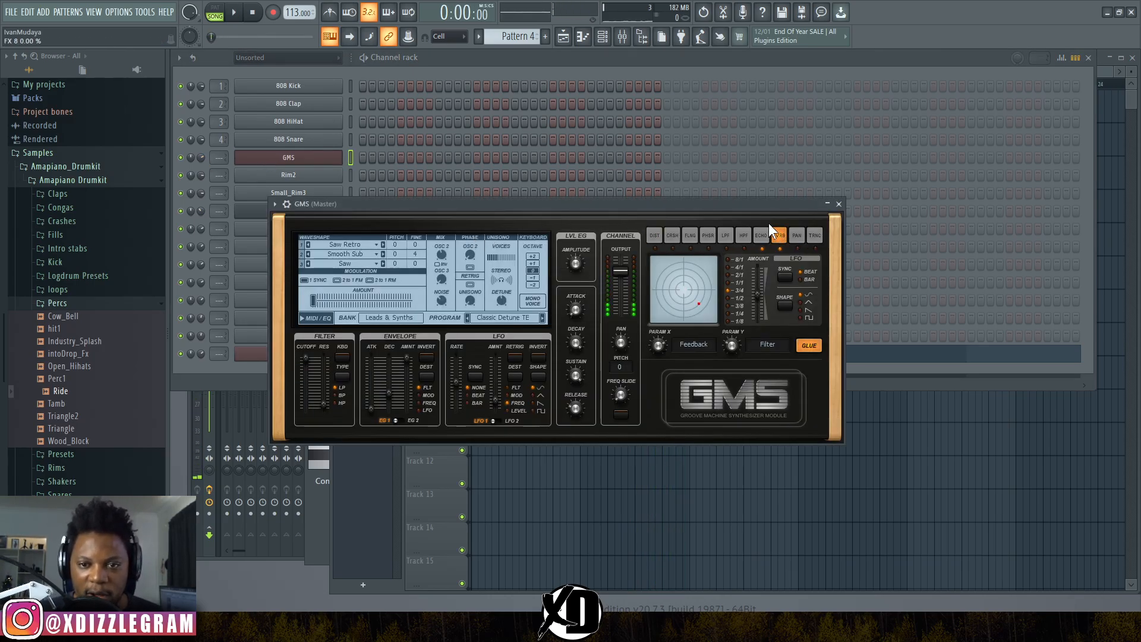
{"action": "left_click_drag", "start_coordinate": [760, 207], "coordinate": [844, 103]}
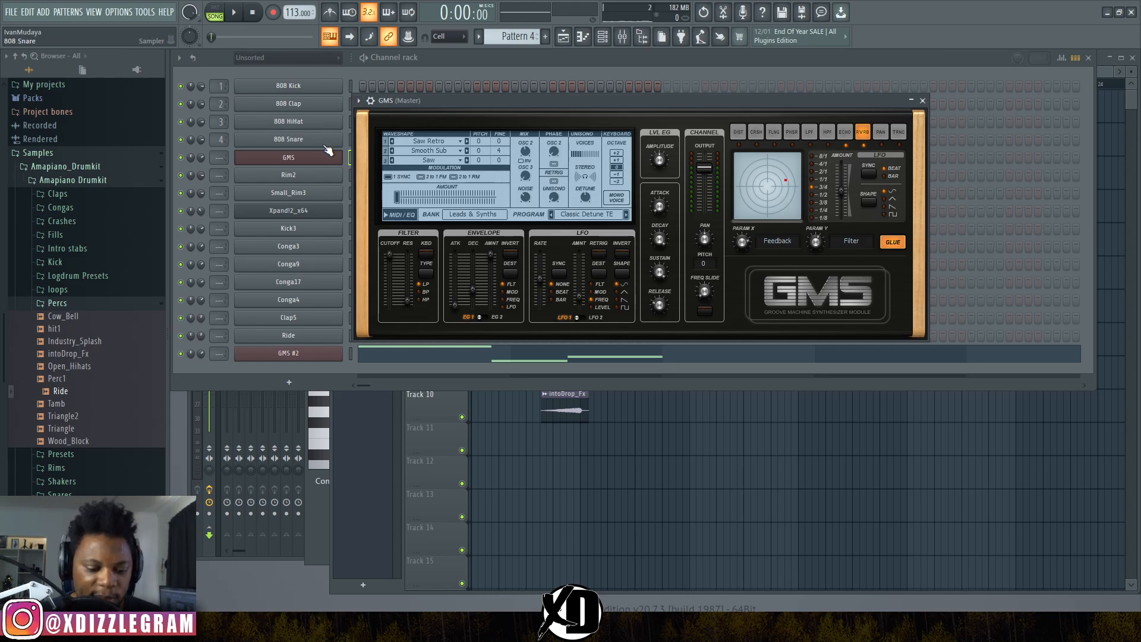
{"action": "key", "text": "h"}
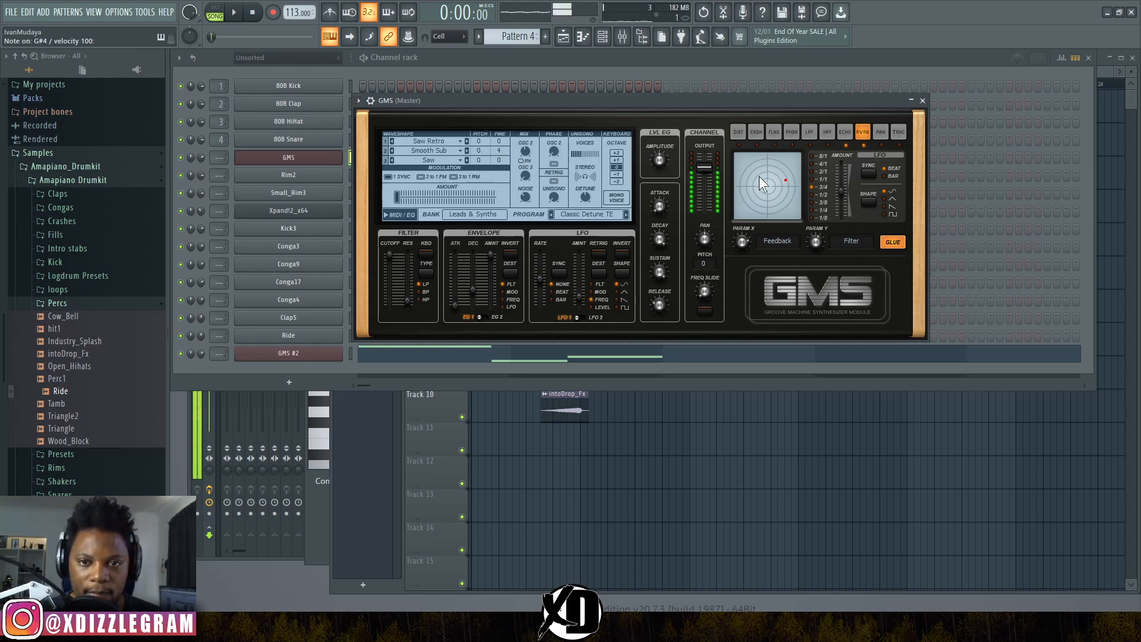
- Adjust the first GMS synth's unison stereo and unison voices, checking the sound against the arrangement
{"action": "key", "text": "space"}
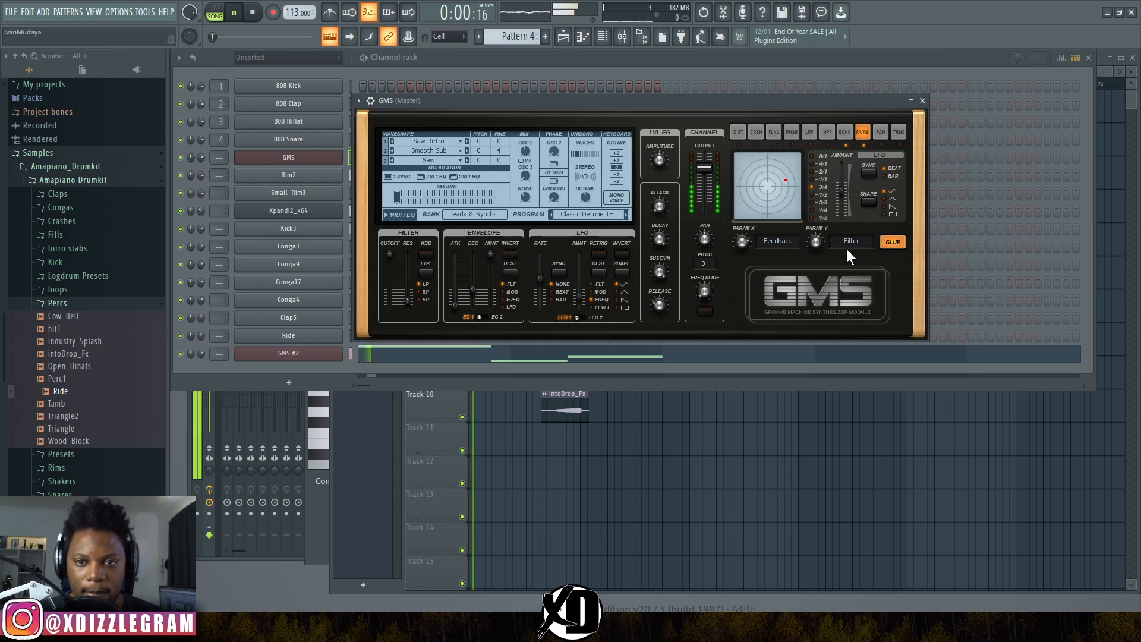
{"action": "key", "text": "space"}
{"action": "left_click_drag", "start_coordinate": [585, 178], "coordinate": [585, 177]}
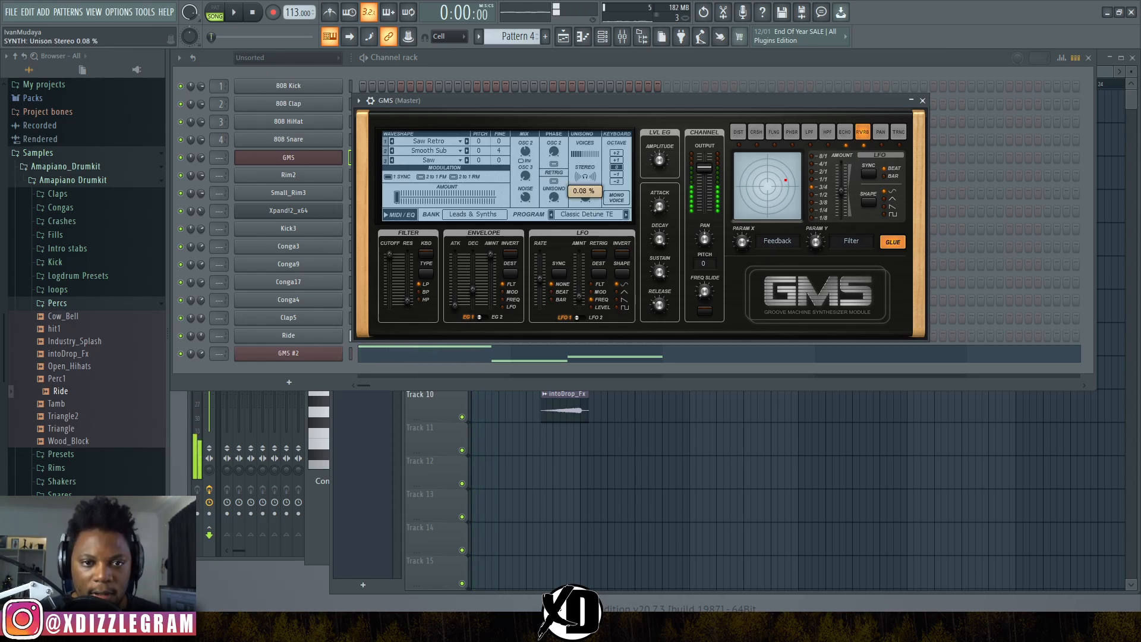
{"action": "key", "text": "space"}
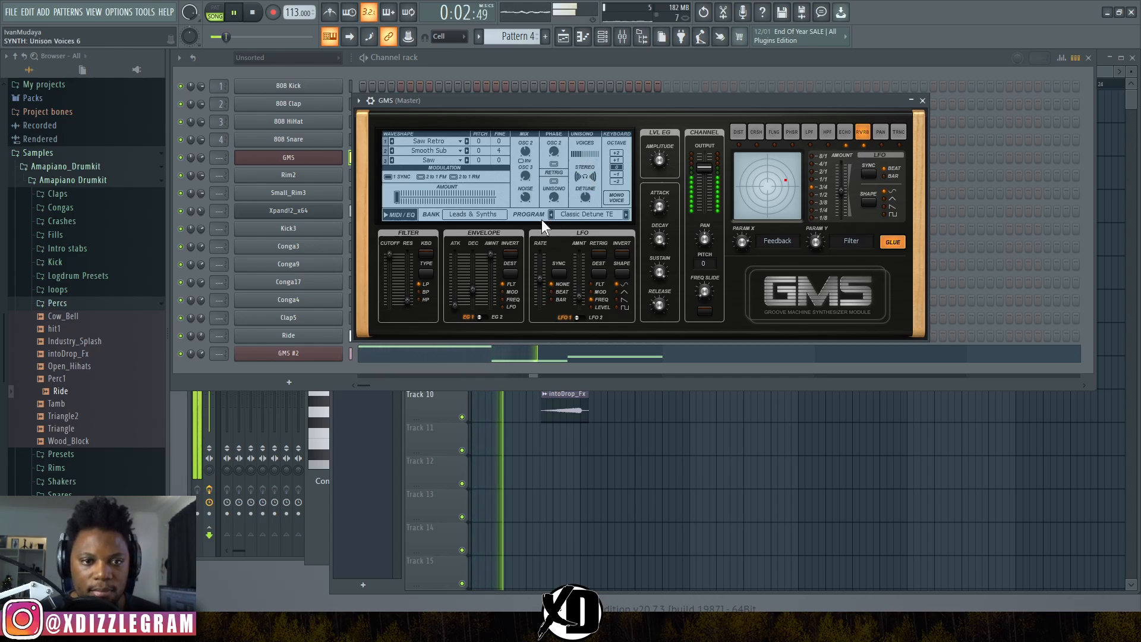
- Stop playback, lower the first GMS synth's filter cutoff towards its minimum and audition a G#4 note
{"action": "key", "text": "space"}
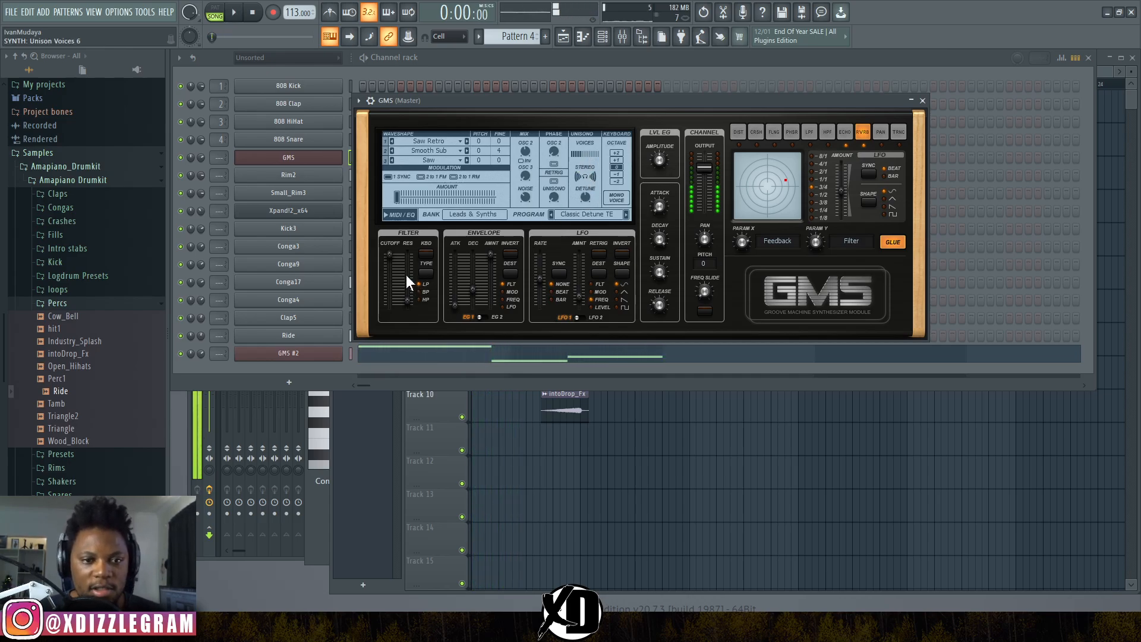
{"action": "left_click_drag", "start_coordinate": [389, 257], "coordinate": [389, 260]}
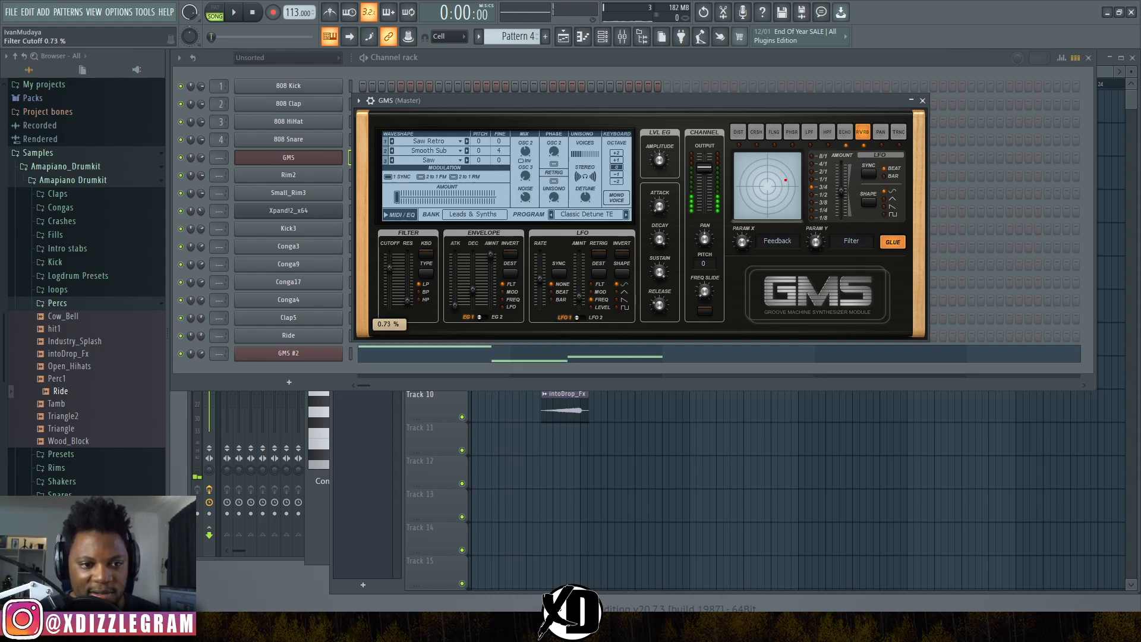
{"action": "left_click_drag", "start_coordinate": [394, 249], "coordinate": [391, 301]}
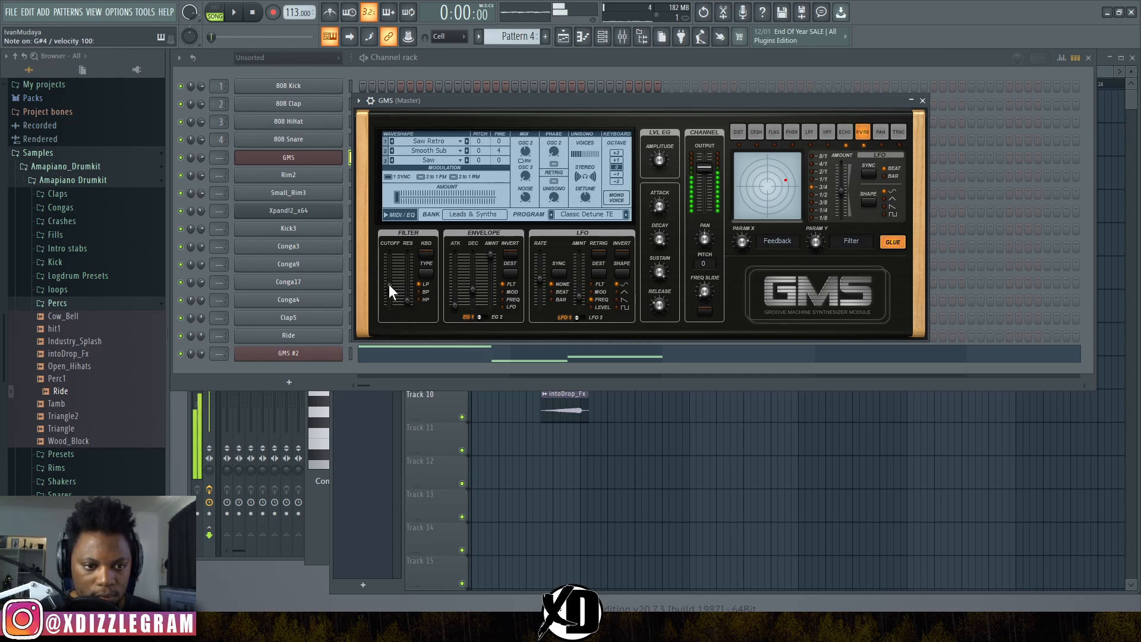
- Raise the first GMS synth's filter cutoff while checking it against the arrangement, and close the synth
{"action": "mouse_move", "coordinate": [404, 300]}
{"action": "left_mouse_down"}
{"action": "mouse_move", "coordinate": [408, 255]}
{"action": "mouse_move", "coordinate": [391, 296]}
{"action": "left_mouse_up"}
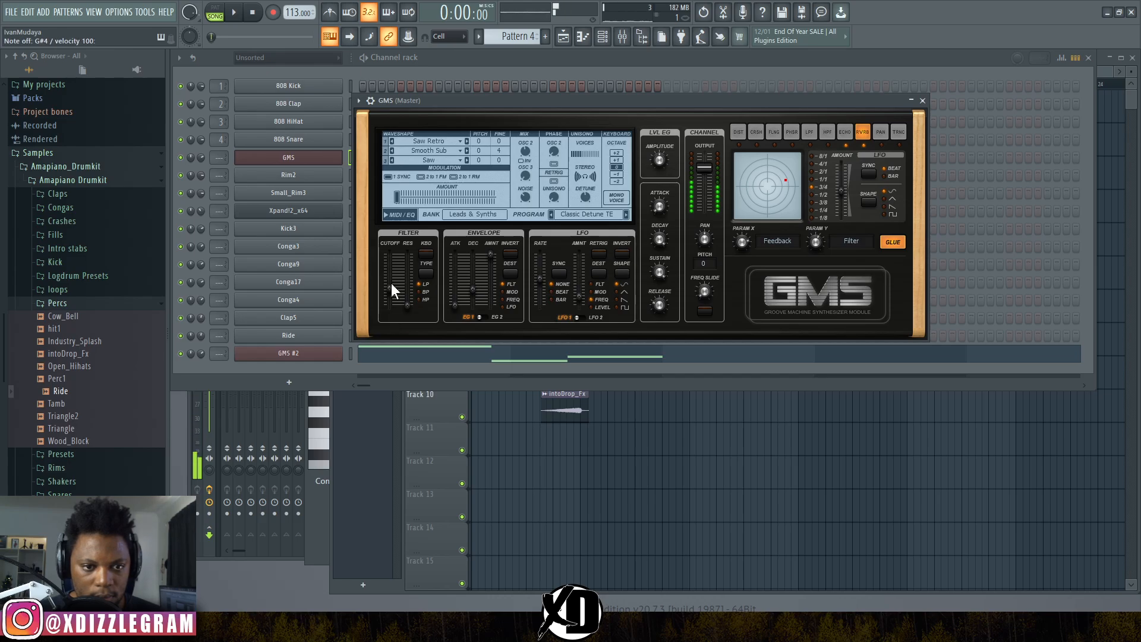
{"action": "key", "text": "space"}
{"action": "left_click_drag", "start_coordinate": [391, 283], "coordinate": [391, 277]}
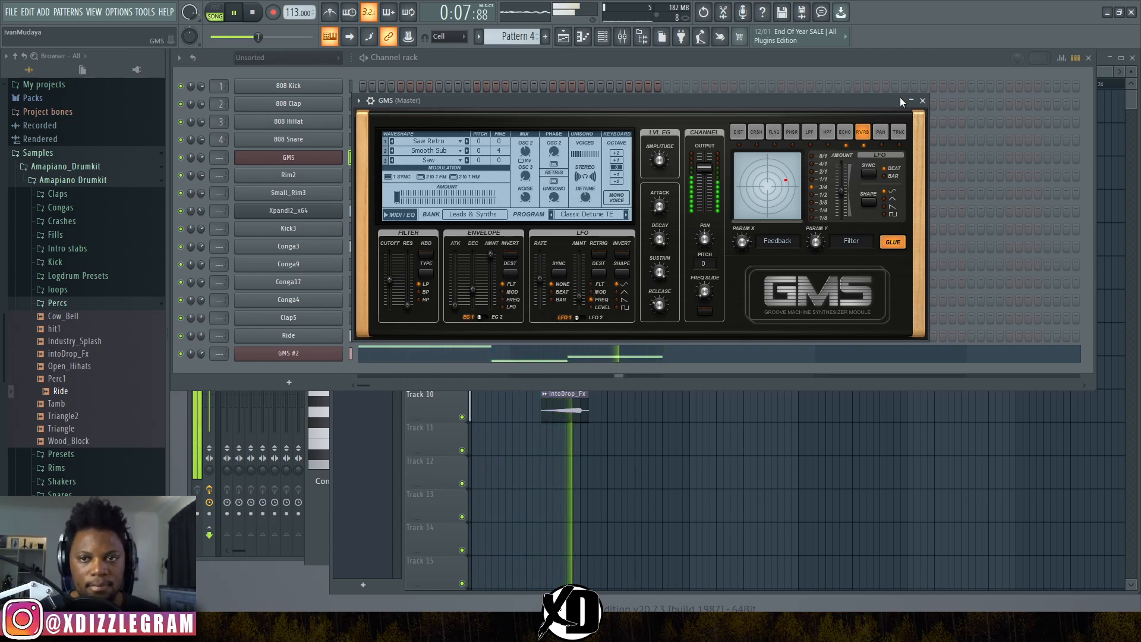
{"action": "left_click", "coordinate": [923, 101]}
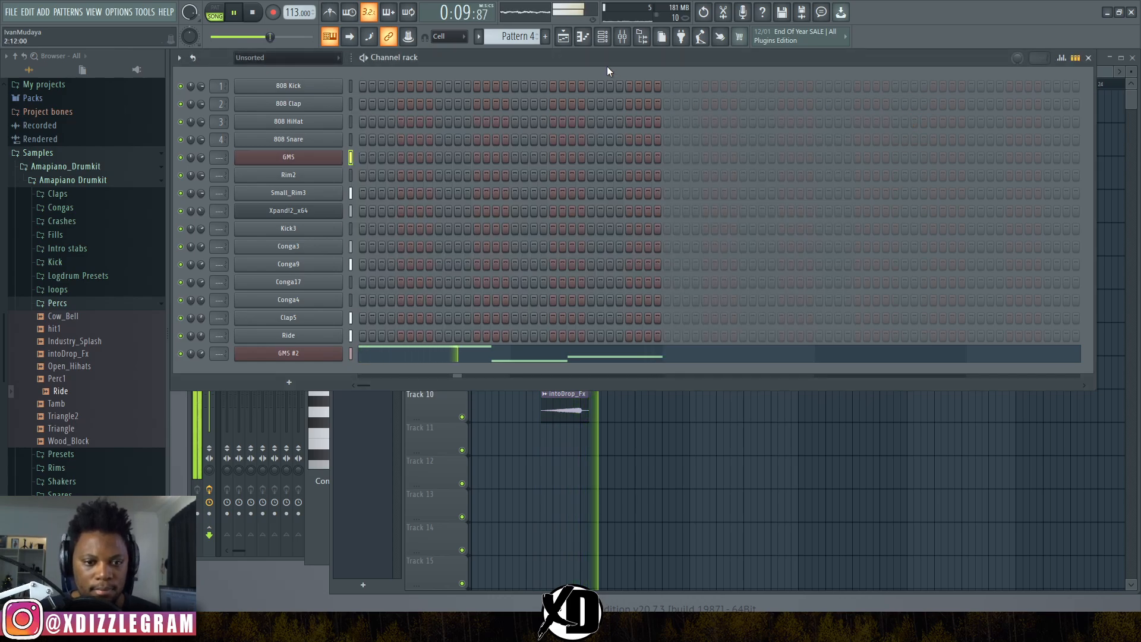
- Review the arrangement in the playlist during playback, return to the channel rack and stop playback
{"action": "left_click", "coordinate": [1107, 78]}
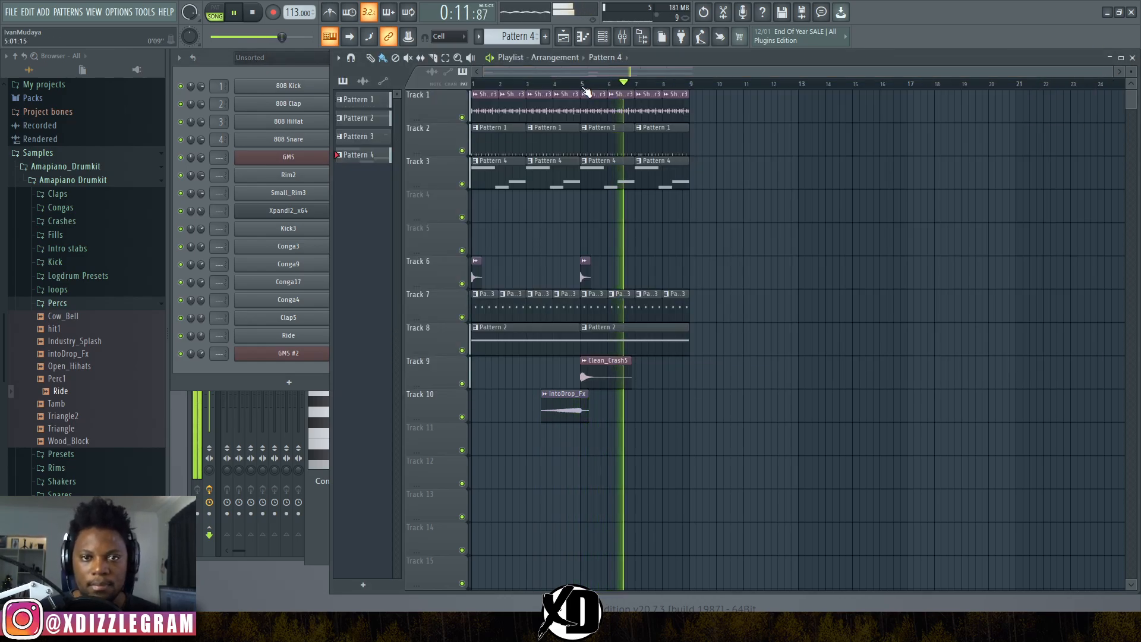
{"action": "scroll", "coordinate": [548, 87], "scroll_direction": "up", "scroll_amount": 3}
{"action": "left_click", "coordinate": [213, 58]}
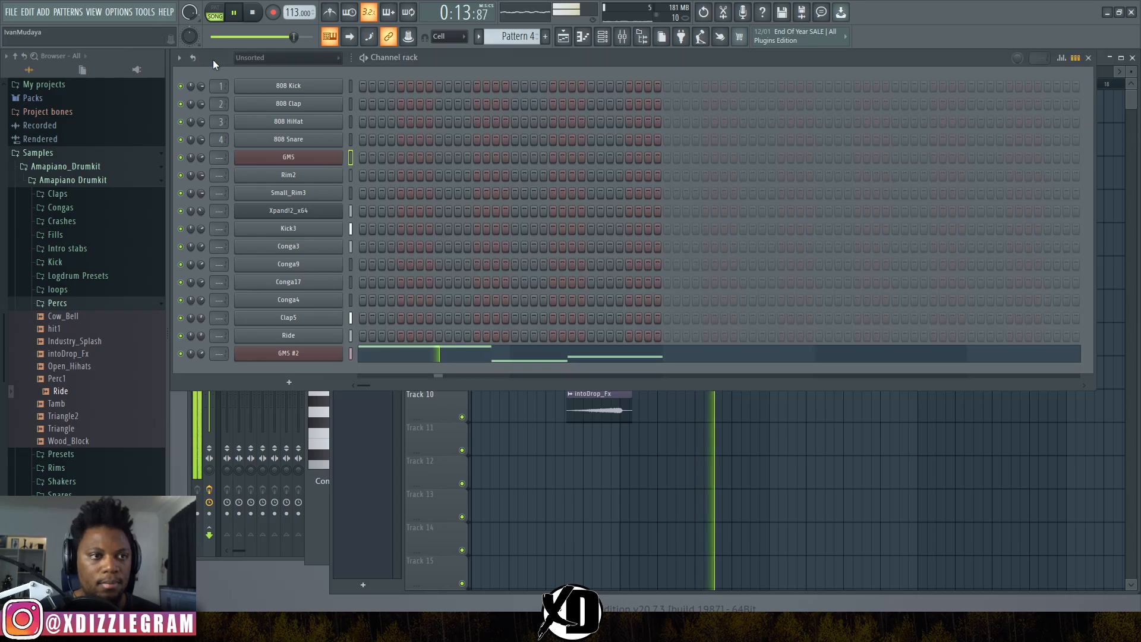
{"action": "key", "text": "space"}
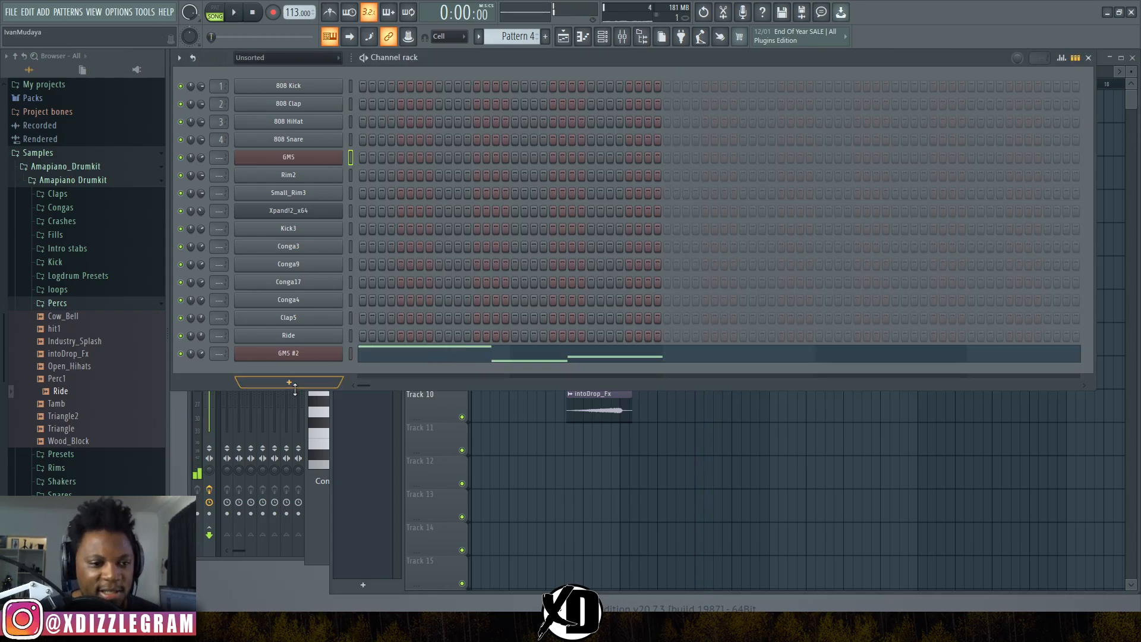
- Add a second Xpand!2 channel and load preset +03 Bright Trombone + Brass from the 18 Brass + Woodwind category
{"action": "left_click", "coordinate": [289, 383]}
{"action": "left_click", "coordinate": [272, 142]}
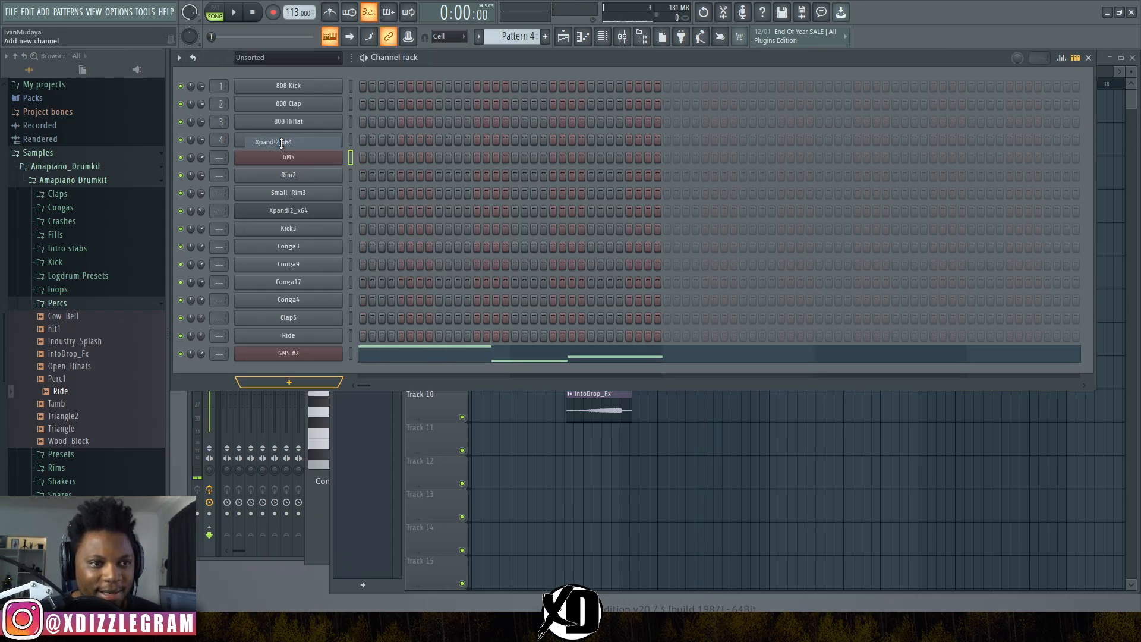
{"action": "left_click_drag", "start_coordinate": [496, 219], "coordinate": [611, 128]}
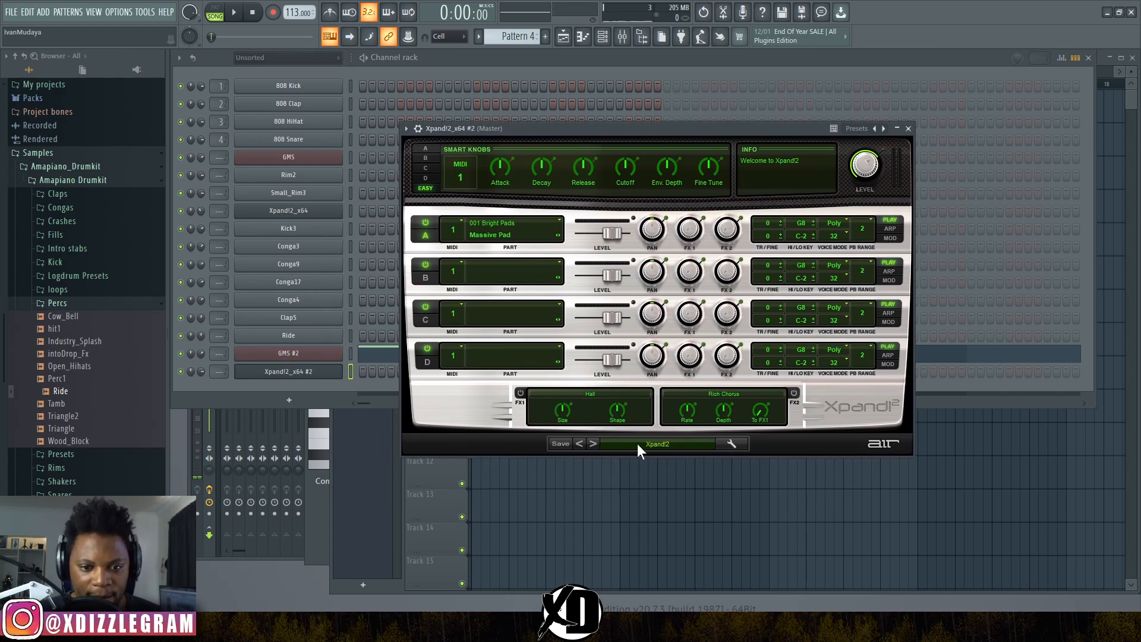
{"action": "left_click", "coordinate": [664, 445]}
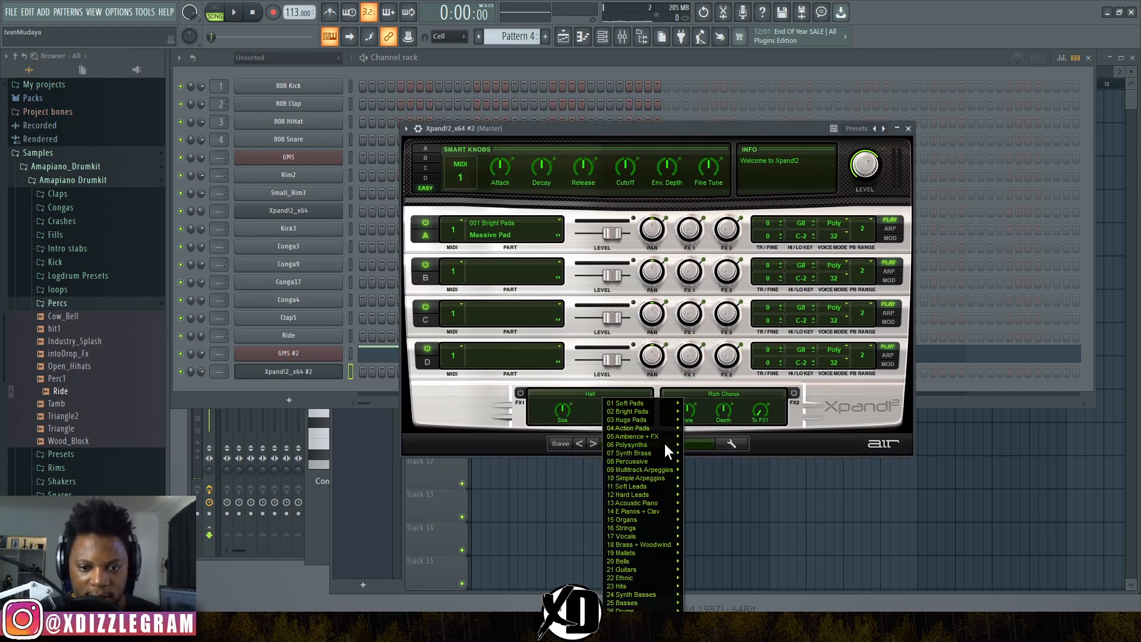
{"action": "mouse_move", "coordinate": [661, 537]}
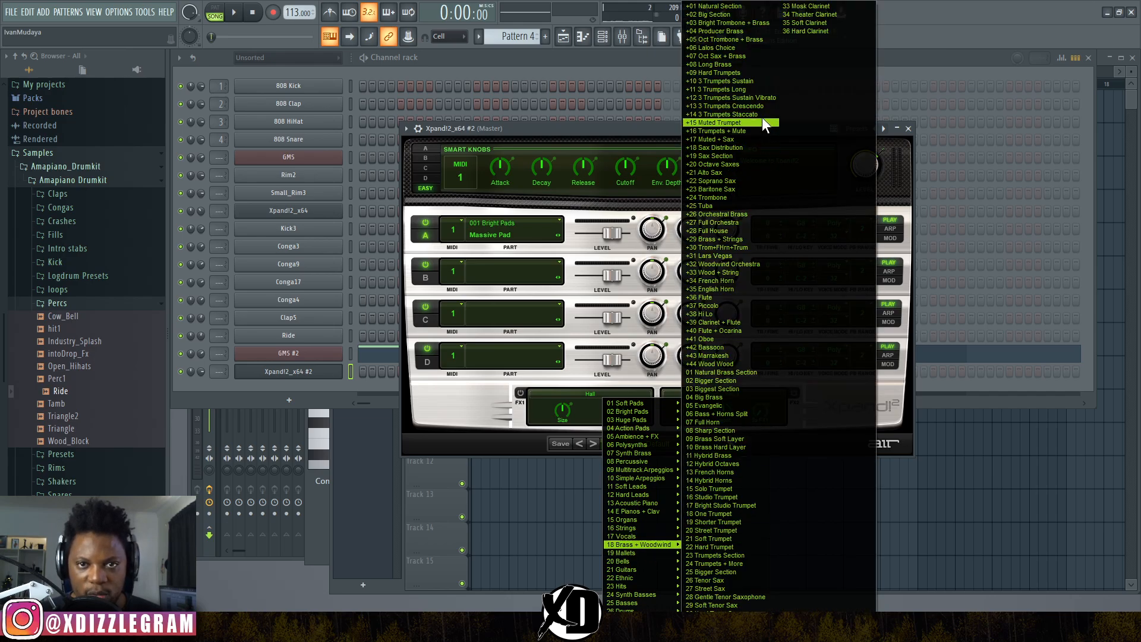
{"action": "left_click", "coordinate": [720, 22]}
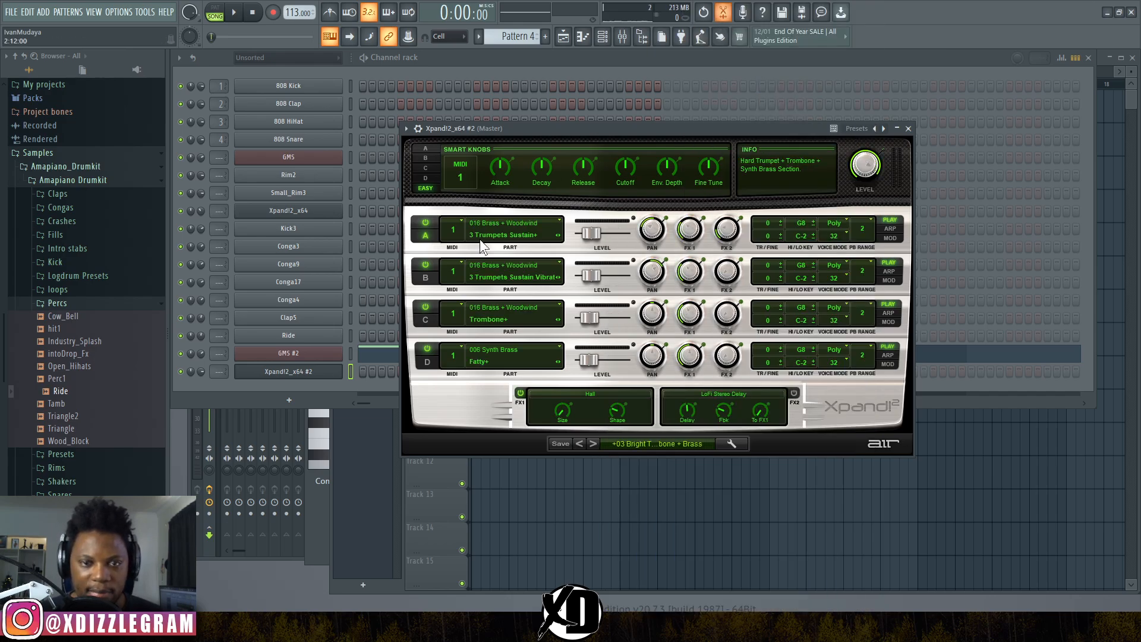
- Audition successive Brass + Woodwind presets with a G#4 note and select +36 Flute
{"action": "key", "text": "h"}
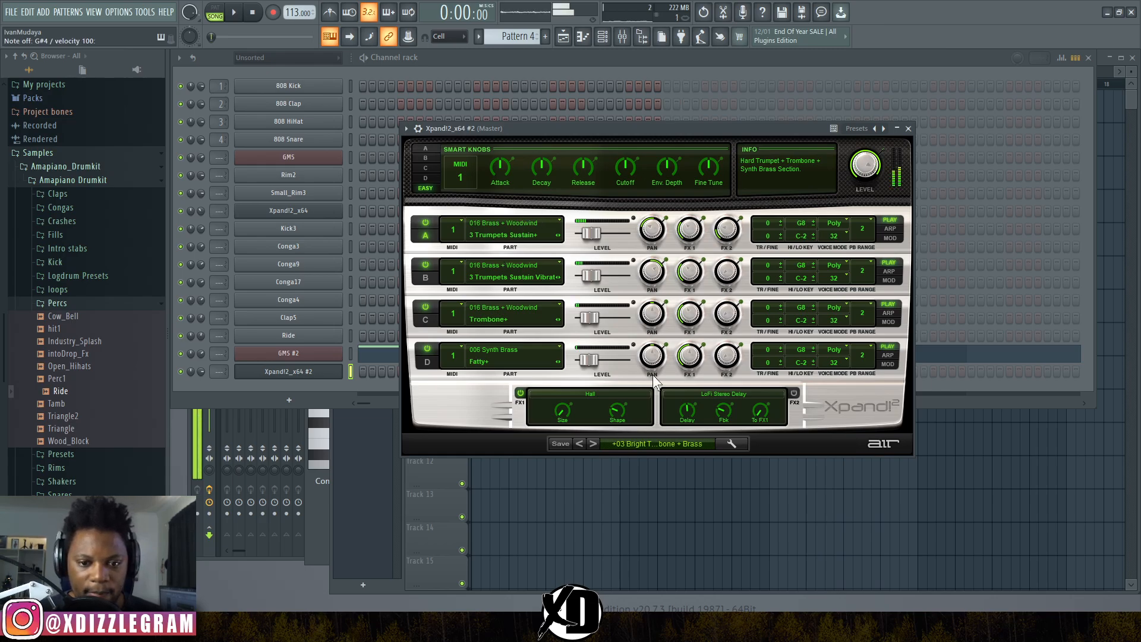
{"action": "left_click", "coordinate": [593, 442]}
{"action": "left_click", "coordinate": [593, 442]}
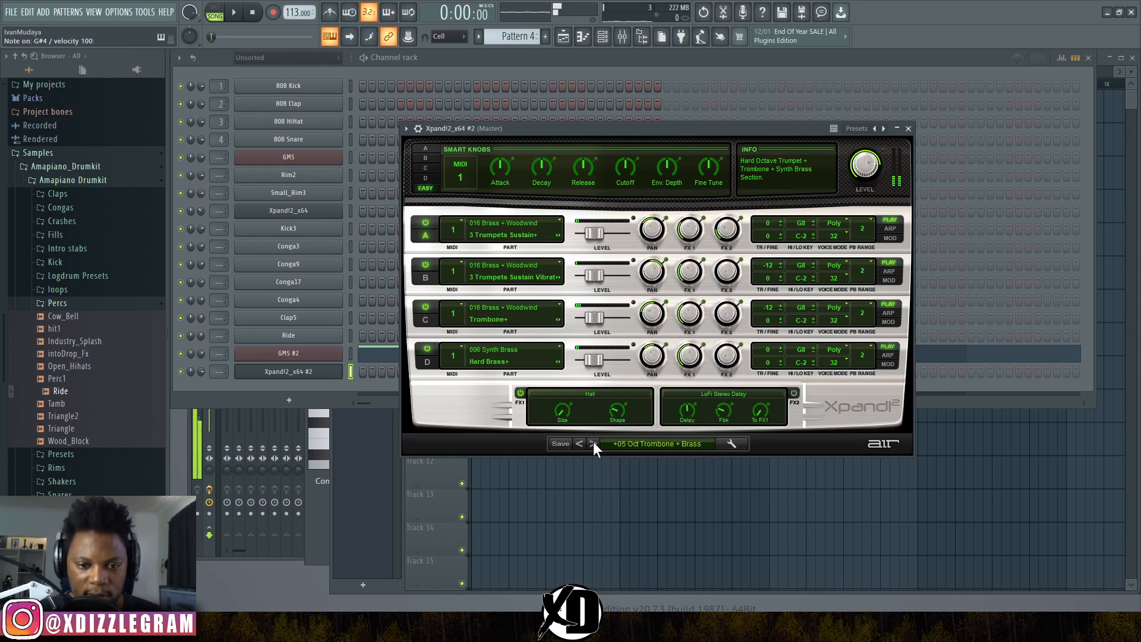
{"action": "left_click", "coordinate": [593, 442]}
{"action": "left_click", "coordinate": [593, 442]}
{"action": "left_click", "coordinate": [593, 442]}
{"action": "left_click", "coordinate": [593, 442]}
{"action": "left_click", "coordinate": [593, 442]}
{"action": "left_click", "coordinate": [593, 442]}
{"action": "left_click", "coordinate": [593, 442]}
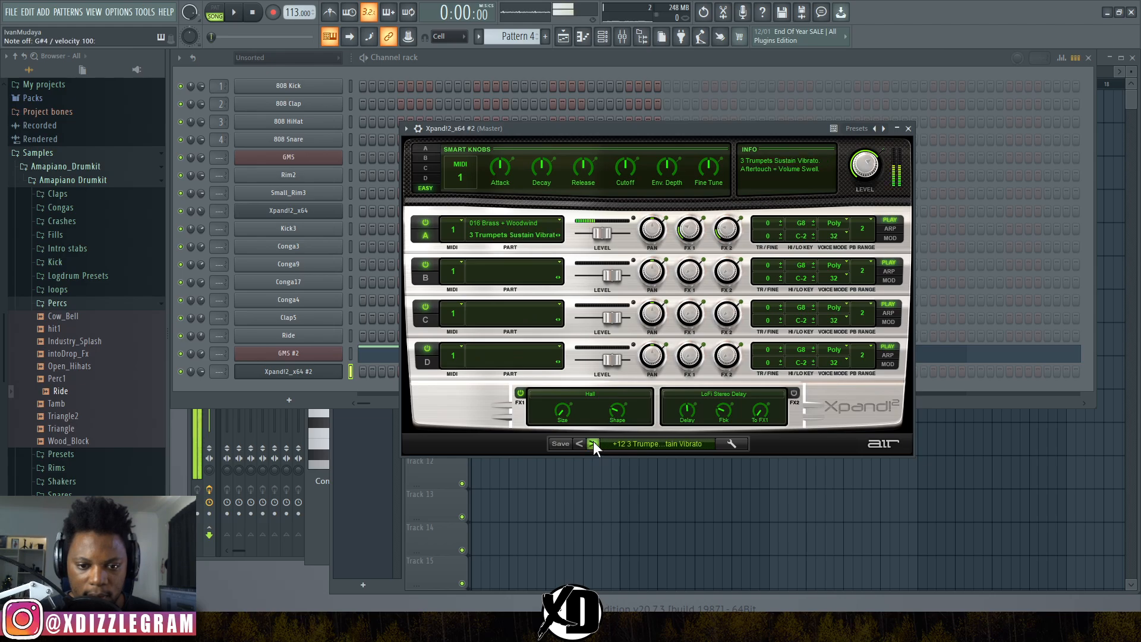
{"action": "left_click", "coordinate": [593, 442]}
{"action": "left_click", "coordinate": [593, 442]}
{"action": "left_click", "coordinate": [593, 442]}
{"action": "left_click", "coordinate": [593, 442]}
{"action": "left_click", "coordinate": [593, 442]}
{"action": "left_click", "coordinate": [593, 443]}
{"action": "left_click", "coordinate": [593, 442]}
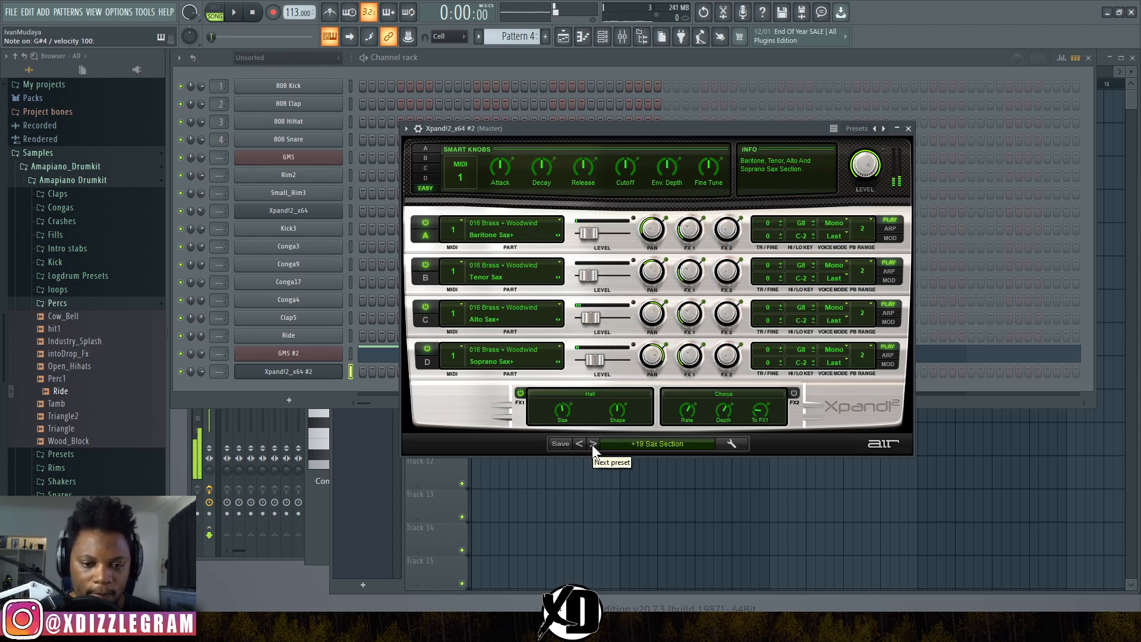
{"action": "left_click", "coordinate": [592, 443]}
{"action": "left_click", "coordinate": [593, 443]}
{"action": "left_click", "coordinate": [593, 443]}
{"action": "left_click", "coordinate": [593, 443]}
{"action": "left_click", "coordinate": [593, 443]}
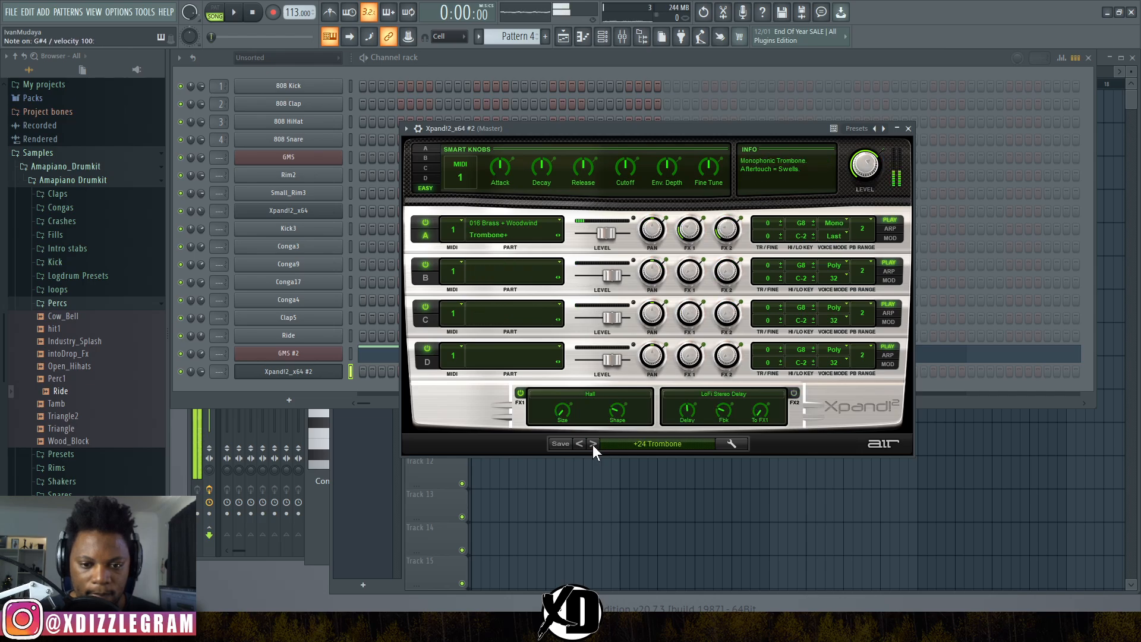
{"action": "left_click", "coordinate": [593, 443]}
{"action": "left_click", "coordinate": [593, 443]}
{"action": "left_click", "coordinate": [593, 444]}
{"action": "left_click", "coordinate": [593, 443]}
{"action": "left_click", "coordinate": [593, 444]}
{"action": "left_click", "coordinate": [593, 444]}
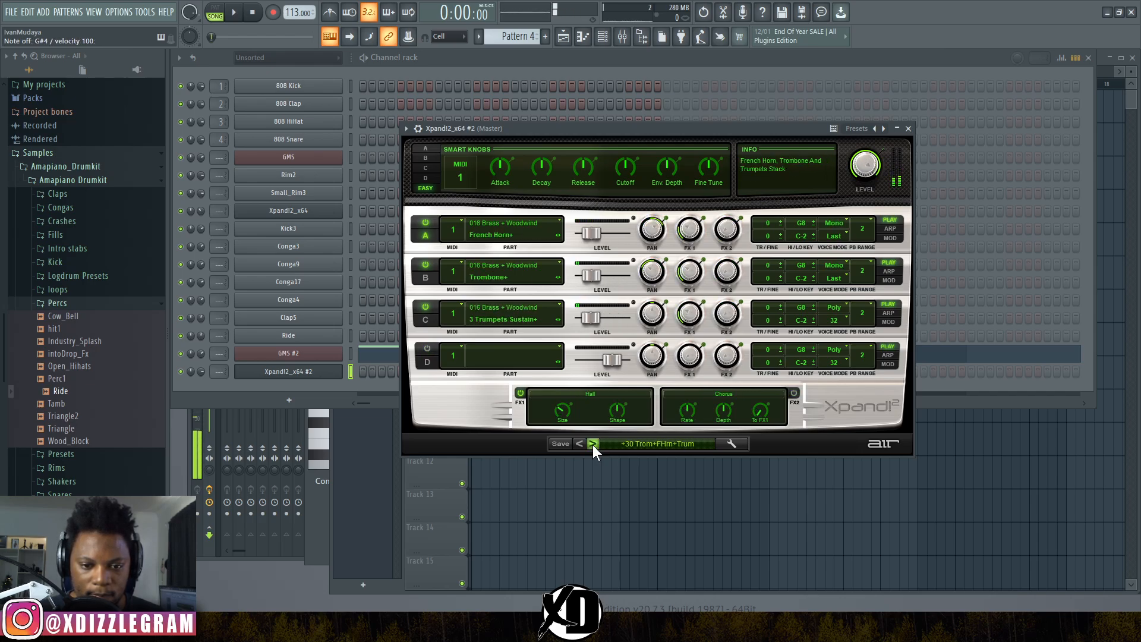
{"action": "left_click", "coordinate": [593, 444]}
{"action": "left_click", "coordinate": [593, 444]}
{"action": "left_click", "coordinate": [593, 444]}
{"action": "left_click", "coordinate": [593, 443]}
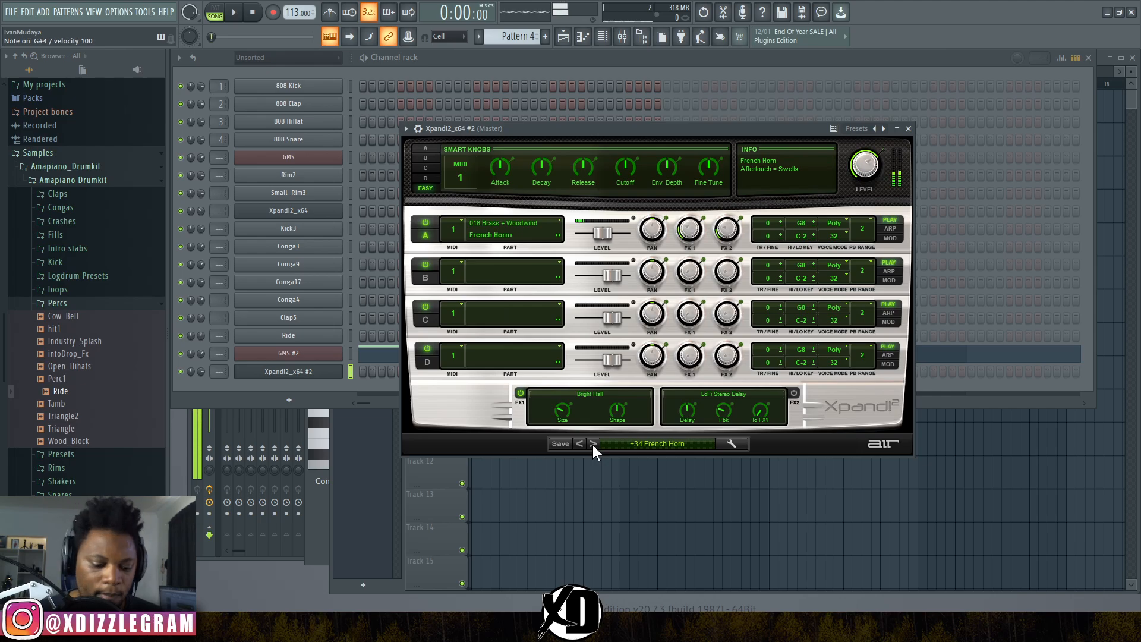
{"action": "left_click", "coordinate": [593, 443]}
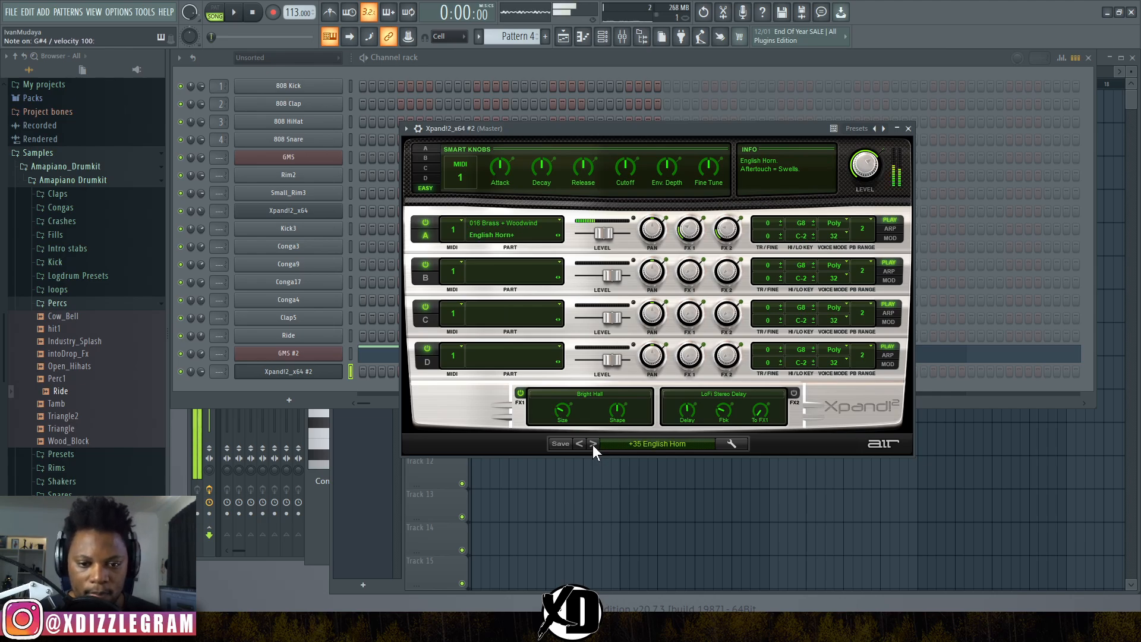
{"action": "left_click", "coordinate": [593, 443]}
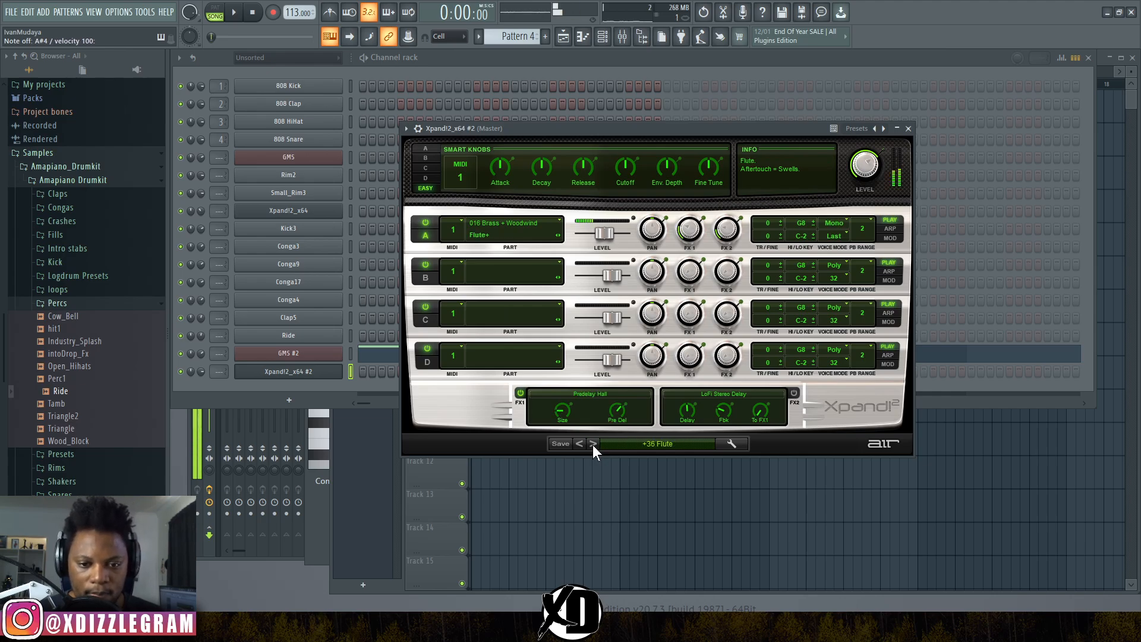
- Open the second Xpand!2 channel's piano roll in Pattern 4 and try a G#4 note against the arrangement
{"action": "right_click", "coordinate": [323, 373]}
{"action": "left_click", "coordinate": [361, 376]}
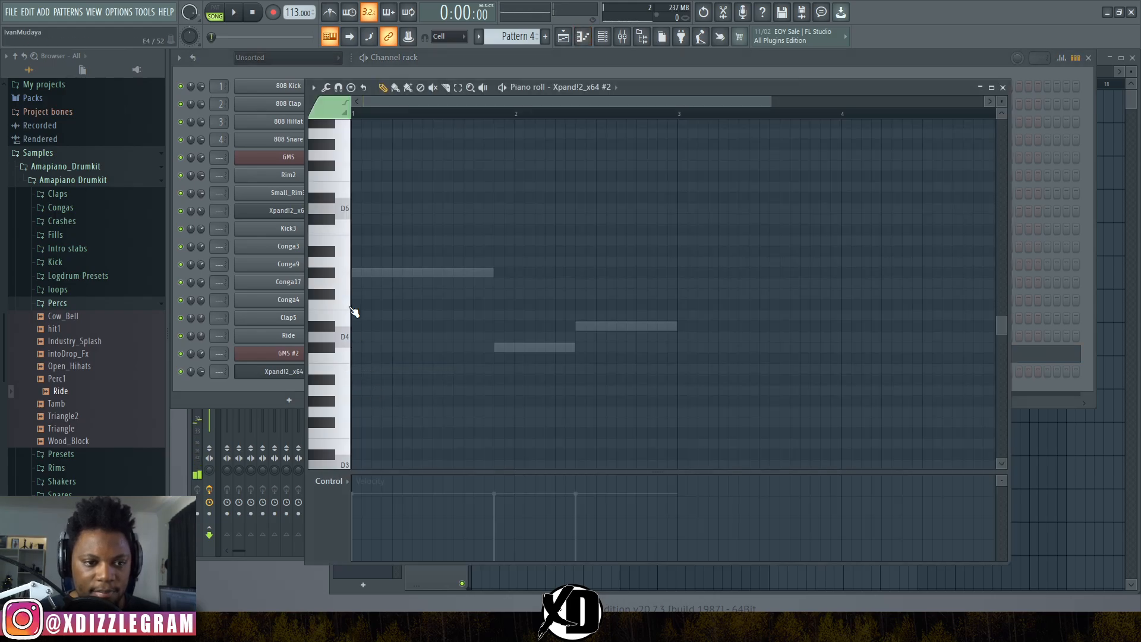
{"action": "key", "text": "space"}
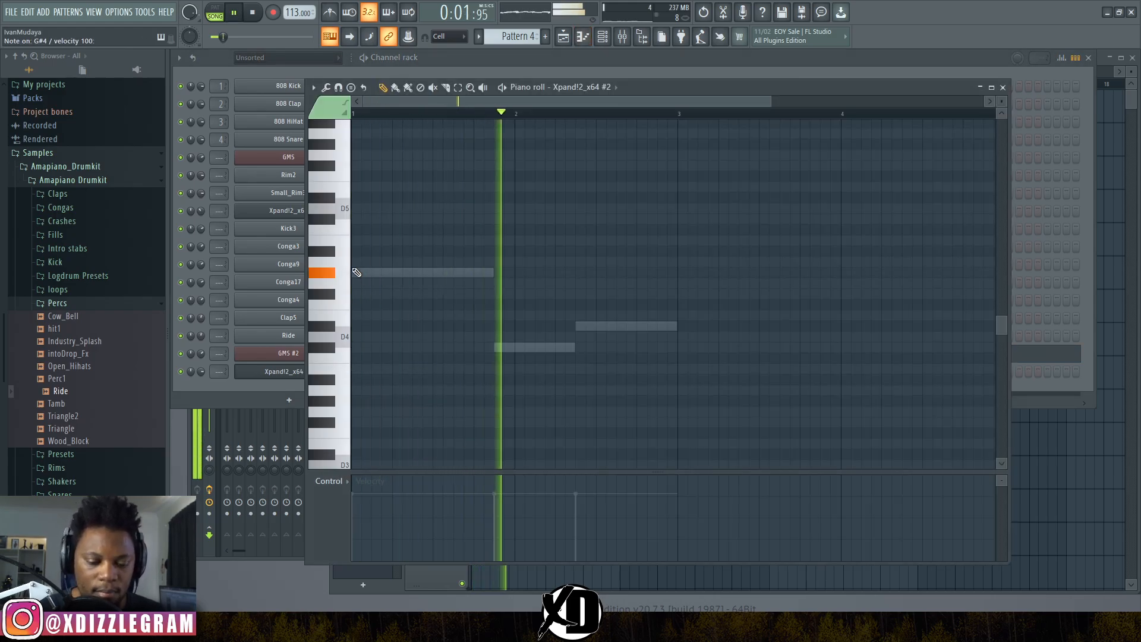
{"action": "key", "text": "space"}
- Set the typing keyboard's base note to C5 and audition a G#6 note
{"action": "right_click", "coordinate": [332, 38]}
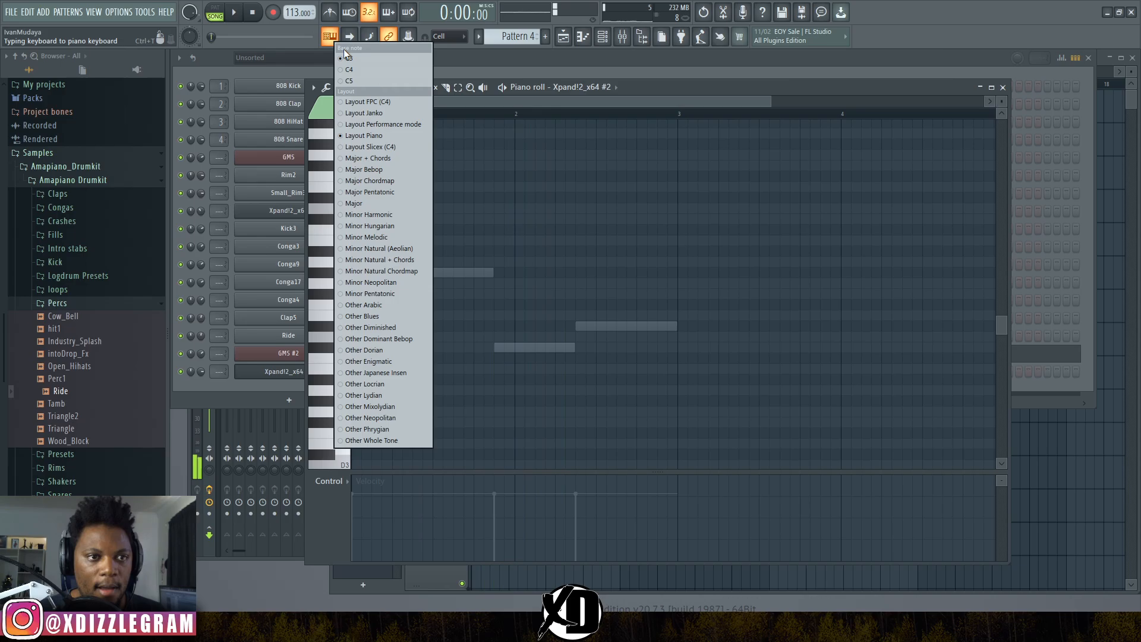
{"action": "left_click", "coordinate": [354, 80]}
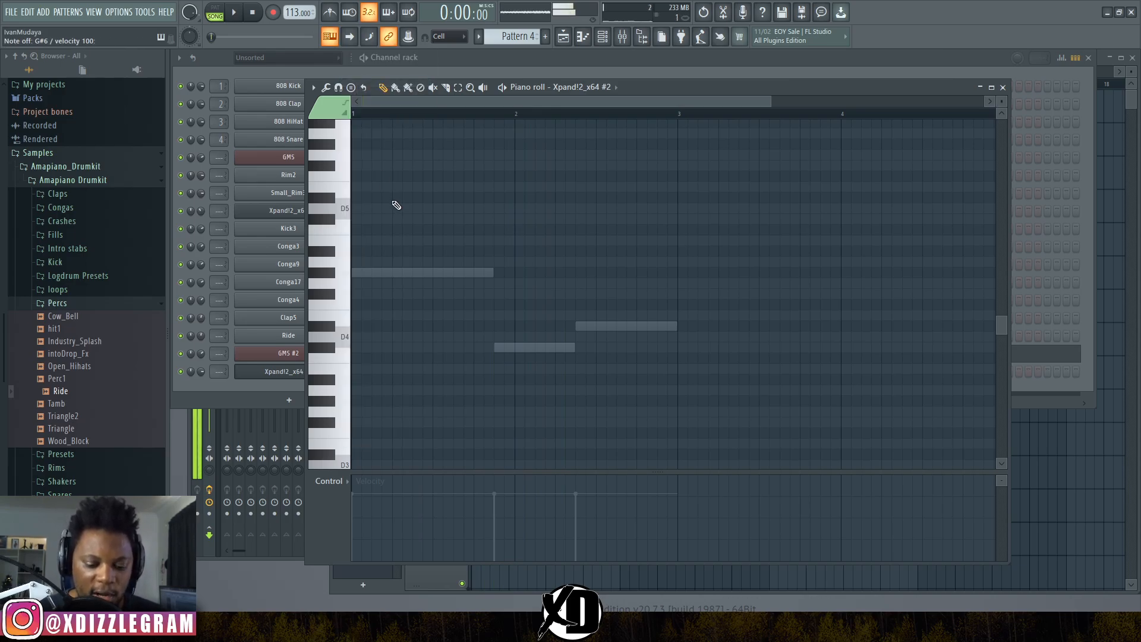
{"action": "key", "text": "6"}
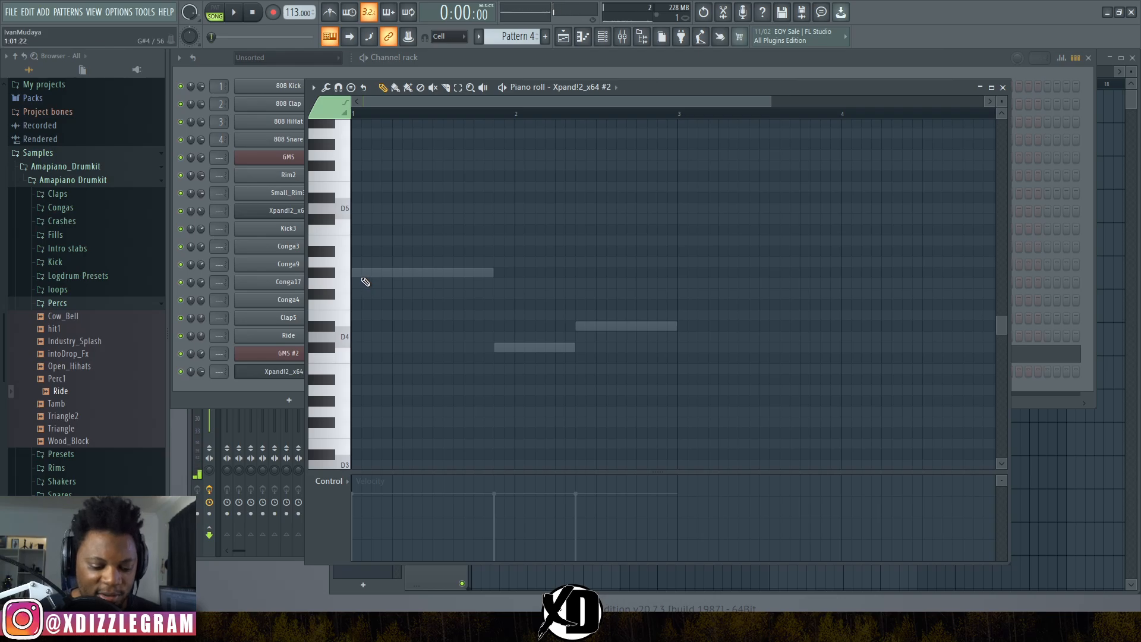
- Place one-step flute notes G#6 on step 3 and B6 on step 4 of bar 1, checking them in playback
{"action": "scroll", "coordinate": [372, 237], "scroll_direction": "up", "scroll_amount": 6}
{"action": "left_click", "coordinate": [376, 240]}
{"action": "key", "text": "space"}
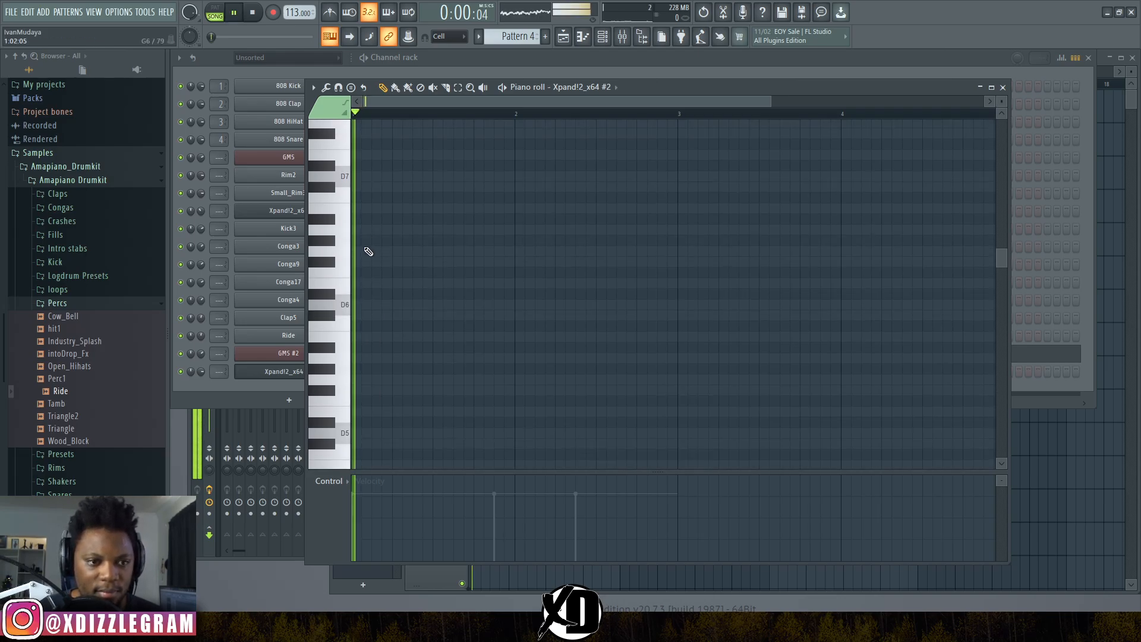
{"action": "key", "text": "space"}
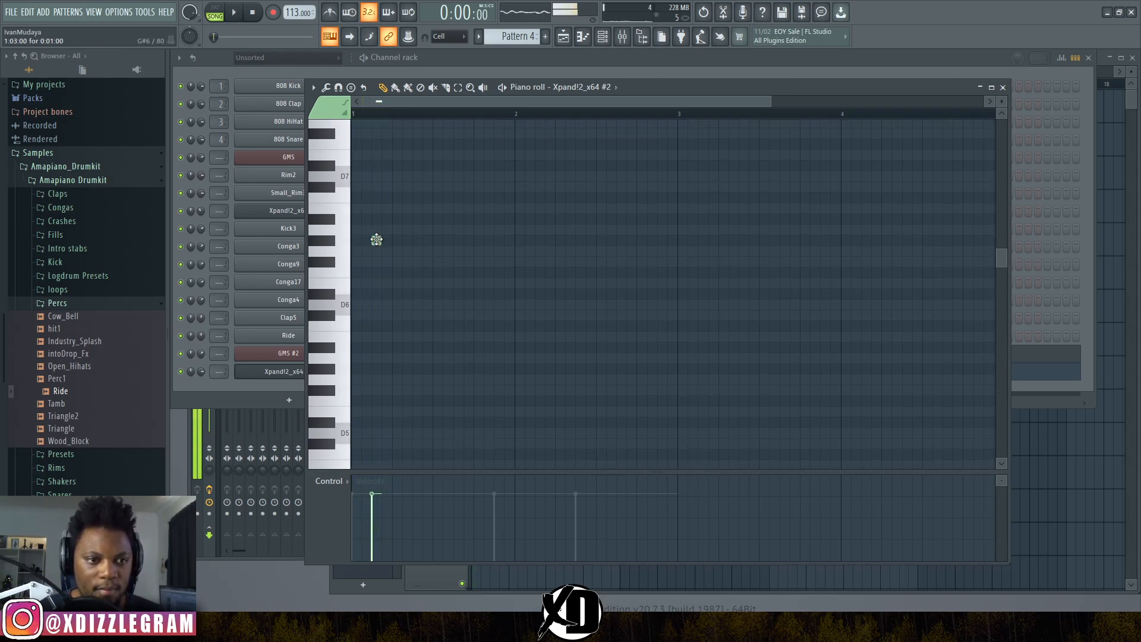
{"action": "key", "text": "space"}
{"action": "key", "text": "space"}
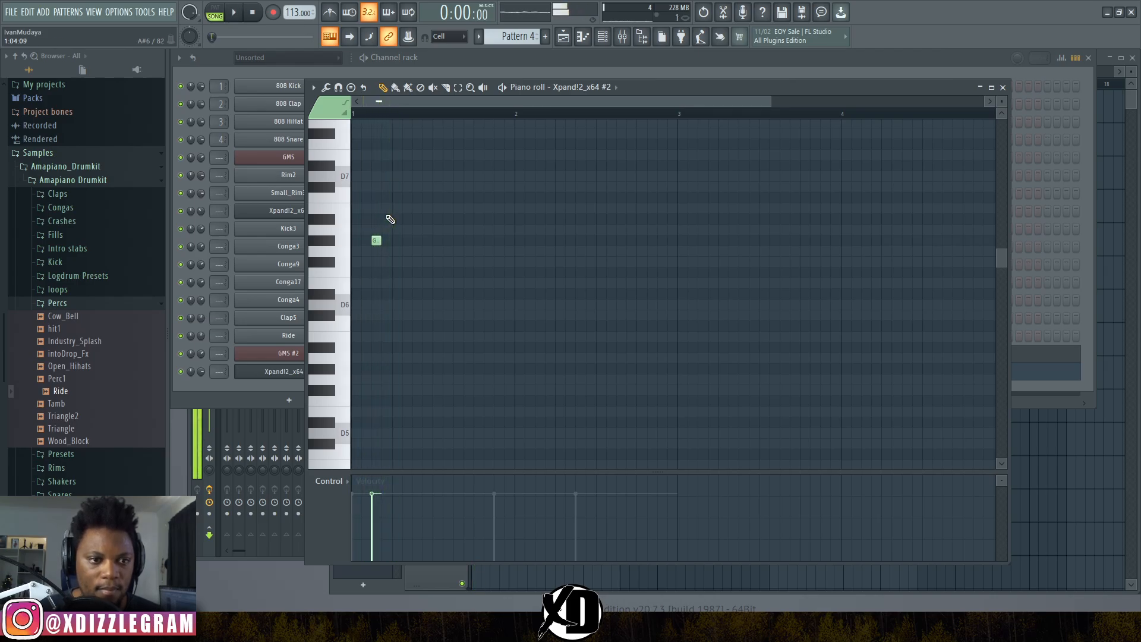
{"action": "left_click", "coordinate": [387, 209]}
{"action": "key", "text": "space"}
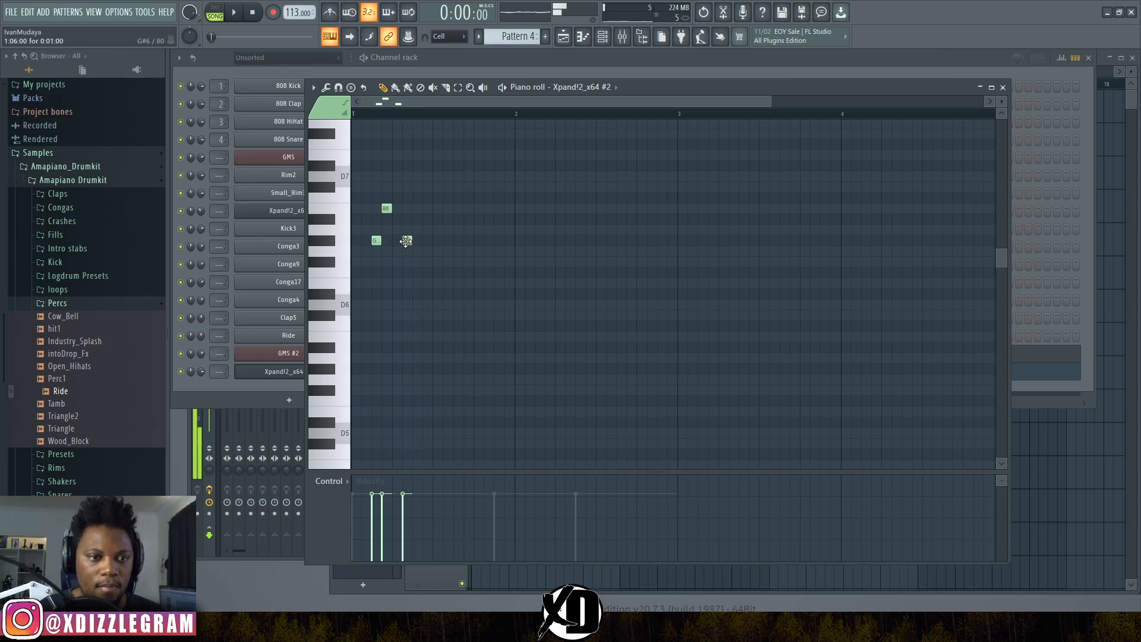
- Set the note on step 6 of bar 1 to A#6, add G#6 on step 7 and play the phrase
{"action": "left_click", "coordinate": [406, 230]}
{"action": "left_click_drag", "start_coordinate": [406, 231], "coordinate": [407, 220]}
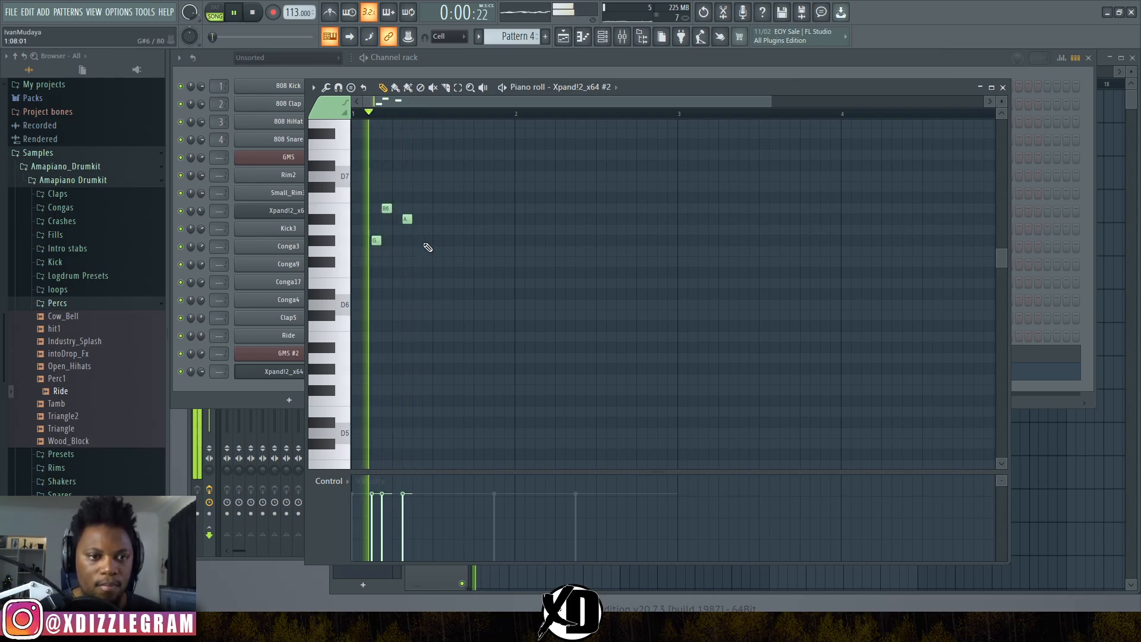
{"action": "left_click", "coordinate": [417, 241]}
{"action": "key", "text": "space"}
{"action": "key", "text": "space"}
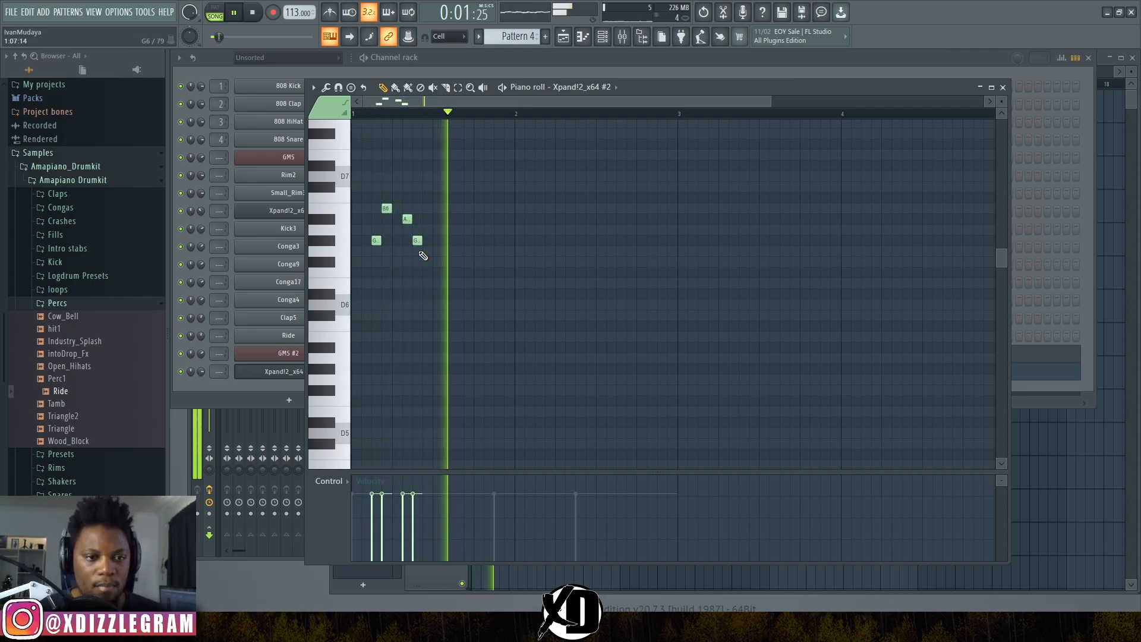
{"action": "key", "text": "space"}
- Duplicate the four-note flute phrase to start on step 11 of bar 1 and play it back
{"action": "left_click_drag", "start_coordinate": [430, 261], "coordinate": [362, 177]}
{"action": "left_click_drag", "start_coordinate": [376, 241], "coordinate": [455, 246]}
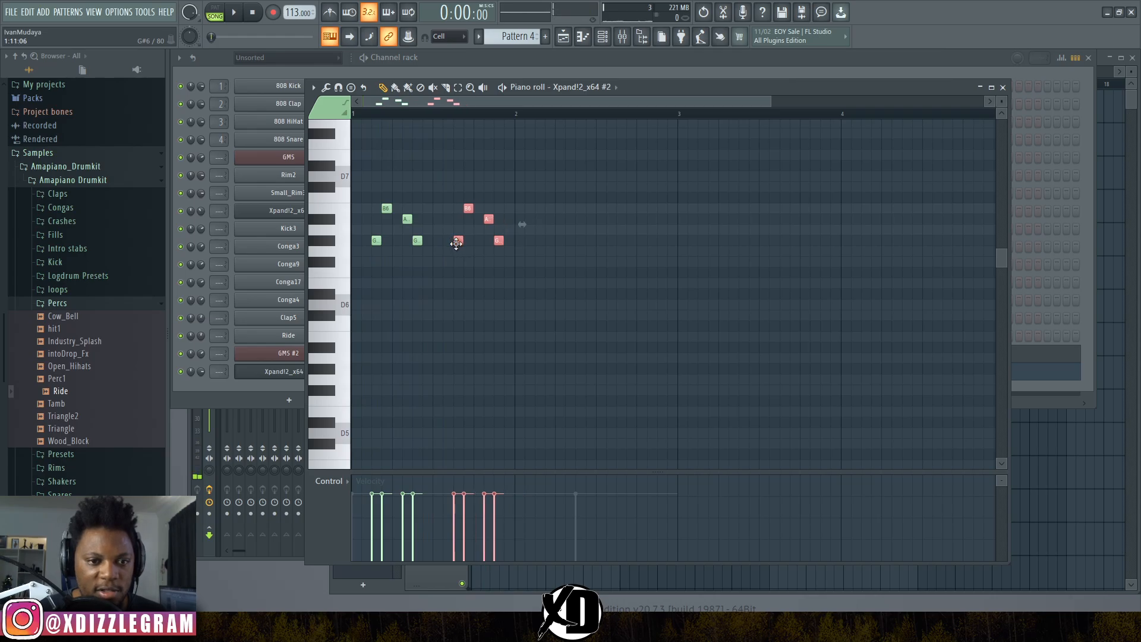
{"action": "key", "text": "space"}
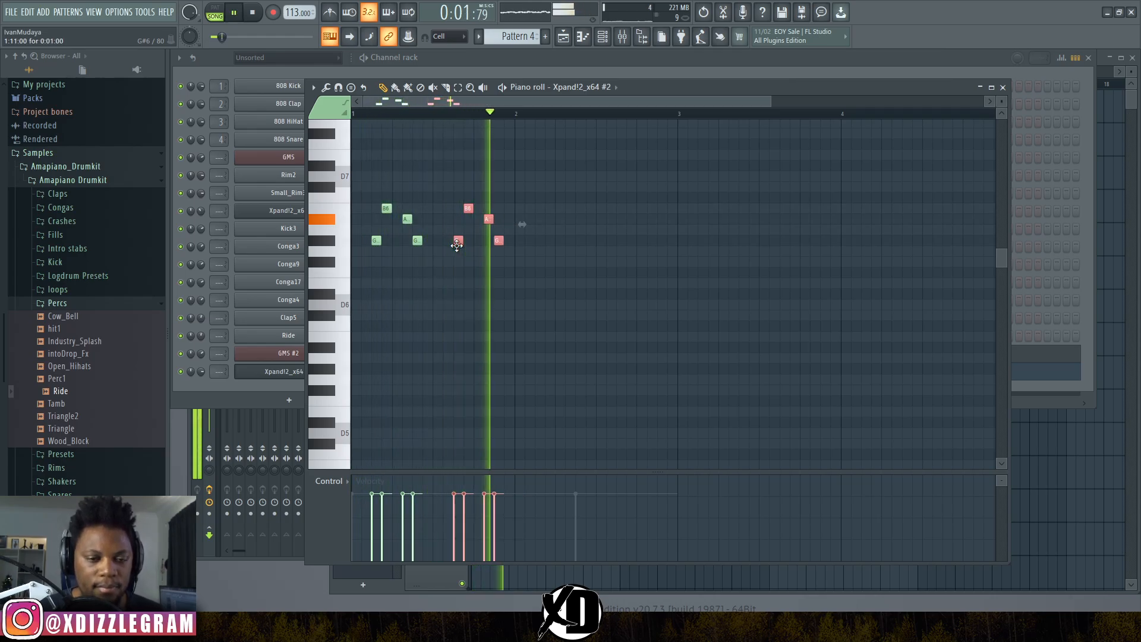
- Duplicate all eight flute notes into bar 2, play the arrangement and bring the channel rack to the front
{"action": "key", "text": "space"}
{"action": "left_click_drag", "start_coordinate": [536, 277], "coordinate": [365, 202]}
{"action": "left_click_drag", "start_coordinate": [376, 241], "coordinate": [539, 244]}
{"action": "key", "text": "space"}
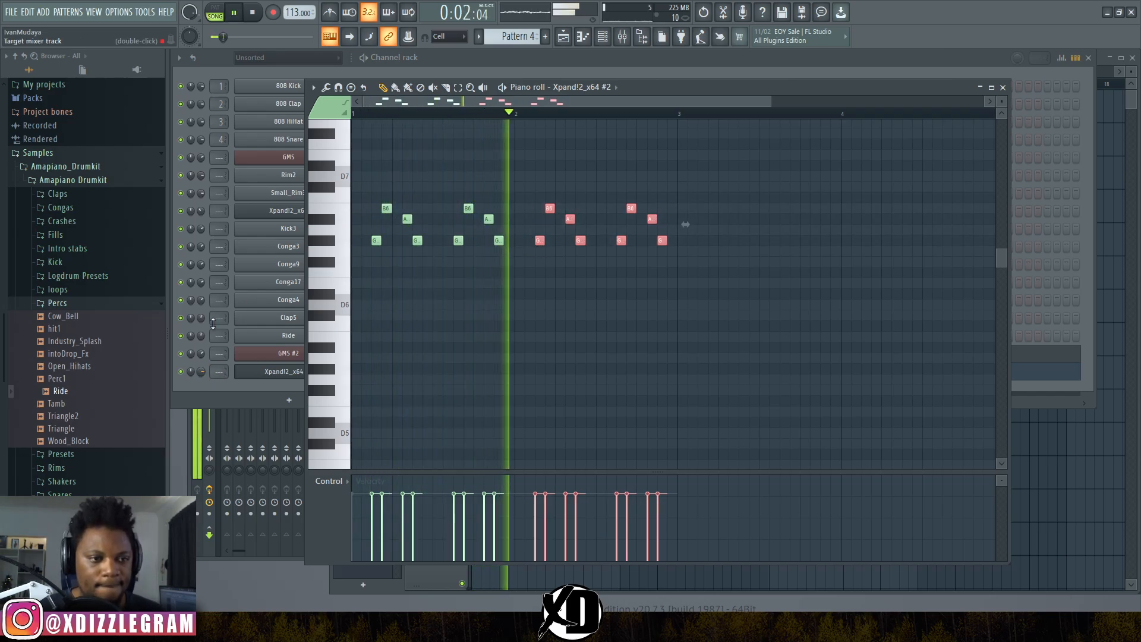
{"action": "left_click", "coordinate": [461, 63]}
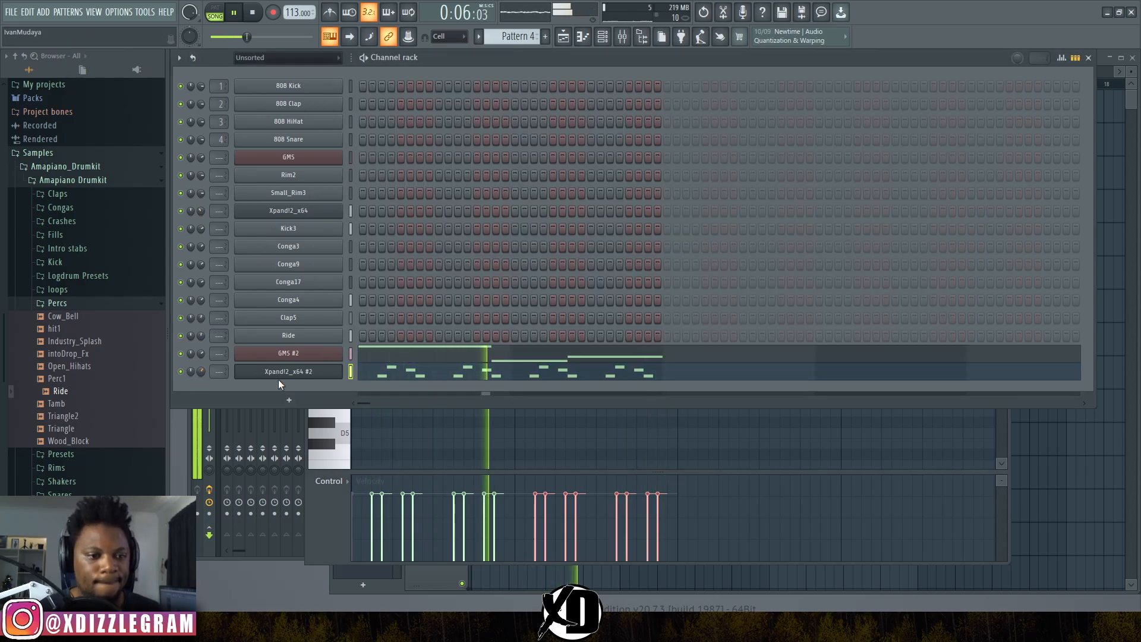
- Raise the FX 1 send of part A in the Xpand!2_x64 #2 flute to -6.0 dB and play the arrangement
{"action": "left_click", "coordinate": [327, 371]}
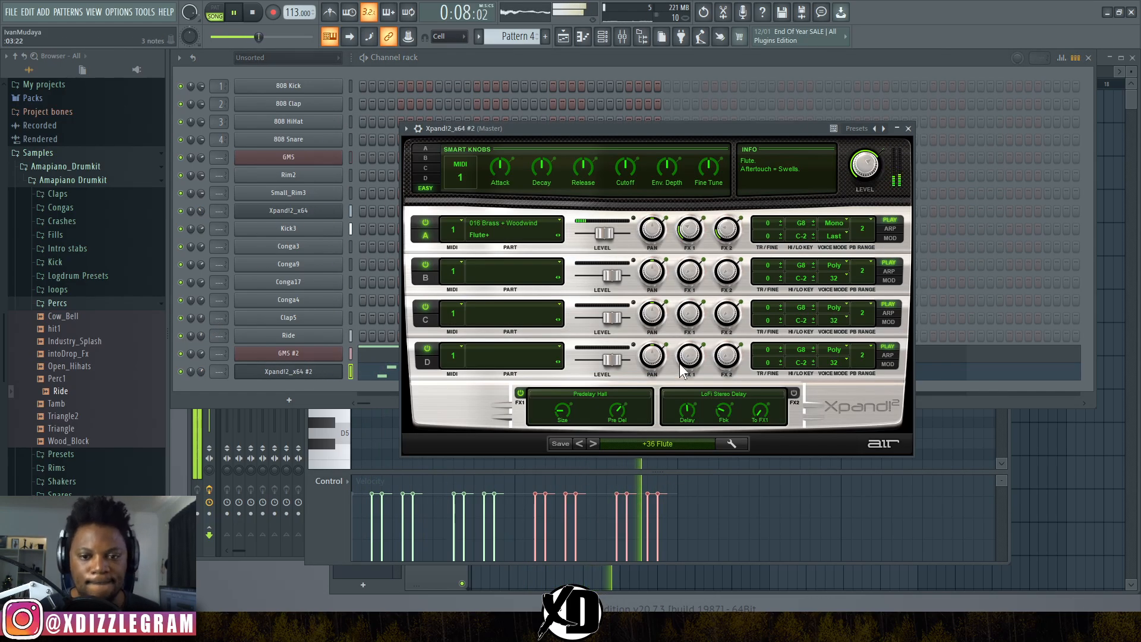
{"action": "key", "text": "space"}
{"action": "left_click_drag", "start_coordinate": [676, 124], "coordinate": [677, 67]}
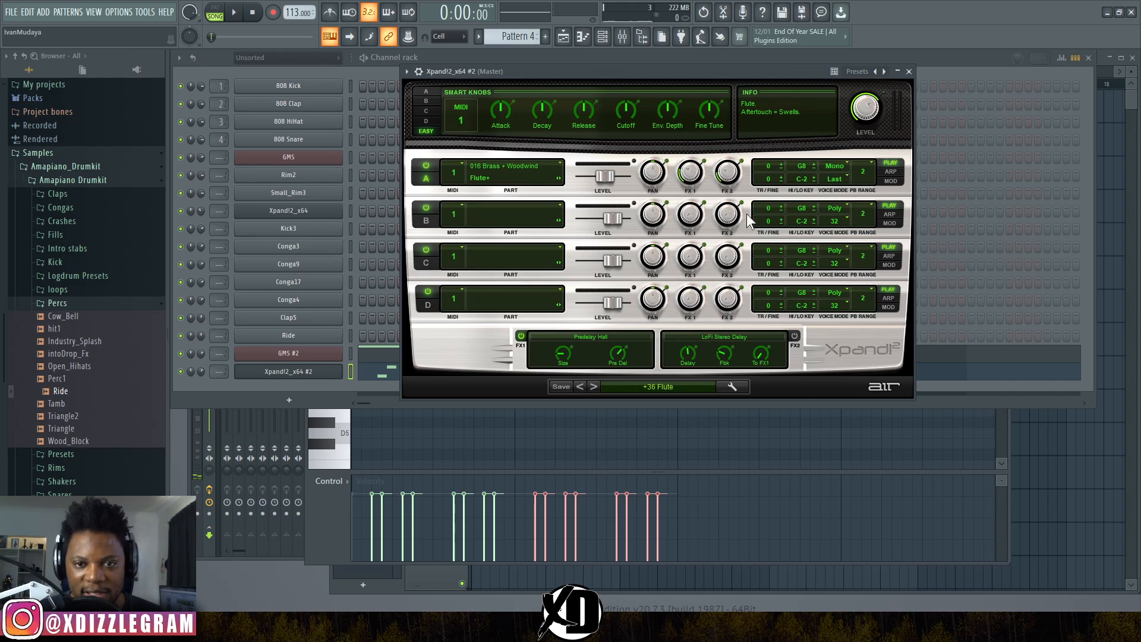
{"action": "left_click_drag", "start_coordinate": [737, 175], "coordinate": [731, 142]}
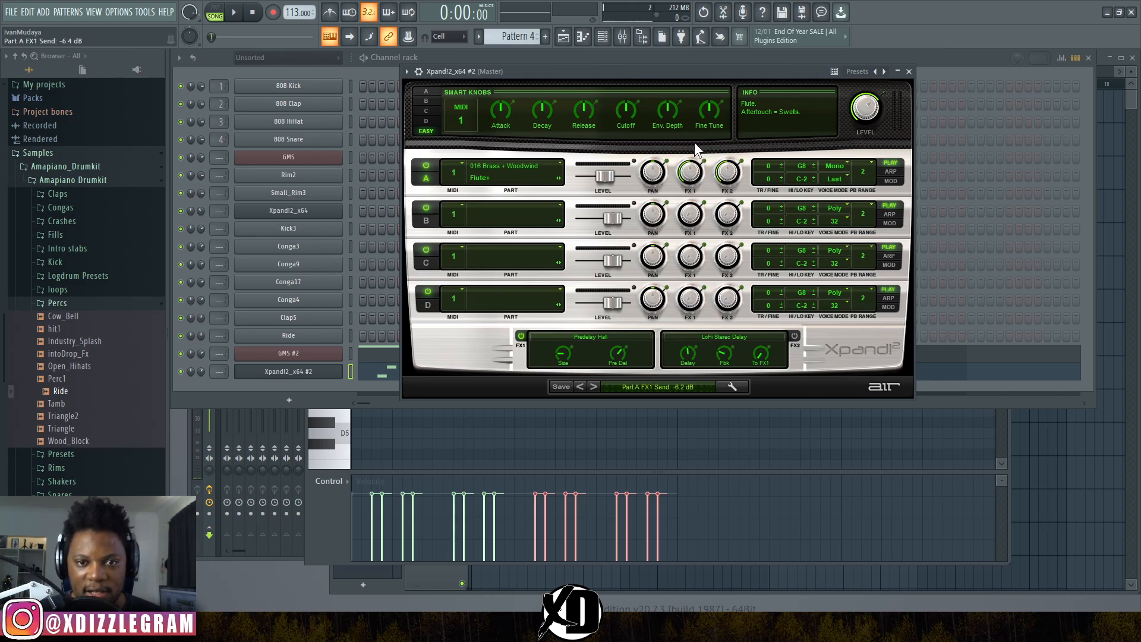
{"action": "key", "text": "space"}
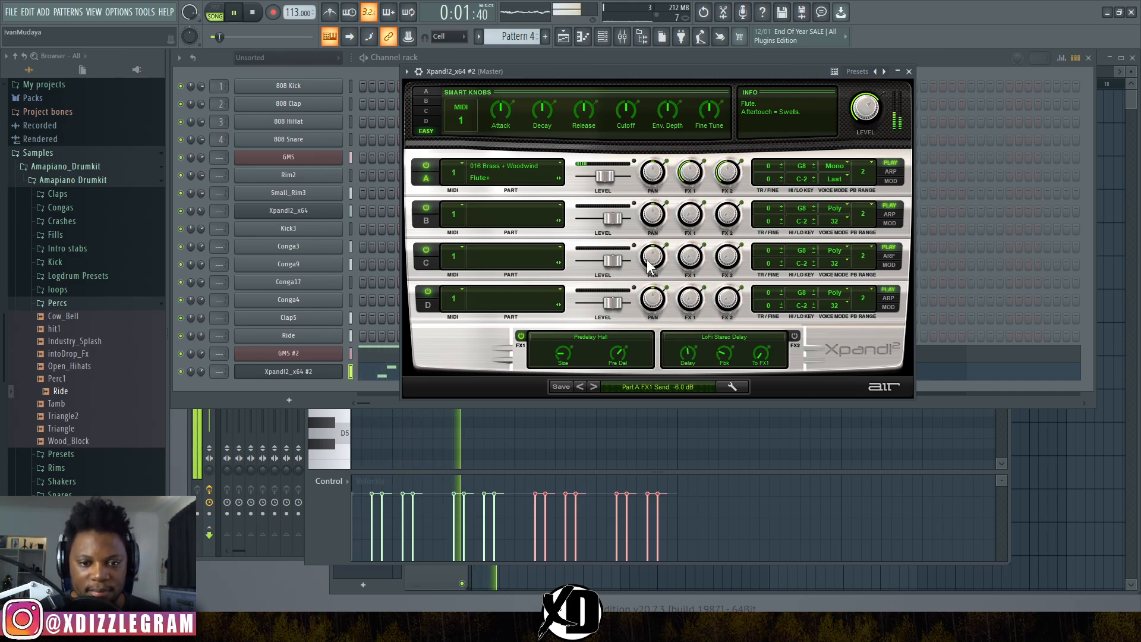
{"action": "left_click", "coordinate": [601, 55]}
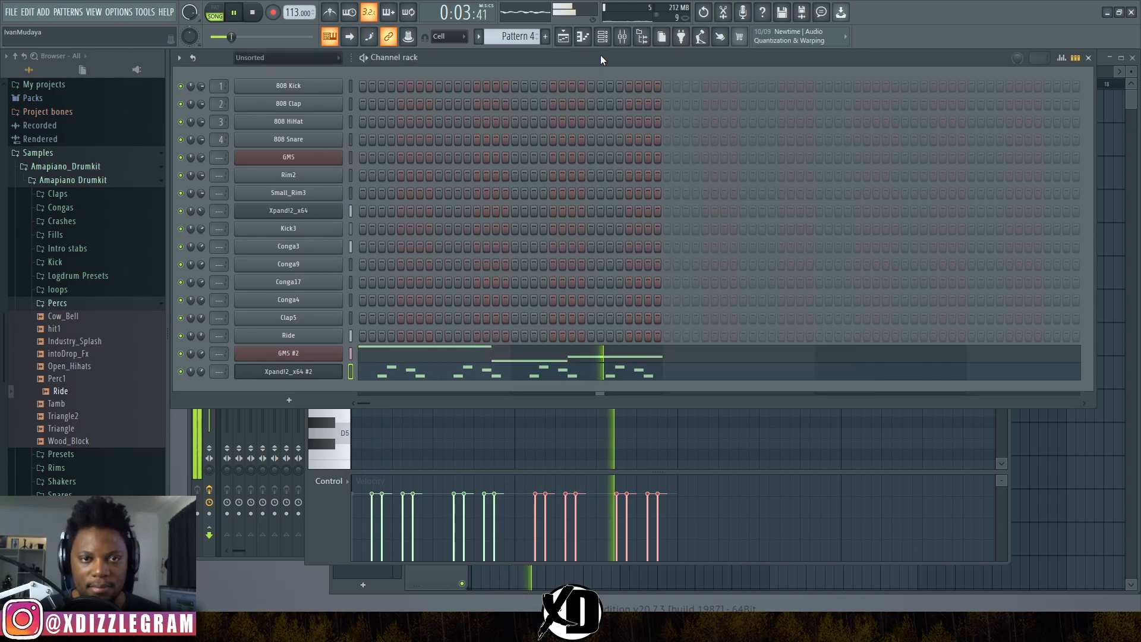
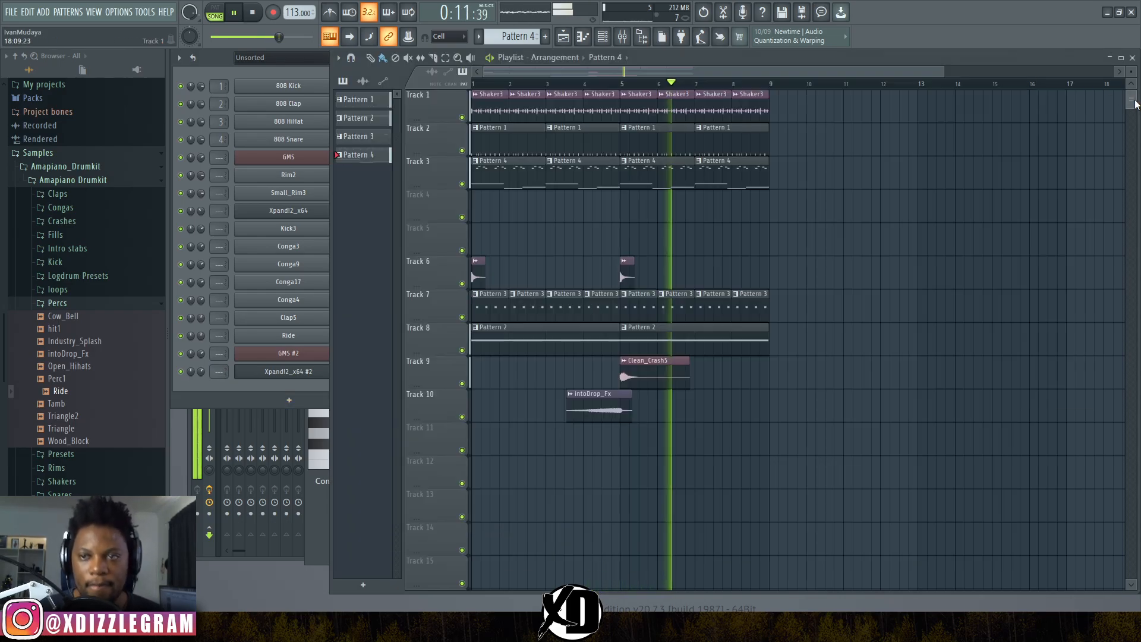
- Stop playback, open Pattern 2 from the playlist and add a new Xpand!2_x64 instrument channel
{"action": "key", "text": "F5"}
{"action": "key", "text": "space"}
{"action": "double_click", "coordinate": [555, 348]}
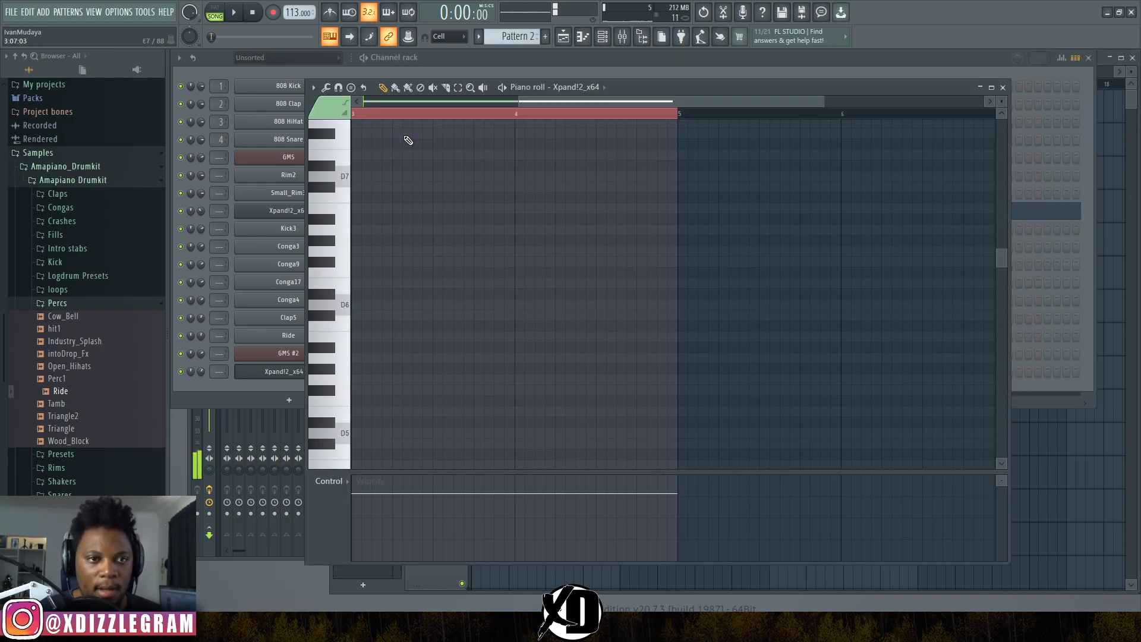
{"action": "left_click", "coordinate": [468, 57]}
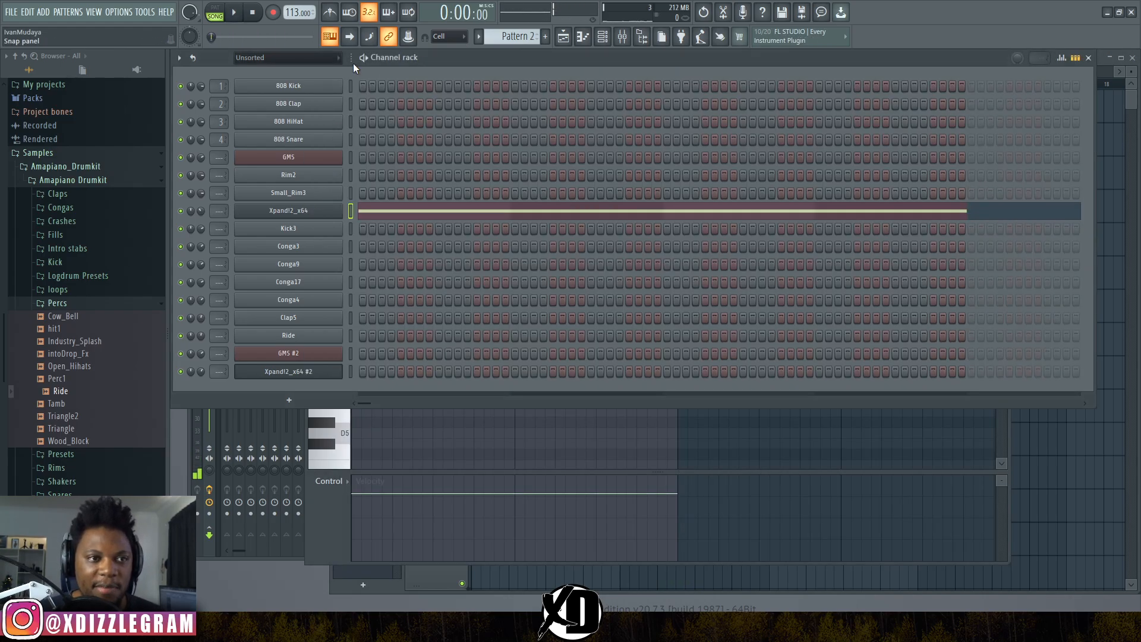
{"action": "left_click", "coordinate": [288, 399]}
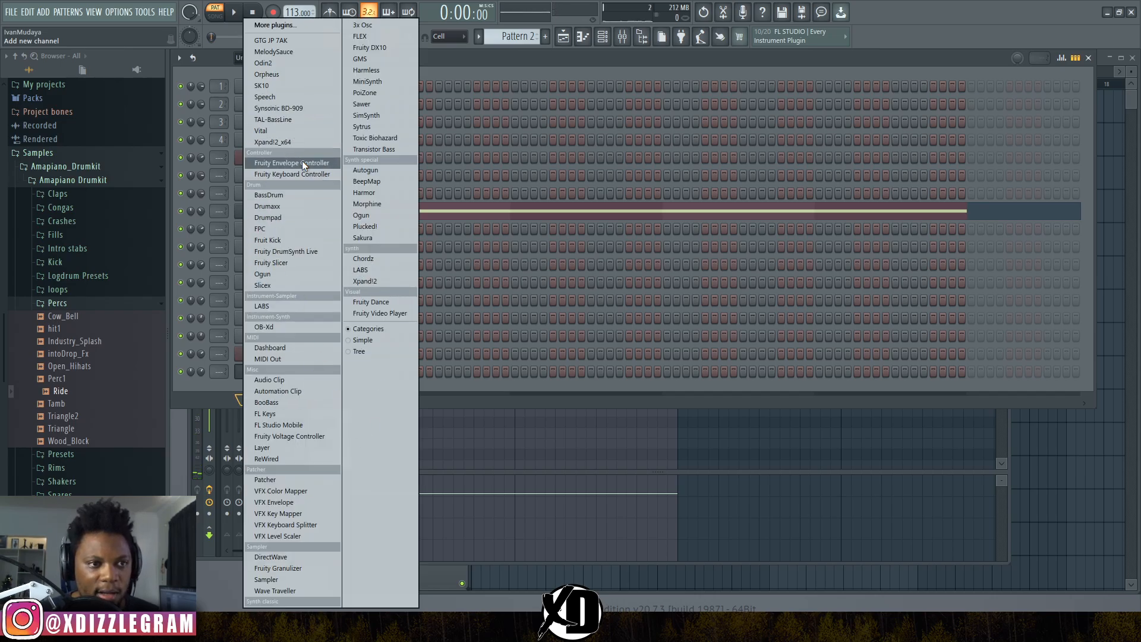
{"action": "left_click", "coordinate": [302, 143]}
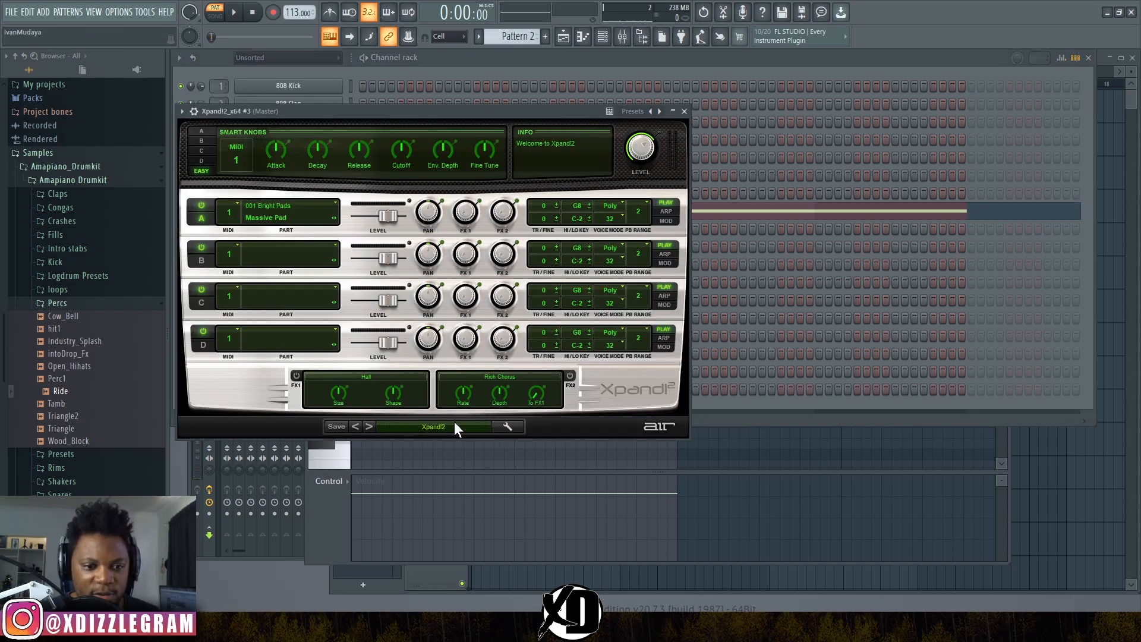
- Load the +05 Octa Saw preset from Huge Pads in the new Xpand!2 and audition it with a note
{"action": "left_click", "coordinate": [454, 426]}
{"action": "mouse_move", "coordinate": [435, 420]}
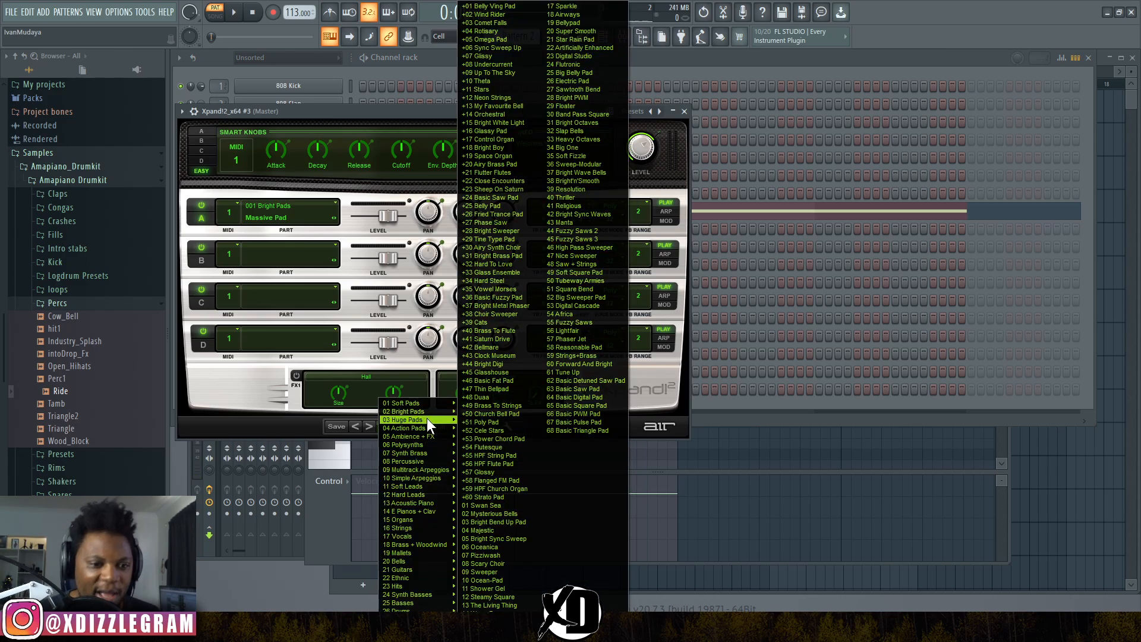
{"action": "left_click", "coordinate": [490, 179]}
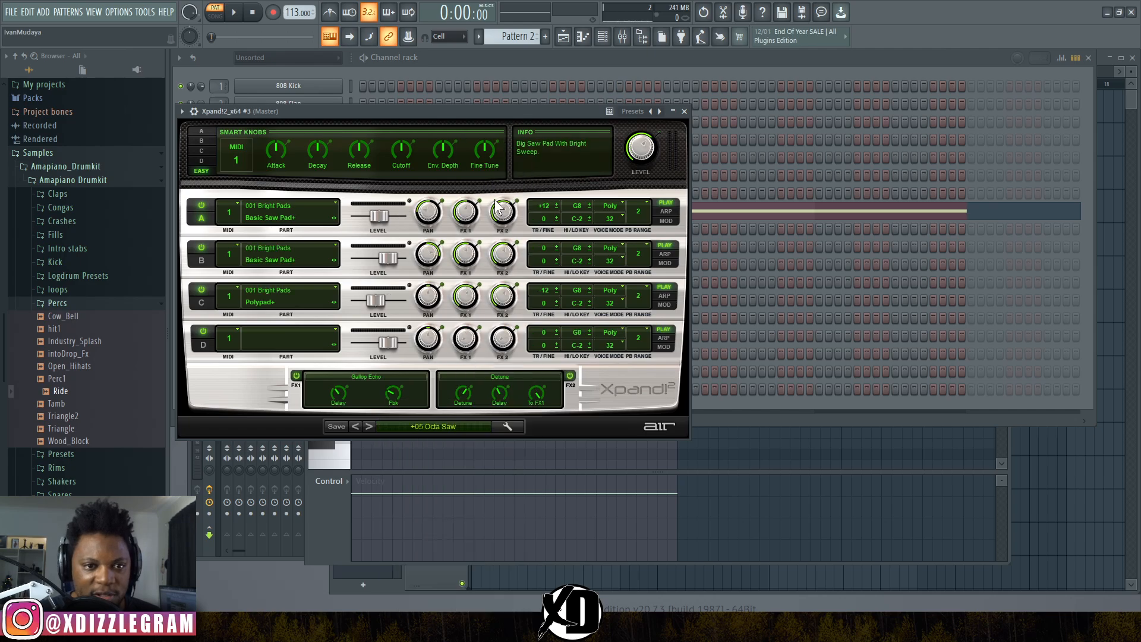
{"action": "key", "text": "6"}
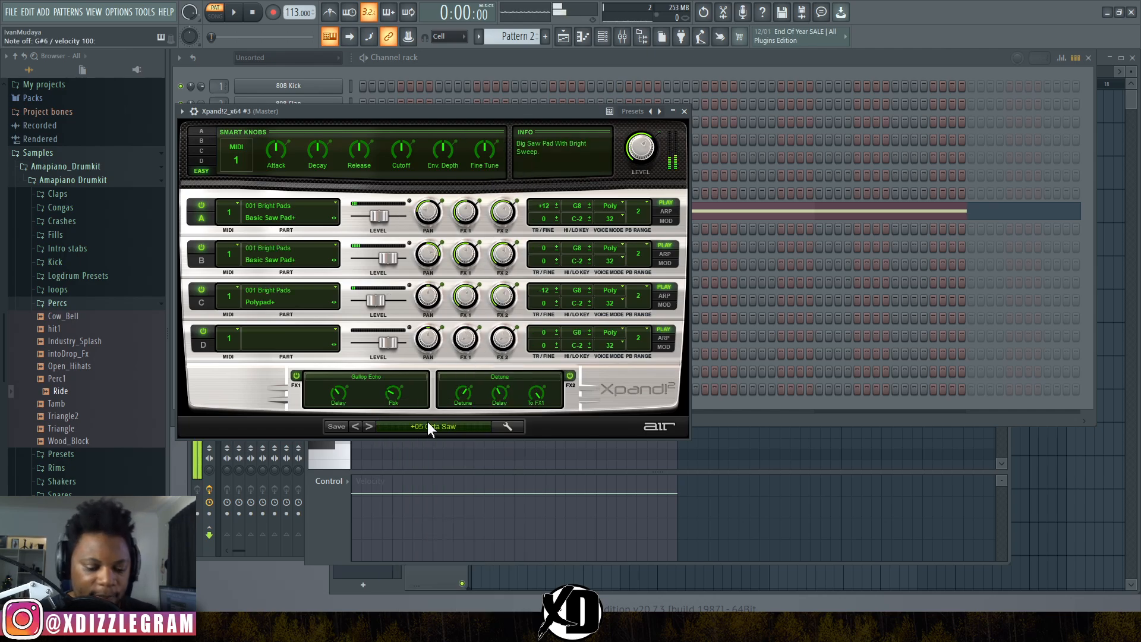
- Set the typing keyboard's base note to C3 and audition the pad on G#4
{"action": "right_click", "coordinate": [331, 39]}
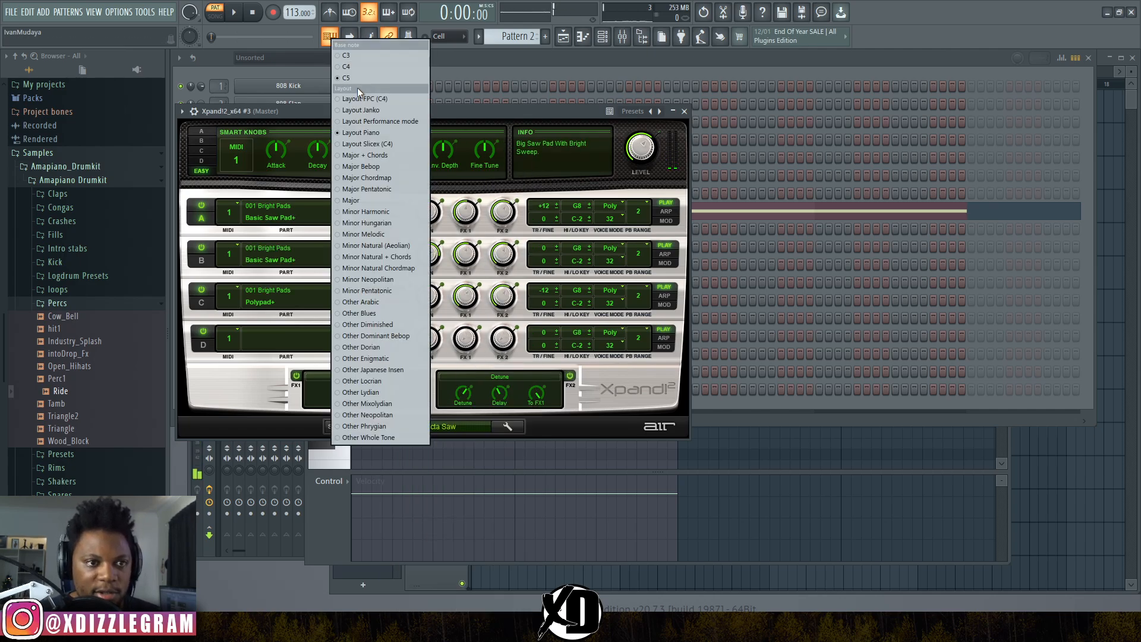
{"action": "left_click", "coordinate": [350, 56]}
{"action": "key", "text": "6"}
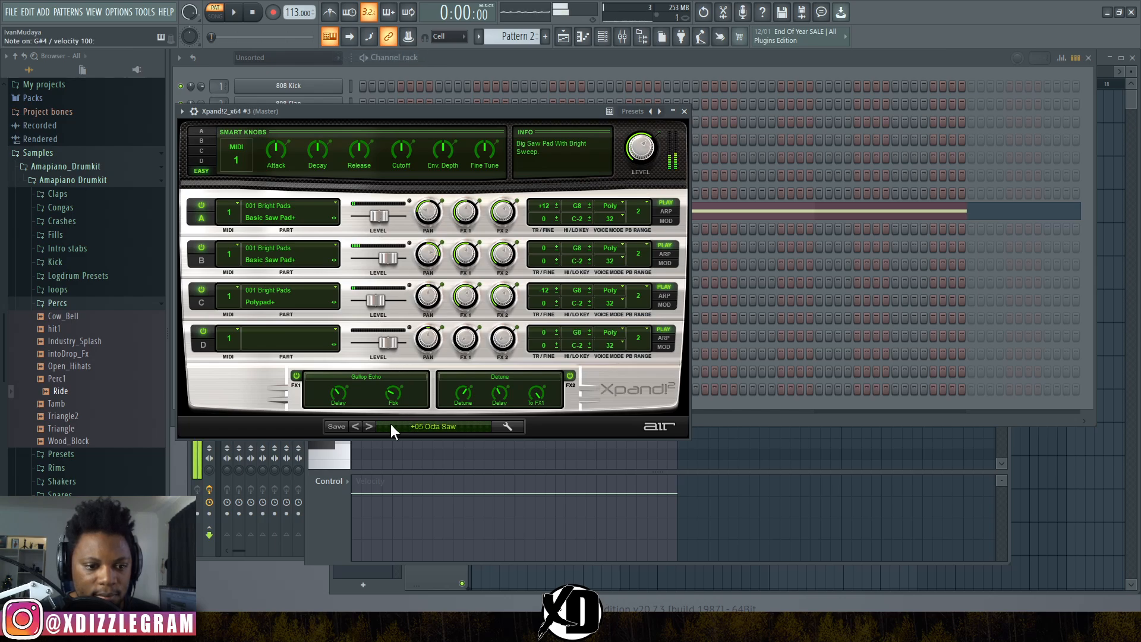
- Step through the Huge Pads presets to +10 Temple Moods, auditioning them with low notes
{"action": "left_click", "coordinate": [369, 426]}
{"action": "left_click", "coordinate": [369, 426]}
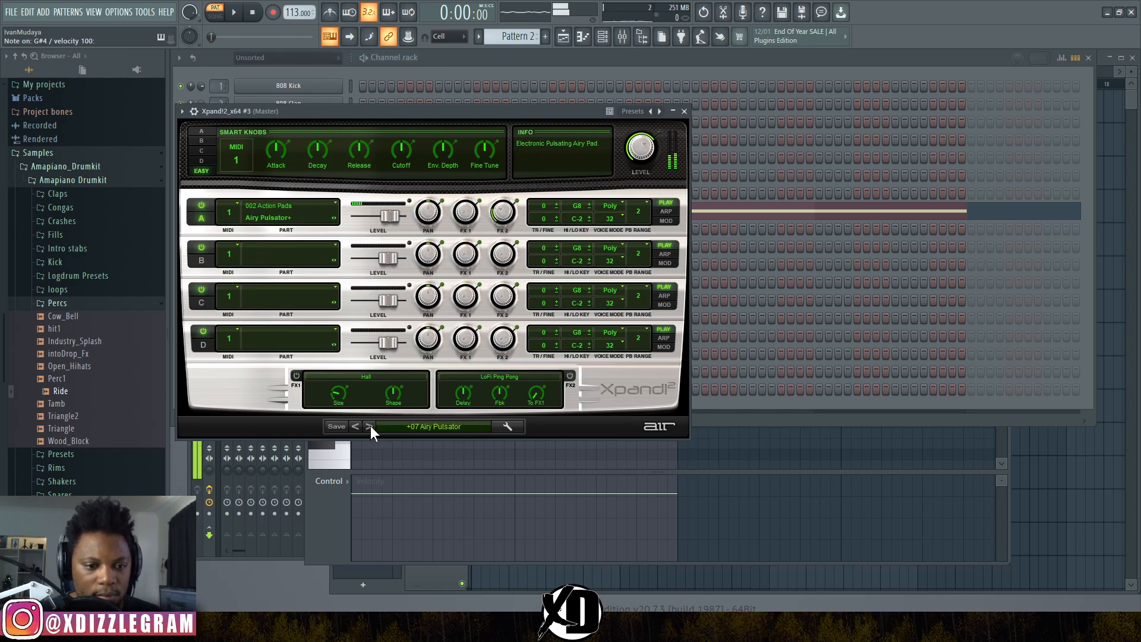
{"action": "left_click", "coordinate": [369, 425]}
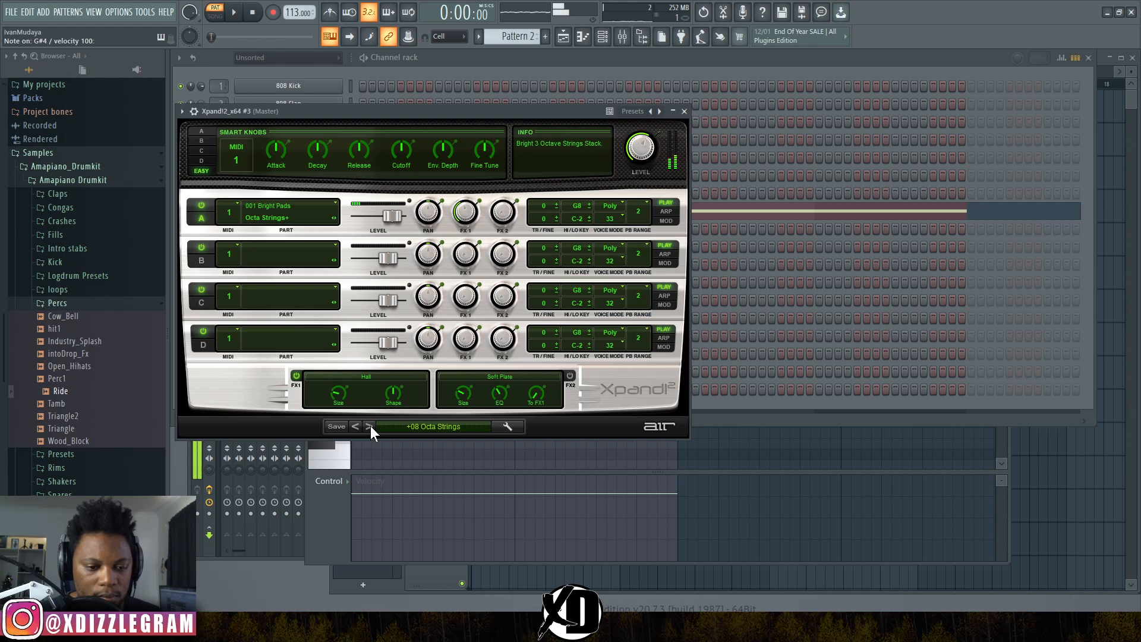
{"action": "left_click", "coordinate": [369, 426]}
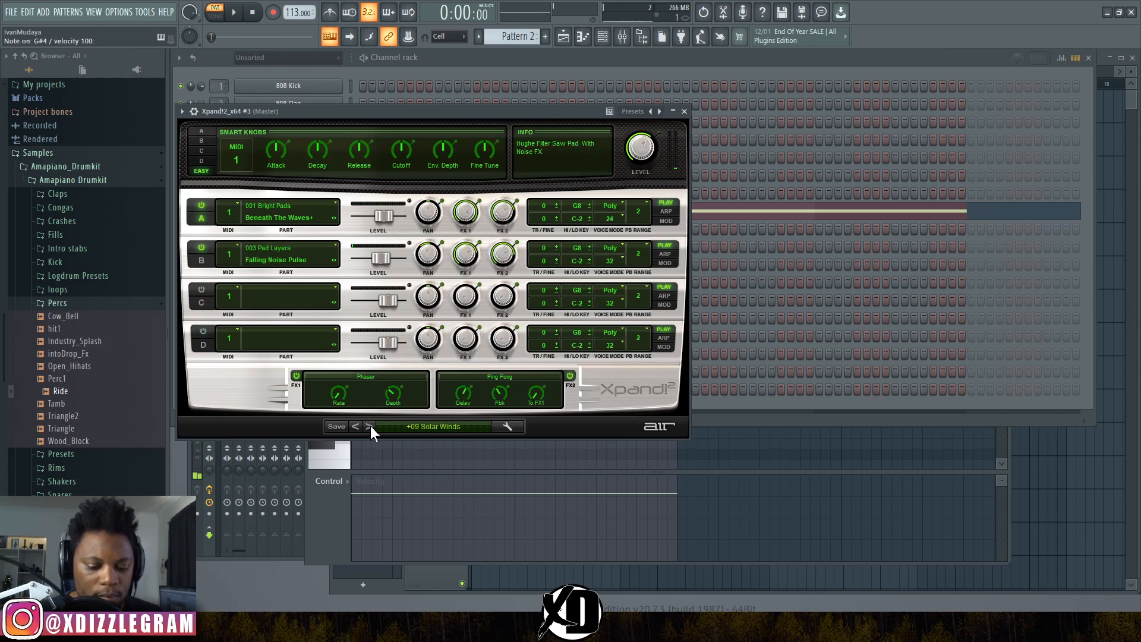
{"action": "key", "text": "7"}
{"action": "left_click", "coordinate": [370, 426]}
{"action": "key", "text": "6"}
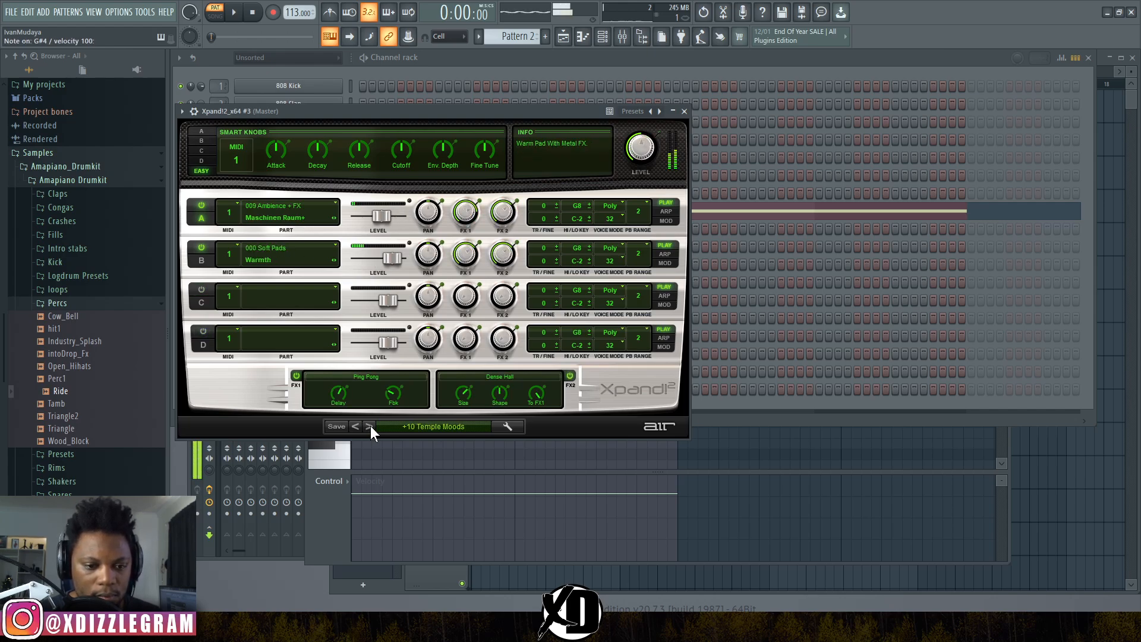
- Paste the long pad note of Xpand!2_x64 into the Xpand!2_x64 #3 channel of Pattern 2 and play it
{"action": "left_click", "coordinate": [480, 58]}
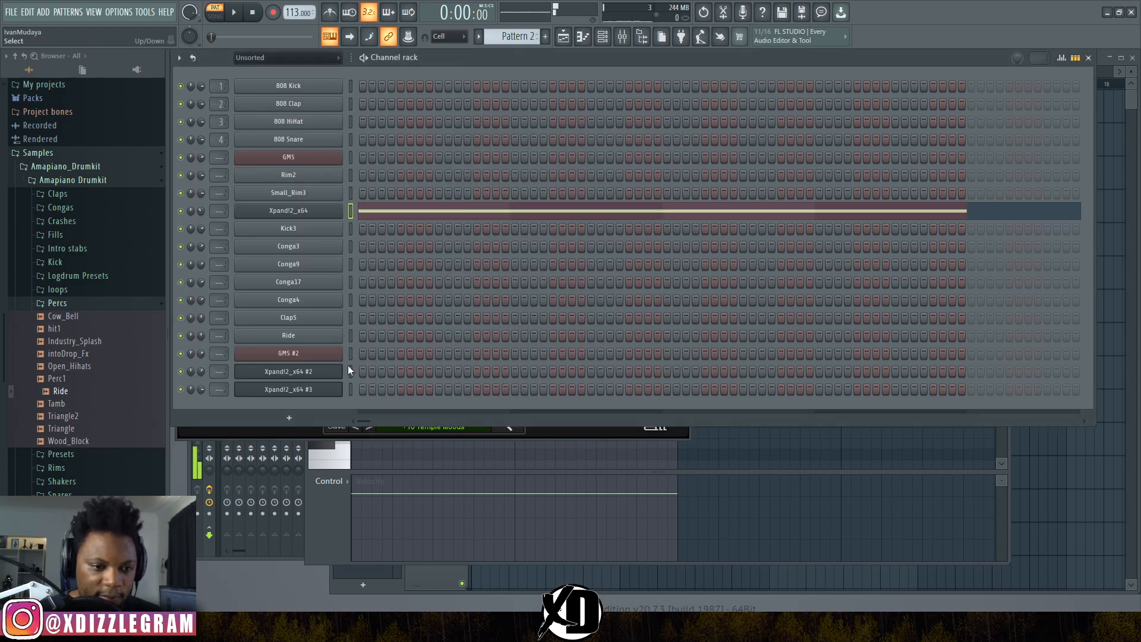
{"action": "left_click", "coordinate": [351, 395]}
{"action": "key", "text": "ctrl+v"}
{"action": "key", "text": "space"}
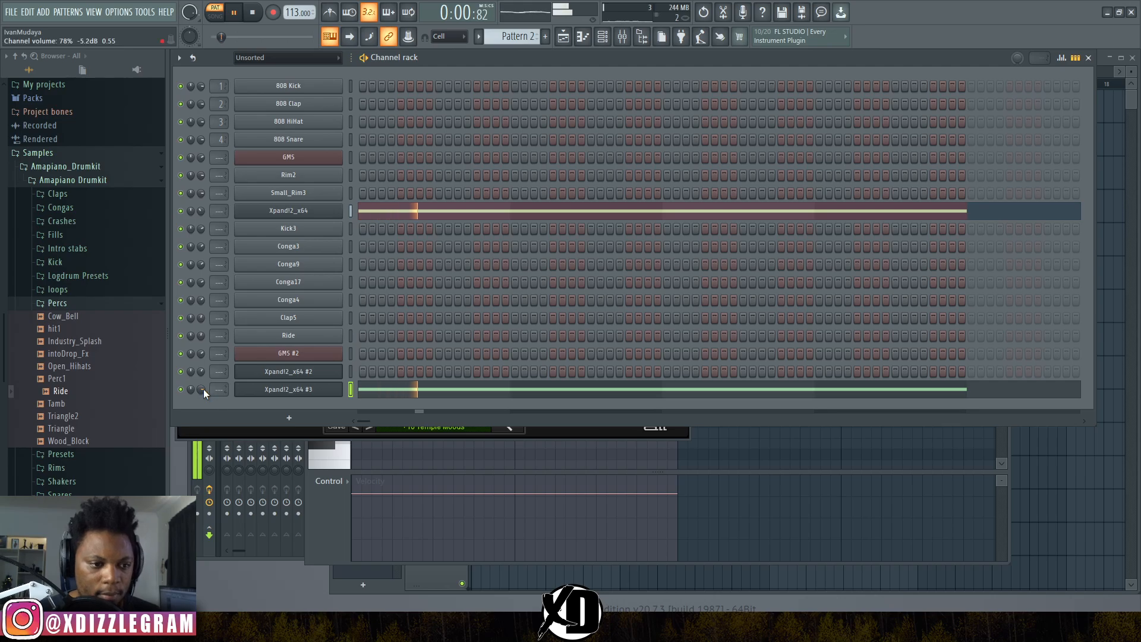
- Lower the Xpand!2_x64 #3 channel volume to 70% and check its pasted note in the piano roll during playback
{"action": "left_click_drag", "start_coordinate": [203, 388], "coordinate": [205, 394]}
{"action": "left_click", "coordinate": [395, 390]}
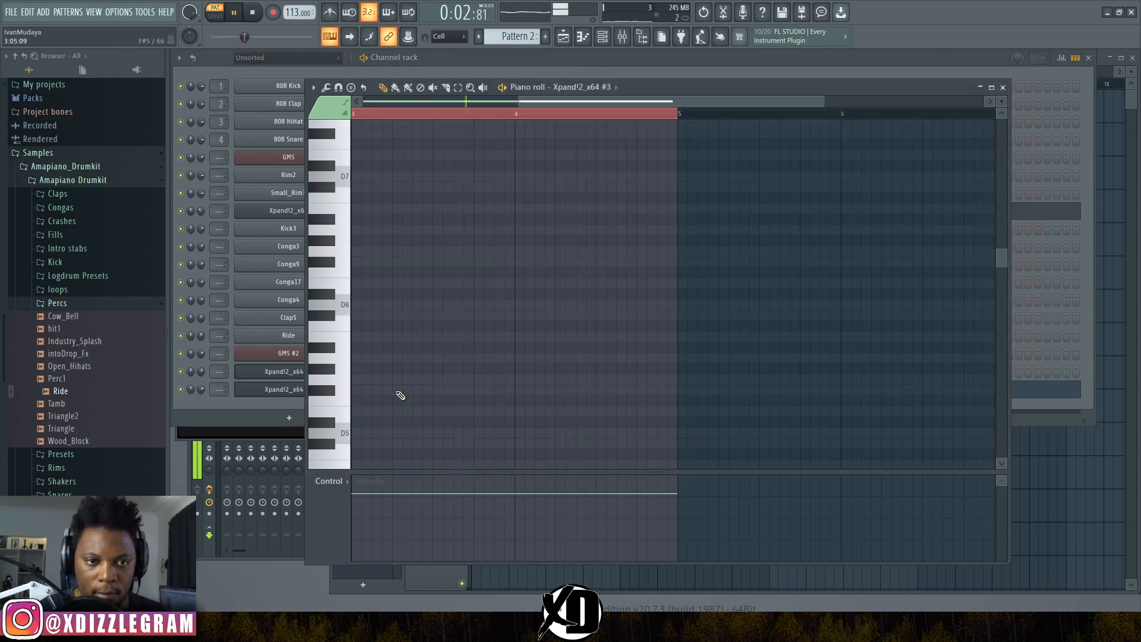
{"action": "key", "text": "space"}
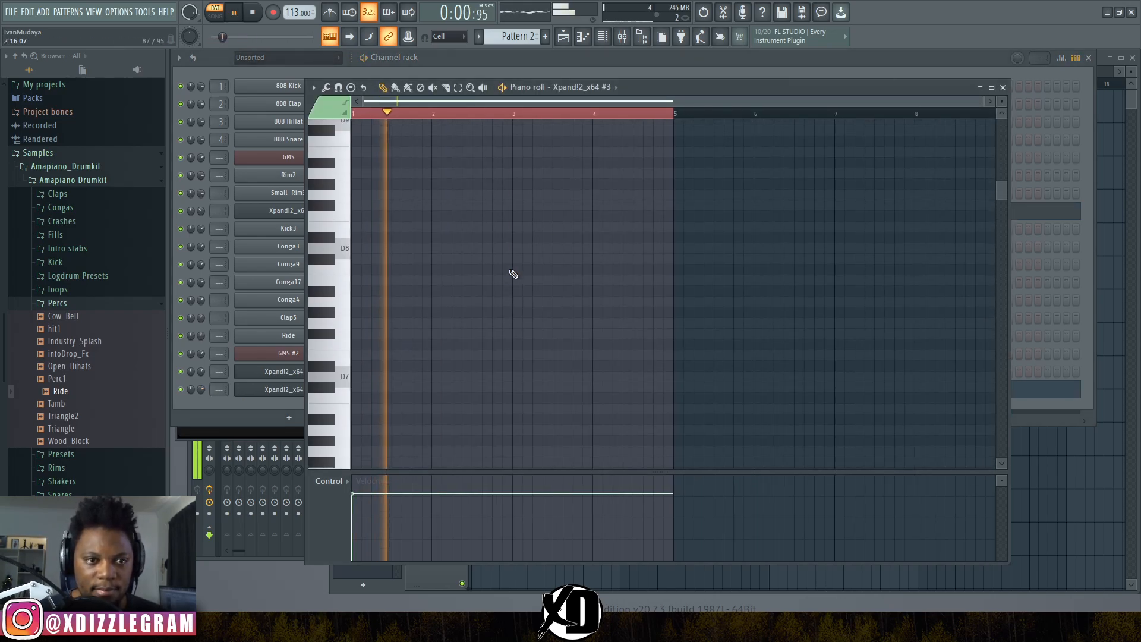
{"action": "left_click", "coordinate": [501, 66]}
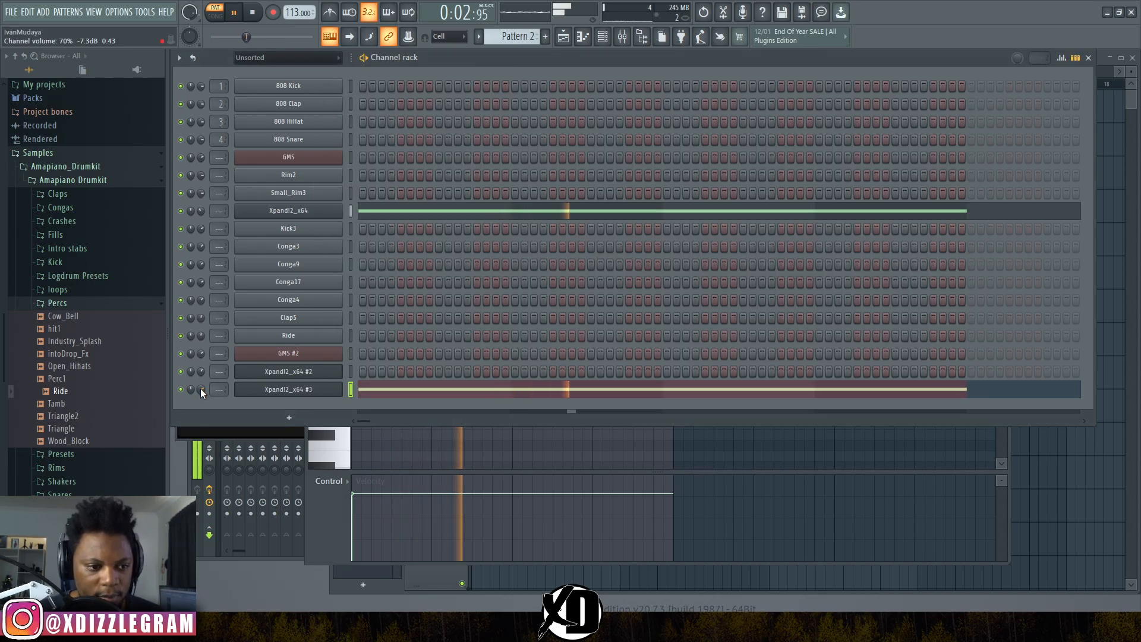
{"action": "key", "text": "space"}
- Switch the Xpand!2_x64 #3 preset to +11 Bus Travel and listen to it with Pattern 2
{"action": "left_click", "coordinate": [310, 390]}
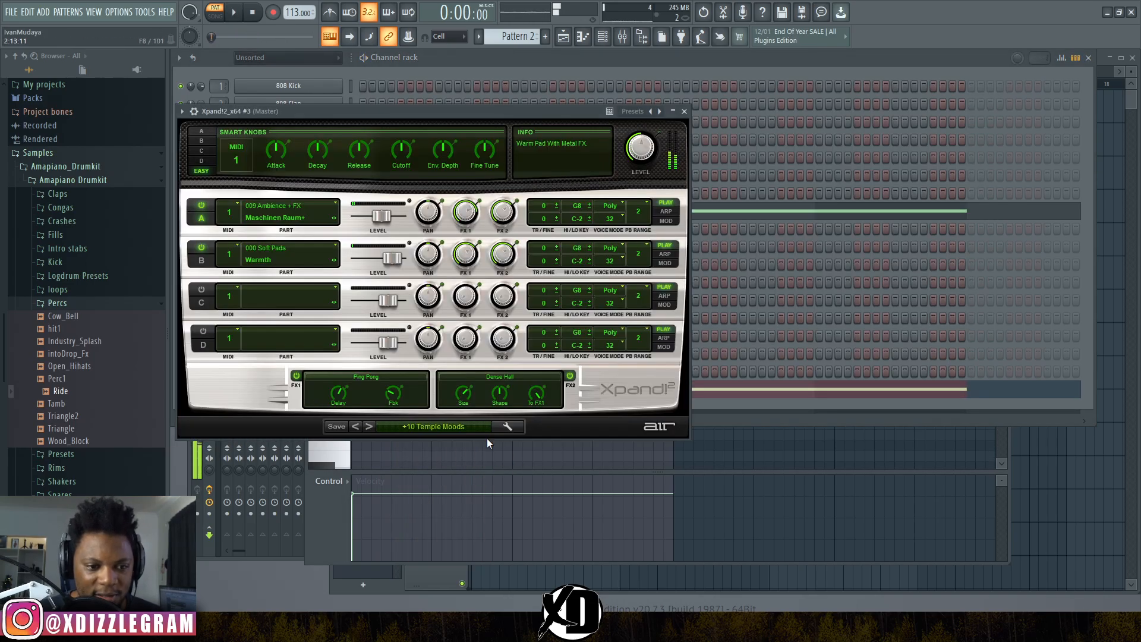
{"action": "left_click", "coordinate": [369, 427]}
{"action": "key", "text": "space"}
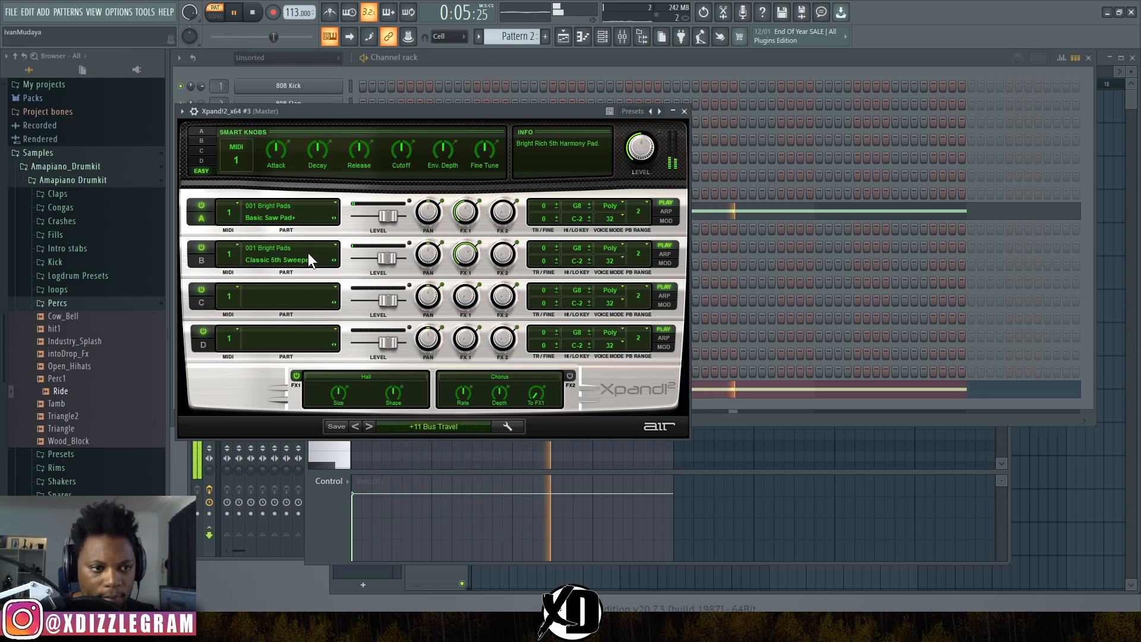
{"action": "key", "text": "space"}
- Set the Cutoff of Bus Travel's part A to 37% and part B to 38%, checking the sound in playback
{"action": "left_click", "coordinate": [201, 131]}
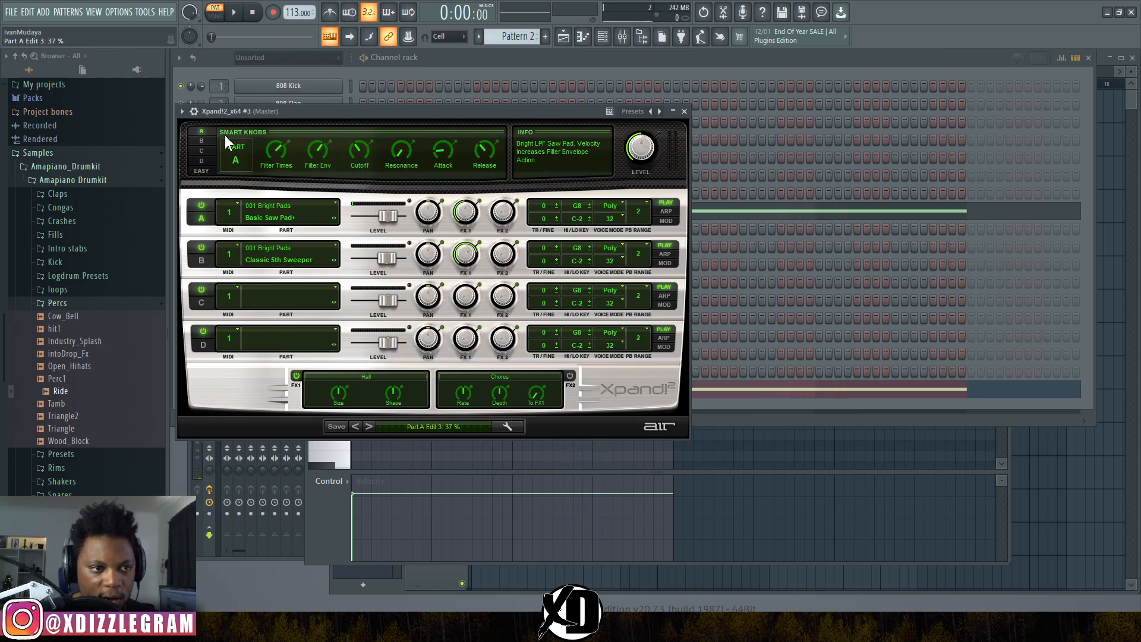
{"action": "left_click", "coordinate": [201, 141]}
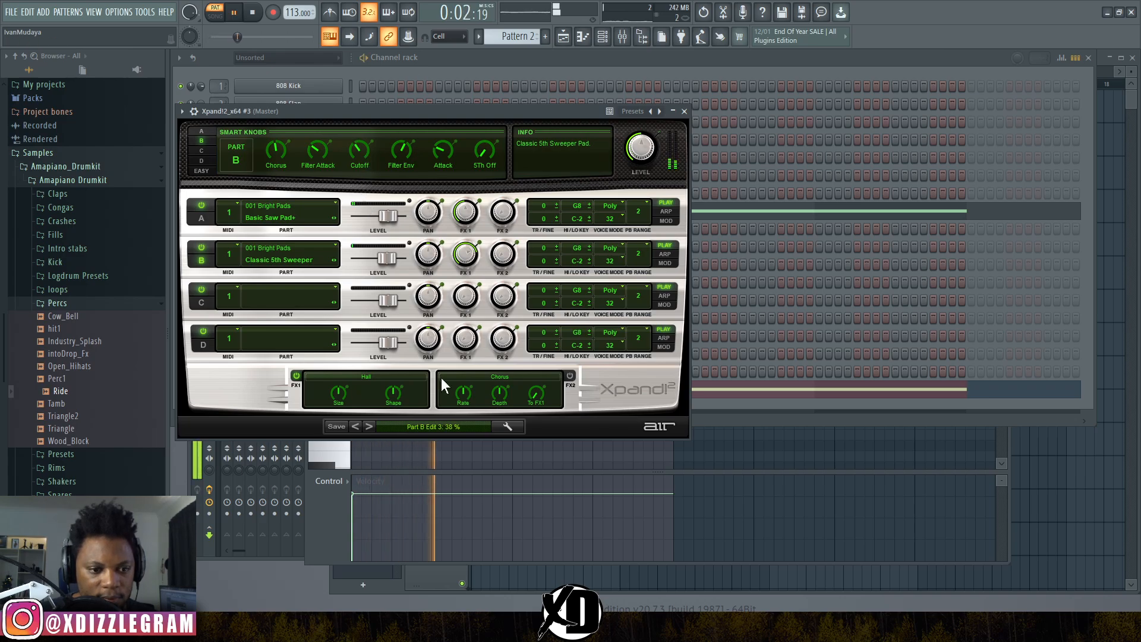
{"action": "left_click", "coordinate": [476, 70]}
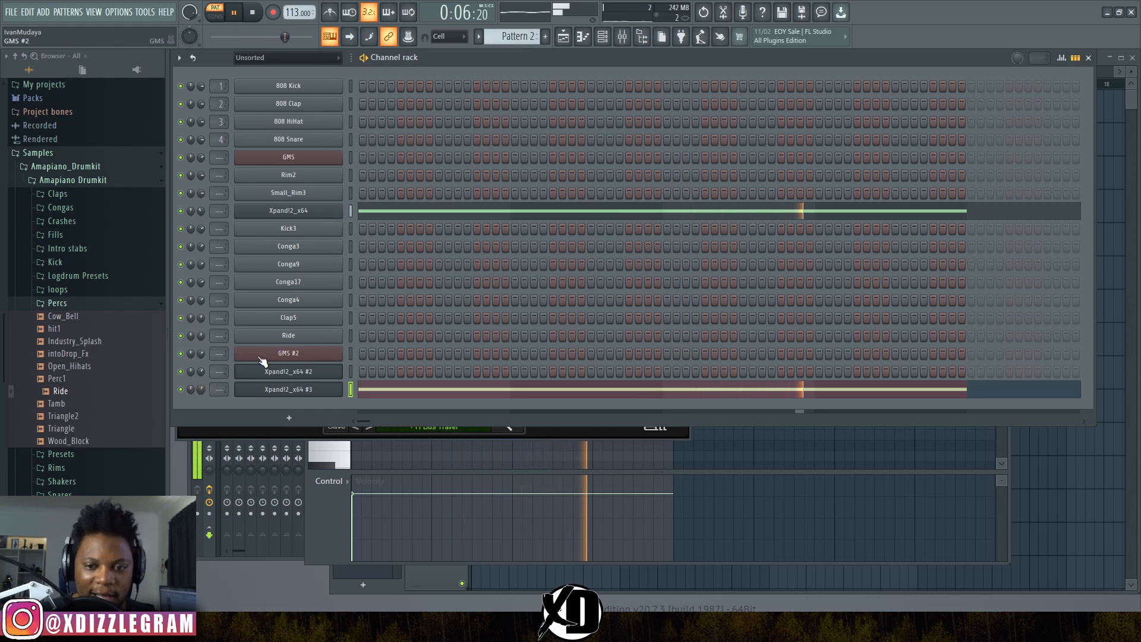
- Play the full arrangement from the playlist and set the Xpand!2_x64 #3 channel volume to 67%
{"action": "left_click", "coordinate": [1117, 79]}
{"action": "left_click", "coordinate": [252, 12]}
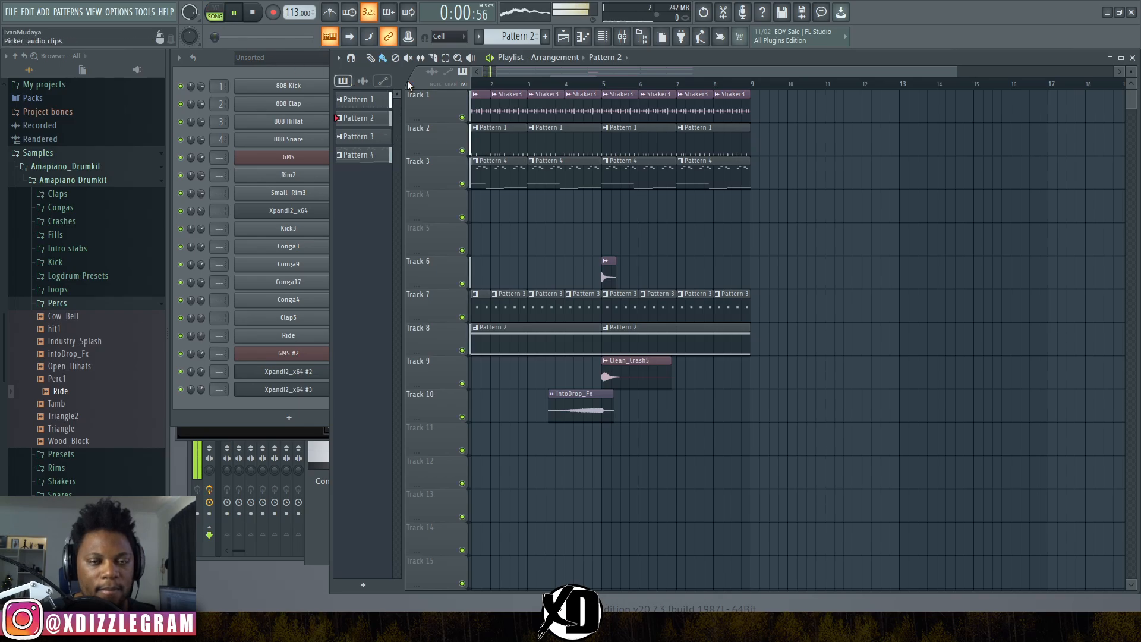
{"action": "scroll", "coordinate": [519, 79], "scroll_direction": "up", "scroll_amount": 3}
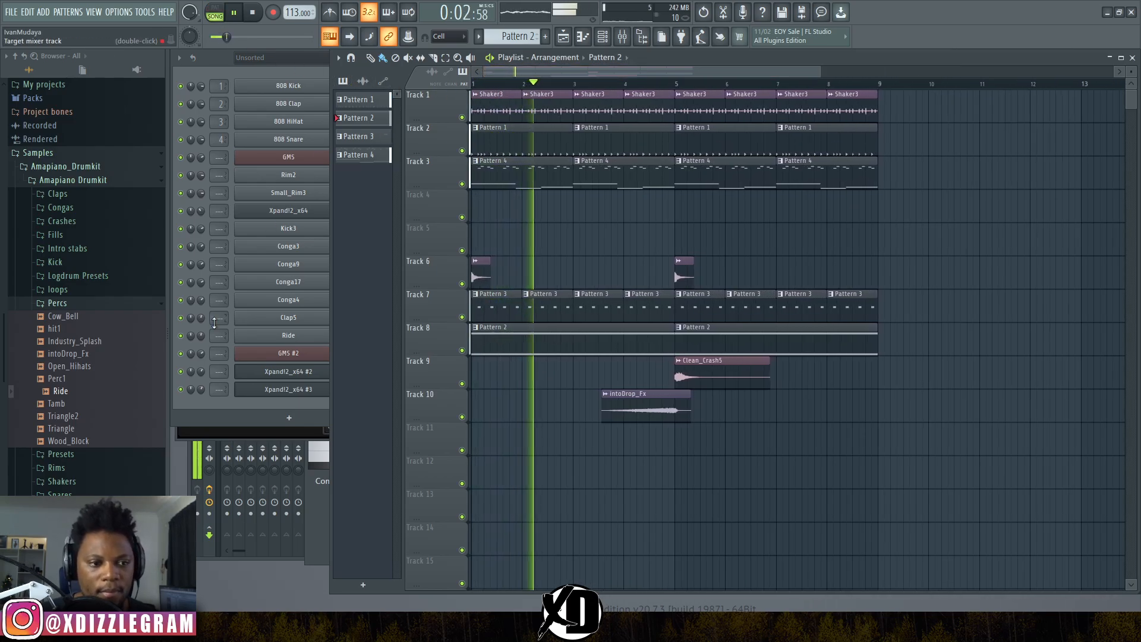
{"action": "left_click_drag", "start_coordinate": [201, 389], "coordinate": [201, 371]}
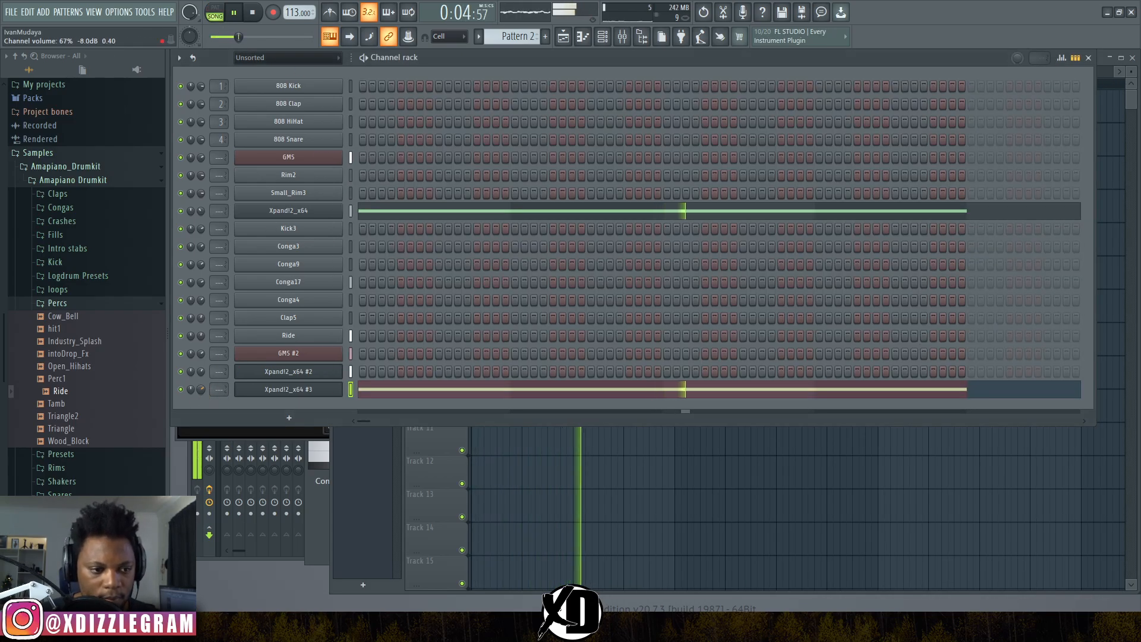
{"action": "left_click", "coordinate": [429, 441]}
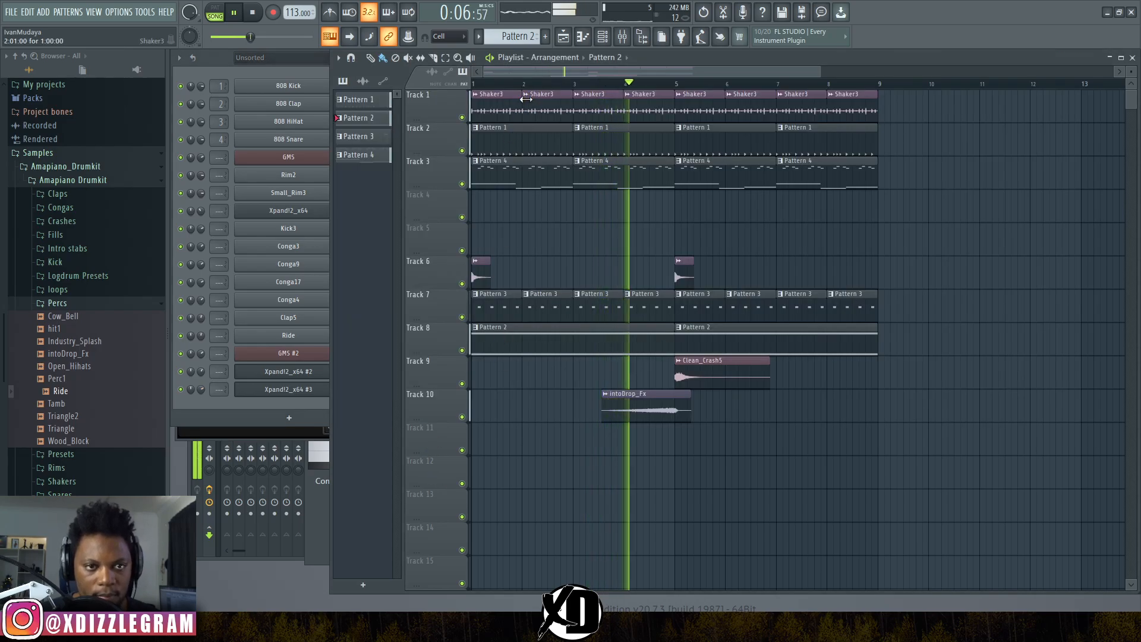
{"action": "scroll", "coordinate": [511, 83], "scroll_direction": "up", "scroll_amount": 2}
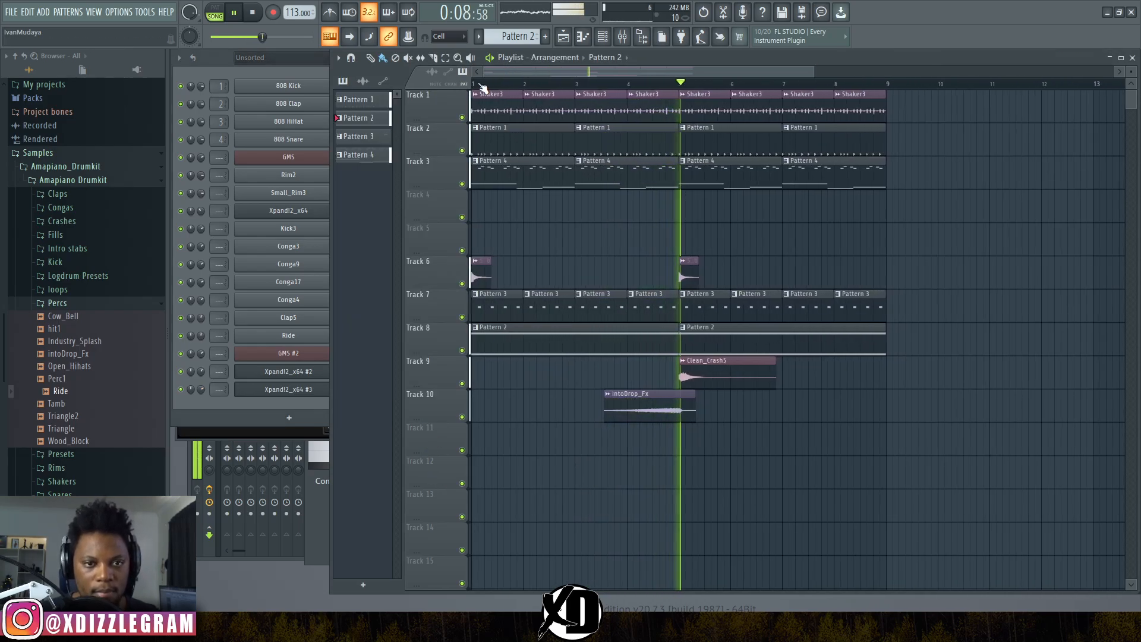
{"action": "scroll", "coordinate": [499, 88], "scroll_direction": "down", "scroll_amount": 2}
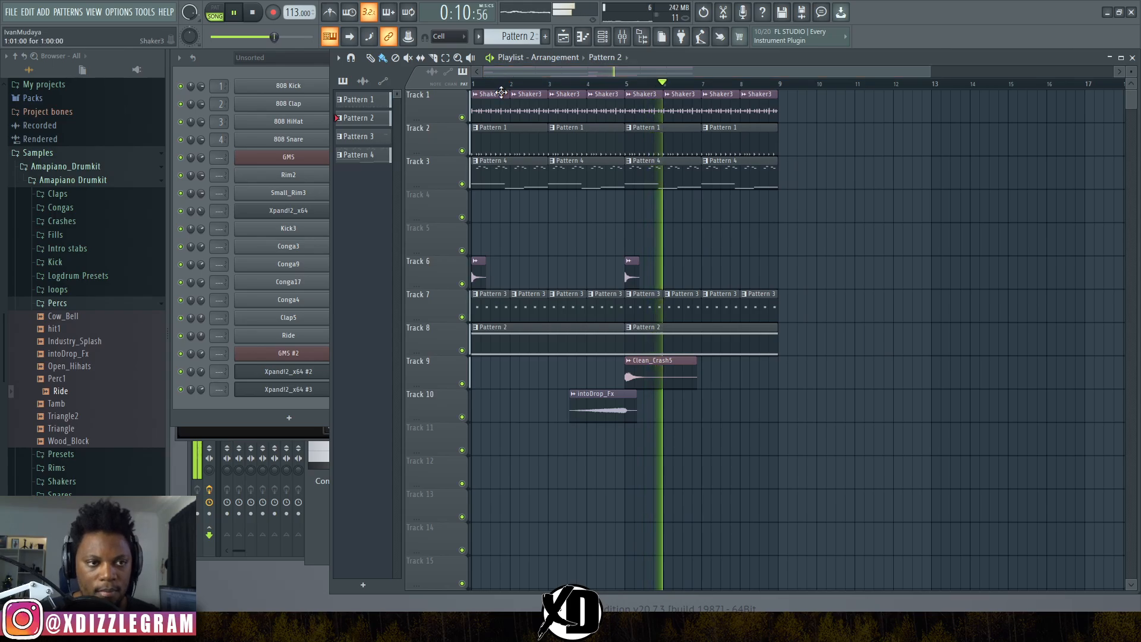
- Stop playback, duplicate all the playlist clips and align the copy to start at bar 9
{"action": "left_click", "coordinate": [215, 65]}
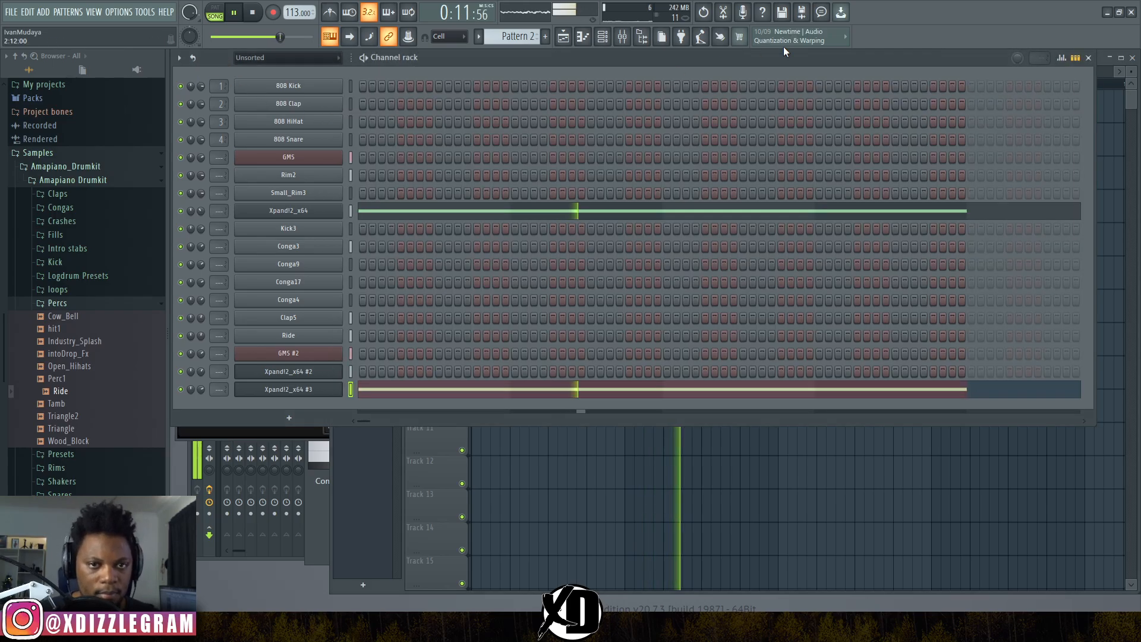
{"action": "left_click", "coordinate": [1121, 79]}
{"action": "scroll", "coordinate": [657, 89], "scroll_direction": "down", "scroll_amount": 2}
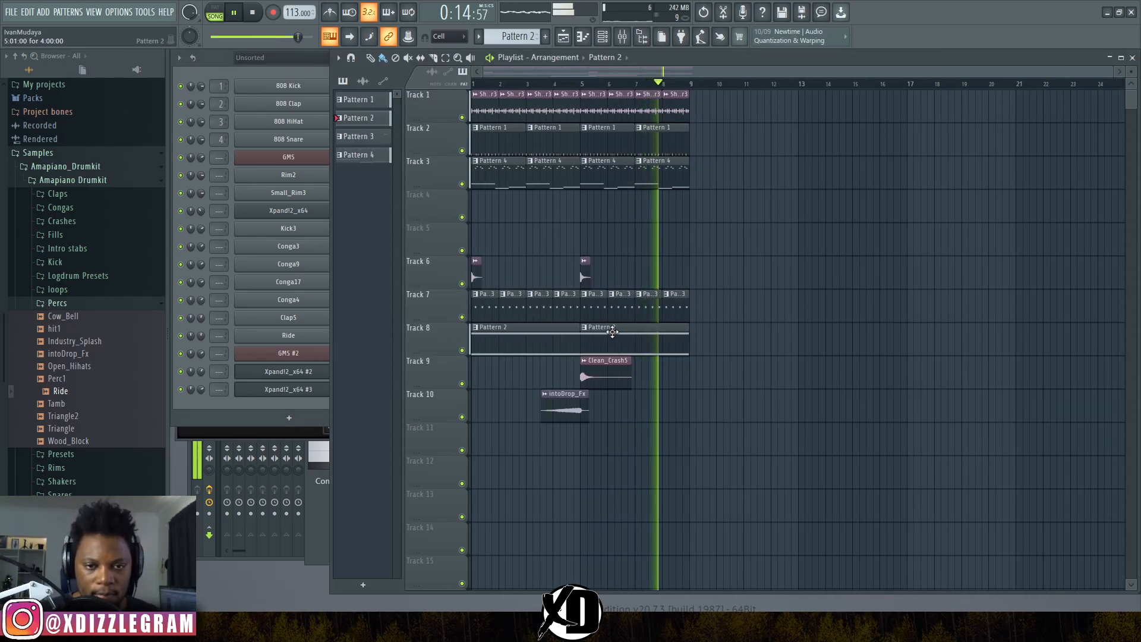
{"action": "key", "text": "space"}
{"action": "key", "text": "ctrl+a"}
{"action": "key", "text": "ctrl+b"}
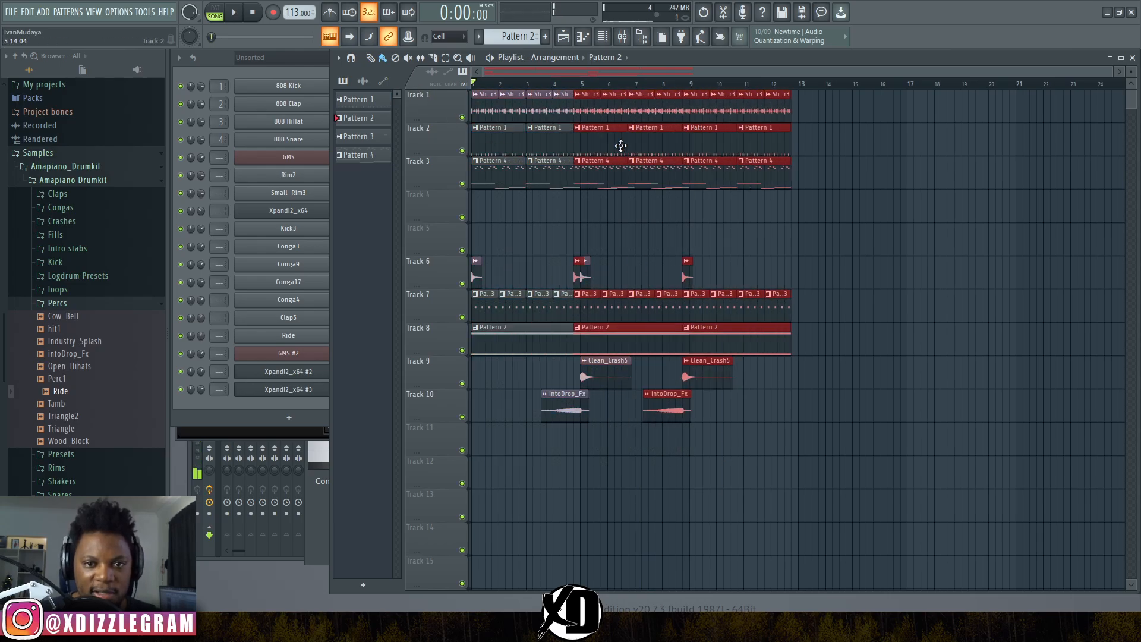
{"action": "left_click_drag", "start_coordinate": [621, 146], "coordinate": [705, 145]}
{"action": "scroll", "coordinate": [630, 87], "scroll_direction": "down", "scroll_amount": 2}
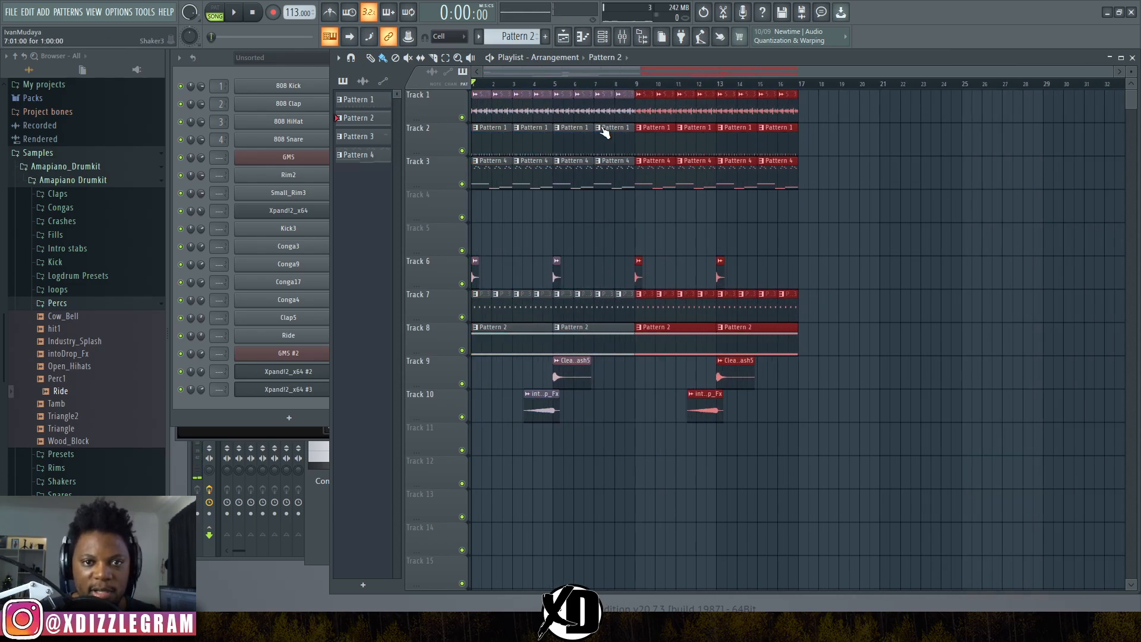
- Duplicate the extended arrangement again and align the copy to start at bar 17
{"action": "key", "text": "ctrl+a"}
{"action": "key", "text": "ctrl+b"}
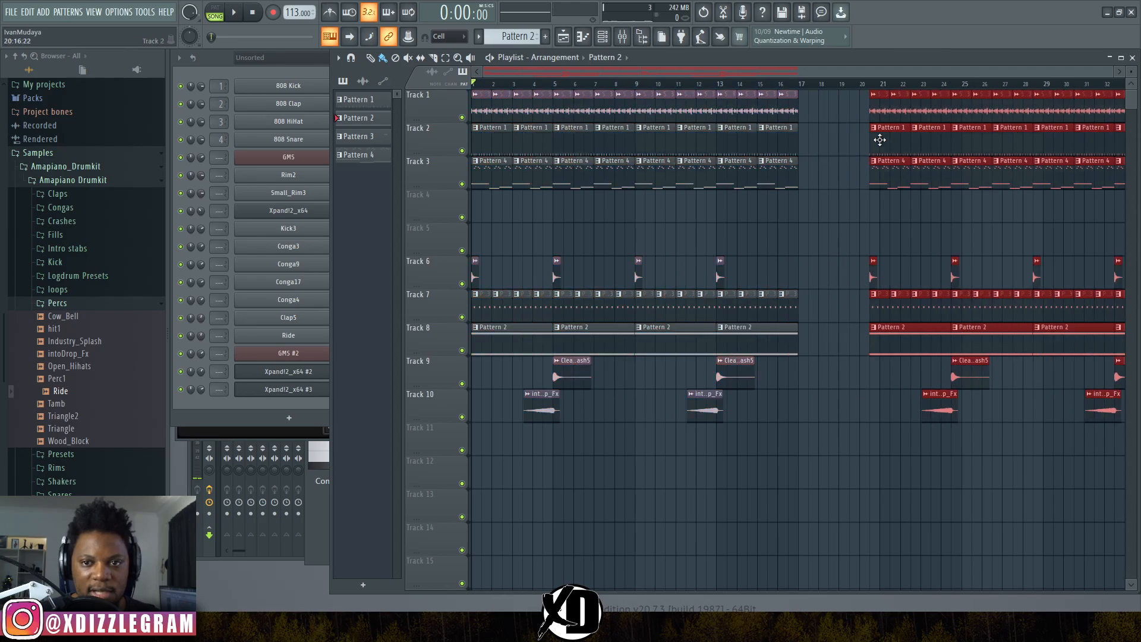
{"action": "left_click_drag", "start_coordinate": [886, 139], "coordinate": [804, 139]}
{"action": "scroll", "coordinate": [740, 104], "scroll_direction": "down", "scroll_amount": 2}
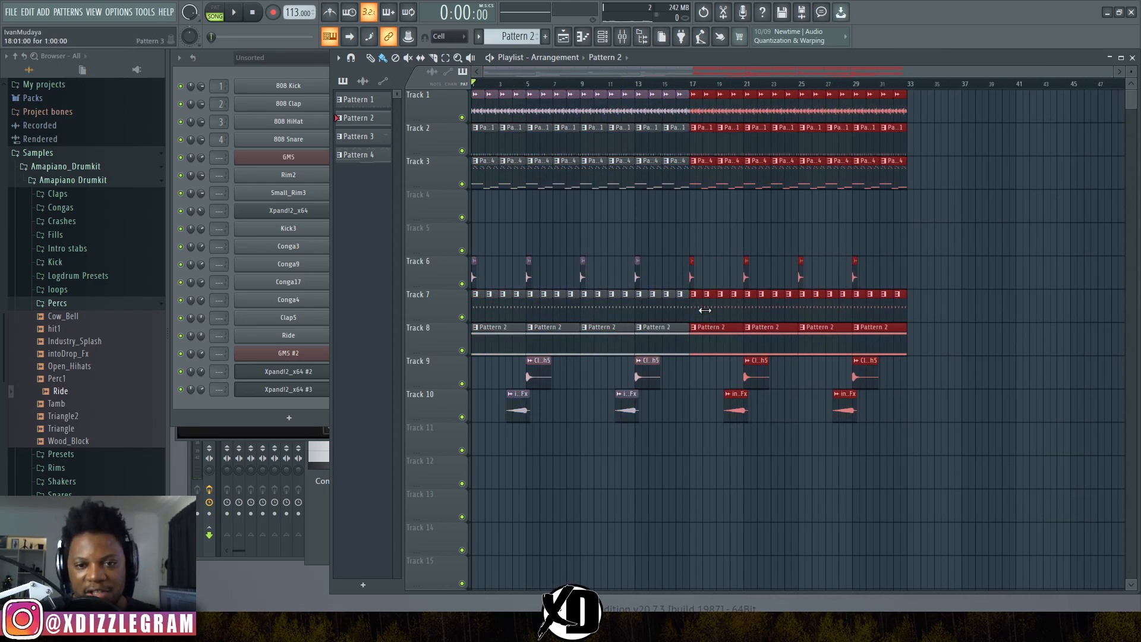
- Move the GMS #2 bass notes from Pattern 4 into a new Pattern 5 and paint that pattern along Track 11 from bar 1
{"action": "double_click", "coordinate": [703, 182]}
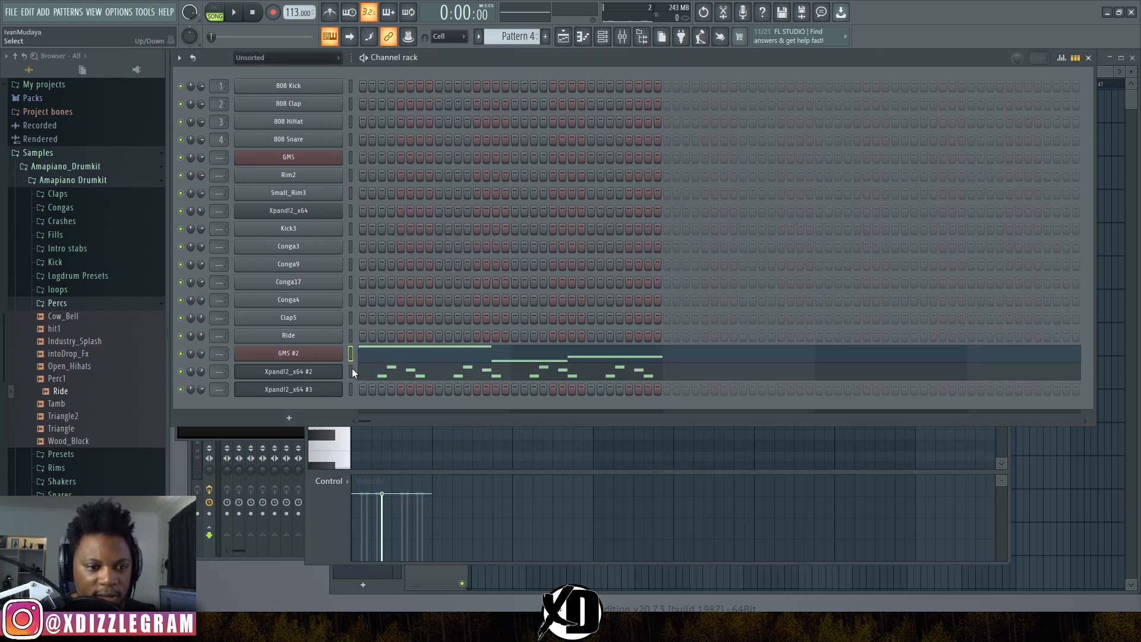
{"action": "key", "text": "F4"}
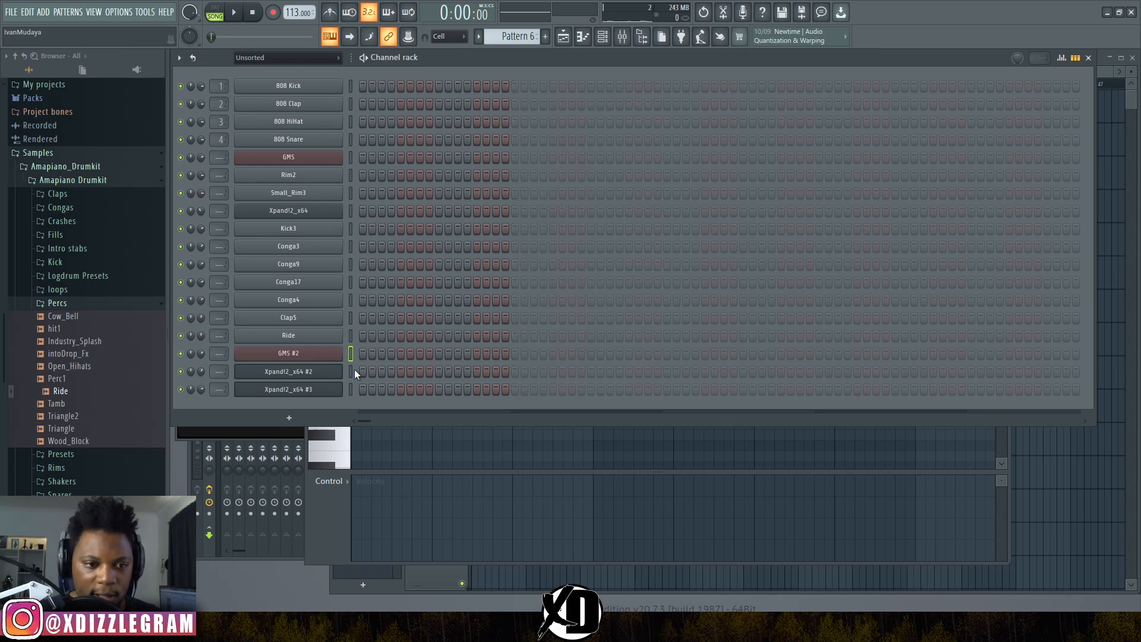
{"action": "key", "text": "ctrl+v"}
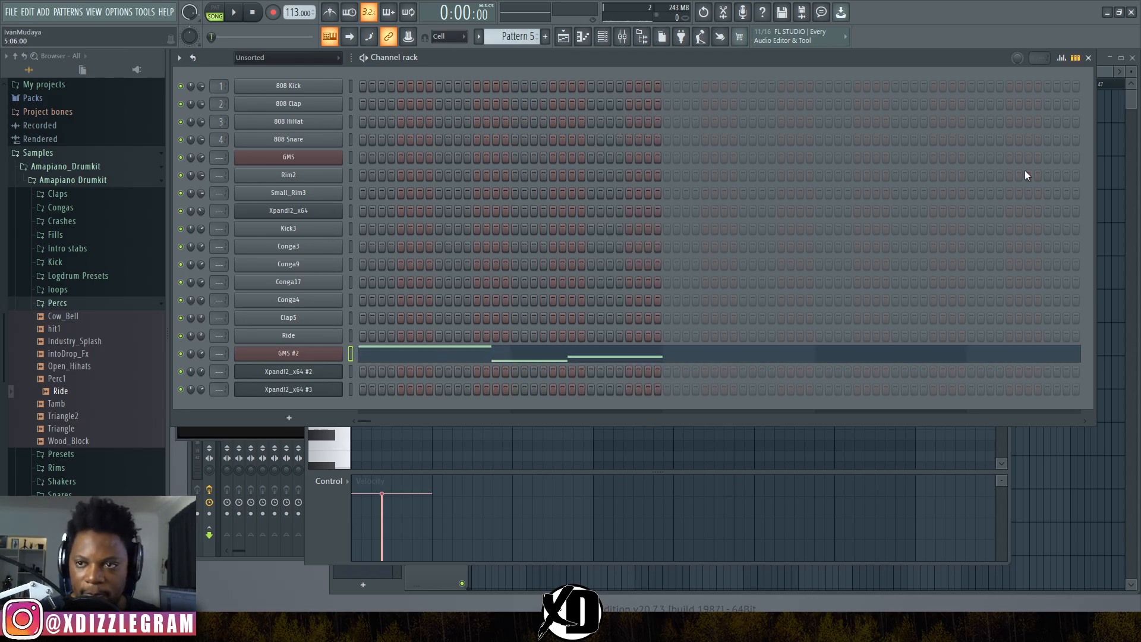
{"action": "left_click", "coordinate": [1134, 95]}
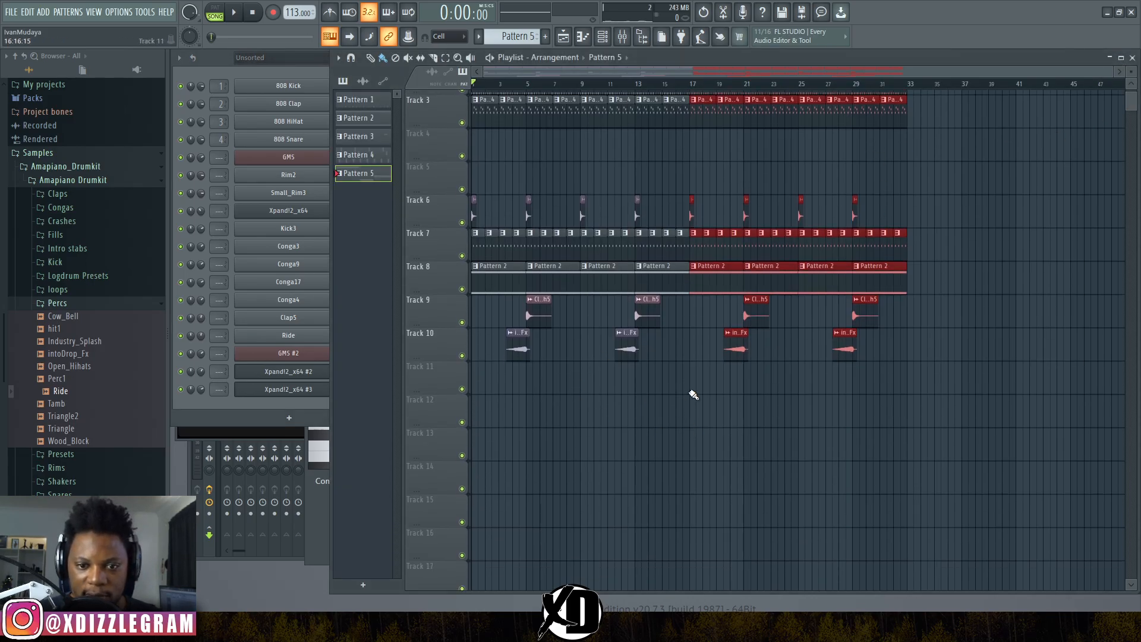
{"action": "left_click_drag", "start_coordinate": [477, 389], "coordinate": [716, 388]}
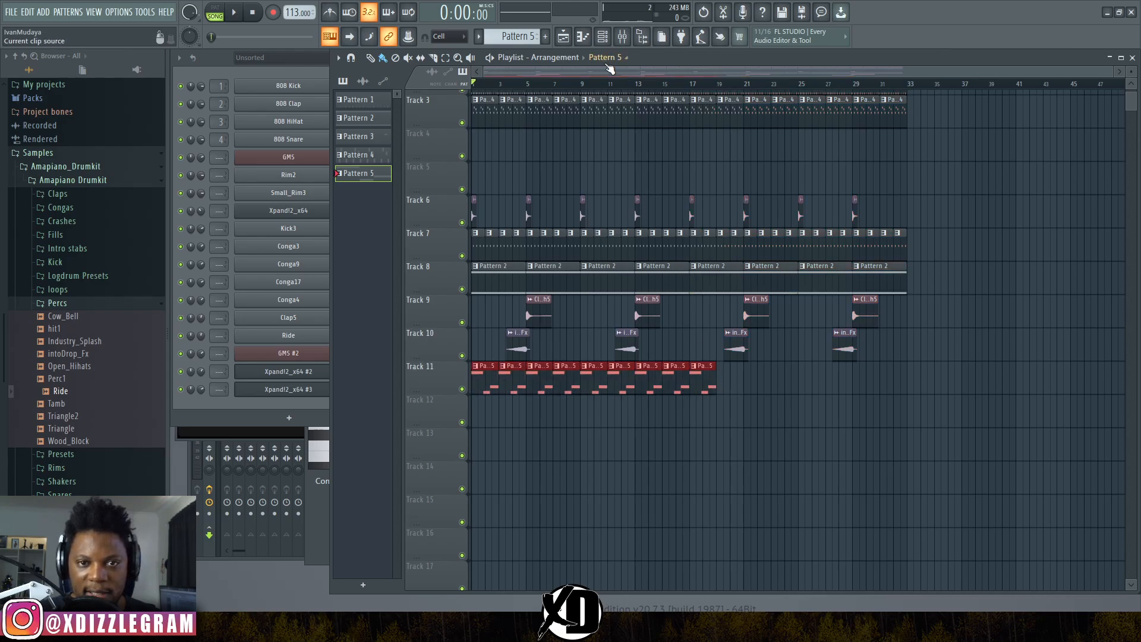
- Move the Clean_Crash5 and intoDrop_Fx clips from around bar 13 so the crash starts at bar 17
{"action": "scroll", "coordinate": [625, 69], "scroll_direction": "up", "scroll_amount": 2}
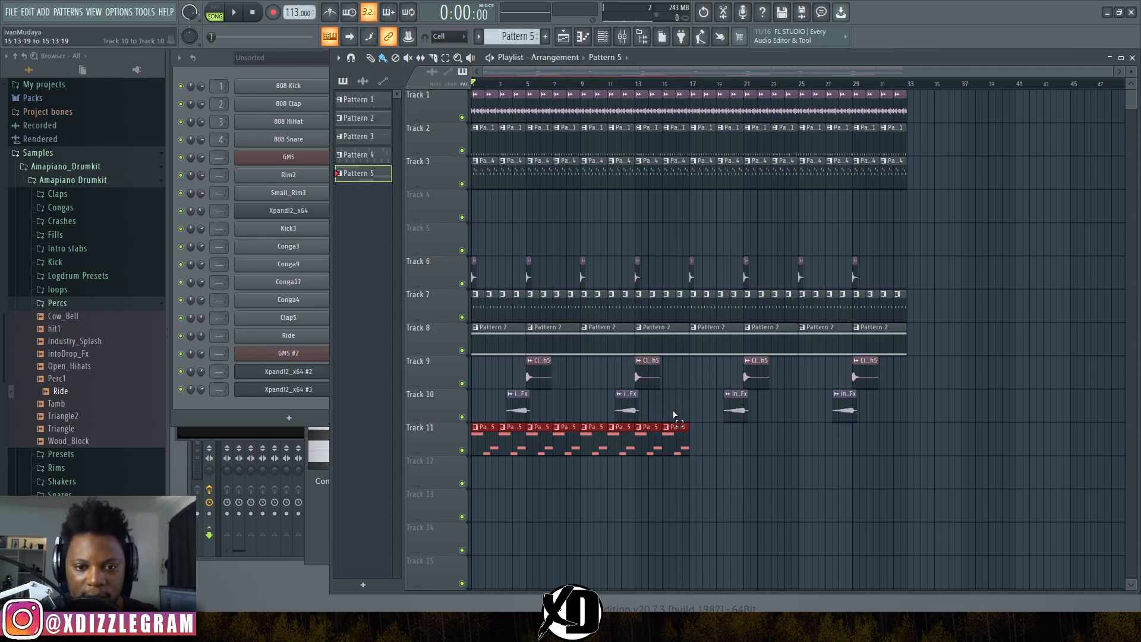
{"action": "left_click_drag", "start_coordinate": [674, 414], "coordinate": [638, 380]}
{"action": "left_click", "coordinate": [644, 377]}
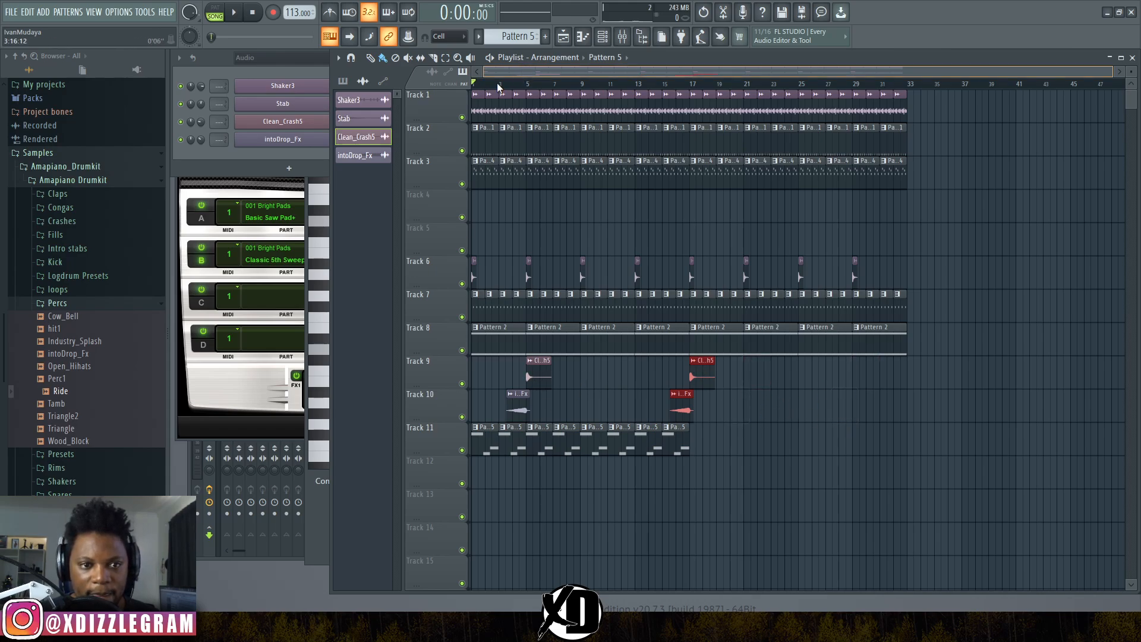
- Delete the Track 6 stab clips at bars 5, 13, 21 and 29
{"action": "right_click", "coordinate": [529, 271]}
{"action": "right_click", "coordinate": [639, 270]}
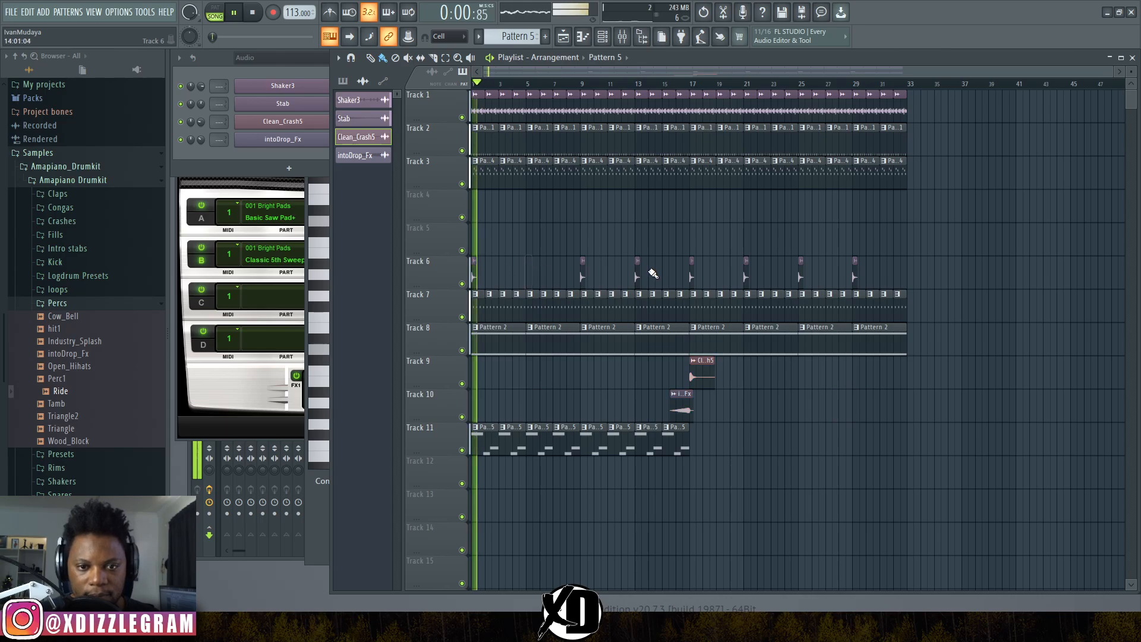
{"action": "right_click", "coordinate": [747, 270]}
{"action": "right_click", "coordinate": [855, 271]}
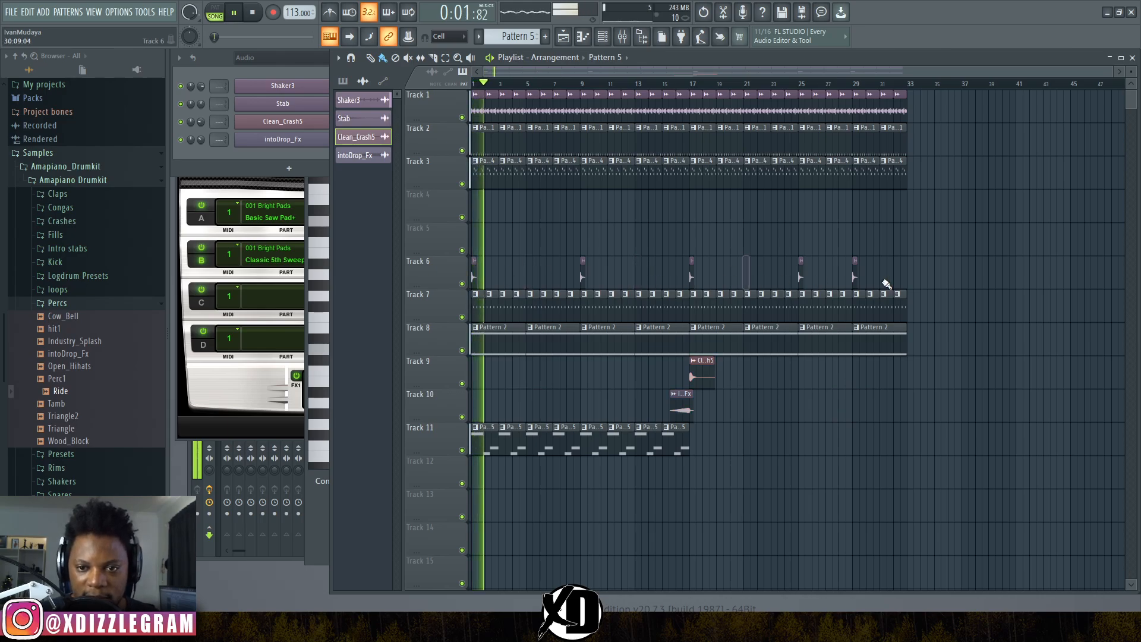
- Play the arrangement from bar 16 to check the transition into the drop at bar 17
{"action": "left_click", "coordinate": [677, 84]}
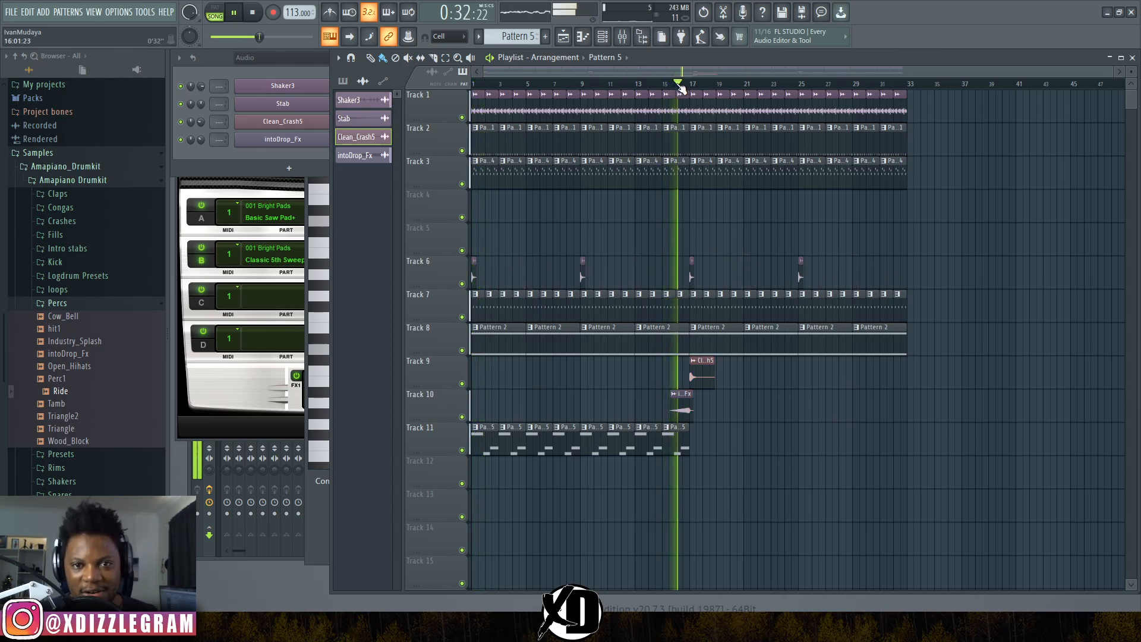
{"action": "scroll", "coordinate": [677, 84], "scroll_direction": "up", "scroll_amount": 4}
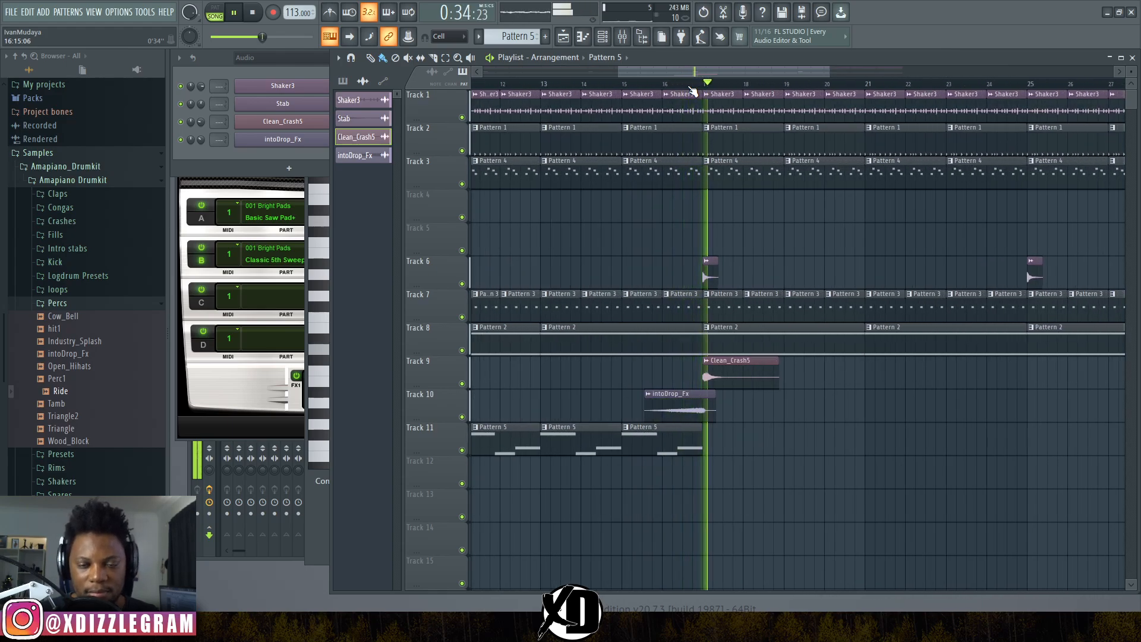
{"action": "scroll", "coordinate": [701, 88], "scroll_direction": "down", "scroll_amount": 3}
{"action": "scroll", "coordinate": [703, 88], "scroll_direction": "down", "scroll_amount": 2}
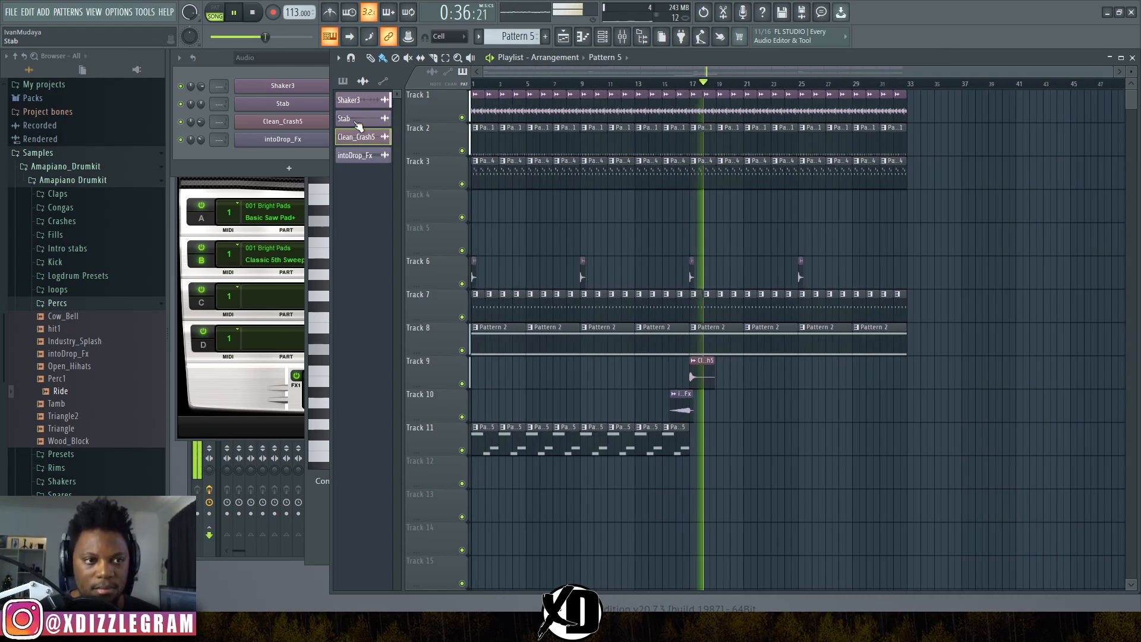
- Show the Unsorted channel group in the channel rack and stop playback
{"action": "left_click", "coordinate": [250, 58]}
{"action": "left_click", "coordinate": [254, 70]}
{"action": "left_click", "coordinate": [205, 63]}
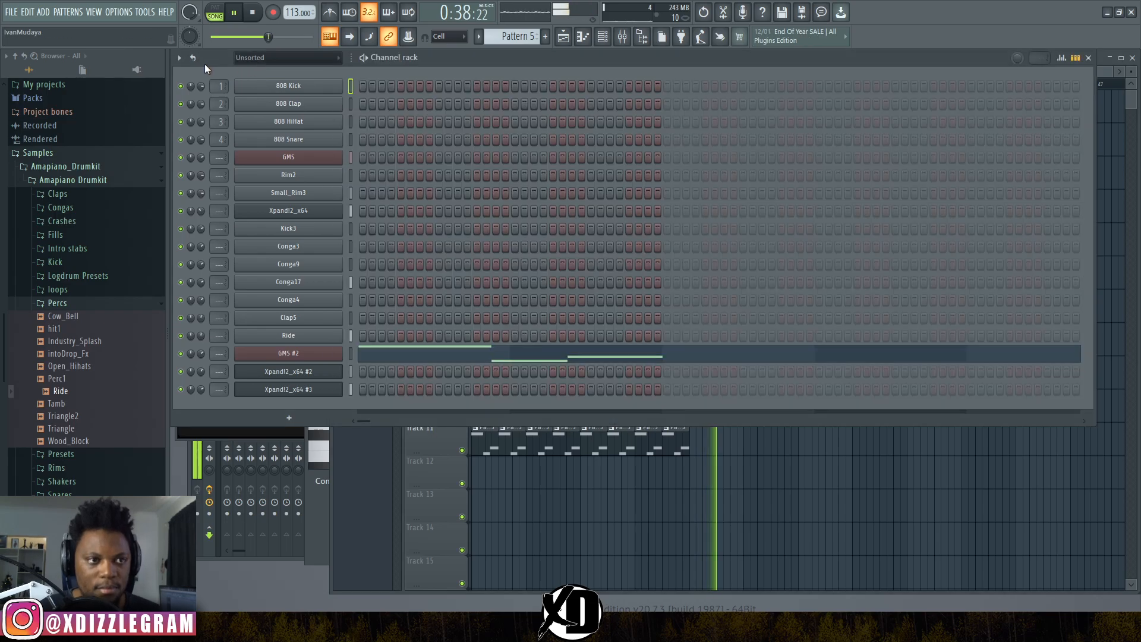
{"action": "key", "text": "space"}
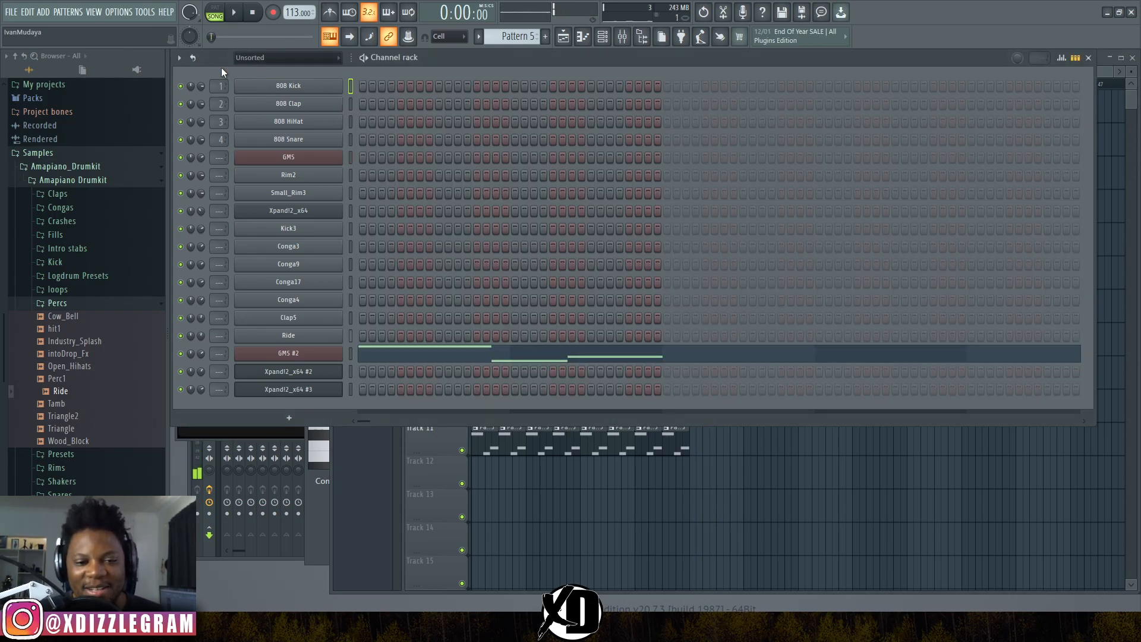
- Create Pattern 6 and add a Fruity DX10 channel with the Log Drum preset
{"action": "key", "text": "KP_Add"}
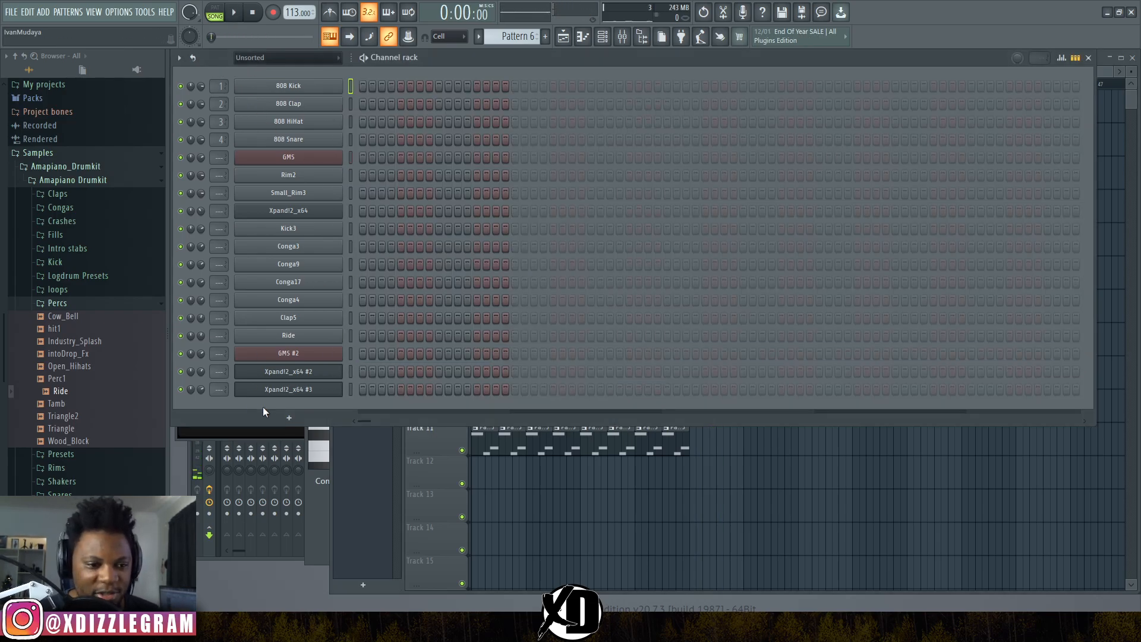
{"action": "left_click", "coordinate": [288, 417]}
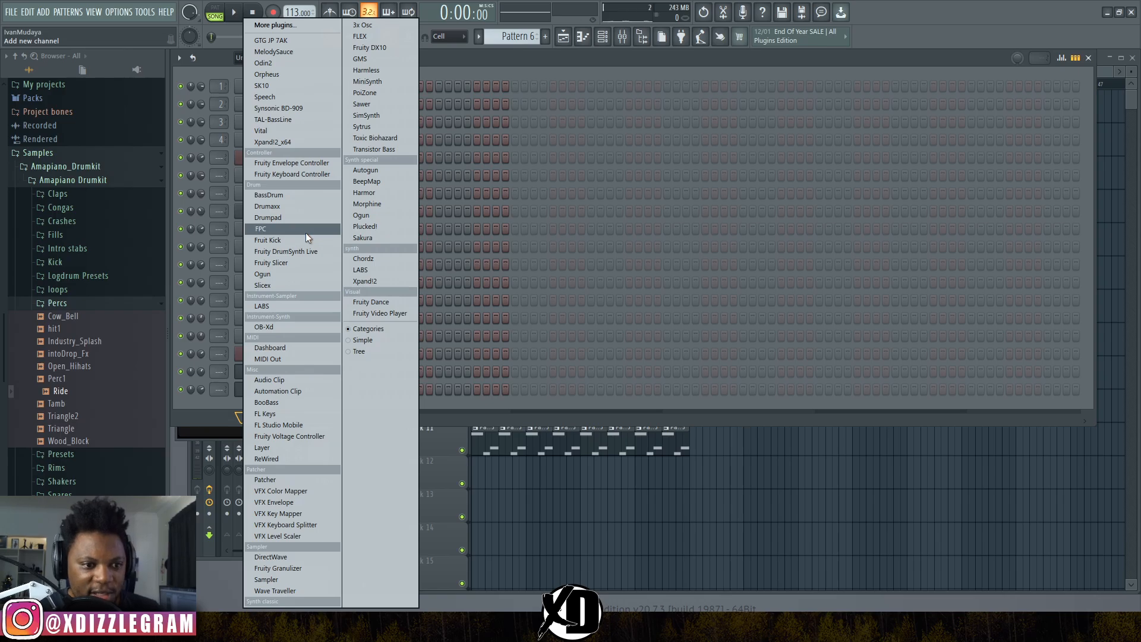
{"action": "left_click", "coordinate": [387, 48]}
{"action": "left_click", "coordinate": [484, 127]}
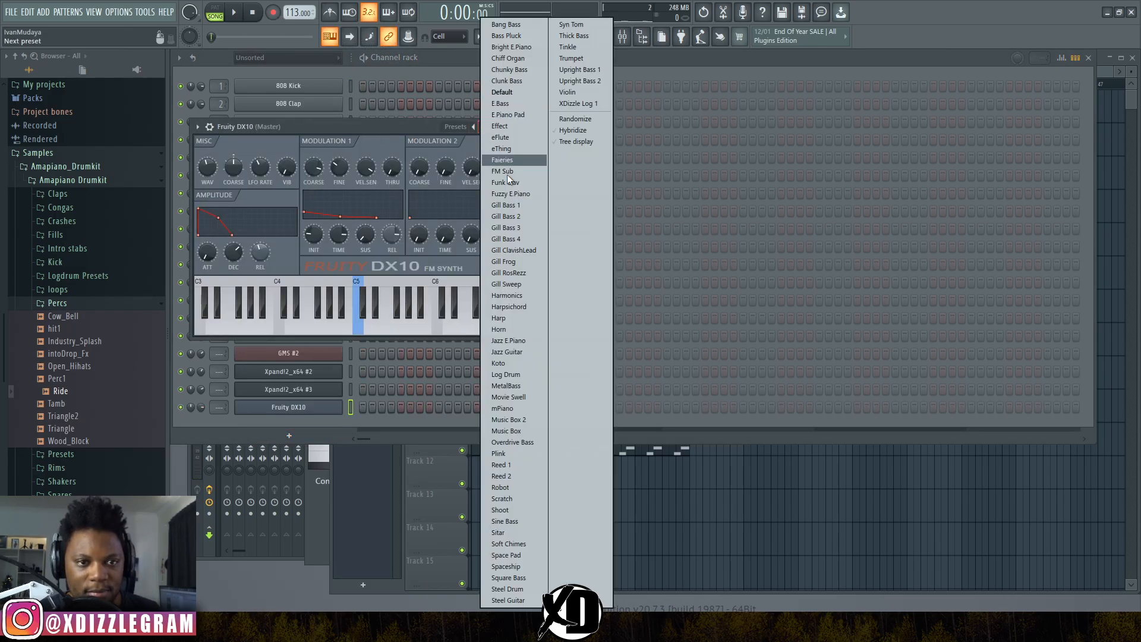
{"action": "left_click", "coordinate": [505, 374]}
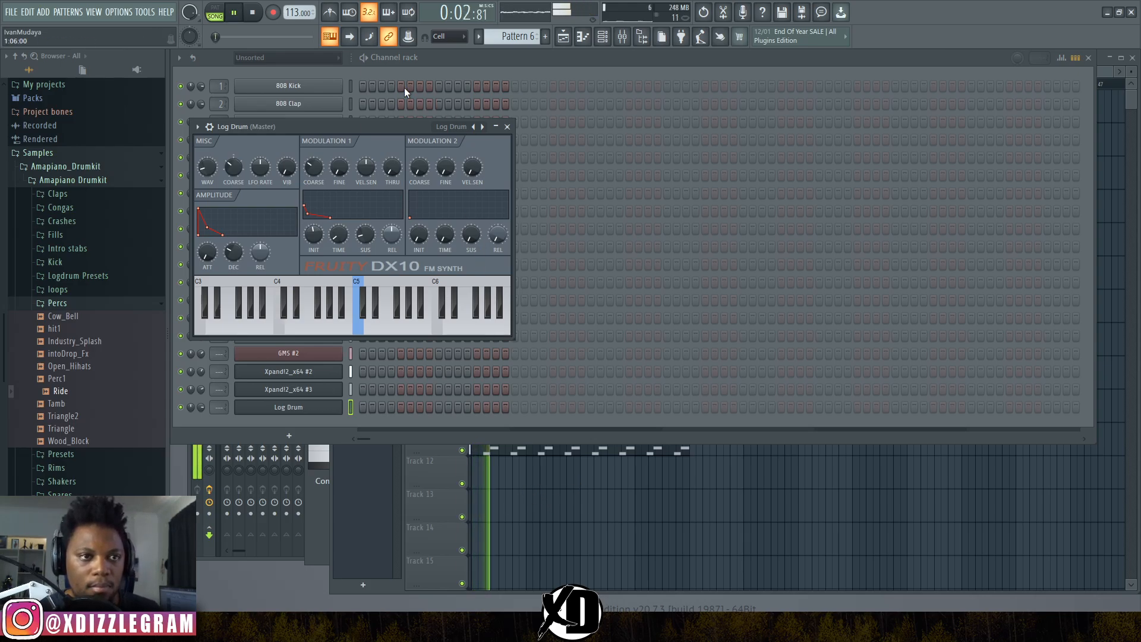
- Close the Log Drum plugin window and loop playlist playback over the drop section from bar 17 to bar 33
{"action": "right_click", "coordinate": [327, 33]}
{"action": "left_click", "coordinate": [509, 54]}
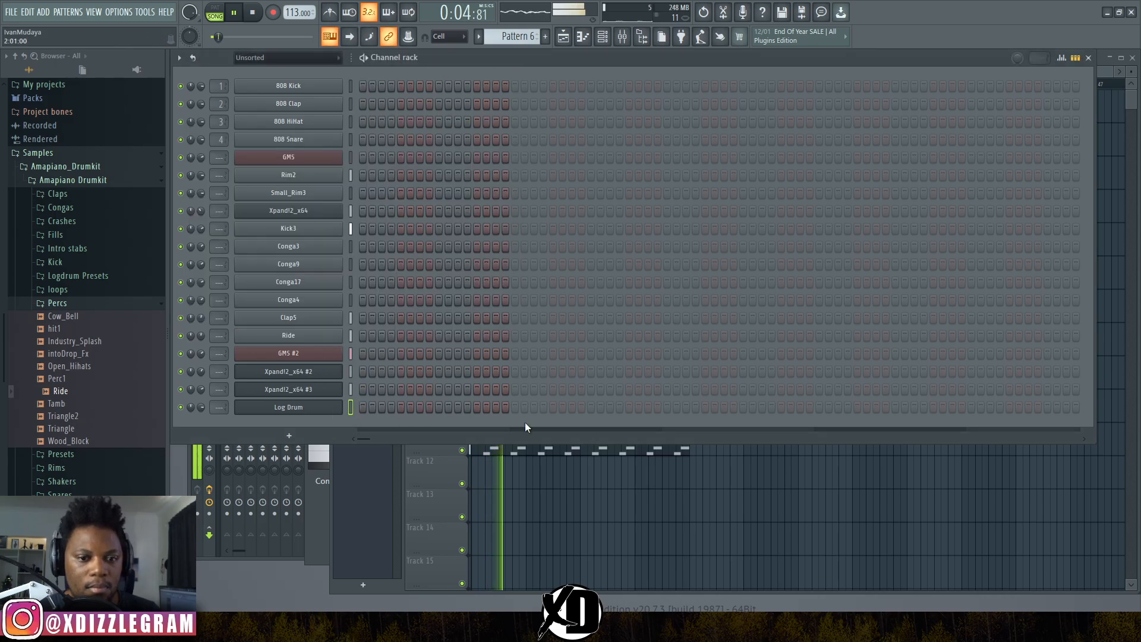
{"action": "left_click", "coordinate": [526, 502]}
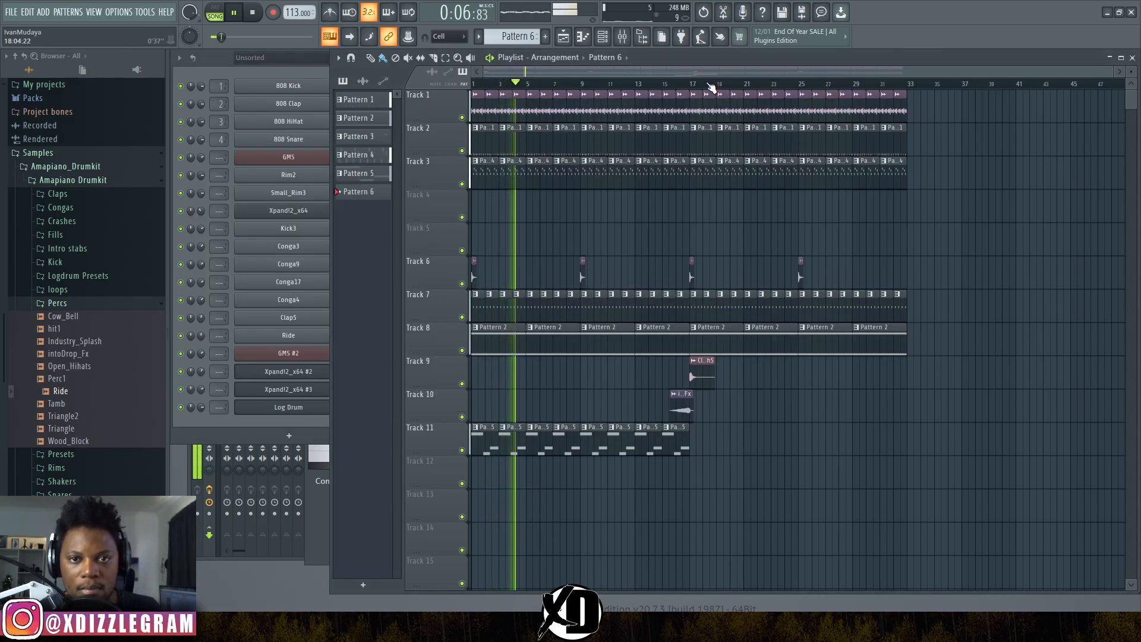
{"action": "key", "text": "space"}
{"action": "scroll", "coordinate": [709, 88], "scroll_direction": "down", "scroll_amount": 5}
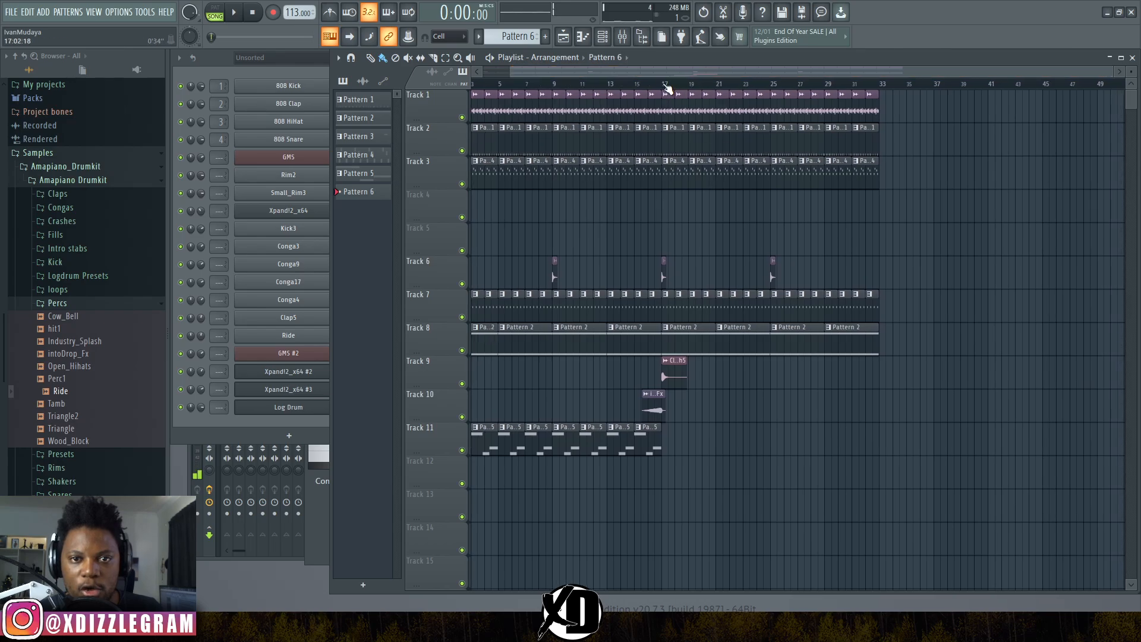
{"action": "left_click_drag", "start_coordinate": [664, 88], "coordinate": [887, 87]}
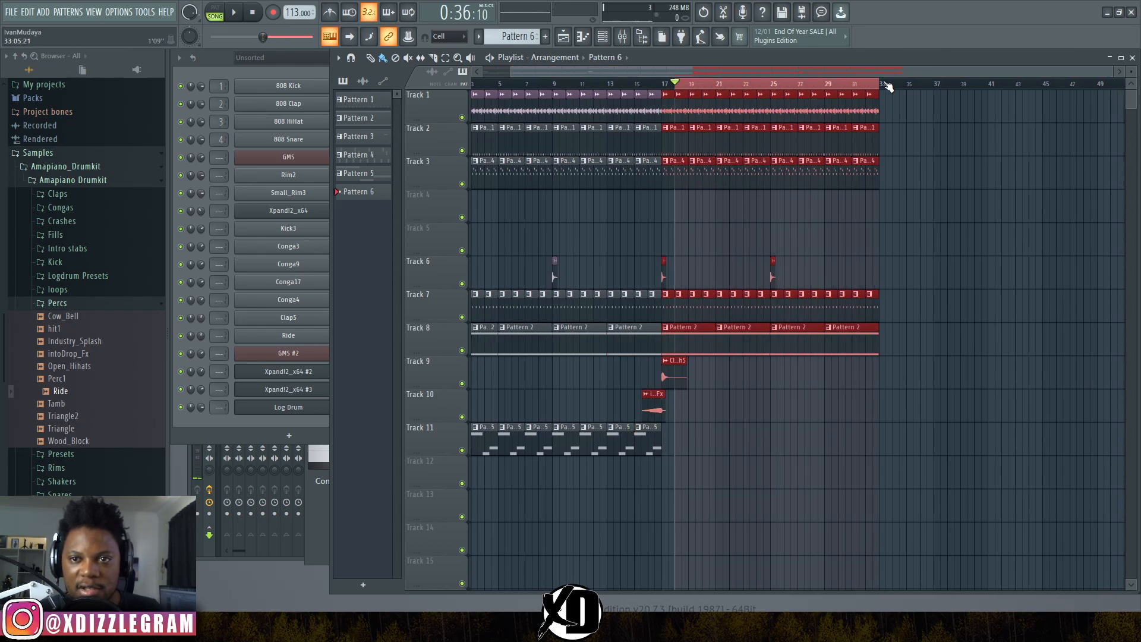
{"action": "key", "text": "space"}
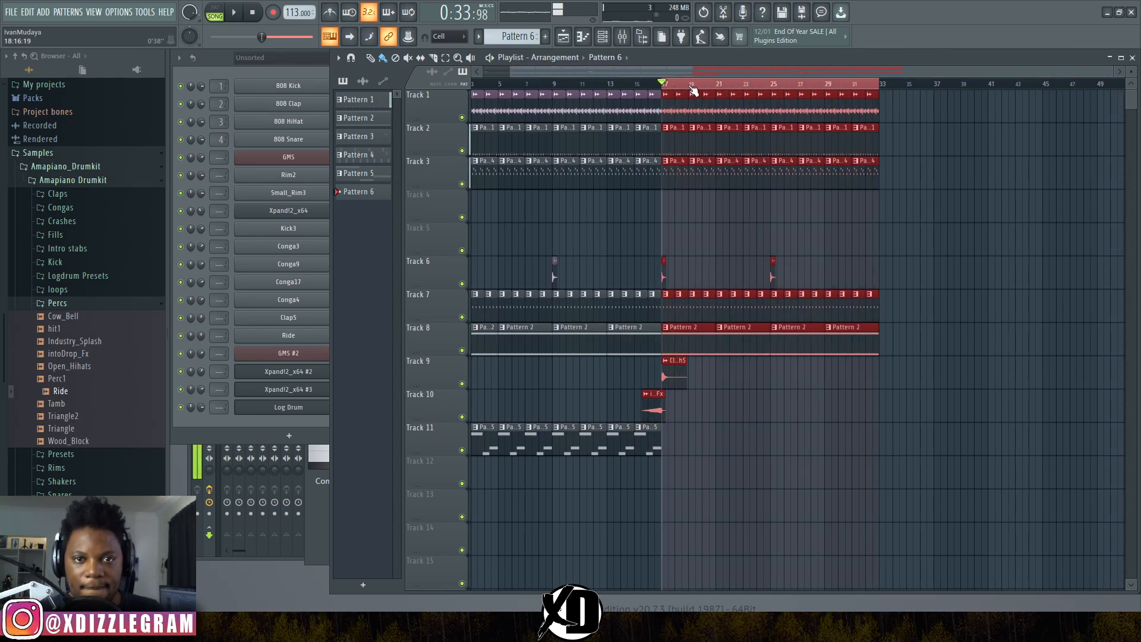
{"action": "scroll", "coordinate": [742, 89], "scroll_direction": "up", "scroll_amount": 2}
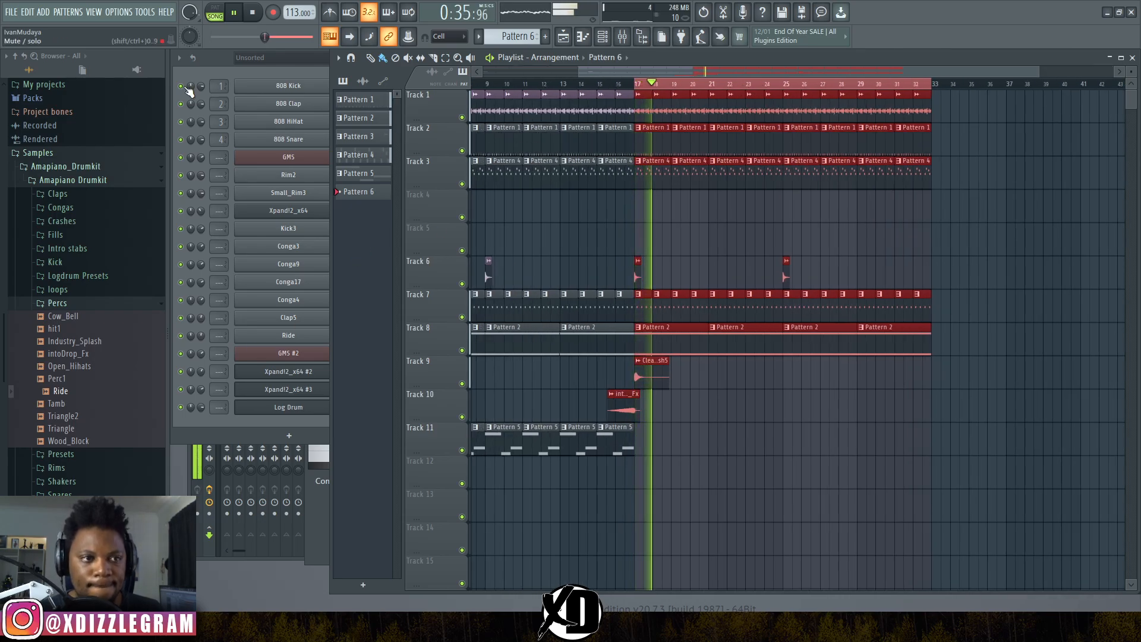
- Open the Log Drum channel's piano roll and bring the low octaves around D3 and D4 into view
{"action": "left_click", "coordinate": [212, 62]}
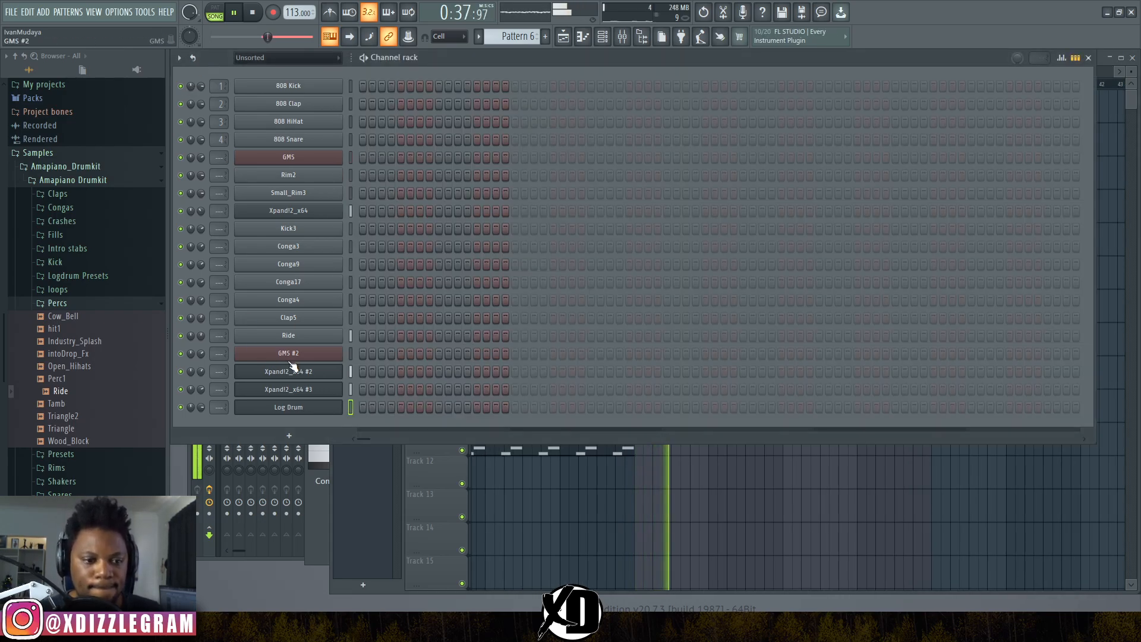
{"action": "right_click", "coordinate": [322, 413]}
{"action": "left_click", "coordinate": [405, 405]}
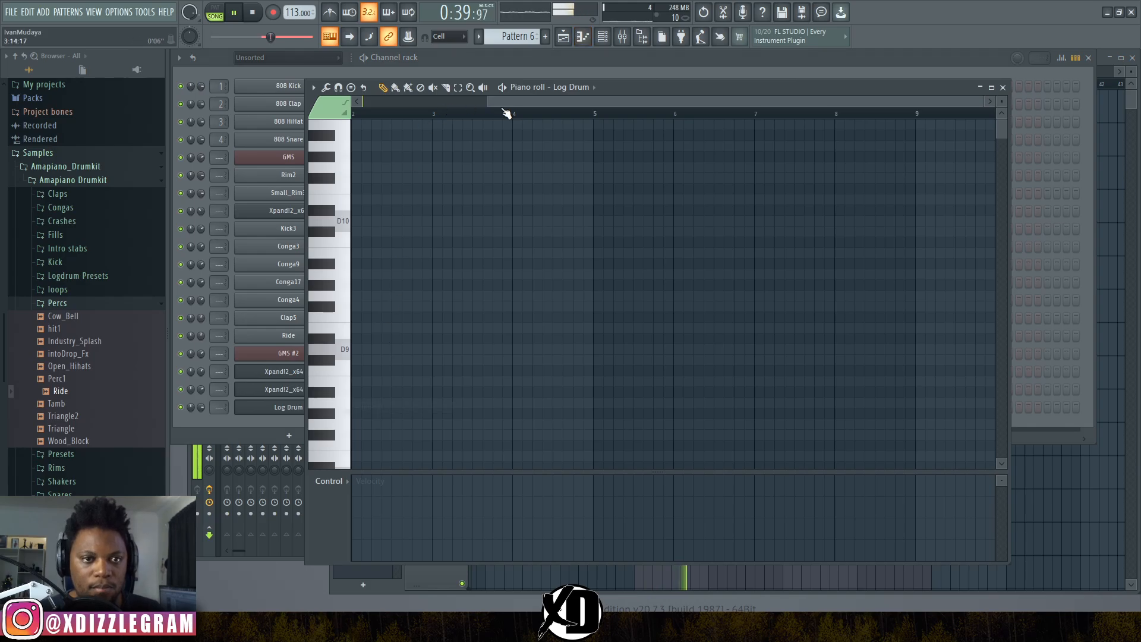
{"action": "key", "text": "space"}
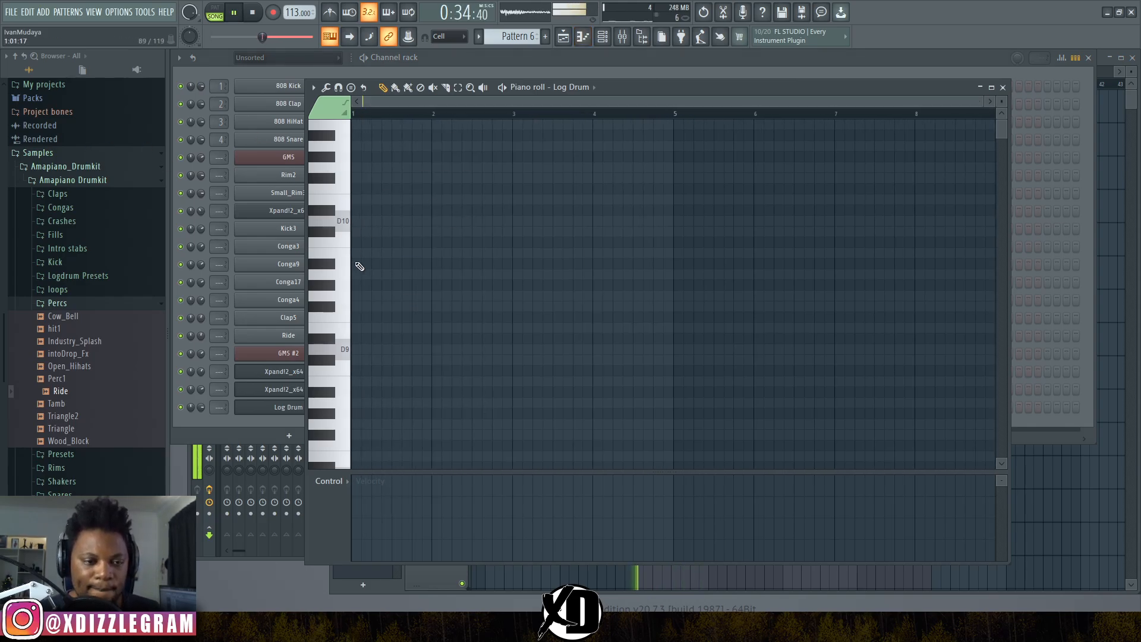
{"action": "scroll", "coordinate": [350, 439], "scroll_direction": "down", "scroll_amount": 4}
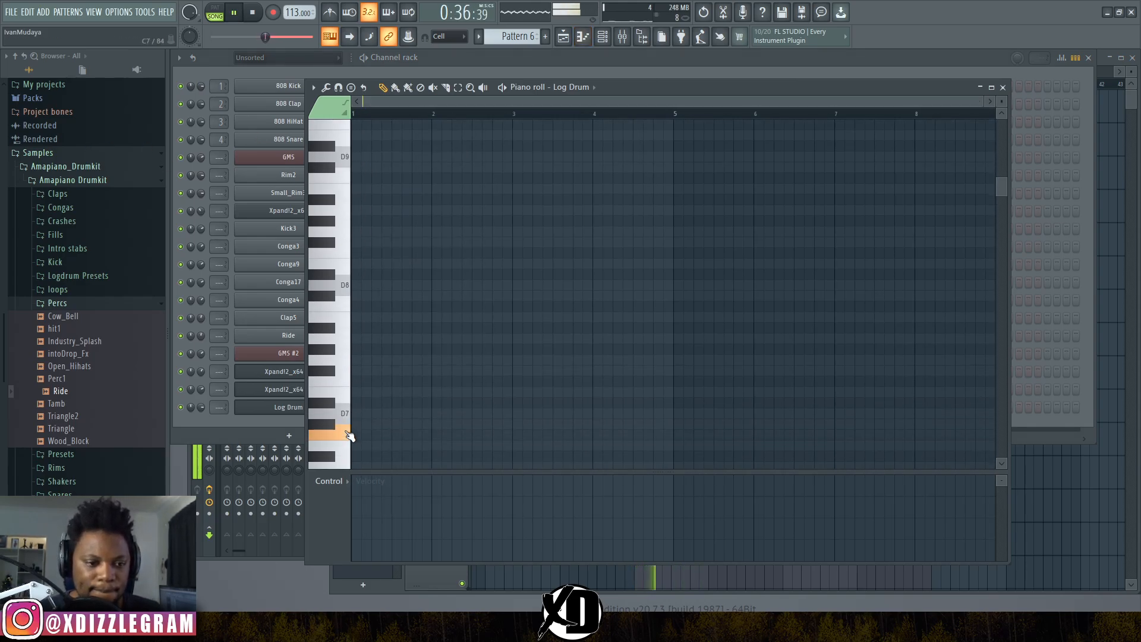
{"action": "scroll", "coordinate": [343, 455], "scroll_direction": "down", "scroll_amount": 12}
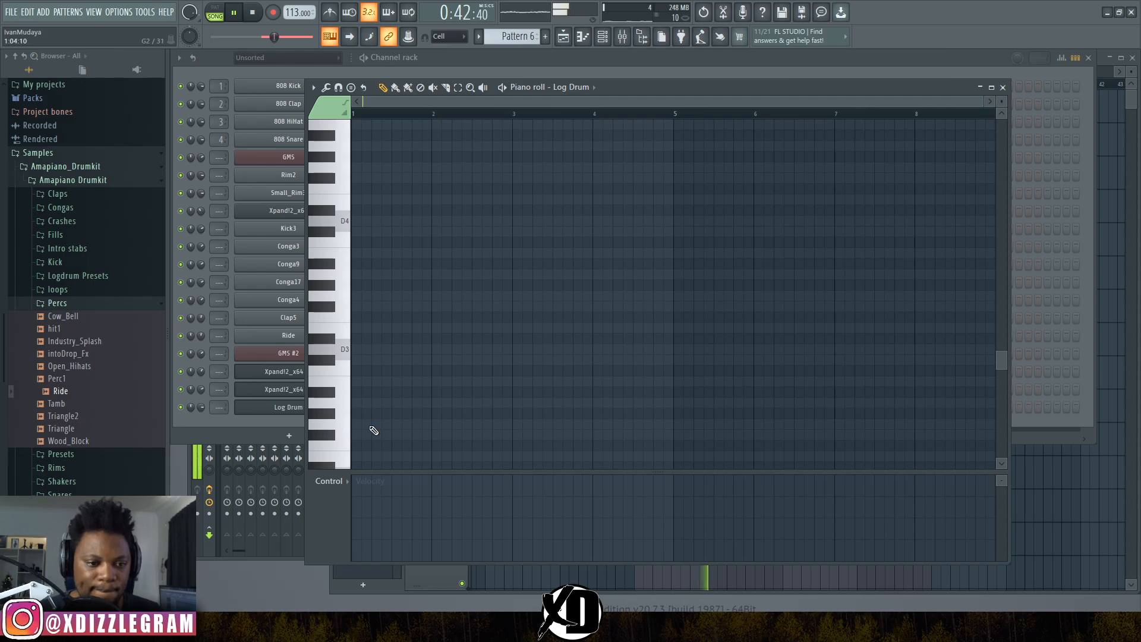
- Place a Pattern 6 clip on Track 12 at bar 17 and restart playback from there
{"action": "left_click", "coordinate": [1133, 78]}
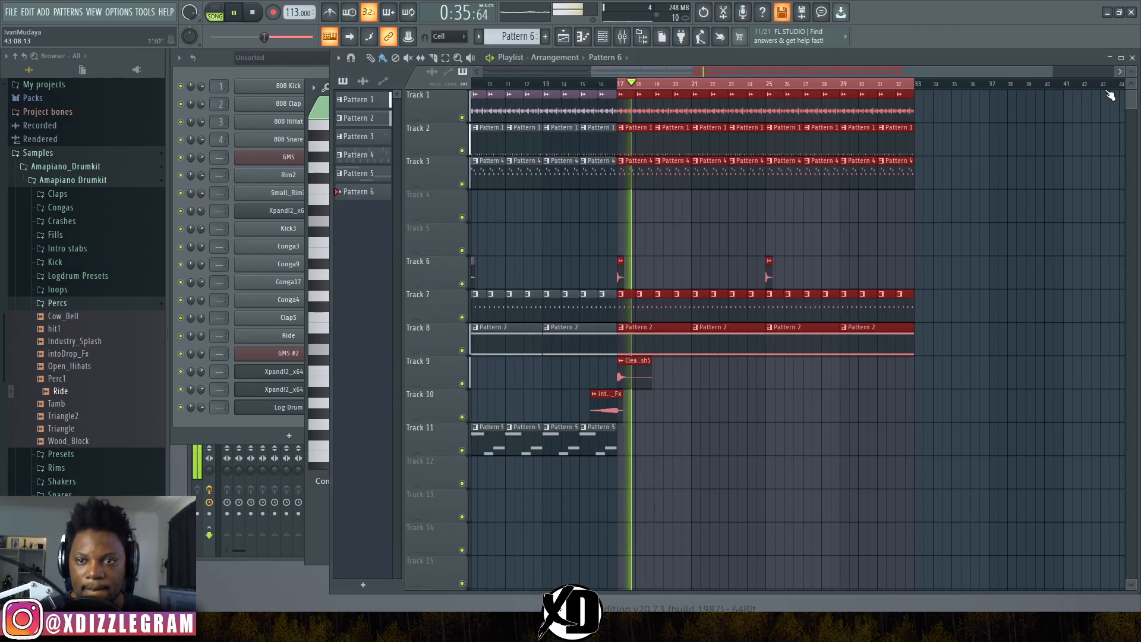
{"action": "left_click", "coordinate": [621, 461]}
{"action": "key", "text": "space"}
{"action": "key", "text": "space"}
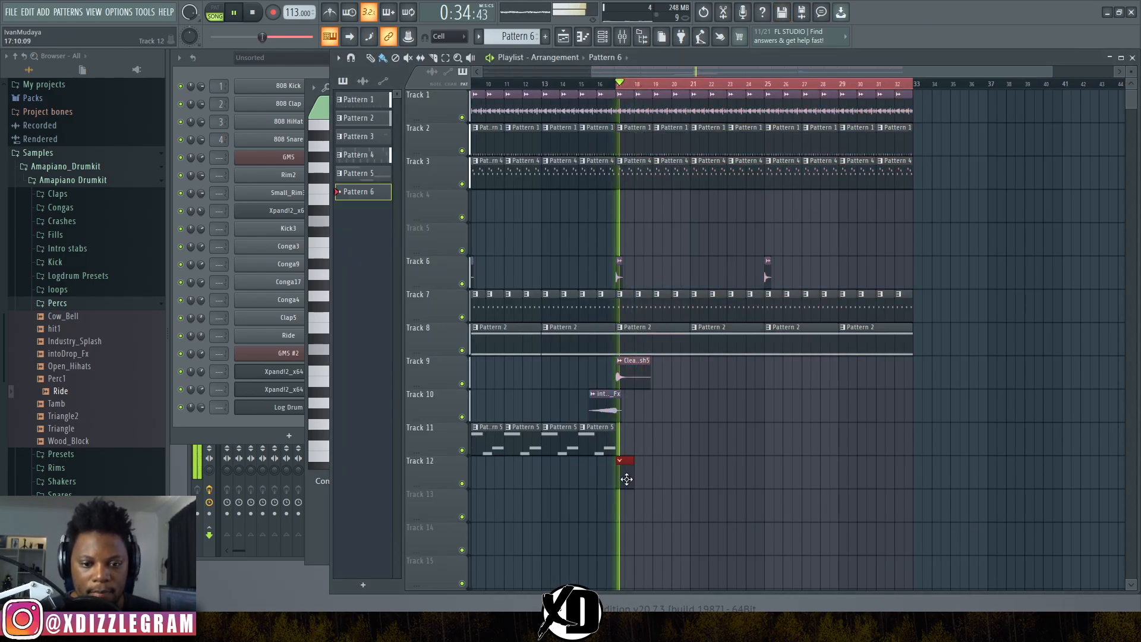
- Return to the channel rack and reopen the Log Drum channel's piano roll for Pattern 6 while the section plays
{"action": "key", "text": "F6"}
{"action": "right_click", "coordinate": [299, 407]}
{"action": "left_click", "coordinate": [376, 407]}
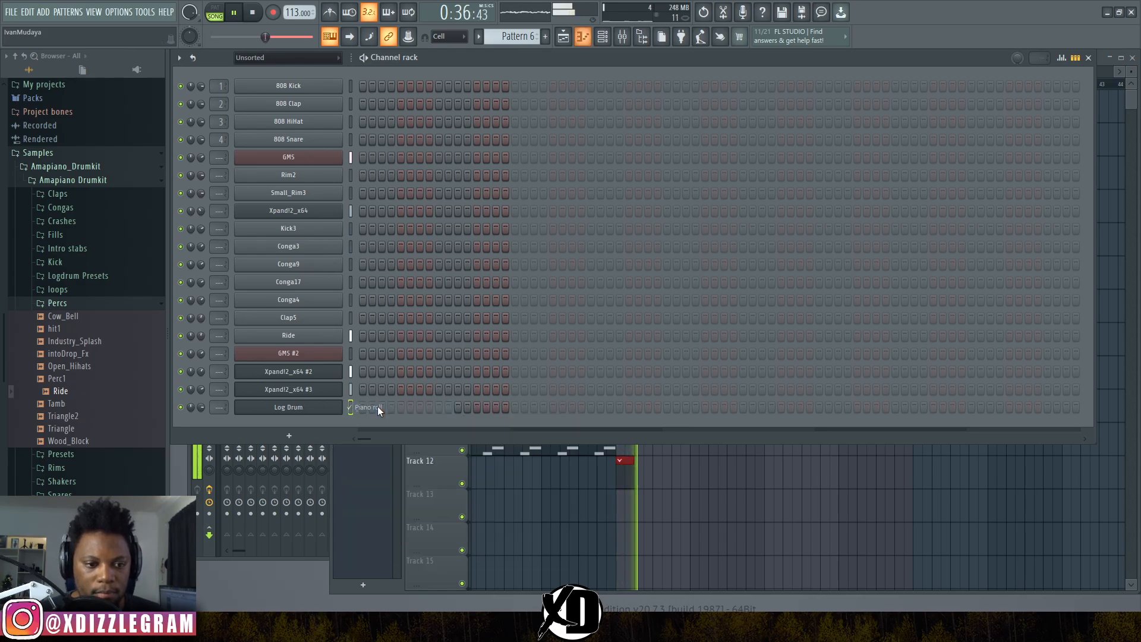
{"action": "right_click", "coordinate": [320, 408]}
{"action": "left_click", "coordinate": [374, 409]}
{"action": "left_click", "coordinate": [377, 410]}
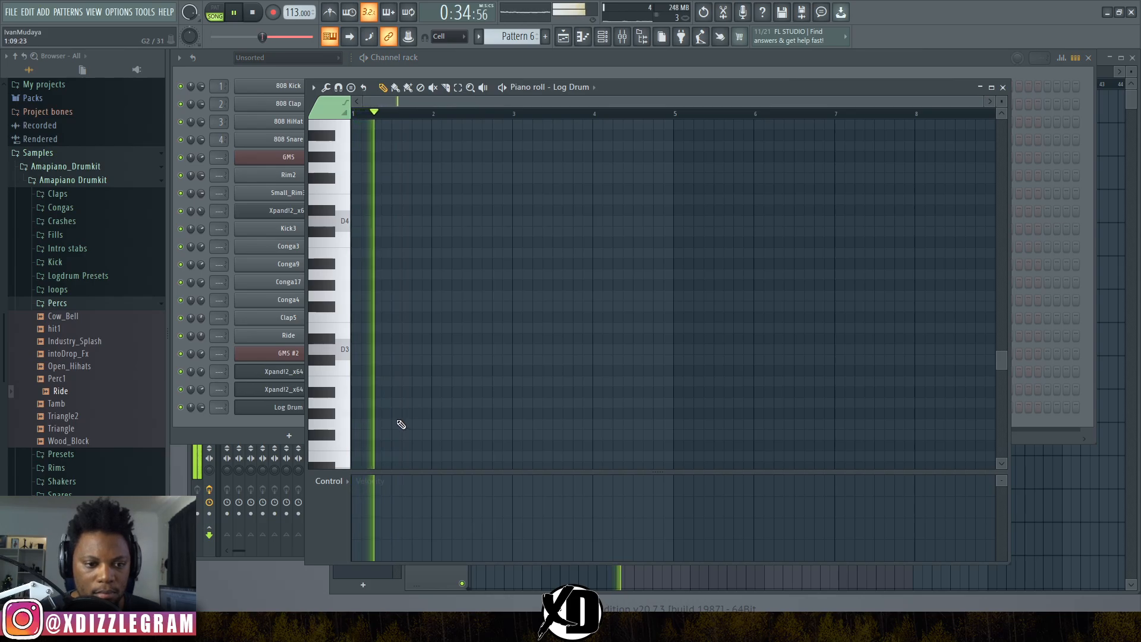
- Add two adjacent G#2 notes to the Log Drum at steps 9 and 10 of bar 1
{"action": "left_click", "coordinate": [394, 414]}
{"action": "key", "text": "space"}
{"action": "key", "text": "space"}
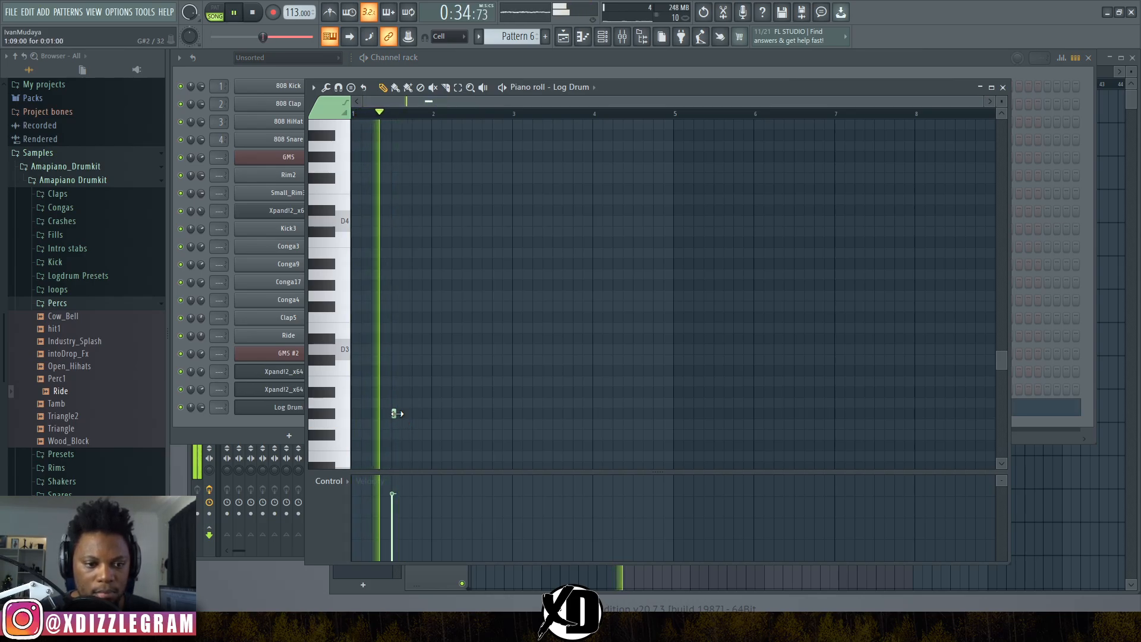
{"action": "scroll", "coordinate": [374, 114], "scroll_direction": "up", "scroll_amount": 2}
{"action": "scroll", "coordinate": [375, 114], "scroll_direction": "up", "scroll_amount": 2}
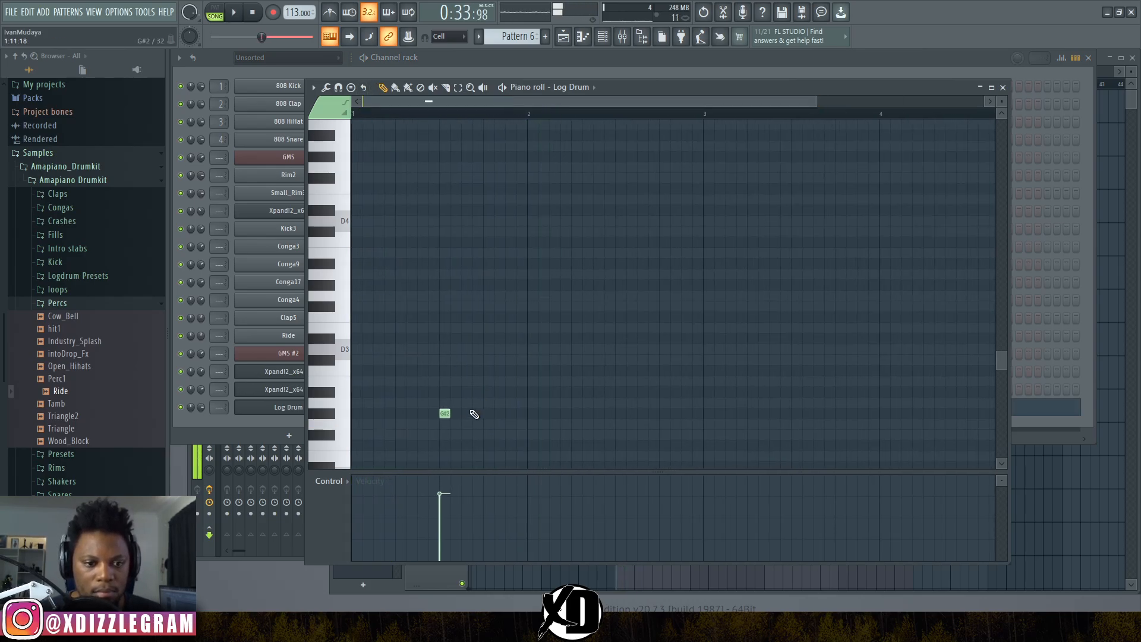
{"action": "left_click", "coordinate": [454, 413]}
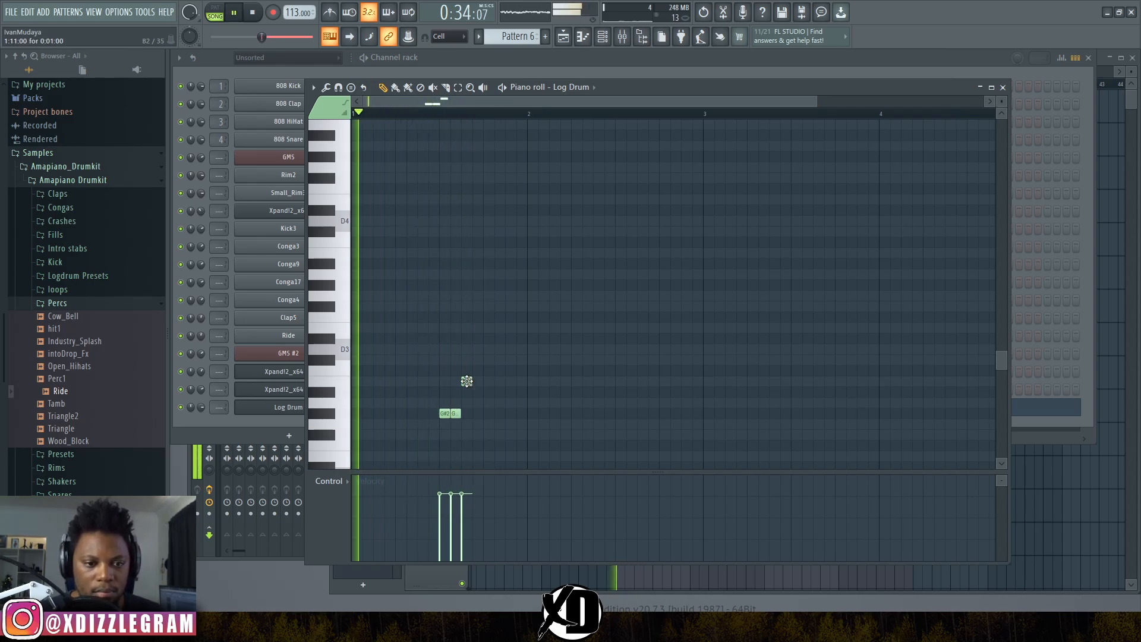
{"action": "left_click", "coordinate": [468, 393]}
{"action": "left_click_drag", "start_coordinate": [469, 393], "coordinate": [476, 391]}
{"action": "right_click", "coordinate": [476, 391]}
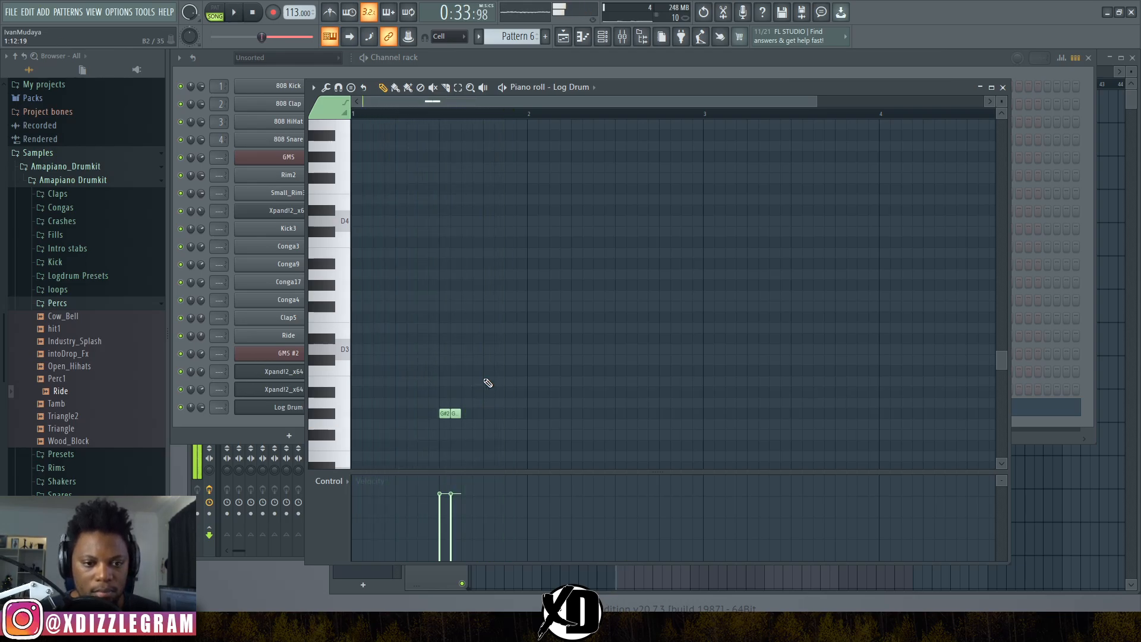
- Add a third G#2 note at step 12 of bar 1 and play the pattern back
{"action": "left_click", "coordinate": [479, 371]}
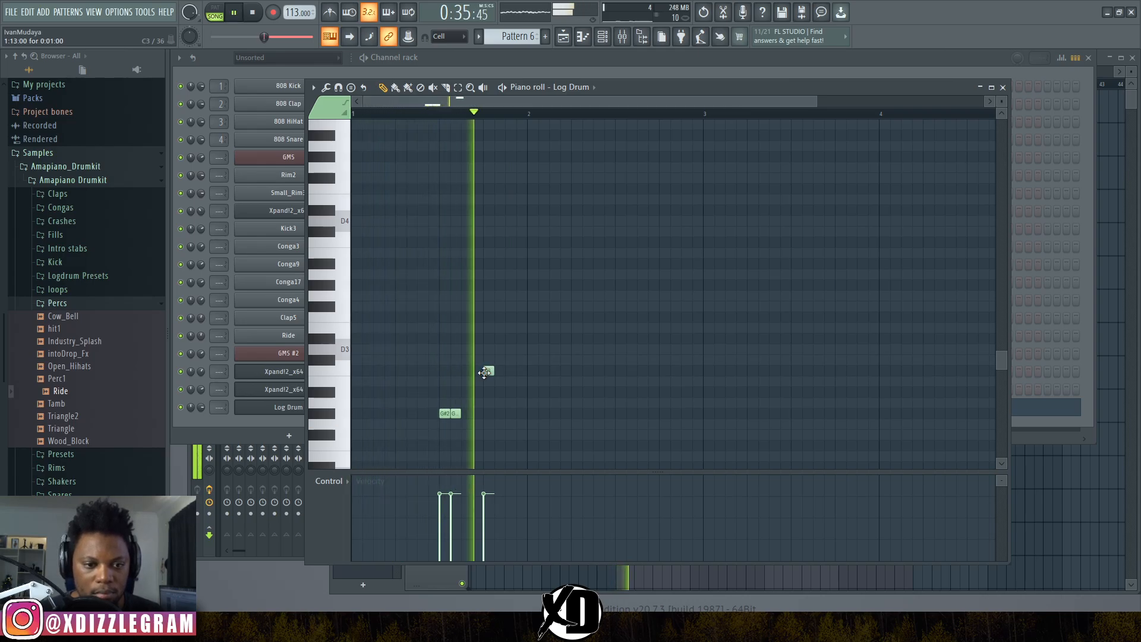
{"action": "left_click_drag", "start_coordinate": [482, 372], "coordinate": [470, 418]}
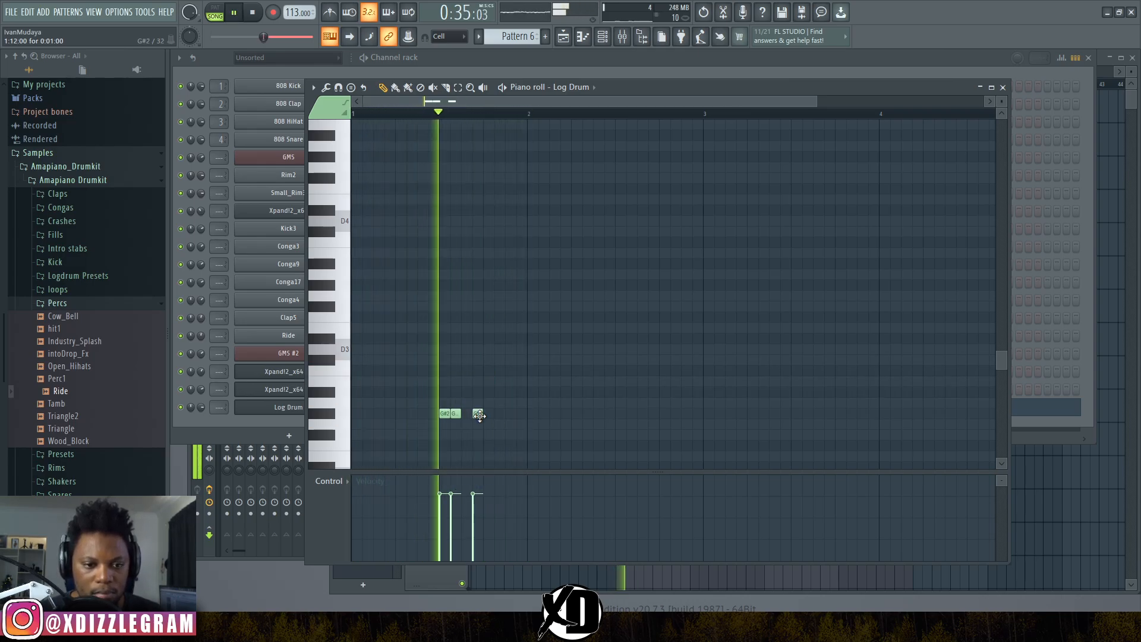
{"action": "key", "text": "space"}
{"action": "key", "text": "space"}
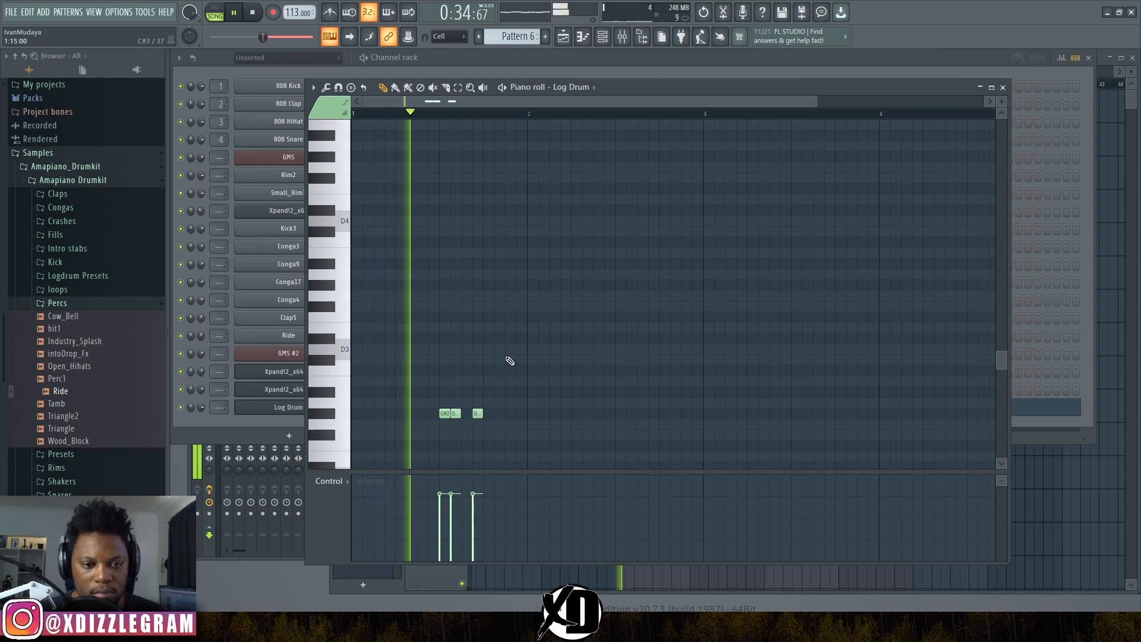
- Add a D#3 note at step 15 of bar 1 and replay the pattern to check it
{"action": "left_click", "coordinate": [509, 340]}
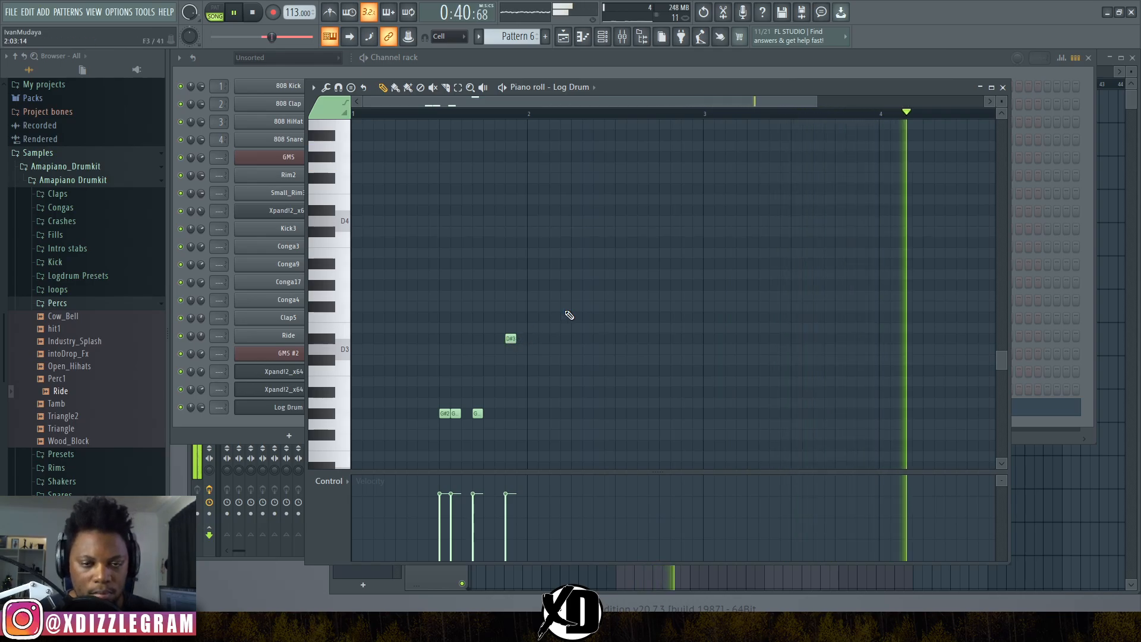
{"action": "scroll", "coordinate": [601, 298], "scroll_direction": "up", "scroll_amount": 2}
{"action": "scroll", "coordinate": [523, 338], "scroll_direction": "down", "scroll_amount": 2}
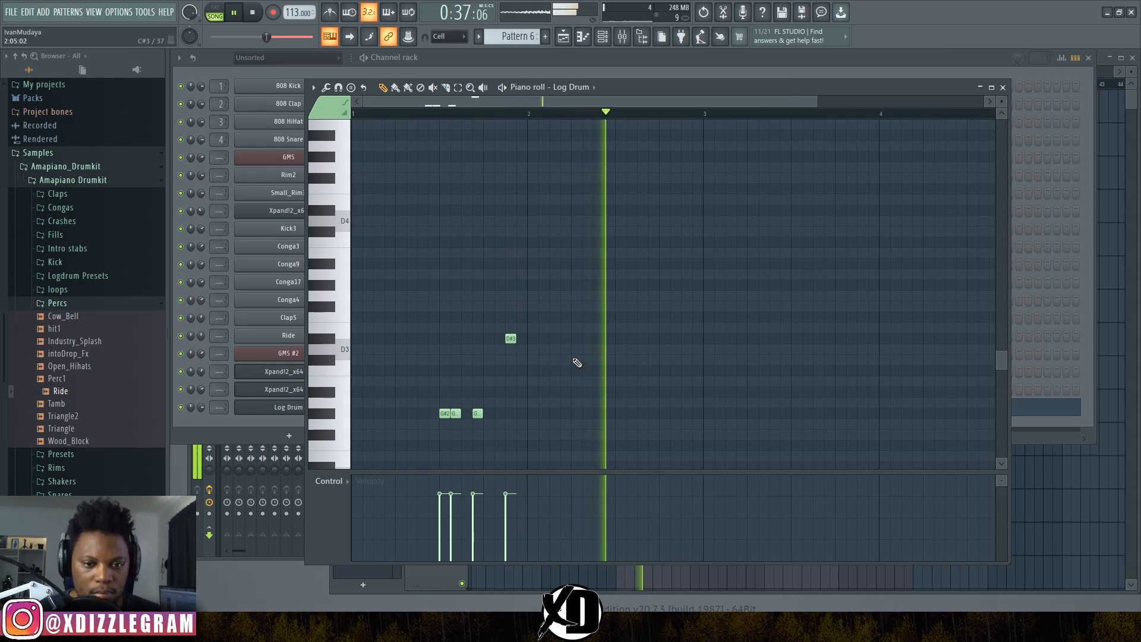
{"action": "key", "text": "space"}
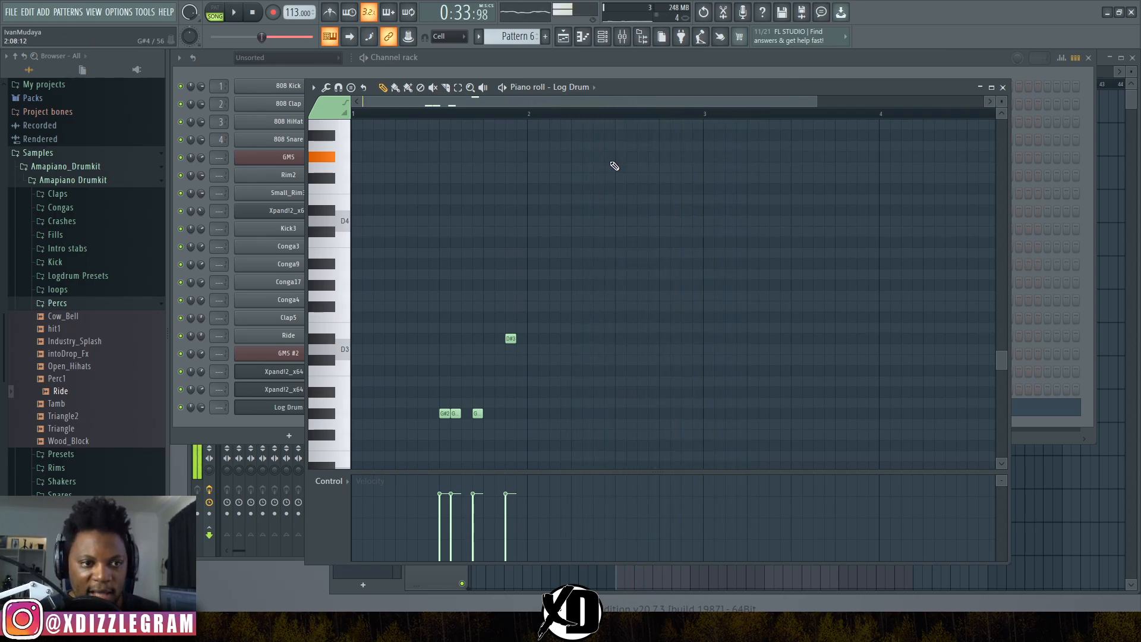
{"action": "key", "text": "space"}
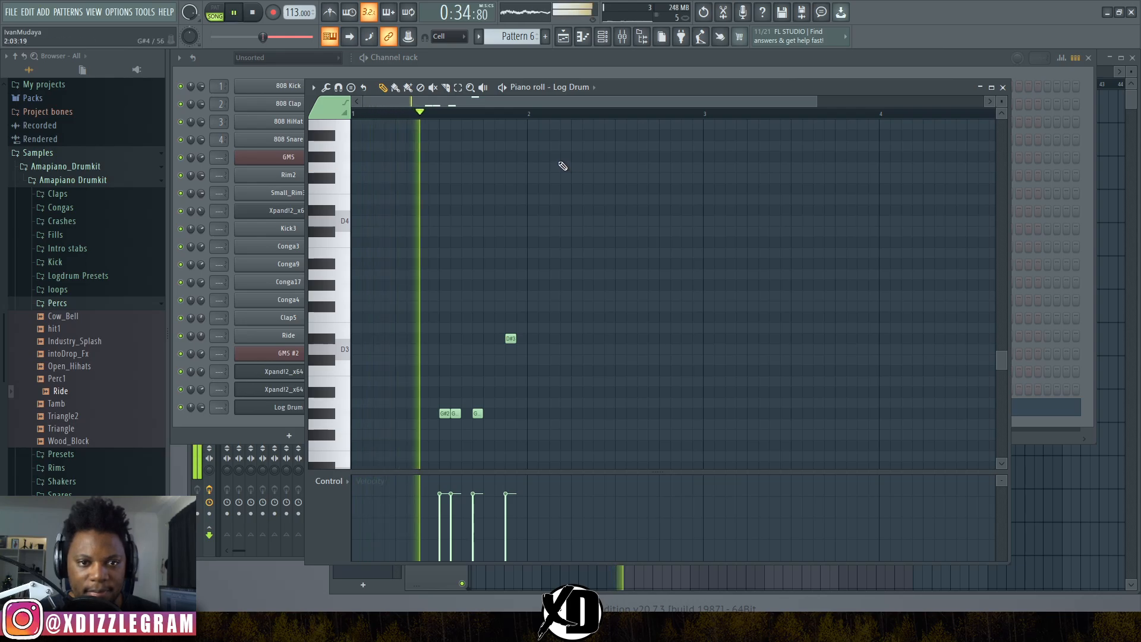
- Add three G#4 notes at steps 7, 9 and 11 of bar 2
{"action": "left_click", "coordinate": [595, 157]}
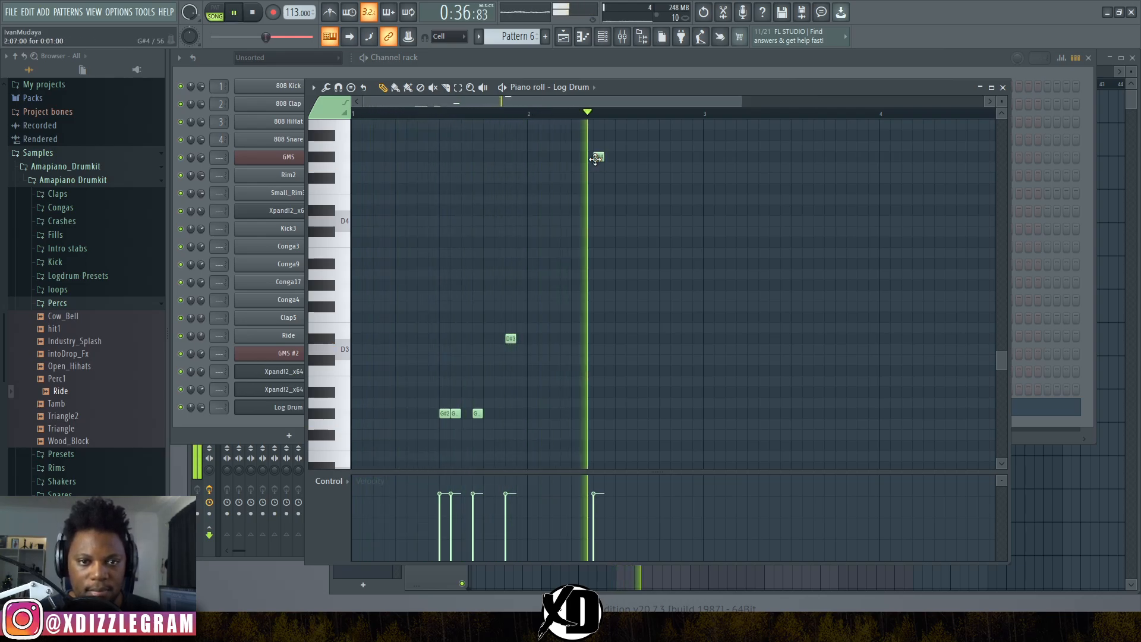
{"action": "key", "text": "space"}
{"action": "key", "text": "space"}
{"action": "left_click", "coordinate": [618, 157]}
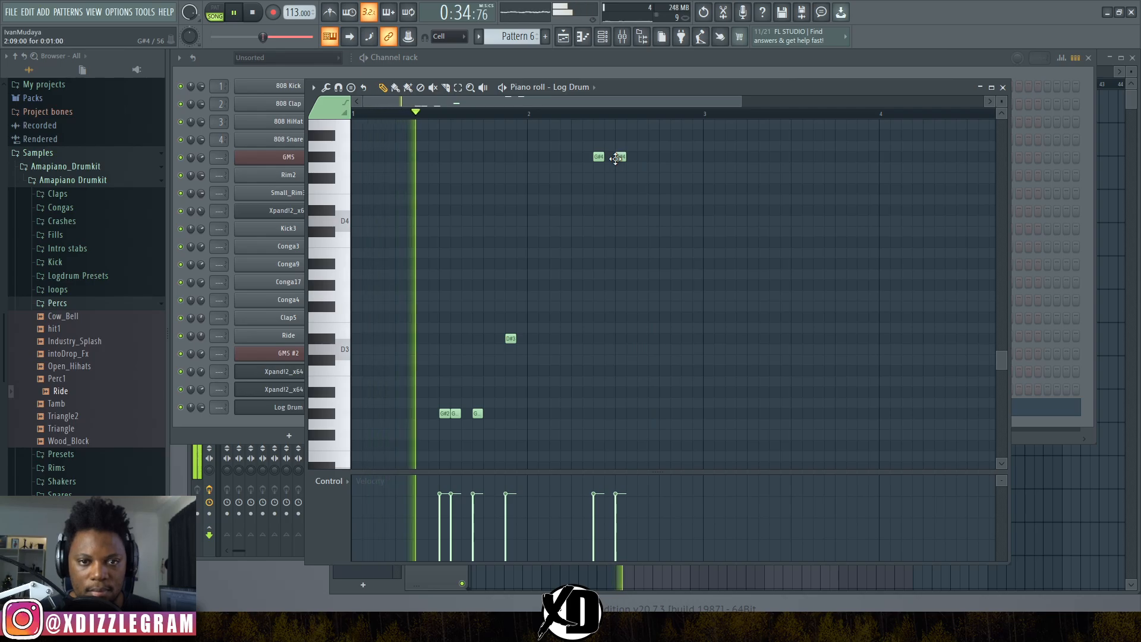
{"action": "scroll", "coordinate": [626, 134], "scroll_direction": "up", "scroll_amount": 1}
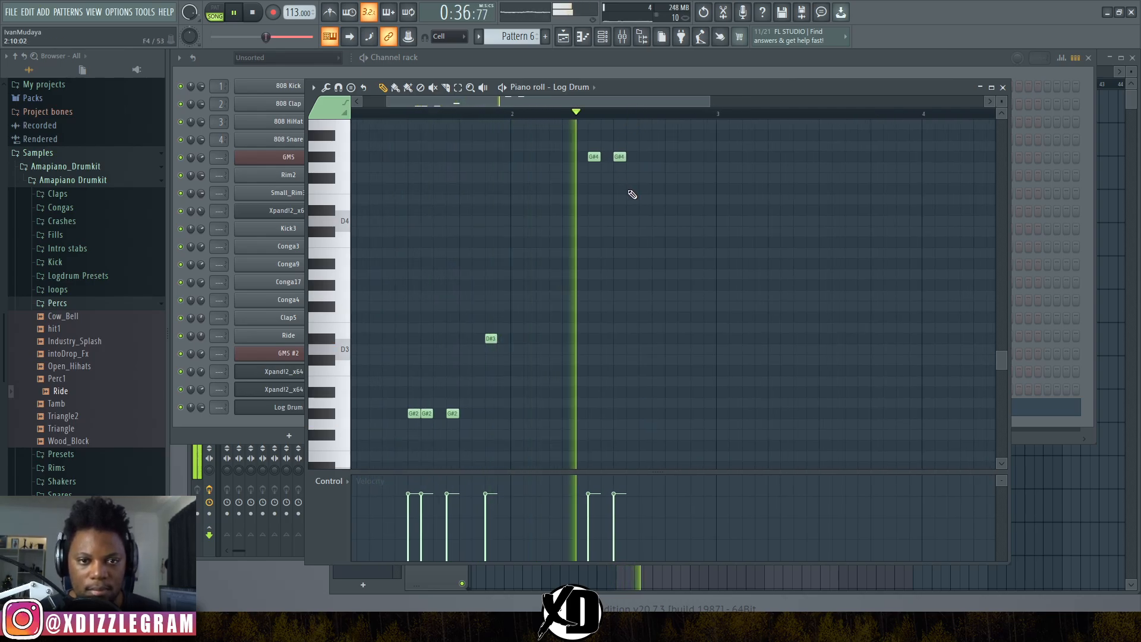
{"action": "left_click", "coordinate": [642, 157]}
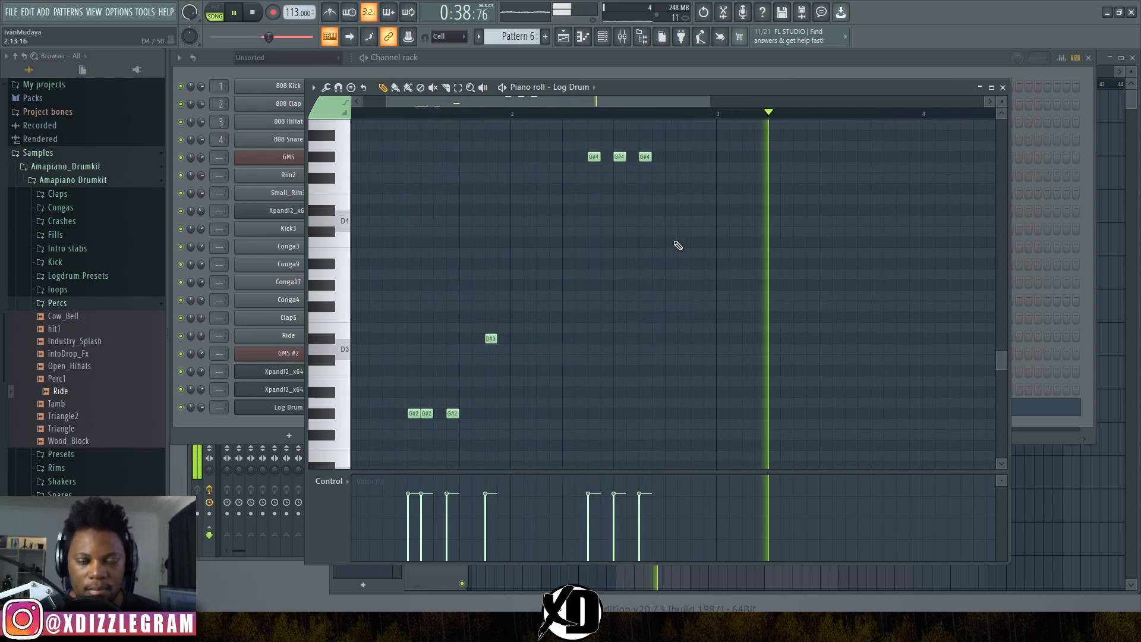
- Add a B4 note at step 6 and a D#3 note at step 15 of bar 2
{"action": "left_click", "coordinate": [683, 339]}
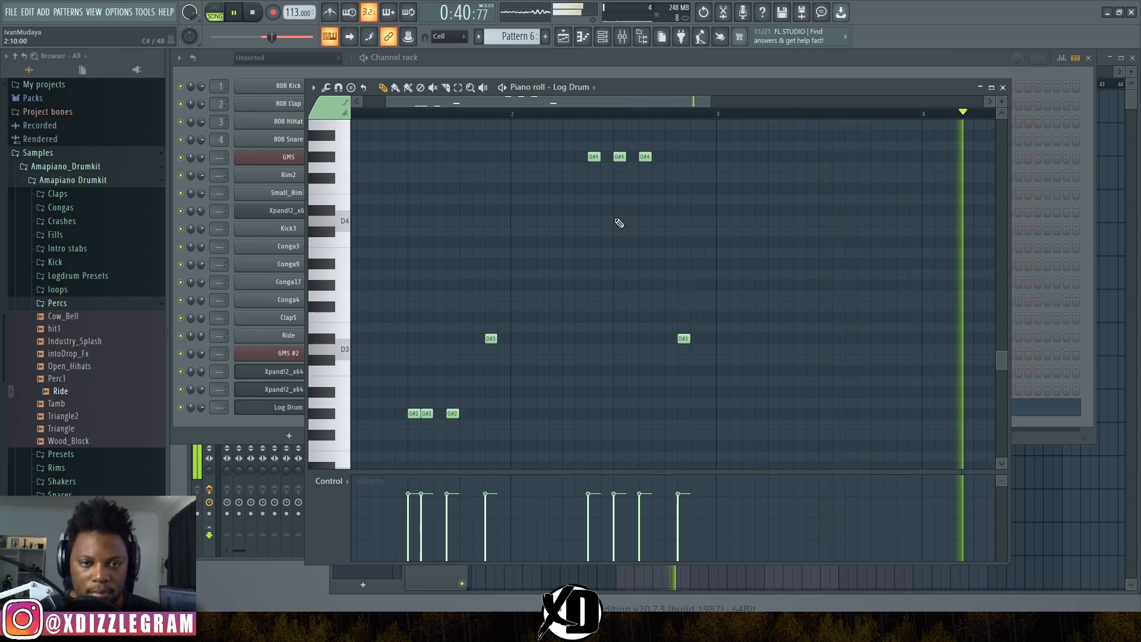
{"action": "left_click", "coordinate": [495, 114]}
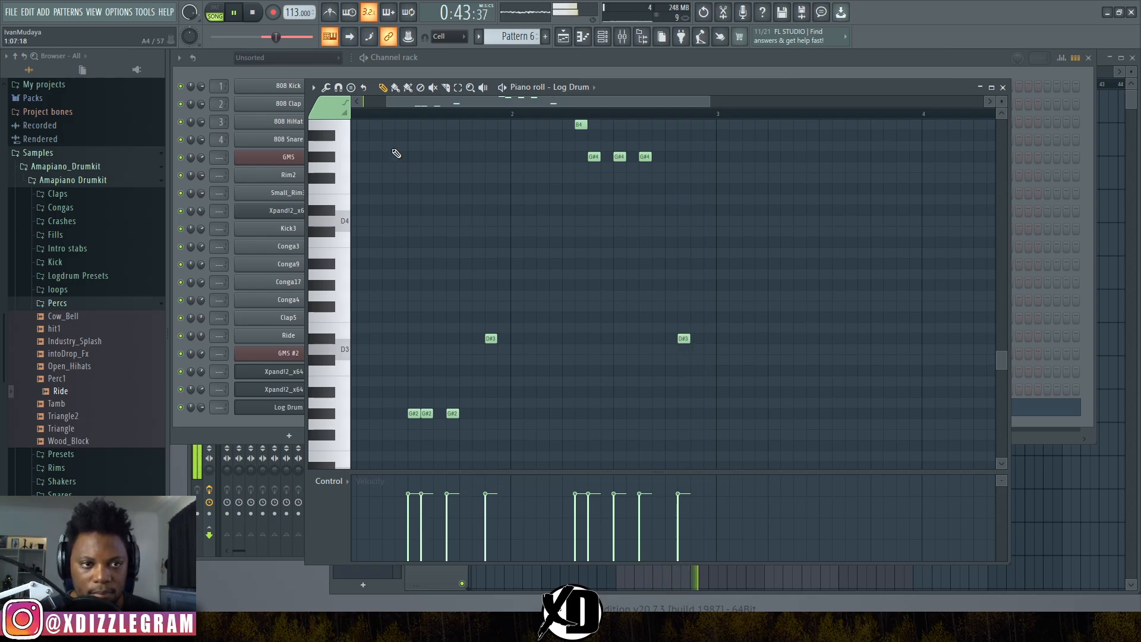
{"action": "scroll", "coordinate": [447, 116], "scroll_direction": "down", "scroll_amount": 1}
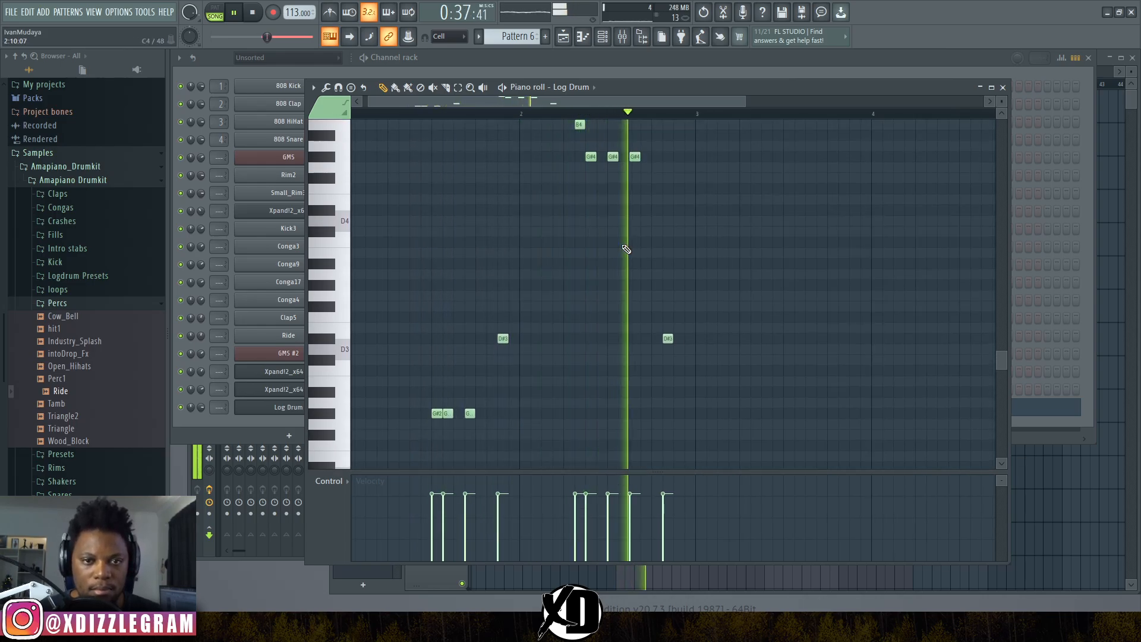
{"action": "left_click_drag", "start_coordinate": [668, 339], "coordinate": [679, 339]}
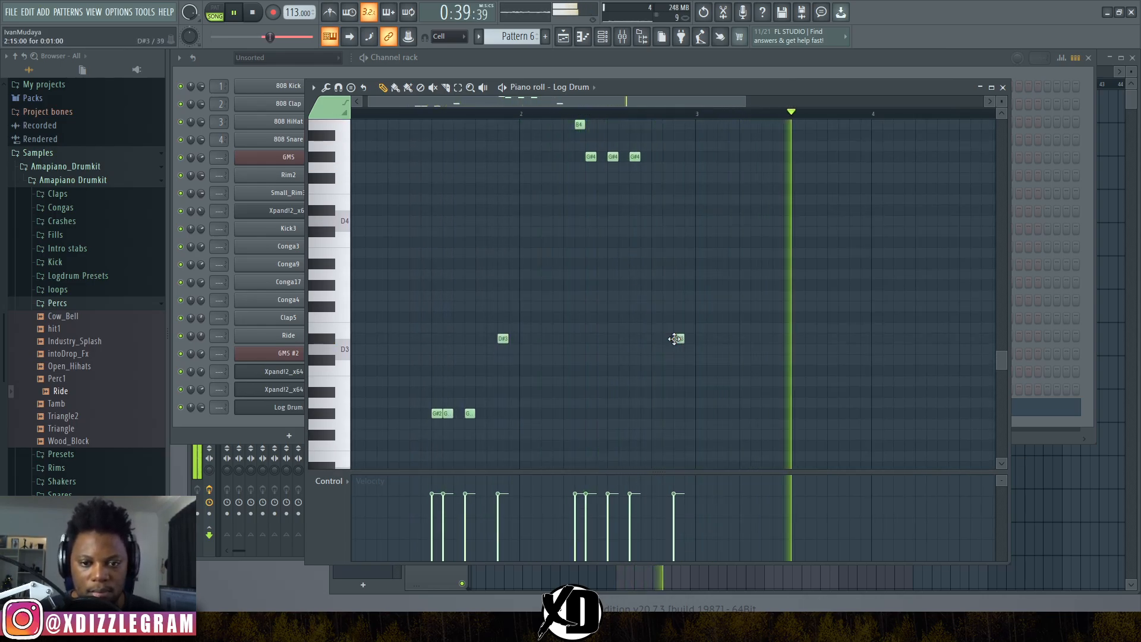
- Add a D#3 note at step 9 and a G#2 note at step 11 of bar 3
{"action": "left_click", "coordinate": [790, 339]}
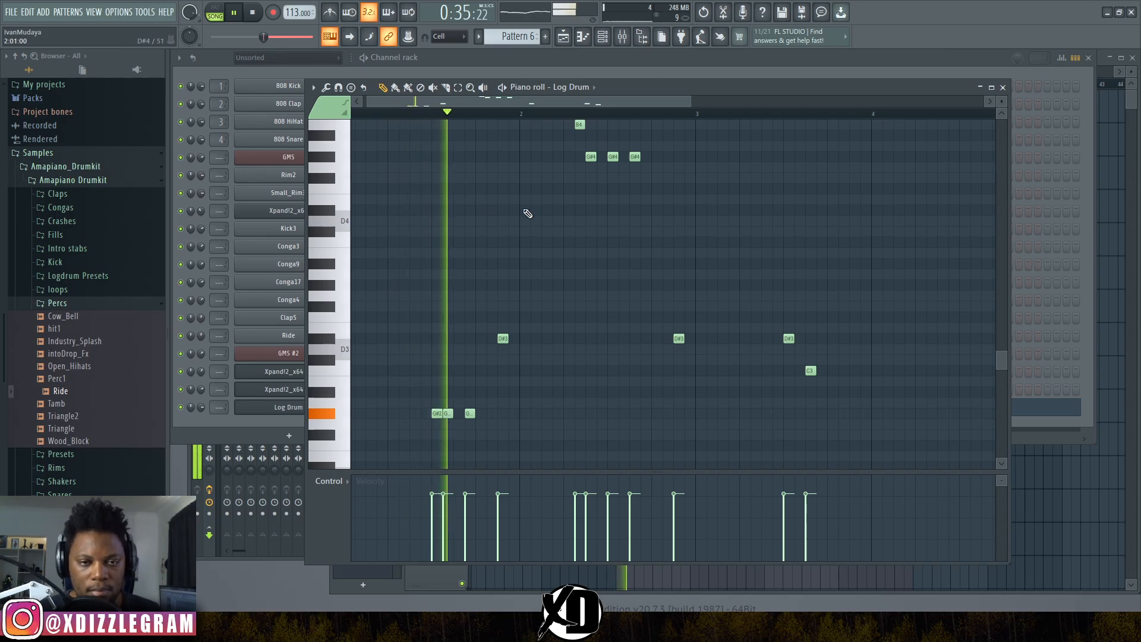
{"action": "left_click_drag", "start_coordinate": [999, 99], "coordinate": [1000, 102]}
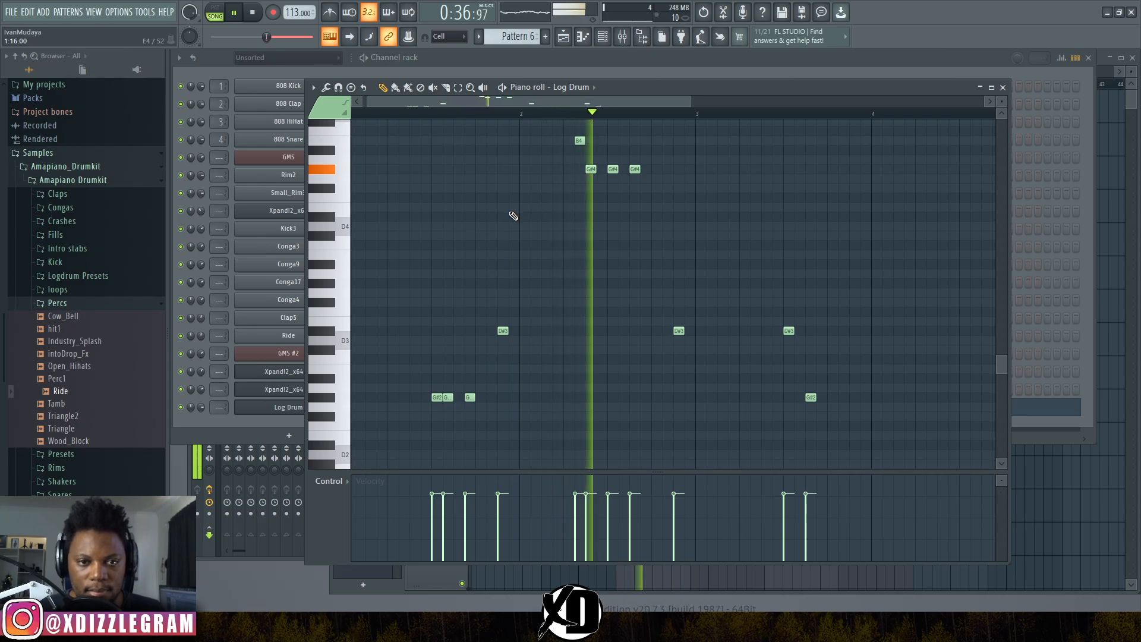
{"action": "key", "text": "space"}
- Set the main snap to (none) and shorten the B4 note in bar 2 to a 0:00:02 grace note
{"action": "scroll", "coordinate": [572, 112], "scroll_direction": "up", "scroll_amount": 4}
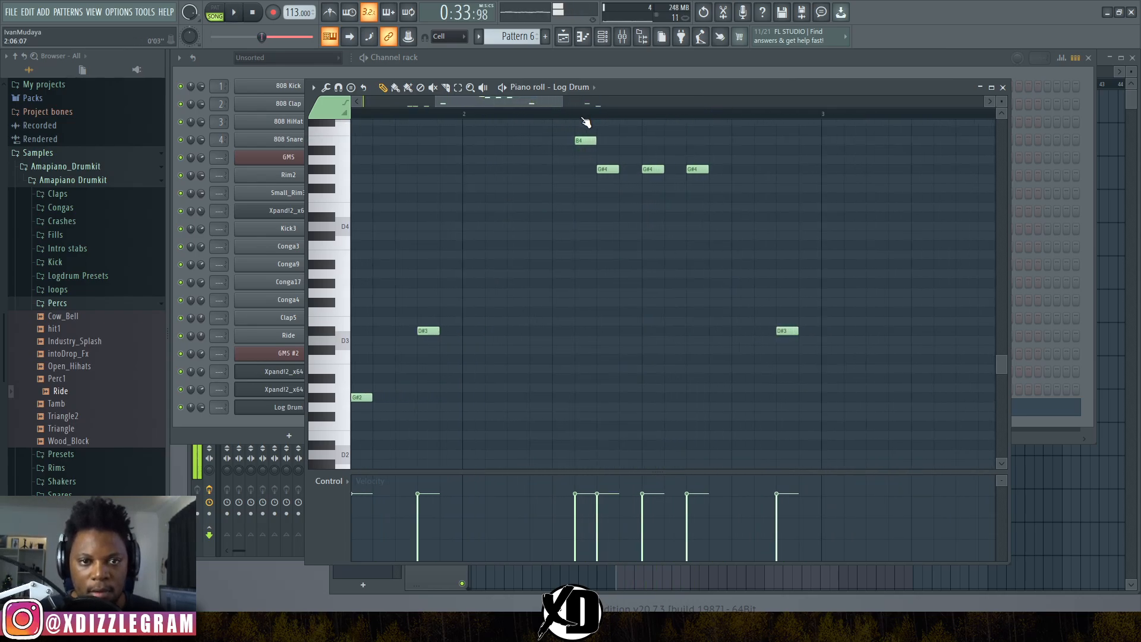
{"action": "left_click", "coordinate": [458, 38]}
{"action": "left_click", "coordinate": [451, 76]}
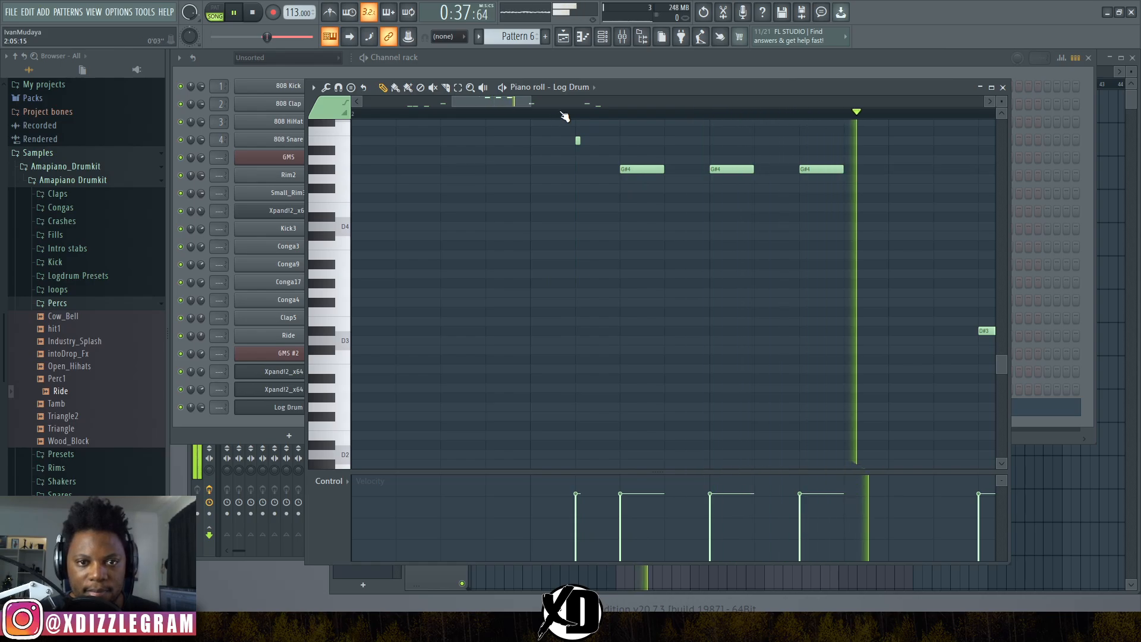
{"action": "scroll", "coordinate": [581, 119], "scroll_direction": "up", "scroll_amount": 3}
{"action": "key", "text": "space"}
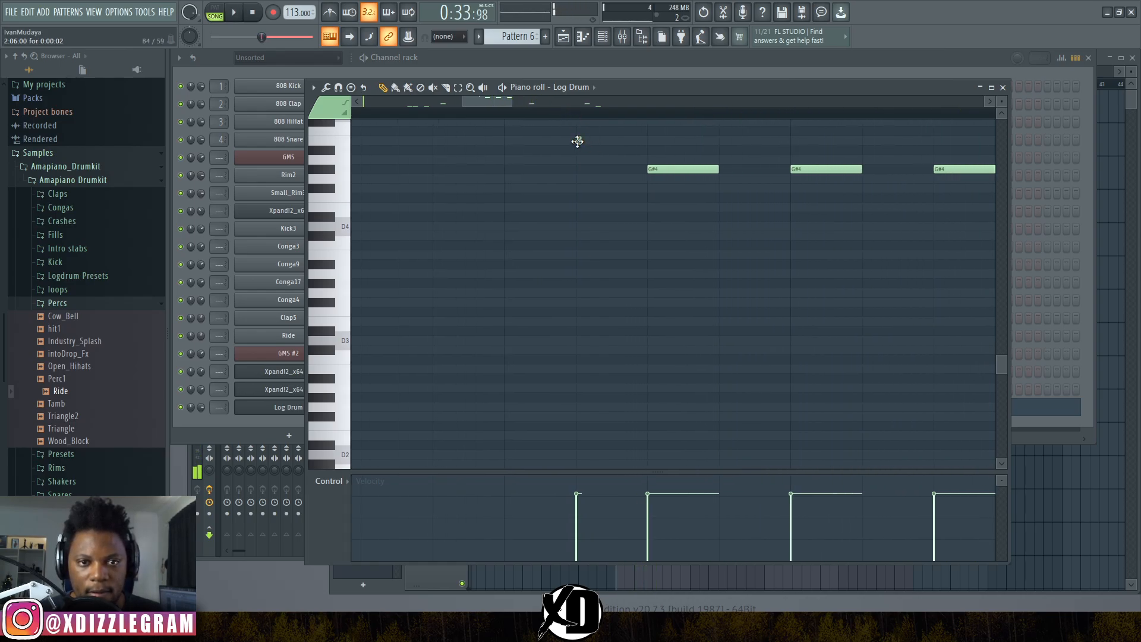
{"action": "scroll", "coordinate": [579, 122], "scroll_direction": "up", "scroll_amount": 2}
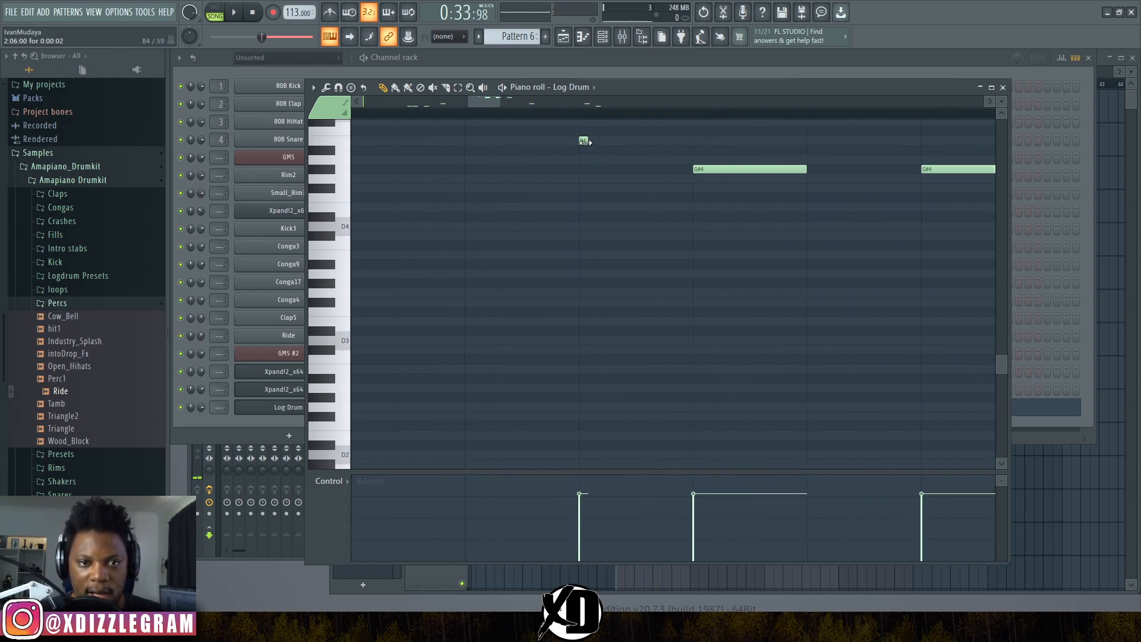
{"action": "scroll", "coordinate": [519, 122], "scroll_direction": "down", "scroll_amount": 5}
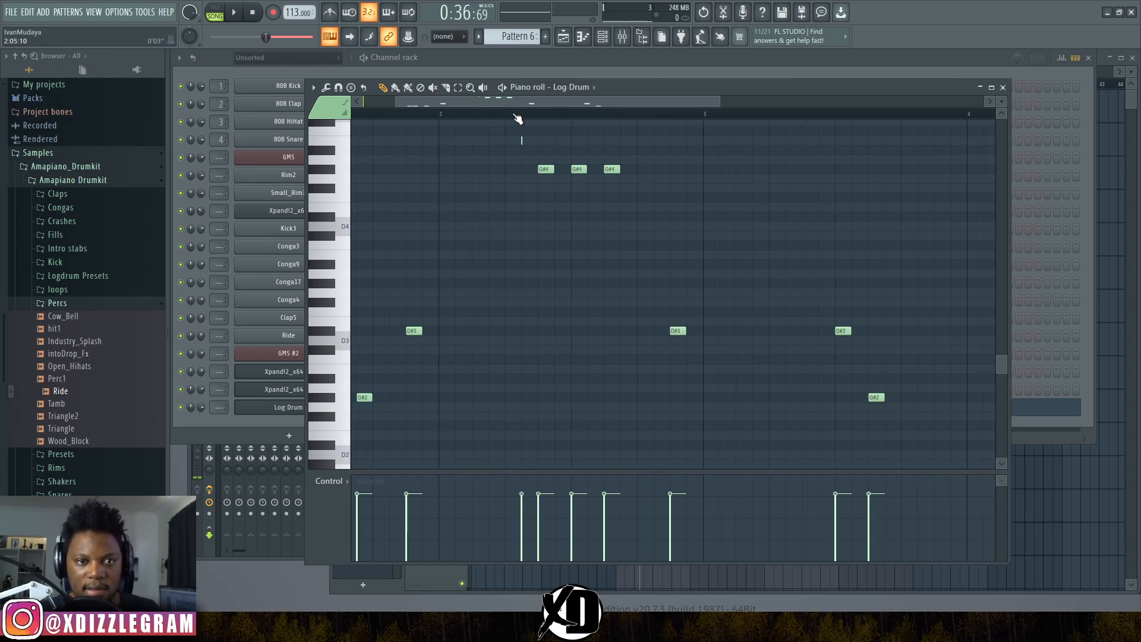
- Play back the log drum pattern, view its clip in the playlist and reopen it in the piano roll
{"action": "left_click", "coordinate": [454, 113]}
{"action": "key", "text": "space"}
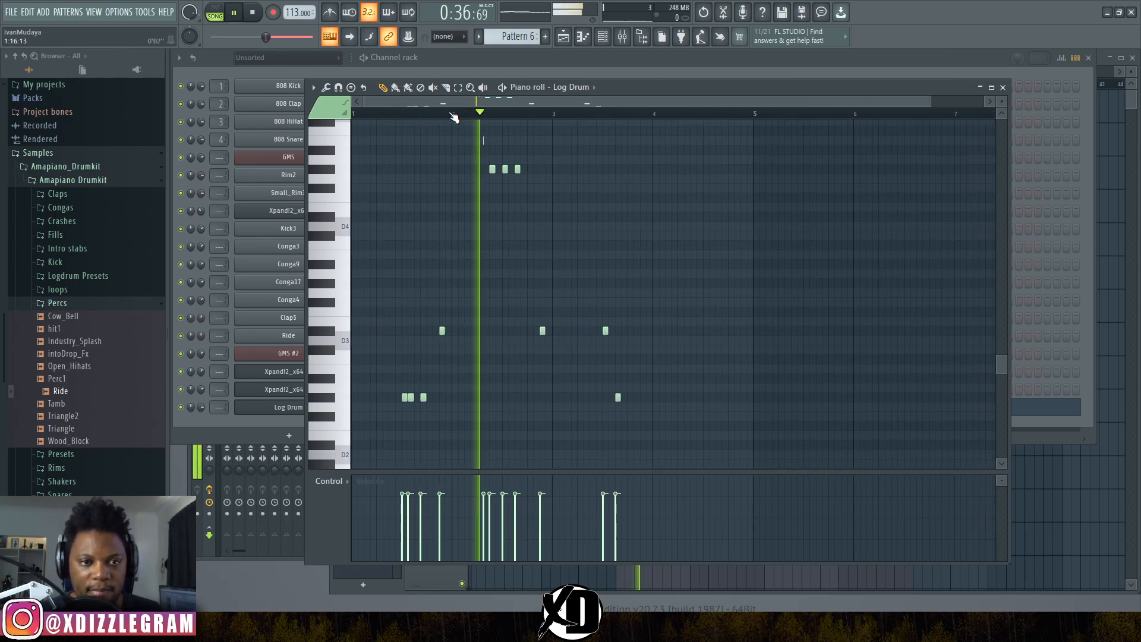
{"action": "scroll", "coordinate": [455, 117], "scroll_direction": "up", "scroll_amount": 2}
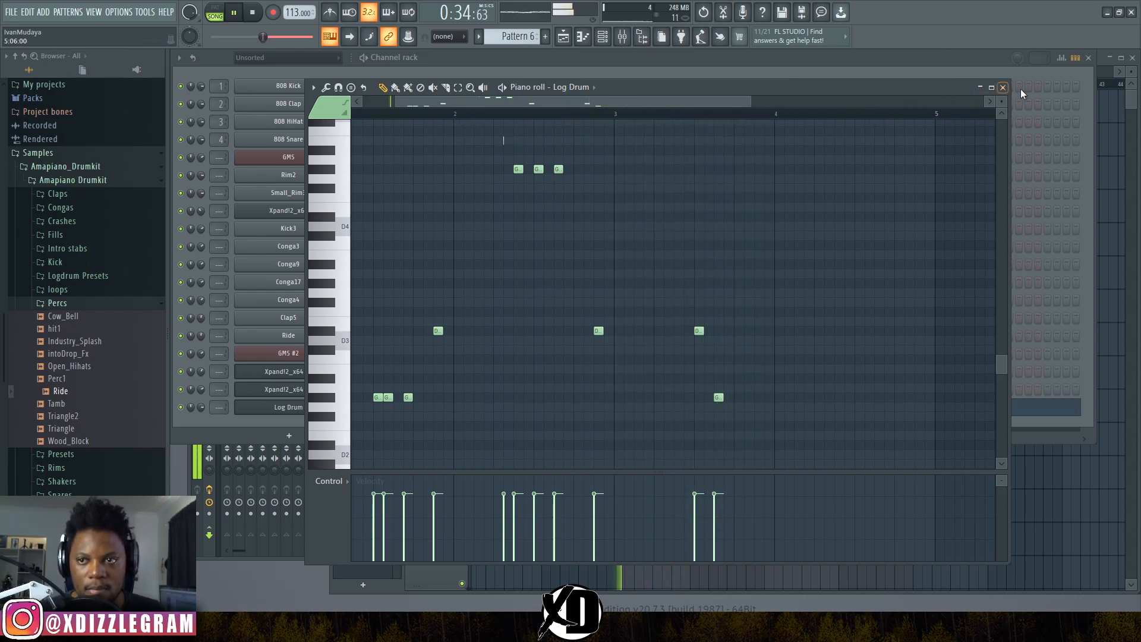
{"action": "left_click", "coordinate": [1119, 75]}
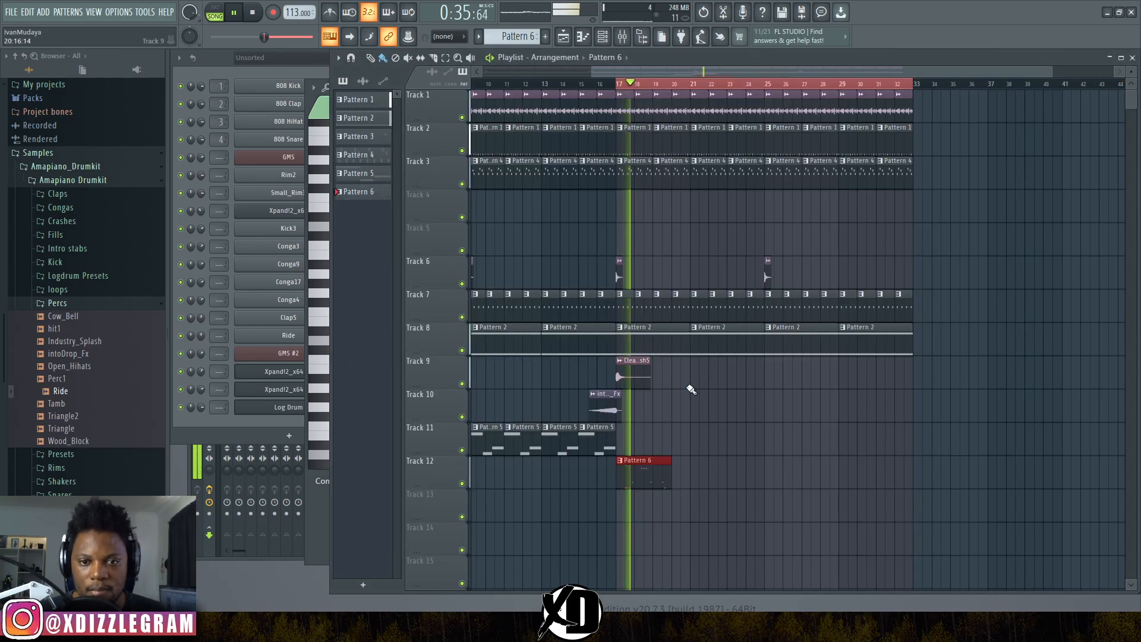
{"action": "double_click", "coordinate": [647, 475]}
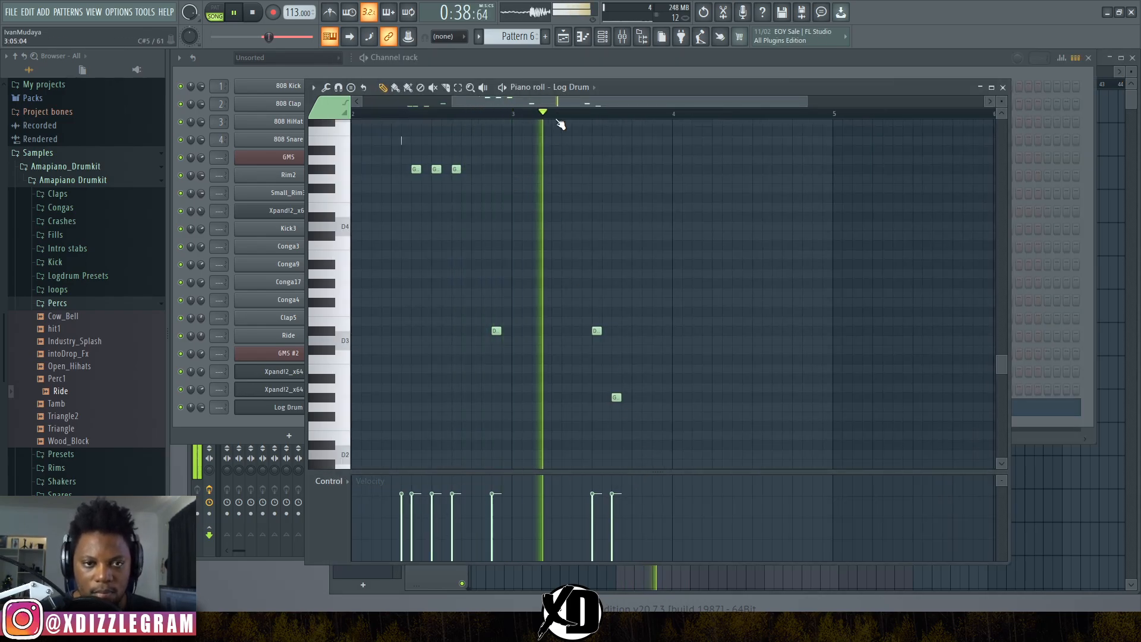
- Set the main snap to Line and add D#3 notes at steps 6, 7 and 8 of bar 3
{"action": "scroll", "coordinate": [560, 124], "scroll_direction": "up", "scroll_amount": 2}
{"action": "key", "text": "space"}
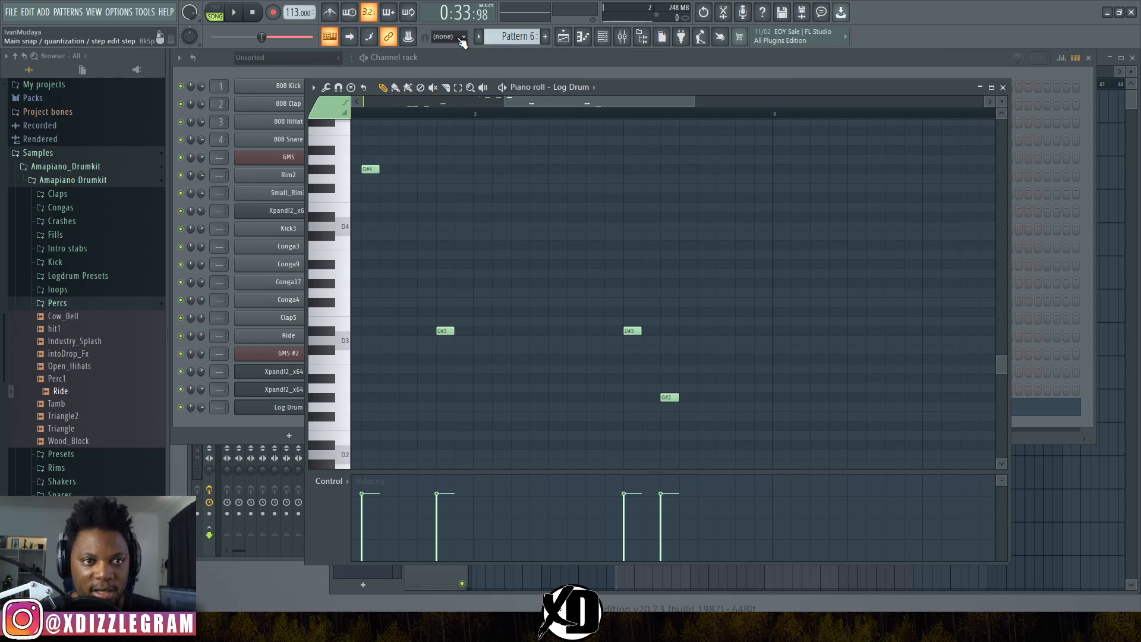
{"action": "key", "text": "space"}
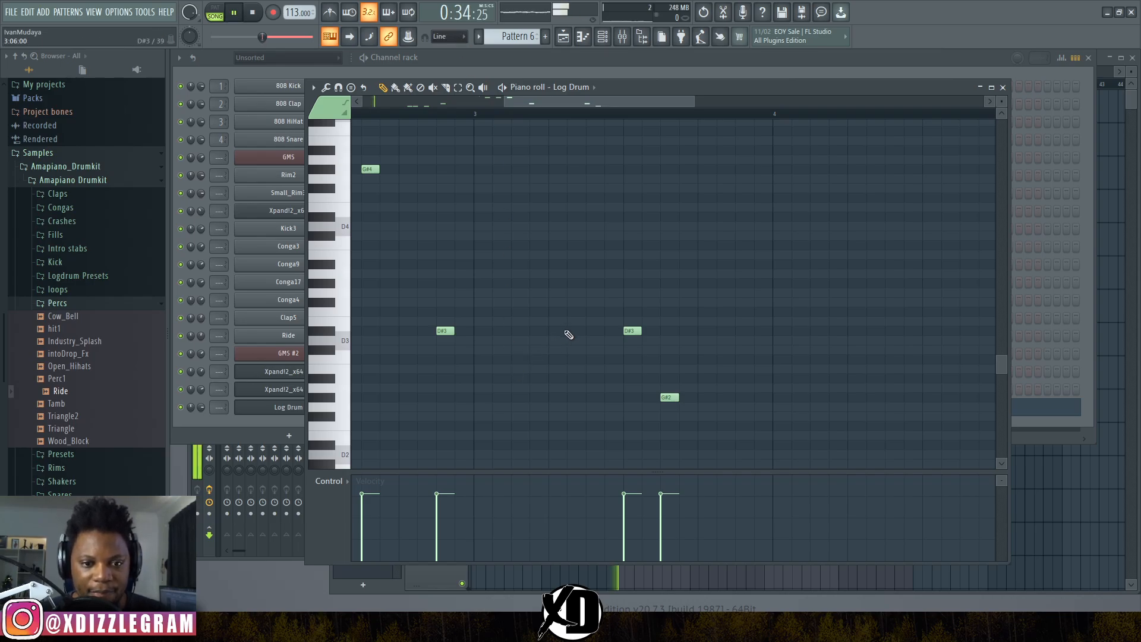
{"action": "left_click", "coordinate": [576, 331]}
{"action": "left_click", "coordinate": [595, 332]}
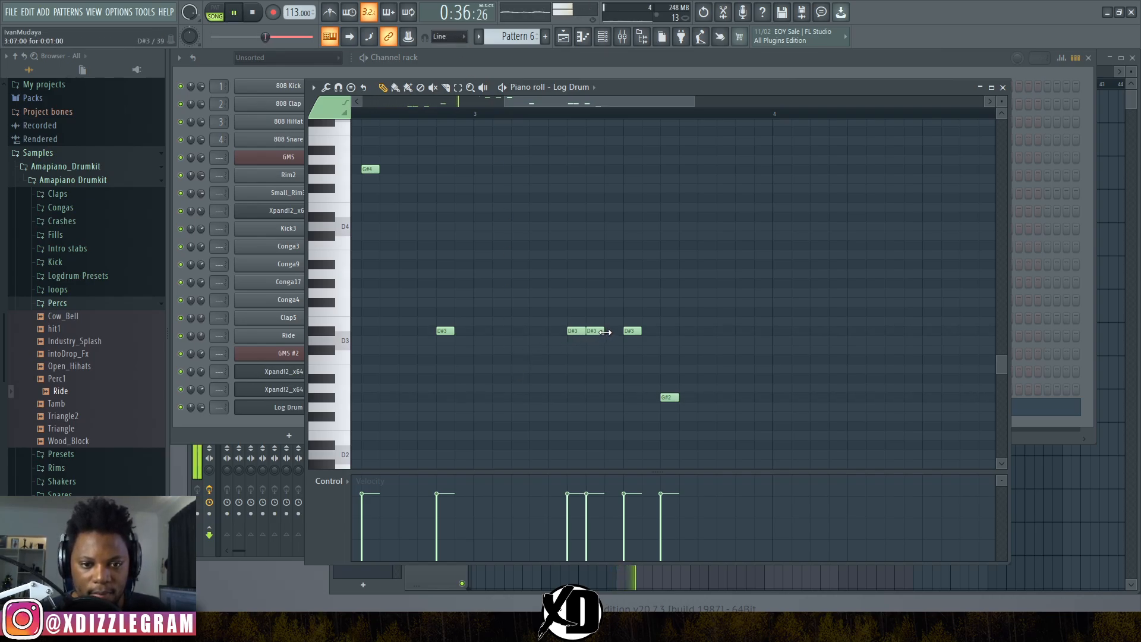
{"action": "scroll", "coordinate": [632, 118], "scroll_direction": "up", "scroll_amount": 2}
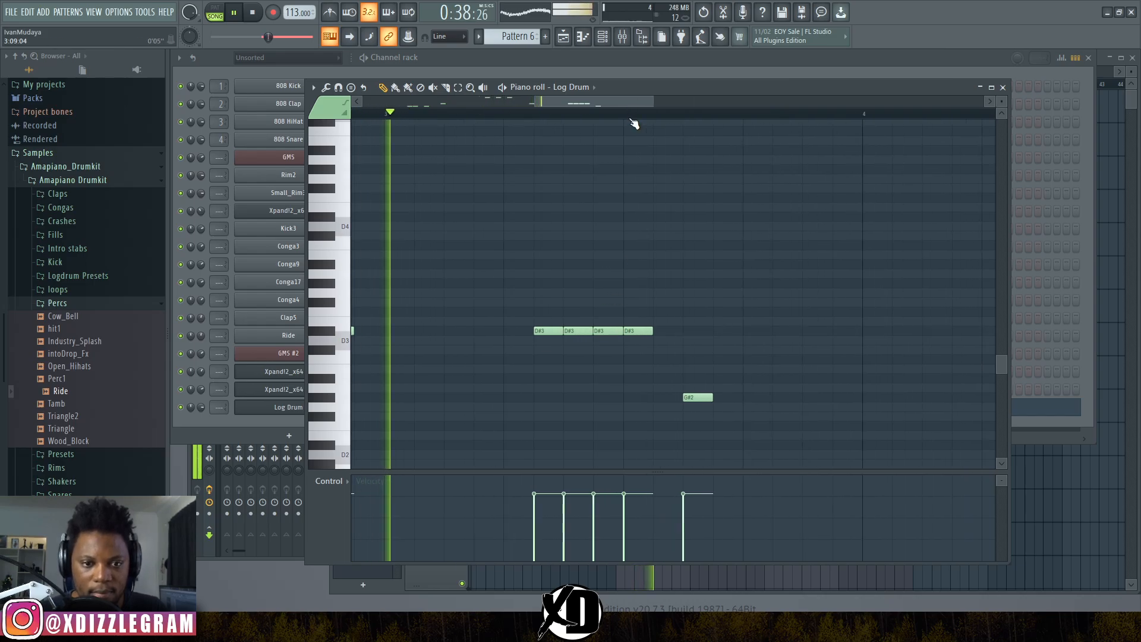
{"action": "key", "text": "space"}
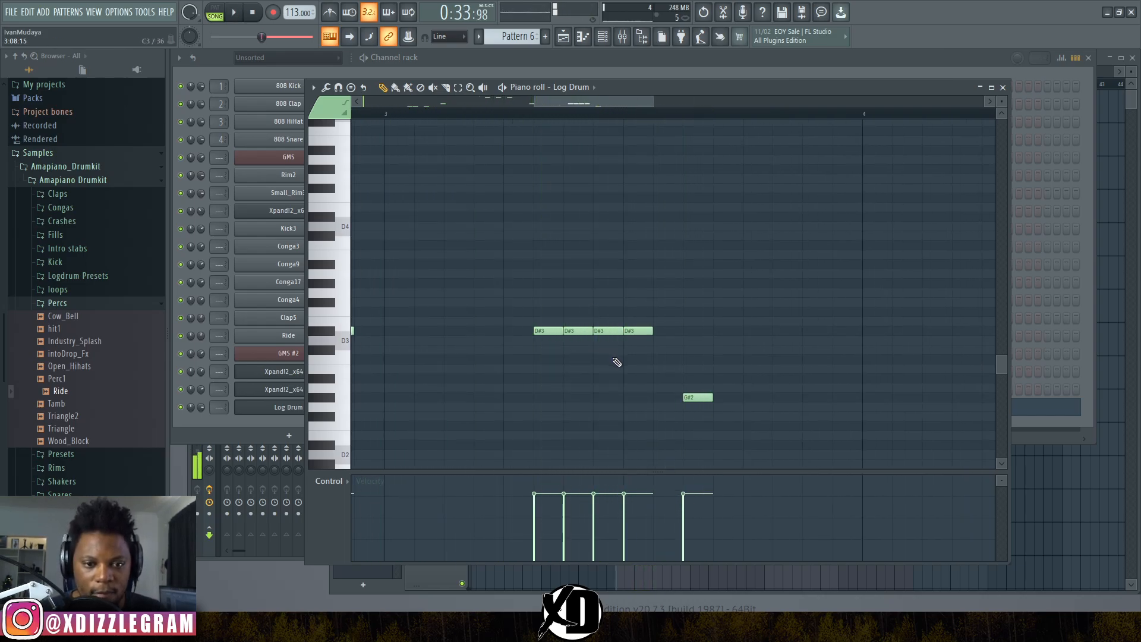
- Chop each of the D#3 notes at steps 6, 7 and 8 of bar 3 into four equal short notes
{"action": "left_click_drag", "start_coordinate": [617, 362], "coordinate": [541, 306]}
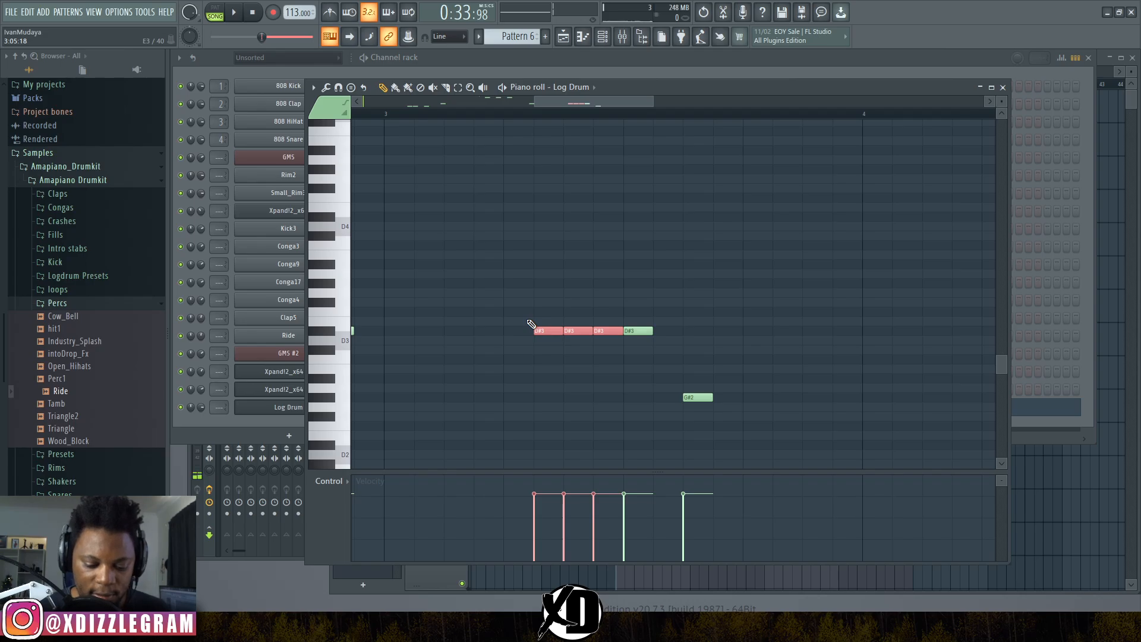
{"action": "key", "text": "alt+u"}
{"action": "left_click_drag", "start_coordinate": [566, 235], "coordinate": [793, 201]}
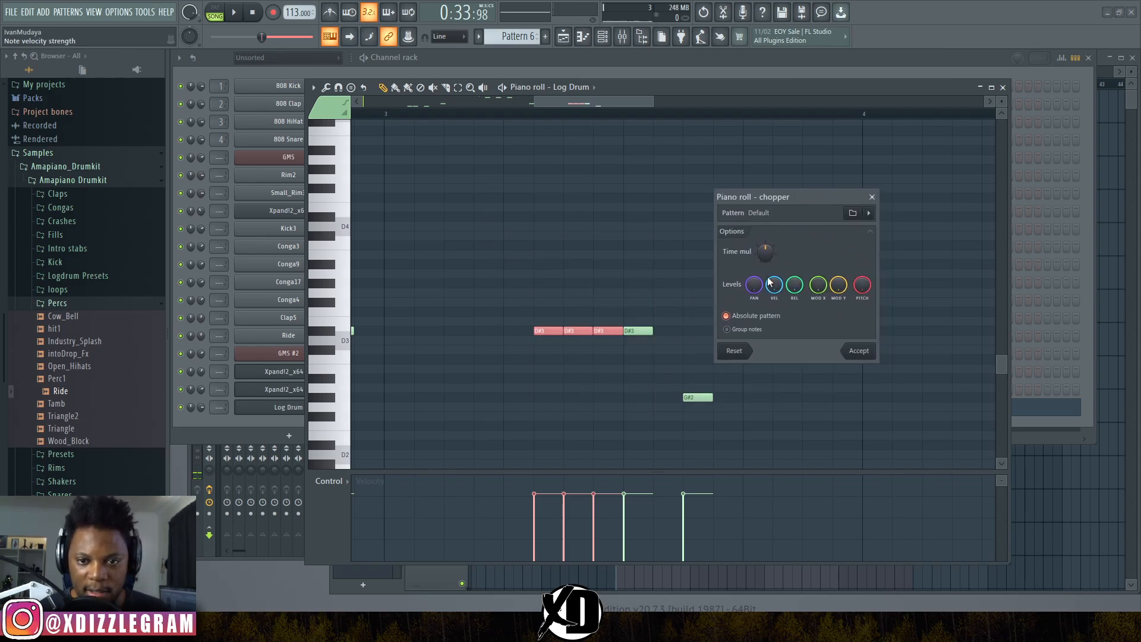
{"action": "left_click_drag", "start_coordinate": [766, 252], "coordinate": [765, 297]}
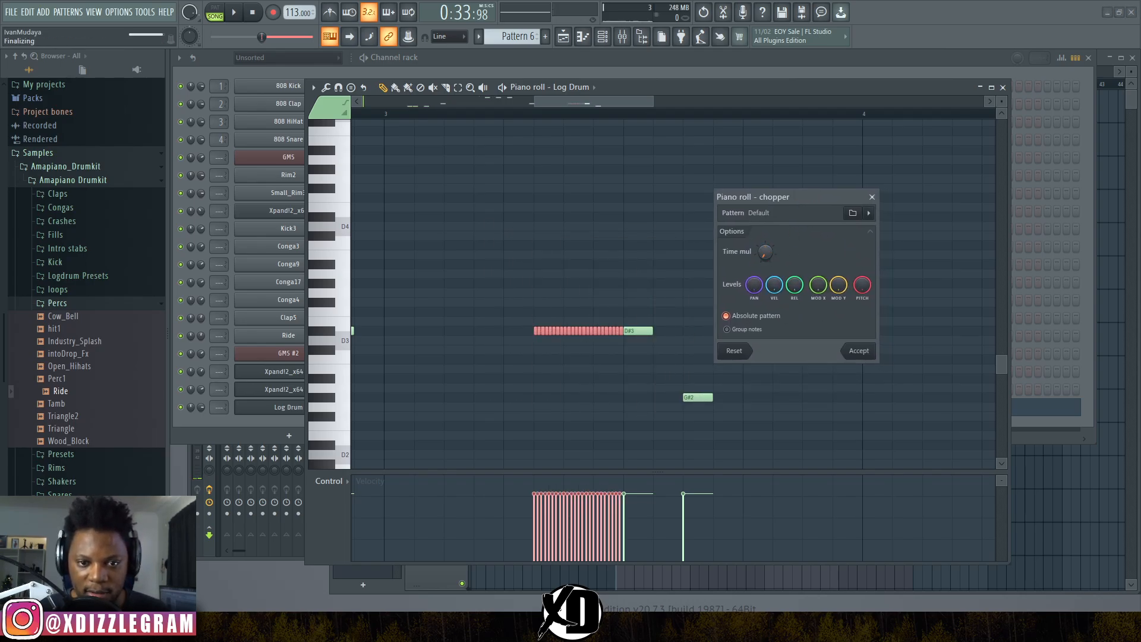
{"action": "left_click_drag", "start_coordinate": [766, 252], "coordinate": [766, 239]}
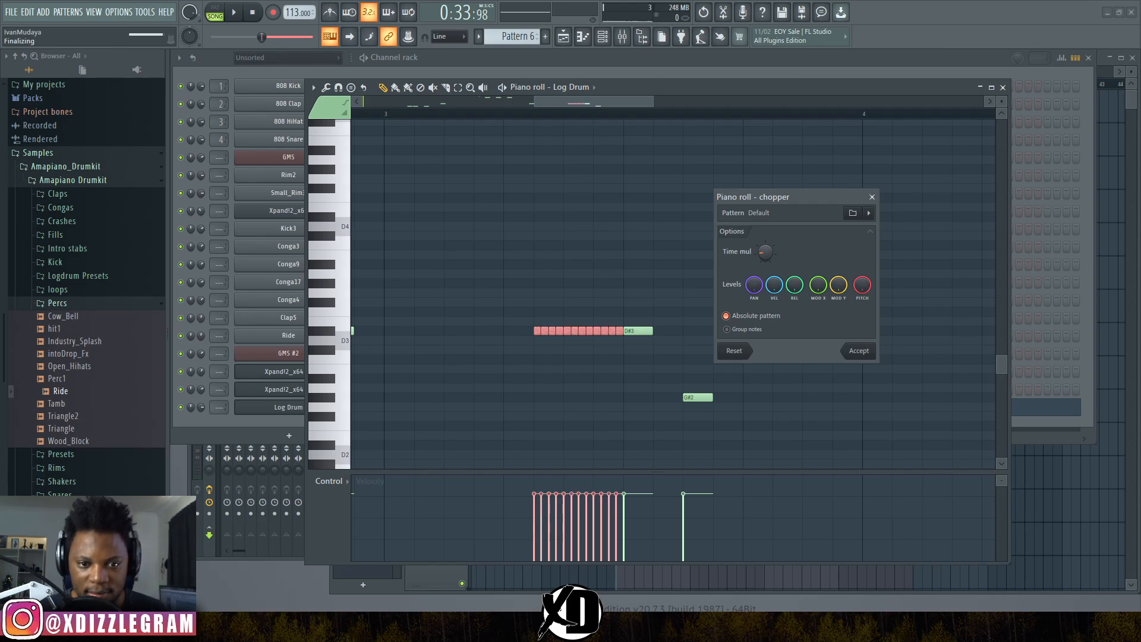
{"action": "left_click", "coordinate": [860, 351]}
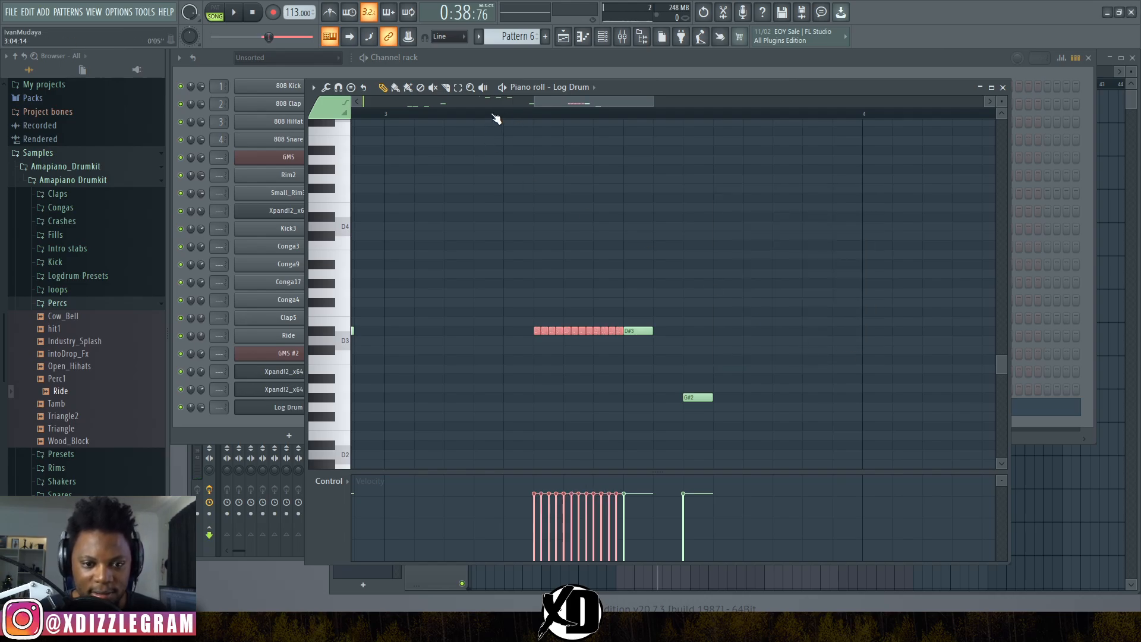
- Play the loop and add G#4 notes at steps 13 and 15 of bar 3
{"action": "key", "text": "space"}
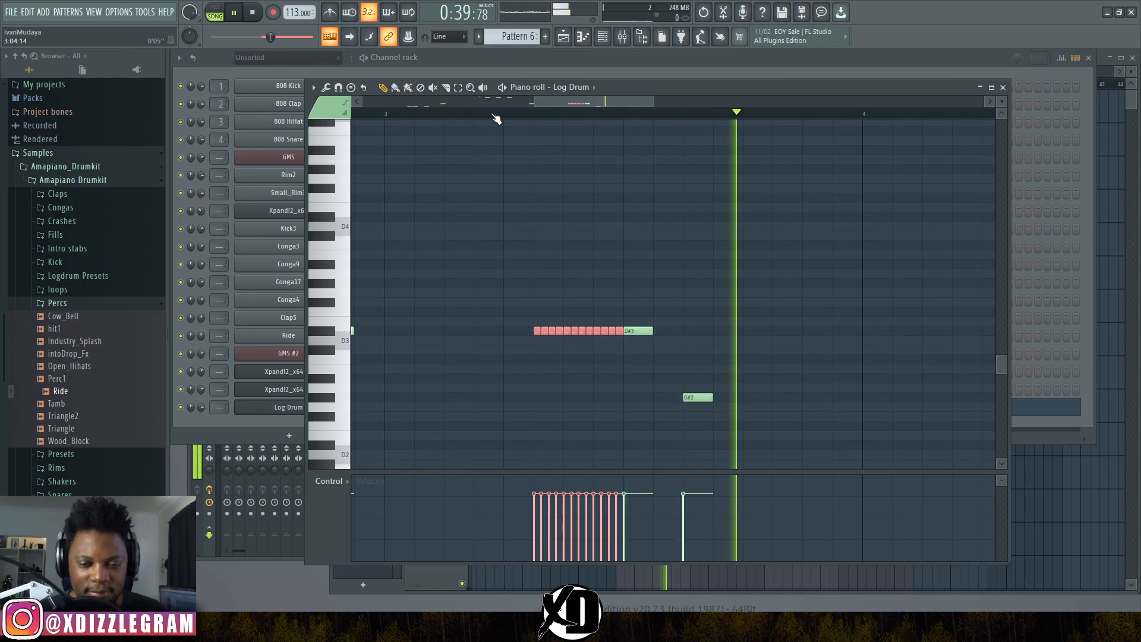
{"action": "scroll", "coordinate": [496, 119], "scroll_direction": "down", "scroll_amount": 1}
{"action": "scroll", "coordinate": [496, 118], "scroll_direction": "down", "scroll_amount": 1}
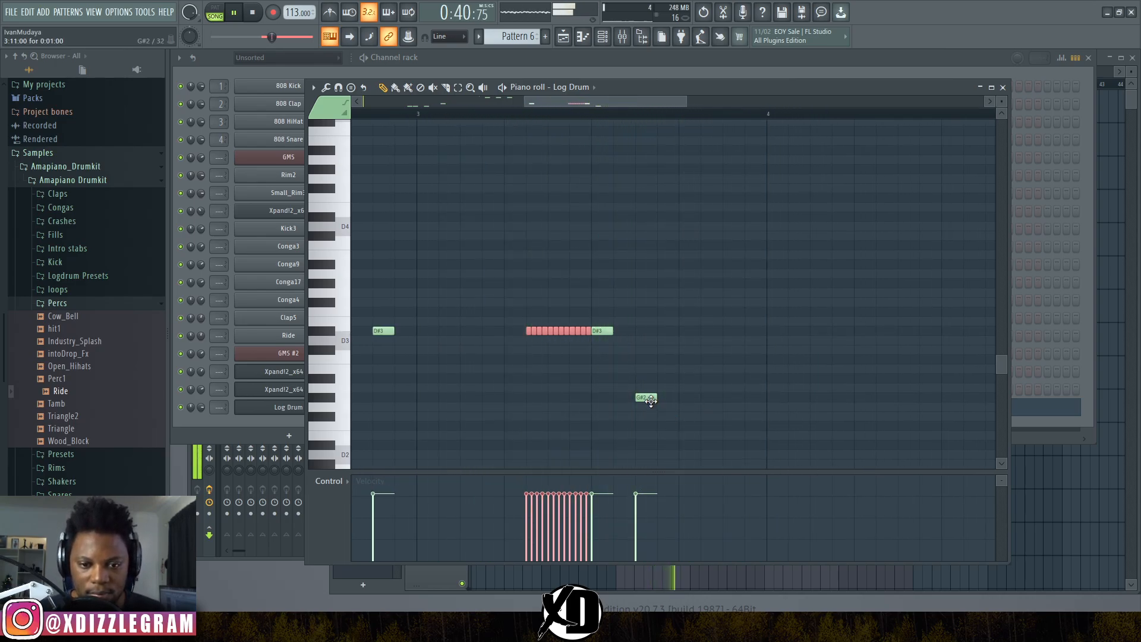
{"action": "left_click", "coordinate": [649, 398]}
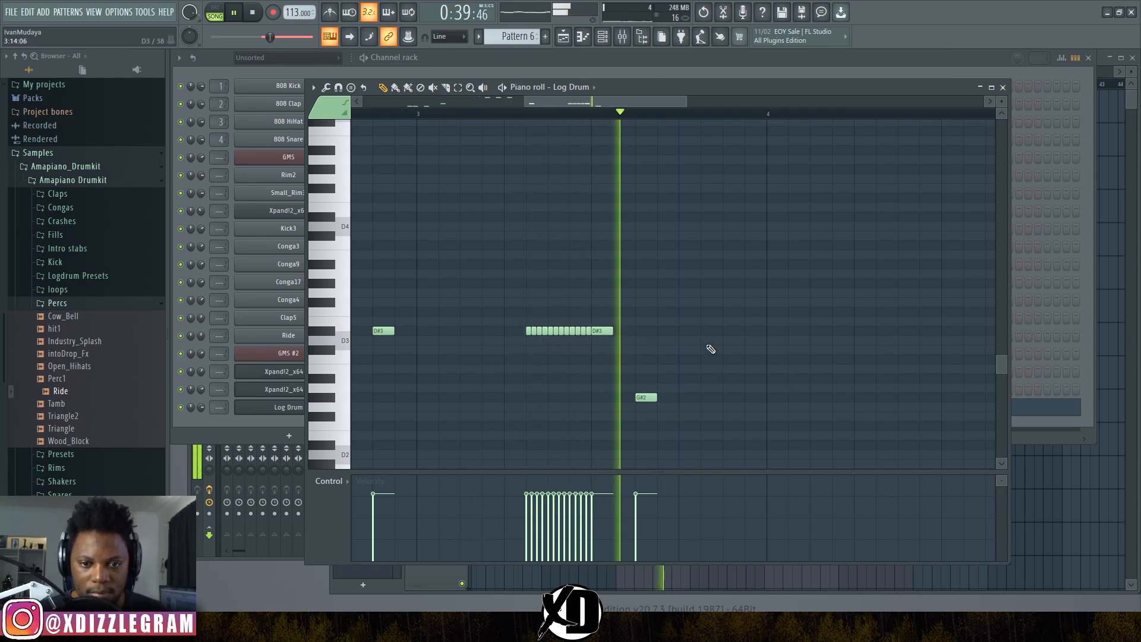
{"action": "left_click", "coordinate": [709, 341]}
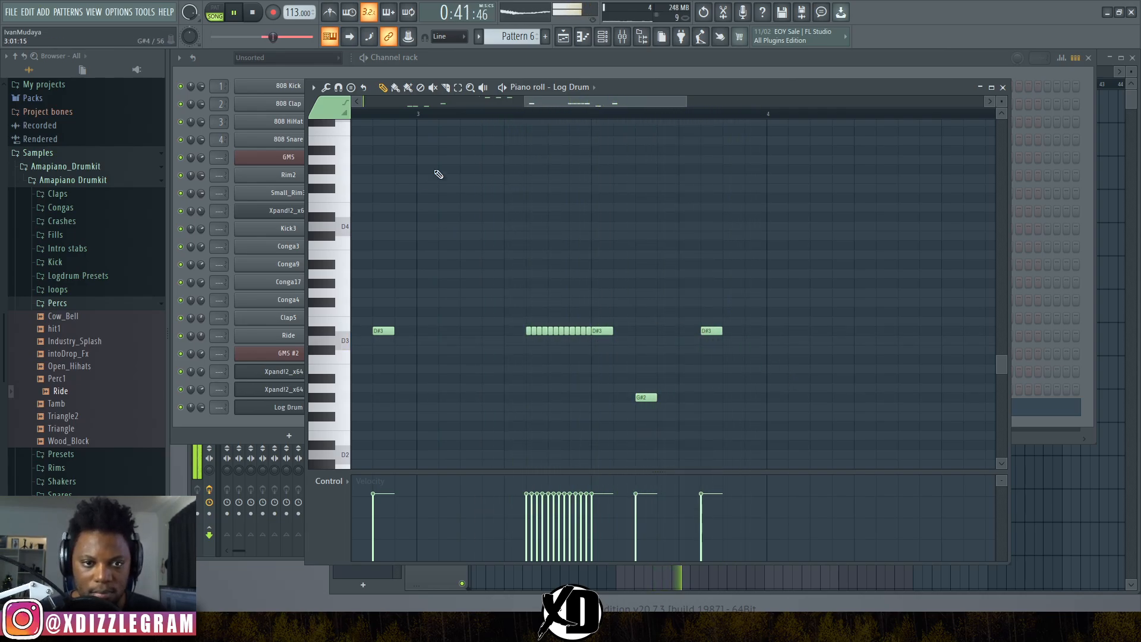
{"action": "scroll", "coordinate": [715, 331], "scroll_direction": "up", "scroll_amount": 3}
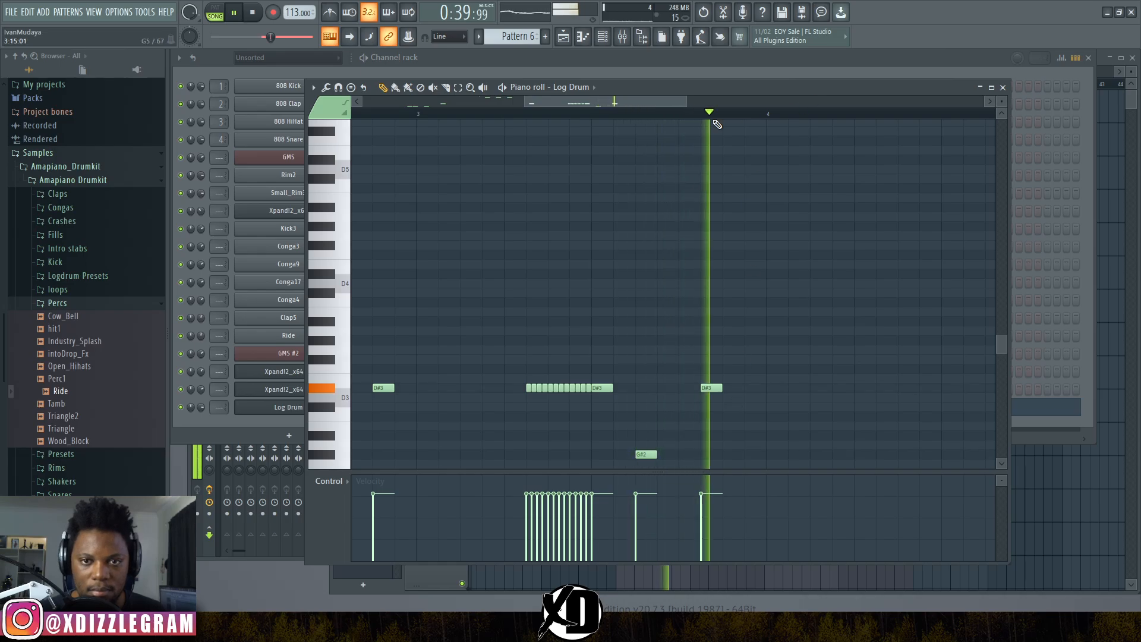
{"action": "scroll", "coordinate": [713, 116], "scroll_direction": "down", "scroll_amount": 4}
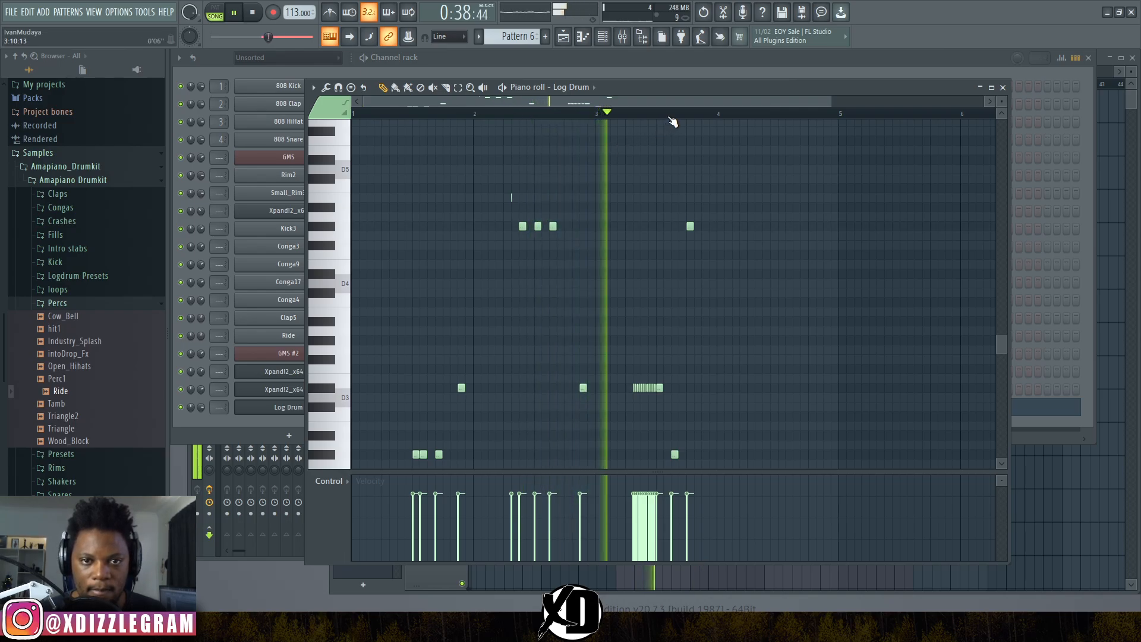
{"action": "scroll", "coordinate": [674, 120], "scroll_direction": "up", "scroll_amount": 2}
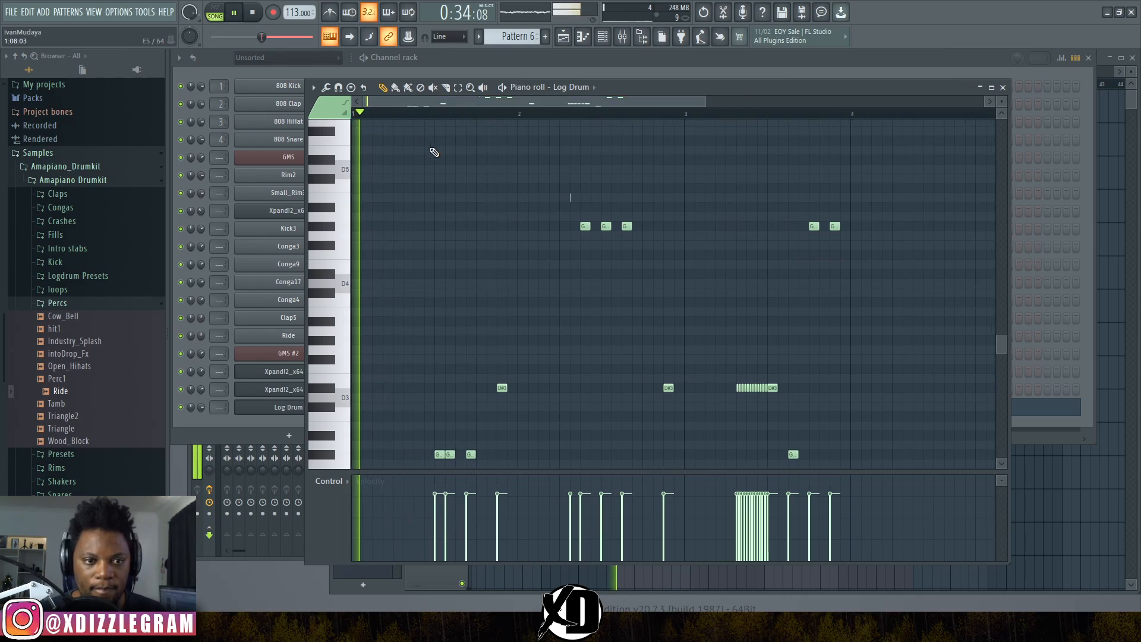
- Listen through the whole log drum line and add a G#2 note at step 9 of bar 4
{"action": "left_click_drag", "start_coordinate": [1001, 102], "coordinate": [1002, 113]}
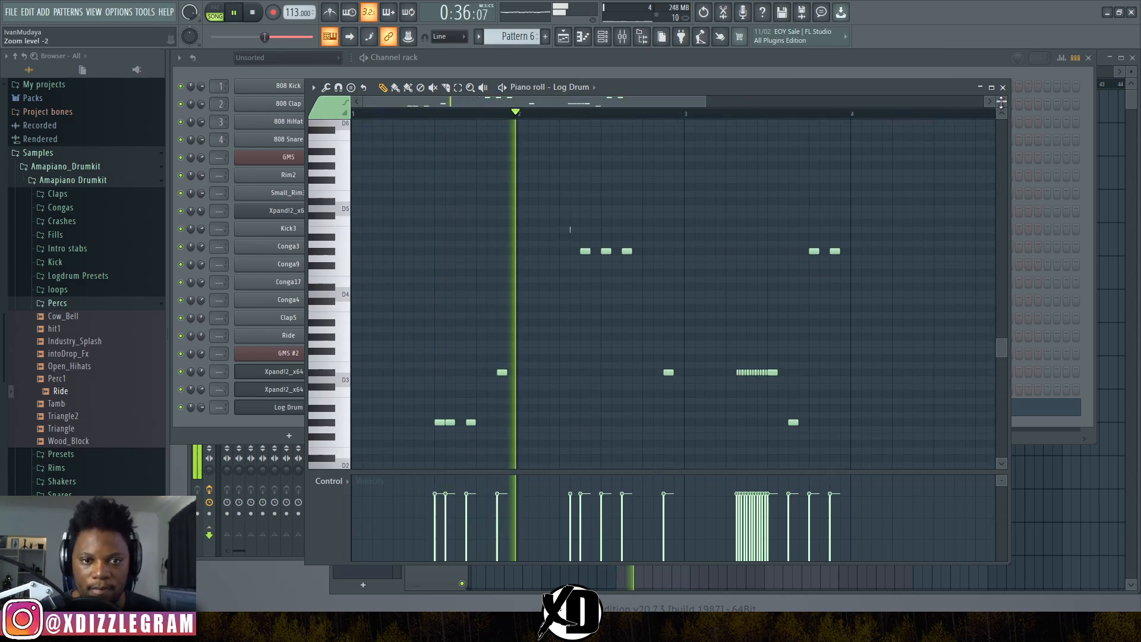
{"action": "scroll", "coordinate": [744, 236], "scroll_direction": "down", "scroll_amount": 1}
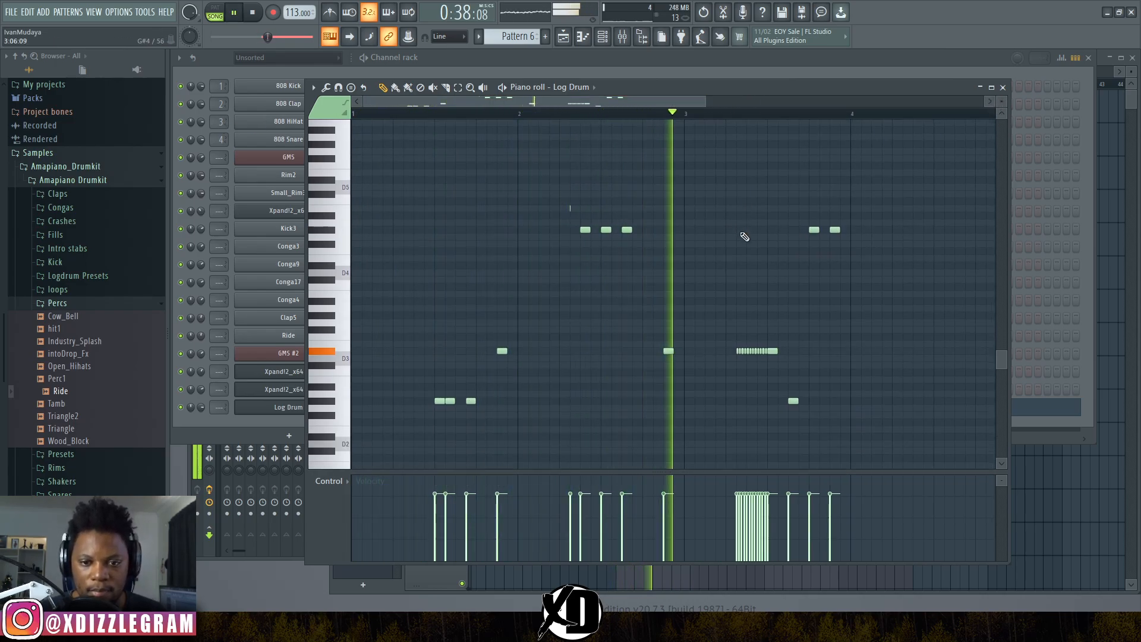
{"action": "scroll", "coordinate": [620, 118], "scroll_direction": "down", "scroll_amount": 1}
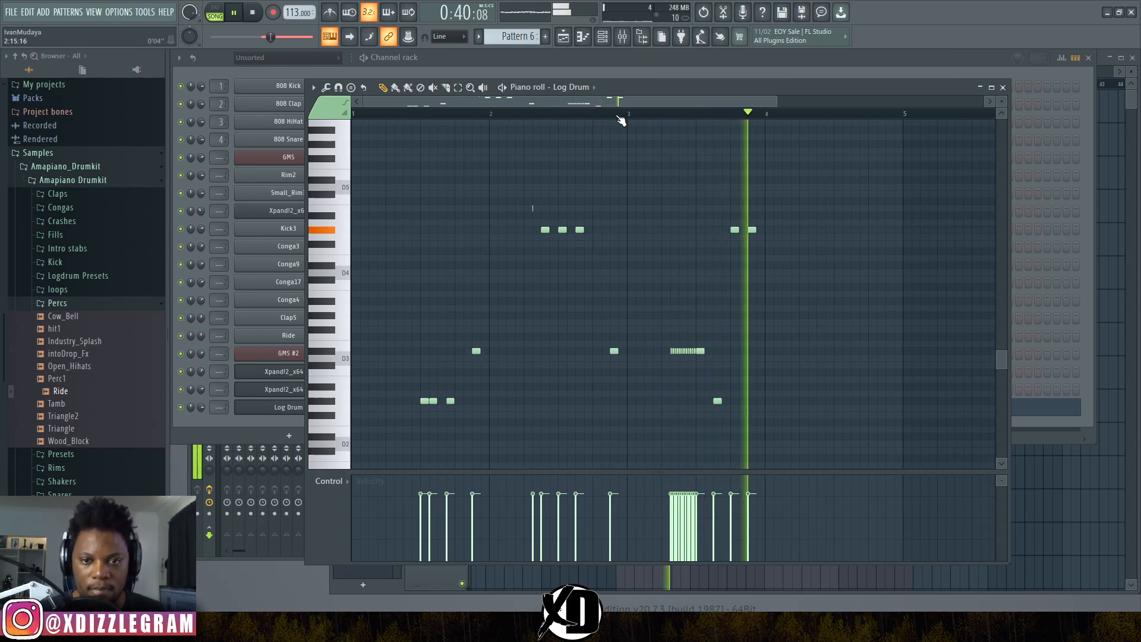
{"action": "scroll", "coordinate": [773, 126], "scroll_direction": "down", "scroll_amount": 3}
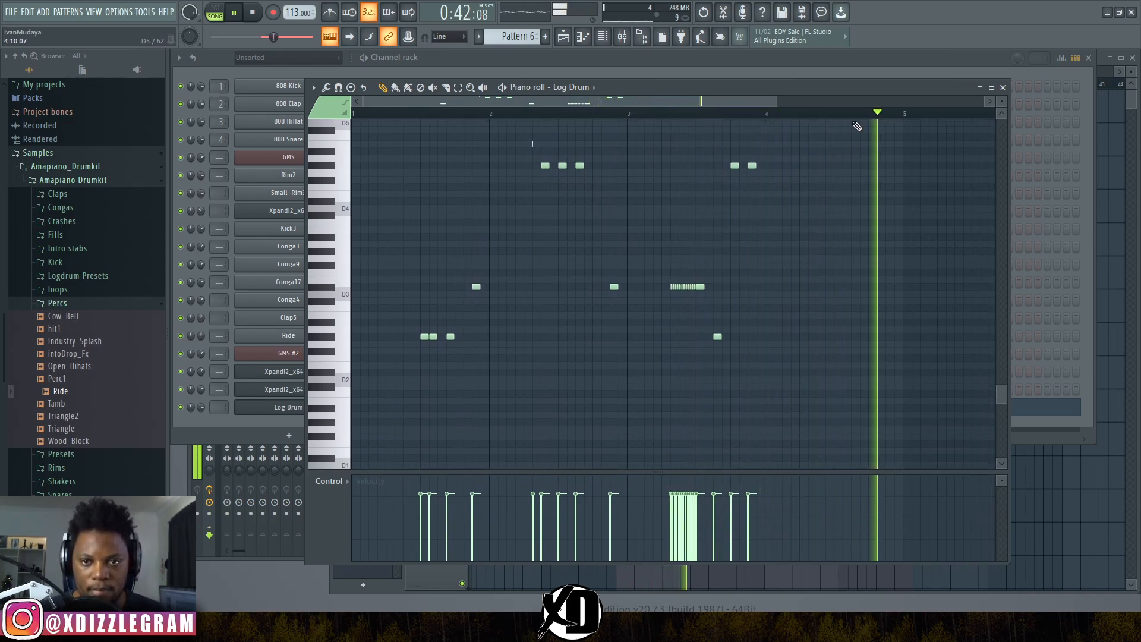
{"action": "scroll", "coordinate": [800, 116], "scroll_direction": "down", "scroll_amount": 1}
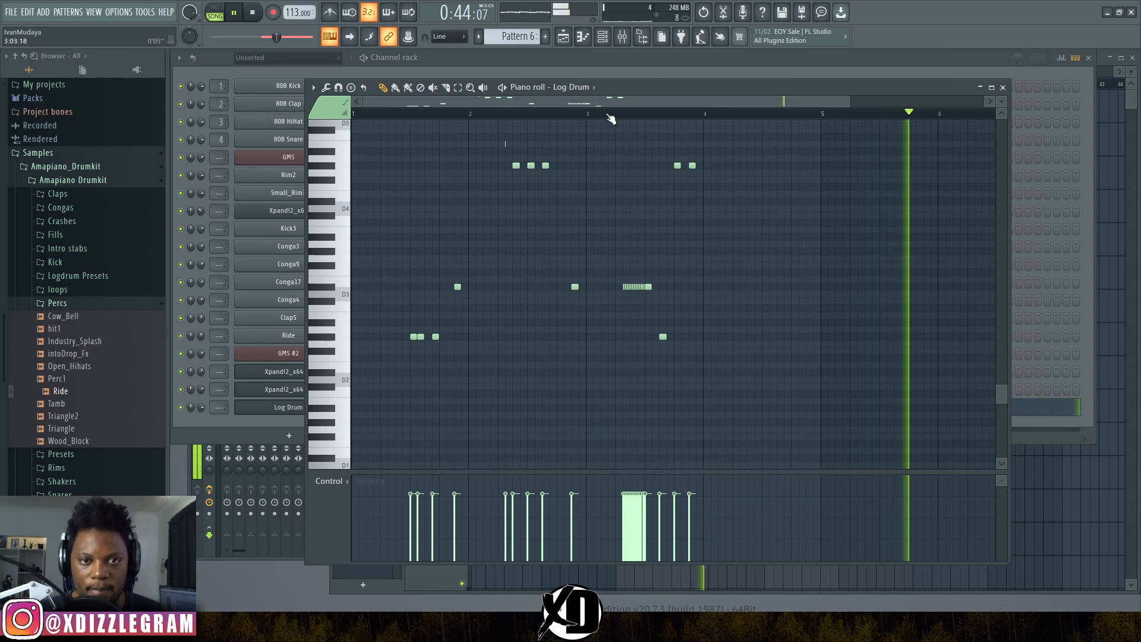
{"action": "scroll", "coordinate": [750, 113], "scroll_direction": "up", "scroll_amount": 2}
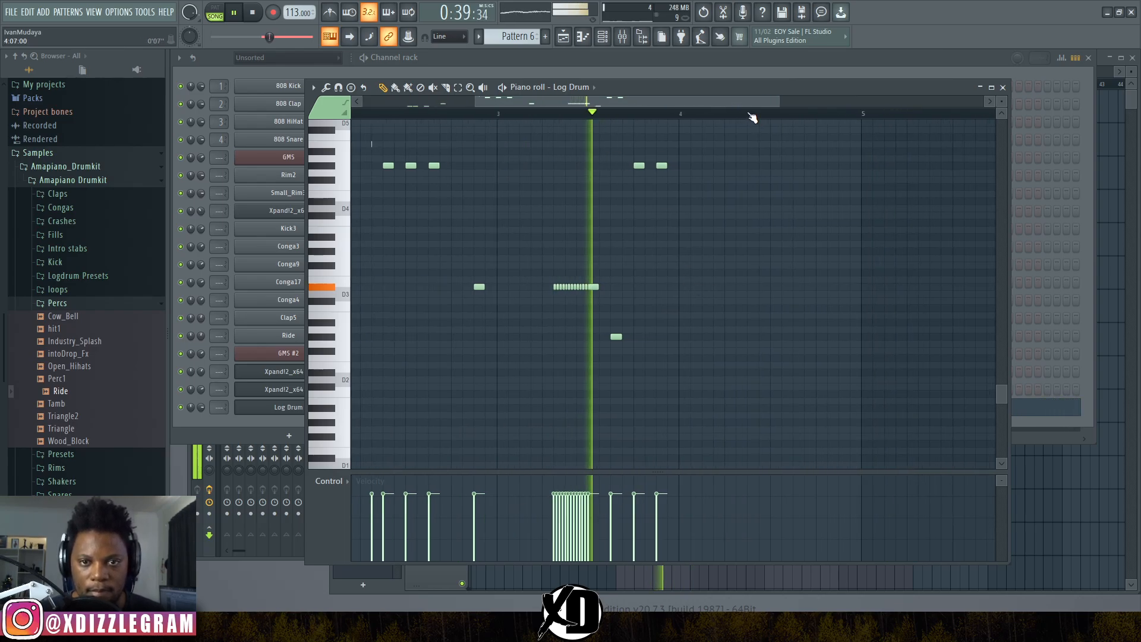
{"action": "left_click", "coordinate": [735, 338]}
{"action": "left_click_drag", "start_coordinate": [735, 337], "coordinate": [748, 337]}
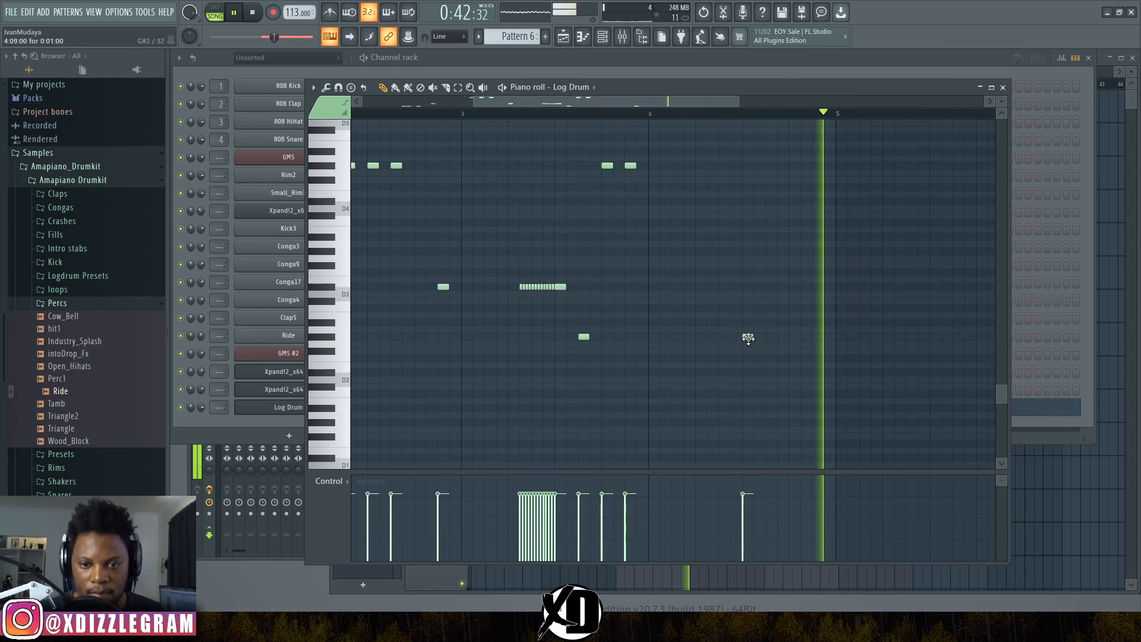
- Add a D3 note at step 7 of bar 4 and retune the step 9 note to C#3
{"action": "scroll", "coordinate": [748, 120], "scroll_direction": "up", "scroll_amount": 2}
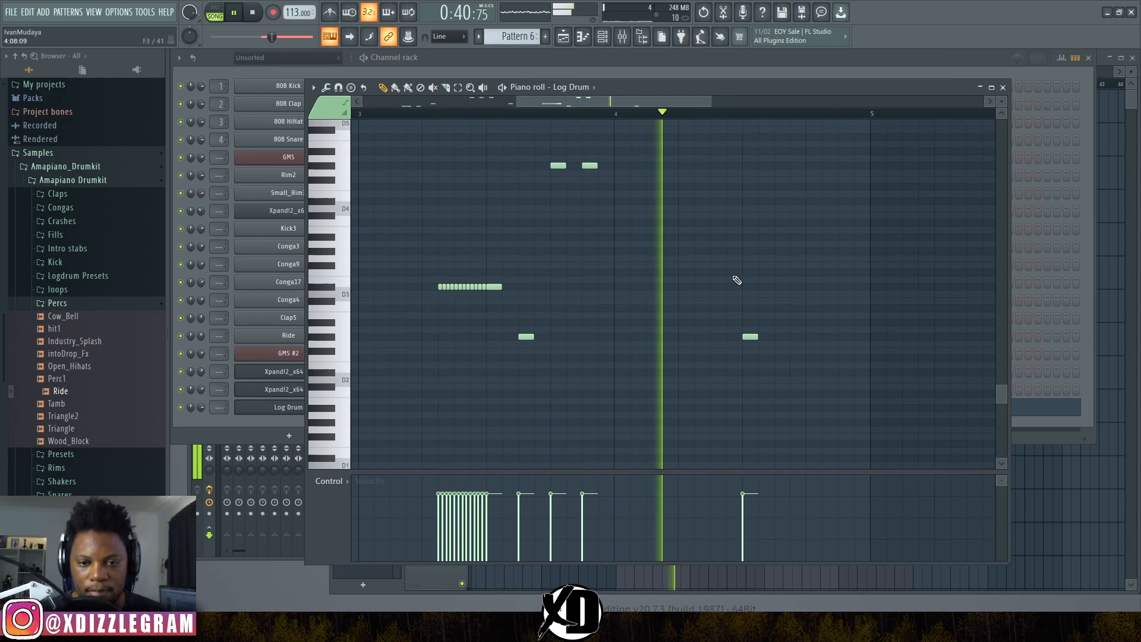
{"action": "left_click", "coordinate": [716, 338]}
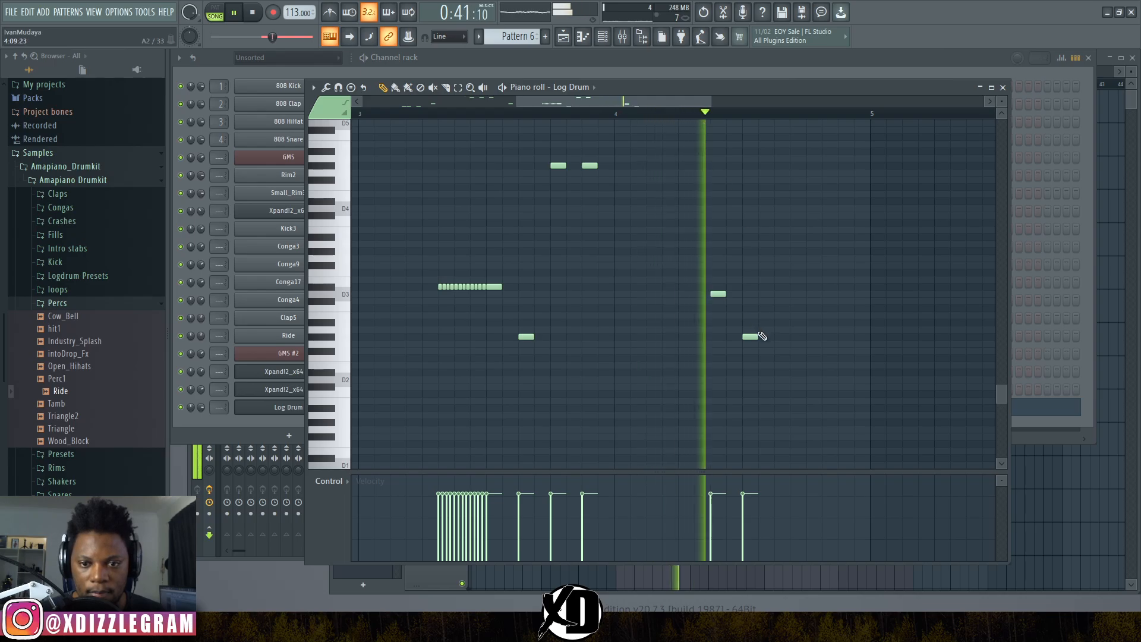
{"action": "left_click_drag", "start_coordinate": [749, 336], "coordinate": [747, 295]}
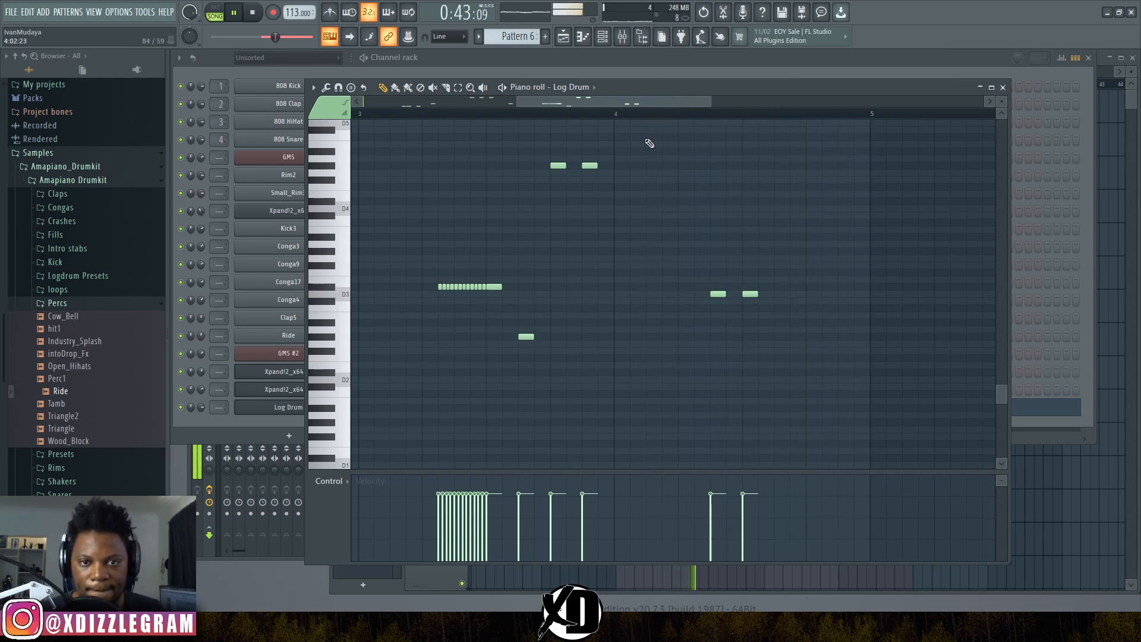
{"action": "left_click", "coordinate": [654, 114]}
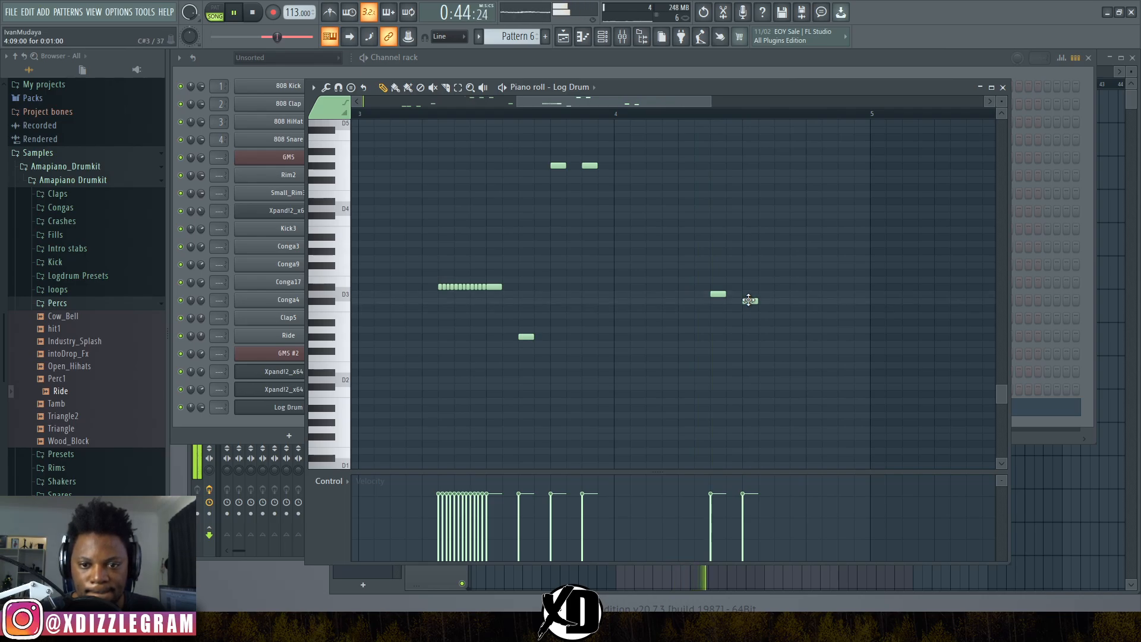
{"action": "left_click", "coordinate": [652, 113]}
- Extend the descending line in bar 4 with A#2 at step 11 and G#2 at steps 13 and 15
{"action": "scroll", "coordinate": [727, 122], "scroll_direction": "up", "scroll_amount": 2}
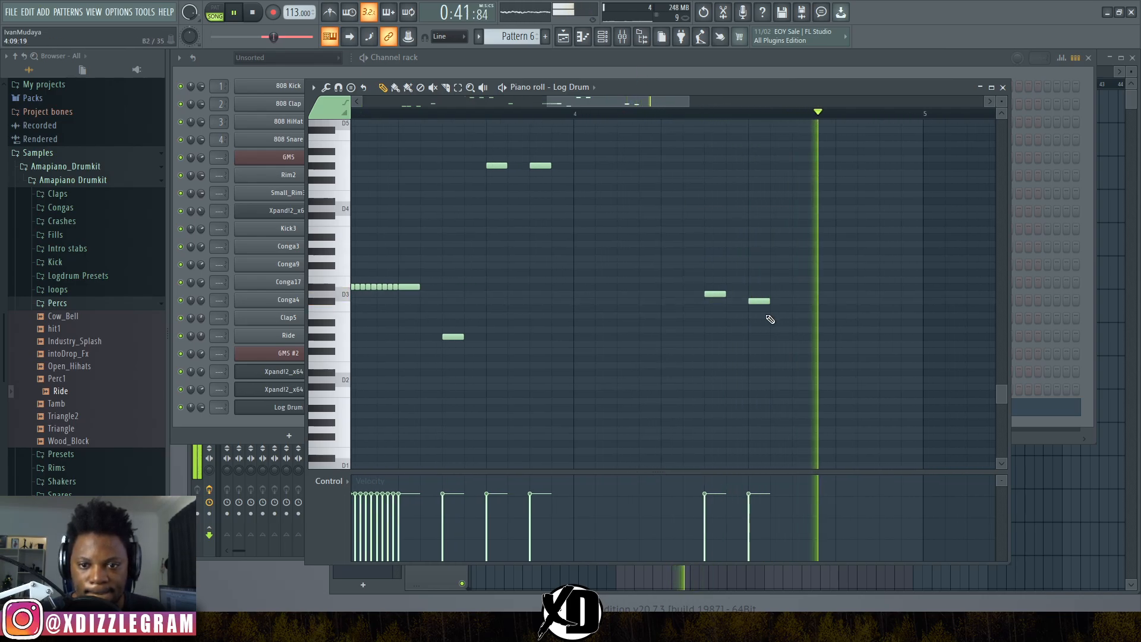
{"action": "left_click", "coordinate": [645, 114]}
{"action": "scroll", "coordinate": [672, 113], "scroll_direction": "down", "scroll_amount": 2}
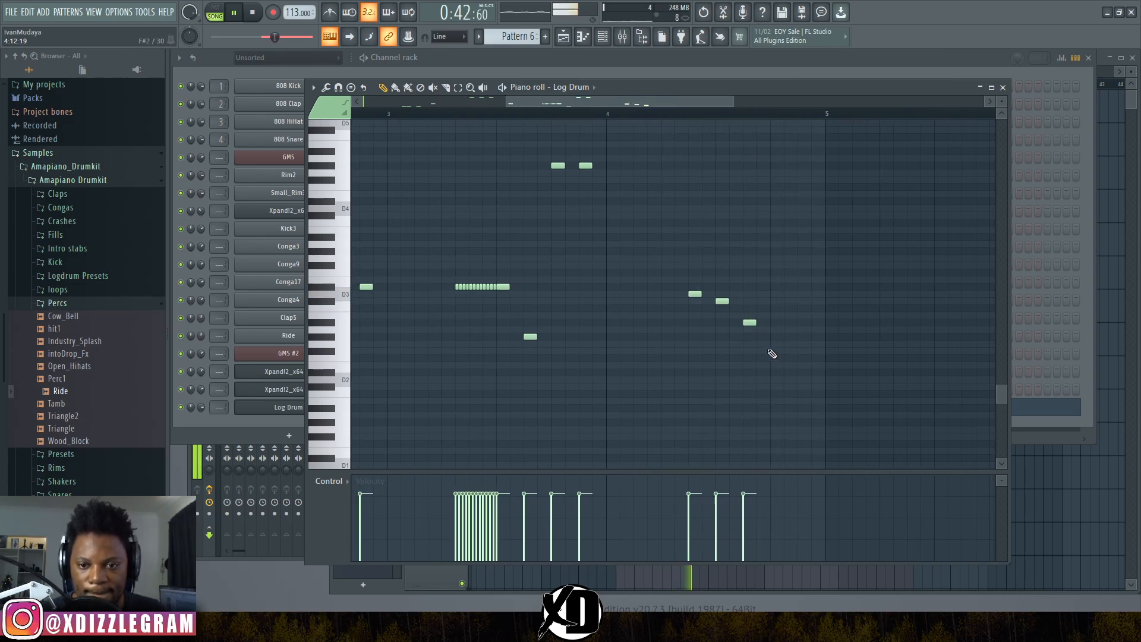
{"action": "left_click", "coordinate": [614, 114]}
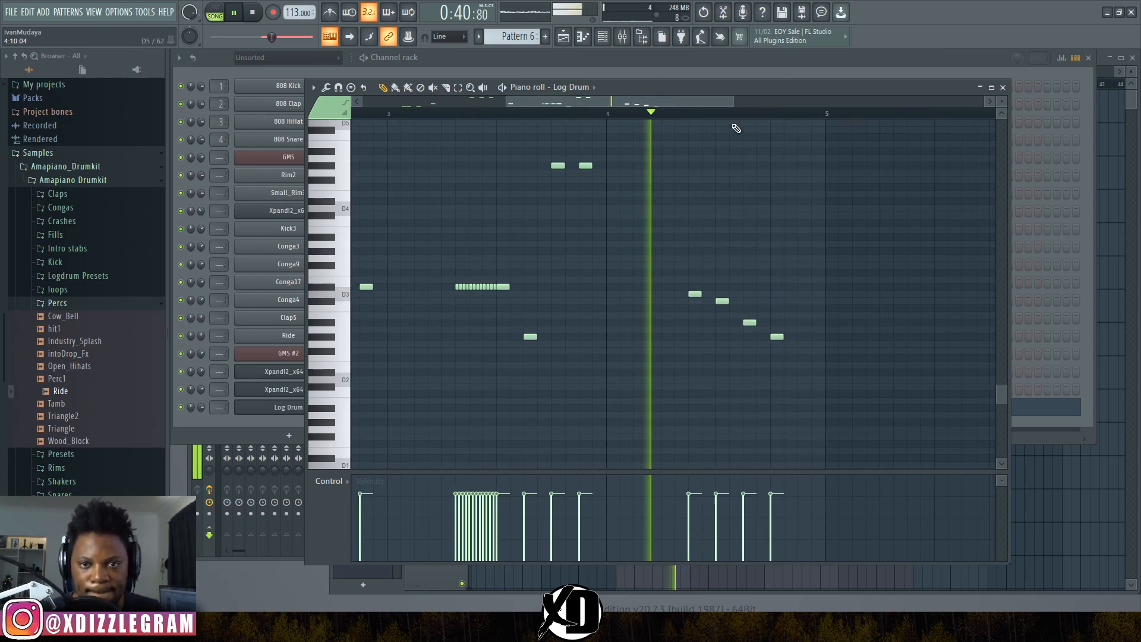
{"action": "scroll", "coordinate": [741, 115], "scroll_direction": "down", "scroll_amount": 2}
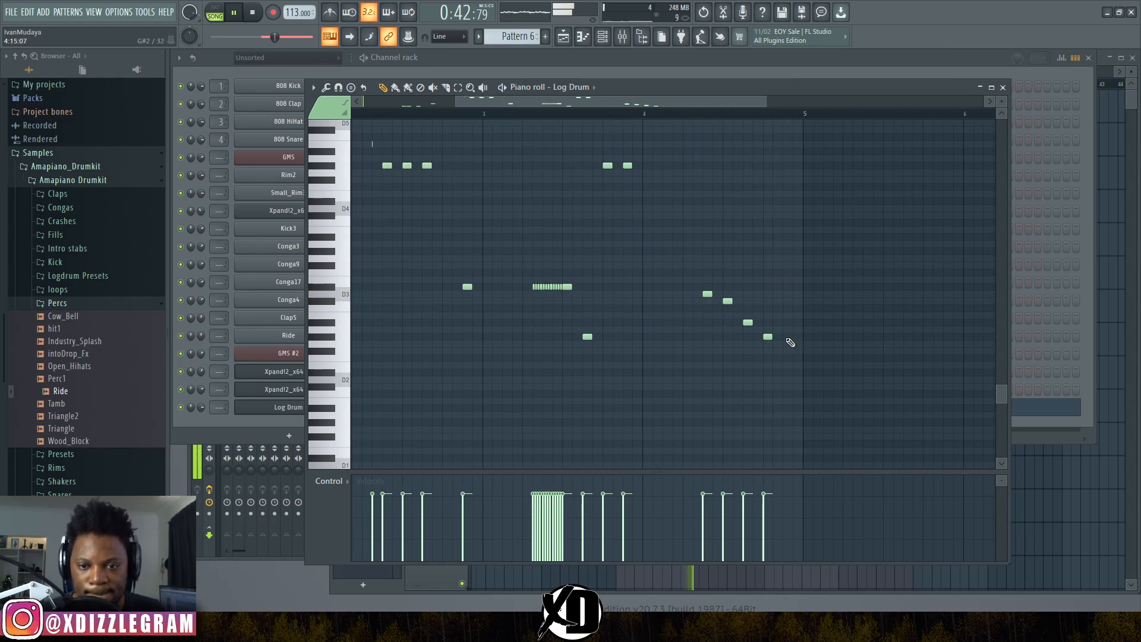
{"action": "scroll", "coordinate": [681, 115], "scroll_direction": "down", "scroll_amount": 3}
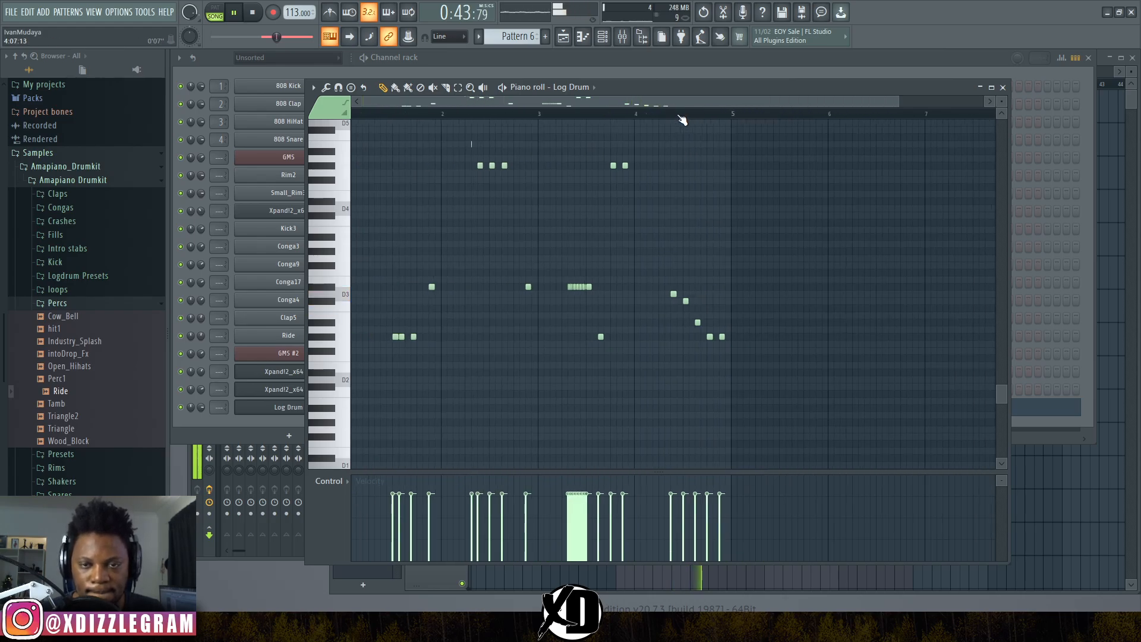
- Place three more Pattern 6 clips on Track 12 at bars 21, 25 and 29 of the playlist and play the arrangement
{"action": "left_click", "coordinate": [1119, 86]}
{"action": "key", "text": "space"}
{"action": "left_click", "coordinate": [683, 478]}
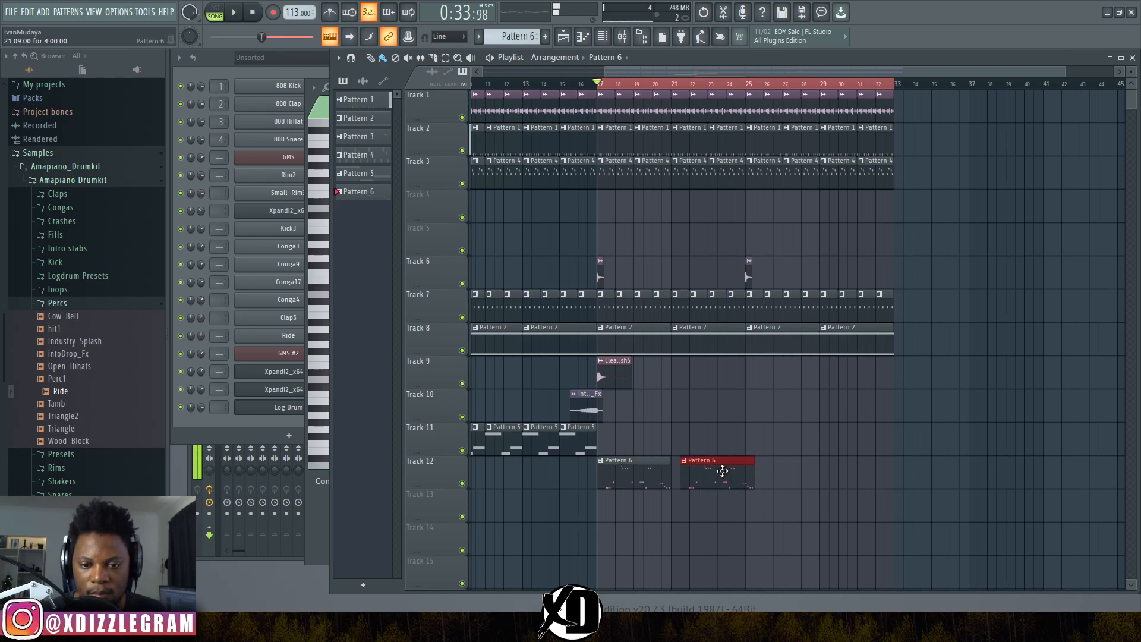
{"action": "left_click", "coordinate": [756, 476]}
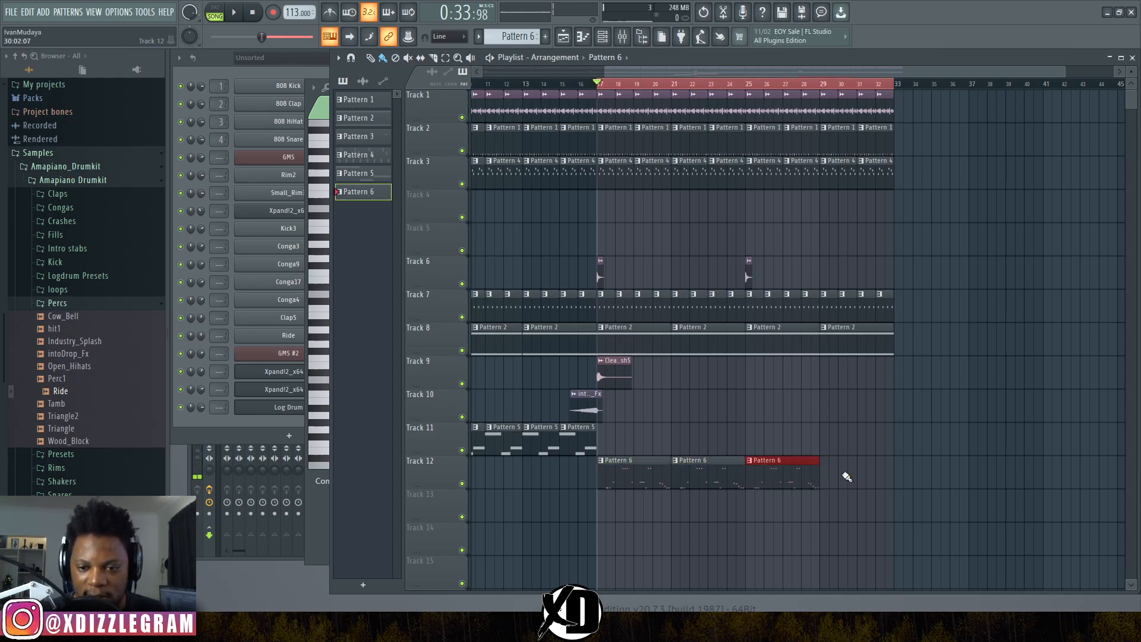
{"action": "left_click", "coordinate": [828, 477]}
{"action": "key", "text": "space"}
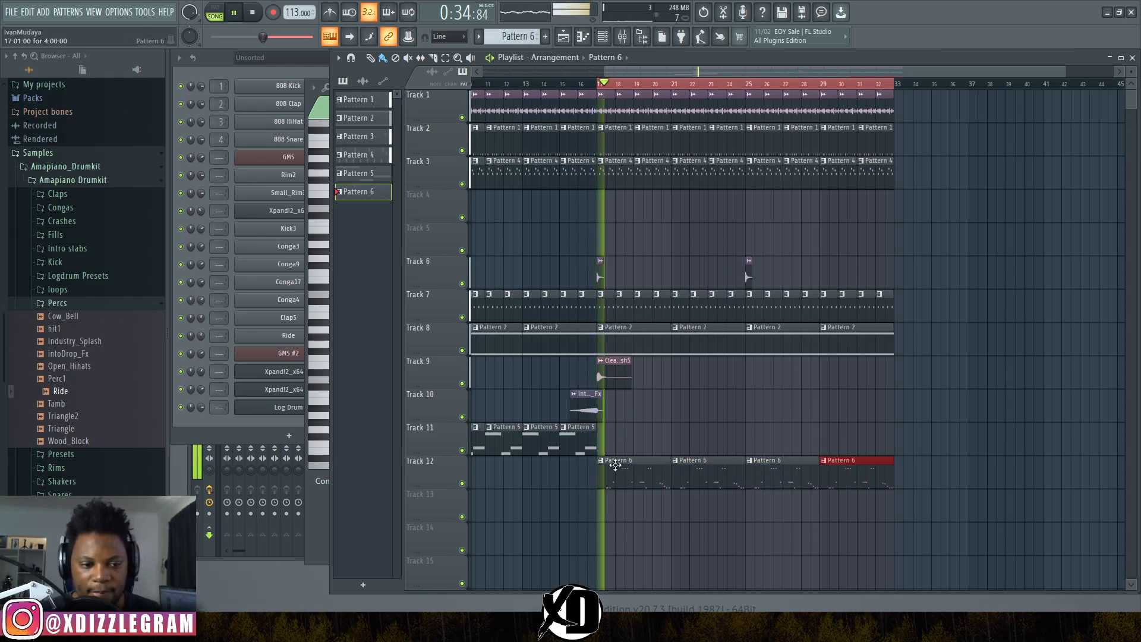
- Open the Log Drum channel's synth, set its amplitude decay to 49% and adjust the Modulation 1 envelope
{"action": "double_click", "coordinate": [629, 476]}
{"action": "key", "text": "F6"}
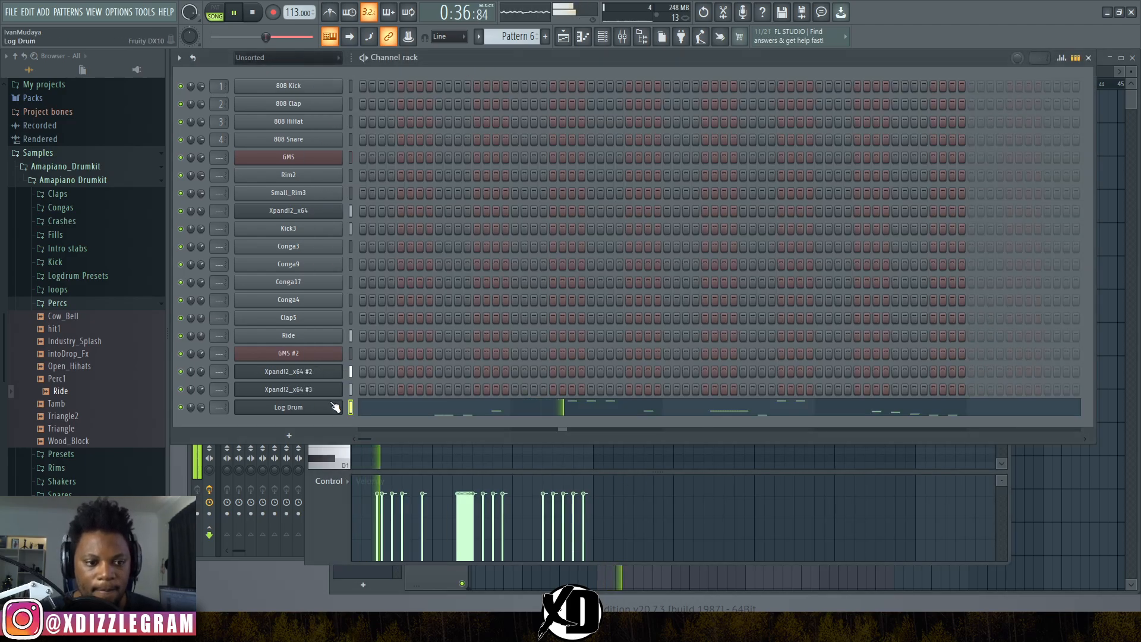
{"action": "left_click", "coordinate": [288, 407]}
{"action": "left_click_drag", "start_coordinate": [361, 120], "coordinate": [614, 159]}
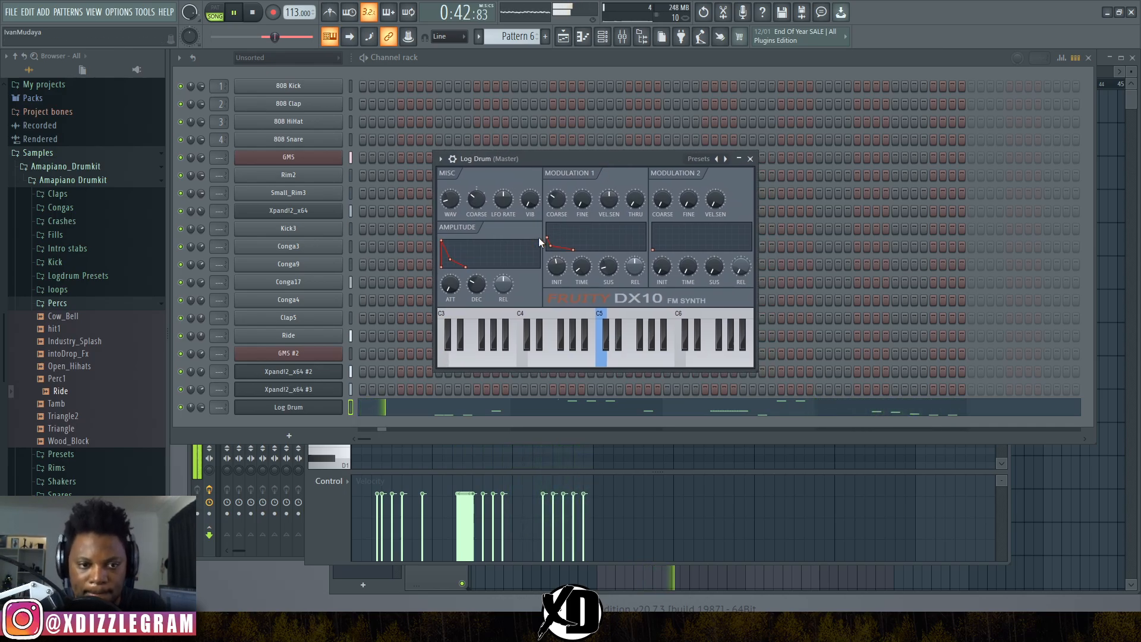
{"action": "left_click_drag", "start_coordinate": [463, 287], "coordinate": [464, 279]}
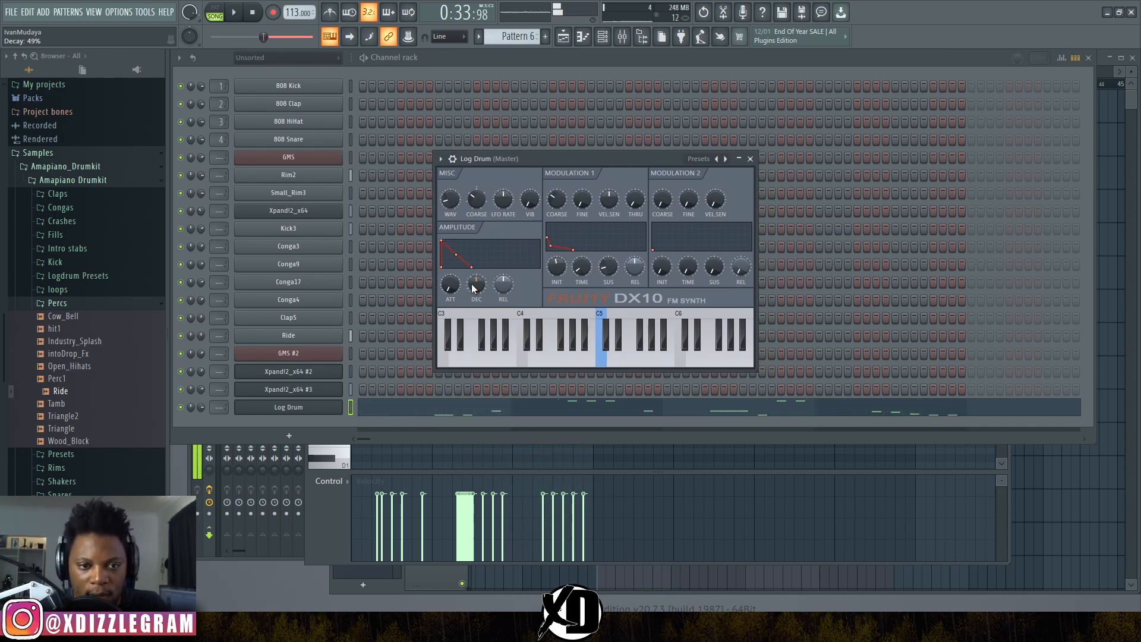
{"action": "left_click_drag", "start_coordinate": [558, 269], "coordinate": [558, 269]}
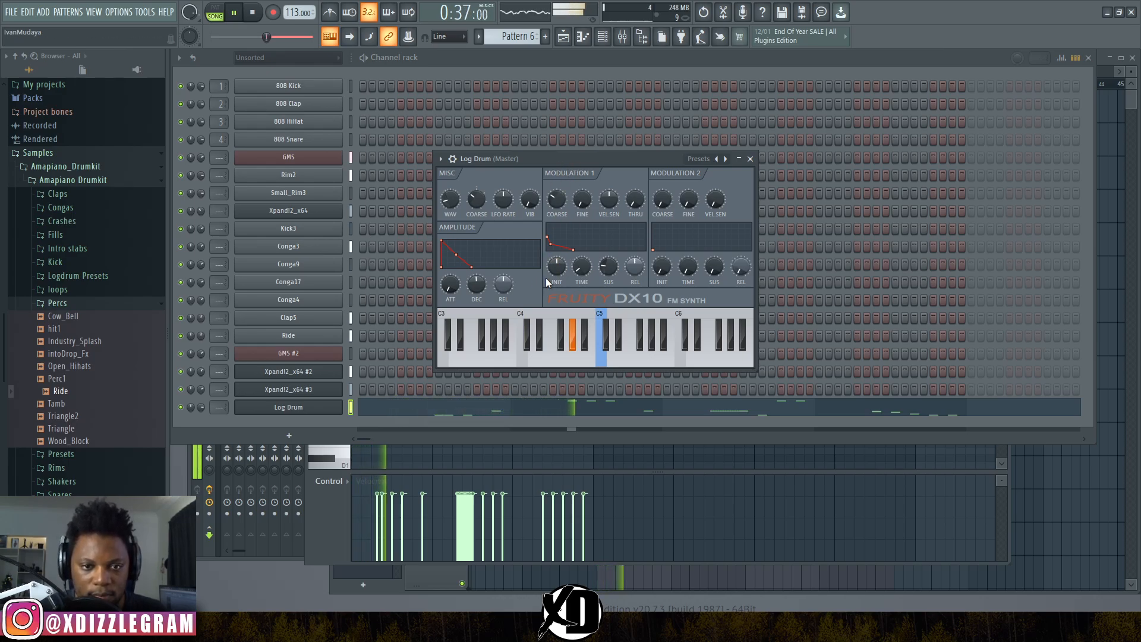
- Fine-tune the initial amount of the Log Drum's Modulation 1 envelope and open the channel's notes in the piano roll
{"action": "left_click_drag", "start_coordinate": [552, 268], "coordinate": [553, 273]}
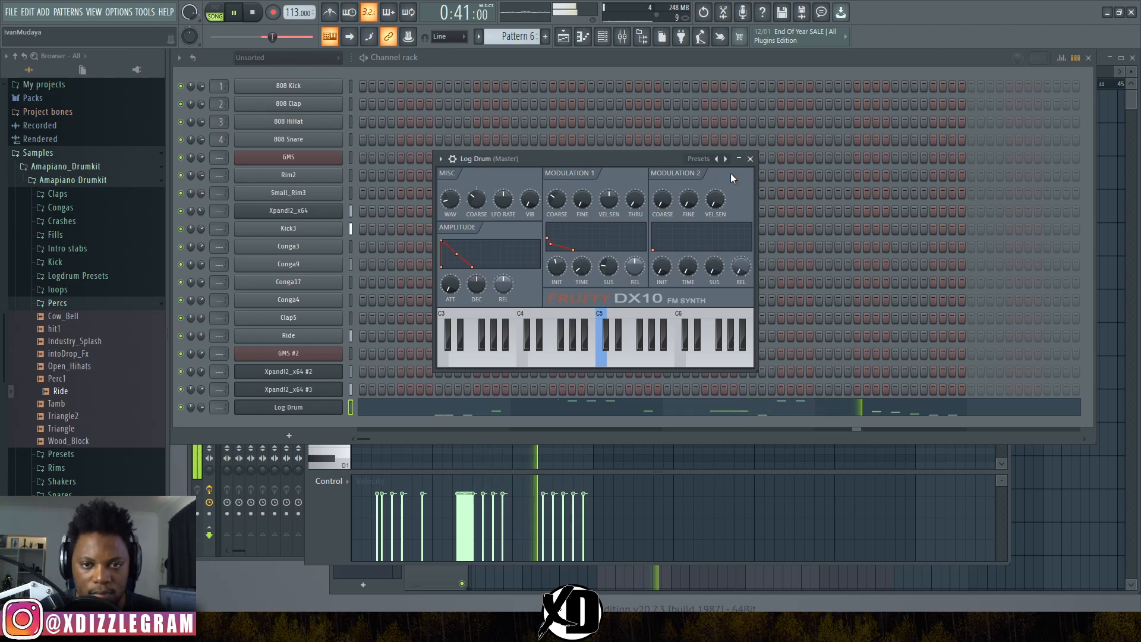
{"action": "left_click", "coordinate": [750, 159]}
{"action": "left_click", "coordinate": [575, 415]}
{"action": "left_click", "coordinate": [577, 414]}
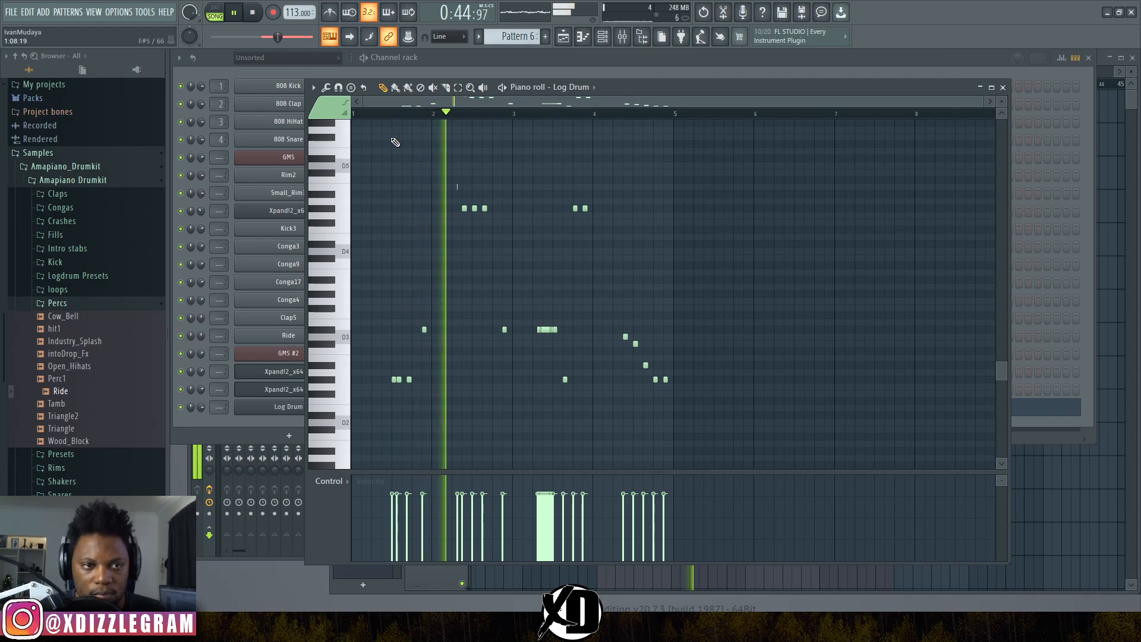
- Shorten the G#4 note at step 13 of bar 3 in the Log Drum part to a very brief hit
{"action": "scroll", "coordinate": [387, 113], "scroll_direction": "up", "scroll_amount": 2}
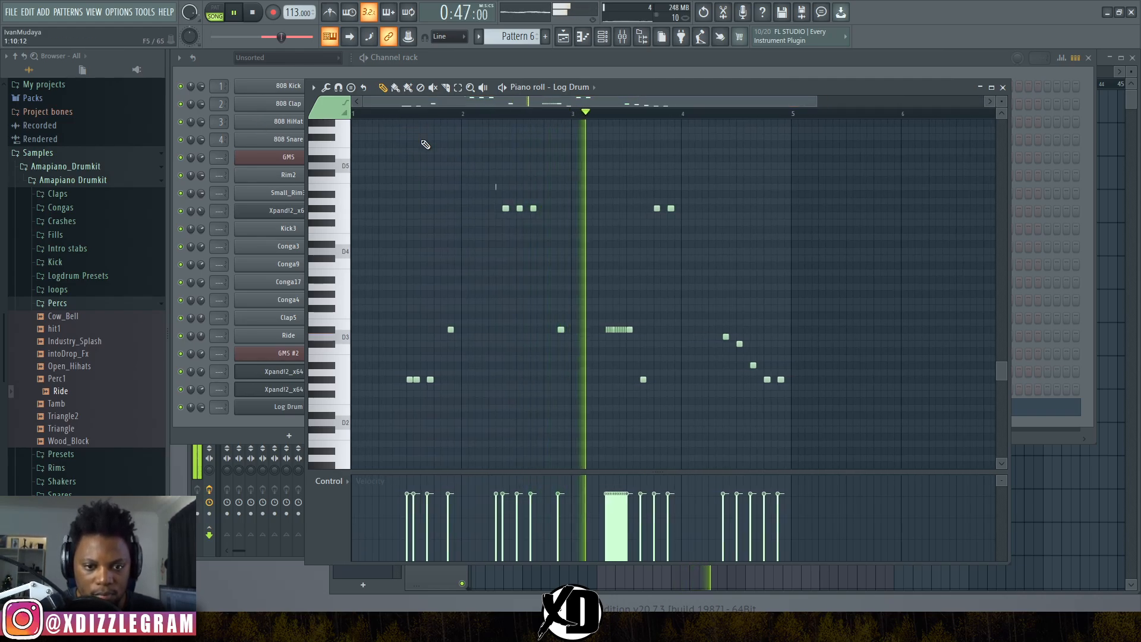
{"action": "scroll", "coordinate": [637, 121], "scroll_direction": "up", "scroll_amount": 5}
{"action": "scroll", "coordinate": [638, 118], "scroll_direction": "down", "scroll_amount": 3}
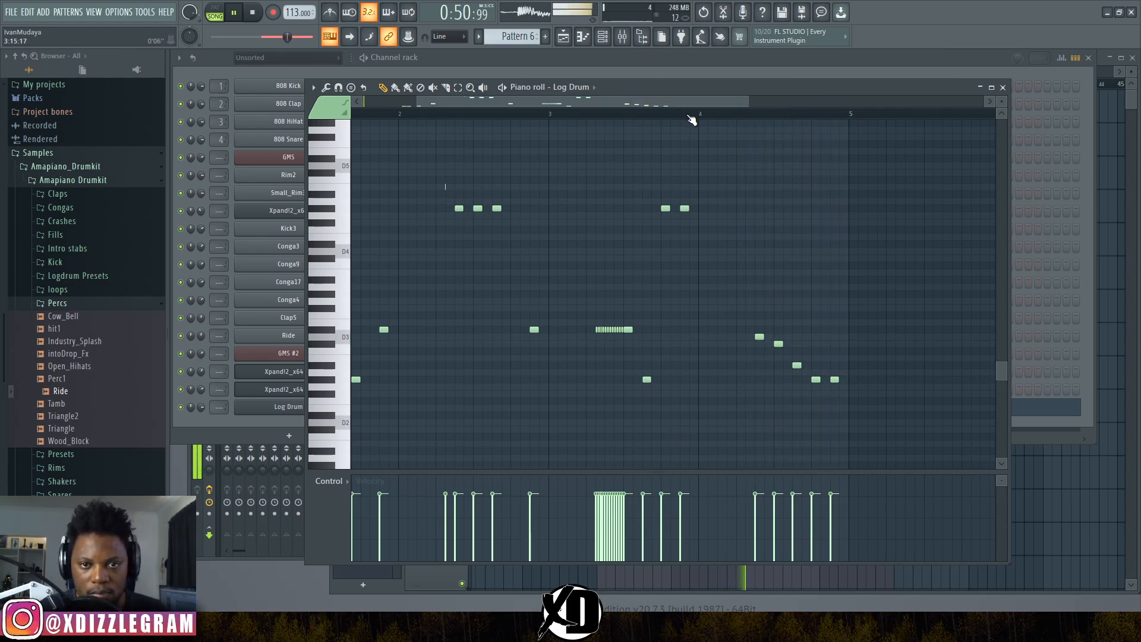
{"action": "scroll", "coordinate": [689, 123], "scroll_direction": "up", "scroll_amount": 3}
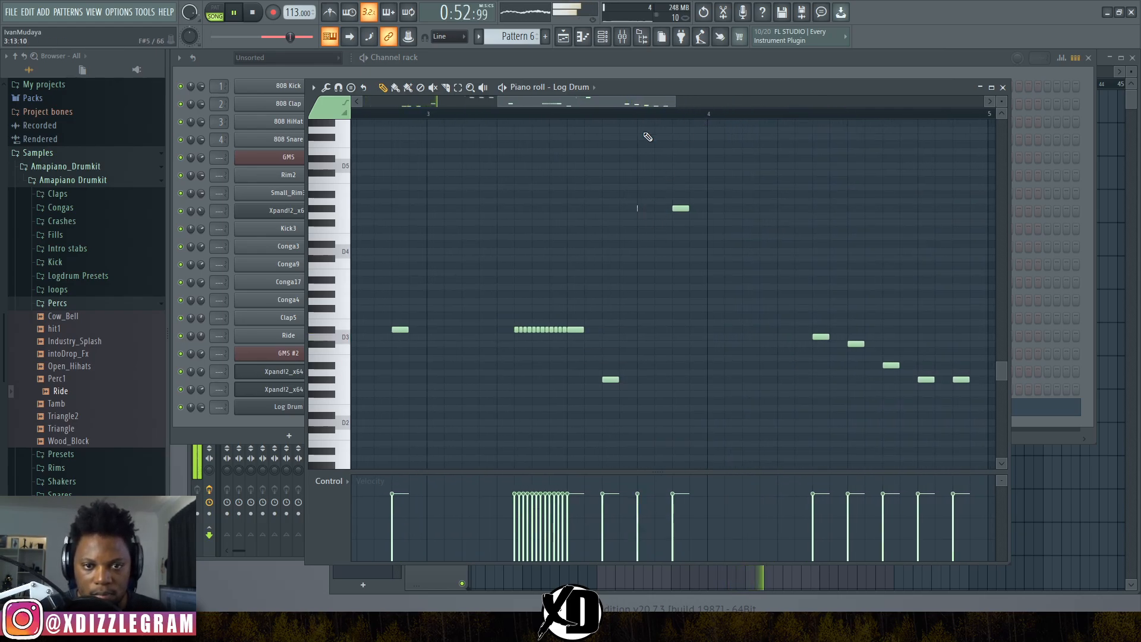
{"action": "scroll", "coordinate": [643, 122], "scroll_direction": "down", "scroll_amount": 6}
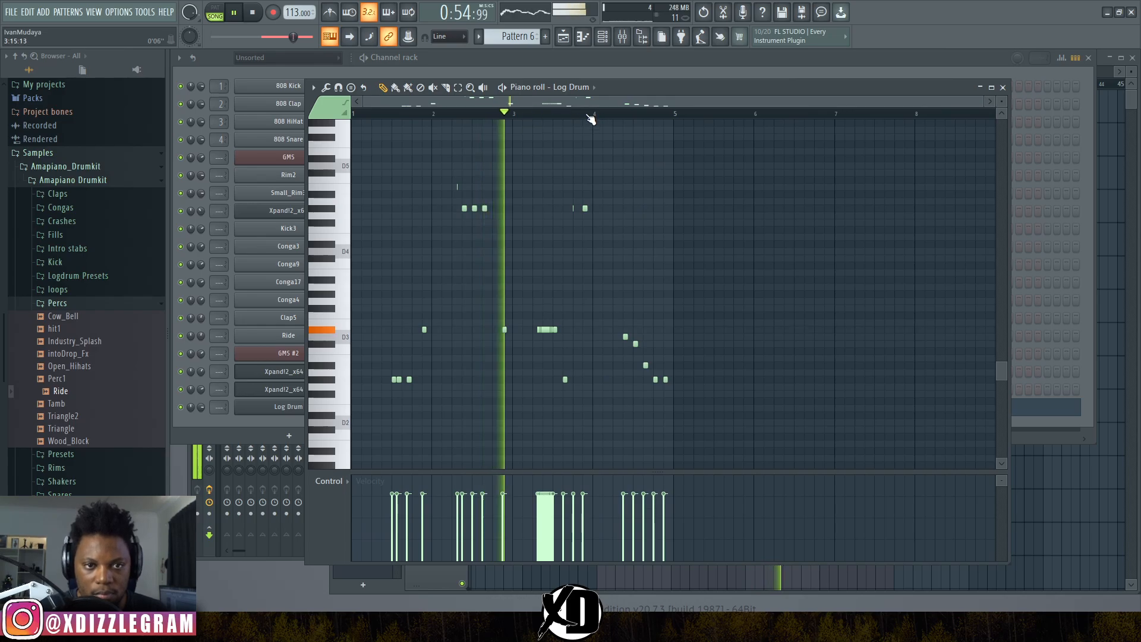
- Replace the G#2 note at step 13 of bar 4 with a very short C#3 note
{"action": "scroll", "coordinate": [592, 118], "scroll_direction": "up", "scroll_amount": 4}
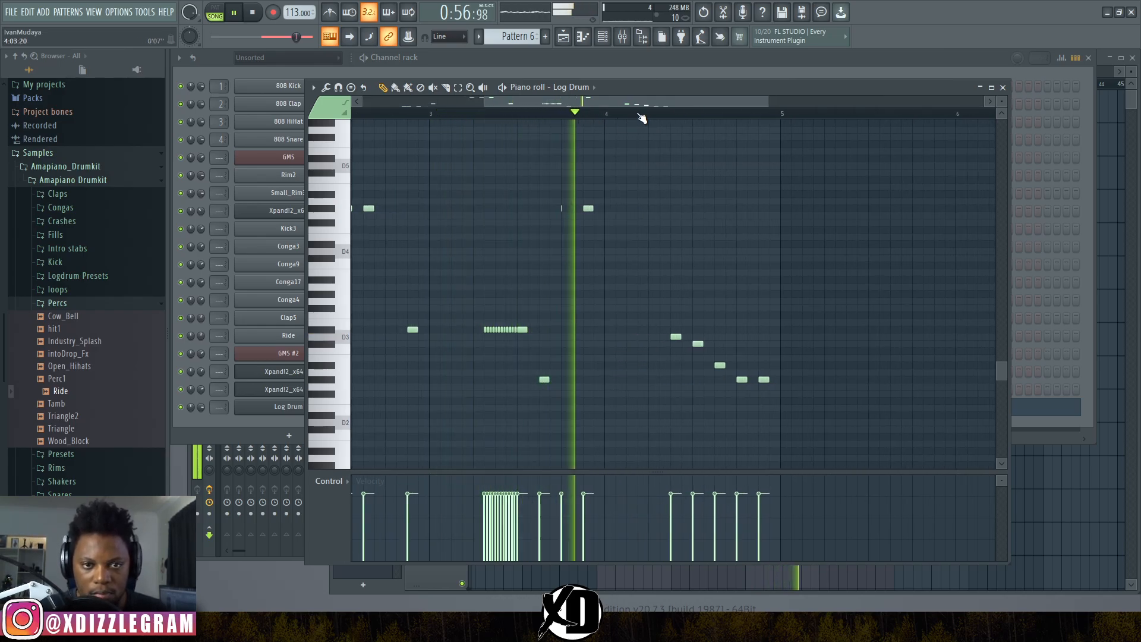
{"action": "scroll", "coordinate": [680, 133], "scroll_direction": "up", "scroll_amount": 2}
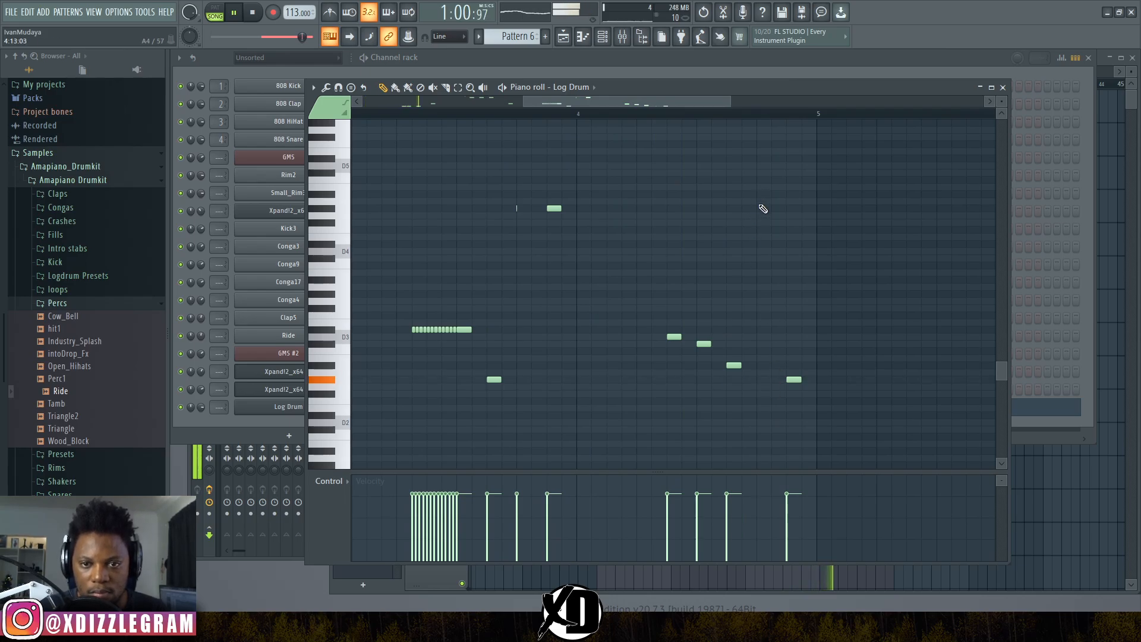
{"action": "scroll", "coordinate": [808, 117], "scroll_direction": "up", "scroll_amount": 3}
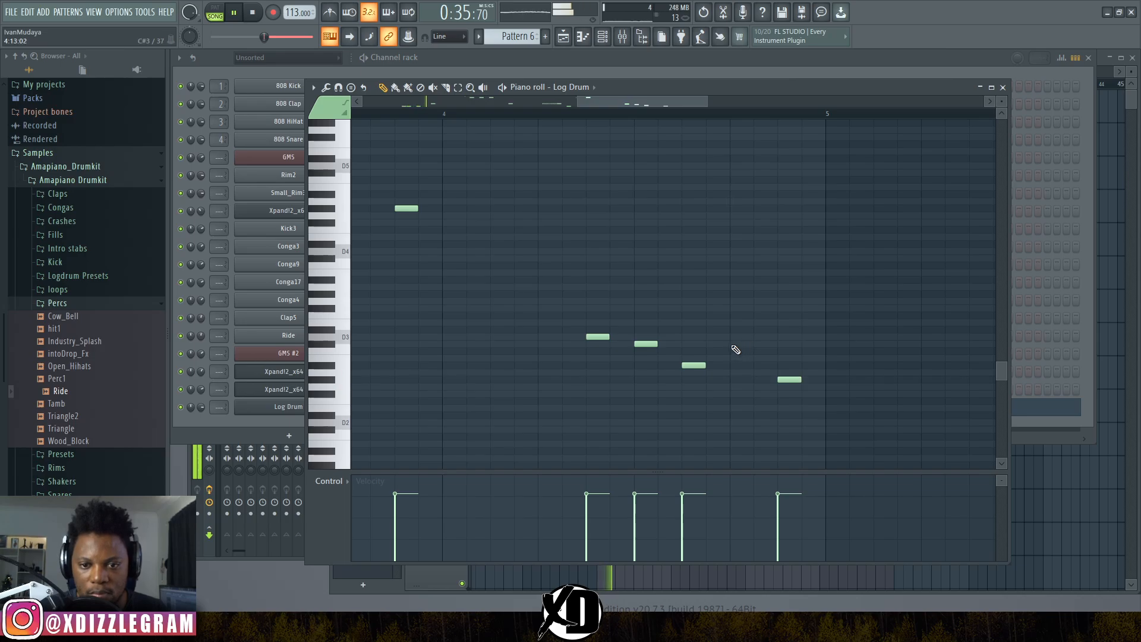
{"action": "scroll", "coordinate": [725, 119], "scroll_direction": "up", "scroll_amount": 2}
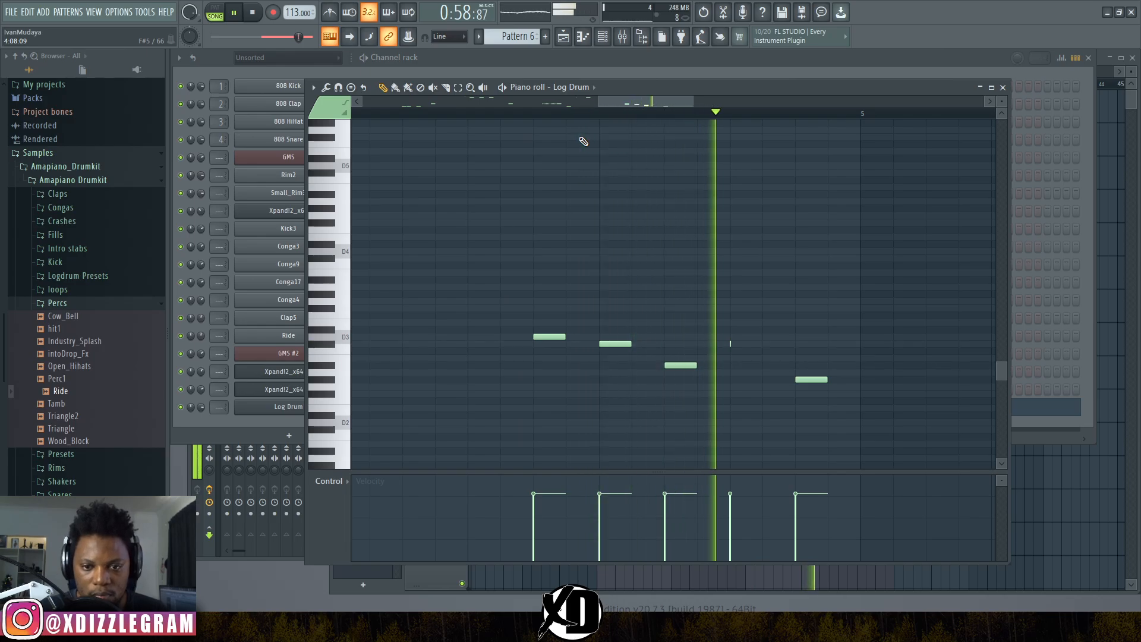
- Review the whole Log Drum bassline while the arrangement plays, and check the Pattern 6 clips in the playlist
{"action": "scroll", "coordinate": [632, 128], "scroll_direction": "down", "scroll_amount": 6}
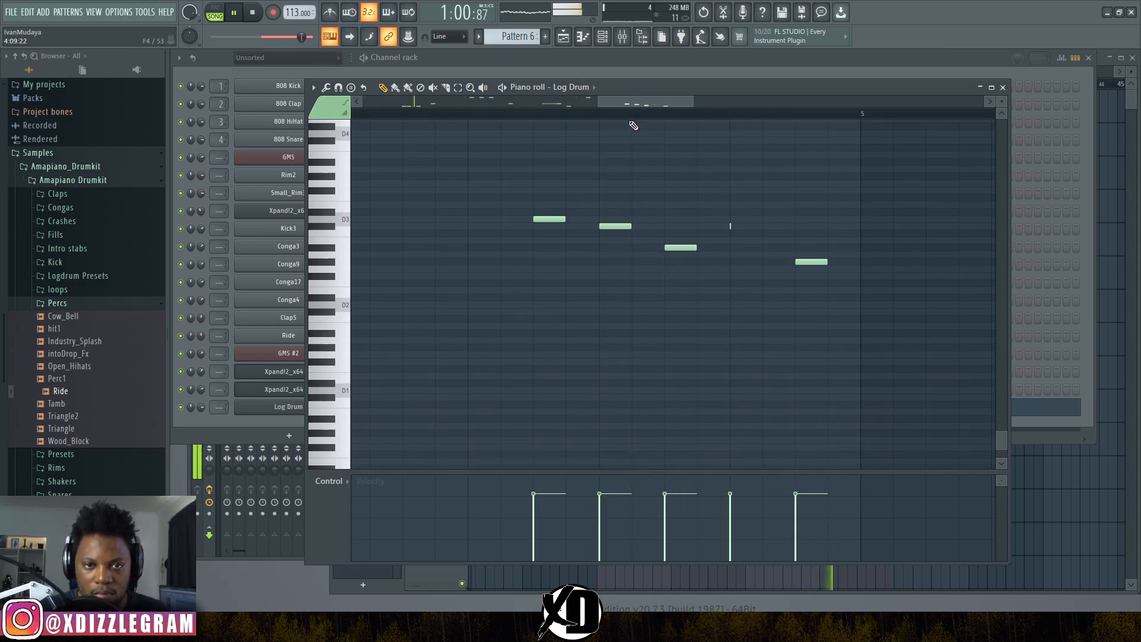
{"action": "scroll", "coordinate": [632, 118], "scroll_direction": "down", "scroll_amount": 5}
{"action": "scroll", "coordinate": [615, 184], "scroll_direction": "up", "scroll_amount": 6}
{"action": "scroll", "coordinate": [621, 114], "scroll_direction": "down", "scroll_amount": 5}
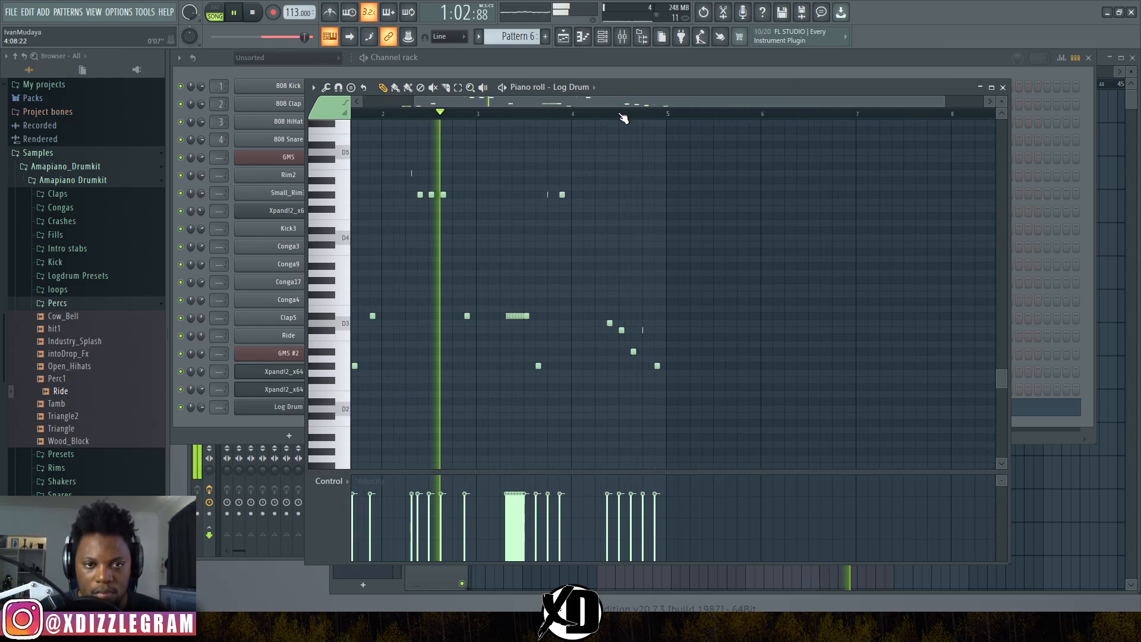
{"action": "scroll", "coordinate": [484, 115], "scroll_direction": "up", "scroll_amount": 6}
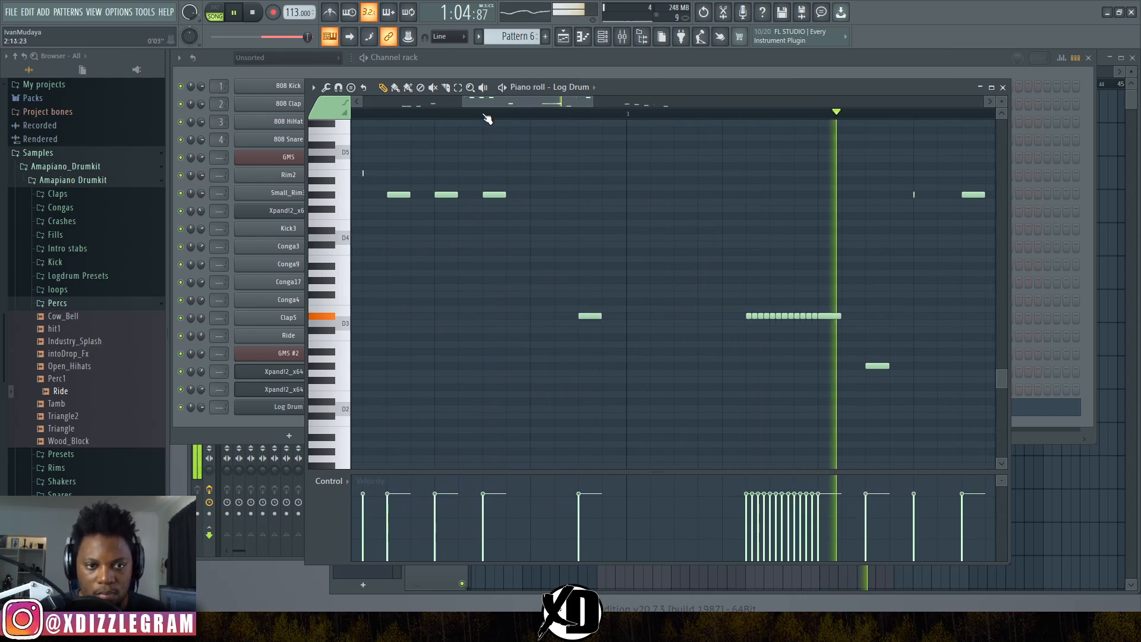
{"action": "scroll", "coordinate": [486, 119], "scroll_direction": "down", "scroll_amount": 5}
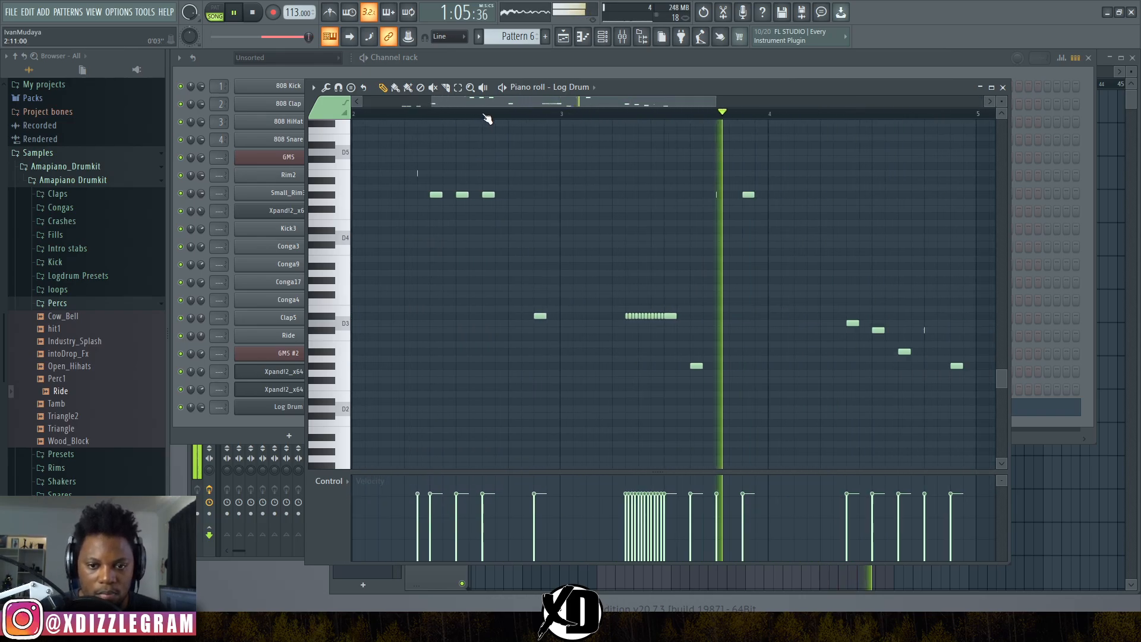
{"action": "left_click", "coordinate": [540, 69]}
{"action": "left_click", "coordinate": [1118, 76]}
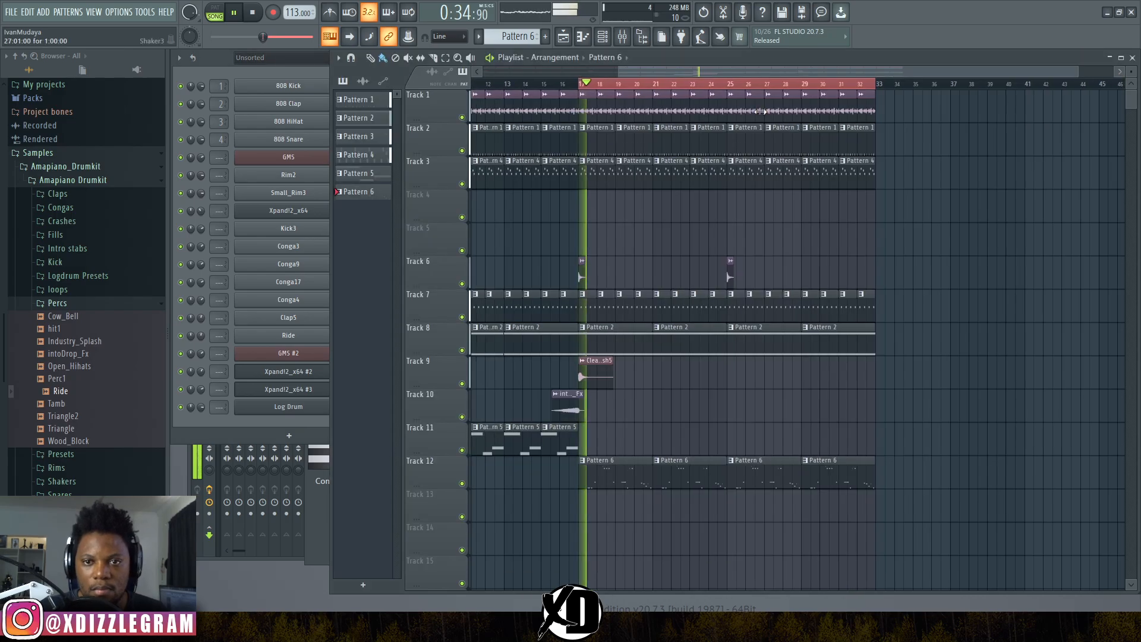
- Stop playback, add a Fruity DX10 channel to the channel rack and load its eFlute preset
{"action": "left_click", "coordinate": [209, 59]}
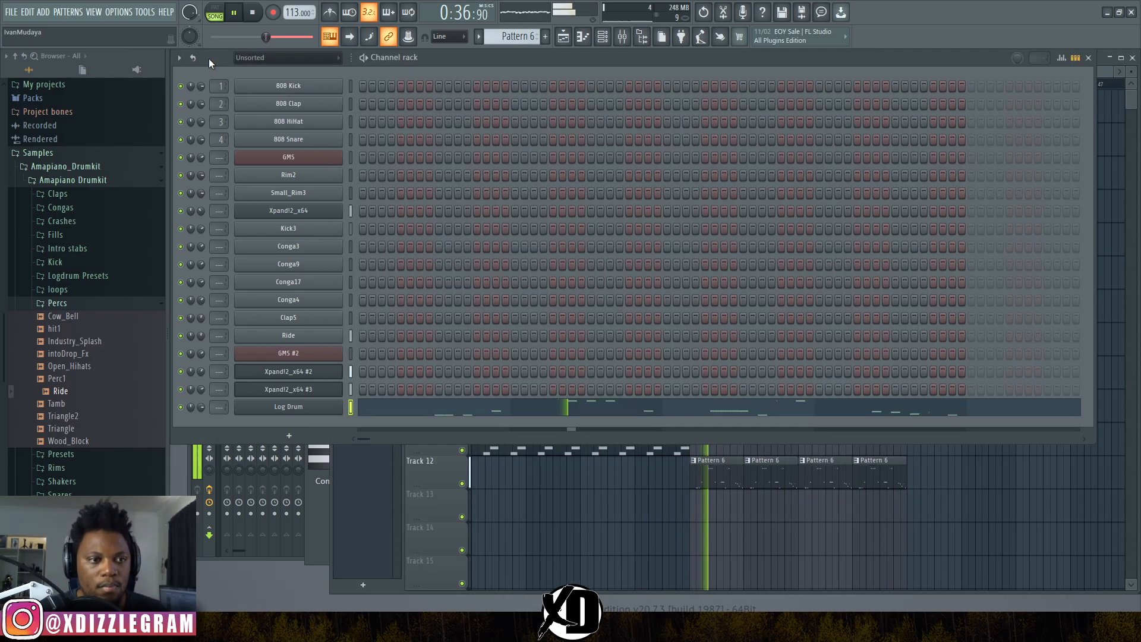
{"action": "key", "text": "space"}
{"action": "left_click", "coordinate": [297, 434]}
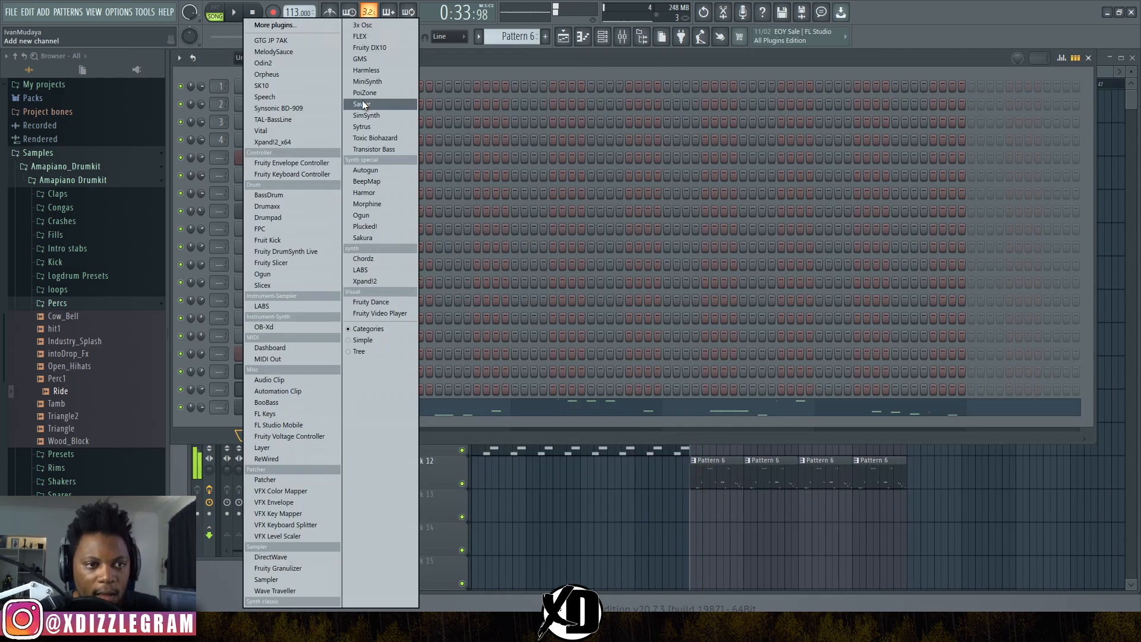
{"action": "left_click", "coordinate": [368, 48]}
{"action": "left_click", "coordinate": [489, 142]}
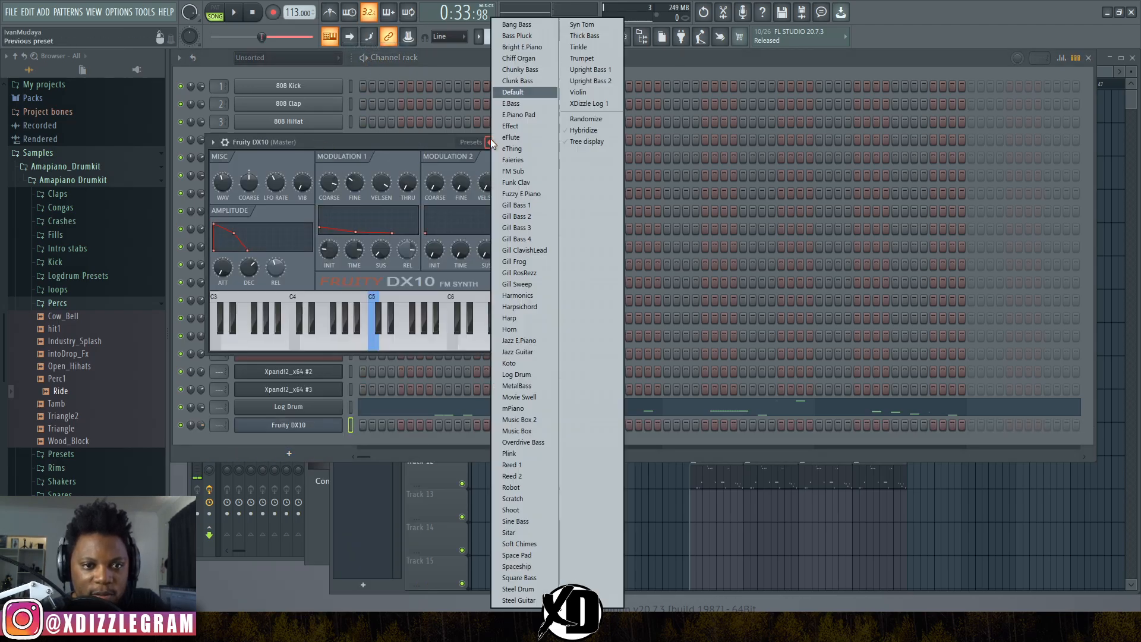
{"action": "left_click", "coordinate": [511, 137]}
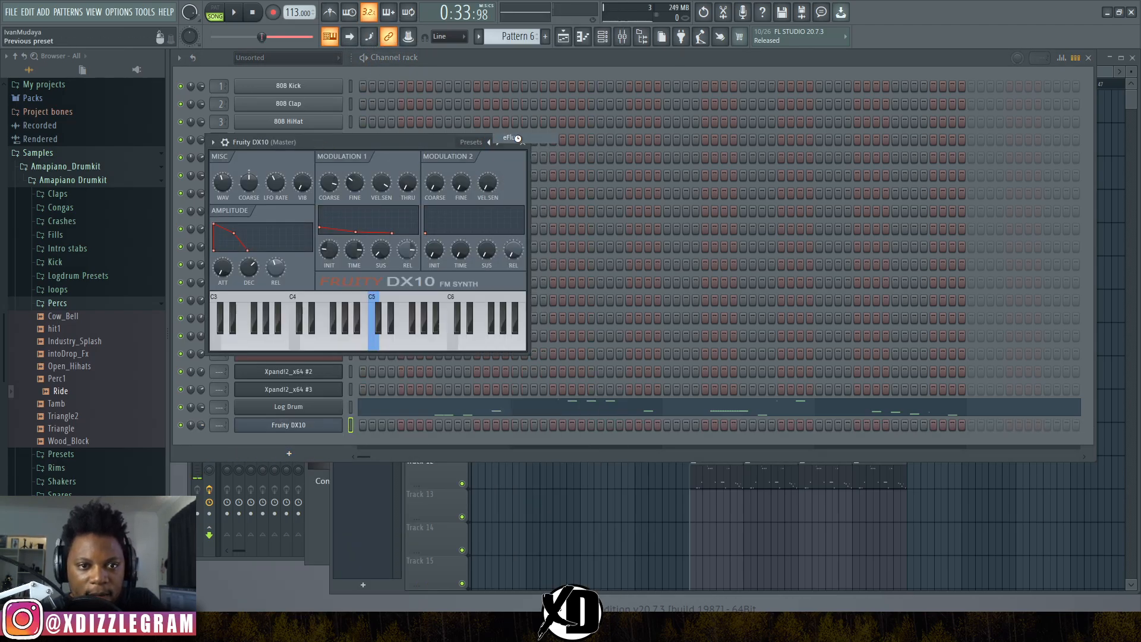
- Copy the Log Drum notes of Pattern 6 into the eFlute channel
{"action": "left_click", "coordinate": [464, 58]}
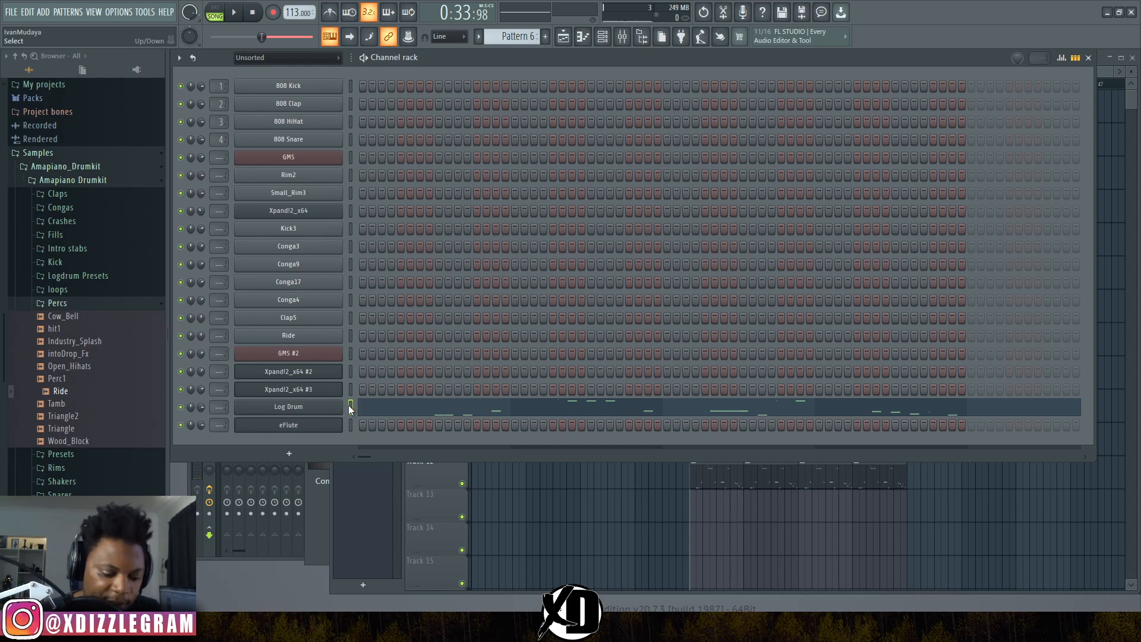
{"action": "left_click", "coordinate": [351, 423]}
{"action": "key", "text": "ctrl+v"}
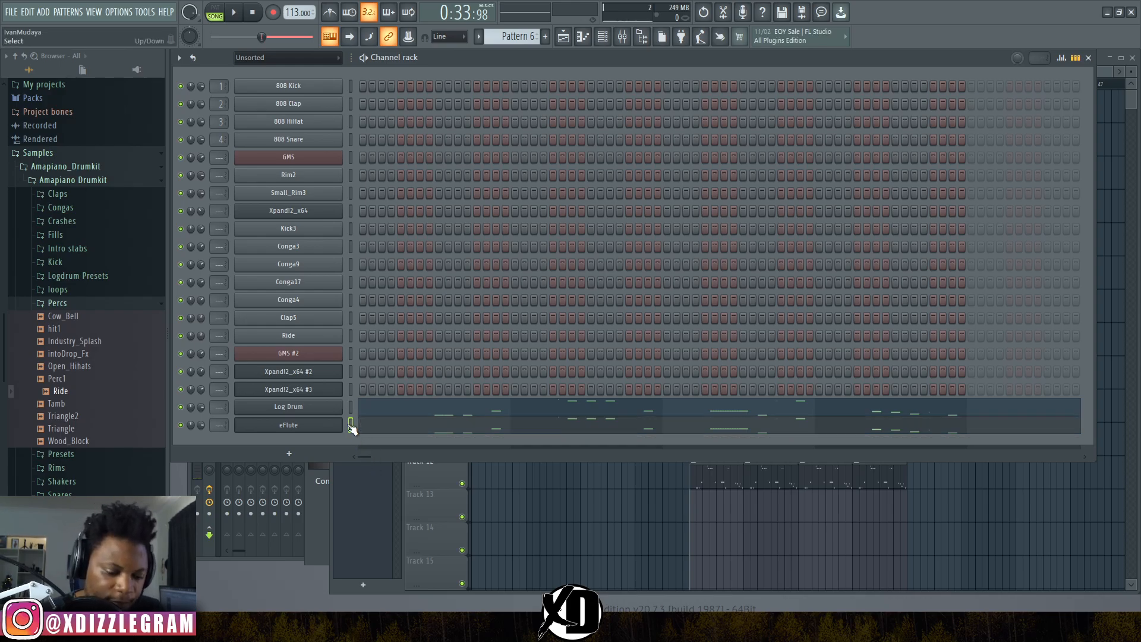
- Remove the three very short notes from the eFlute part and briefly play the layered bassline
{"action": "left_click", "coordinate": [390, 426]}
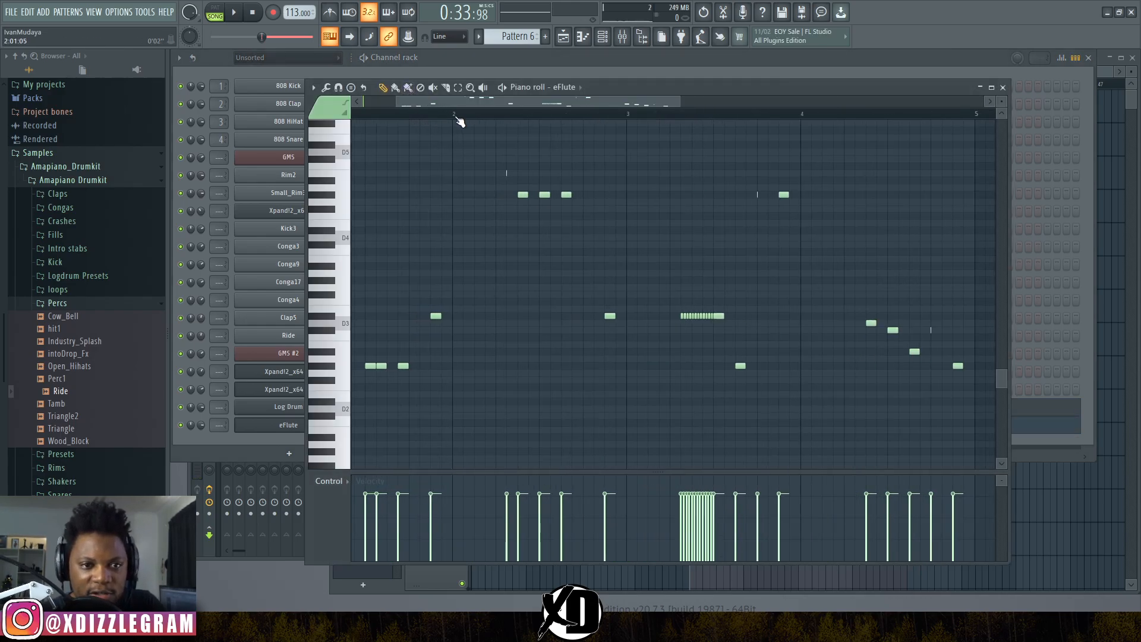
{"action": "scroll", "coordinate": [461, 118], "scroll_direction": "up", "scroll_amount": 4}
{"action": "scroll", "coordinate": [524, 123], "scroll_direction": "down", "scroll_amount": 2}
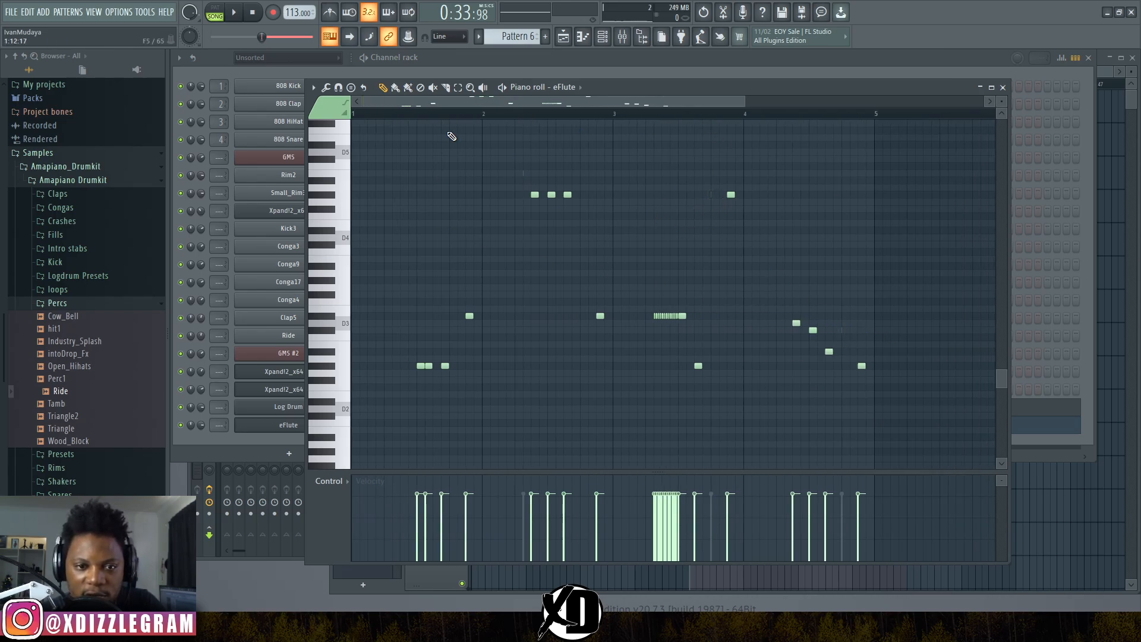
{"action": "key", "text": "space"}
{"action": "scroll", "coordinate": [432, 117], "scroll_direction": "up", "scroll_amount": 2}
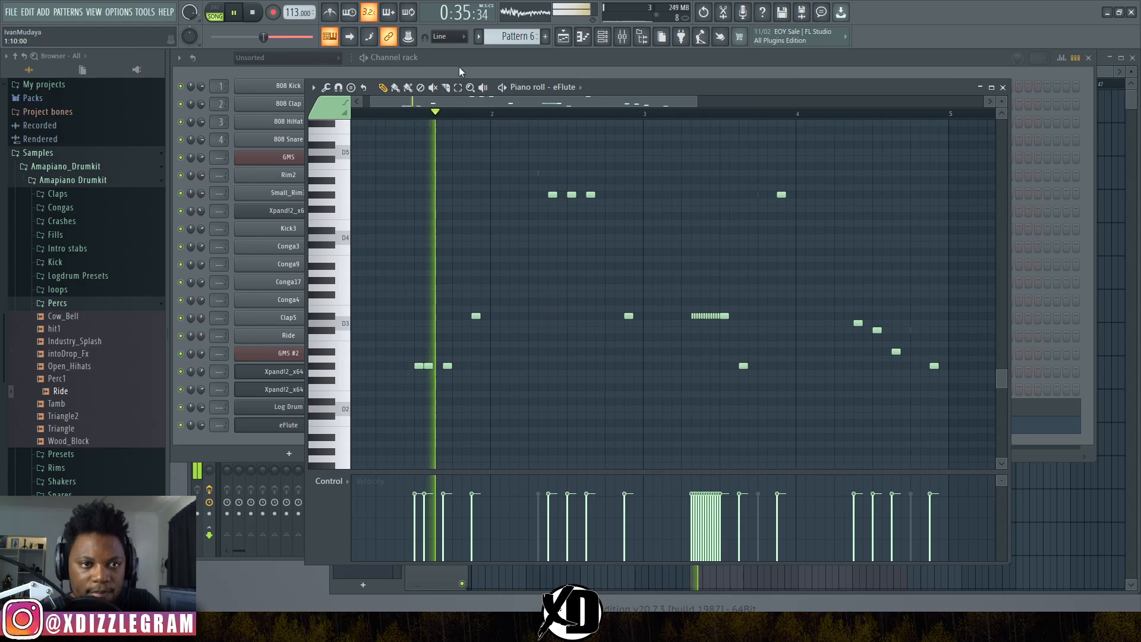
{"action": "left_click", "coordinate": [456, 71]}
{"action": "key", "text": "space"}
- Open the Log Drum channel's settings and route the channel to mixer track 5, named Log Drum
{"action": "left_click", "coordinate": [288, 407]}
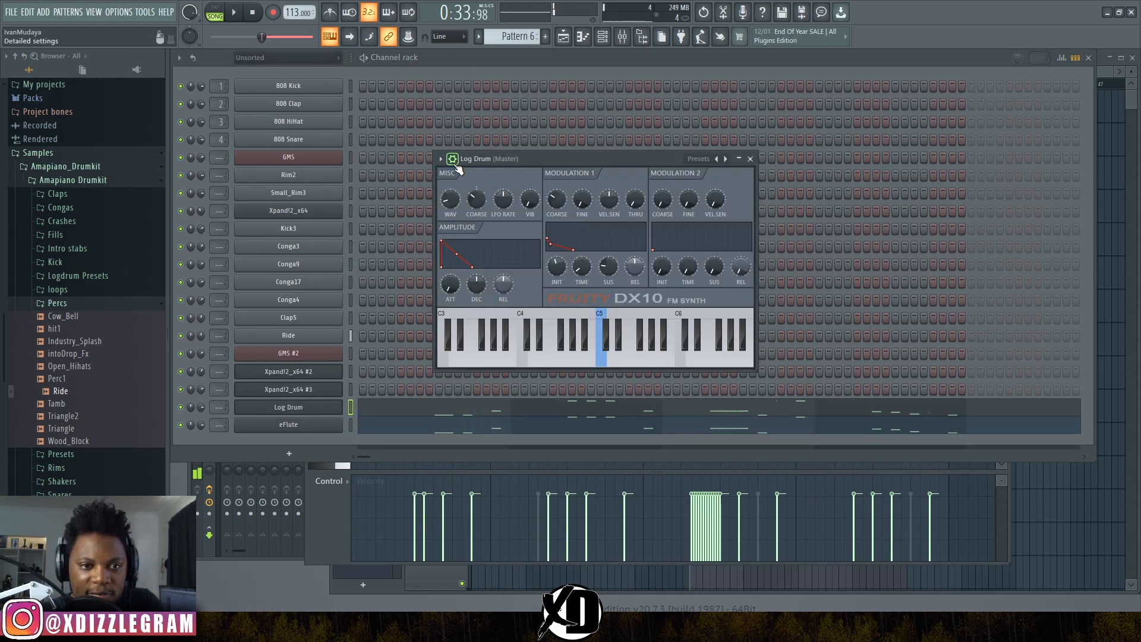
{"action": "left_click", "coordinate": [453, 159]}
{"action": "left_click", "coordinate": [740, 194]}
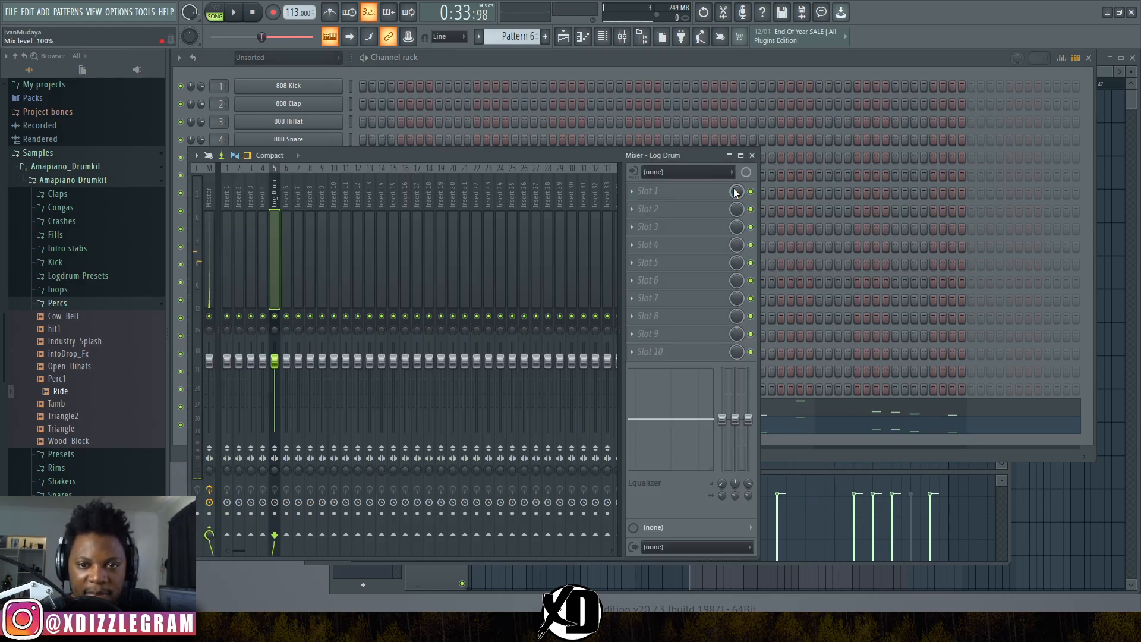
- Cut the Log Drum track's low-shelf EQ band by about 11 dB at 182 Hz and play the arrangement
{"action": "left_click_drag", "start_coordinate": [599, 155], "coordinate": [658, 86]}
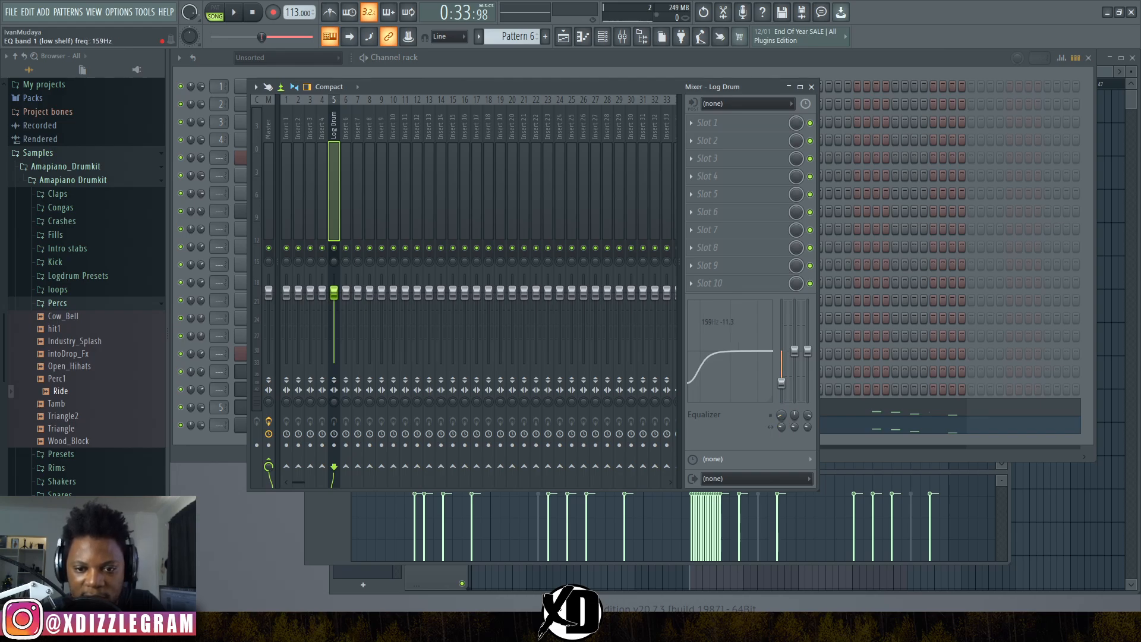
{"action": "key", "text": "space"}
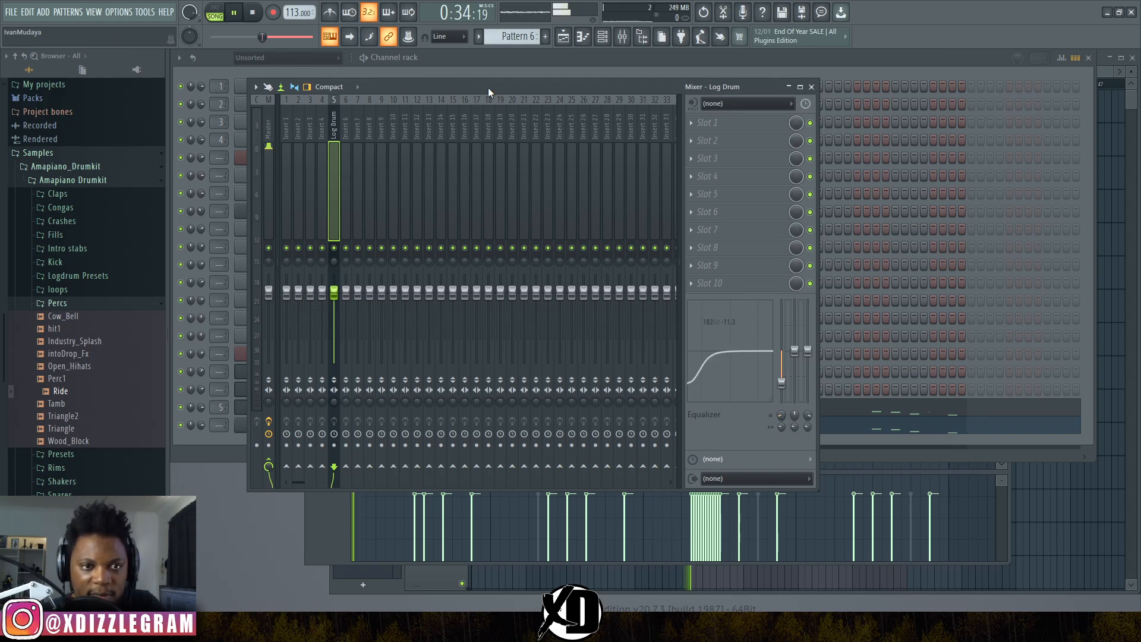
{"action": "left_click_drag", "start_coordinate": [487, 88], "coordinate": [562, 104]}
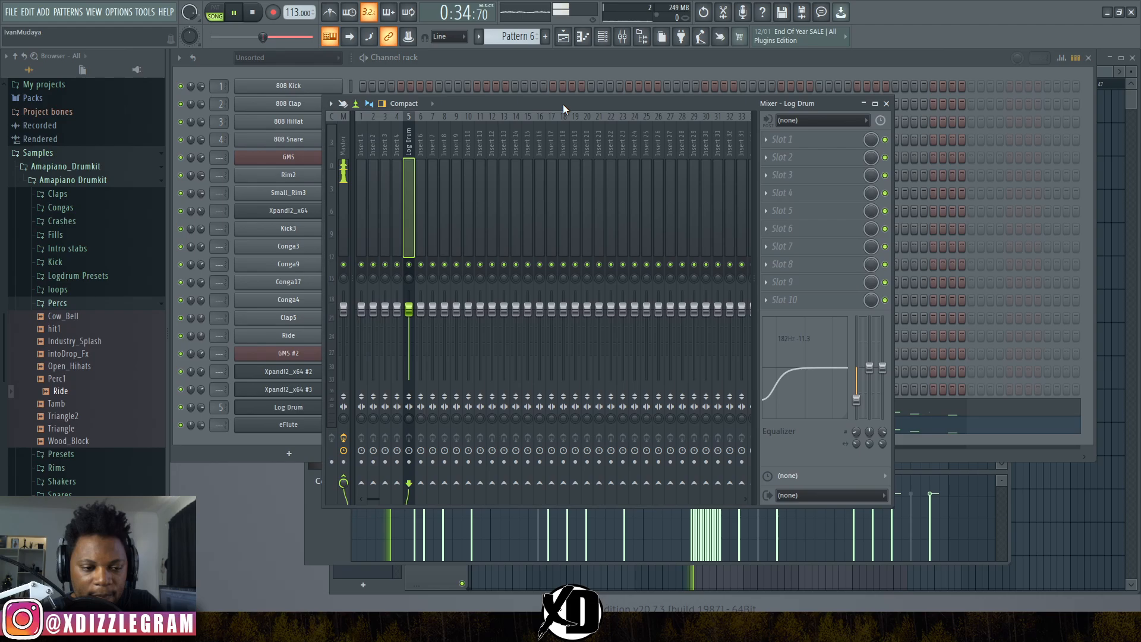
{"action": "left_click", "coordinate": [512, 72]}
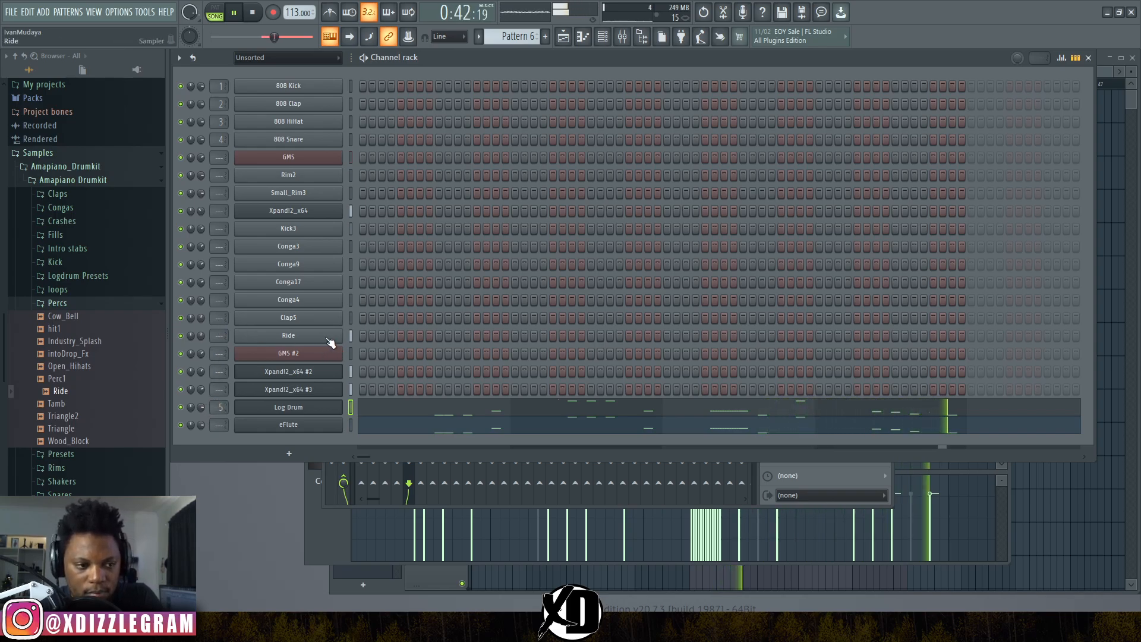
- Collapse the Percs sample folder, stop playback, create a new empty pattern after Pattern 6 and bring up the channel rack
{"action": "left_click", "coordinate": [95, 303]}
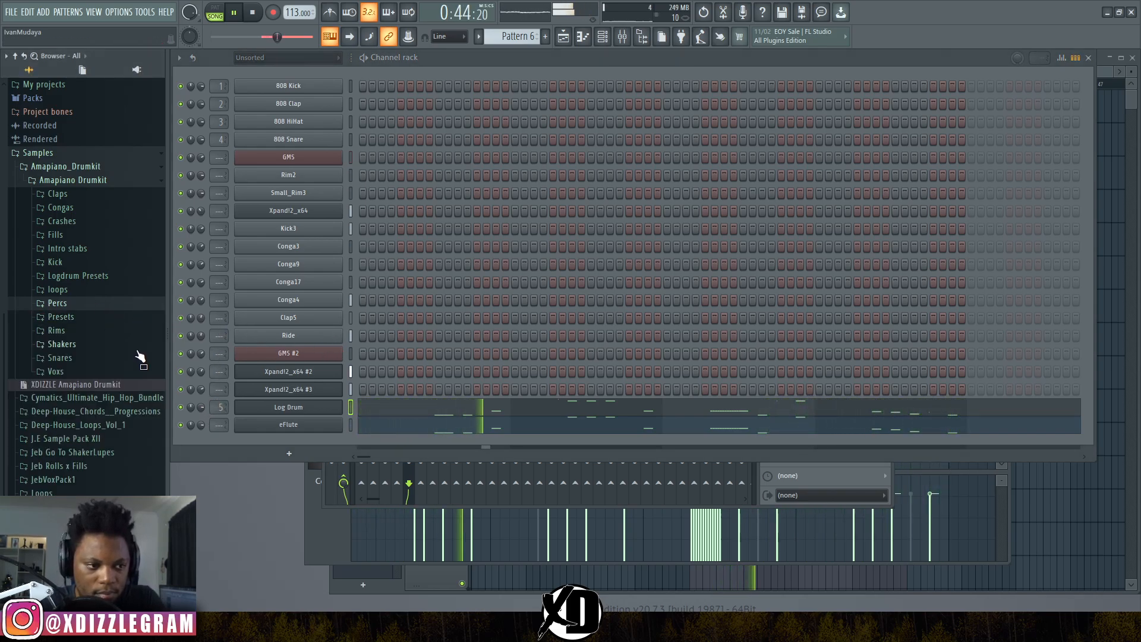
{"action": "left_click", "coordinate": [1107, 73]}
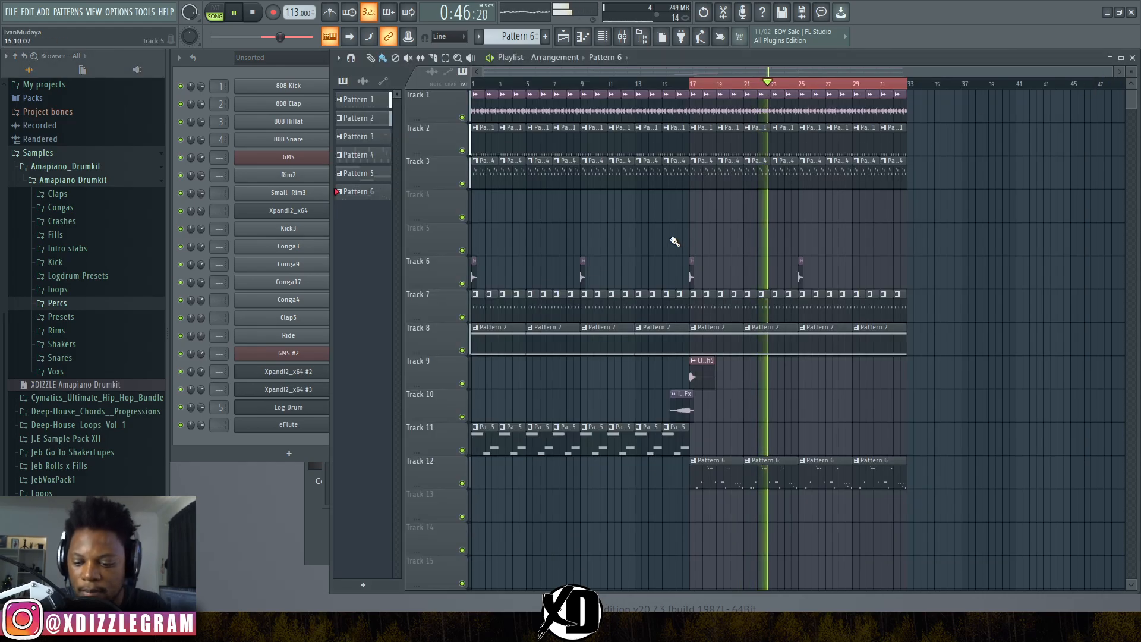
{"action": "key", "text": "F4"}
{"action": "key", "text": "space"}
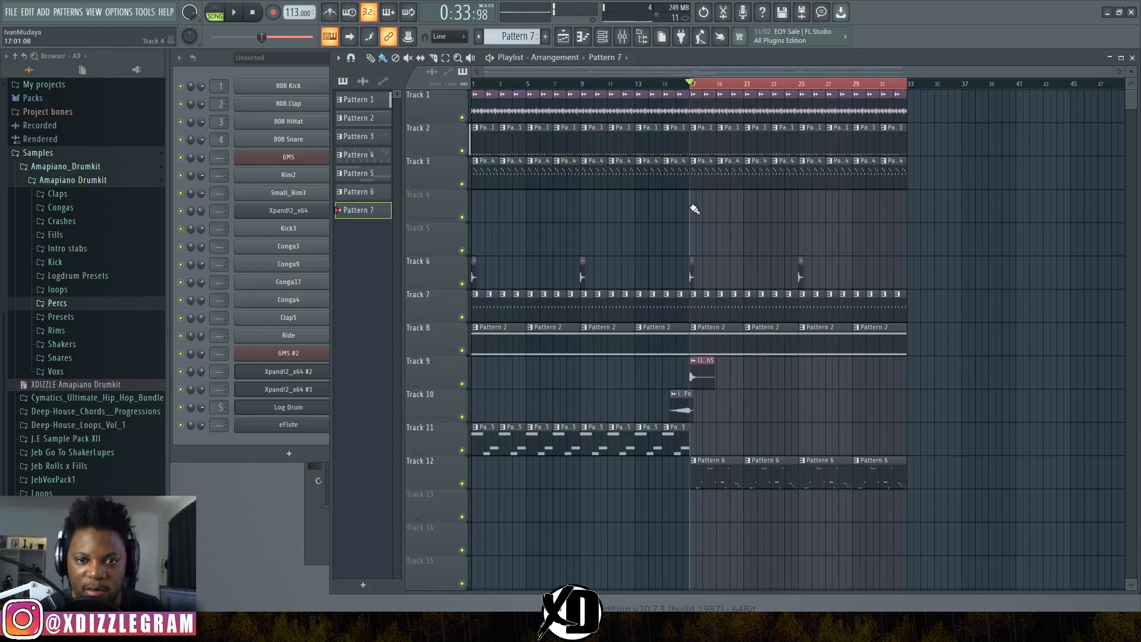
{"action": "mouse_move", "coordinate": [704, 210]}
{"action": "left_mouse_down"}
{"action": "mouse_move", "coordinate": [830, 213]}
{"action": "mouse_move", "coordinate": [722, 229]}
{"action": "left_mouse_up"}
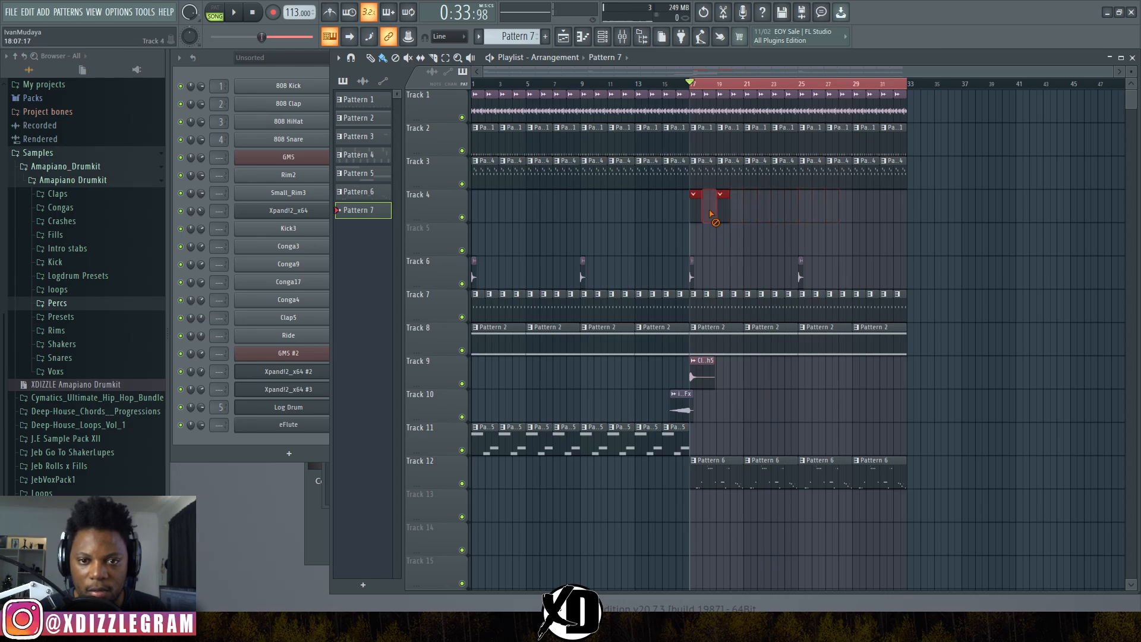
{"action": "left_click", "coordinate": [245, 68]}
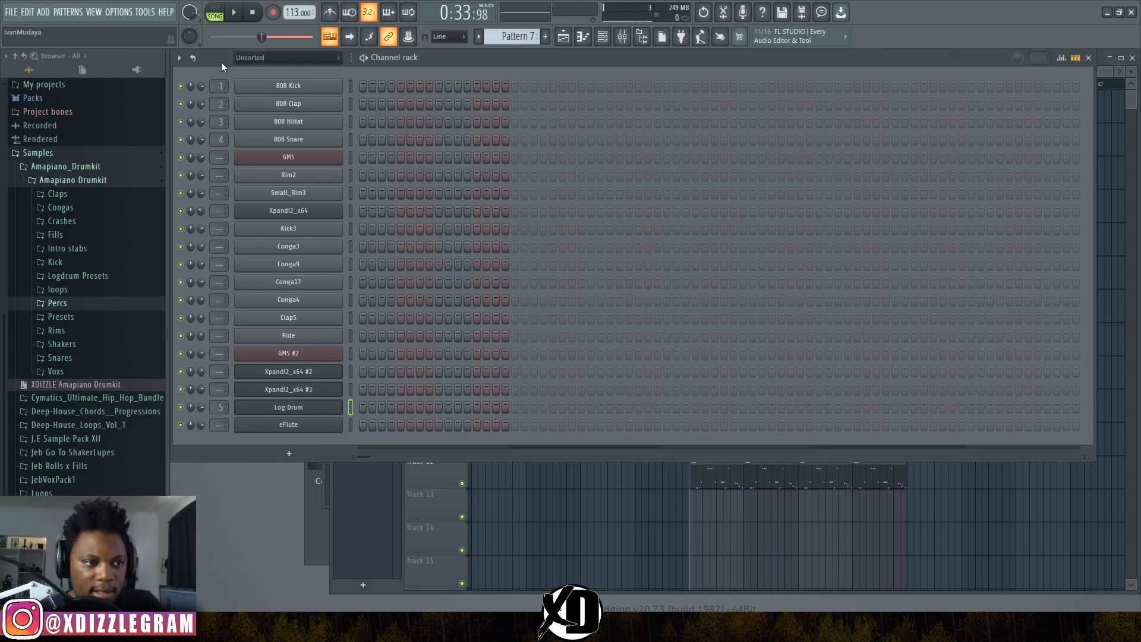
- Preview Snare5 from the Snares sample folder, add it as a new channel below eFlute and start playback
{"action": "left_click", "coordinate": [89, 359]}
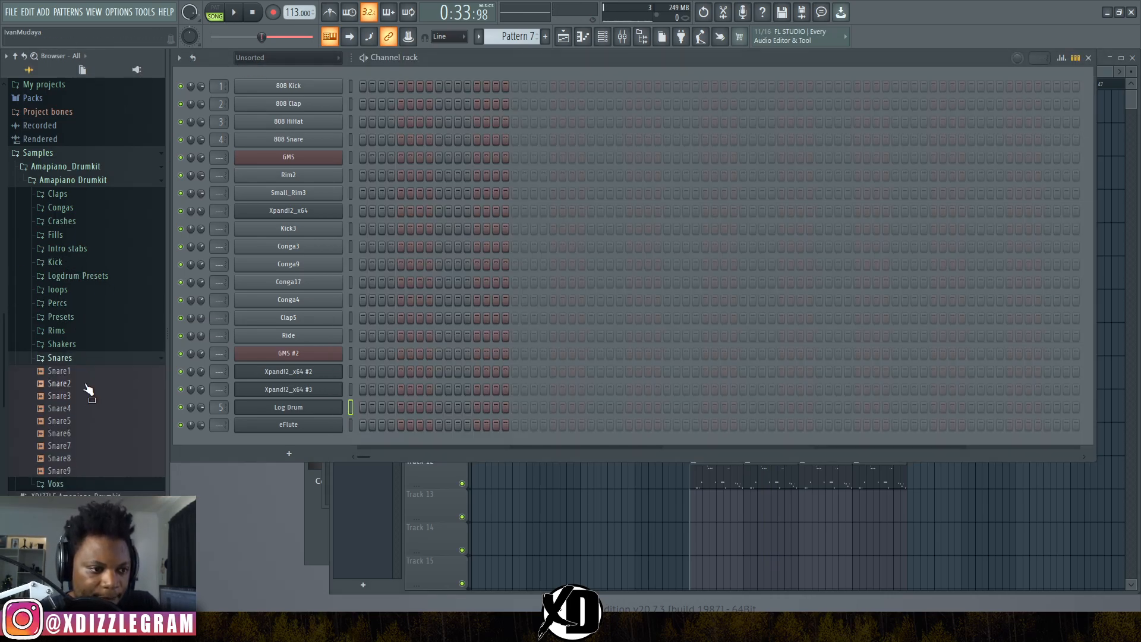
{"action": "left_click", "coordinate": [78, 422]}
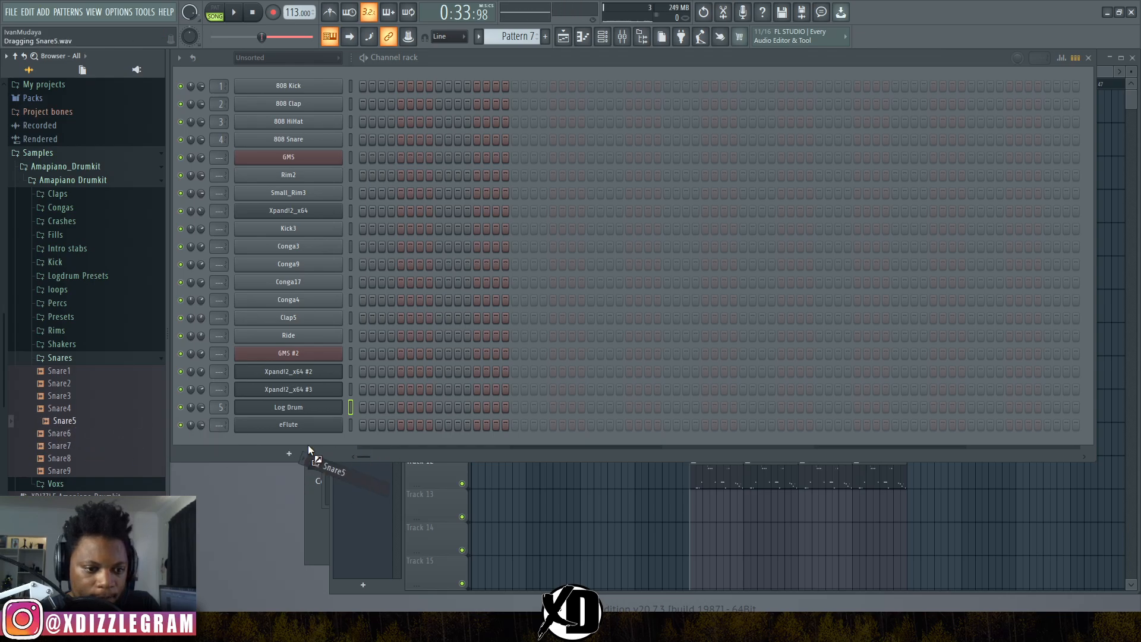
{"action": "left_click_drag", "start_coordinate": [308, 444], "coordinate": [306, 440]}
{"action": "key", "text": "space"}
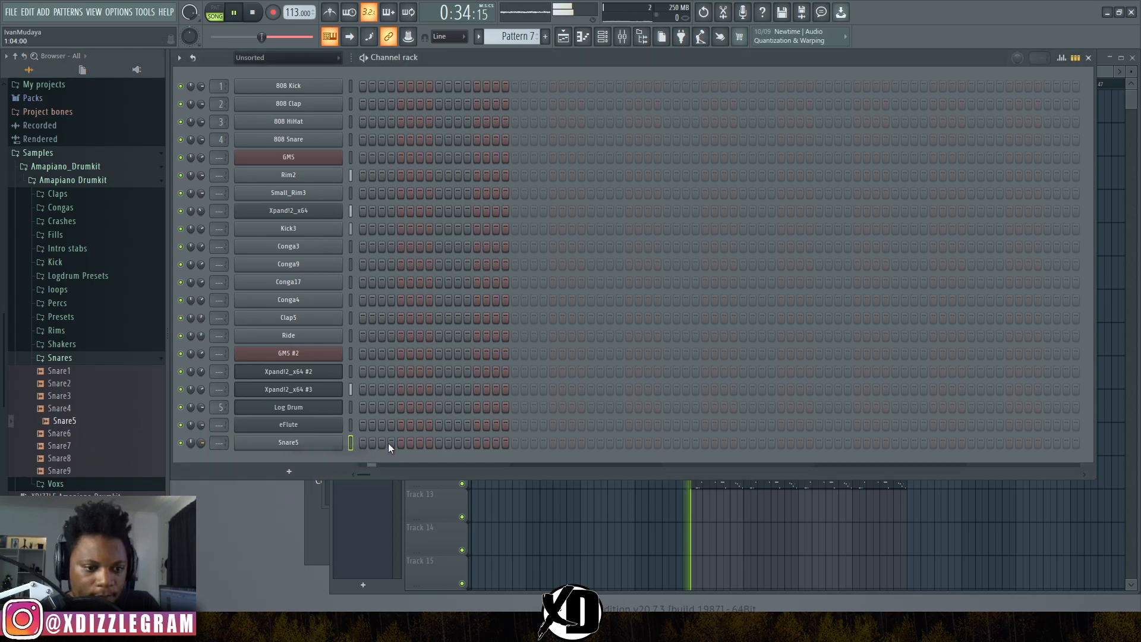
- Program Snare5 hits on steps 9 and 15 of bar 1, steps 9, 11 and 15 of bar 2, and steps 9 and 11 of bar 3
{"action": "left_click", "coordinate": [439, 443]}
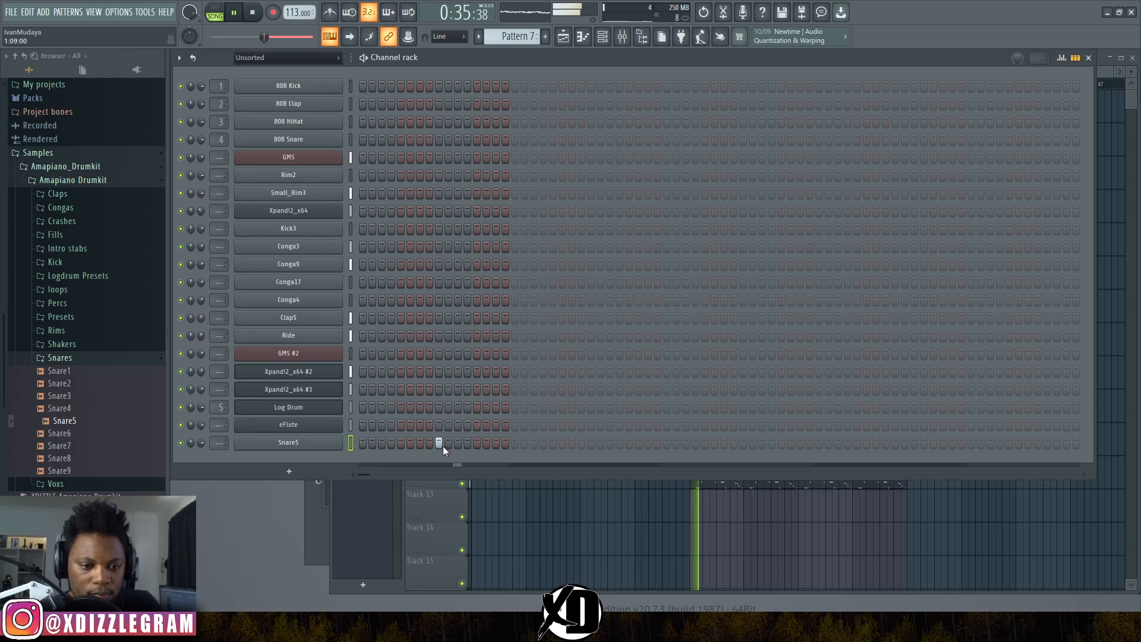
{"action": "left_click", "coordinate": [496, 443]}
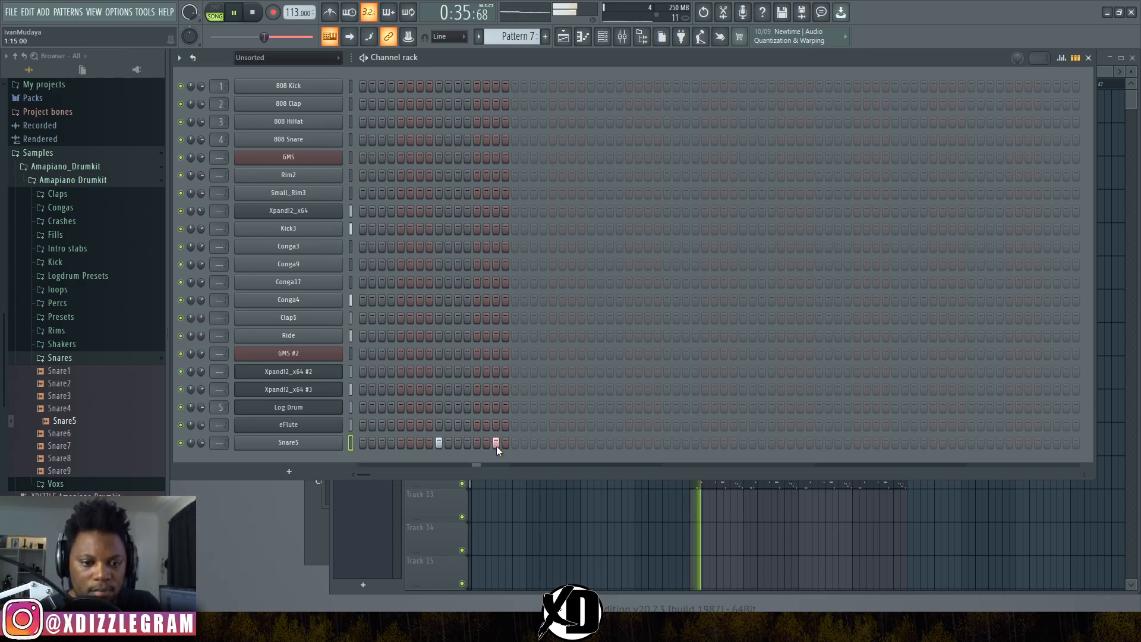
{"action": "left_click", "coordinate": [590, 444]}
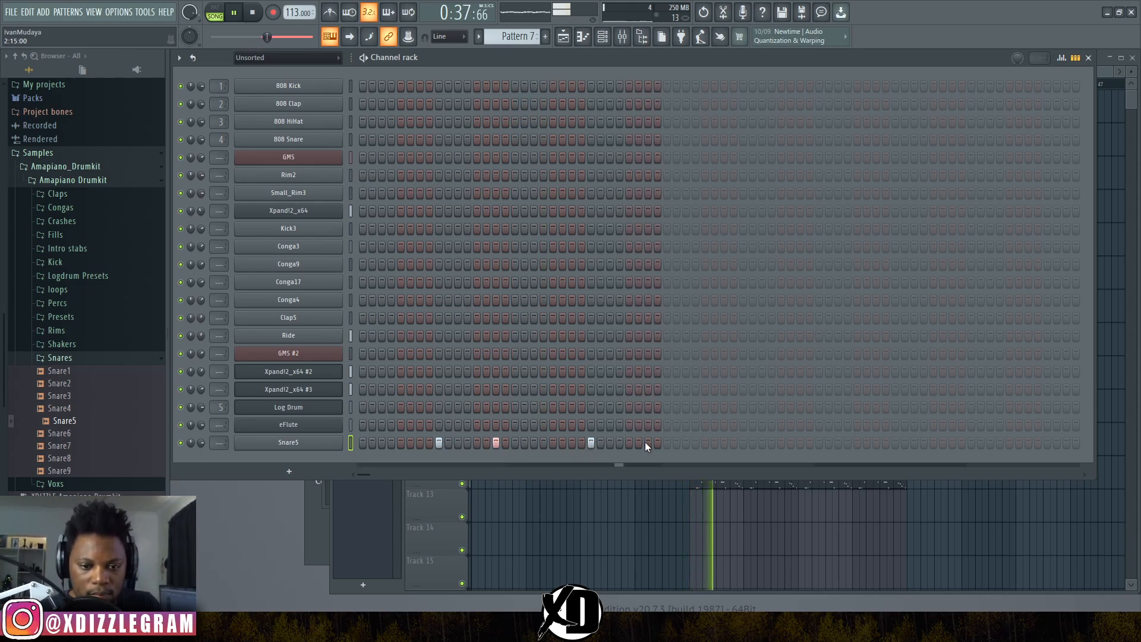
{"action": "left_click", "coordinate": [610, 443]}
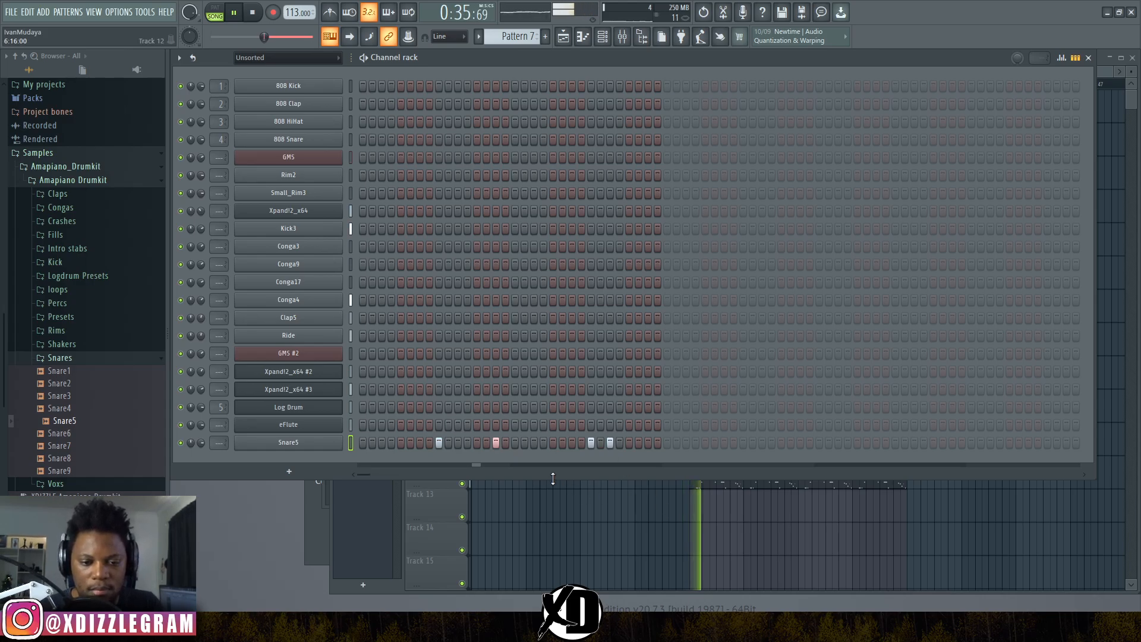
{"action": "left_click", "coordinate": [648, 444]}
{"action": "left_click", "coordinate": [743, 443]}
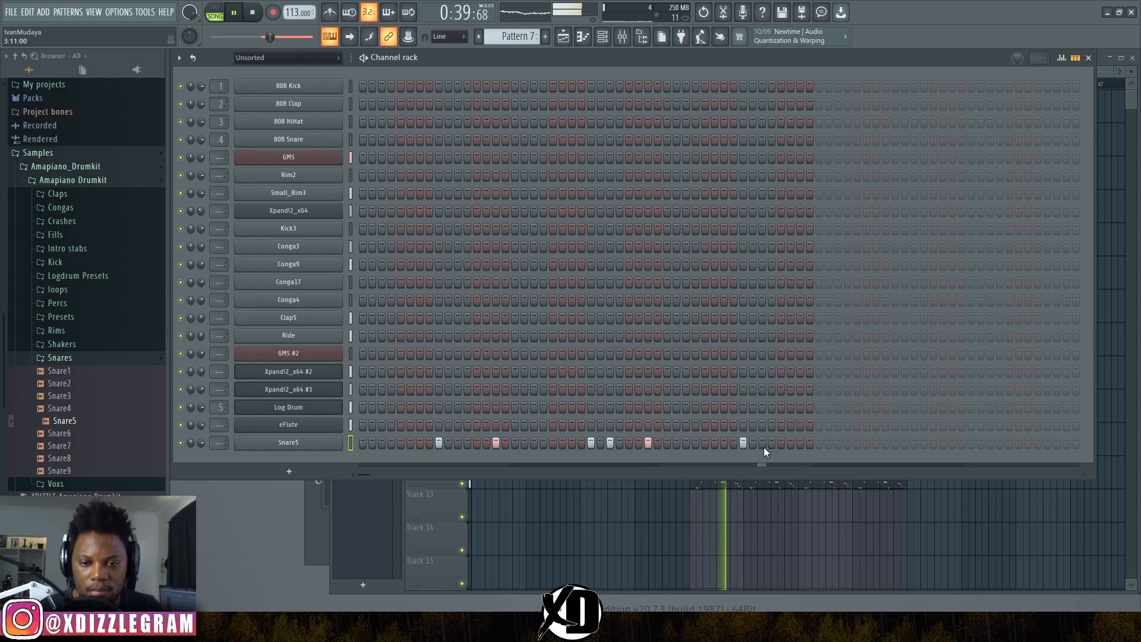
{"action": "left_click", "coordinate": [762, 444]}
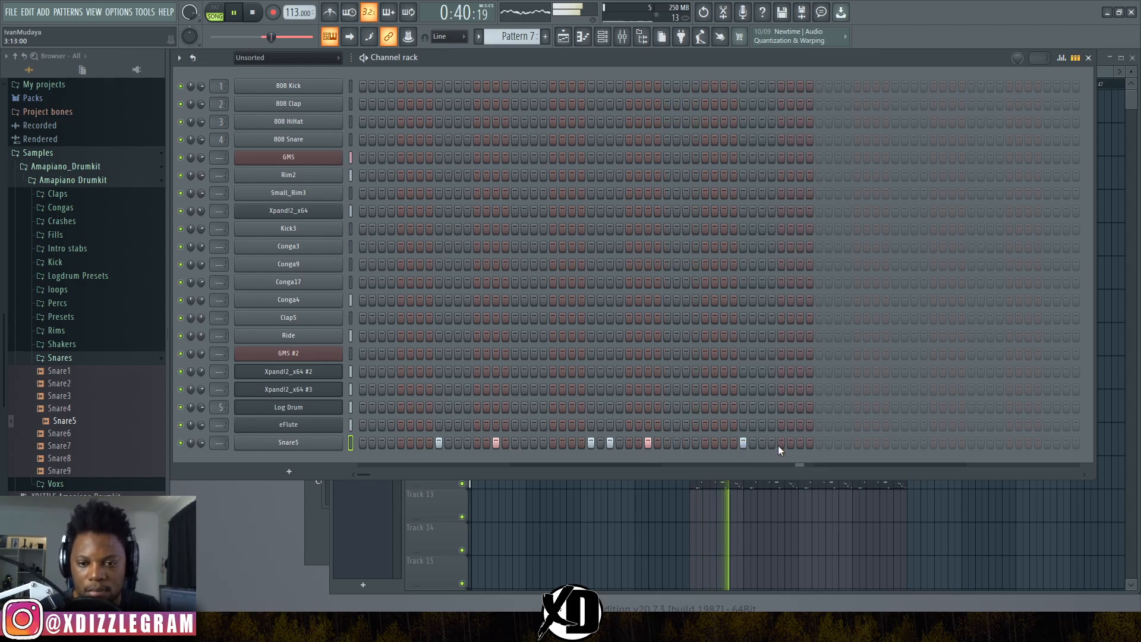
- Place Pattern 7 four times on playlist Track 4, starting at bars 17, 21, 25 and 29
{"action": "left_click", "coordinate": [718, 527]}
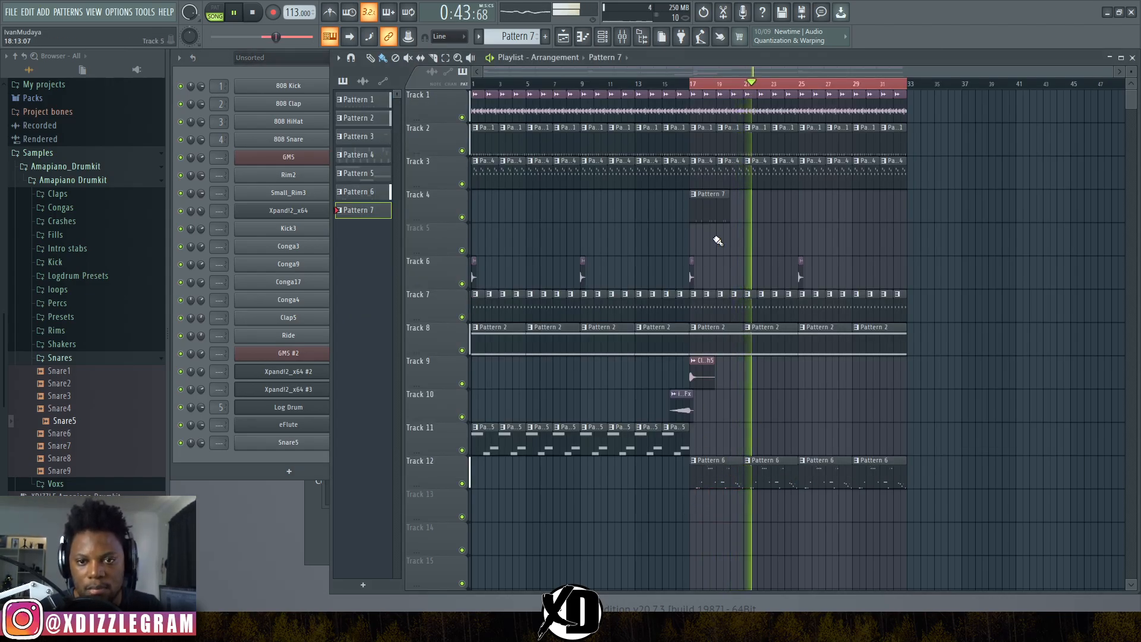
{"action": "left_click", "coordinate": [757, 211]}
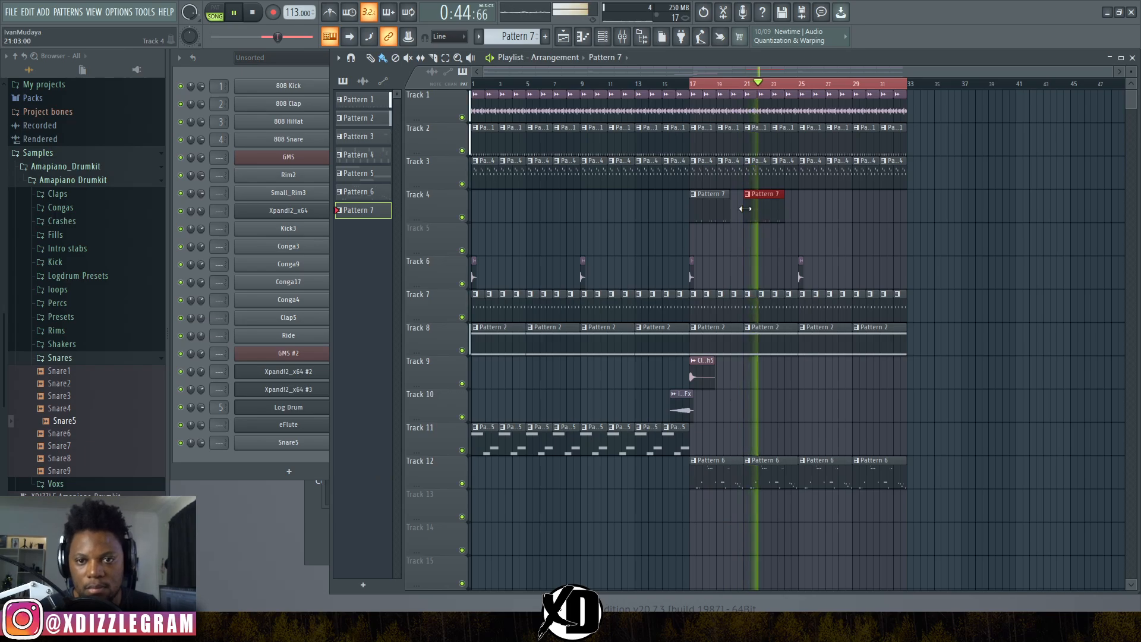
{"action": "left_click", "coordinate": [807, 214]}
{"action": "left_click", "coordinate": [856, 215]}
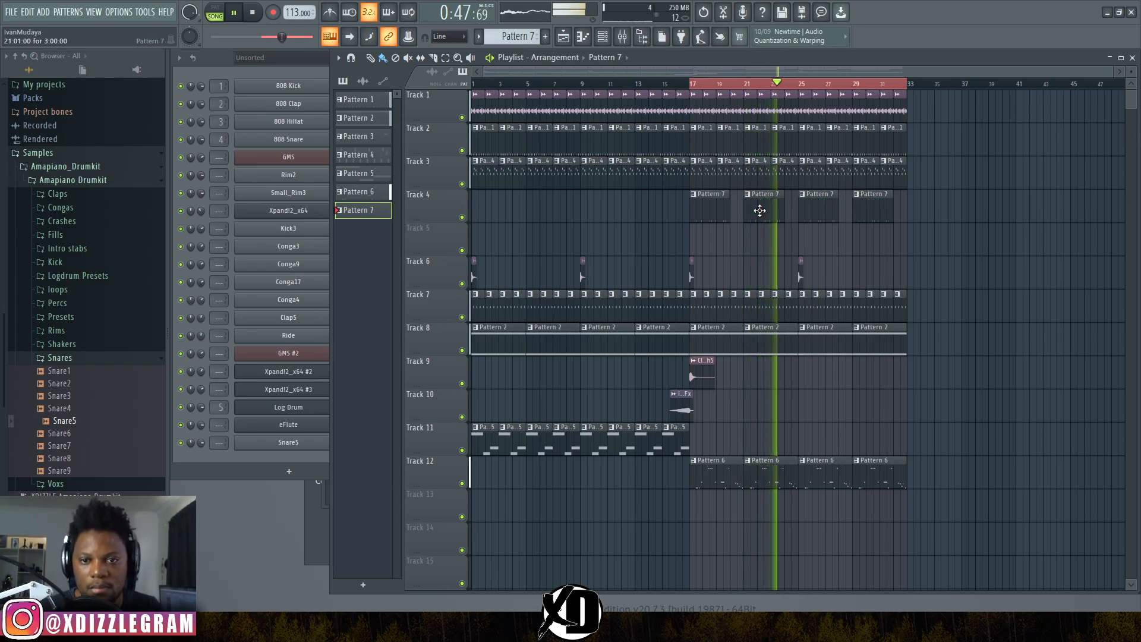
- Add further Snare5 hits at bar 2 step 7, bar 3 steps 7 and 8, and bar 4 steps 1, 7, 15 and 16
{"action": "double_click", "coordinate": [758, 212]}
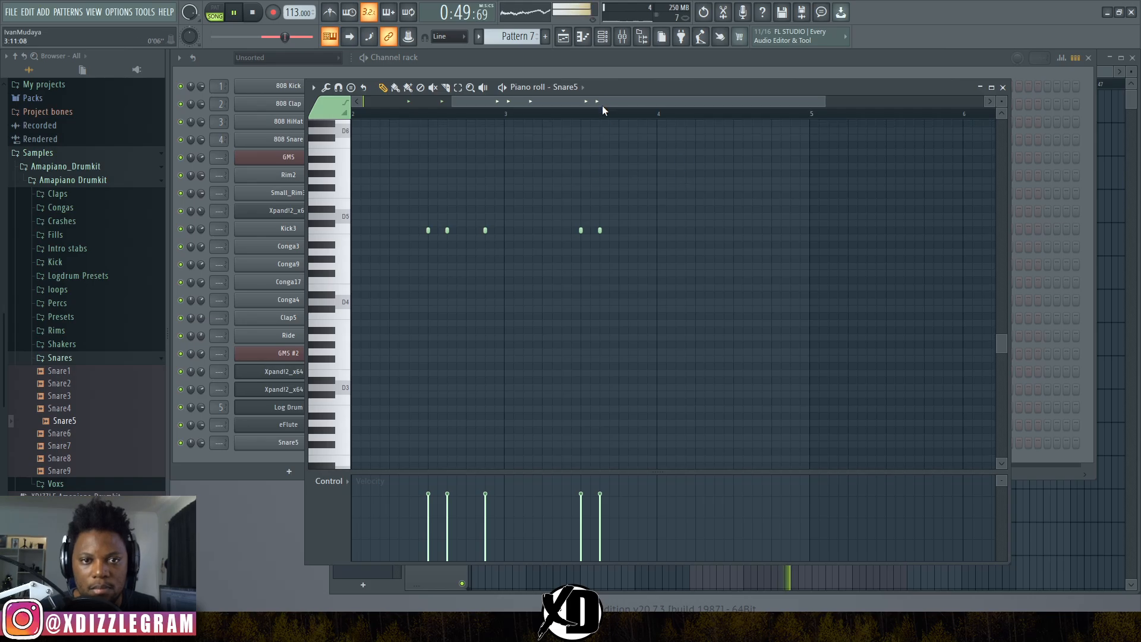
{"action": "left_click", "coordinate": [662, 57]}
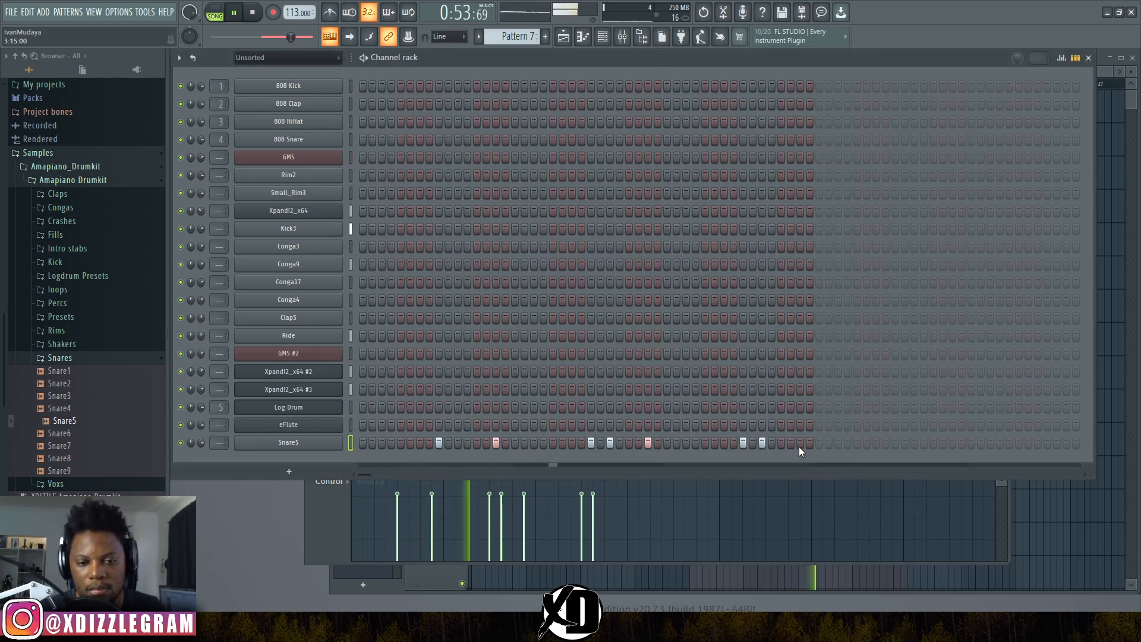
{"action": "left_click", "coordinate": [572, 442]}
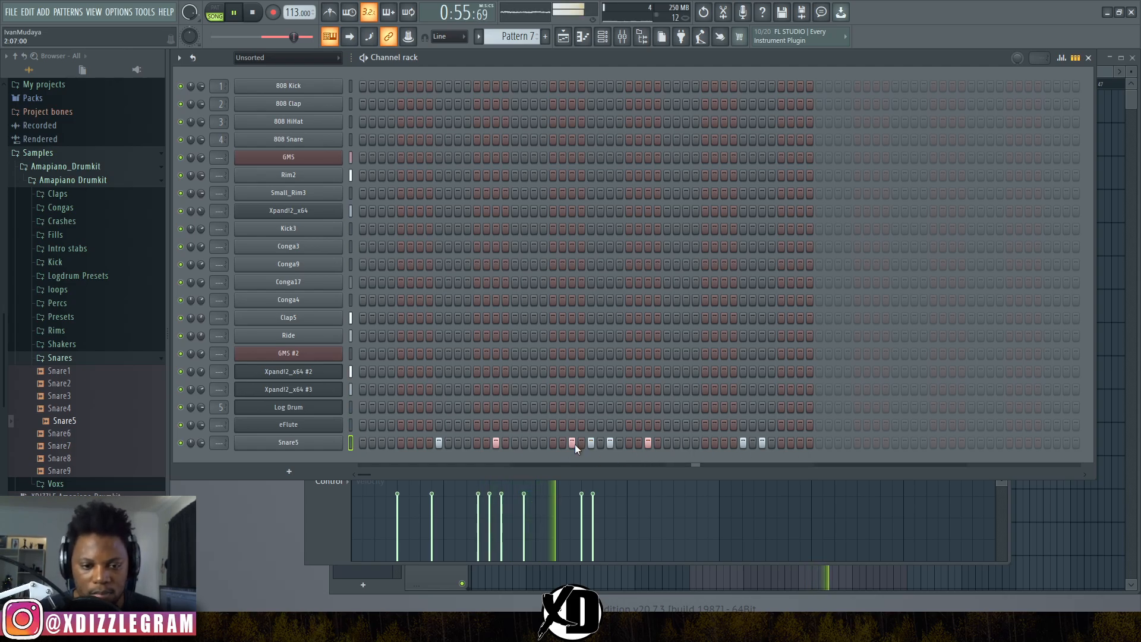
{"action": "left_click", "coordinate": [818, 442]}
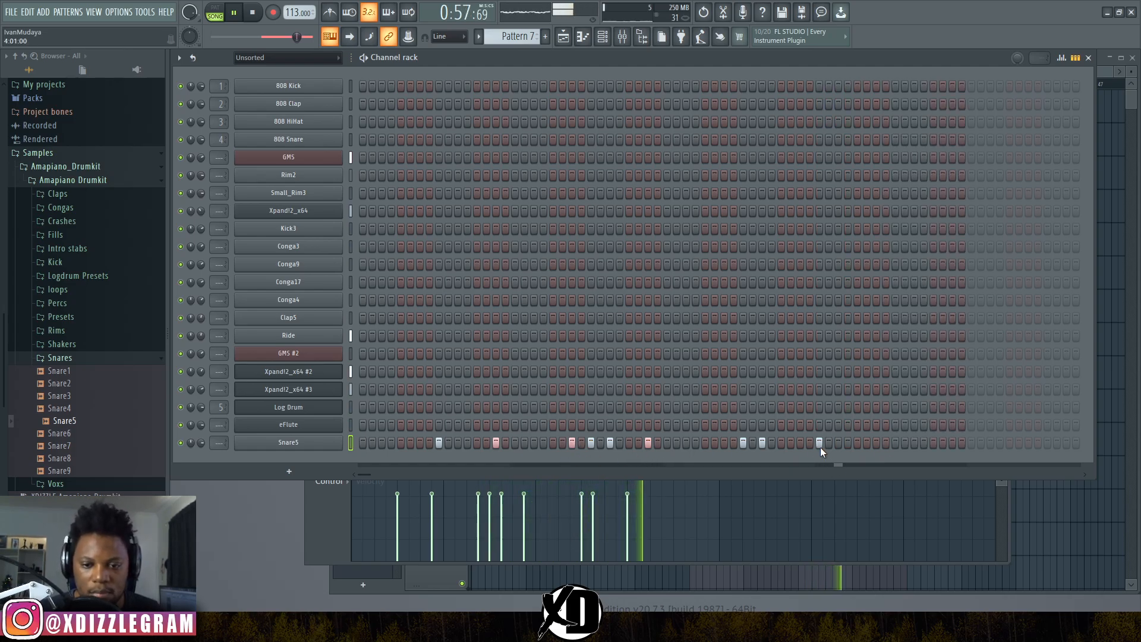
{"action": "left_click", "coordinate": [876, 443]}
{"action": "left_click", "coordinate": [950, 444]}
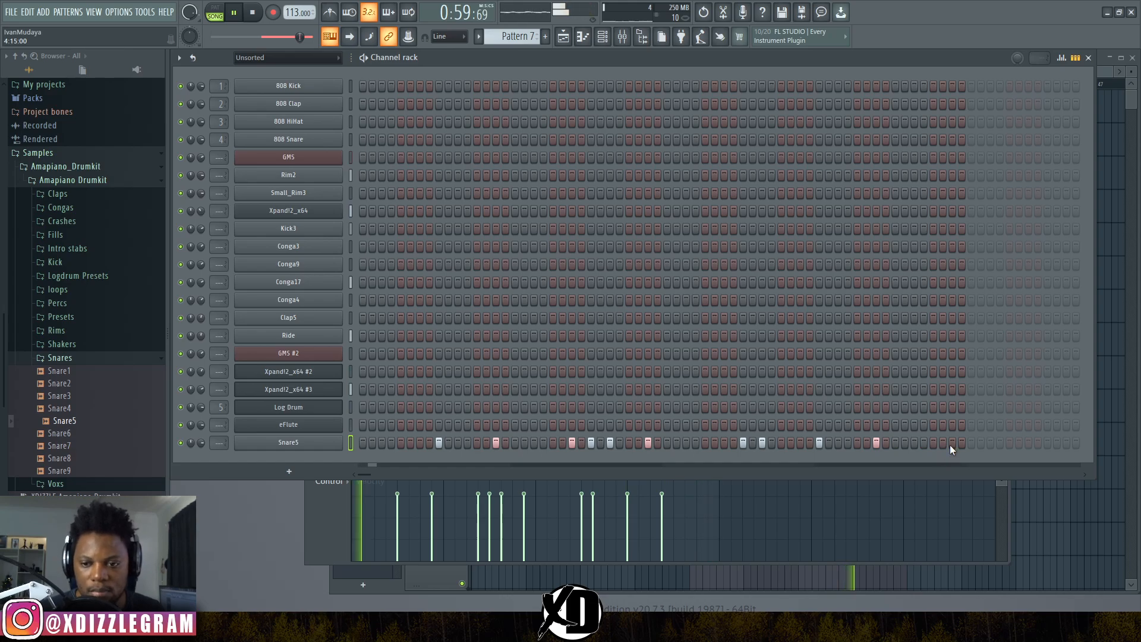
{"action": "left_click", "coordinate": [723, 443]}
{"action": "left_click", "coordinate": [733, 443]}
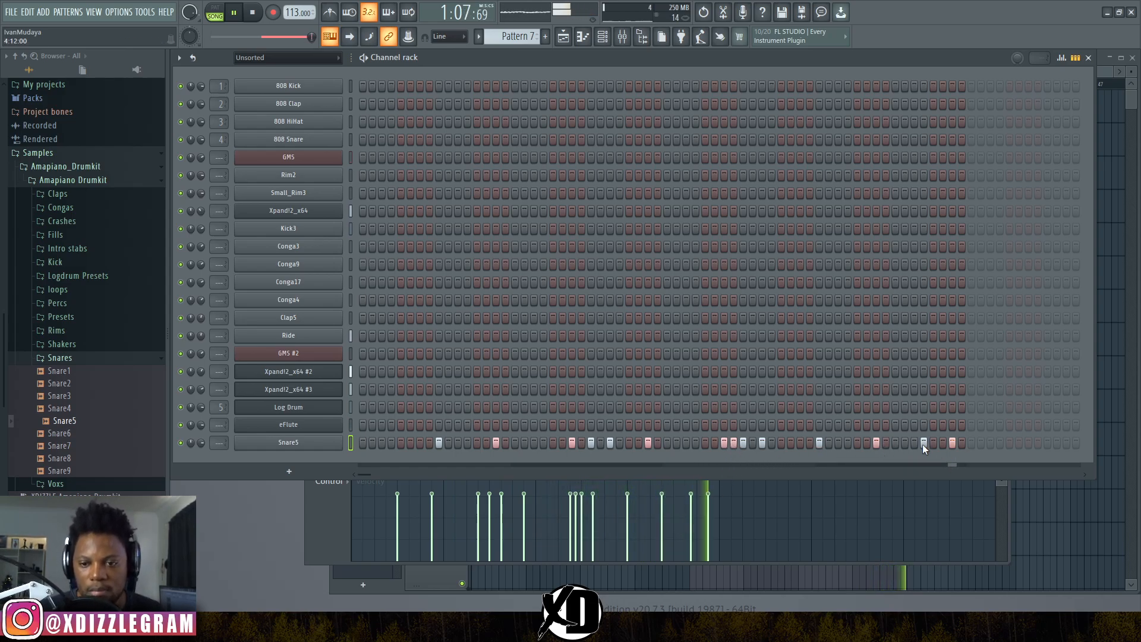
{"action": "left_click", "coordinate": [960, 442]}
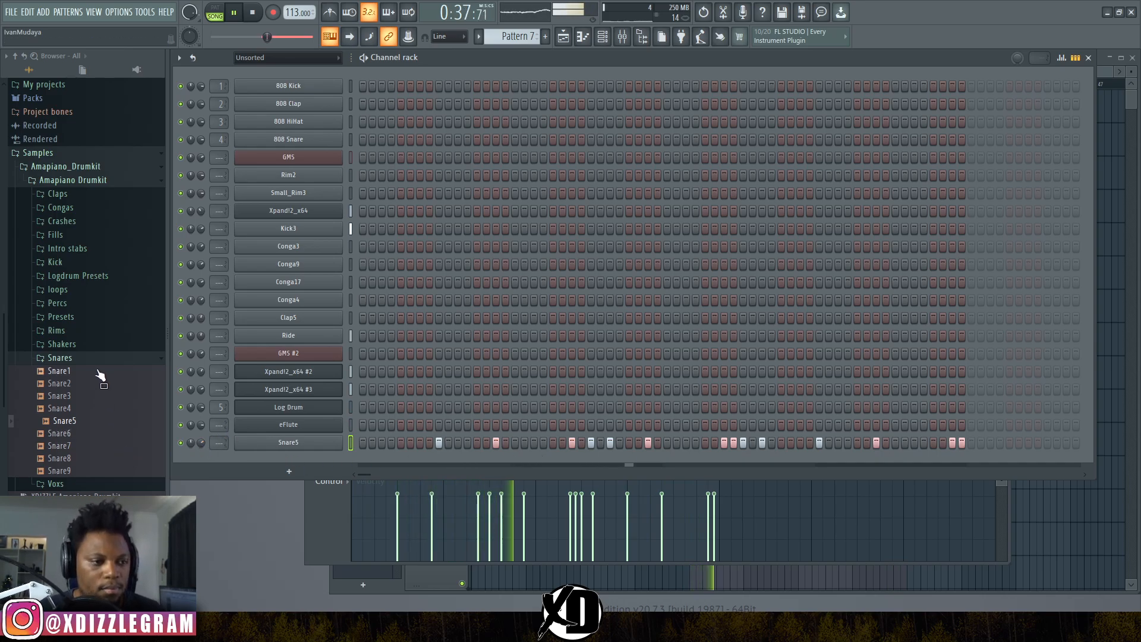
- Add Snare7 from the Snares folder as a new channel, stop playback and preview the sample in its channel settings
{"action": "left_click_drag", "start_coordinate": [84, 396], "coordinate": [309, 460]}
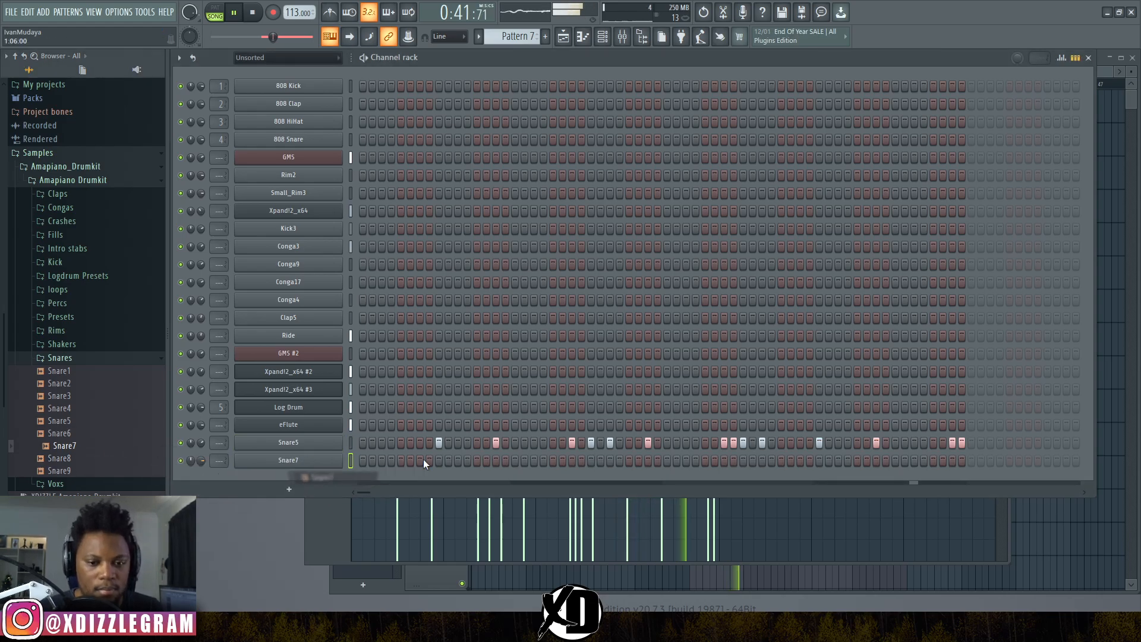
{"action": "key", "text": "space"}
{"action": "left_click", "coordinate": [300, 462]}
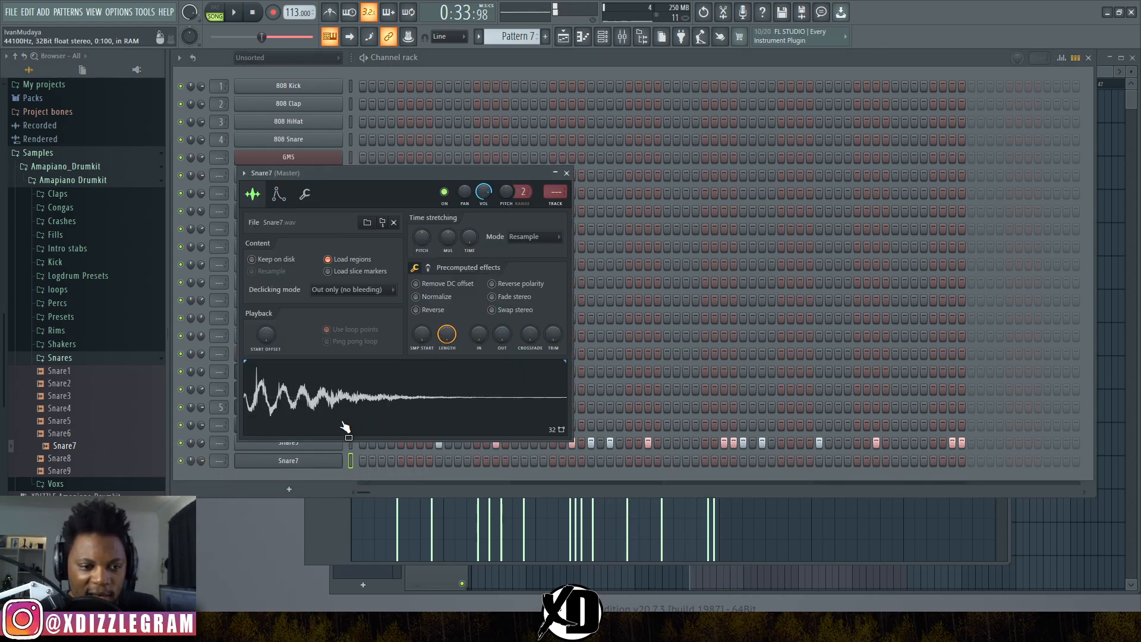
{"action": "left_click", "coordinate": [566, 173]}
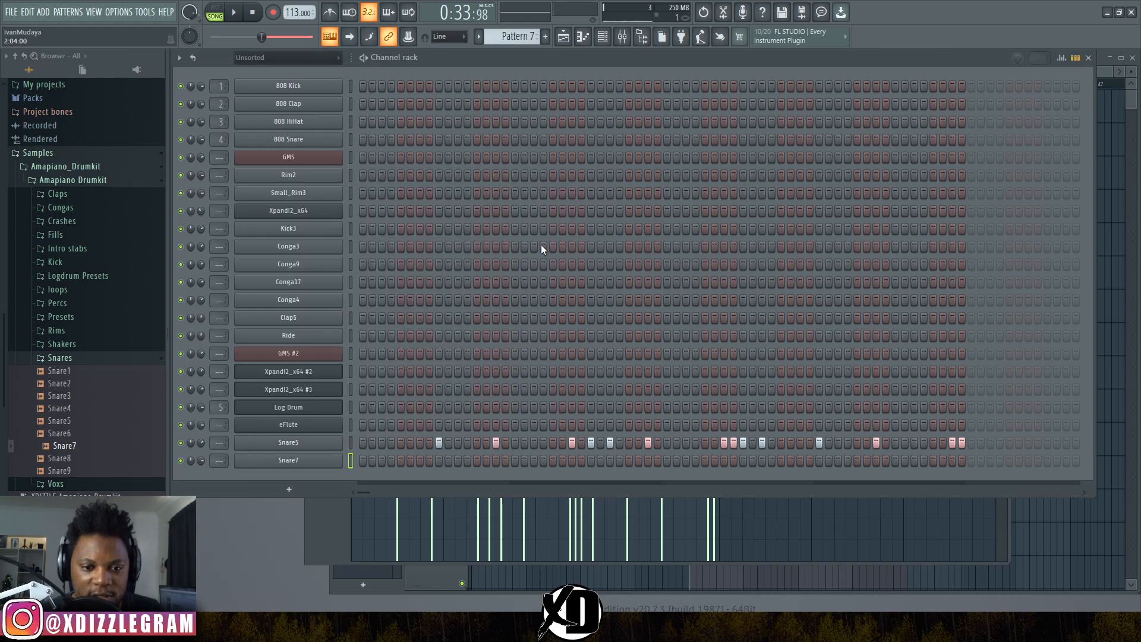
- Move the hits at bar 2 step 7, bar 3 steps 7 and 8, and bar 4 step 15 from Snare5 to Snare7, and audition the arrangement
{"action": "right_click", "coordinate": [734, 443]}
{"action": "right_click", "coordinate": [724, 443]}
{"action": "left_click", "coordinate": [723, 461]}
{"action": "left_click", "coordinate": [734, 460]}
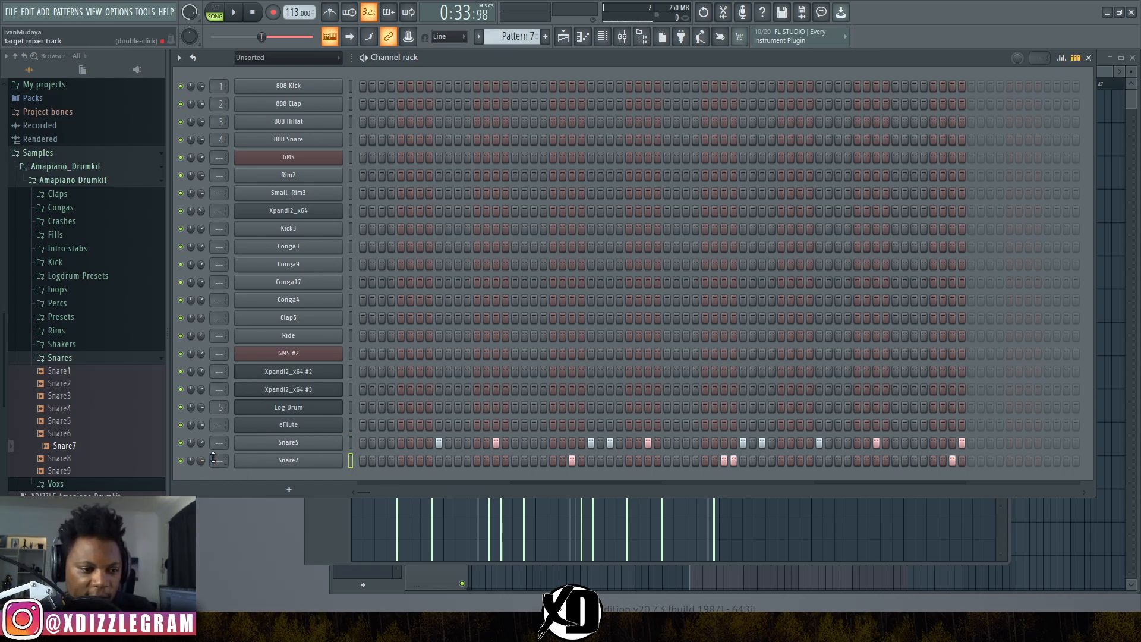
{"action": "key", "text": "space"}
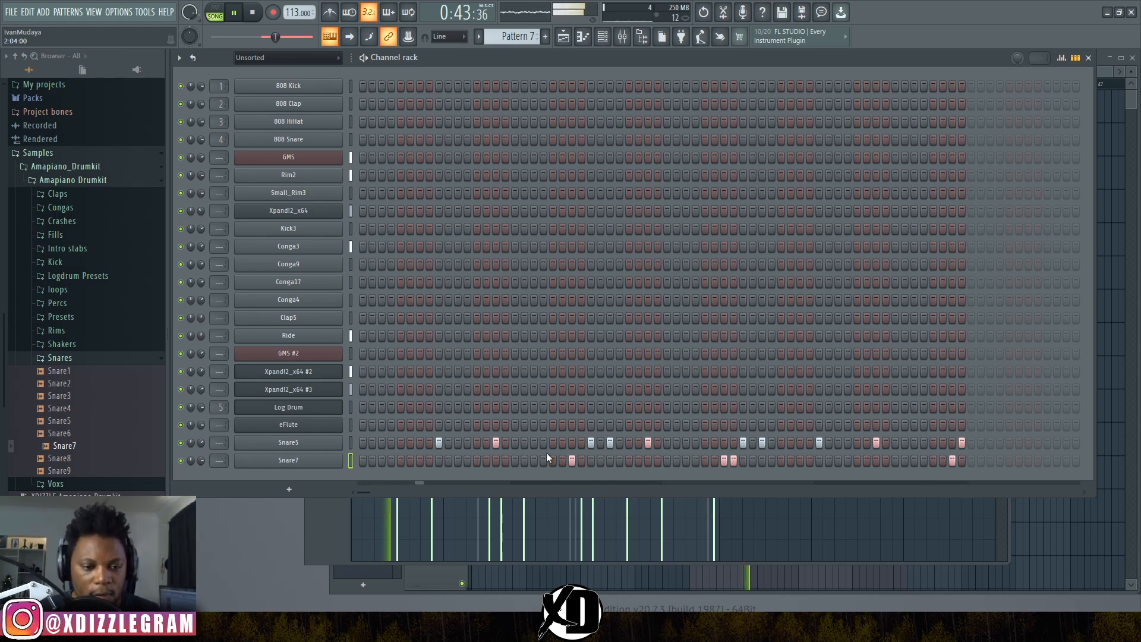
{"action": "key", "text": "space"}
- Open the Snare7 channel in the piano roll and set the note snapping to 1/2 step
{"action": "right_click", "coordinate": [324, 461]}
{"action": "left_click", "coordinate": [376, 445]}
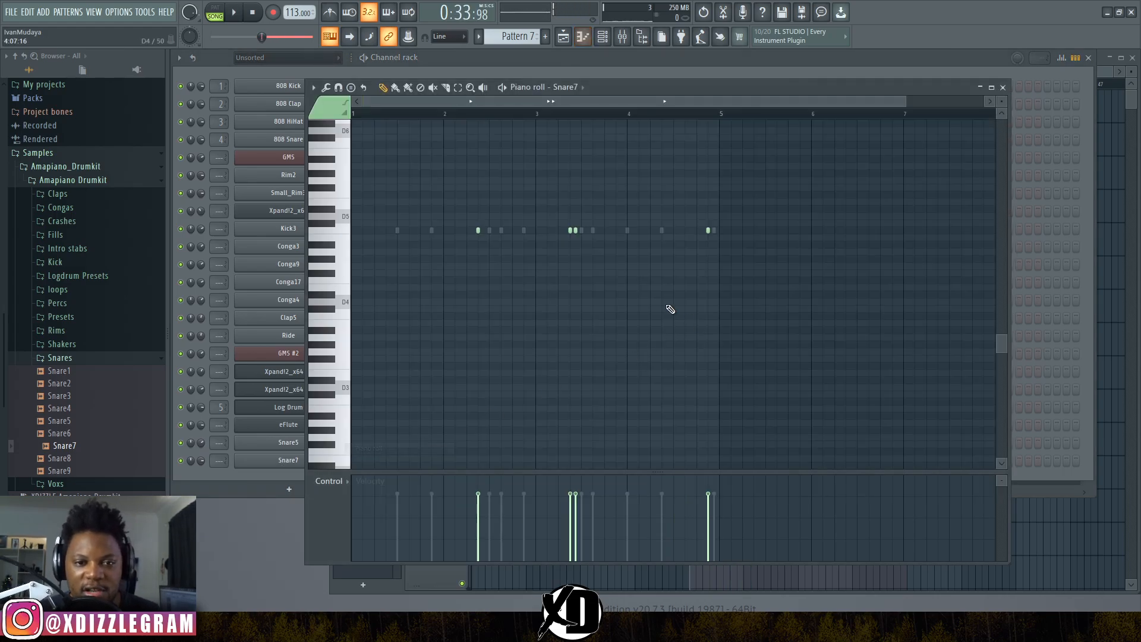
{"action": "scroll", "coordinate": [558, 113], "scroll_direction": "up", "scroll_amount": 8}
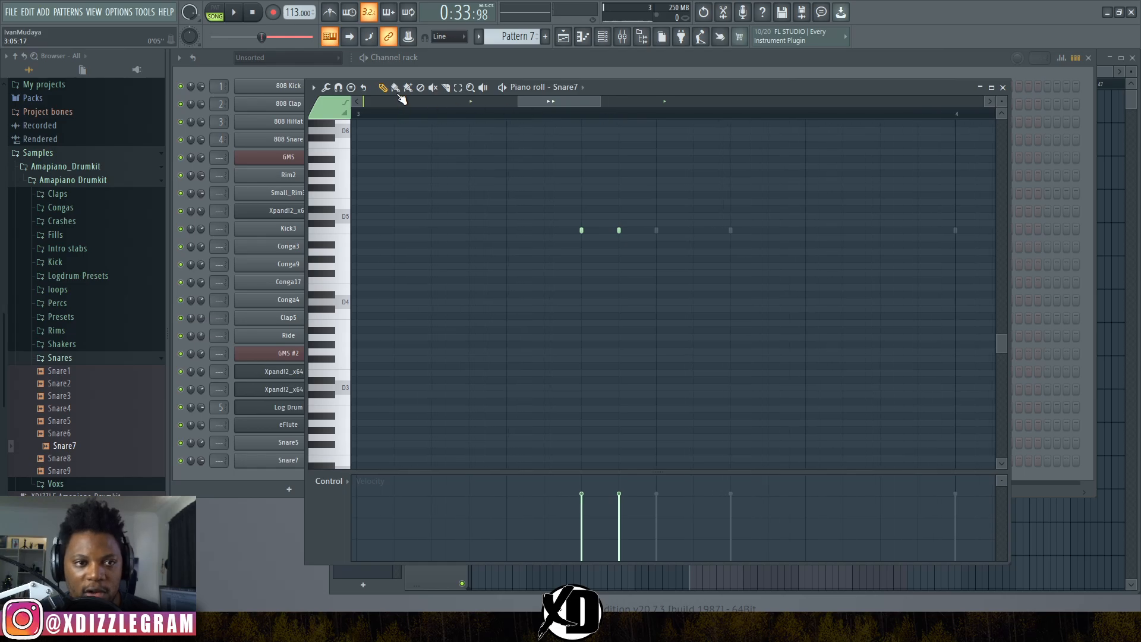
{"action": "left_click", "coordinate": [344, 89]}
{"action": "left_click", "coordinate": [356, 189]}
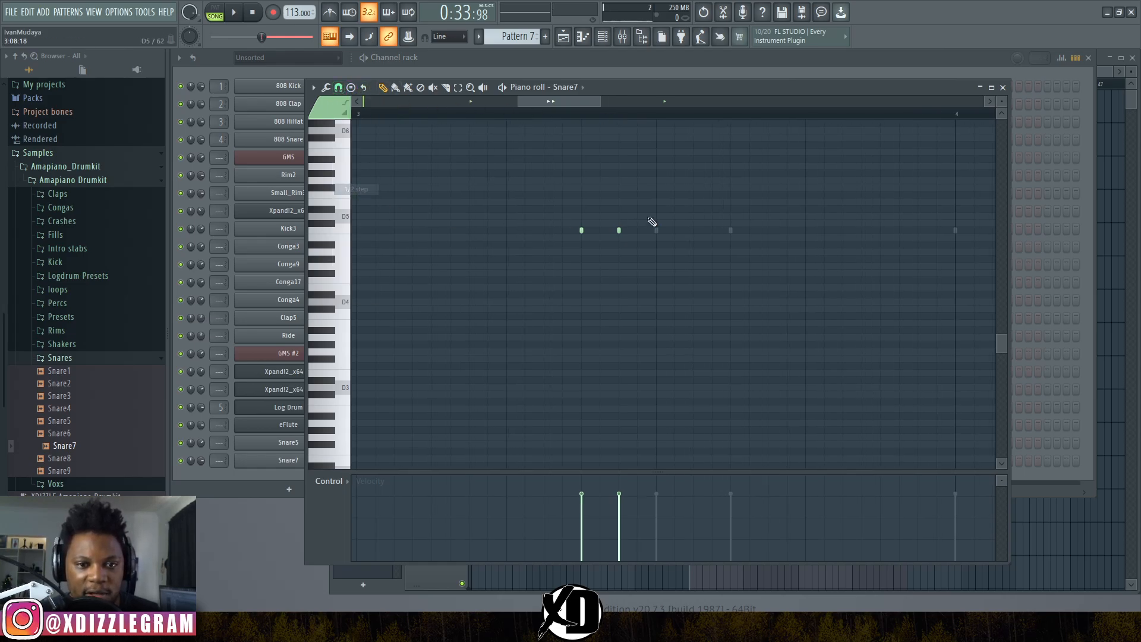
- With the song playing, add a Snare7 note between the two bar 3 hits and another at bar 4 step 16
{"action": "left_click", "coordinate": [549, 117]}
{"action": "key", "text": "space"}
{"action": "scroll", "coordinate": [550, 117], "scroll_direction": "down", "scroll_amount": 7}
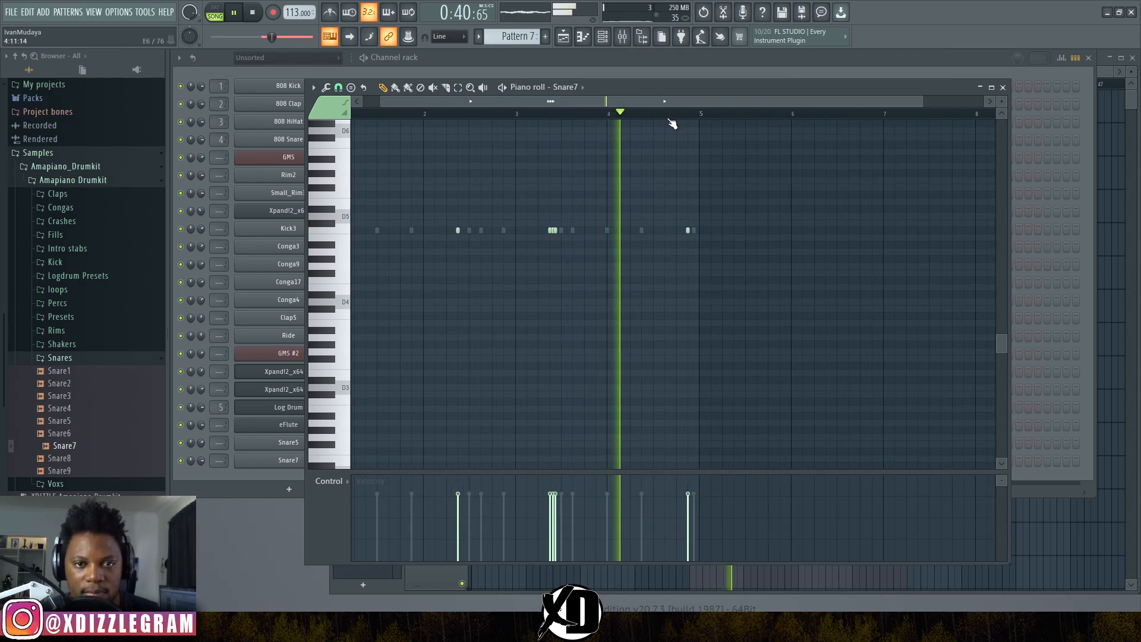
{"action": "scroll", "coordinate": [671, 122], "scroll_direction": "up", "scroll_amount": 6}
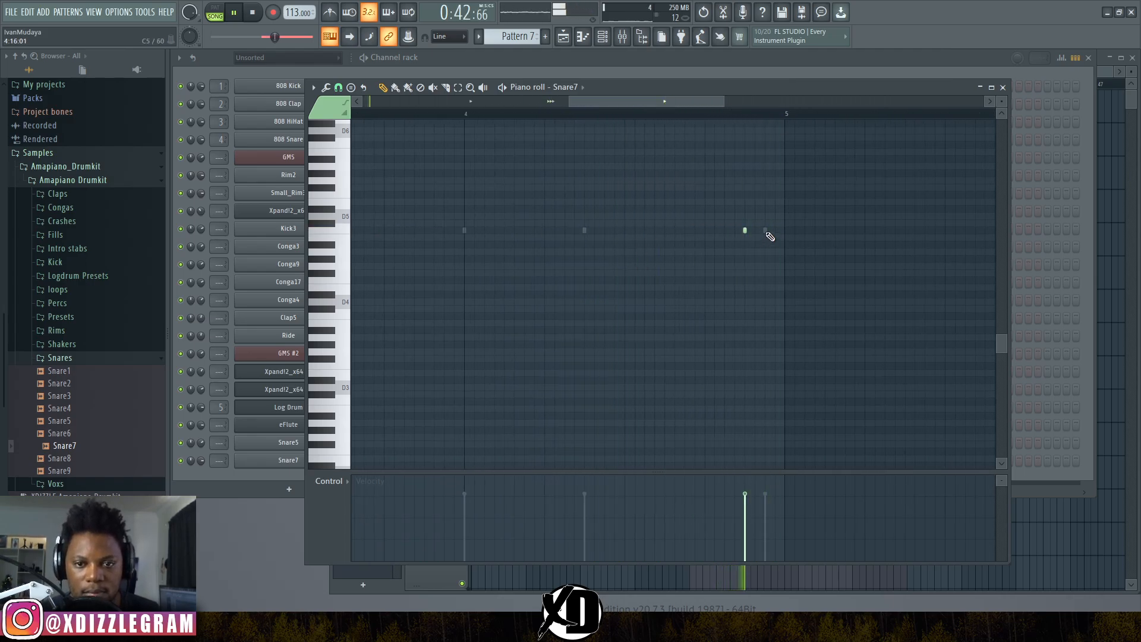
{"action": "scroll", "coordinate": [706, 117], "scroll_direction": "down", "scroll_amount": 6}
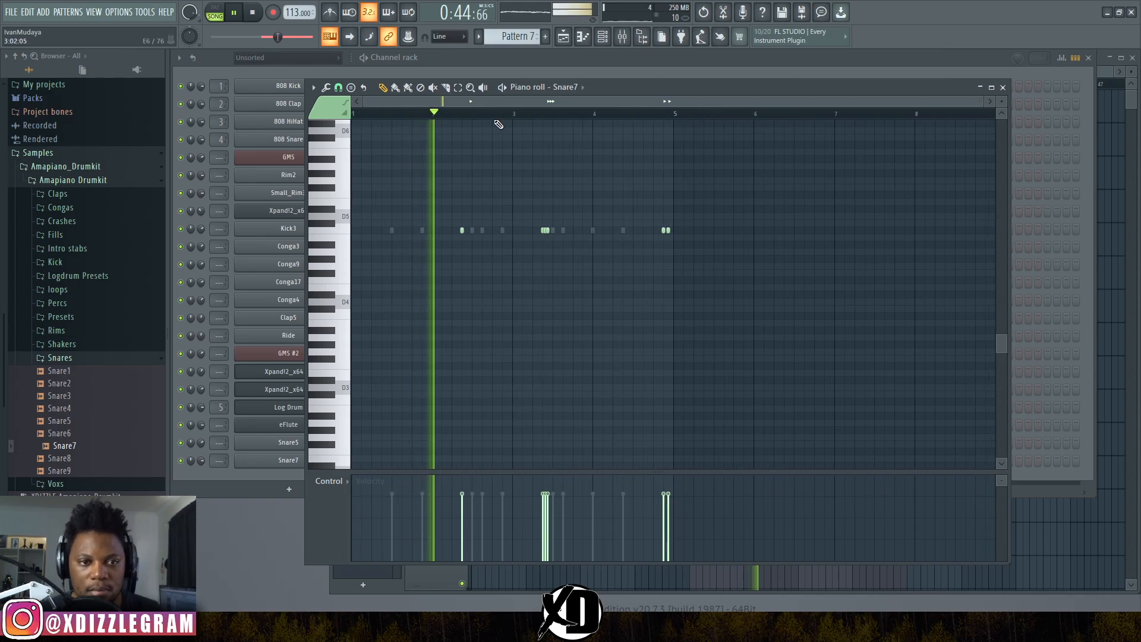
- Place a Snare7 note at bar 2 step 16, delete the one at step 15 and close the piano roll
{"action": "scroll", "coordinate": [462, 119], "scroll_direction": "up", "scroll_amount": 5}
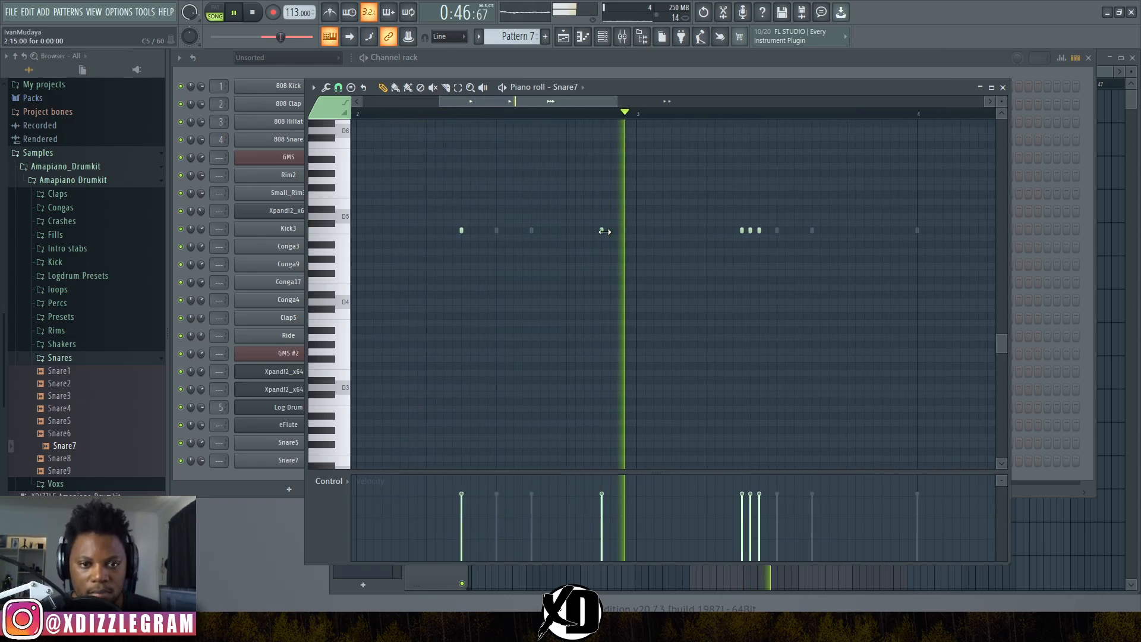
{"action": "left_click", "coordinate": [620, 231]}
{"action": "right_click", "coordinate": [602, 231]}
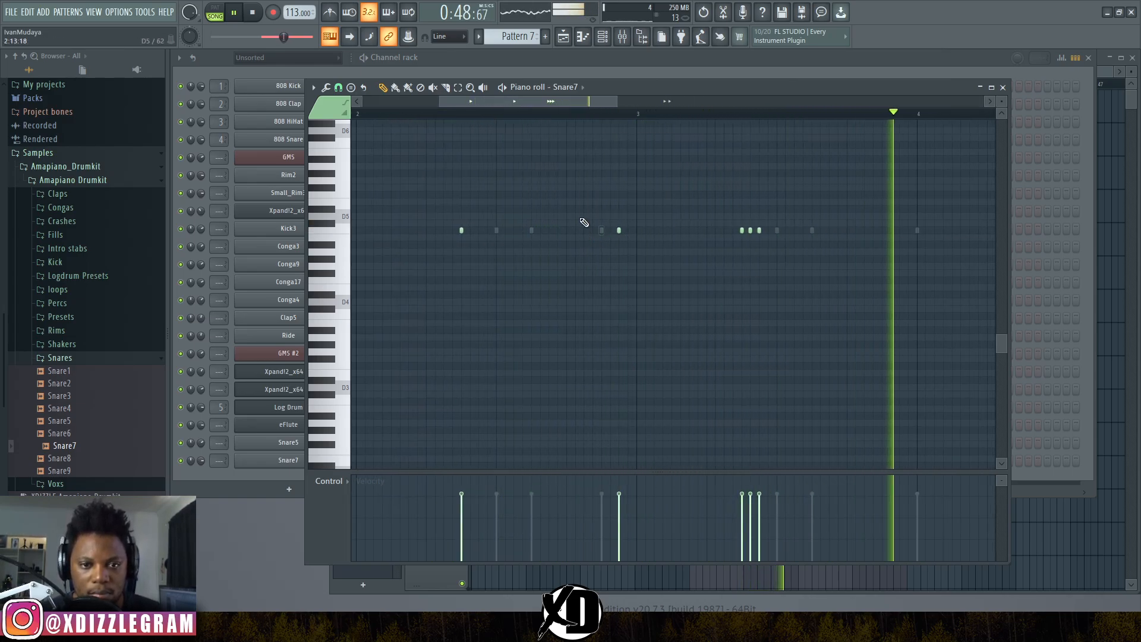
{"action": "left_click", "coordinate": [1002, 87]}
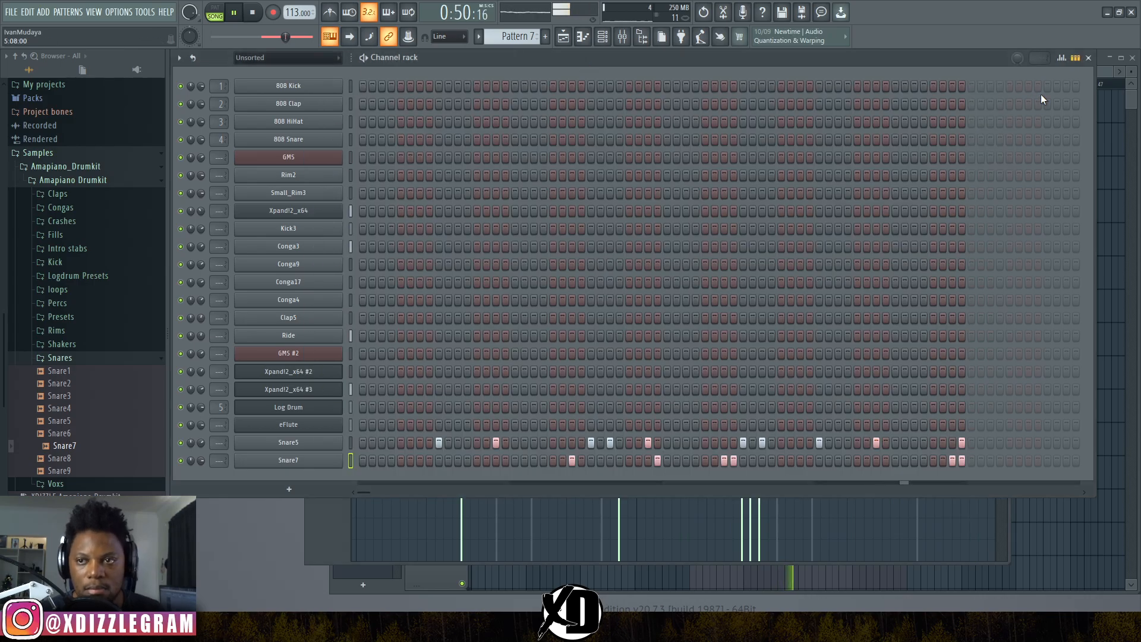
- Stop playback, select all clips in the playlist and play the whole arrangement from bar 1
{"action": "left_click", "coordinate": [1136, 105]}
{"action": "key", "text": "space"}
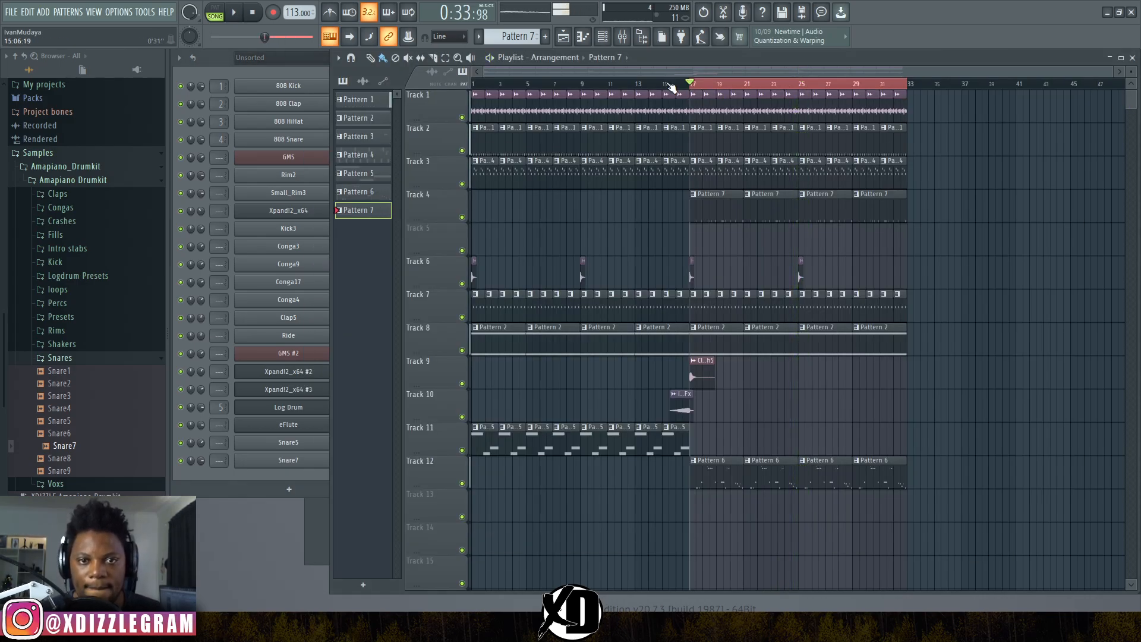
{"action": "key", "text": "ctrl+a"}
{"action": "key", "text": "space"}
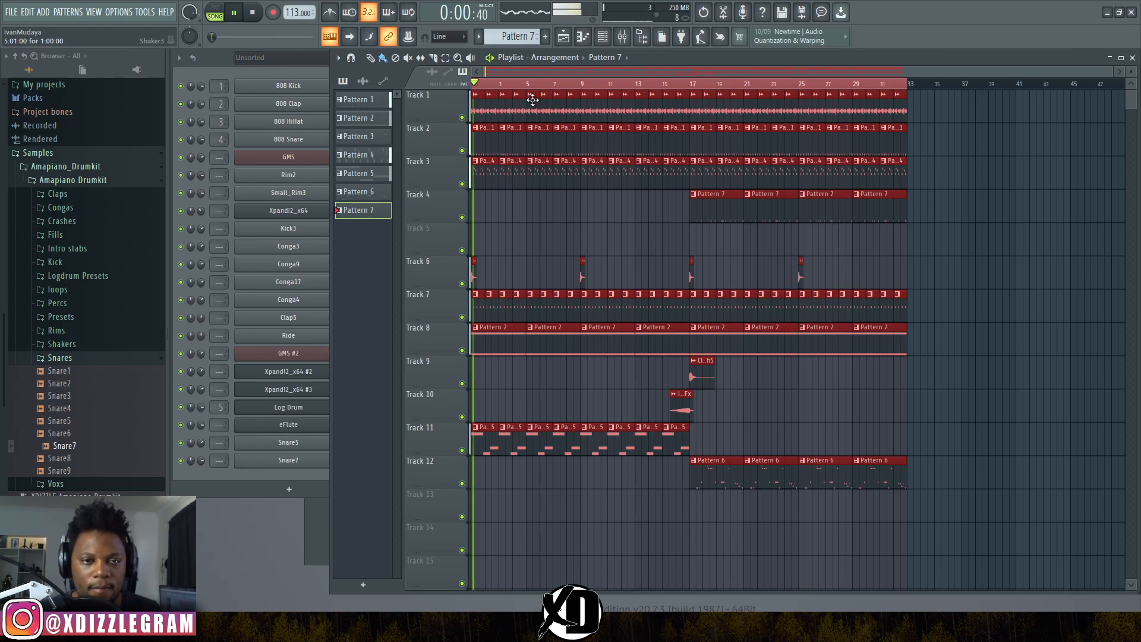
- With the song playing, open Pattern 6's Log Drum synth, adjust modulation 1's Init to 45% and return to the playlist
{"action": "left_click", "coordinate": [212, 62]}
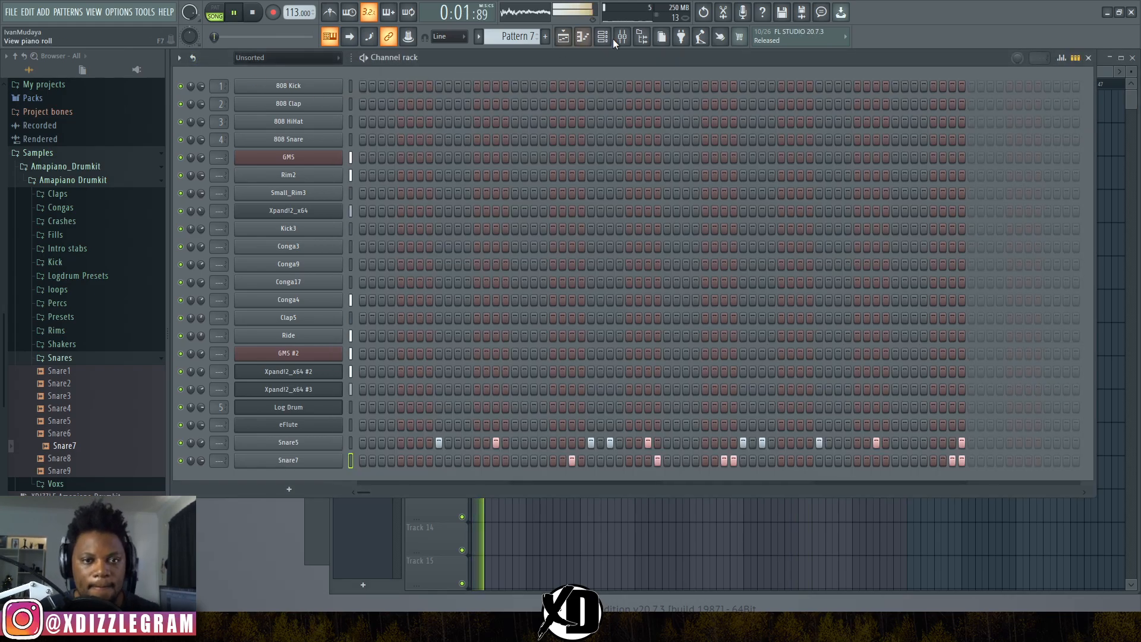
{"action": "left_click", "coordinate": [1115, 96]}
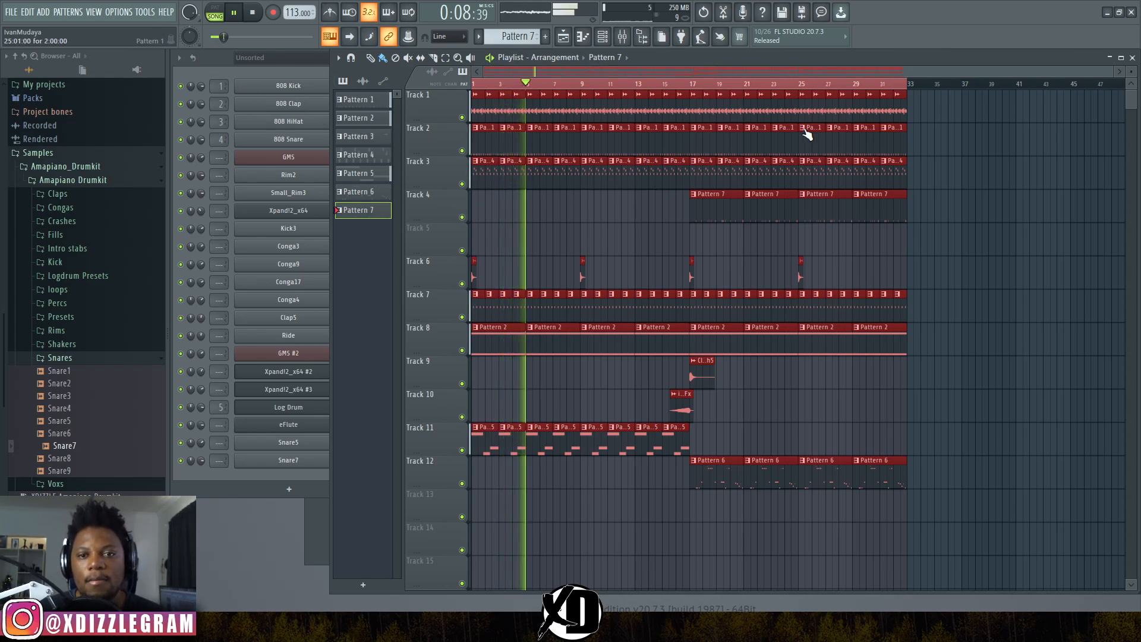
{"action": "double_click", "coordinate": [715, 474]}
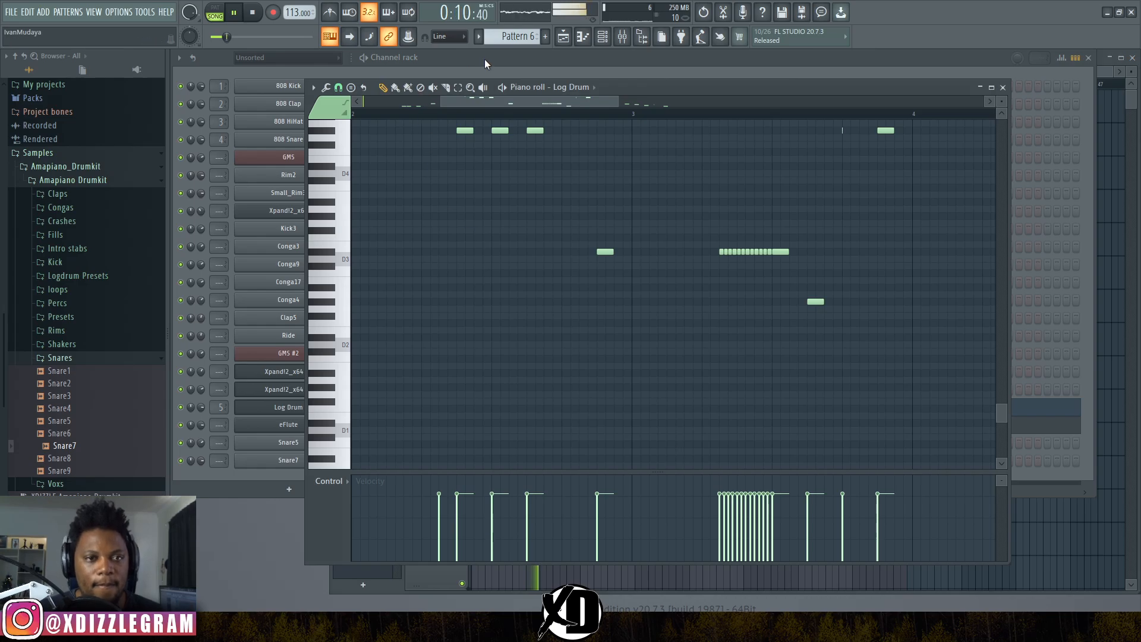
{"action": "left_click", "coordinate": [484, 59]}
{"action": "left_click", "coordinate": [323, 410]}
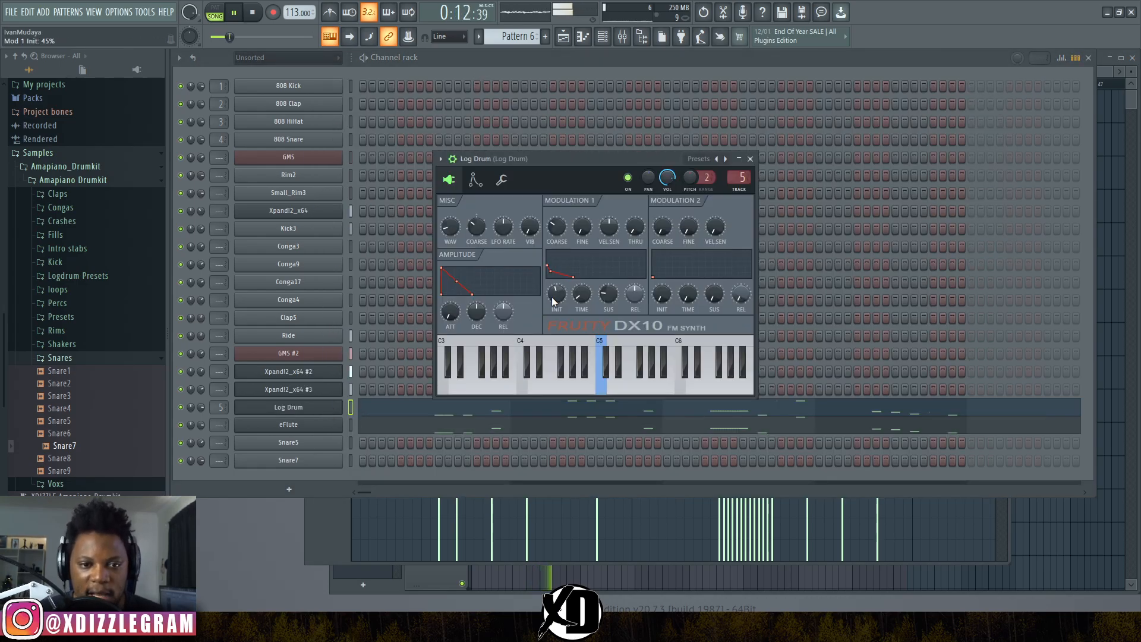
{"action": "left_click", "coordinate": [1107, 69]}
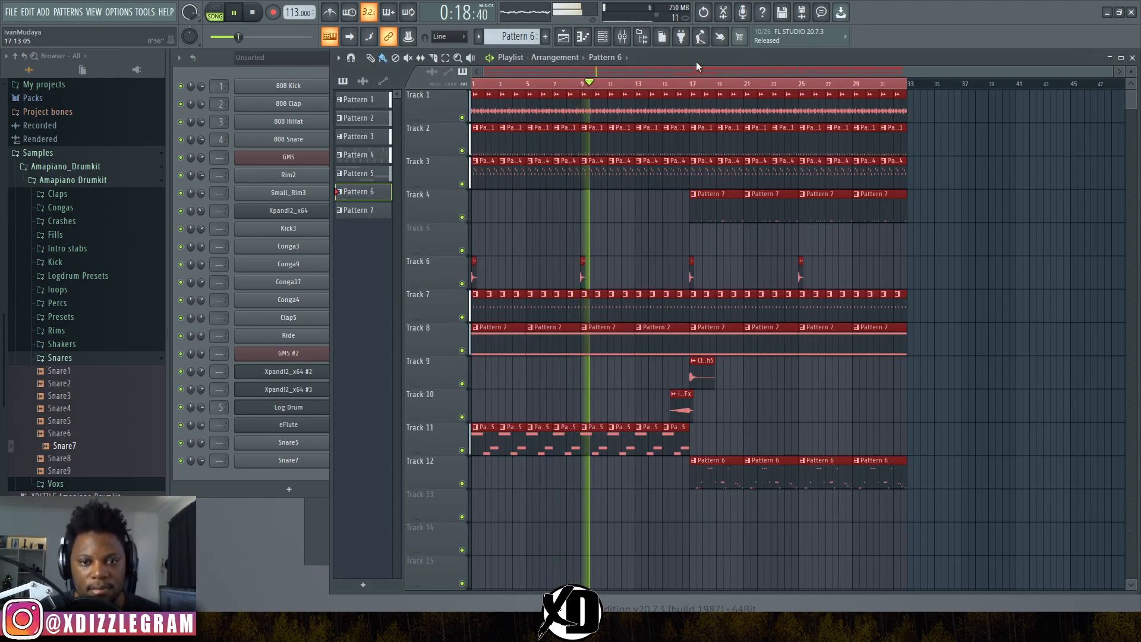
- Shorten the Track 2 Pattern 1 clip to end about half a bar before bar 17, clear the clip selection and audition the transition
{"action": "scroll", "coordinate": [688, 84], "scroll_direction": "up", "scroll_amount": 2}
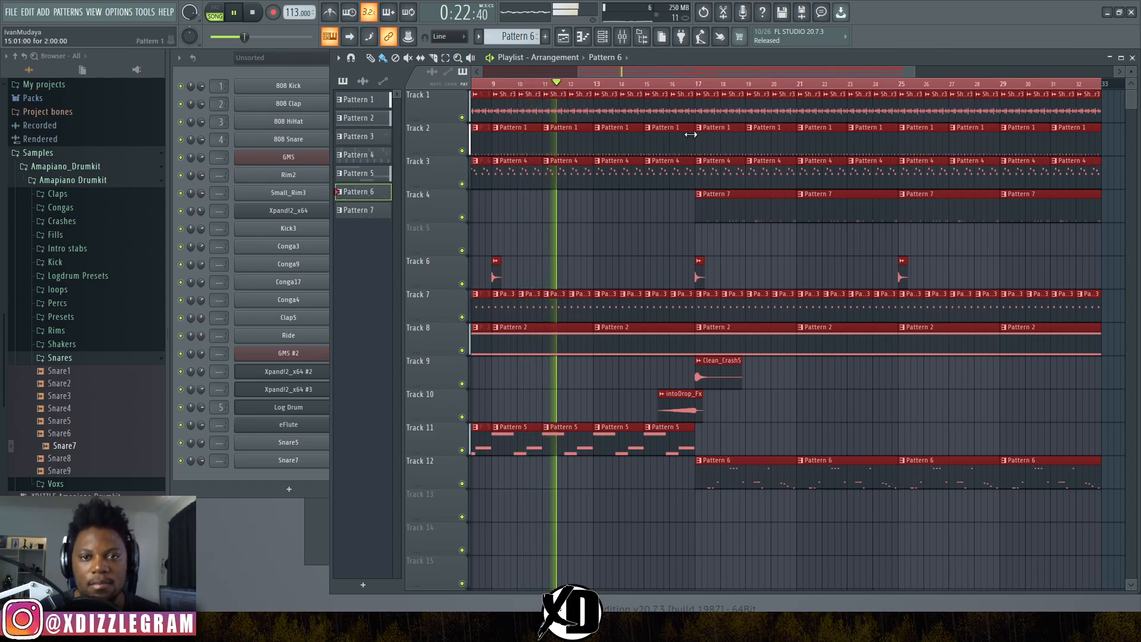
{"action": "left_click_drag", "start_coordinate": [693, 136], "coordinate": [680, 141]}
{"action": "left_click", "coordinate": [728, 244]}
{"action": "right_click", "coordinate": [729, 244]}
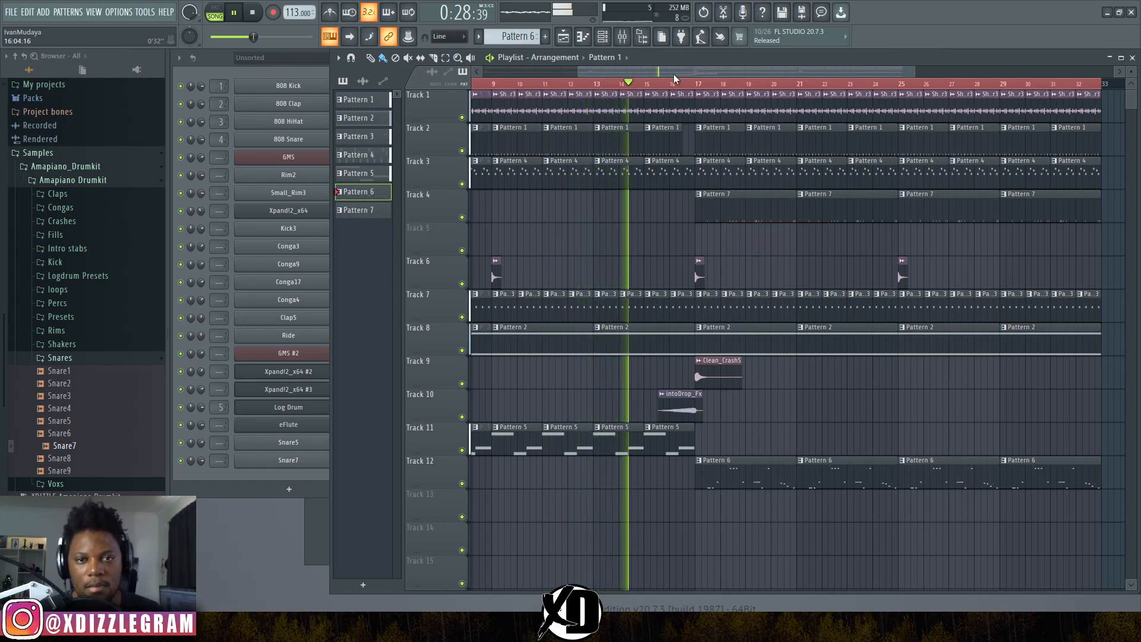
{"action": "scroll", "coordinate": [677, 86], "scroll_direction": "up", "scroll_amount": 3}
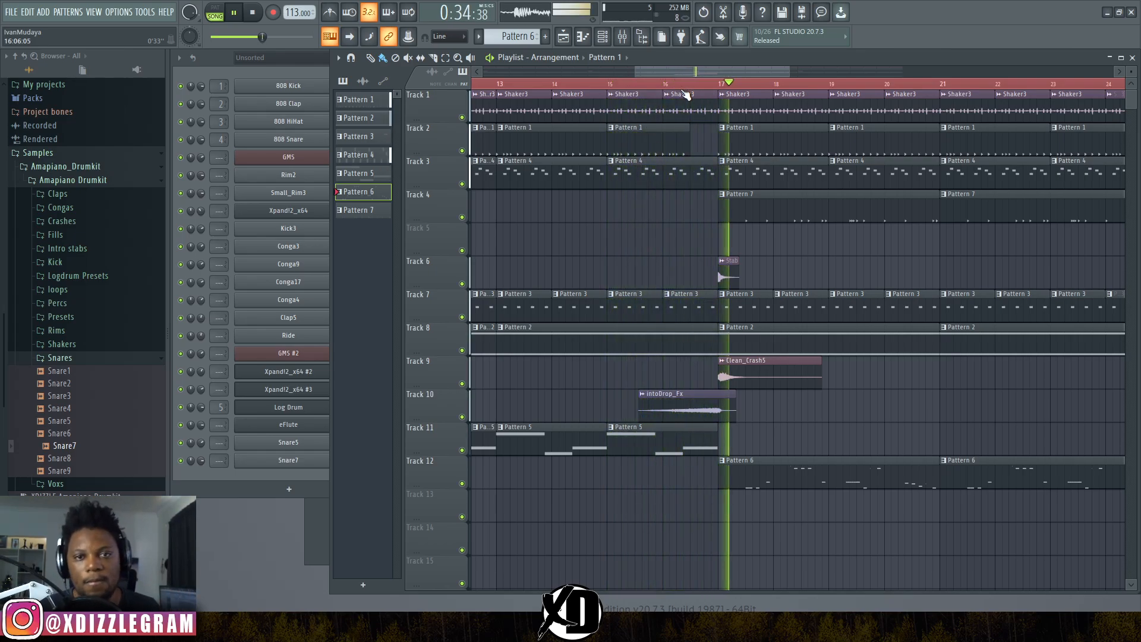
{"action": "scroll", "coordinate": [686, 93], "scroll_direction": "down", "scroll_amount": 3}
{"action": "scroll", "coordinate": [687, 93], "scroll_direction": "down", "scroll_amount": 2}
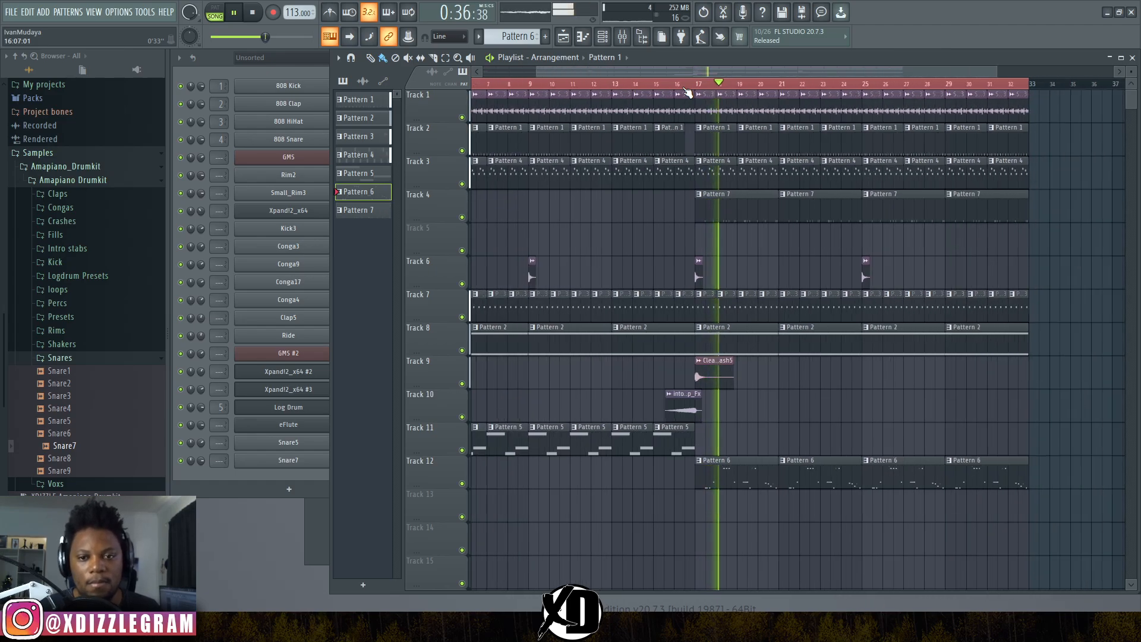
{"action": "scroll", "coordinate": [688, 94], "scroll_direction": "down", "scroll_amount": 2}
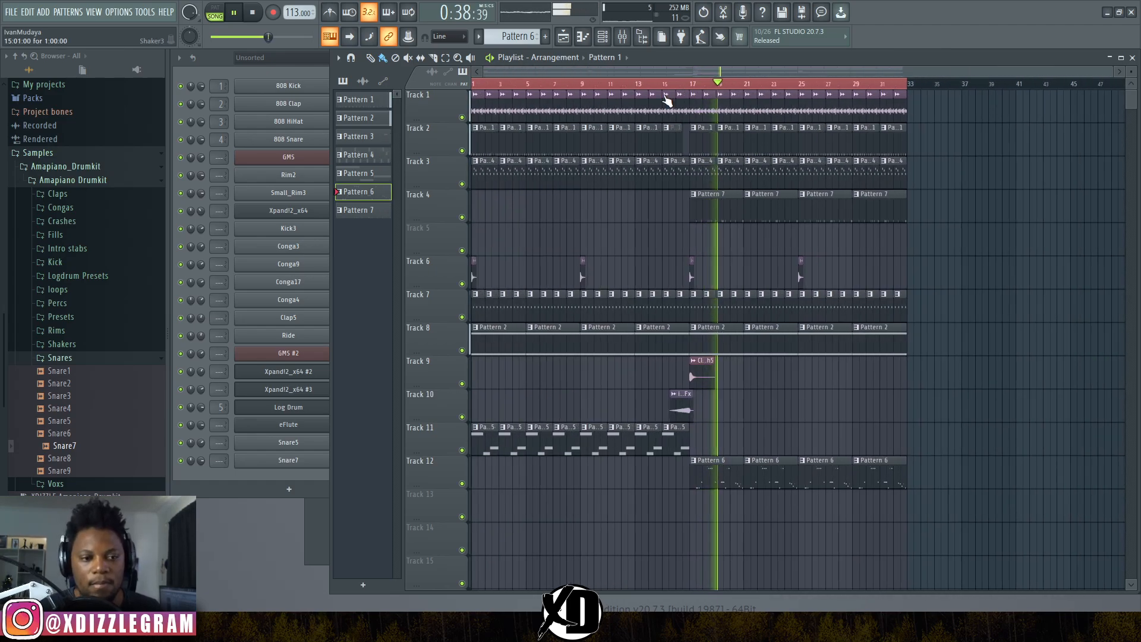
- From the Voxs folder, add the prrr sample as a new channel for Pattern 7 and stop playback
{"action": "left_click", "coordinate": [84, 372]}
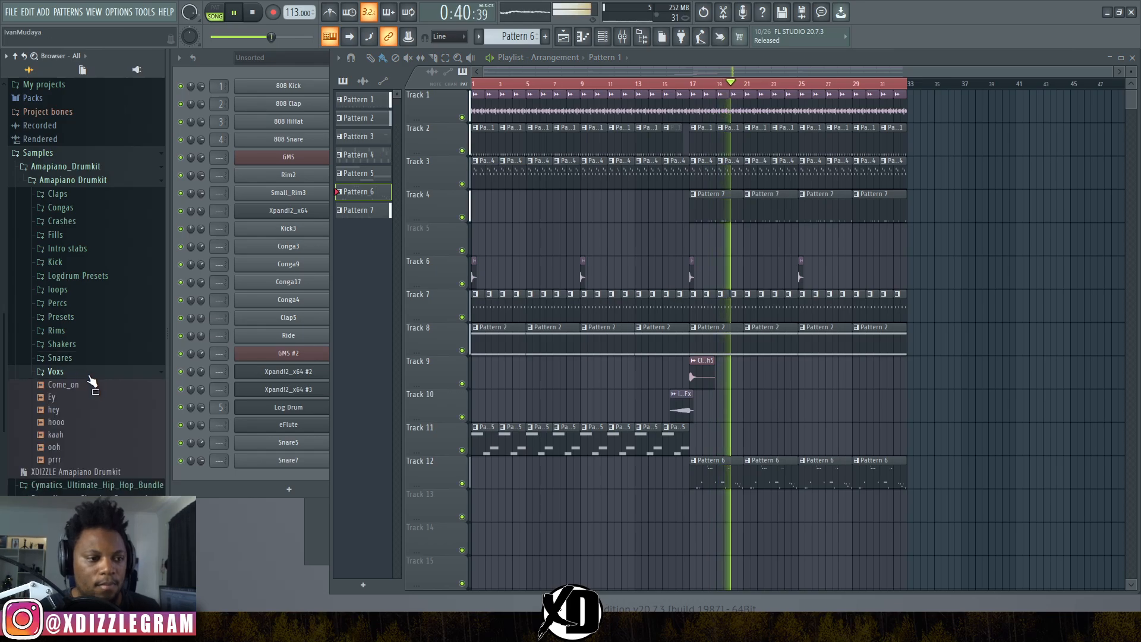
{"action": "double_click", "coordinate": [703, 209]}
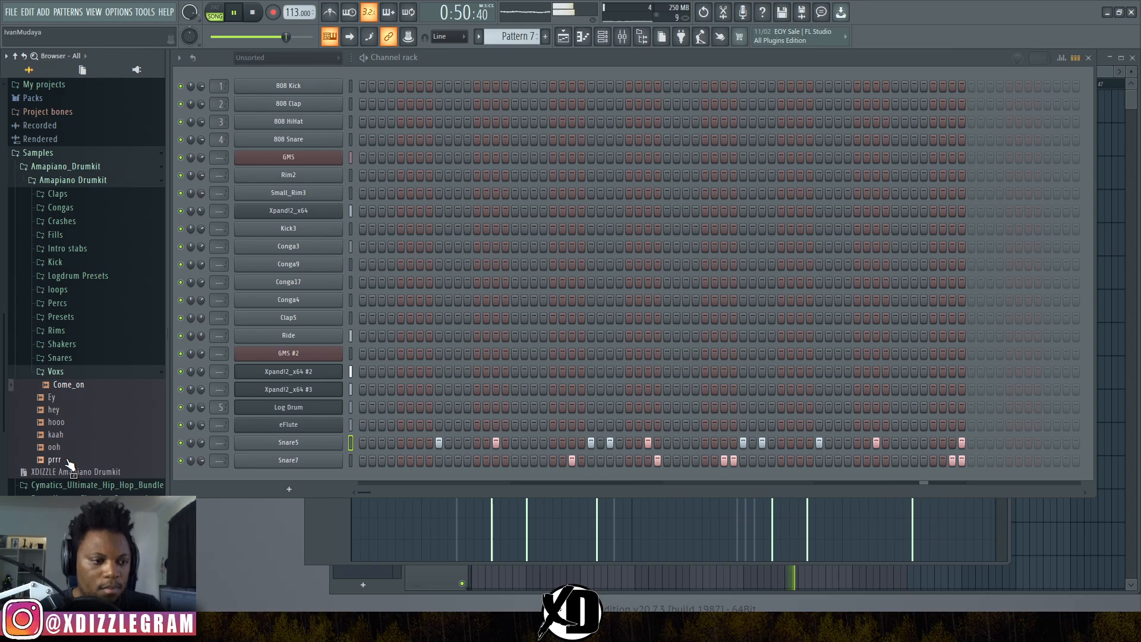
{"action": "left_click_drag", "start_coordinate": [298, 485], "coordinate": [313, 475]}
{"action": "key", "text": "space"}
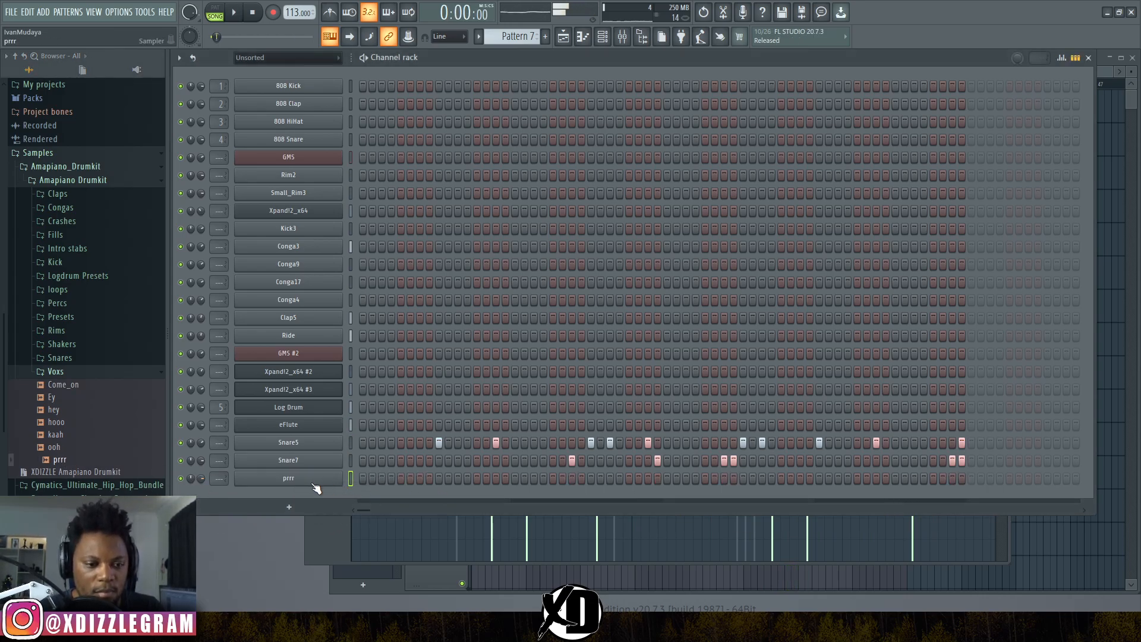
- Fill the prrr channel with a hit every 8 steps, shifted to start on step 3
{"action": "right_click", "coordinate": [315, 482]}
{"action": "left_click", "coordinate": [509, 498]}
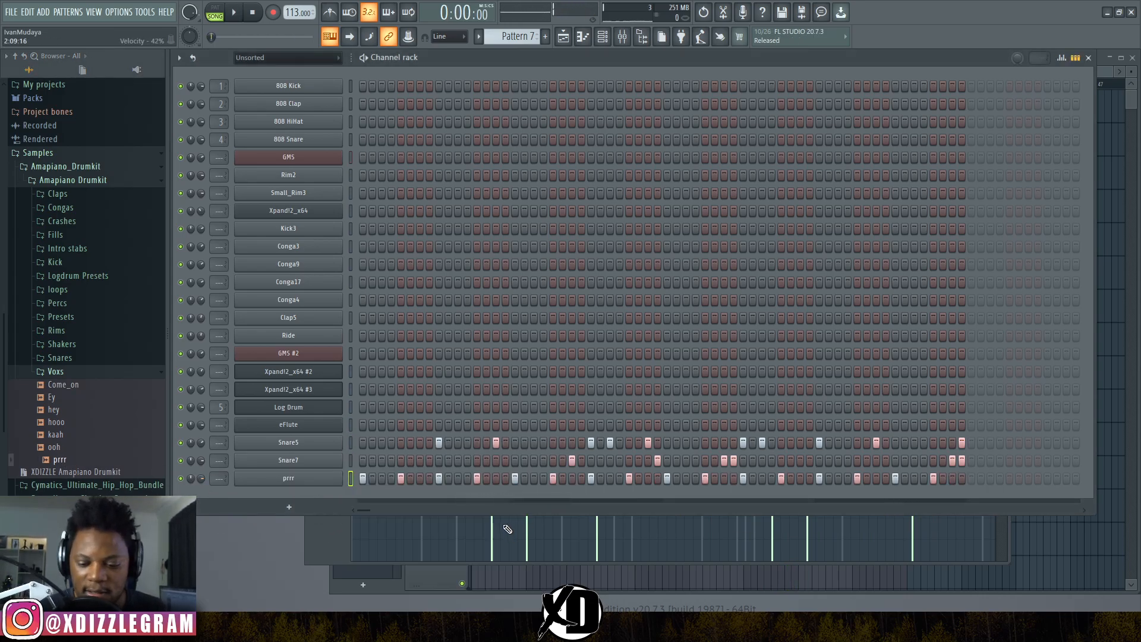
{"action": "right_click", "coordinate": [336, 473]}
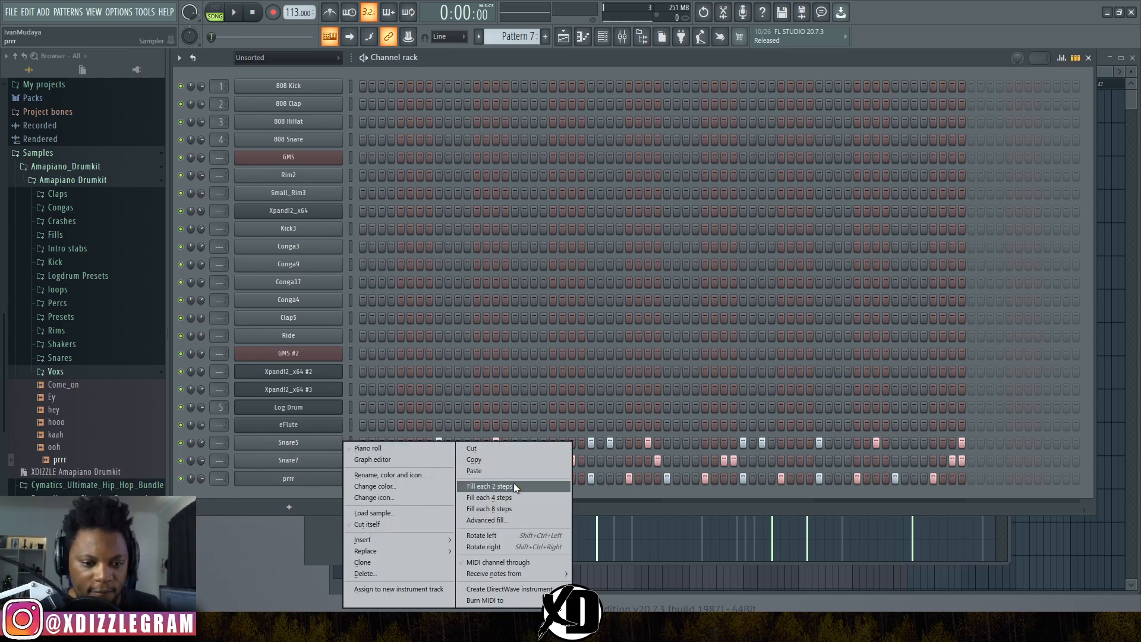
{"action": "left_click", "coordinate": [497, 506]}
- Play Pattern 7 on its own and lower the prrr channel volume to 64%
{"action": "key", "text": "space"}
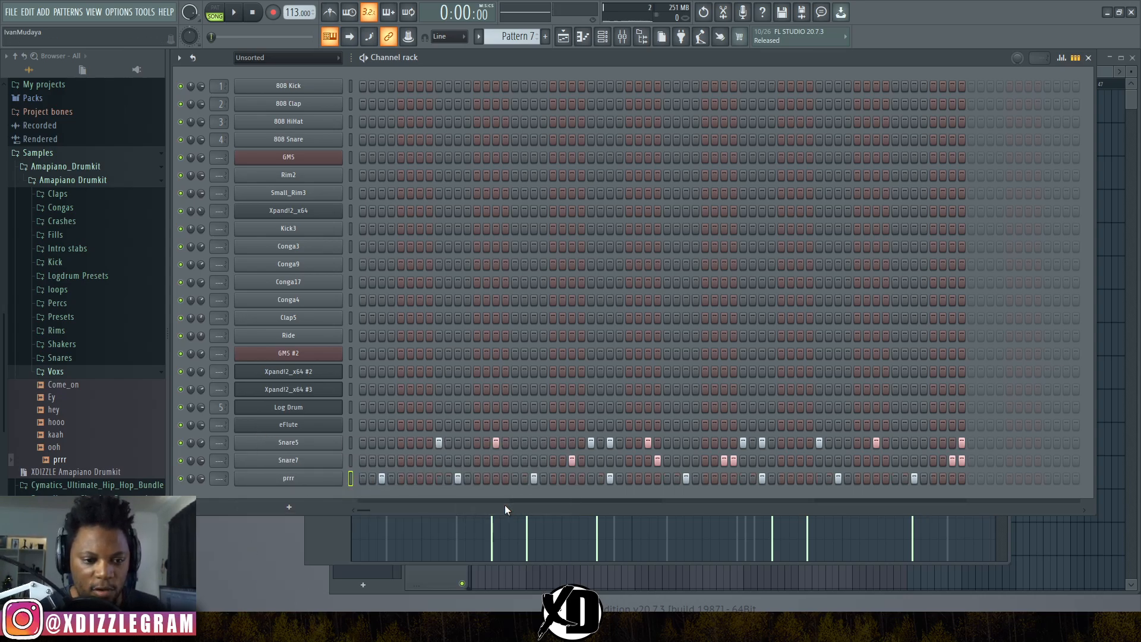
{"action": "key", "text": "space"}
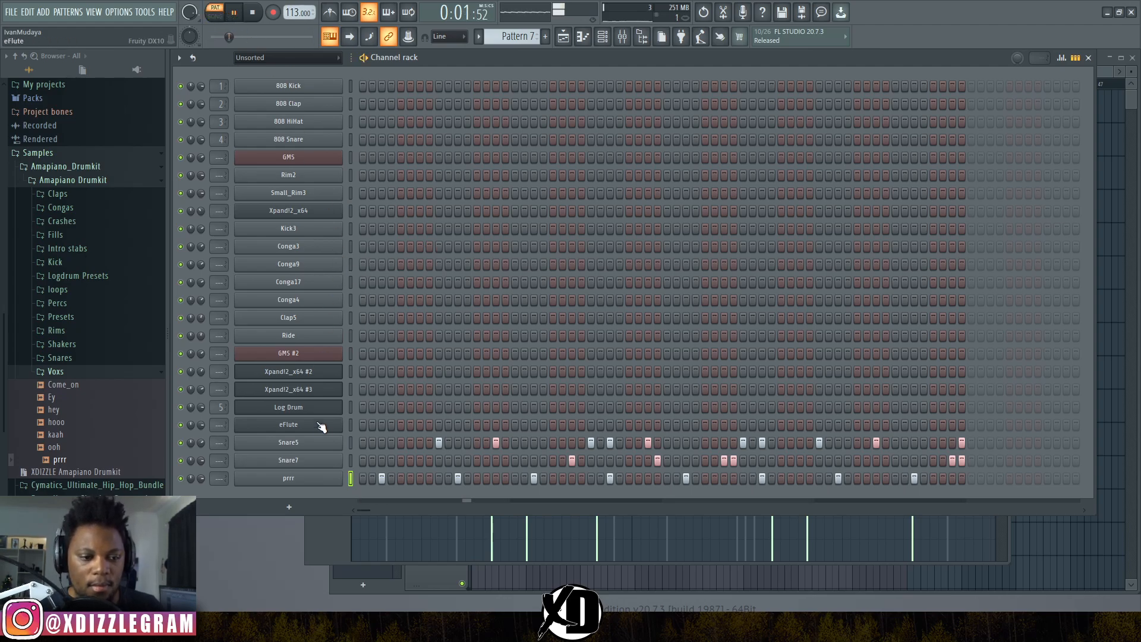
{"action": "left_click", "coordinate": [305, 482]}
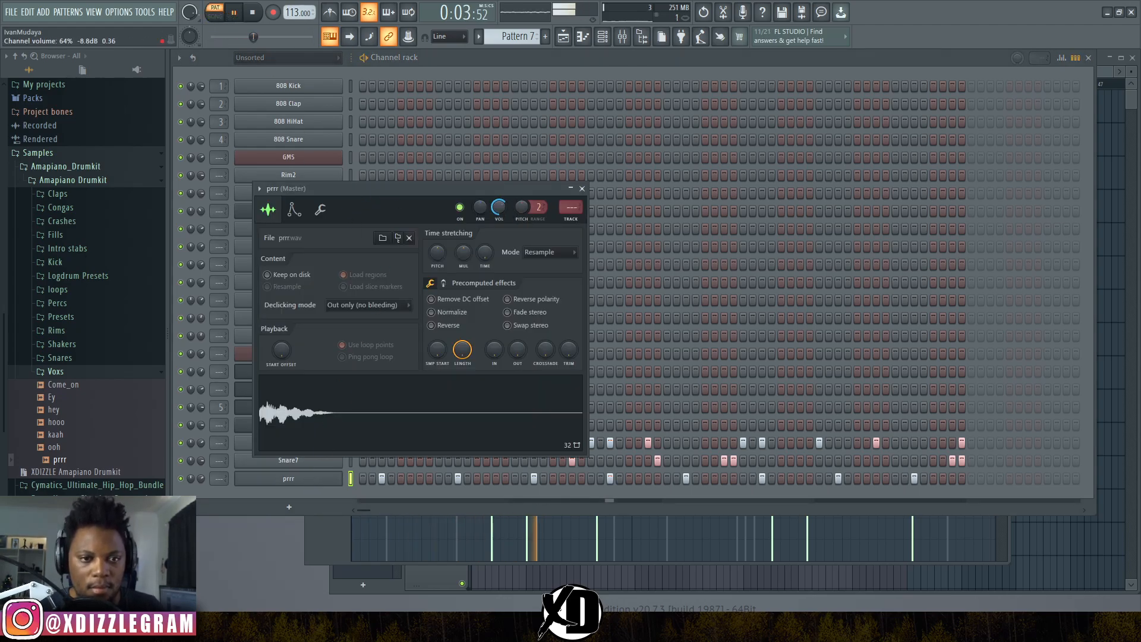
- Play the arrangement from about bar 16 to hear the prrr vocal in the drop, checking its channel in the rack
{"action": "left_click", "coordinate": [1107, 71]}
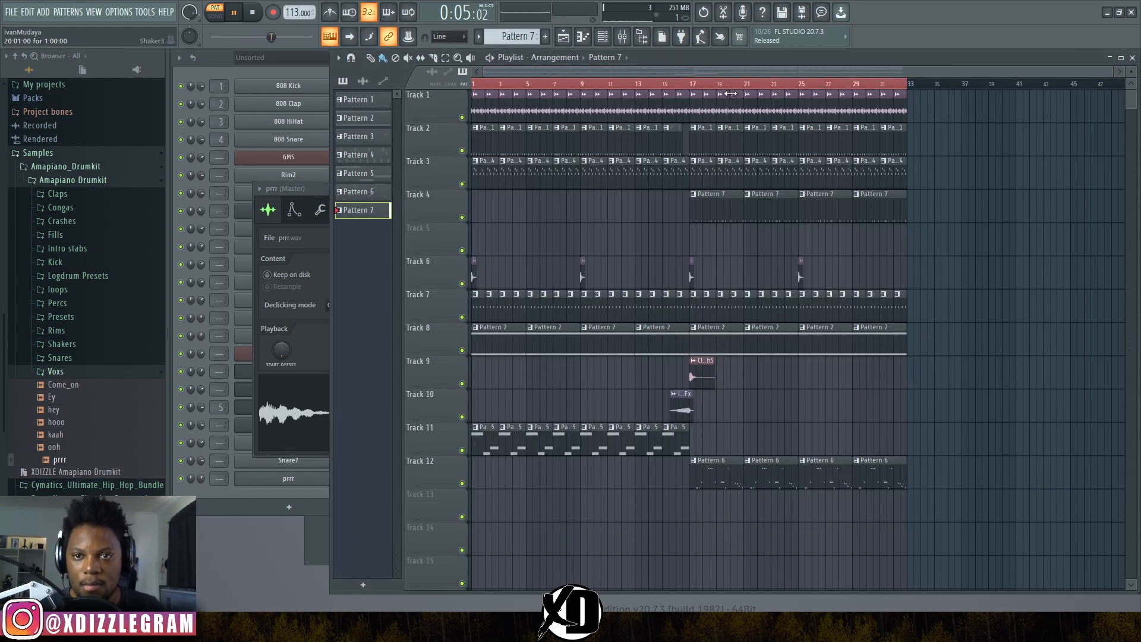
{"action": "left_click", "coordinate": [678, 90]}
{"action": "scroll", "coordinate": [695, 90], "scroll_direction": "up", "scroll_amount": 1}
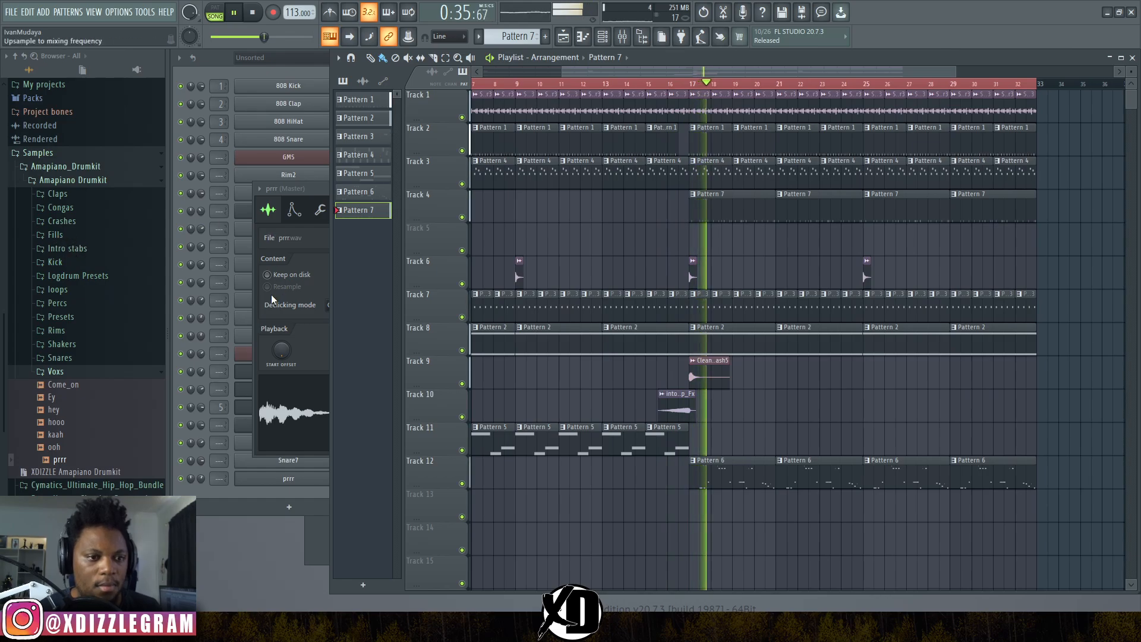
{"action": "left_click", "coordinate": [191, 478]}
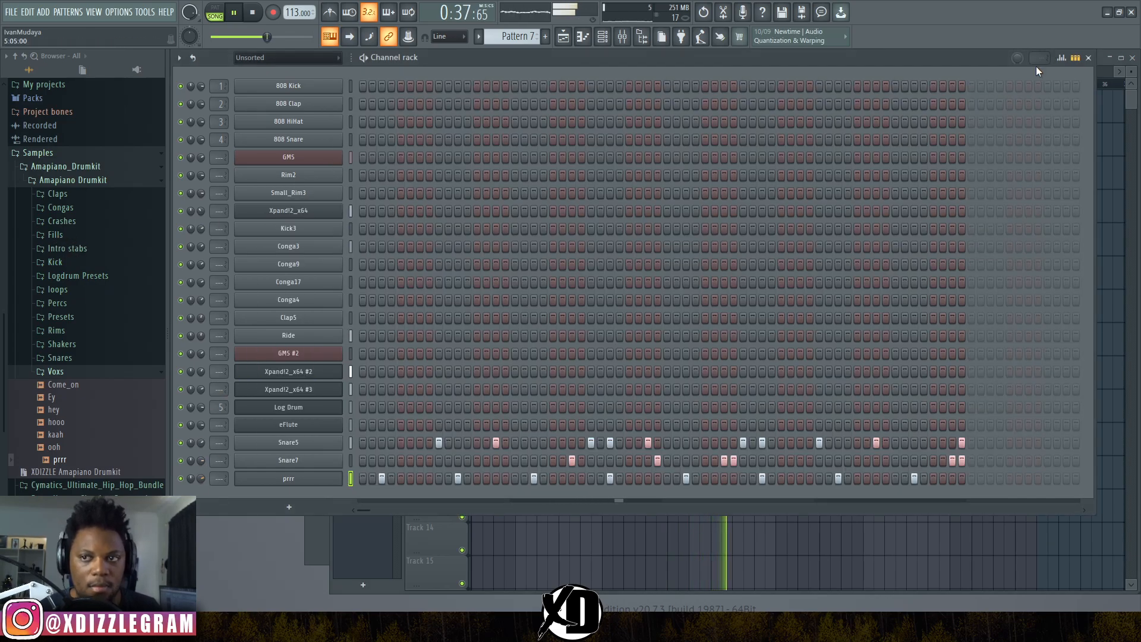
{"action": "left_click", "coordinate": [1119, 80]}
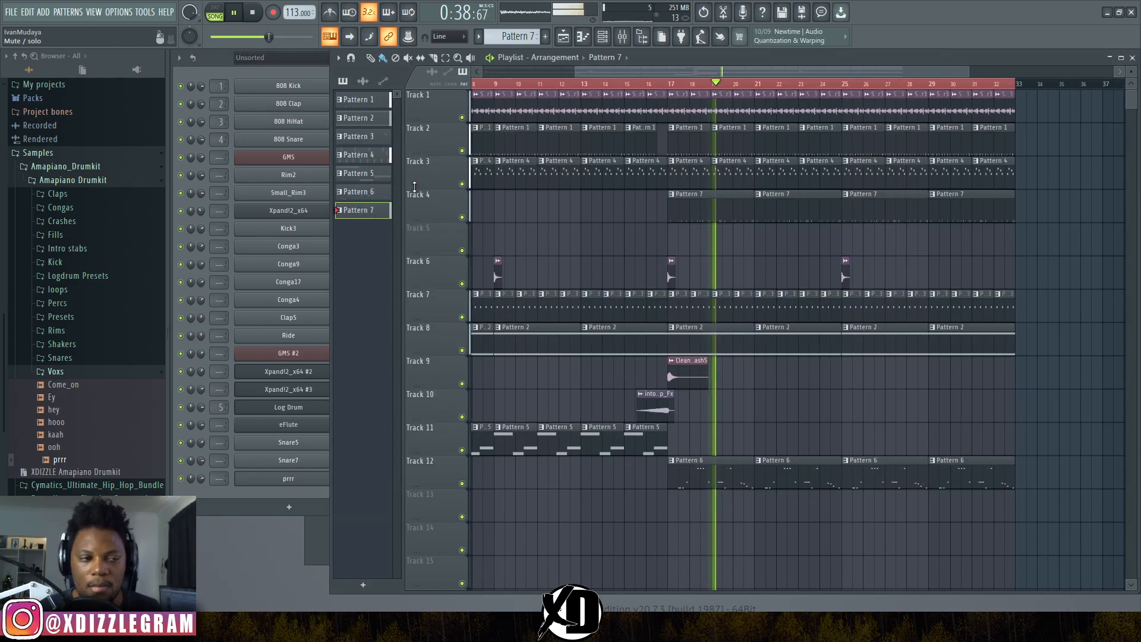
- Stop playback, preview Vigro_Fill2 from the Fills folder and place it on Track 5 at bar 16
{"action": "left_click", "coordinate": [84, 237]}
{"action": "key", "text": "space"}
{"action": "left_click", "coordinate": [83, 261]}
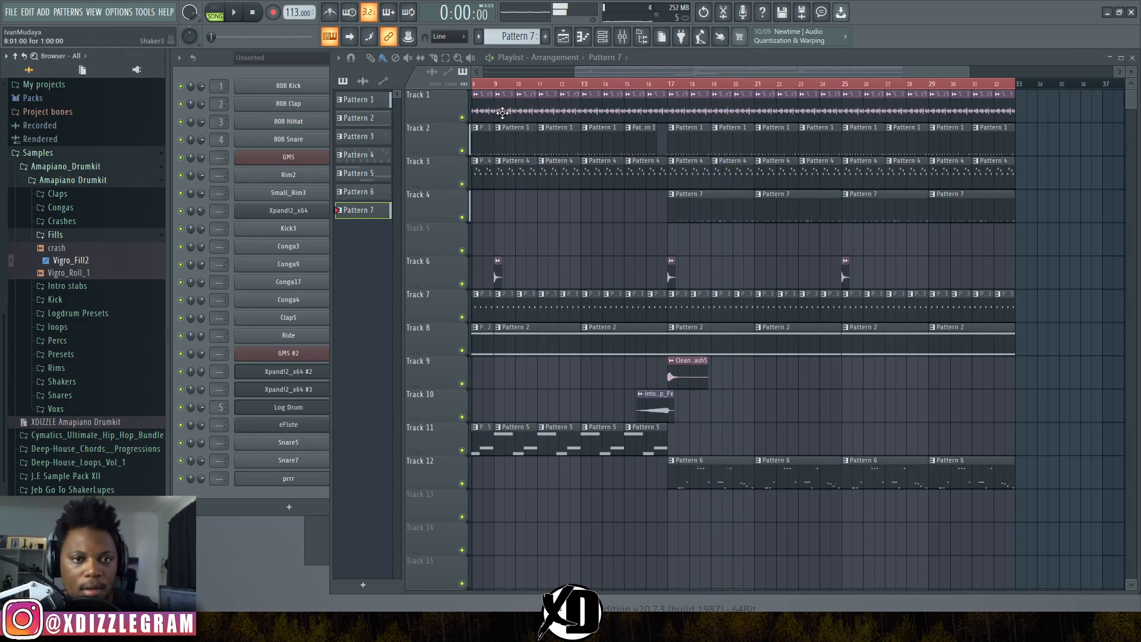
{"action": "scroll", "coordinate": [655, 89], "scroll_direction": "up", "scroll_amount": 3}
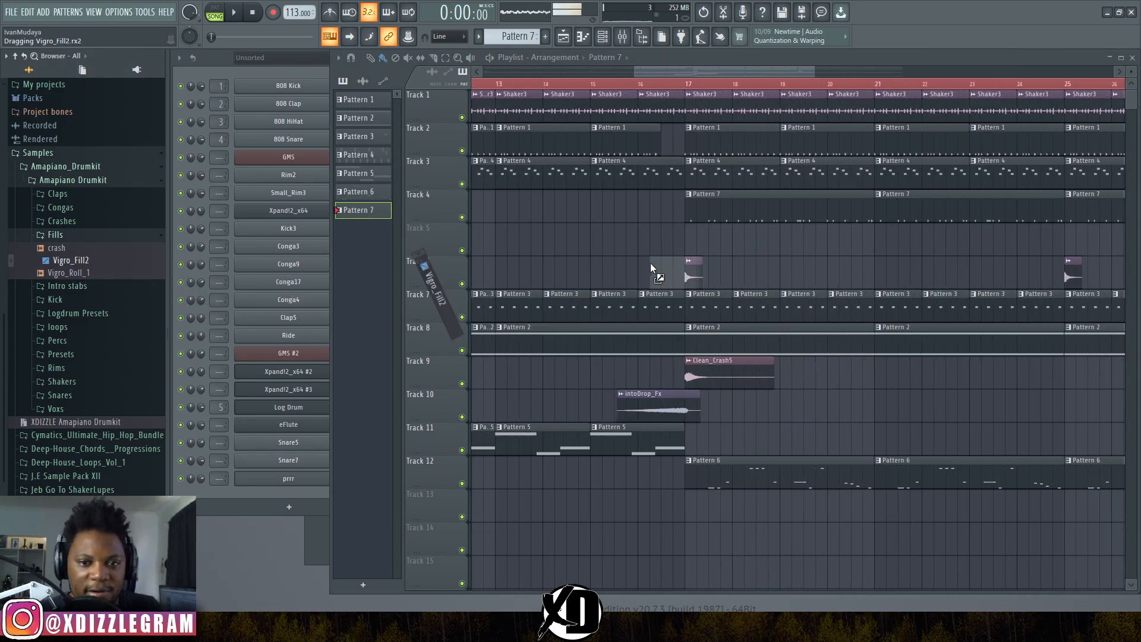
{"action": "left_click_drag", "start_coordinate": [635, 241], "coordinate": [637, 242]}
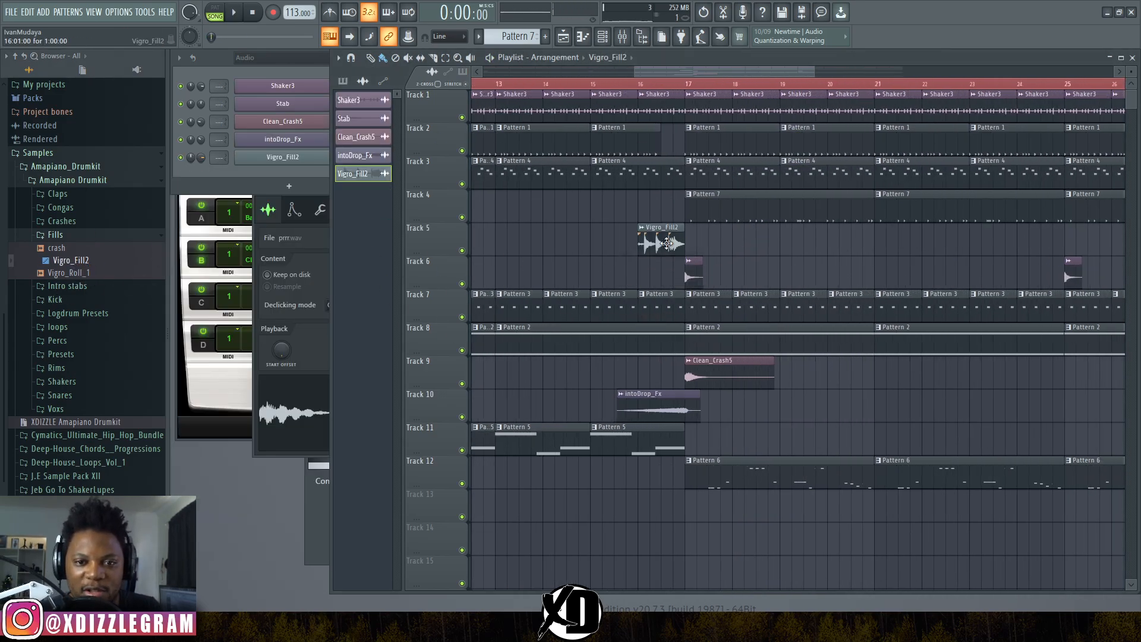
- Play the song from just before bar 16 and set the Vigro_Fill2 channel volume to 60%
{"action": "left_click", "coordinate": [631, 88]}
{"action": "key", "text": "space"}
{"action": "double_click", "coordinate": [659, 241]}
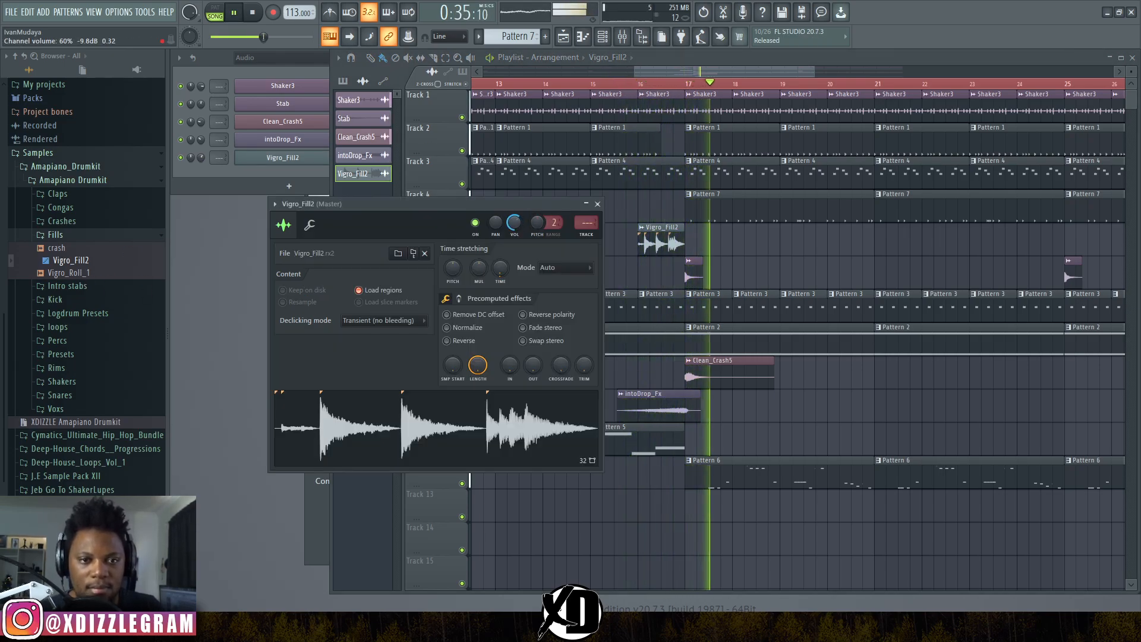
{"action": "left_click", "coordinate": [598, 205]}
- Reopen Pattern 6's Log Drum synth during playback, adjust modulation 1's decay time to 15% and return to the playlist
{"action": "scroll", "coordinate": [679, 89], "scroll_direction": "down", "scroll_amount": 5}
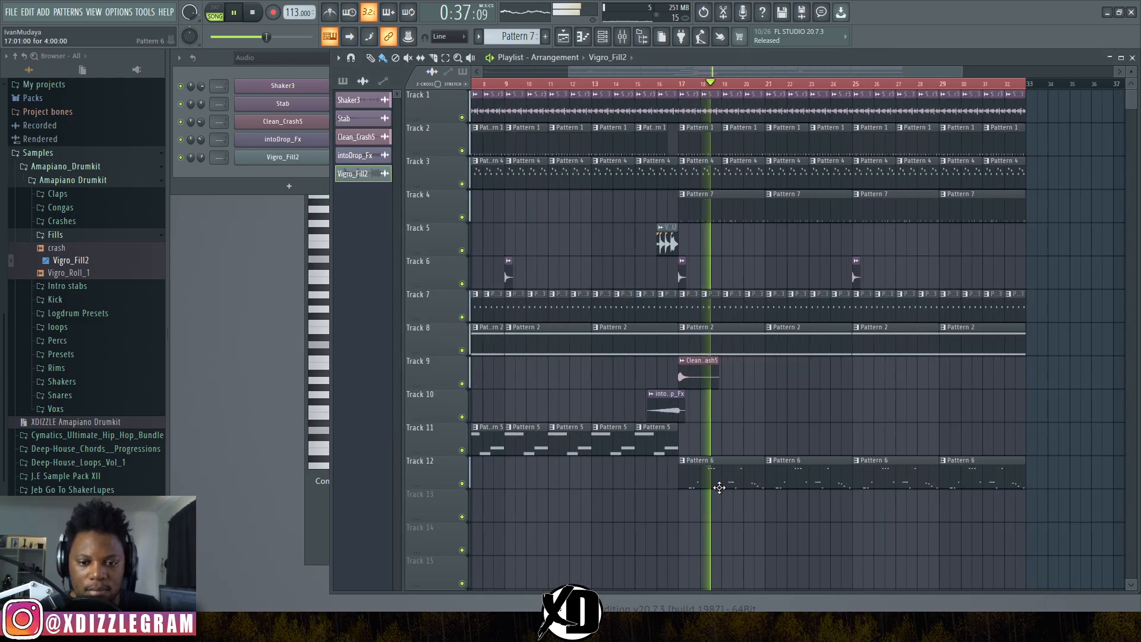
{"action": "double_click", "coordinate": [718, 477]}
{"action": "left_click", "coordinate": [440, 61]}
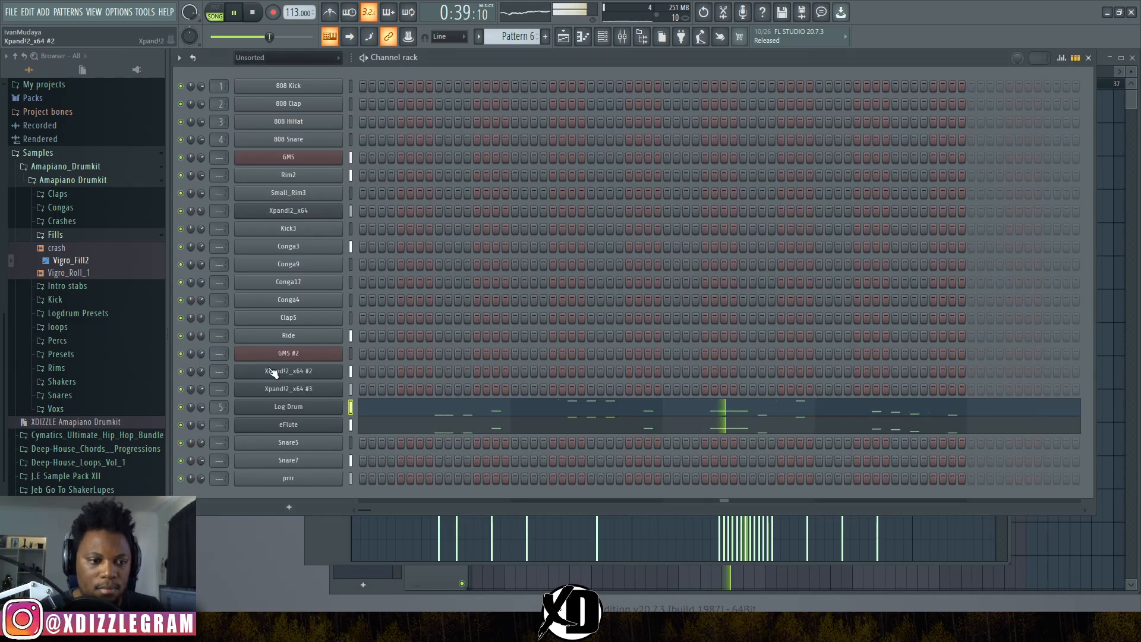
{"action": "left_click", "coordinate": [282, 407]}
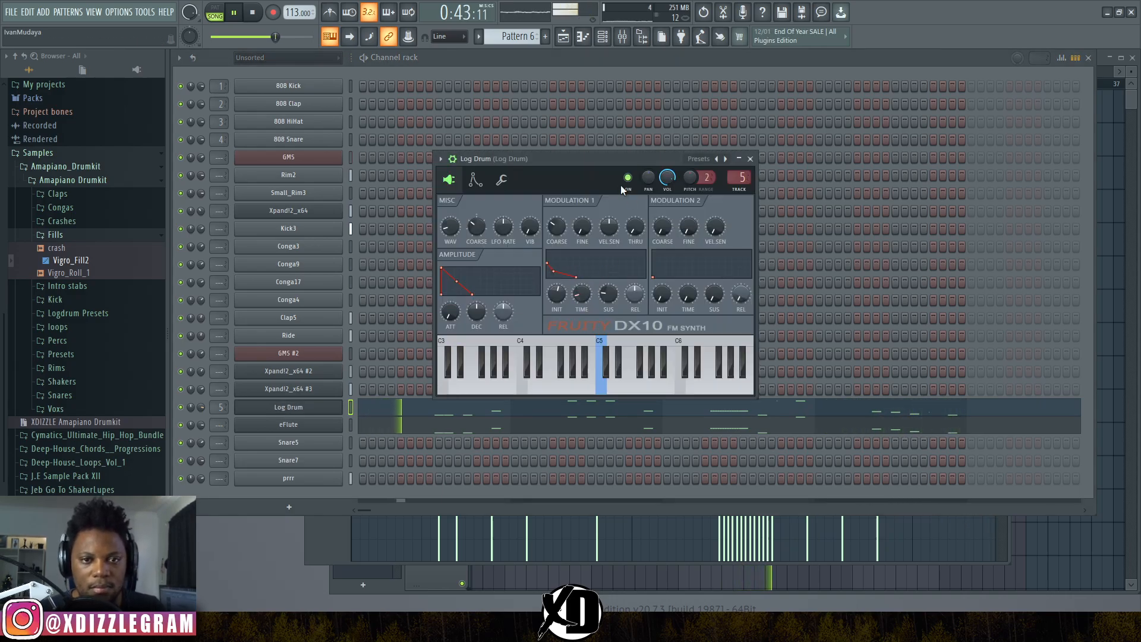
{"action": "left_click_drag", "start_coordinate": [615, 159], "coordinate": [615, 170]}
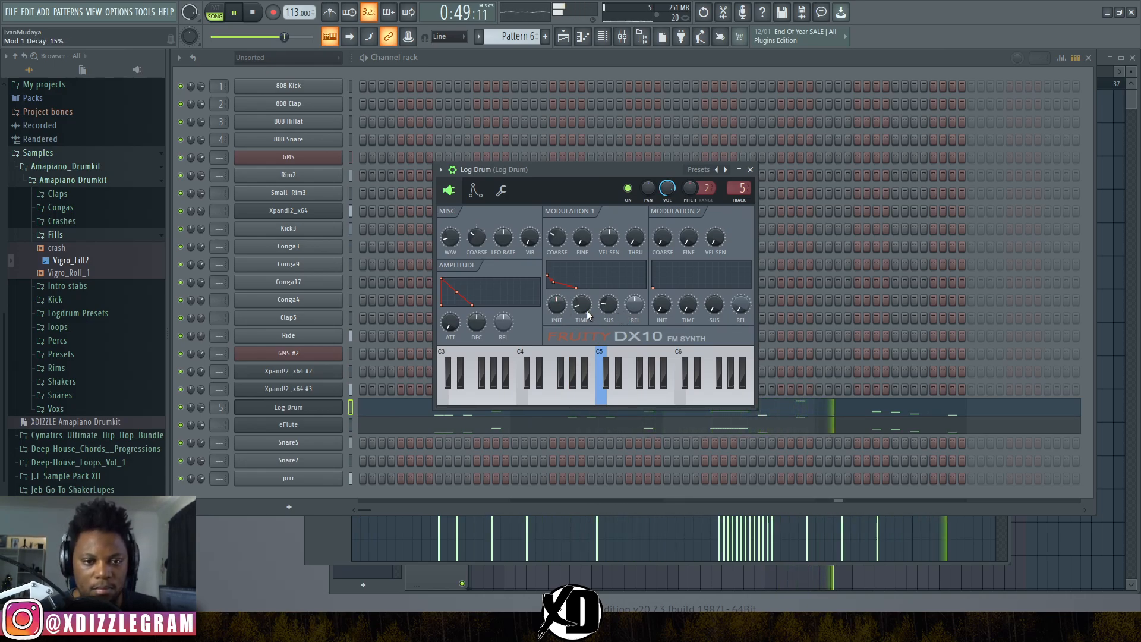
{"action": "left_click", "coordinate": [738, 173]}
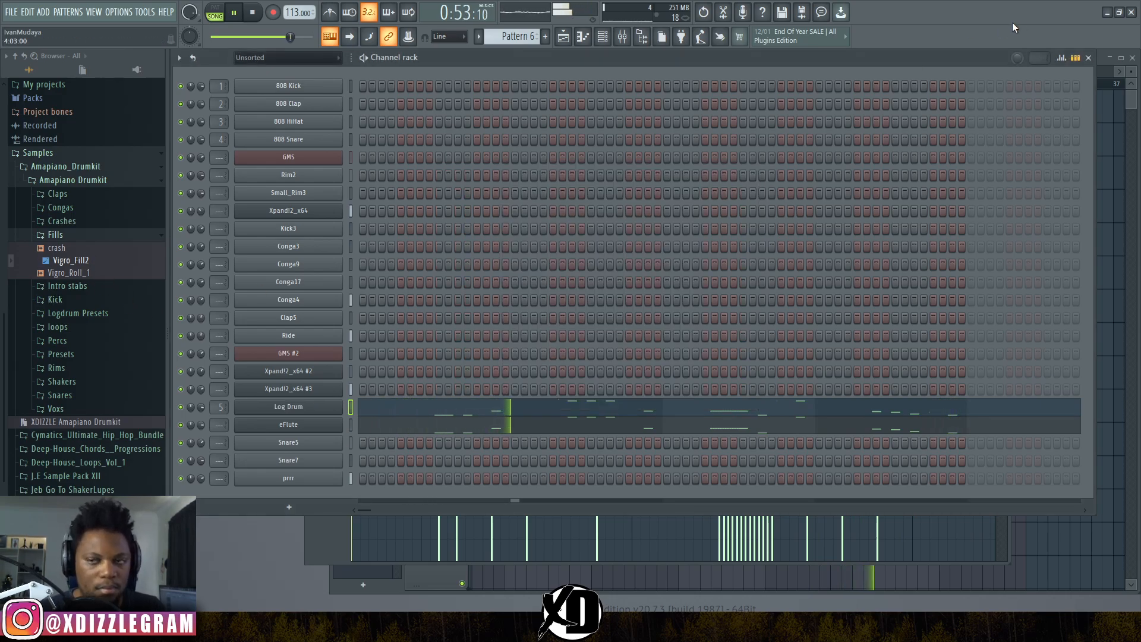
{"action": "left_click", "coordinate": [1113, 82]}
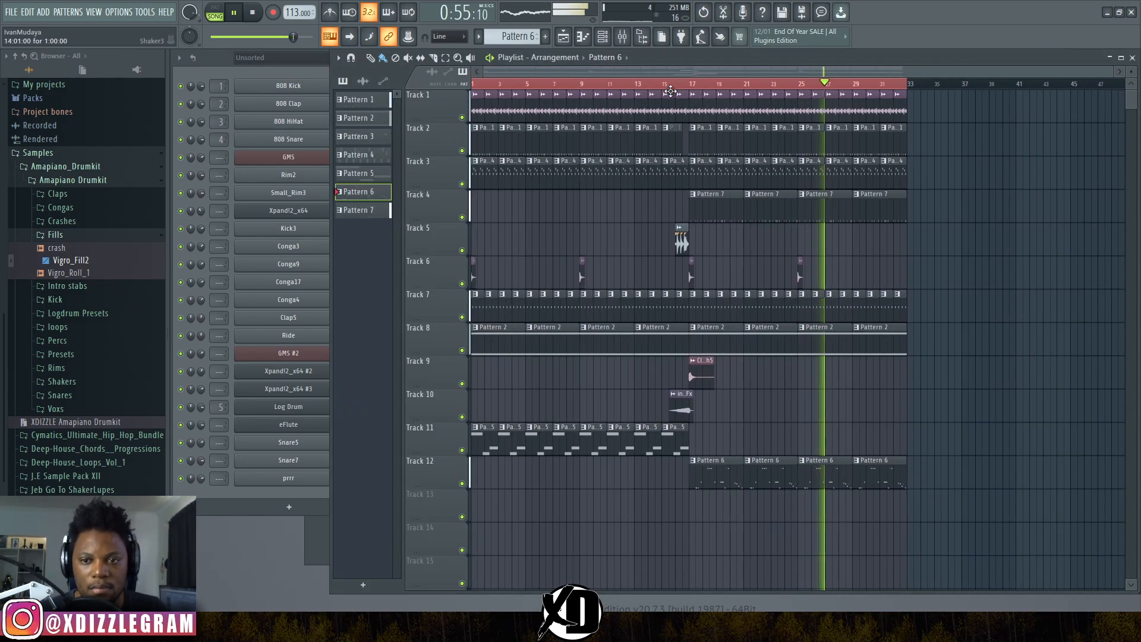
- Place Vigro_Roll_1 from the Fills folder on Track 5 near the end of bar 28
{"action": "scroll", "coordinate": [911, 84], "scroll_direction": "up", "scroll_amount": 4}
{"action": "left_click_drag", "start_coordinate": [94, 273], "coordinate": [750, 244]}
{"action": "scroll", "coordinate": [789, 88], "scroll_direction": "up", "scroll_amount": 6}
{"action": "left_click_drag", "start_coordinate": [678, 246], "coordinate": [704, 242]}
- Play the song from bar 28, move the Vigro_Roll_1 clip to bar 28 step 13 and replay the section
{"action": "left_click", "coordinate": [614, 87]}
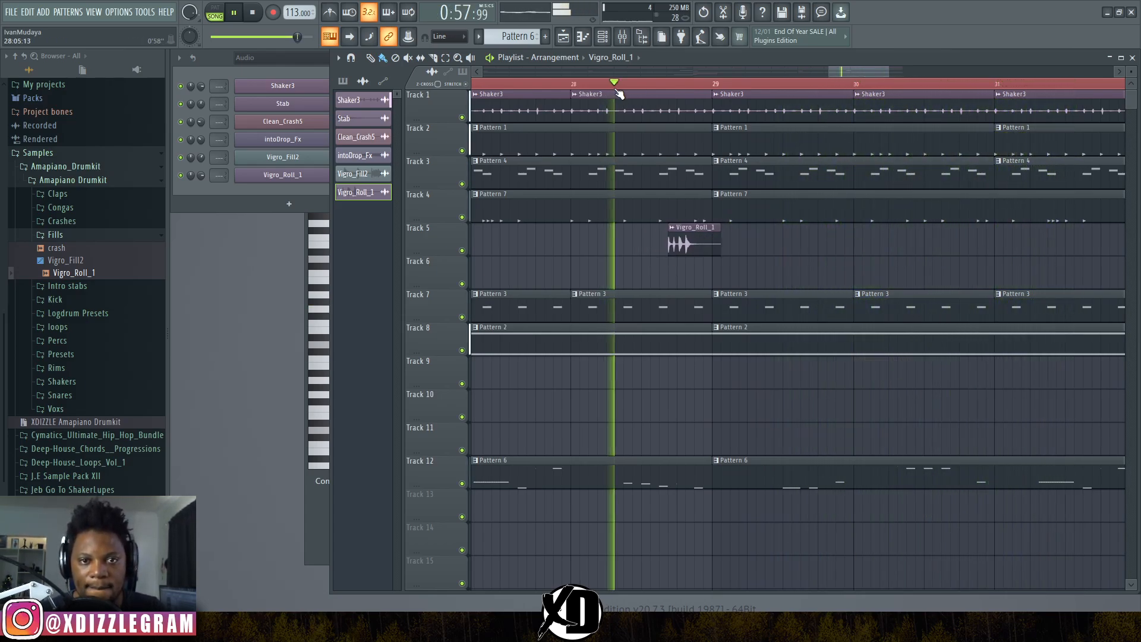
{"action": "scroll", "coordinate": [662, 87], "scroll_direction": "up", "scroll_amount": 3}
{"action": "left_click_drag", "start_coordinate": [721, 245], "coordinate": [738, 244]}
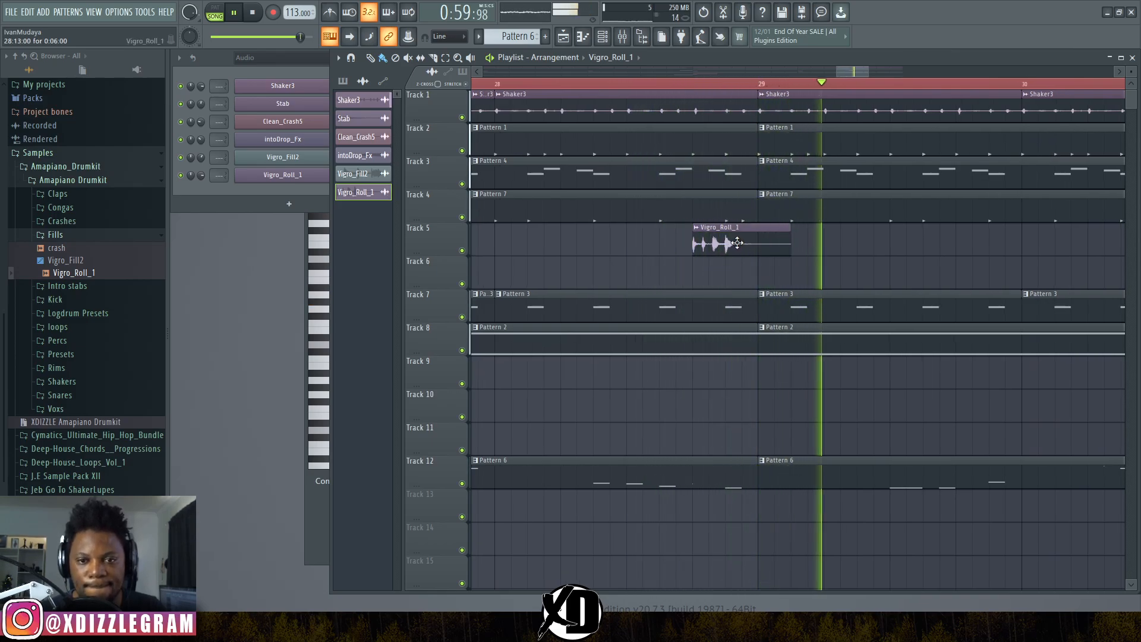
{"action": "left_click", "coordinate": [595, 87]}
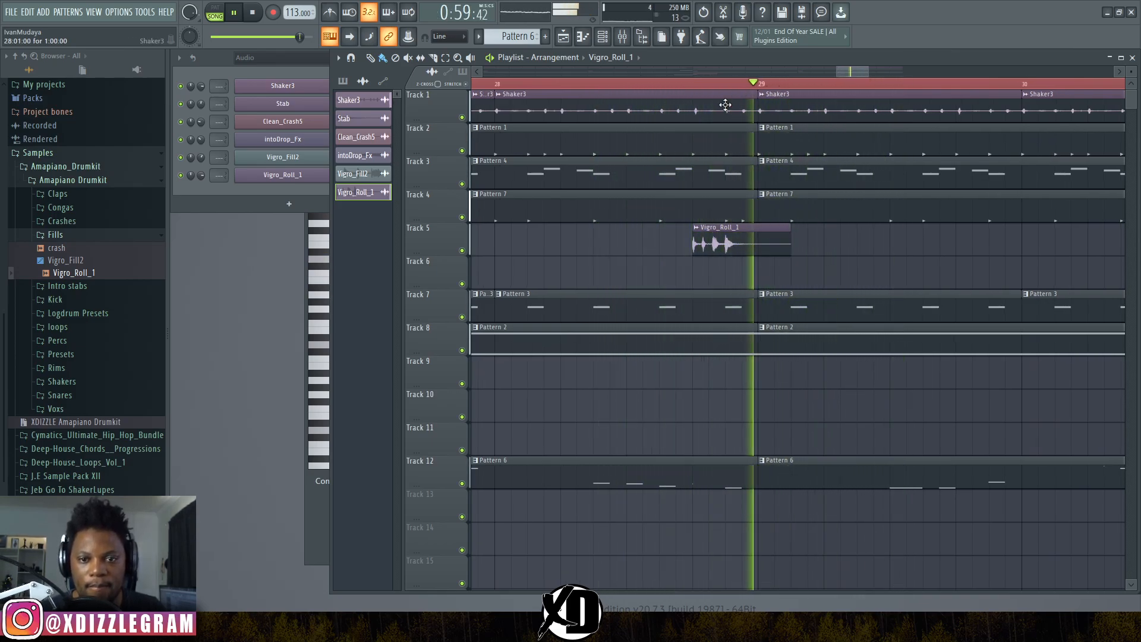
- Replay the section from bar 28 and move the Vigro_Roll_1 clip on Track 5 earlier to bar 28 step 11
{"action": "scroll", "coordinate": [733, 117], "scroll_direction": "down", "scroll_amount": 2}
{"action": "scroll", "coordinate": [747, 87], "scroll_direction": "down", "scroll_amount": 3}
{"action": "scroll", "coordinate": [734, 129], "scroll_direction": "up", "scroll_amount": 2}
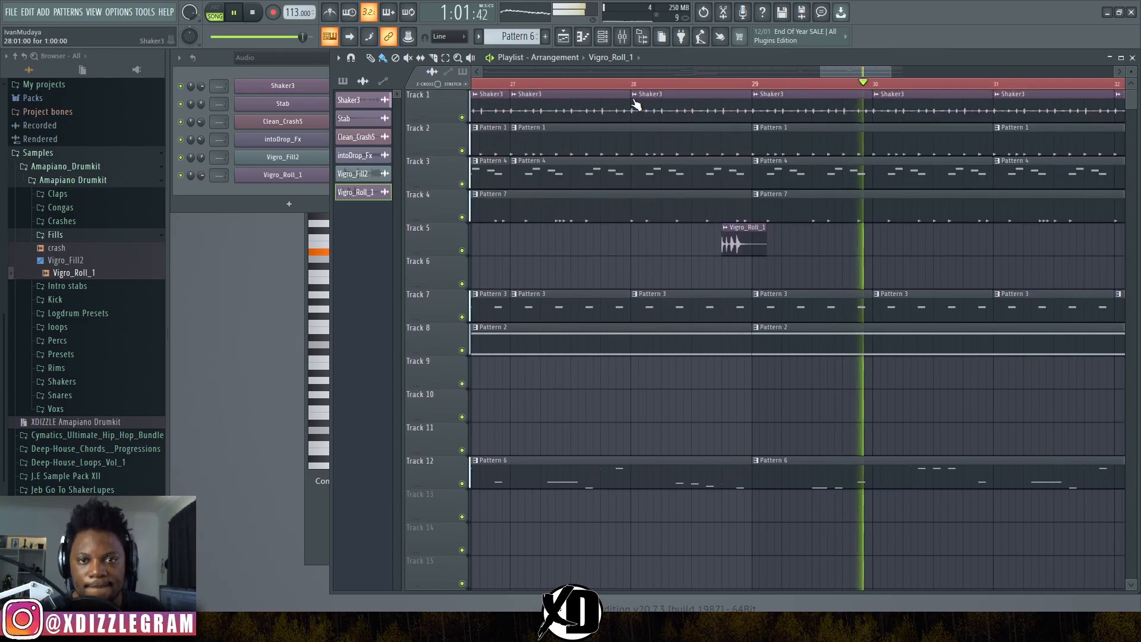
{"action": "scroll", "coordinate": [583, 76], "scroll_direction": "up", "scroll_amount": 1}
{"action": "left_click", "coordinate": [585, 83]}
{"action": "scroll", "coordinate": [684, 84], "scroll_direction": "up", "scroll_amount": 2}
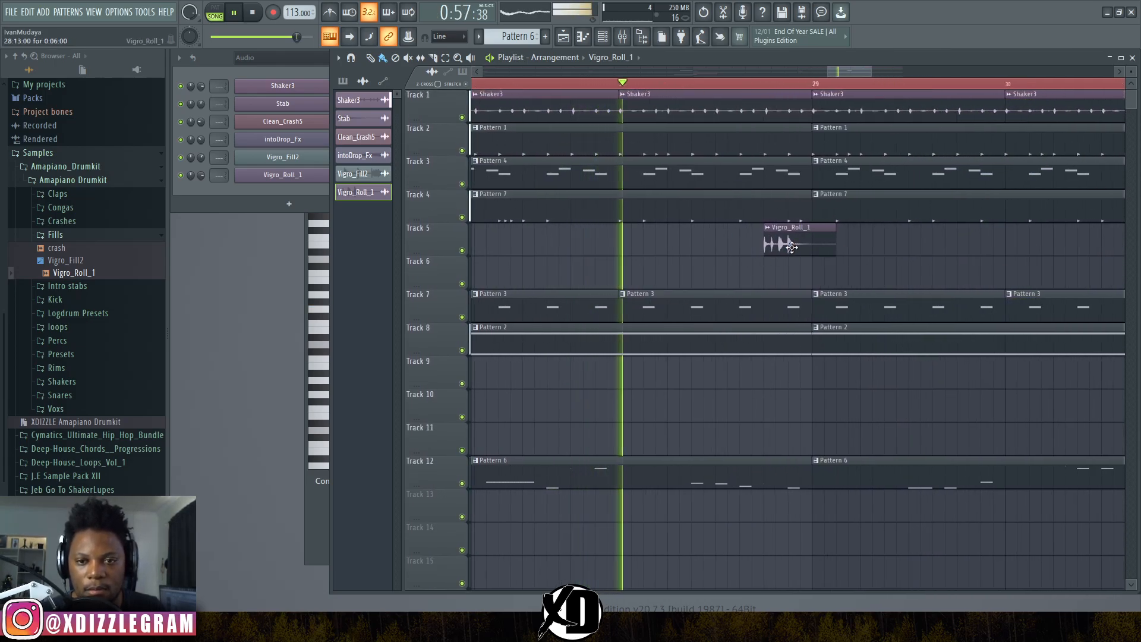
{"action": "left_click_drag", "start_coordinate": [793, 243], "coordinate": [763, 244]}
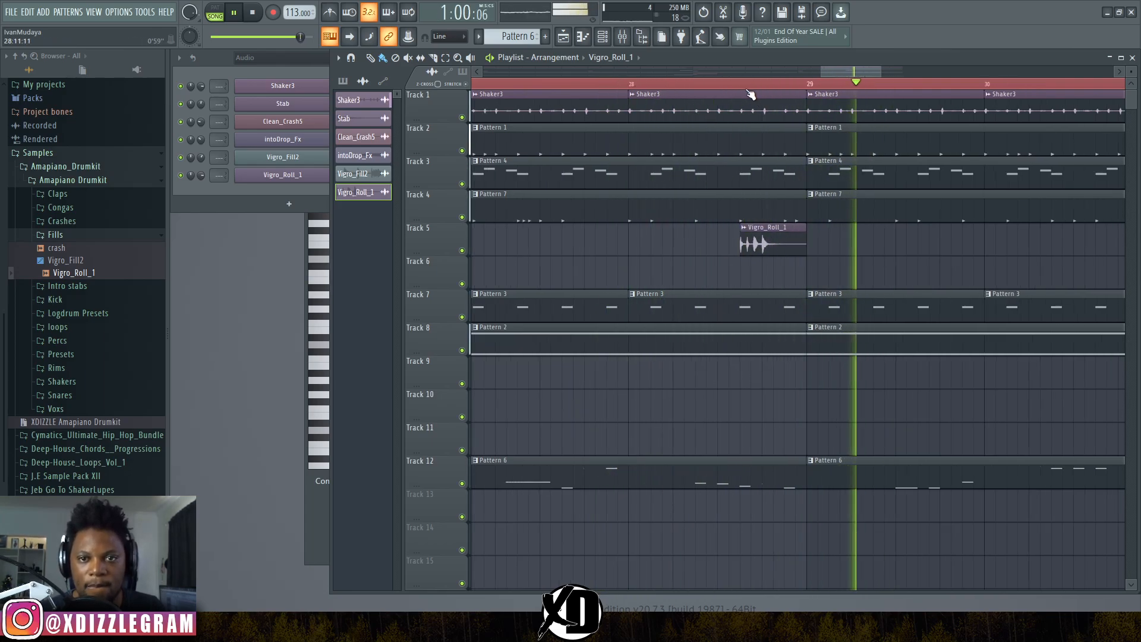
- Place a second Vigro_Roll_1 clip on Track 5 near the end of bar 32
{"action": "scroll", "coordinate": [750, 95], "scroll_direction": "down", "scroll_amount": 3}
{"action": "scroll", "coordinate": [750, 95], "scroll_direction": "down", "scroll_amount": 3}
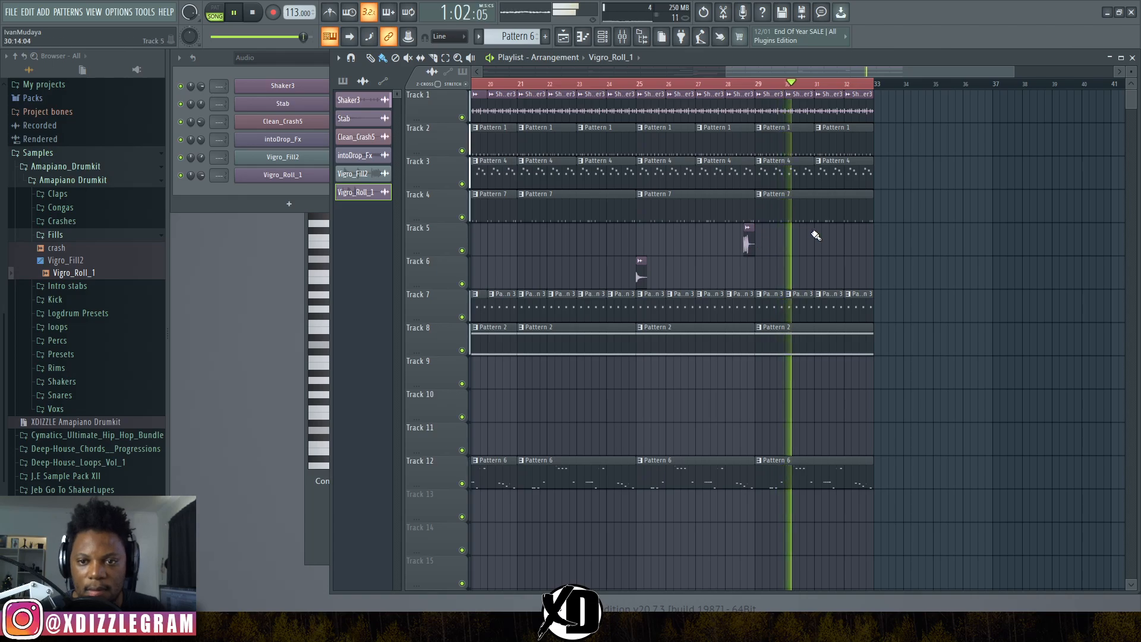
{"action": "left_click", "coordinate": [861, 246]}
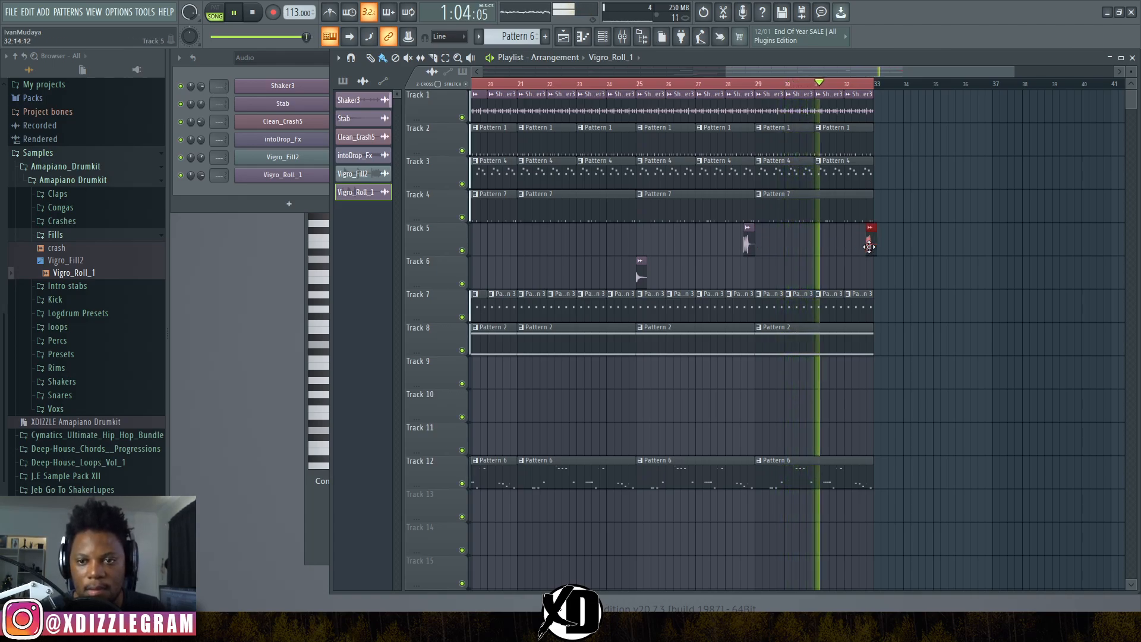
{"action": "scroll", "coordinate": [885, 178], "scroll_direction": "up", "scroll_amount": 4}
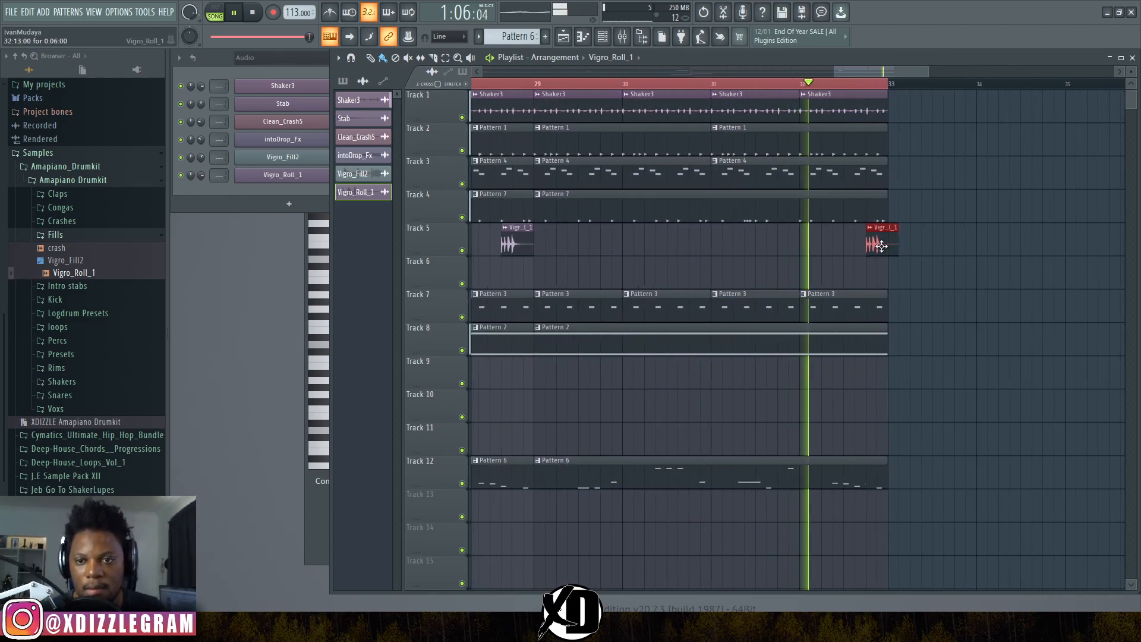
{"action": "scroll", "coordinate": [874, 231], "scroll_direction": "down", "scroll_amount": 5}
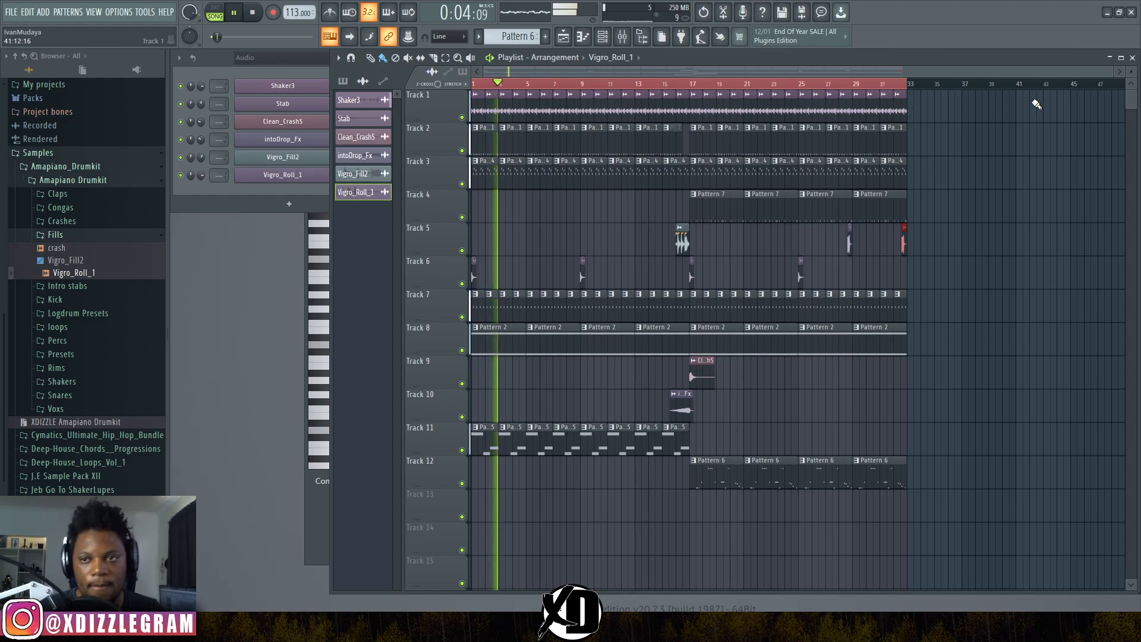
- Open Pattern 2's Xpand!2_x64 notes, stop playback and duplicate the four-bar G#3 note one octave higher to G#4
{"action": "scroll", "coordinate": [1130, 72], "scroll_direction": "down", "scroll_amount": 2}
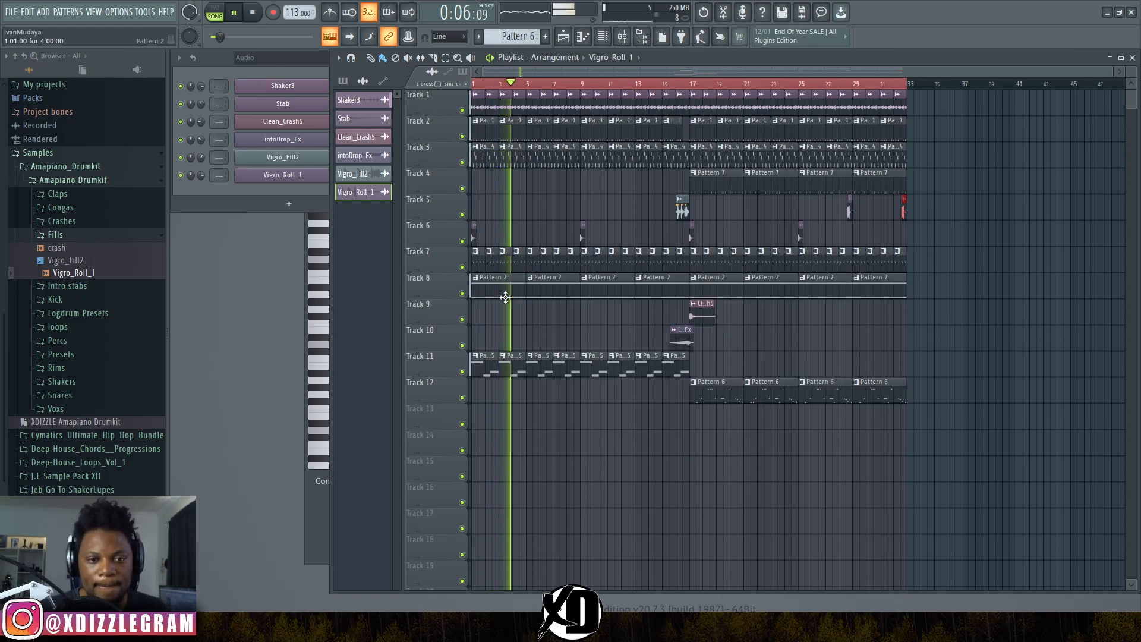
{"action": "double_click", "coordinate": [554, 294]}
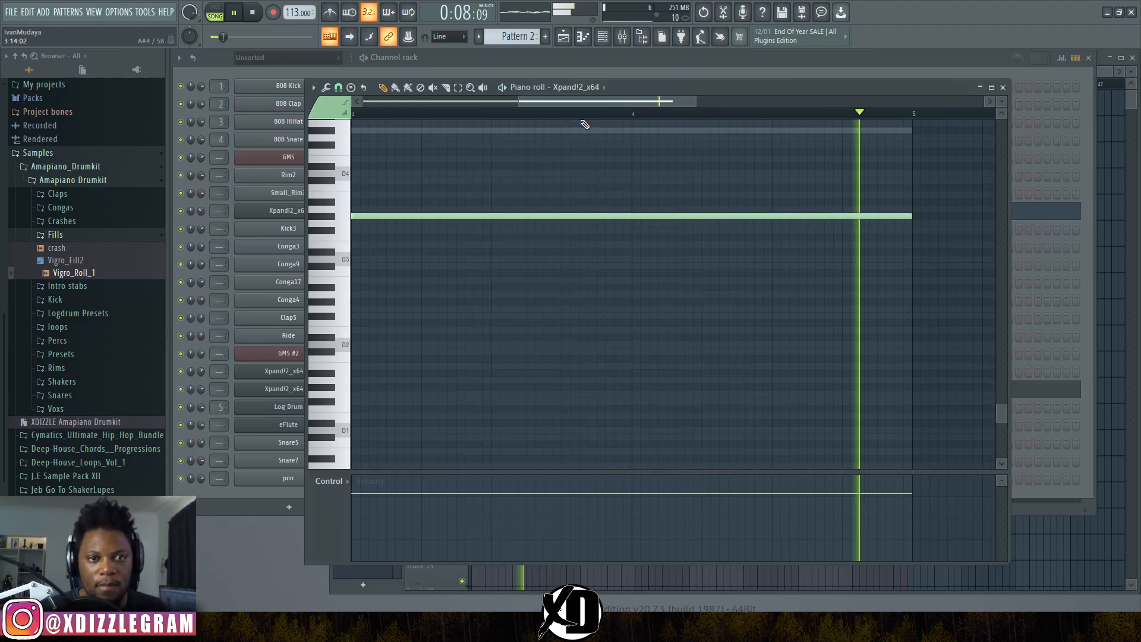
{"action": "scroll", "coordinate": [588, 179], "scroll_direction": "up", "scroll_amount": 5}
{"action": "key", "text": "space"}
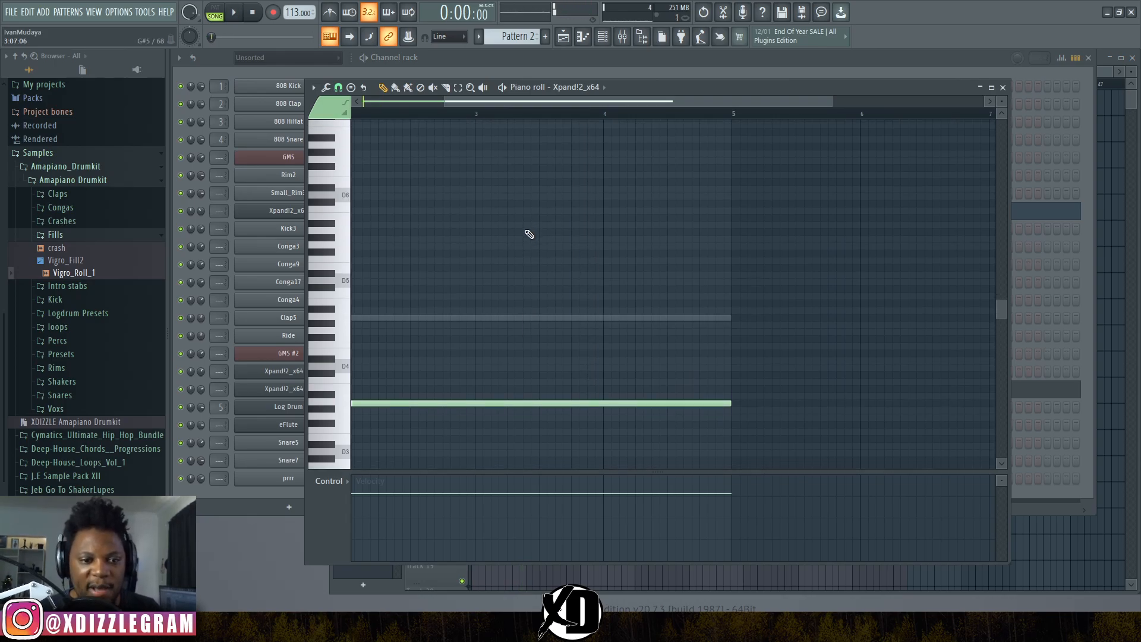
{"action": "scroll", "coordinate": [594, 267], "scroll_direction": "down", "scroll_amount": 2}
{"action": "left_click_drag", "start_coordinate": [482, 101], "coordinate": [258, 107]}
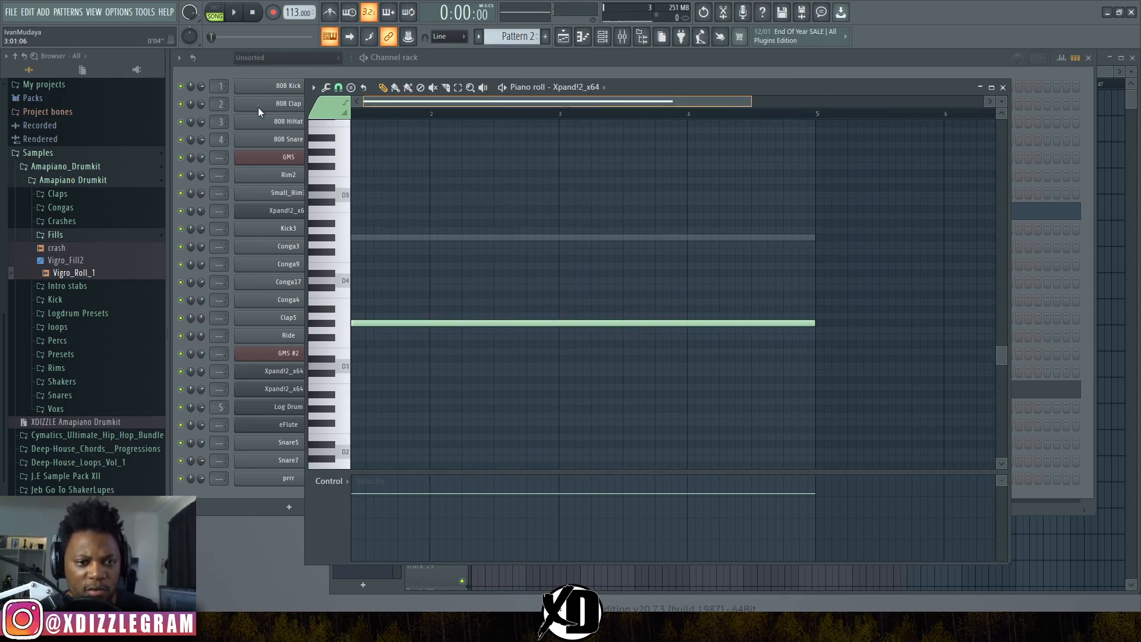
{"action": "scroll", "coordinate": [463, 106], "scroll_direction": "down", "scroll_amount": 2}
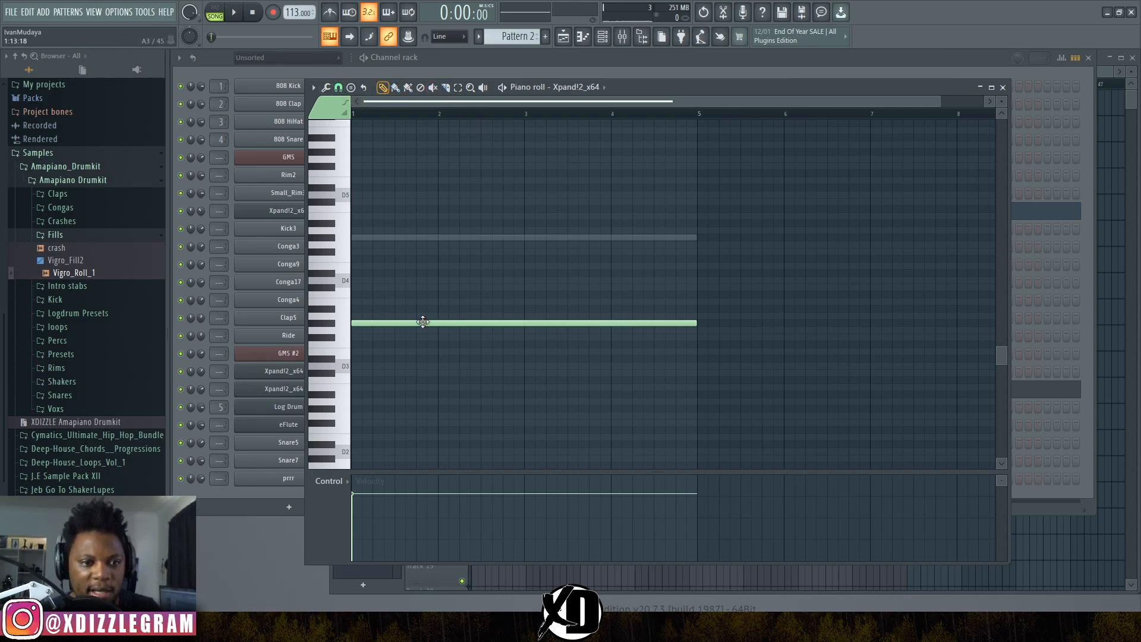
{"action": "left_click_drag", "start_coordinate": [426, 323], "coordinate": [425, 236]}
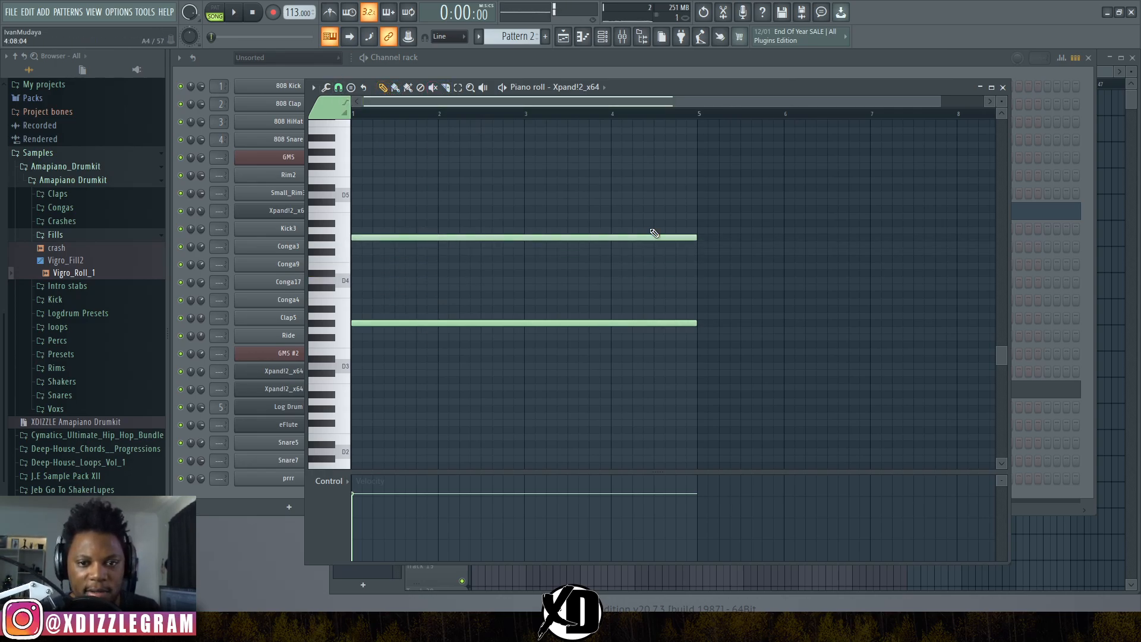
- Shorten the G#4 note to one bar and set the snap to Cell
{"action": "key", "text": "space"}
{"action": "left_click_drag", "start_coordinate": [696, 237], "coordinate": [437, 237]}
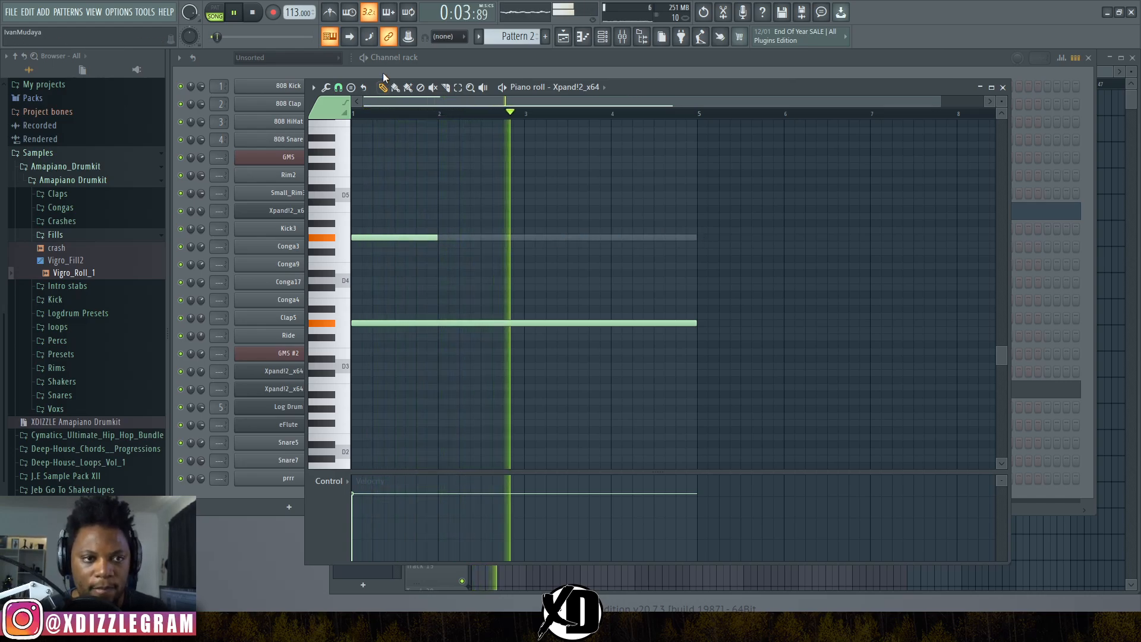
{"action": "scroll", "coordinate": [366, 104], "scroll_direction": "up", "scroll_amount": 3}
{"action": "key", "text": "space"}
{"action": "left_click", "coordinate": [447, 36]}
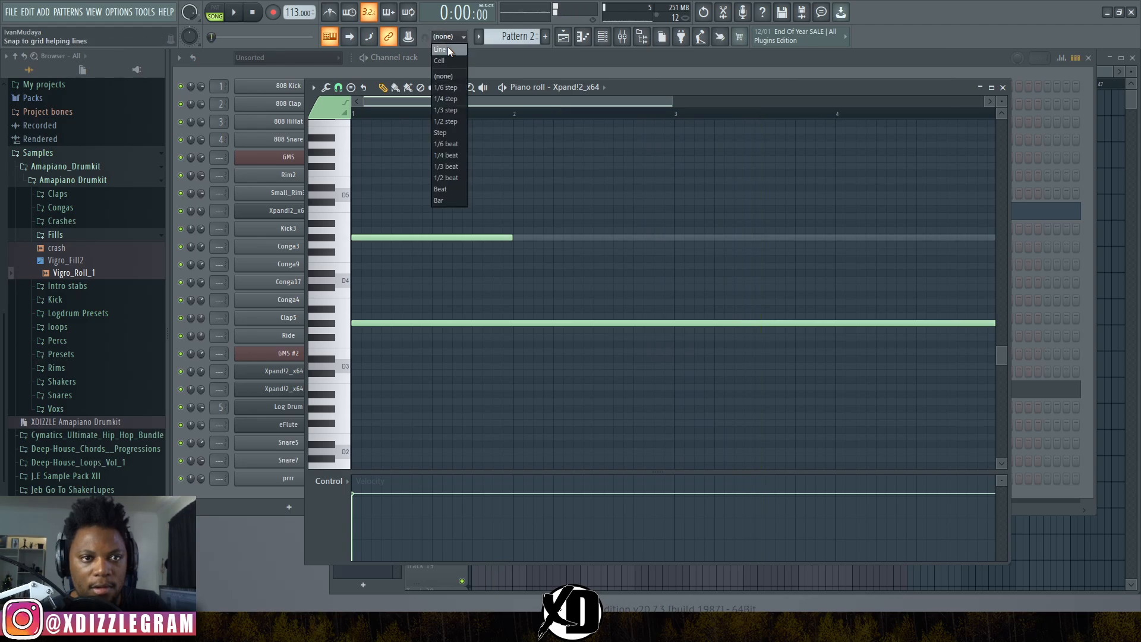
{"action": "left_click", "coordinate": [447, 61]}
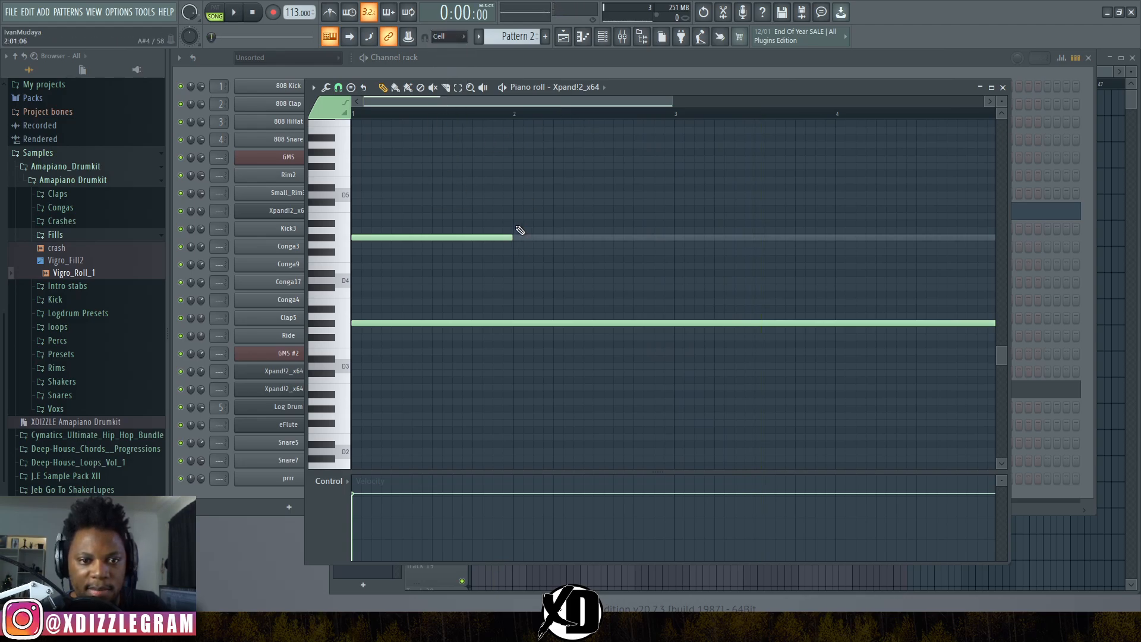
- Add one-bar notes to the Xpand!2_x64 part: A#4 in bar 2, B4 in bar 3 and A#4 in bar 4
{"action": "scroll", "coordinate": [502, 122], "scroll_direction": "down", "scroll_amount": 2}
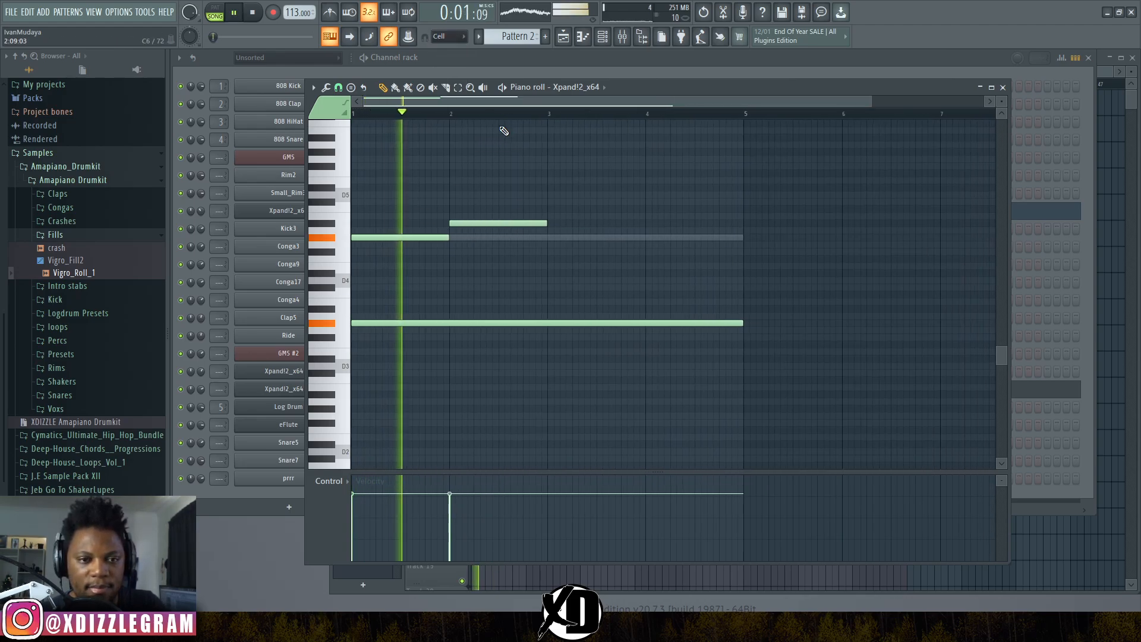
{"action": "left_click", "coordinate": [555, 217]}
{"action": "left_click_drag", "start_coordinate": [557, 216], "coordinate": [554, 216]}
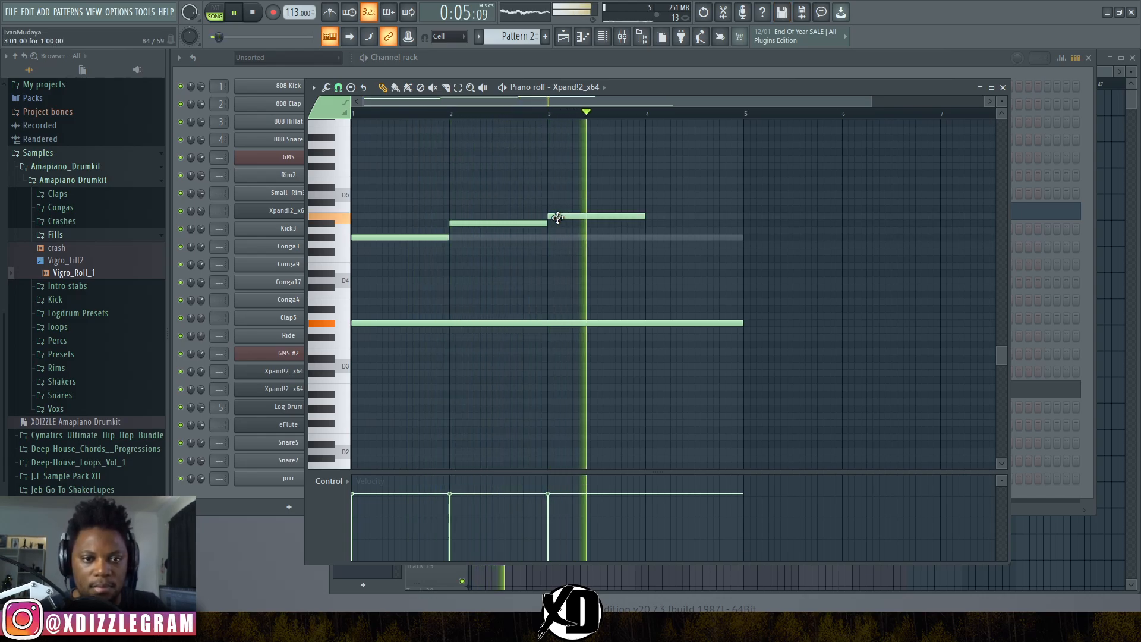
{"action": "left_click", "coordinate": [656, 230]}
{"action": "left_click_drag", "start_coordinate": [657, 226], "coordinate": [655, 220]}
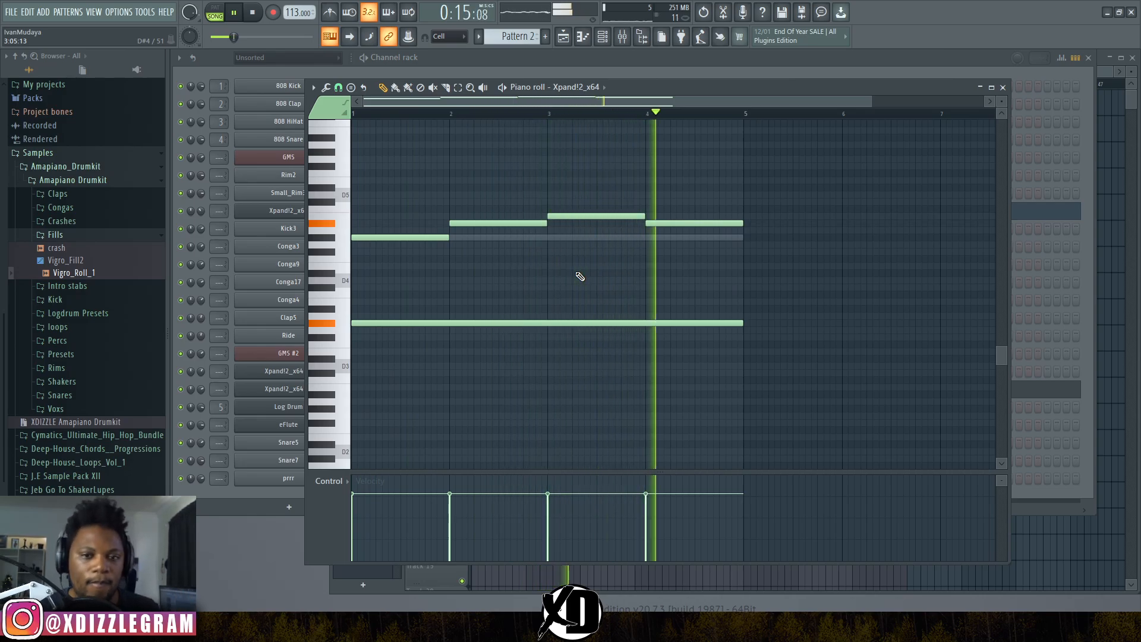
- In Pattern 2's Xpand!2_x64 #3 part, duplicate the G#4 note down to G#3 and recreate the G#4, A#4, B4, A#4 melody above it
{"action": "left_click", "coordinate": [530, 70]}
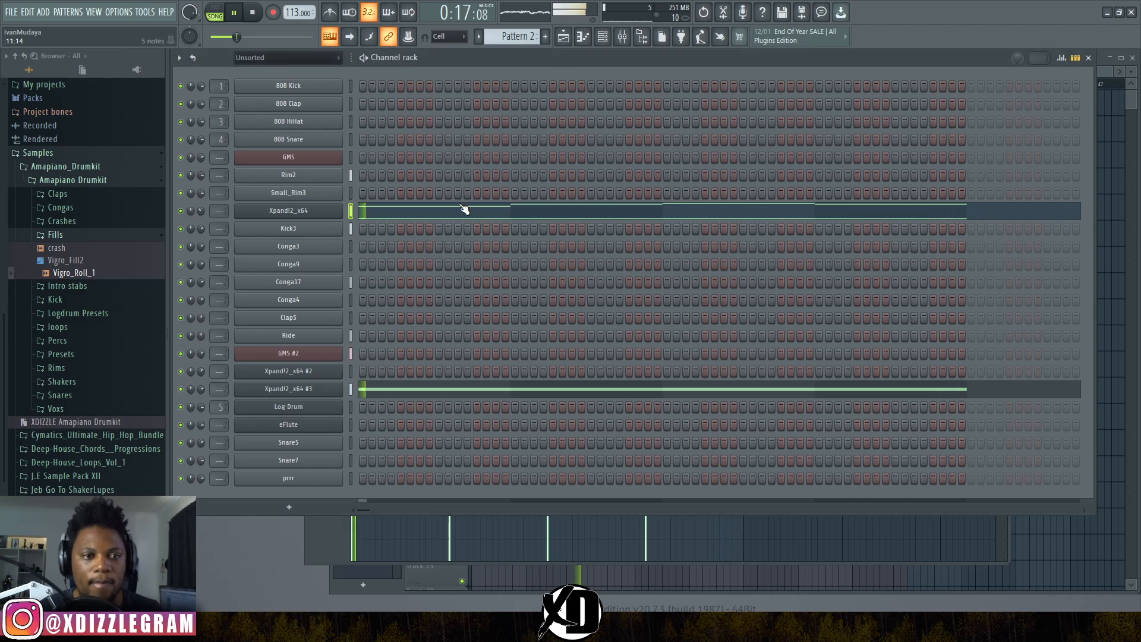
{"action": "left_click", "coordinate": [425, 395]}
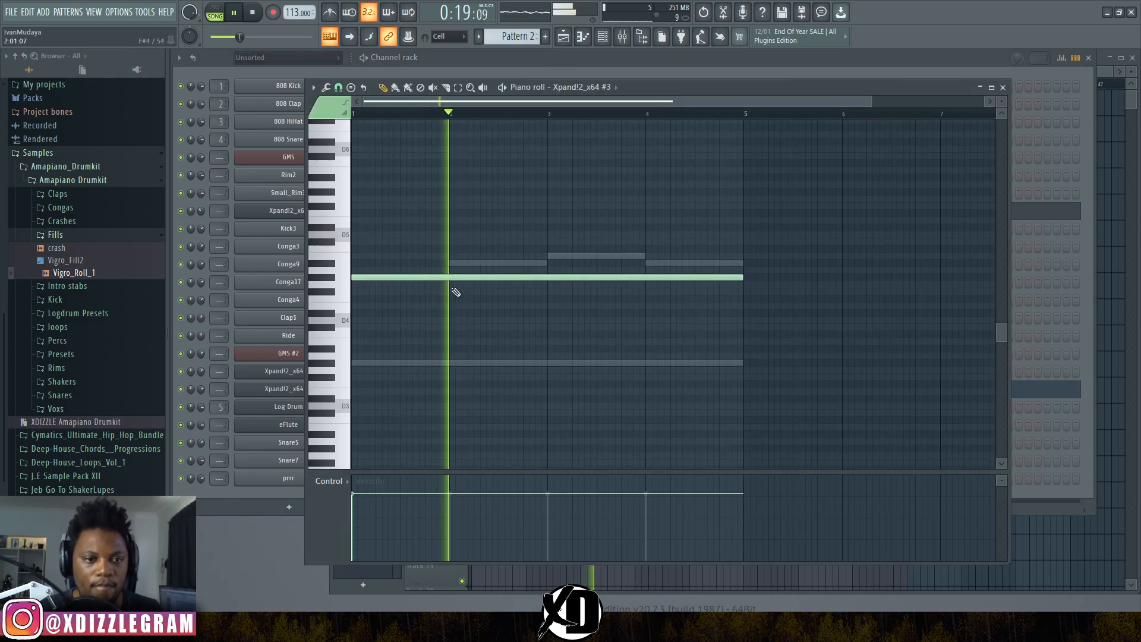
{"action": "left_click_drag", "start_coordinate": [472, 281], "coordinate": [461, 367]}
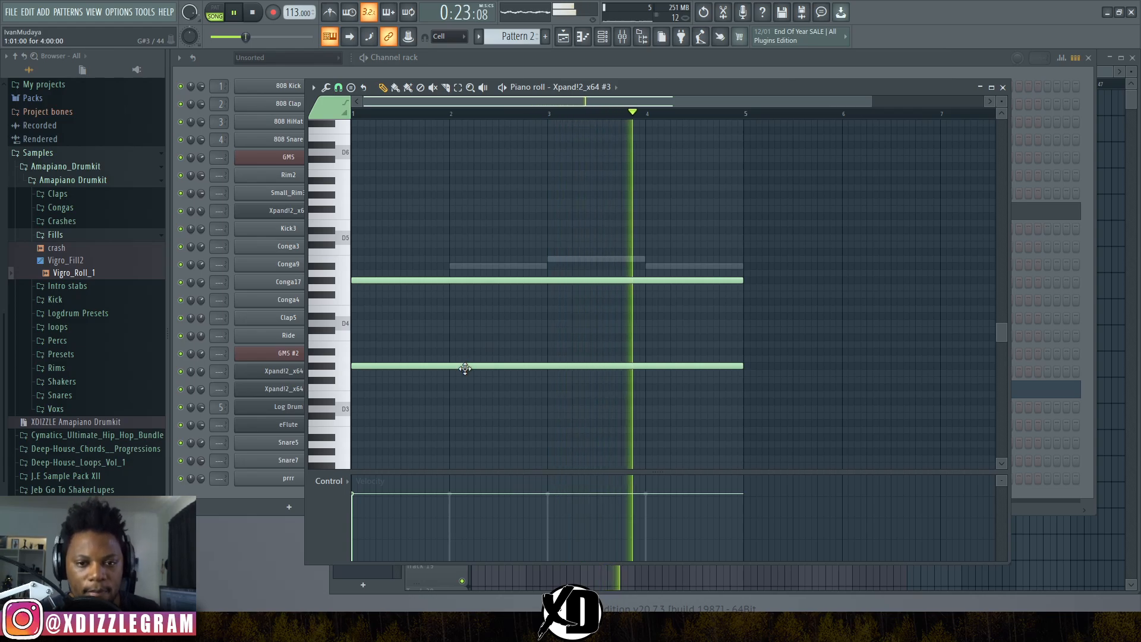
{"action": "key", "text": "space"}
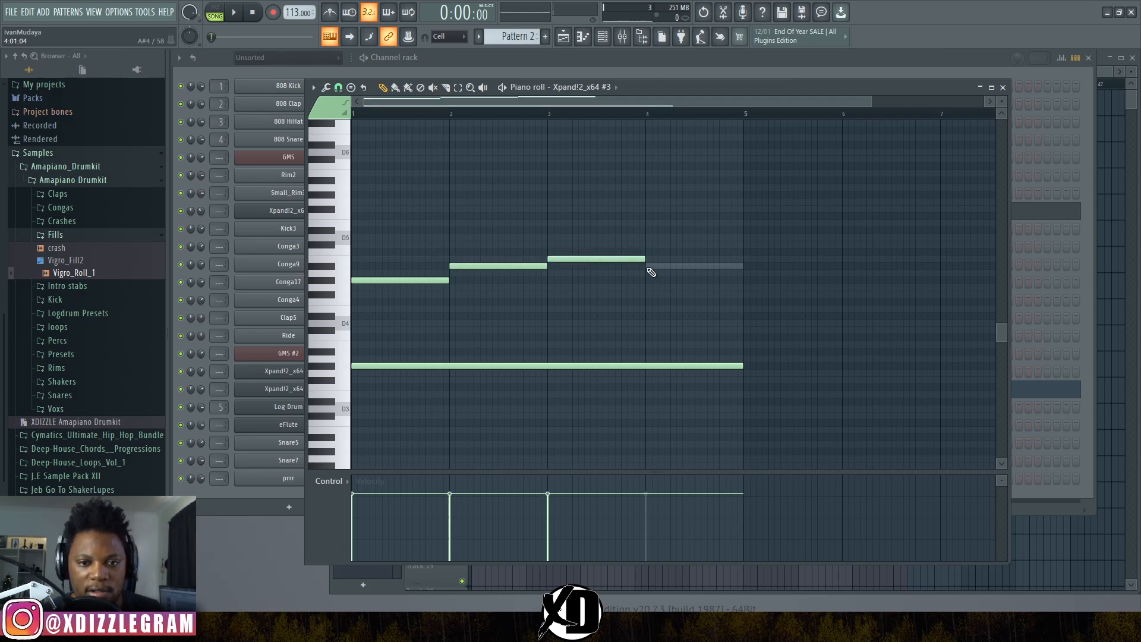
- Set the Xpand!2_x64 channel volume to about 48% during playback and return to the playlist to listen to the arrangement
{"action": "left_click", "coordinate": [470, 71]}
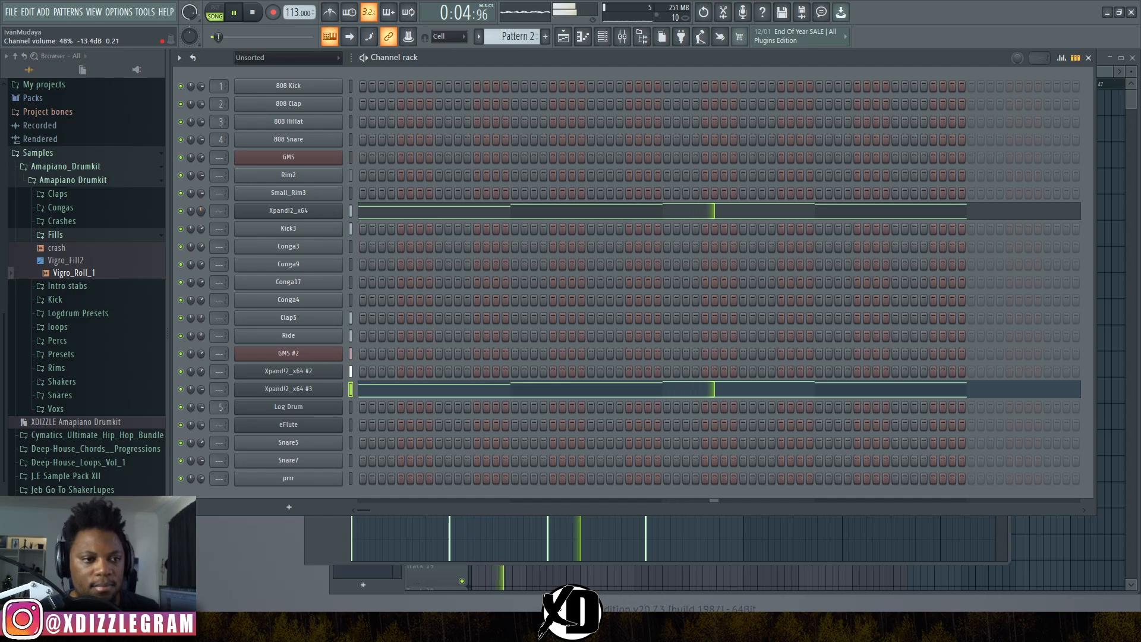
{"action": "left_click", "coordinate": [1099, 79]}
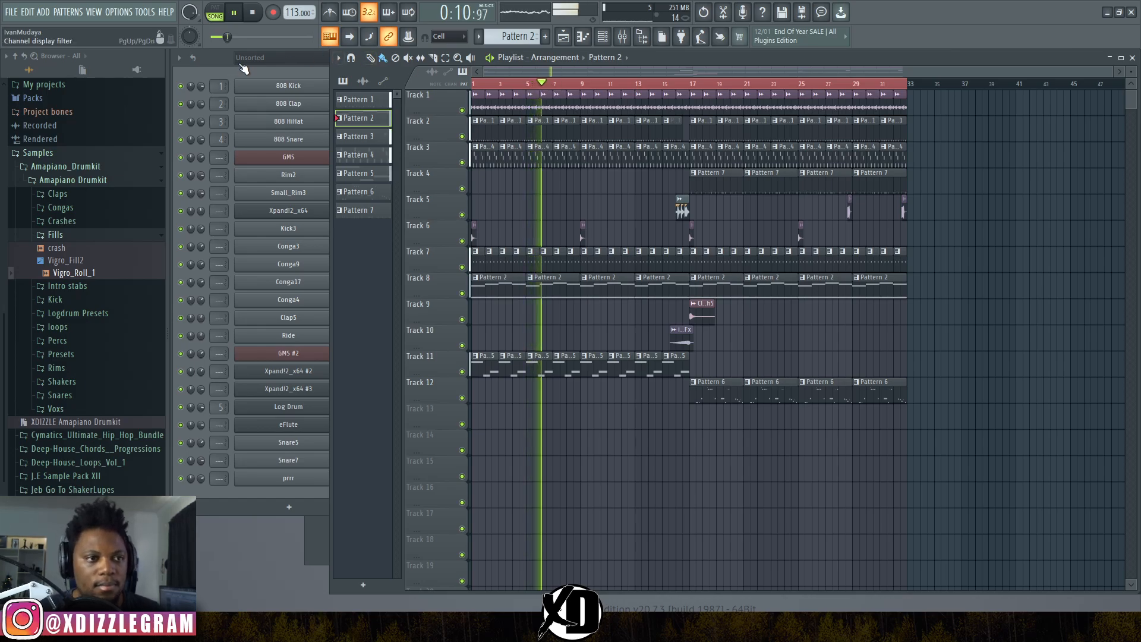
{"action": "key", "text": "F6"}
{"action": "left_click", "coordinate": [1103, 73]}
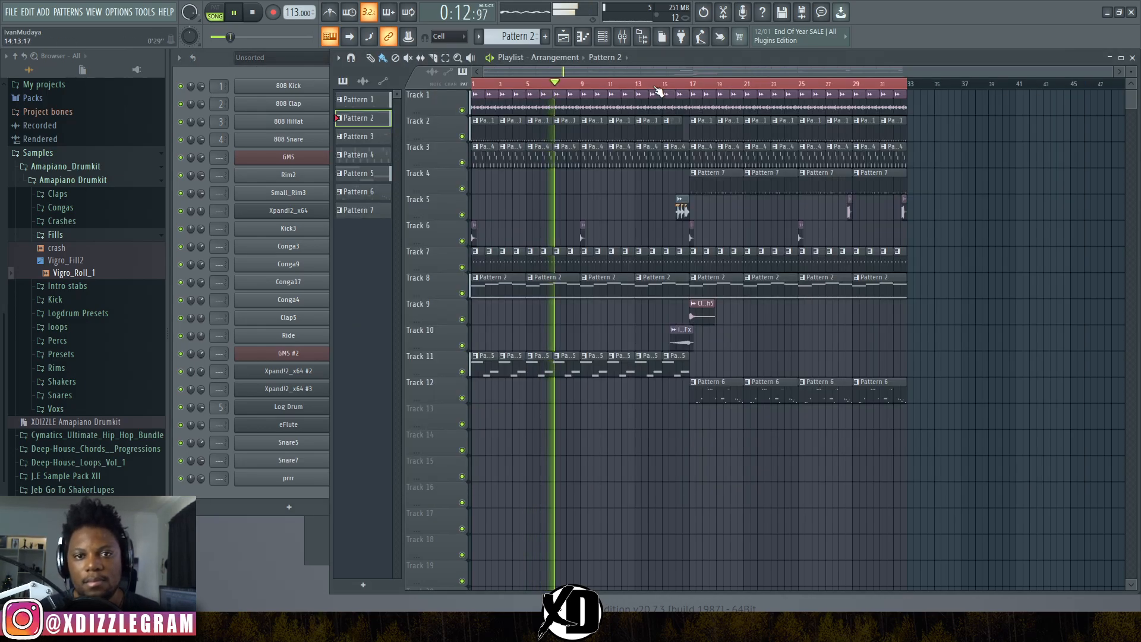
{"action": "scroll", "coordinate": [630, 88], "scroll_direction": "up", "scroll_amount": 2}
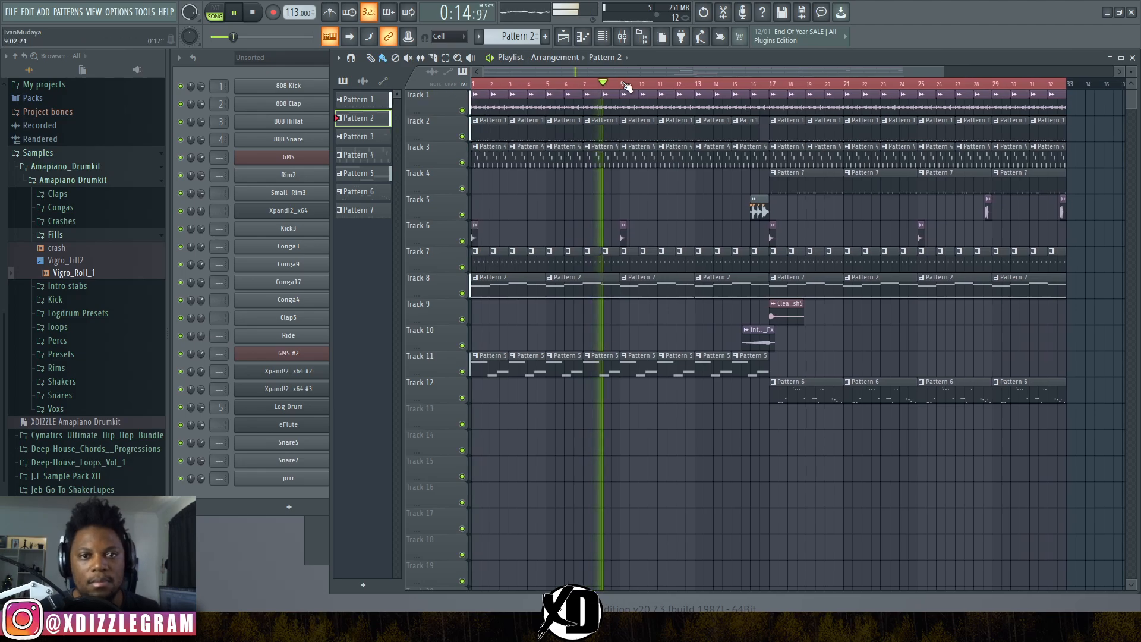
{"action": "scroll", "coordinate": [626, 88], "scroll_direction": "down", "scroll_amount": 1}
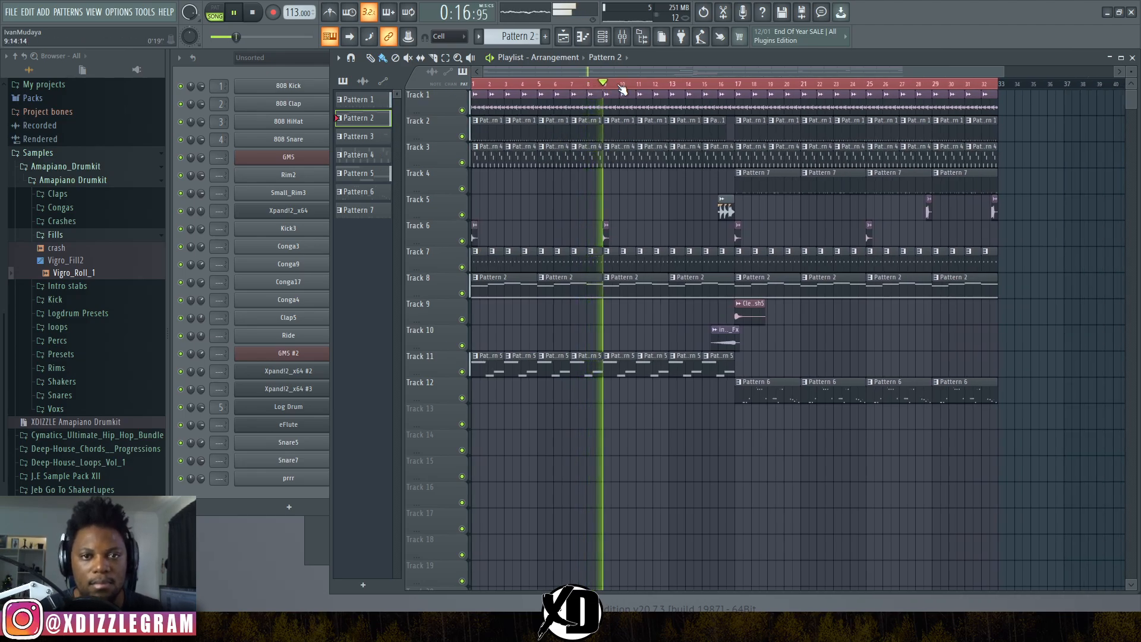
{"action": "scroll", "coordinate": [623, 89], "scroll_direction": "up", "scroll_amount": 2}
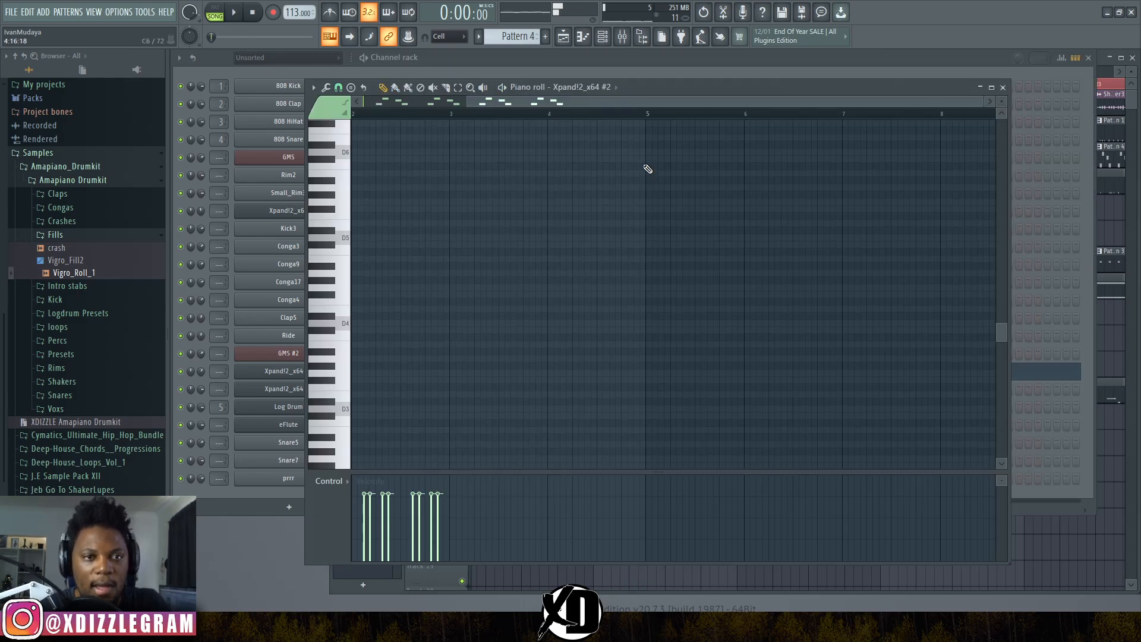
- Add a new Xpand!2 instrument channel and load its +15 Calculatorz preset
{"action": "left_click", "coordinate": [440, 59]}
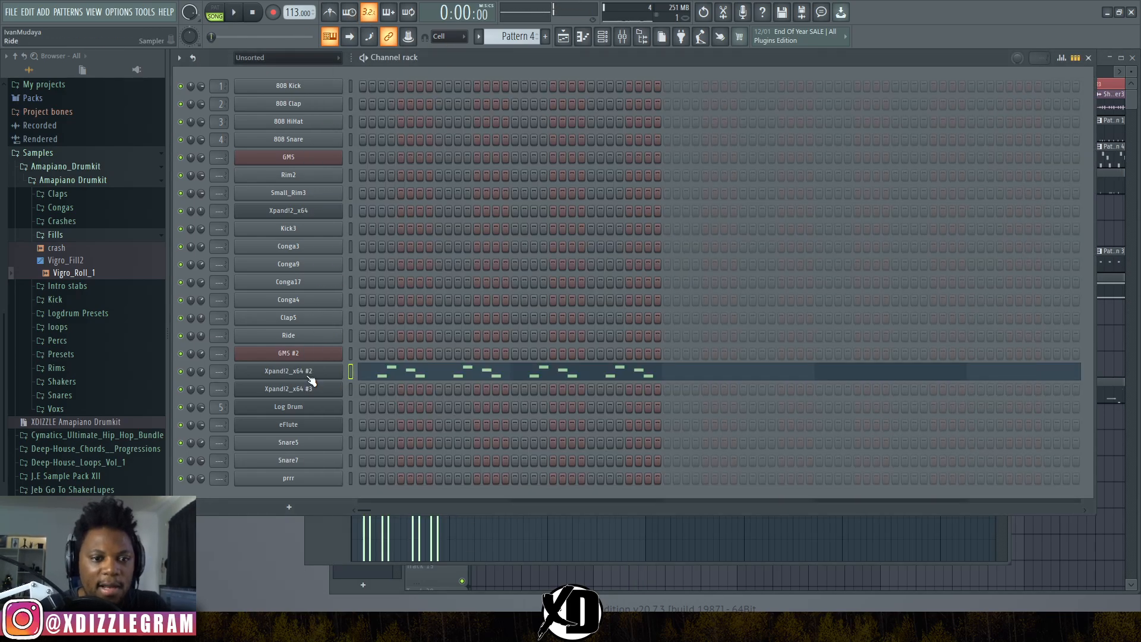
{"action": "left_click", "coordinate": [296, 509]}
{"action": "left_click", "coordinate": [300, 145]}
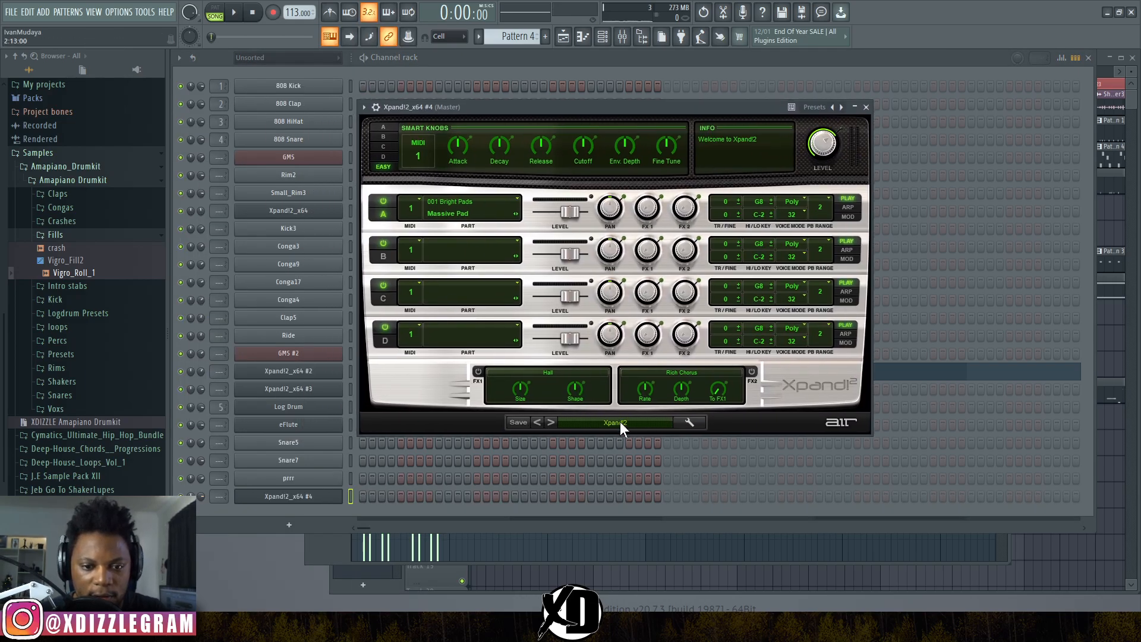
{"action": "left_click", "coordinate": [597, 421]}
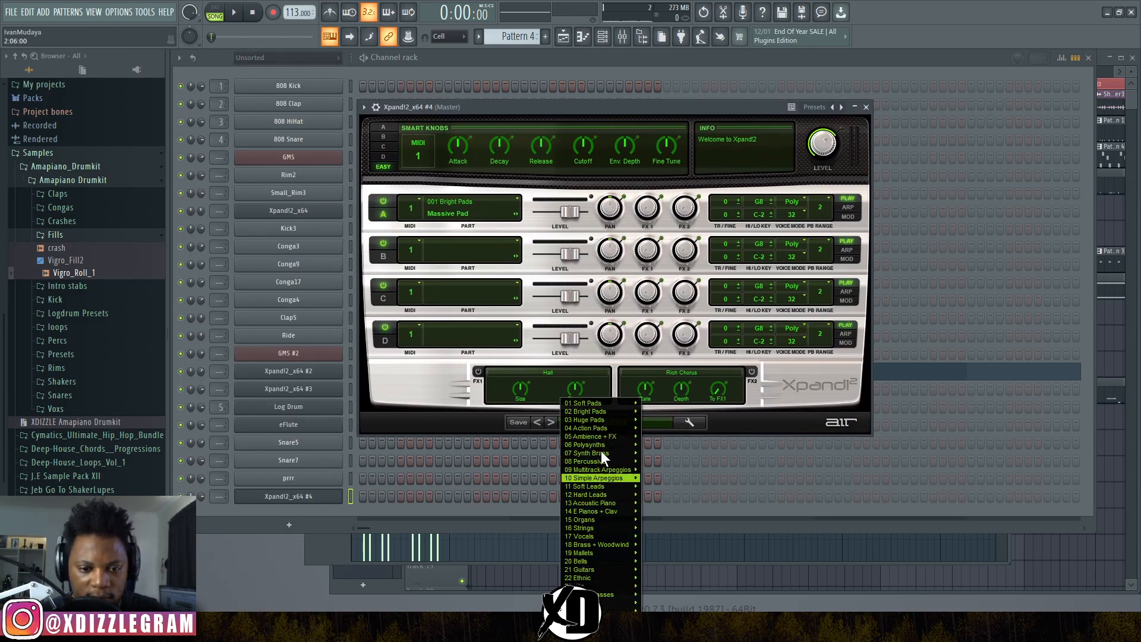
{"action": "mouse_move", "coordinate": [599, 579]}
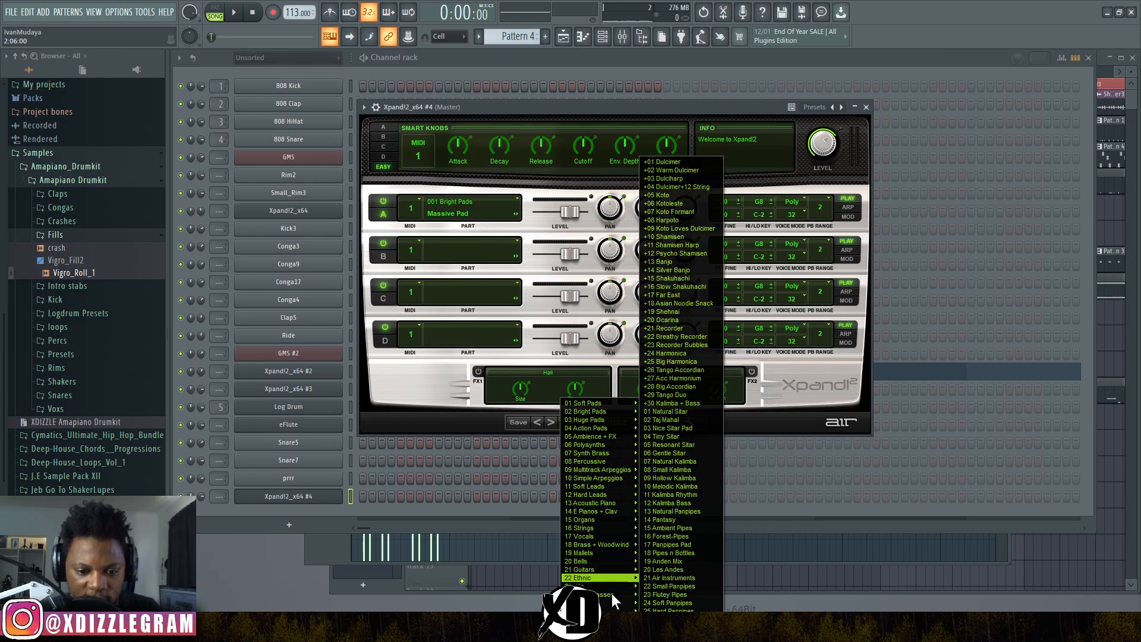
{"action": "mouse_move", "coordinate": [595, 486]}
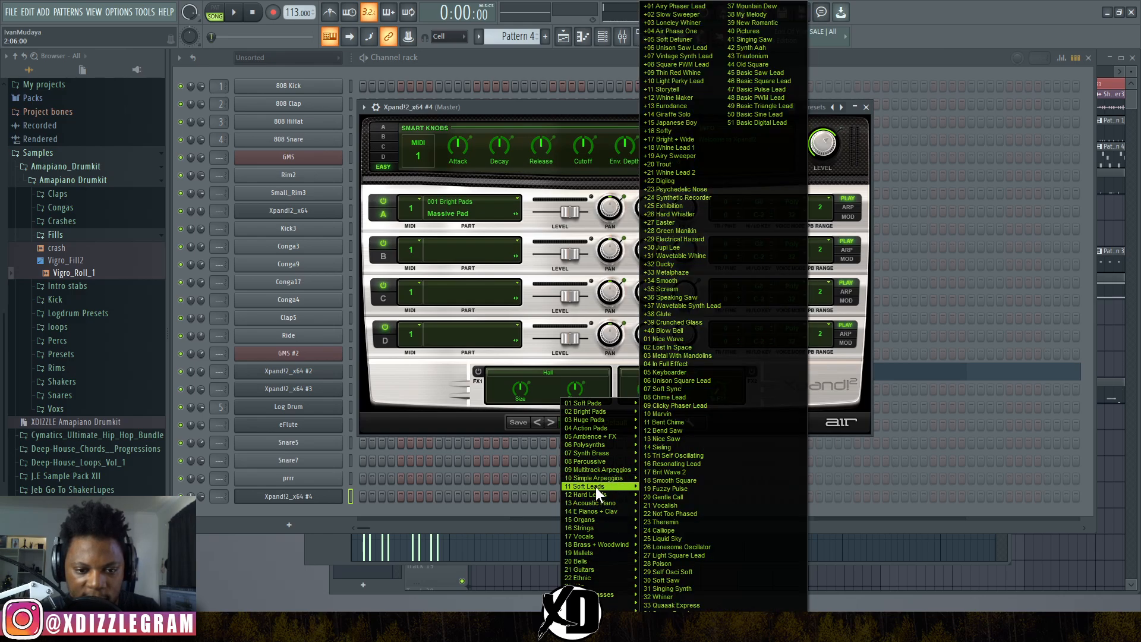
{"action": "left_click", "coordinate": [677, 177]}
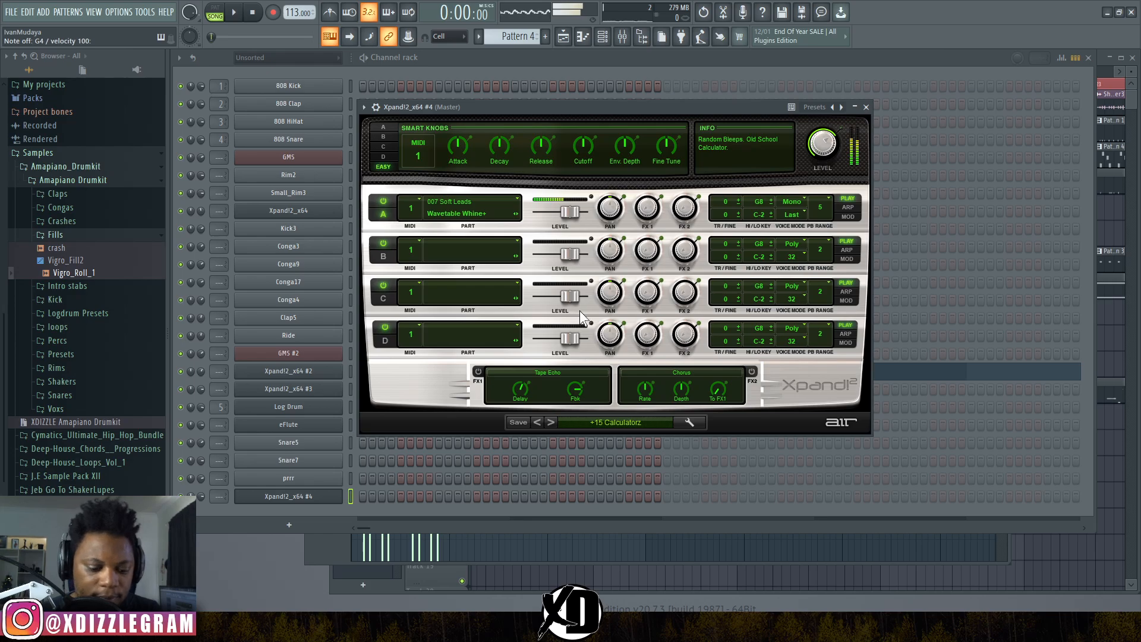
- Replace the new Xpand!2 channel's preset with +14 FM Mallet Bottles from the Mallets category and play the arrangement
{"action": "left_click", "coordinate": [552, 422]}
{"action": "left_click", "coordinate": [551, 422]}
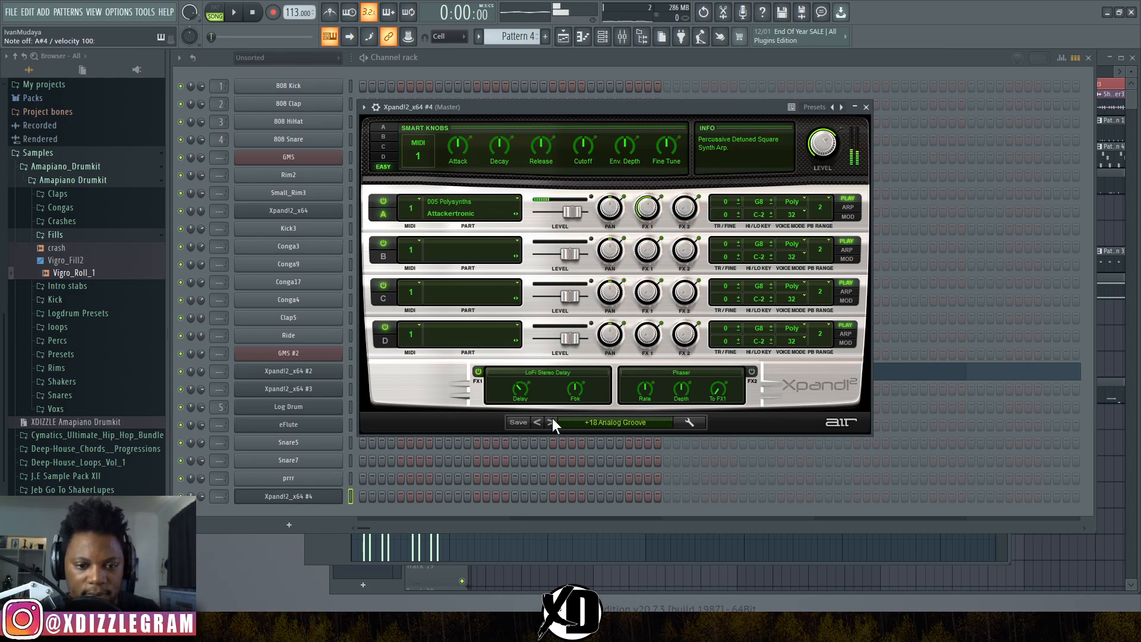
{"action": "left_click", "coordinate": [551, 421]}
{"action": "left_click", "coordinate": [605, 423]}
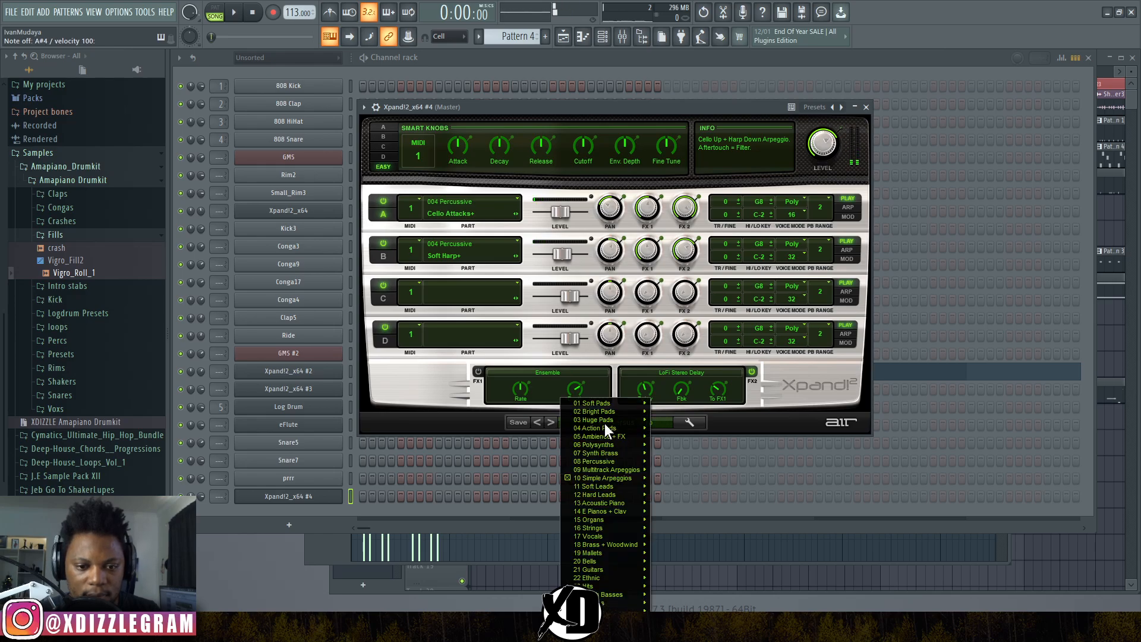
{"action": "mouse_move", "coordinate": [615, 462]}
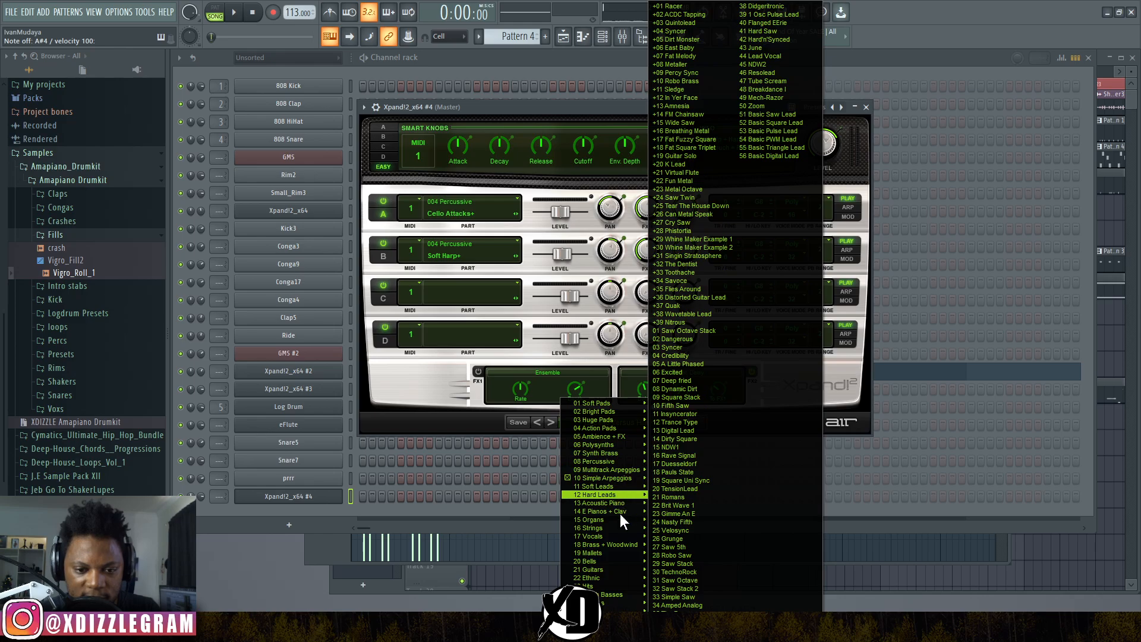
{"action": "mouse_move", "coordinate": [615, 529]}
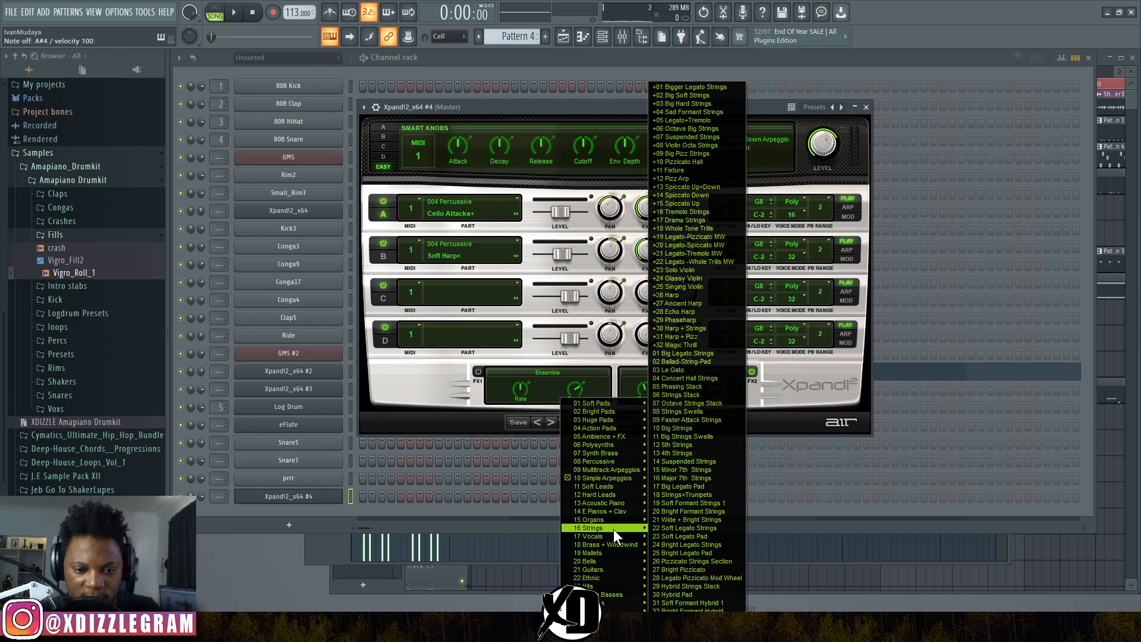
{"action": "mouse_move", "coordinate": [612, 551]}
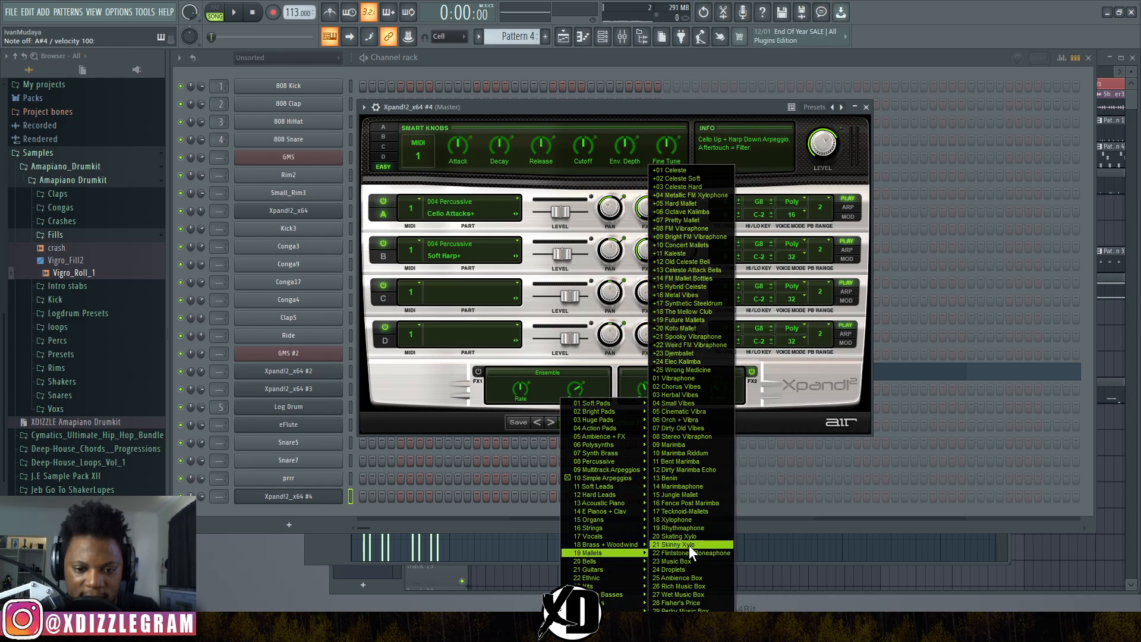
{"action": "left_click", "coordinate": [683, 278]}
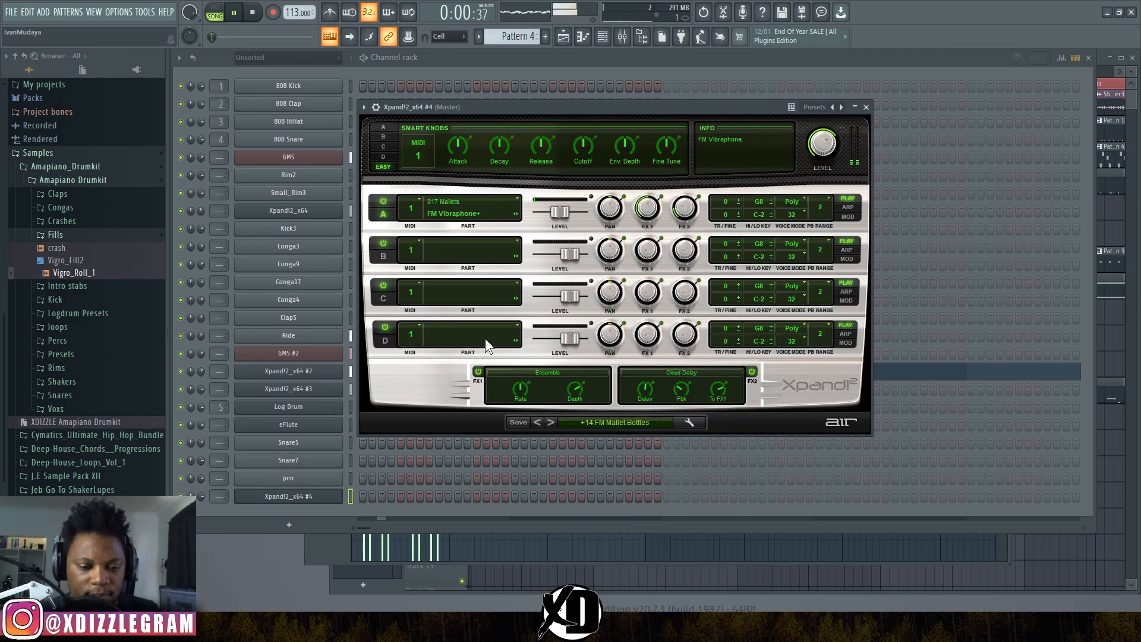
{"action": "left_click", "coordinate": [543, 70]}
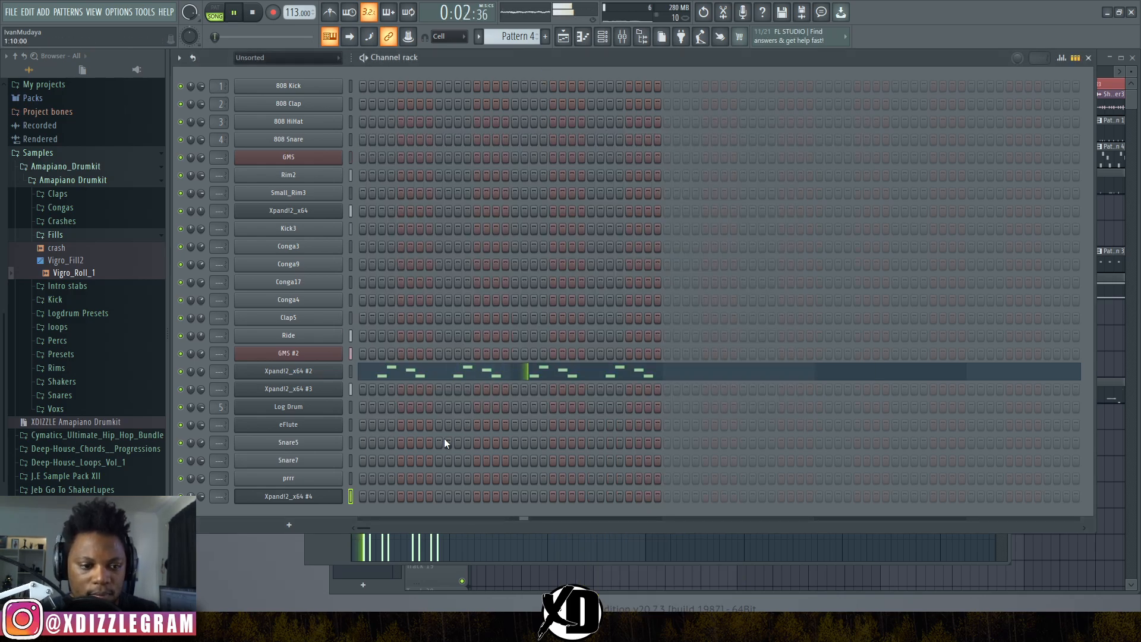
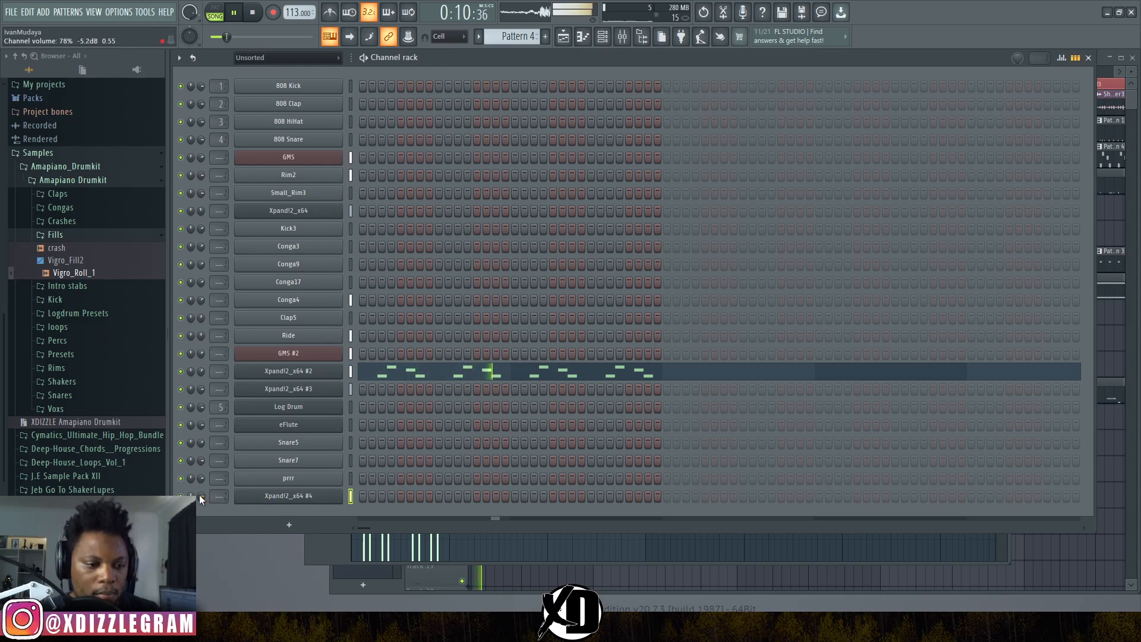
- With note snap set to Main, add a two-step F#4 note at step 5 of bar 1 in the Xpand!2_x64 #4 part
{"action": "right_click", "coordinate": [324, 496]}
{"action": "left_click", "coordinate": [363, 450]}
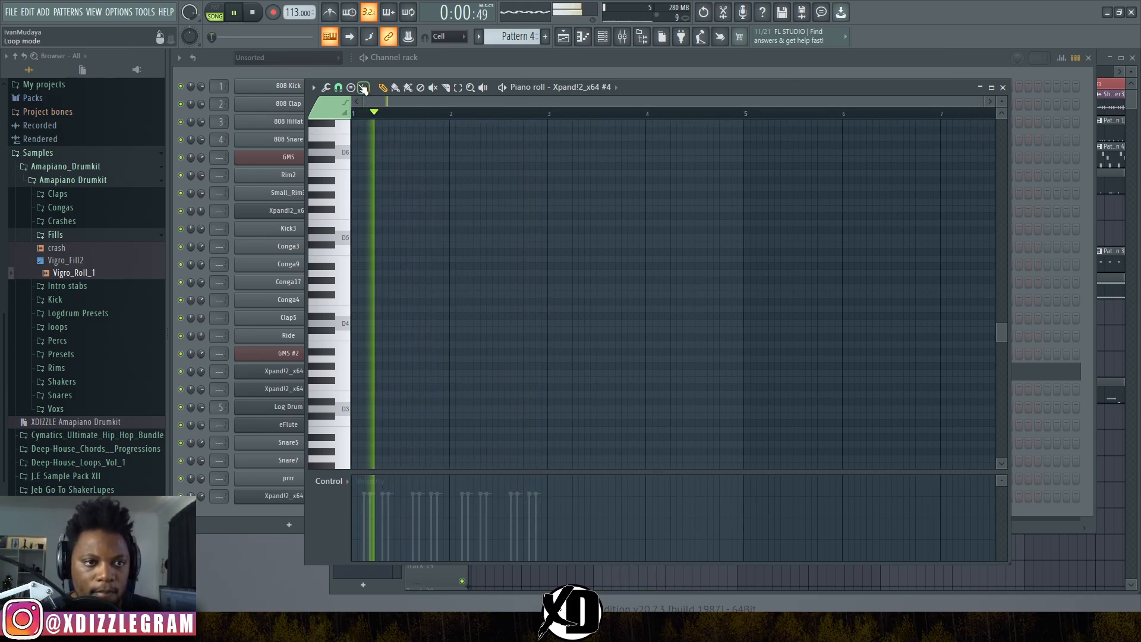
{"action": "key", "text": "space"}
{"action": "left_click", "coordinate": [337, 88]}
{"action": "left_click", "coordinate": [347, 102]}
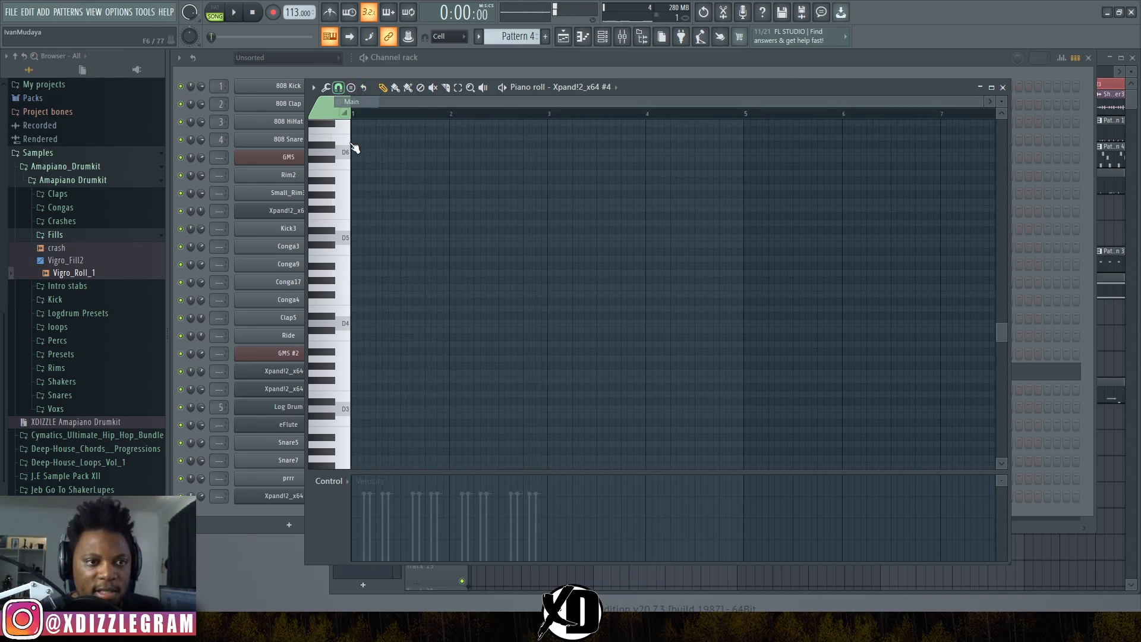
{"action": "left_click", "coordinate": [368, 295]}
{"action": "key", "text": "space"}
{"action": "scroll", "coordinate": [369, 114], "scroll_direction": "up", "scroll_amount": 2}
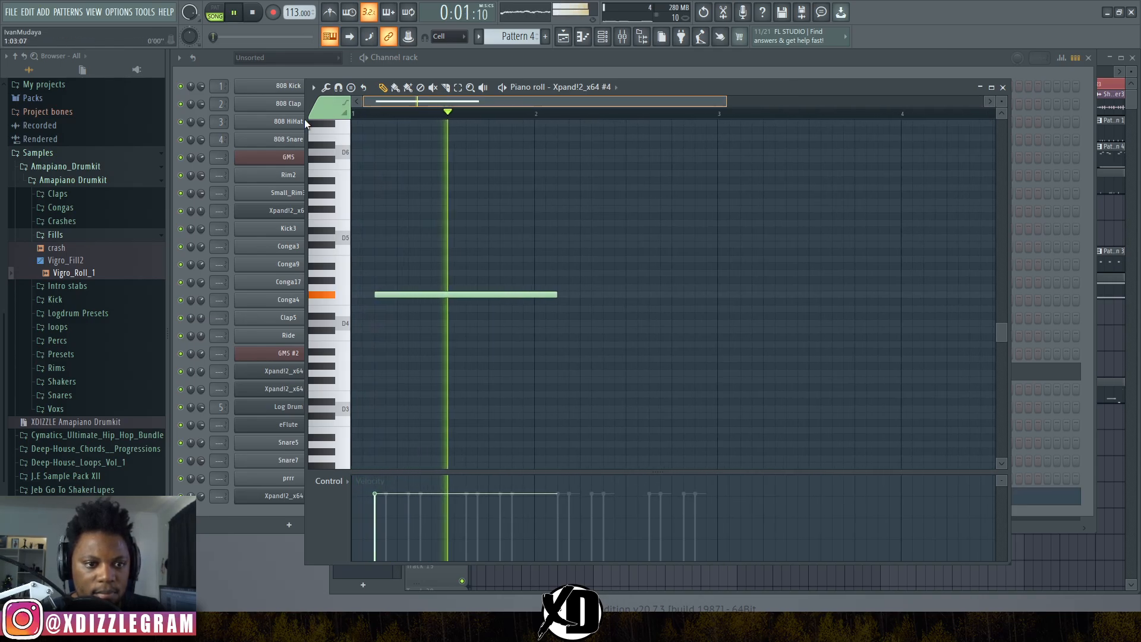
{"action": "left_click_drag", "start_coordinate": [388, 299], "coordinate": [411, 298]}
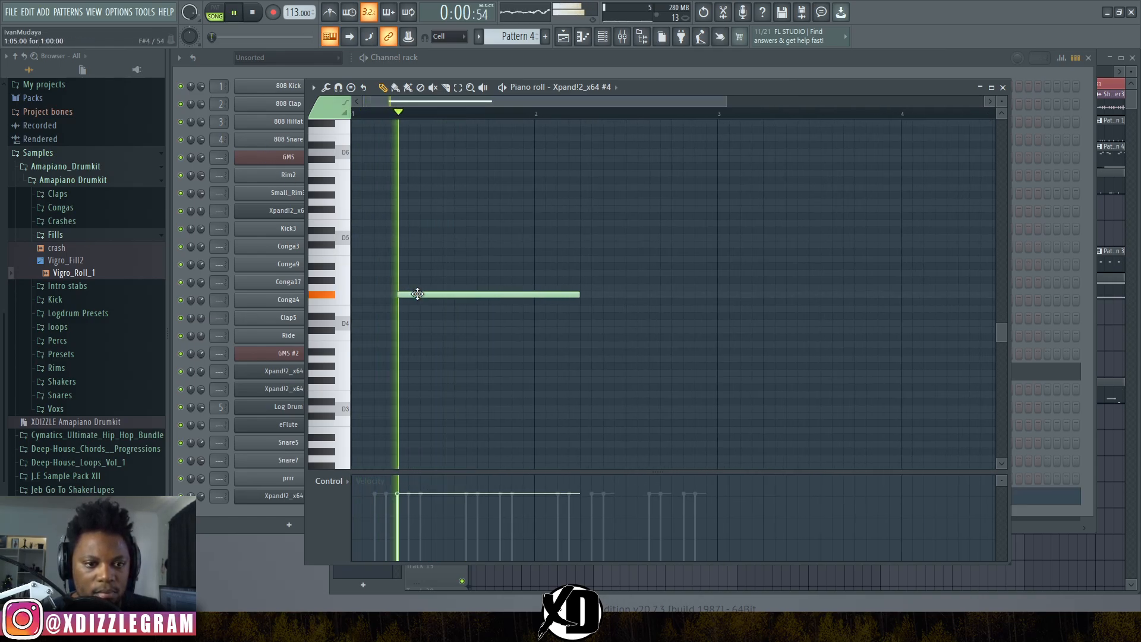
{"action": "key", "text": "space"}
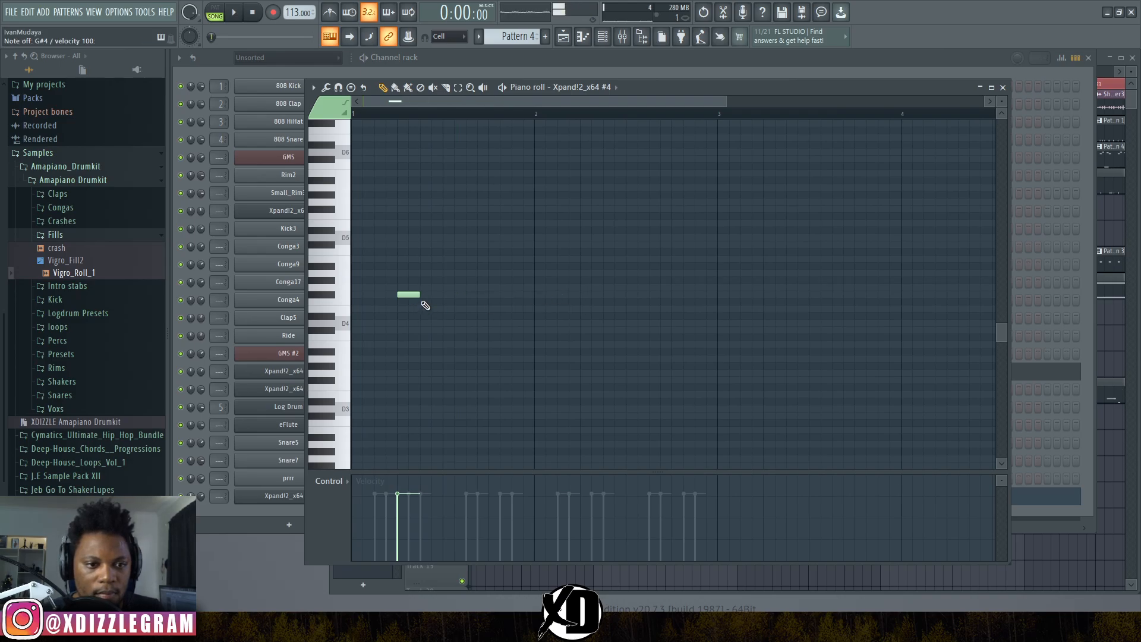
- Add a G4 note after the F#4, copy the pair to step 13, and place an A4 note at step 11
{"action": "key", "text": "space"}
{"action": "left_click", "coordinate": [423, 287]}
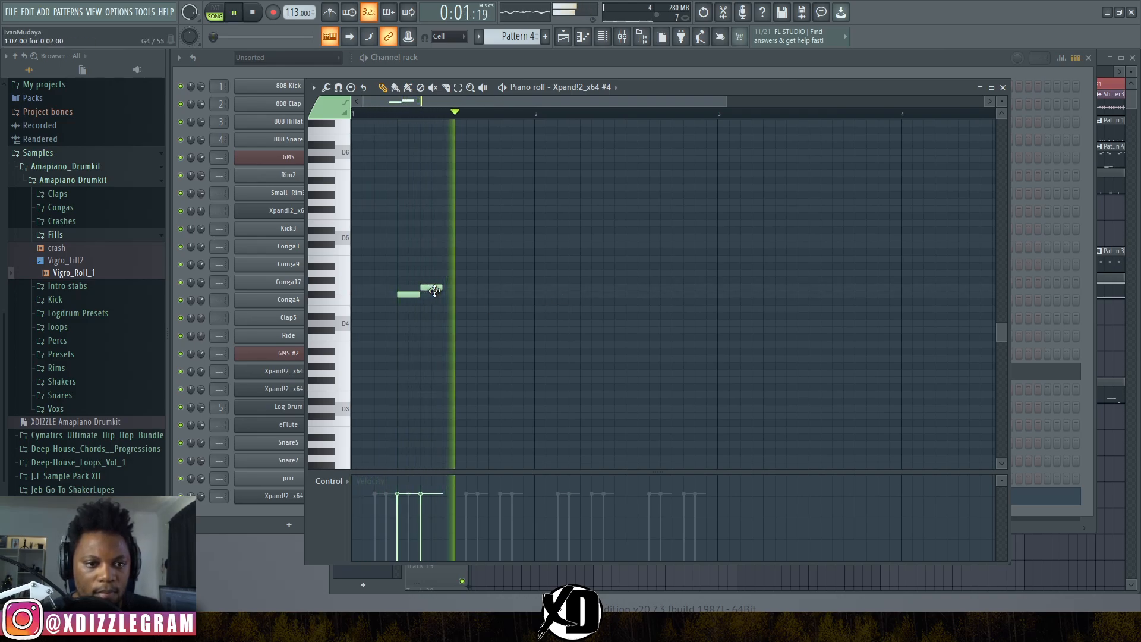
{"action": "key", "text": "space"}
{"action": "key", "text": "ctrl+a"}
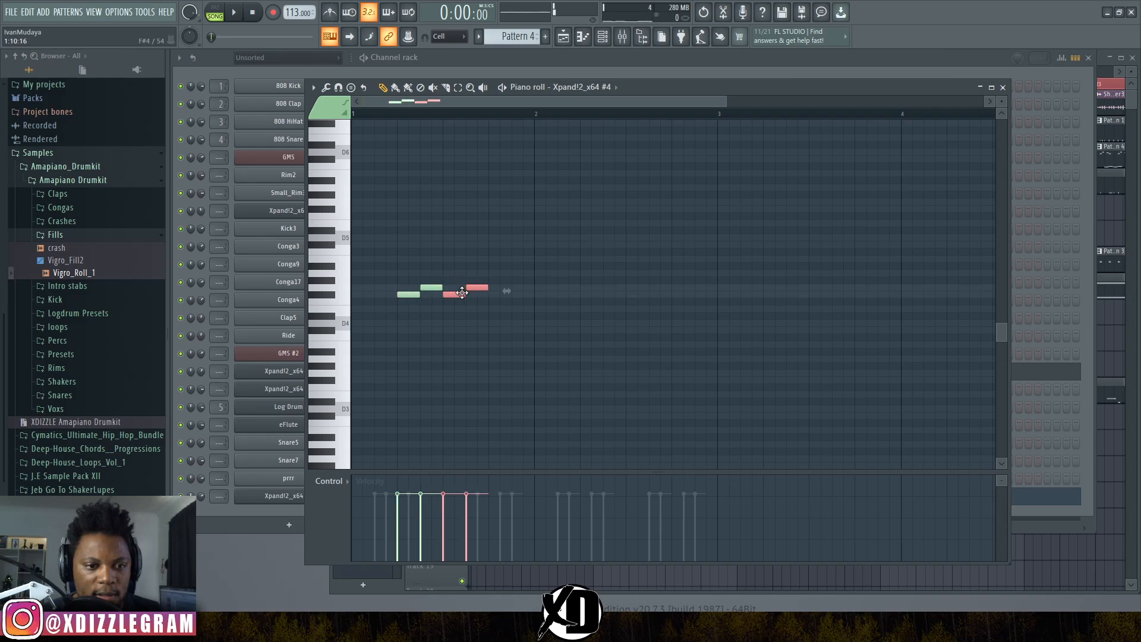
{"action": "key", "text": "space"}
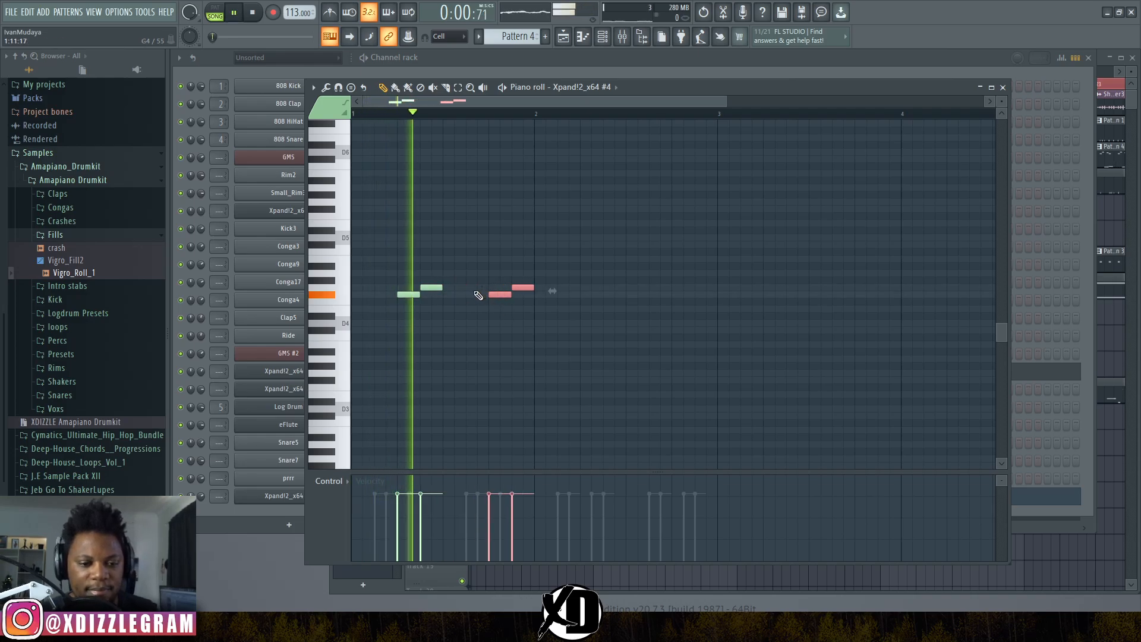
{"action": "left_click", "coordinate": [473, 273]}
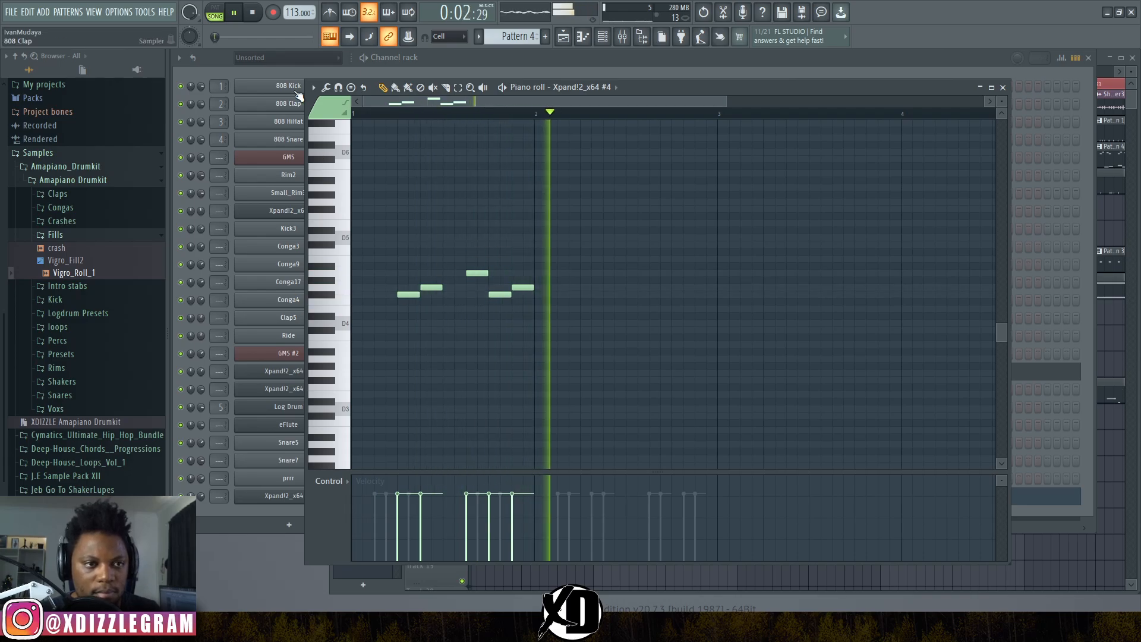
- Switch playback to the pattern and load the +15 Hybrid Celeste preset on Xpand!2_x64 #4
{"action": "key", "text": "l"}
{"action": "key", "text": "F7"}
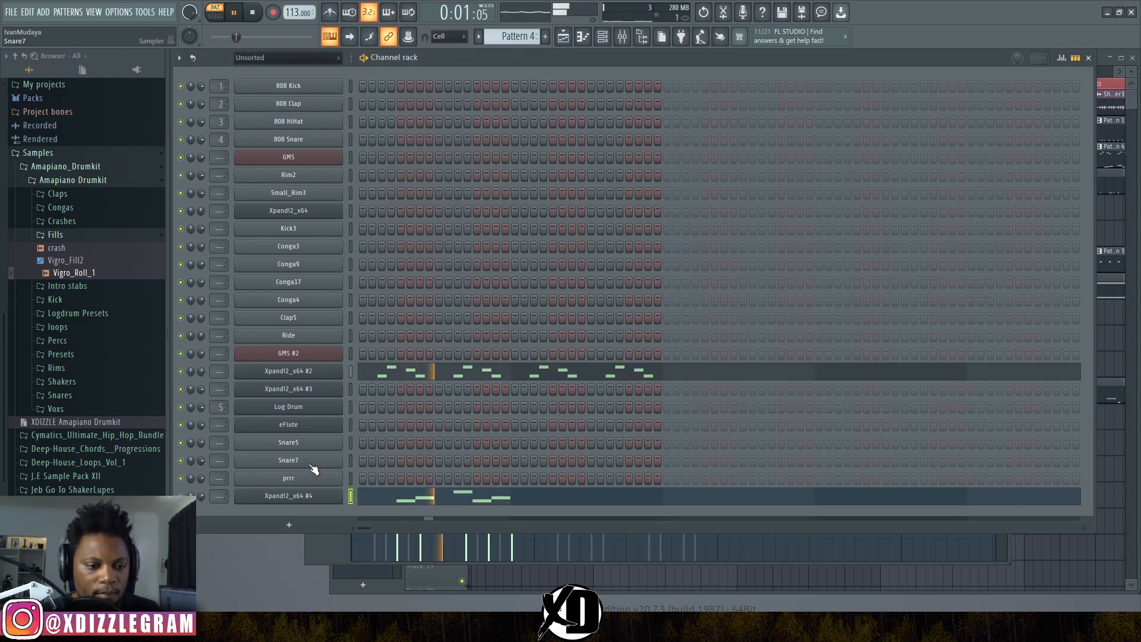
{"action": "left_click", "coordinate": [330, 497]}
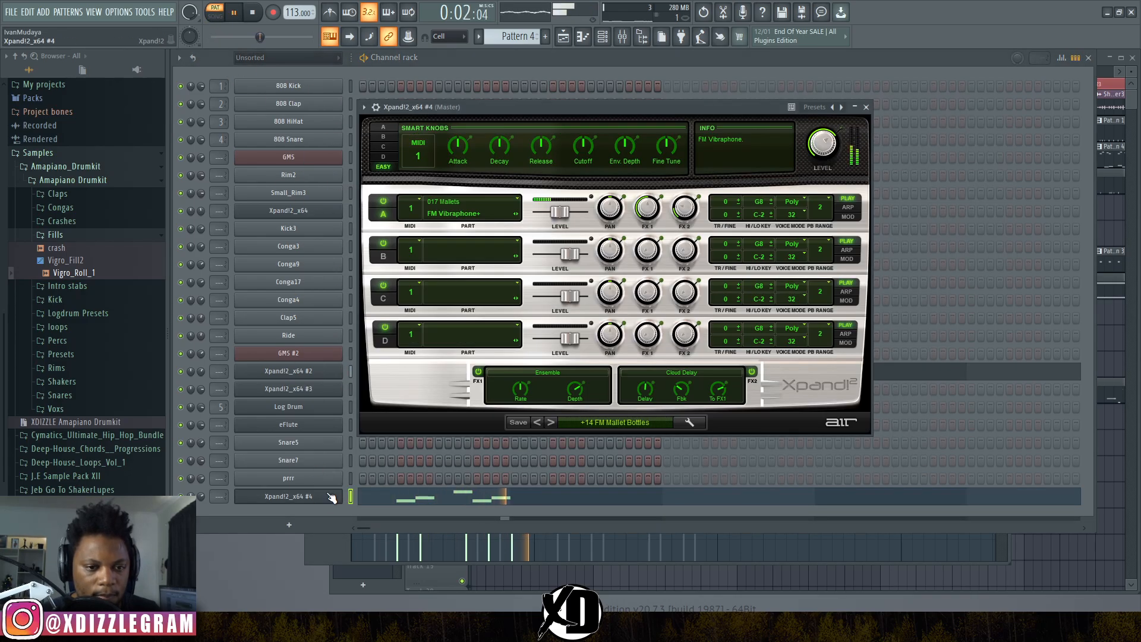
{"action": "left_click", "coordinate": [551, 423]}
{"action": "left_click_drag", "start_coordinate": [592, 109], "coordinate": [591, 110]}
{"action": "key", "text": "space"}
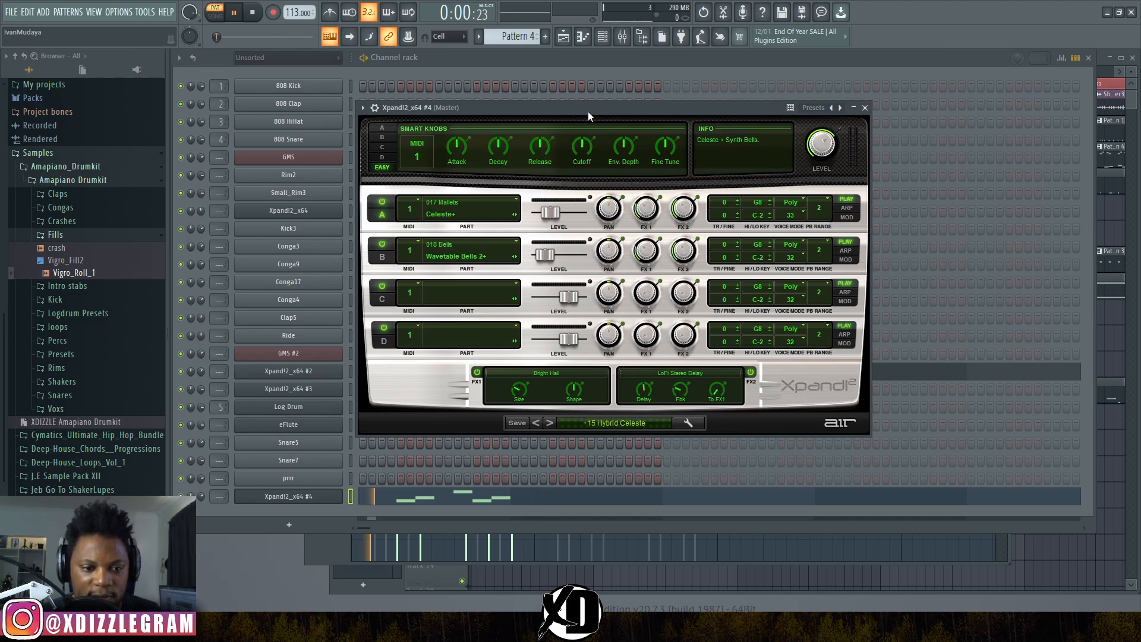
- Transpose all notes of the Xpand!2_x64 #4 phrase up one semitone while listening to the pattern
{"action": "left_click", "coordinate": [415, 501]}
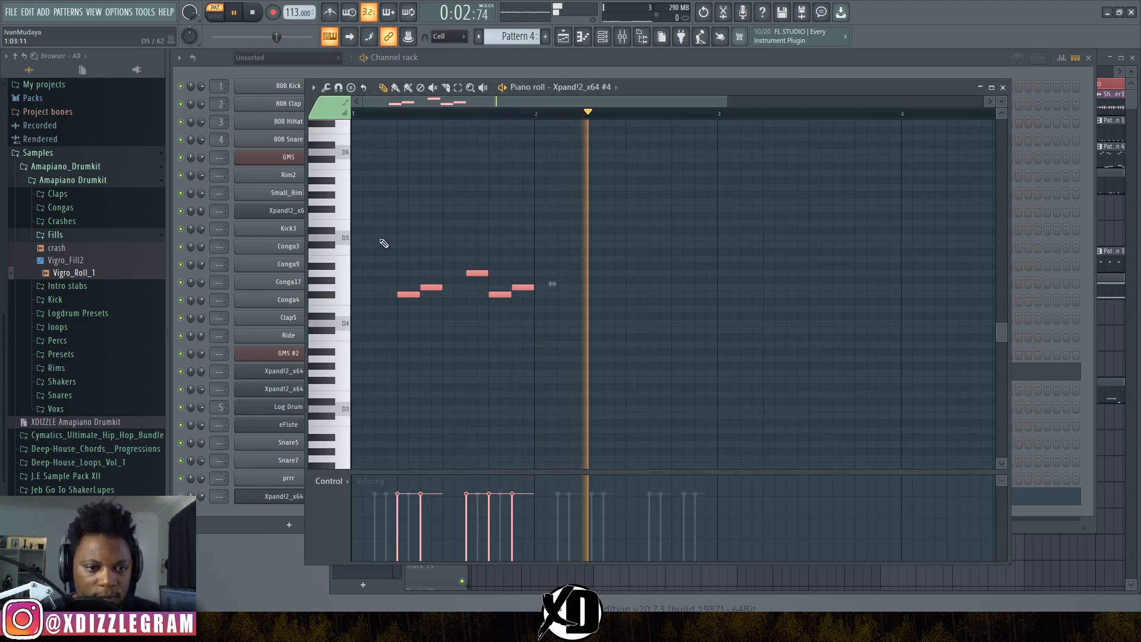
{"action": "key", "text": "space"}
{"action": "key", "text": "space"}
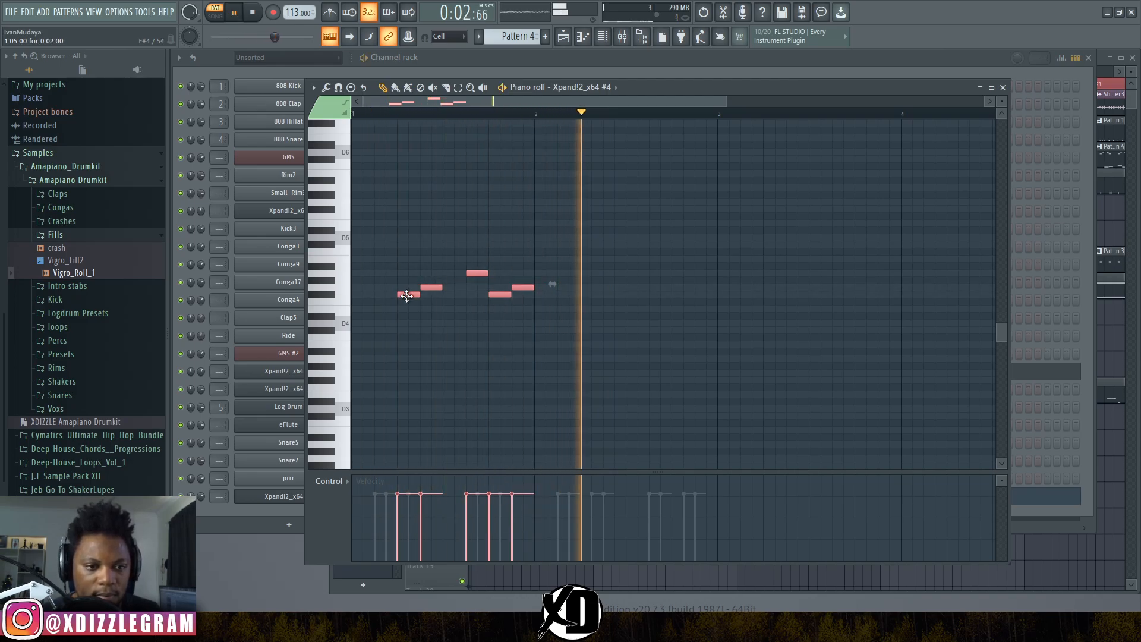
{"action": "key", "text": "space"}
{"action": "key", "text": "space"}
{"action": "key", "text": "ctrl+d"}
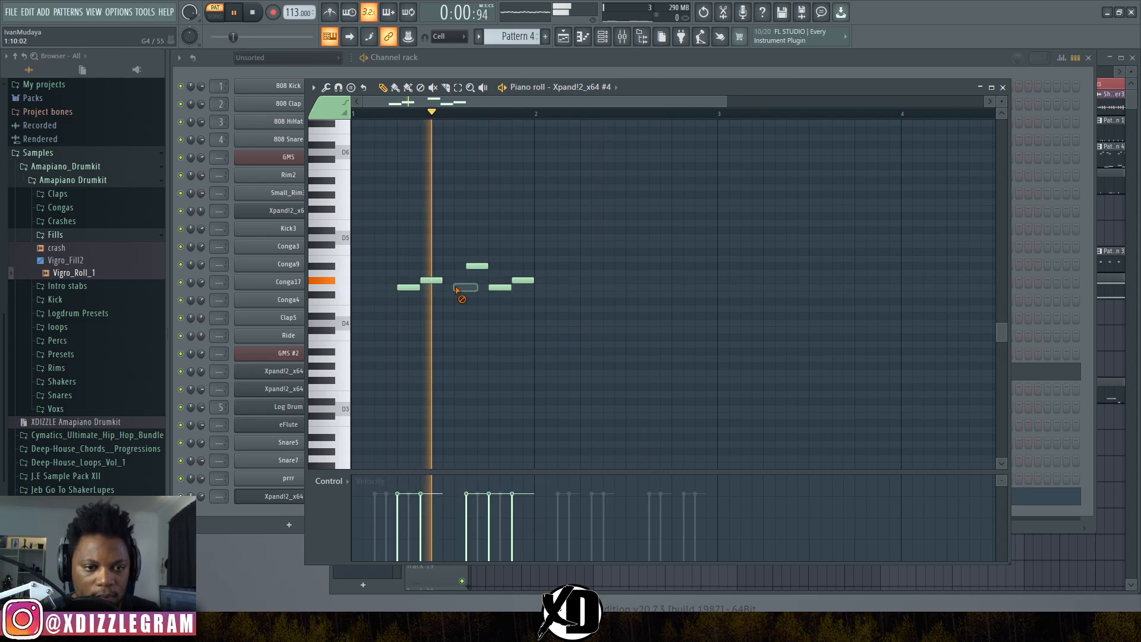
- Try the high note at step 11 one semitone higher and delete it from the phrase
{"action": "left_click_drag", "start_coordinate": [472, 267], "coordinate": [472, 261]}
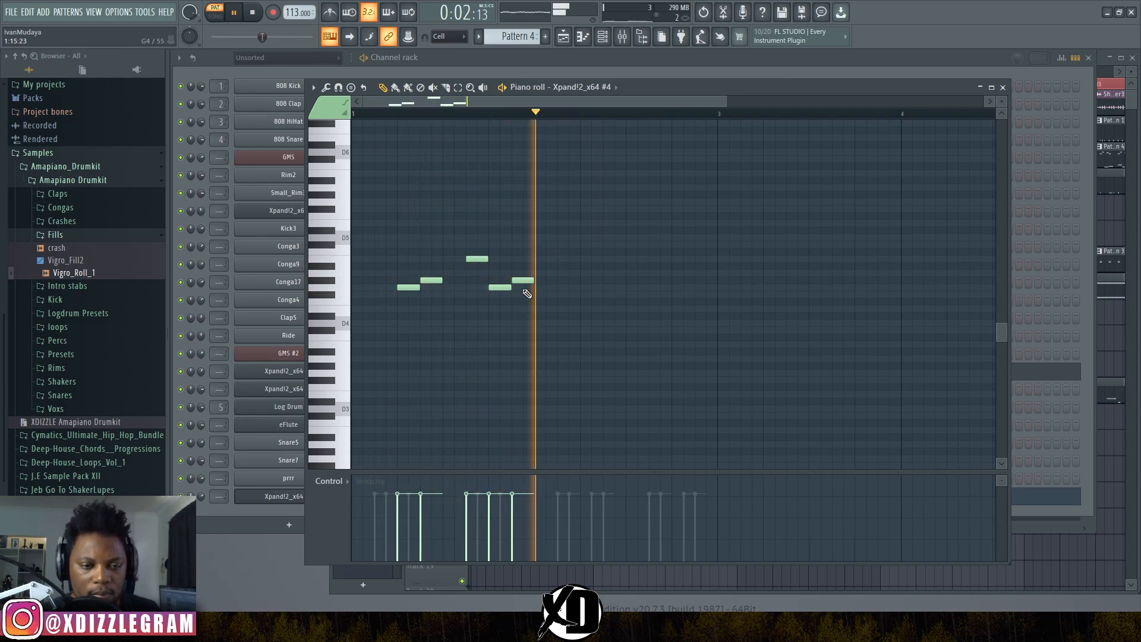
{"action": "right_click", "coordinate": [477, 258]}
{"action": "left_click", "coordinate": [412, 70]}
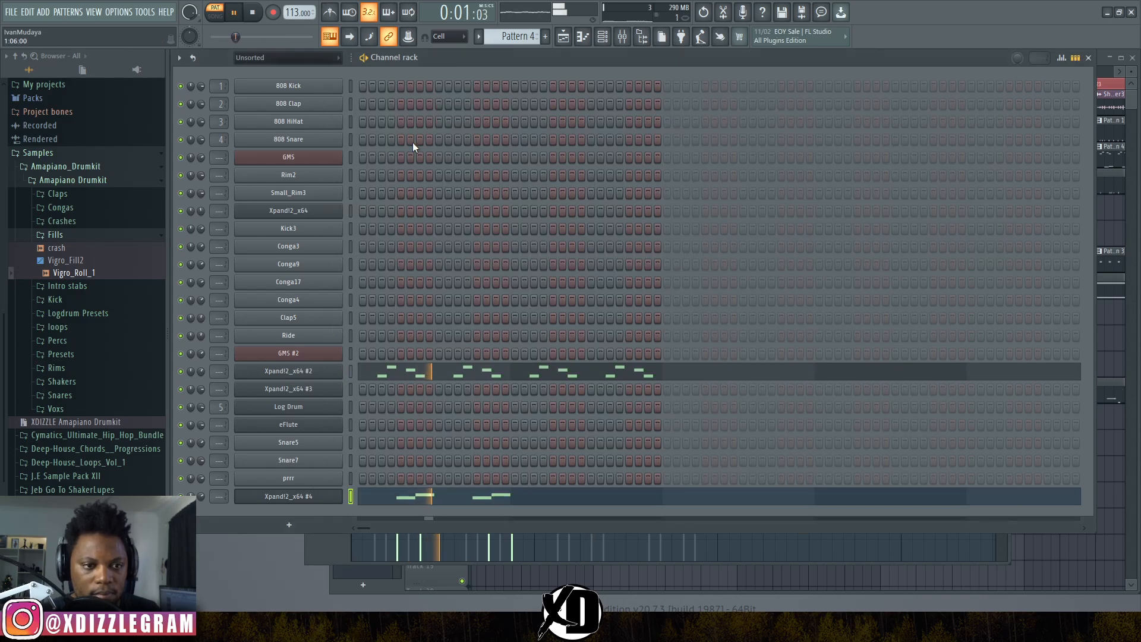
- Audition the following mallet presets on Xpand!2_x64 #4 up to +21 Spooky Vibraphone and set its FX2 delay to 1/32
{"action": "left_click", "coordinate": [319, 500]}
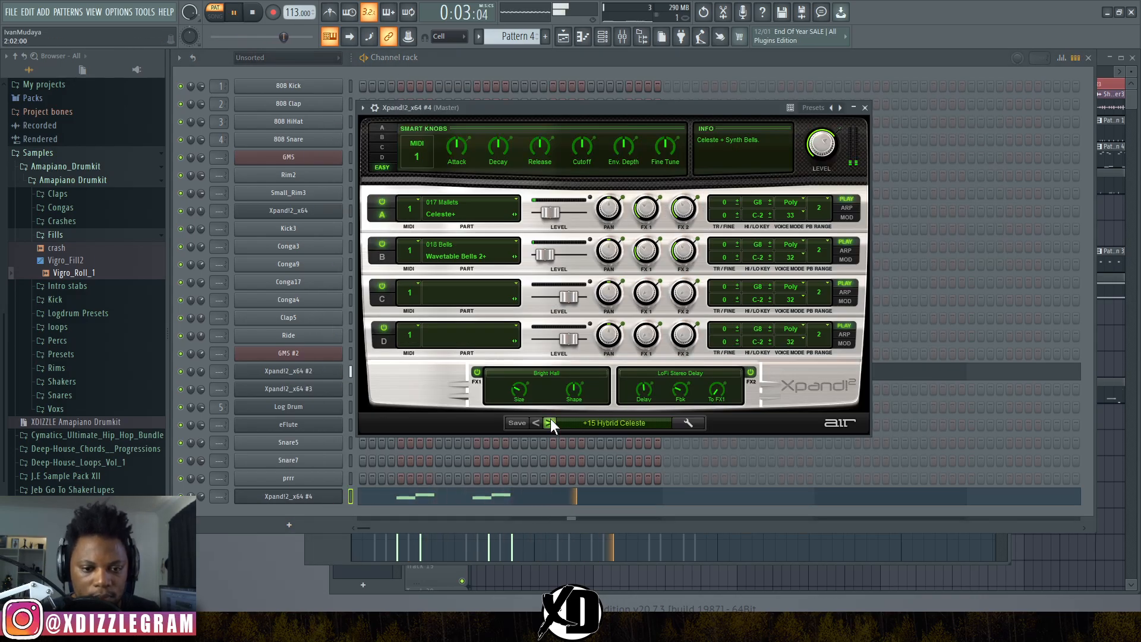
{"action": "left_click", "coordinate": [550, 420]}
{"action": "left_click", "coordinate": [550, 419]}
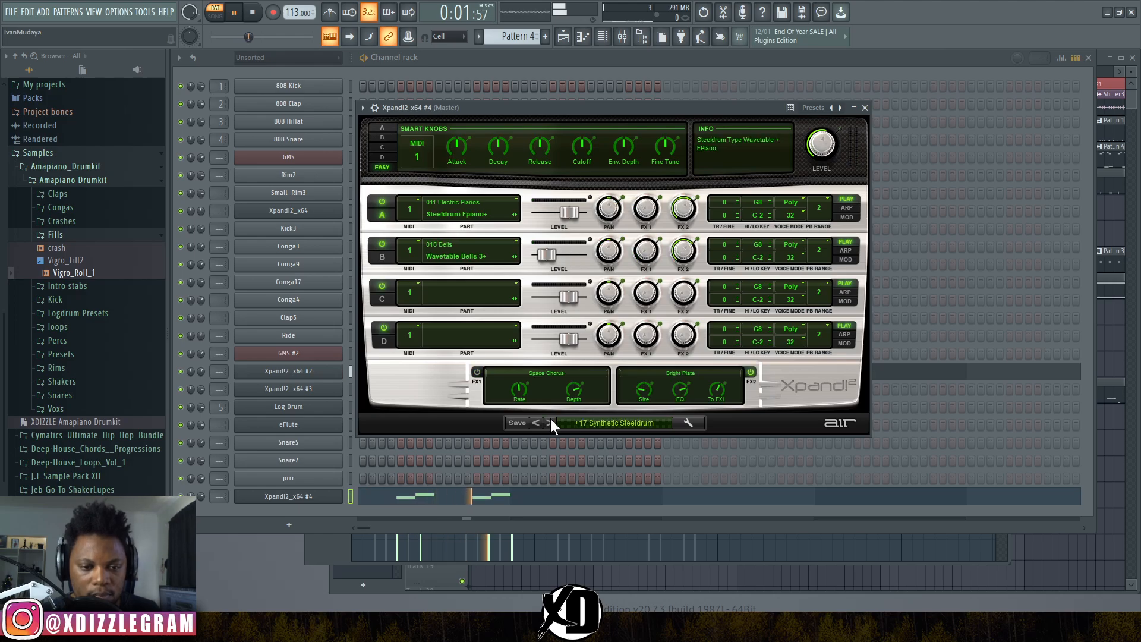
{"action": "left_click", "coordinate": [550, 419]}
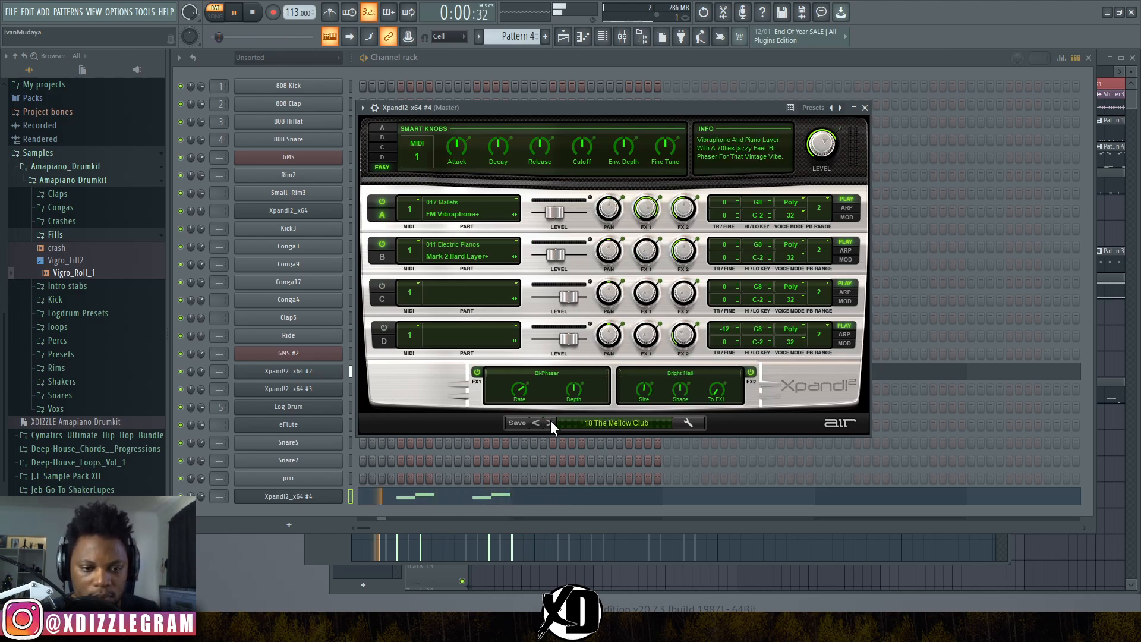
{"action": "left_click", "coordinate": [550, 419]}
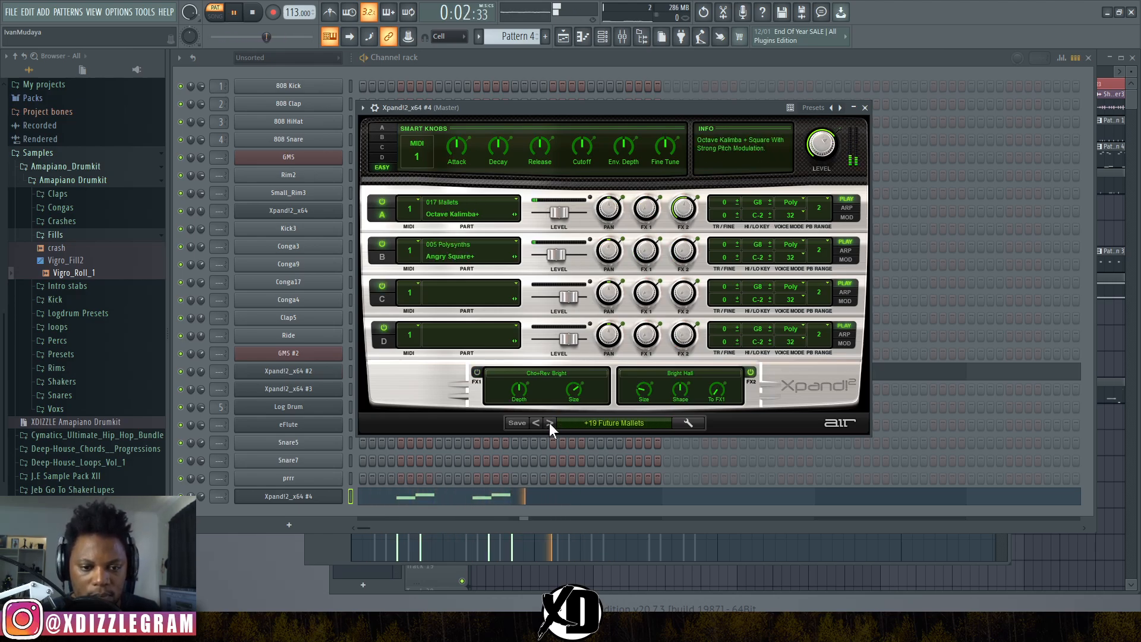
{"action": "left_click", "coordinate": [549, 422]}
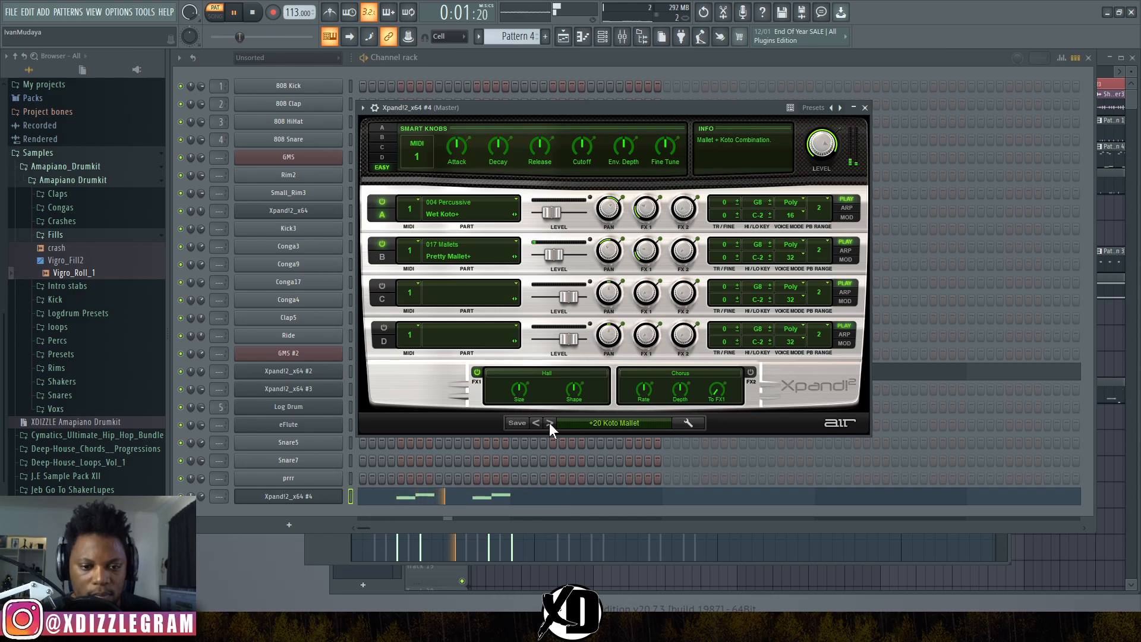
{"action": "left_click", "coordinate": [549, 422]}
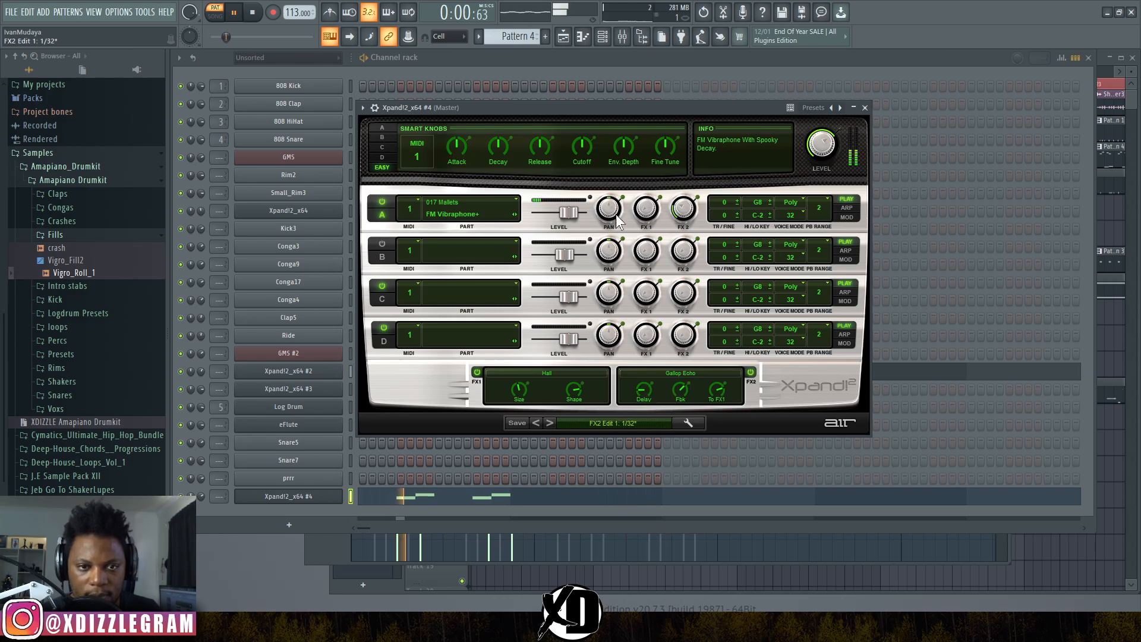
- Duplicate the four-note Xpand!2_x64 #4 phrase into bar 2, starting at step 9, and play the pattern
{"action": "left_click", "coordinate": [495, 498]}
{"action": "key", "text": "space"}
{"action": "left_click_drag", "start_coordinate": [568, 347], "coordinate": [641, 284]}
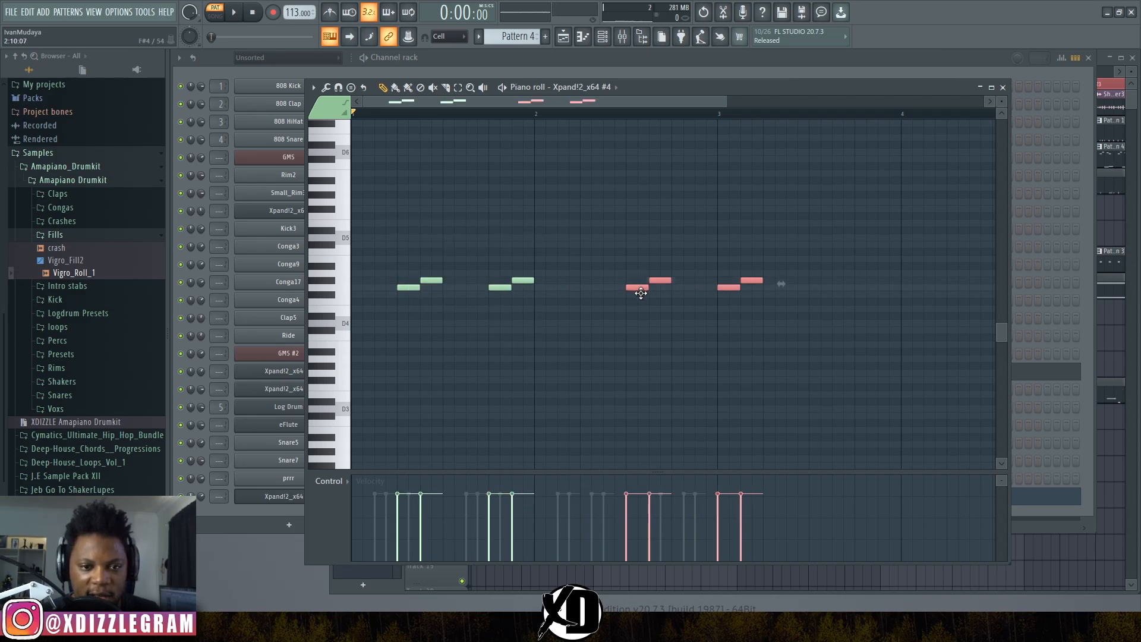
{"action": "key", "text": "space"}
{"action": "left_click", "coordinate": [513, 70]}
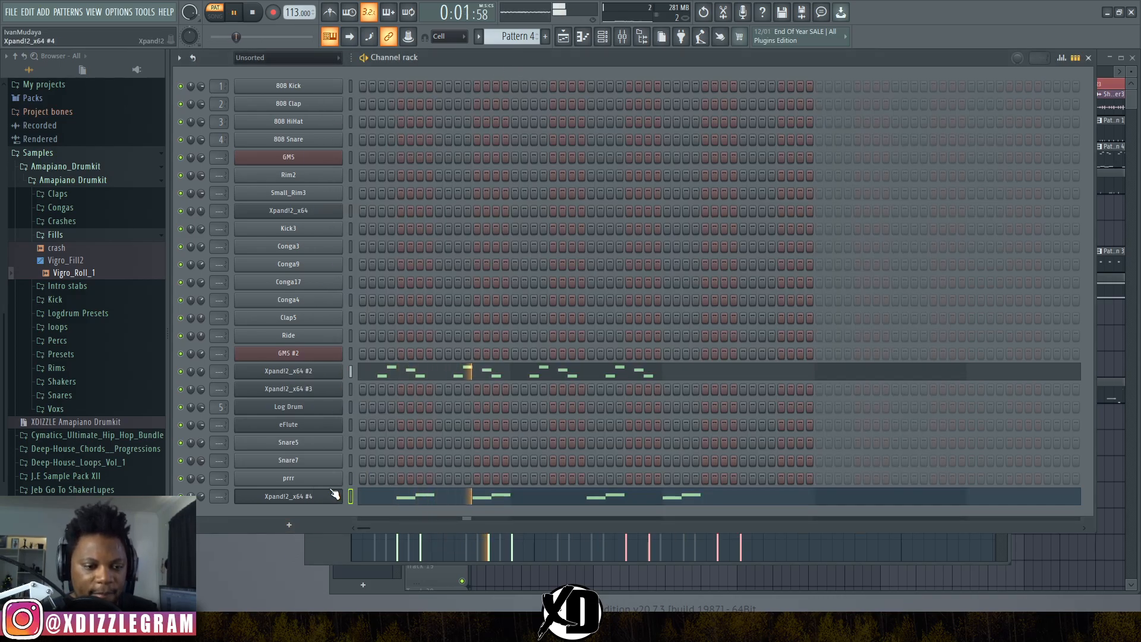
- Switch playback to the song and move the copied four-note phrase to start at step 5 of bar 2
{"action": "left_click", "coordinate": [215, 18]}
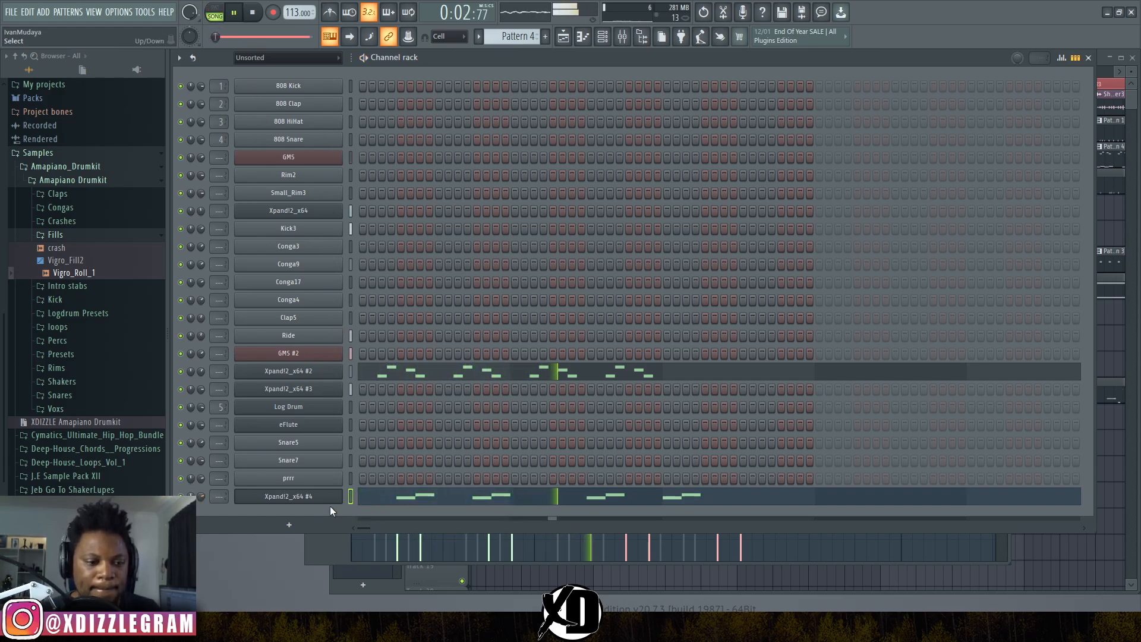
{"action": "left_click", "coordinate": [471, 498]}
{"action": "left_click_drag", "start_coordinate": [703, 283], "coordinate": [591, 288]}
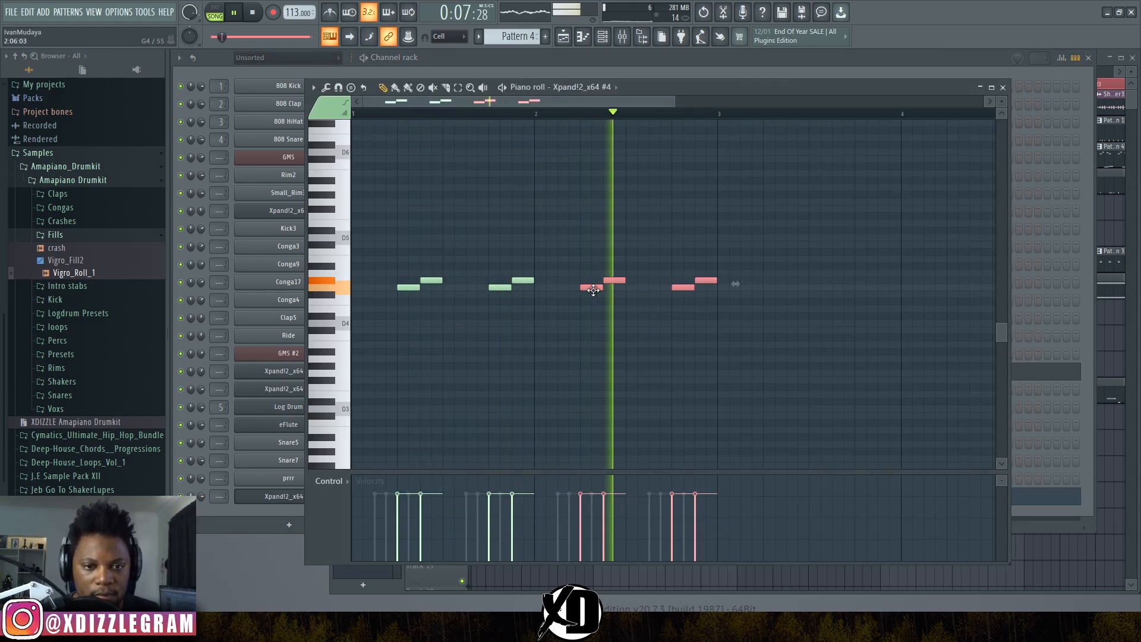
- Set the Xpand!2_x64 #4 channel volume to 79% and add a one-step G5 note at step 4 of bar 1
{"action": "left_click", "coordinate": [546, 57]}
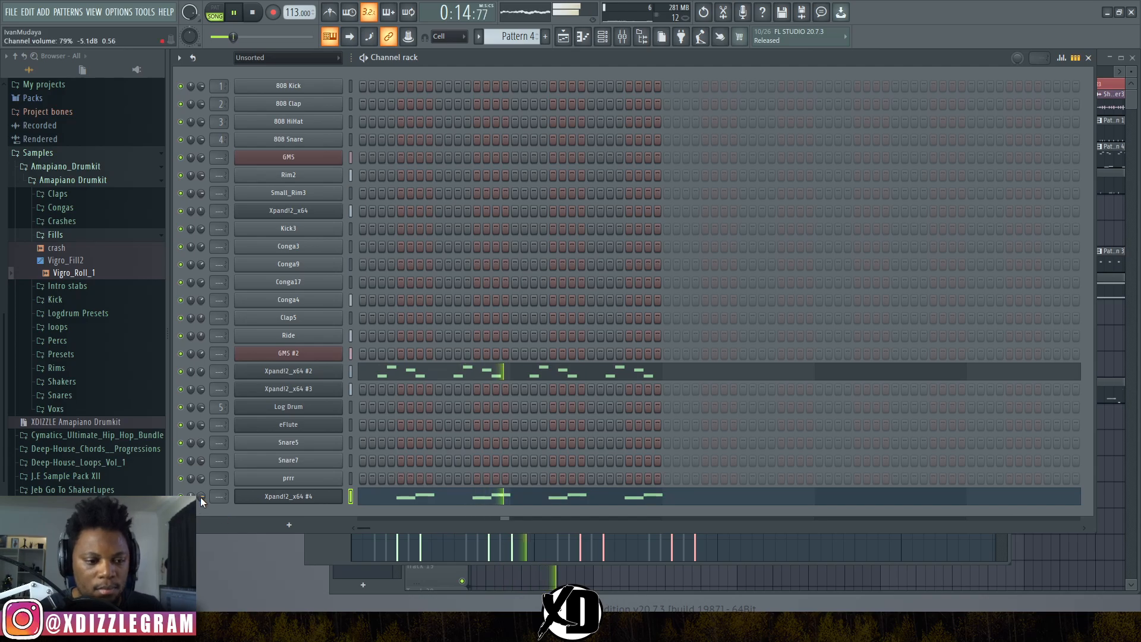
{"action": "left_click", "coordinate": [402, 500]}
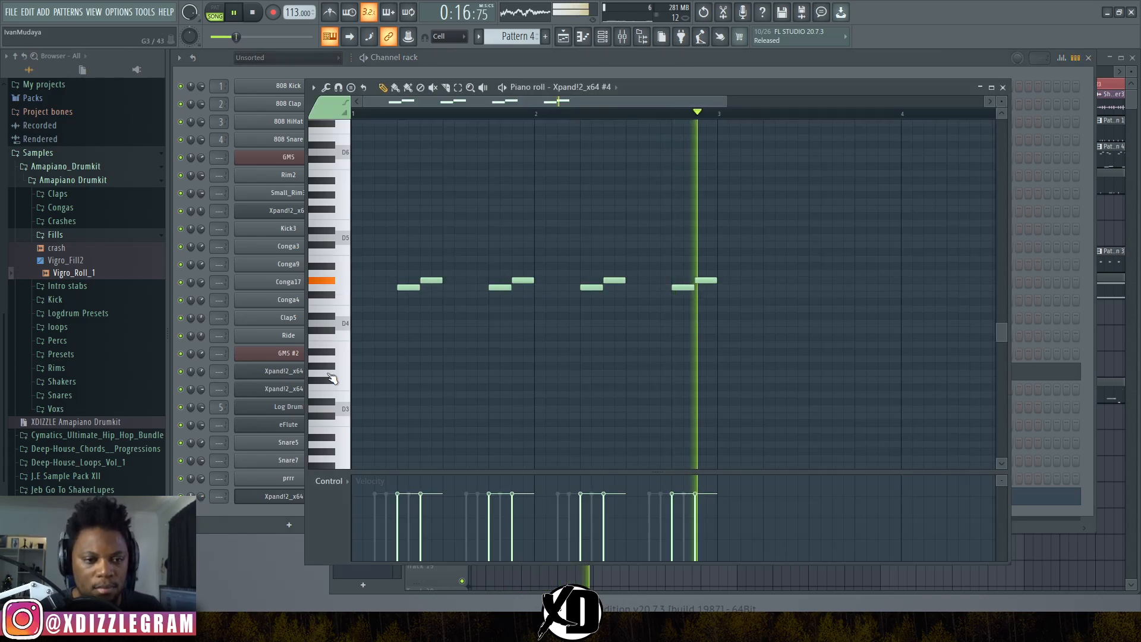
{"action": "left_click", "coordinate": [395, 202]}
{"action": "key", "text": "space"}
{"action": "scroll", "coordinate": [394, 204], "scroll_direction": "up", "scroll_amount": 1}
{"action": "key", "text": "space"}
{"action": "left_click_drag", "start_coordinate": [394, 203], "coordinate": [410, 202]}
{"action": "key", "text": "space"}
{"action": "key", "text": "space"}
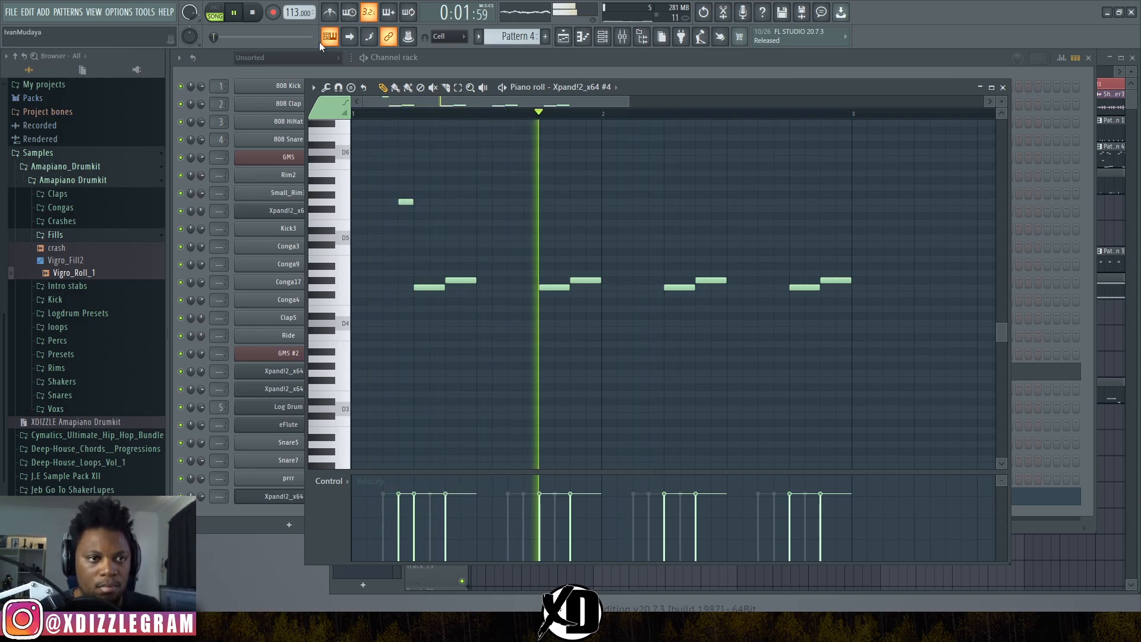
- Switch playback to the pattern, lower the high note at step 4 of bar 1 to B4, and audition it repeatedly
{"action": "key", "text": "space"}
{"action": "left_click", "coordinate": [215, 13]}
{"action": "key", "text": "space"}
{"action": "key", "text": "space"}
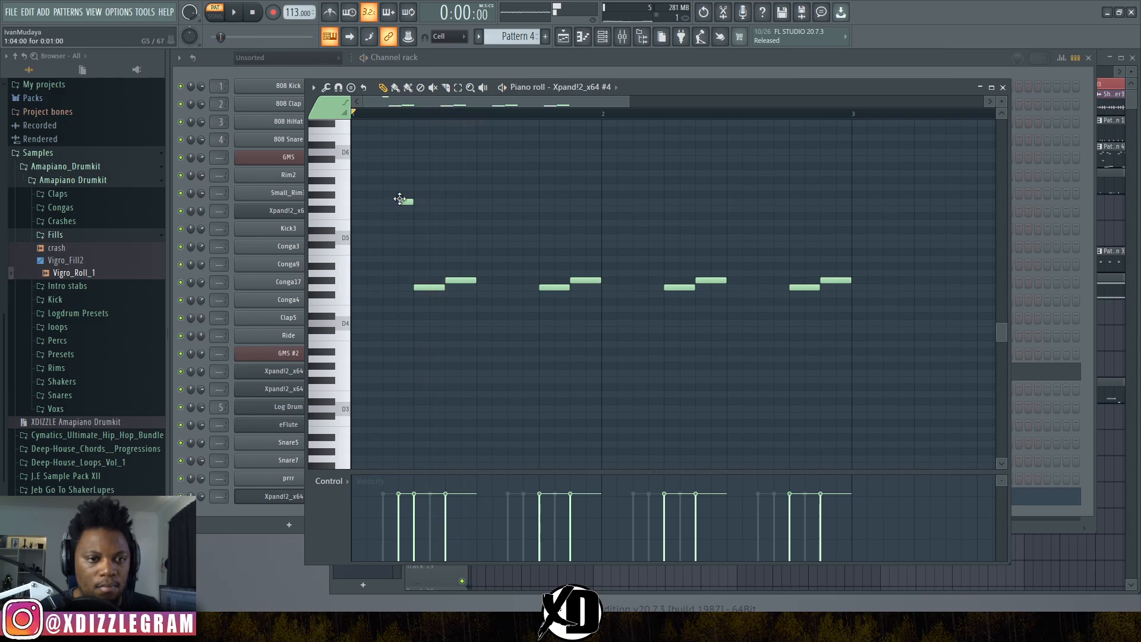
{"action": "key", "text": "space"}
{"action": "left_click_drag", "start_coordinate": [405, 202], "coordinate": [406, 259]}
{"action": "key", "text": "space"}
{"action": "key", "text": "space"}
{"action": "key", "text": "space"}
{"action": "key", "text": "space"}
{"action": "key", "text": "space"}
{"action": "key", "text": "space"}
{"action": "key", "text": "space"}
{"action": "key", "text": "space"}
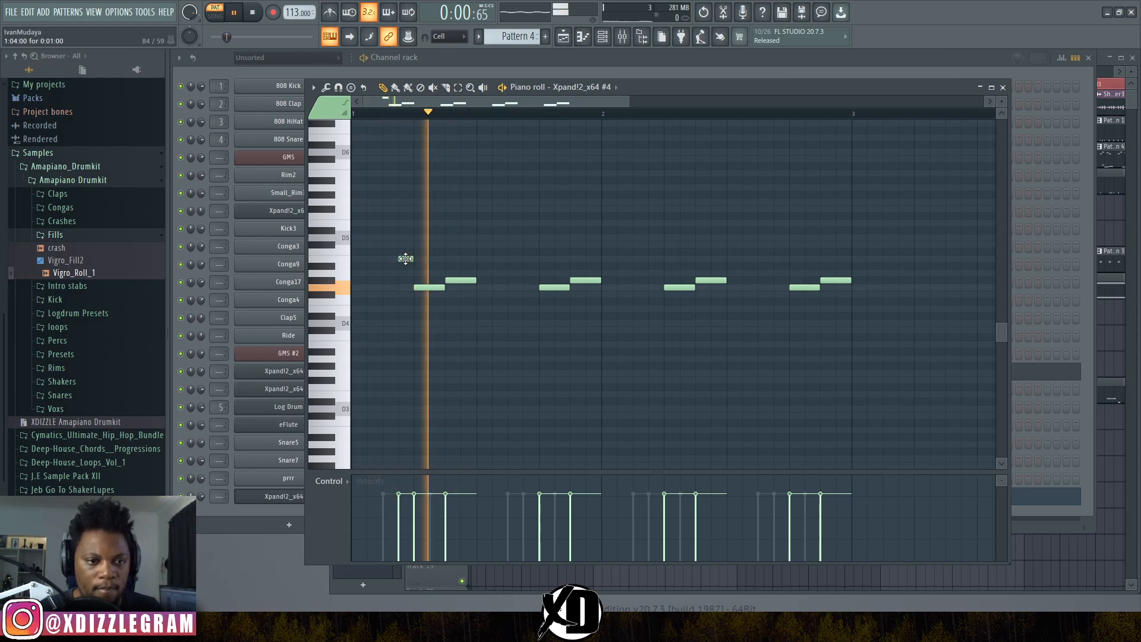
{"action": "key", "text": "space"}
{"action": "key", "text": "space"}
- Add one-step B4 notes at steps 11 and 12 of bar 1 and a two-step A#4 note at step 11 of bar 2
{"action": "left_click", "coordinate": [515, 259]}
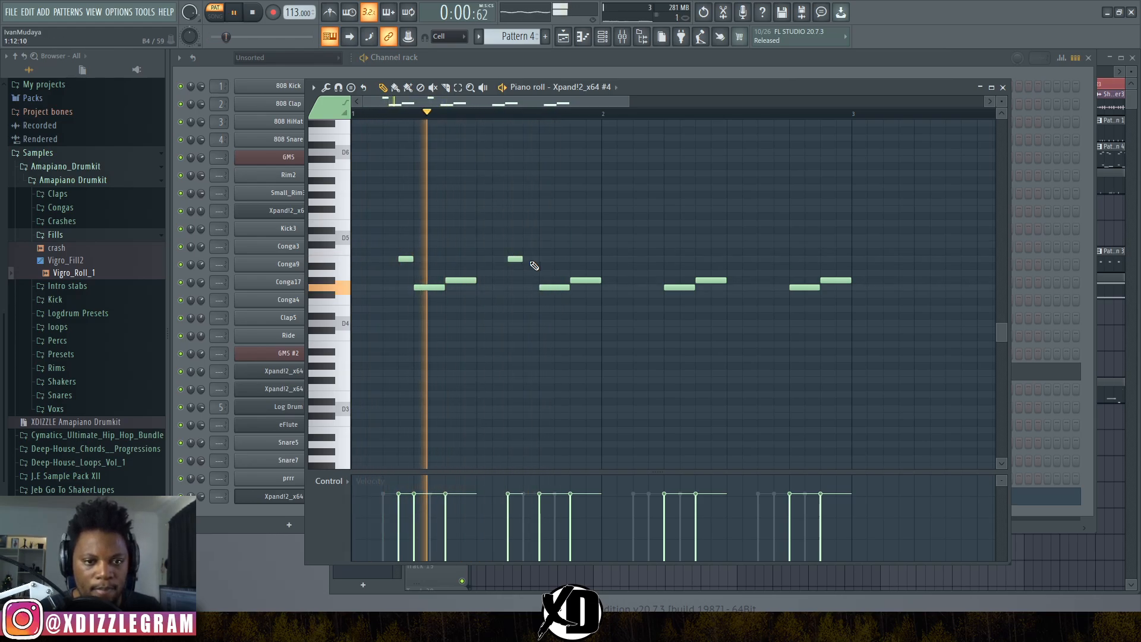
{"action": "left_click", "coordinate": [530, 259]}
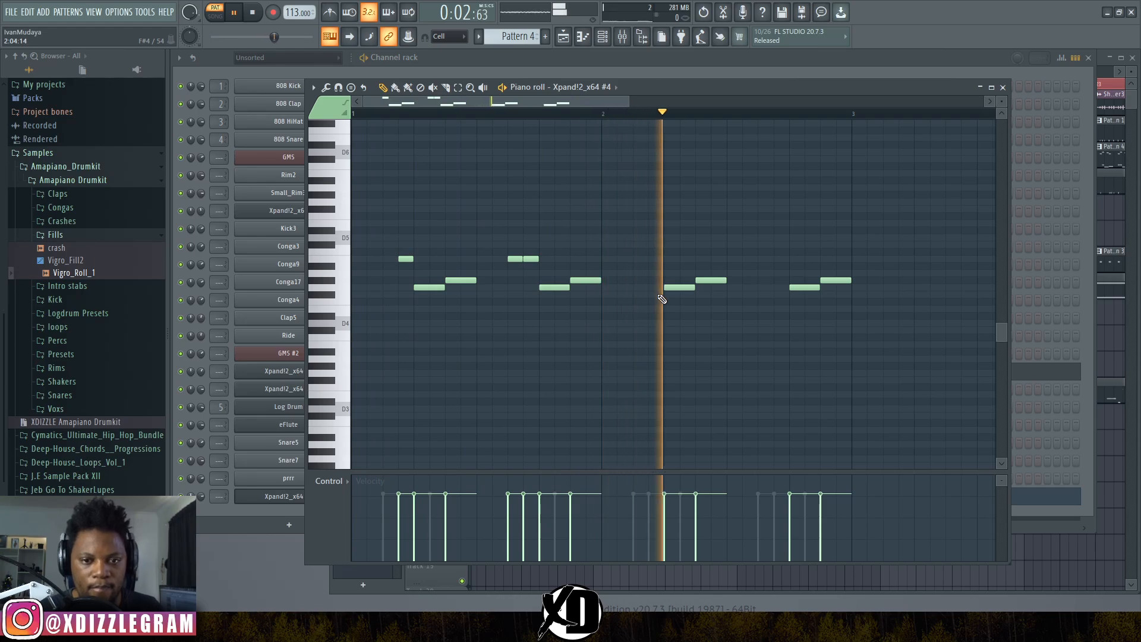
{"action": "left_click", "coordinate": [767, 267]}
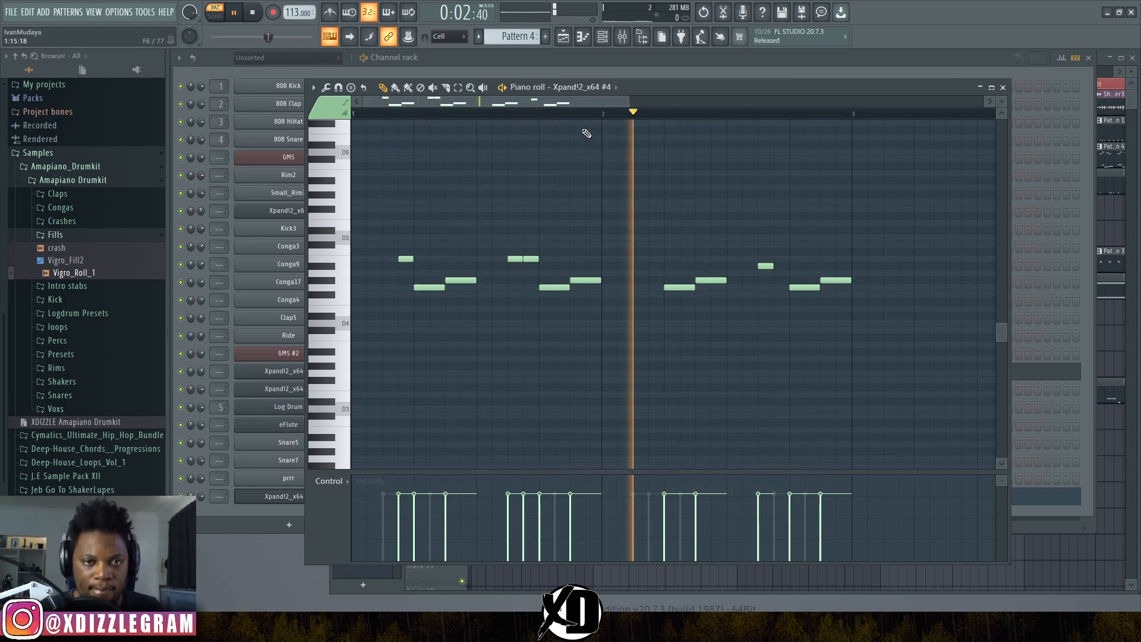
{"action": "scroll", "coordinate": [587, 115], "scroll_direction": "down", "scroll_amount": 1}
{"action": "left_click", "coordinate": [547, 58]}
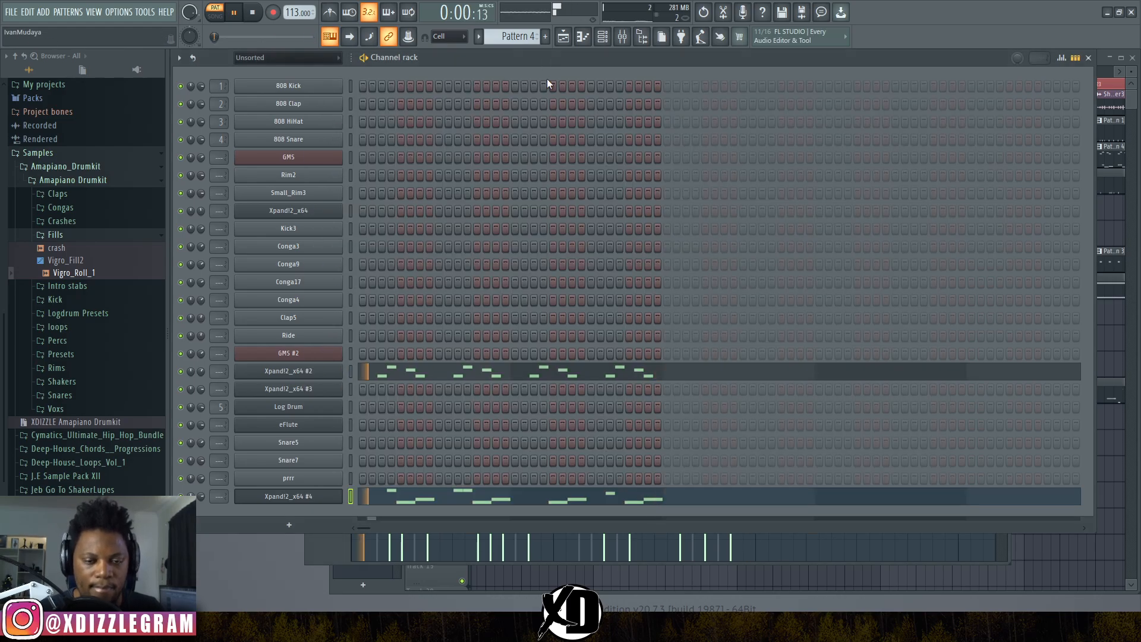
{"action": "left_click", "coordinate": [543, 494]}
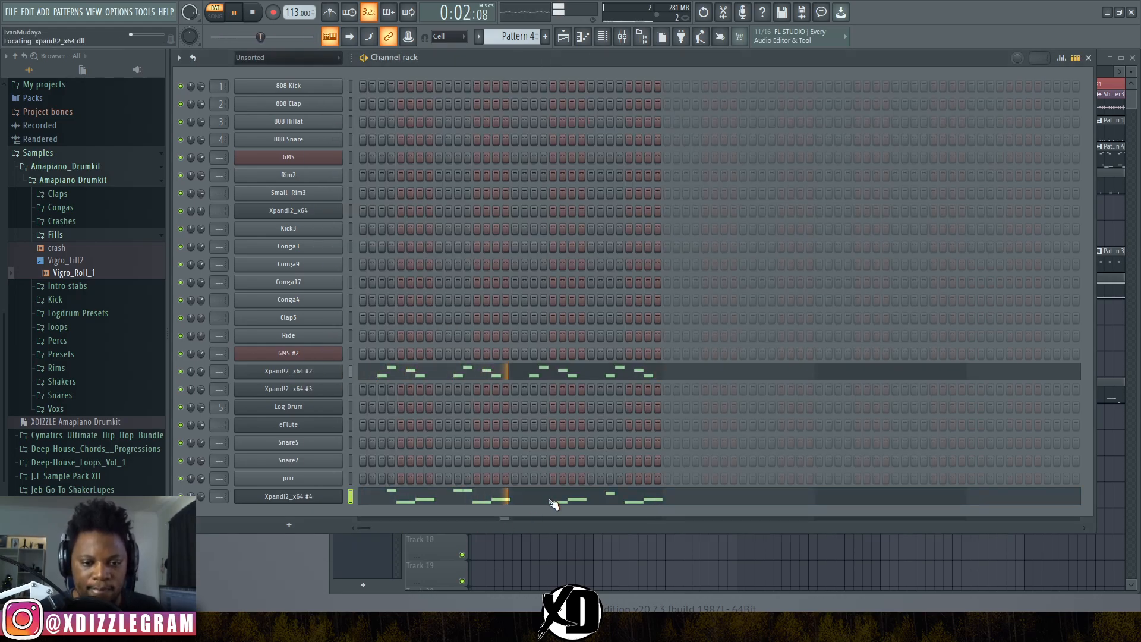
{"action": "left_click", "coordinate": [553, 504]}
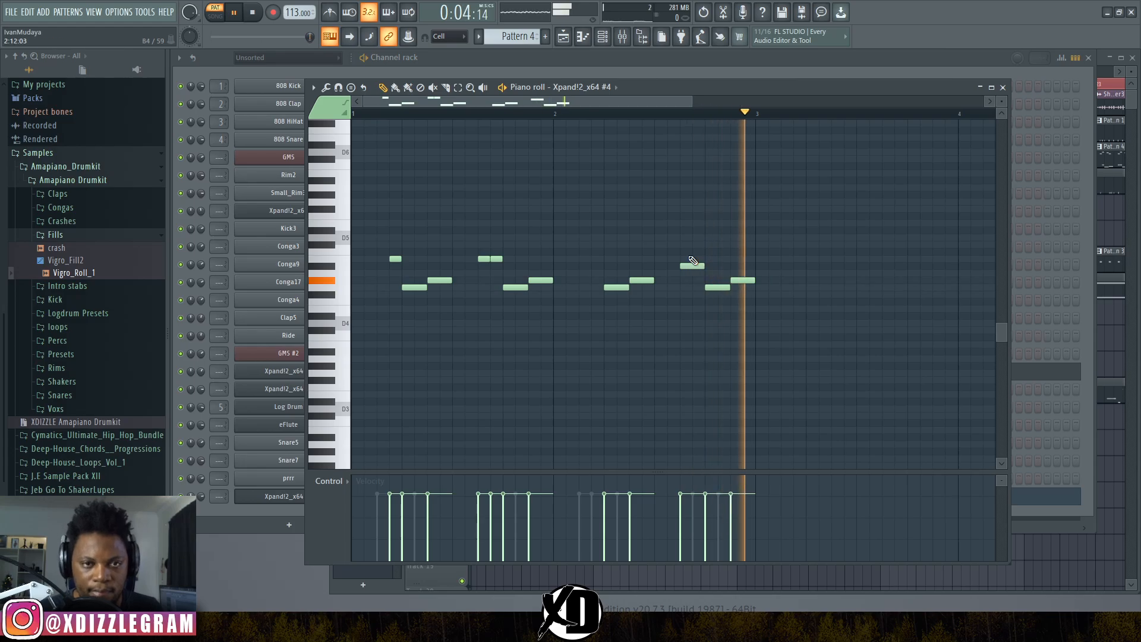
- Play the song arrangement through the section from bar 17 and set the Xpand!2_x64 #4 channel volume to about 66%
{"action": "left_click", "coordinate": [1093, 77]}
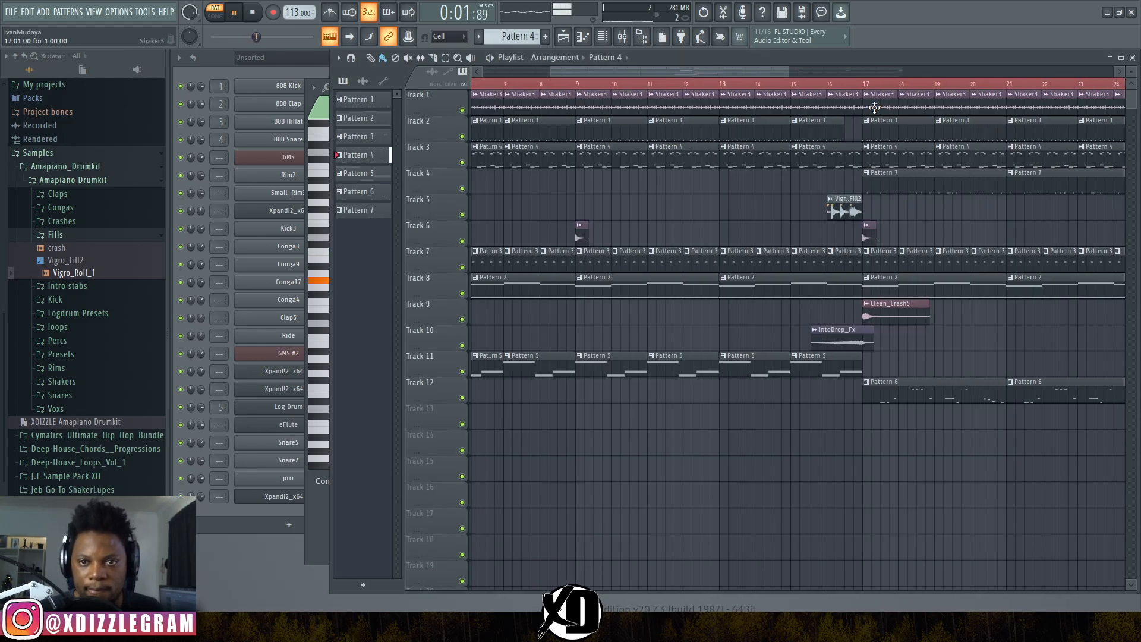
{"action": "left_click", "coordinate": [827, 85]}
{"action": "scroll", "coordinate": [834, 88], "scroll_direction": "down", "scroll_amount": 4}
{"action": "scroll", "coordinate": [829, 88], "scroll_direction": "up", "scroll_amount": 2}
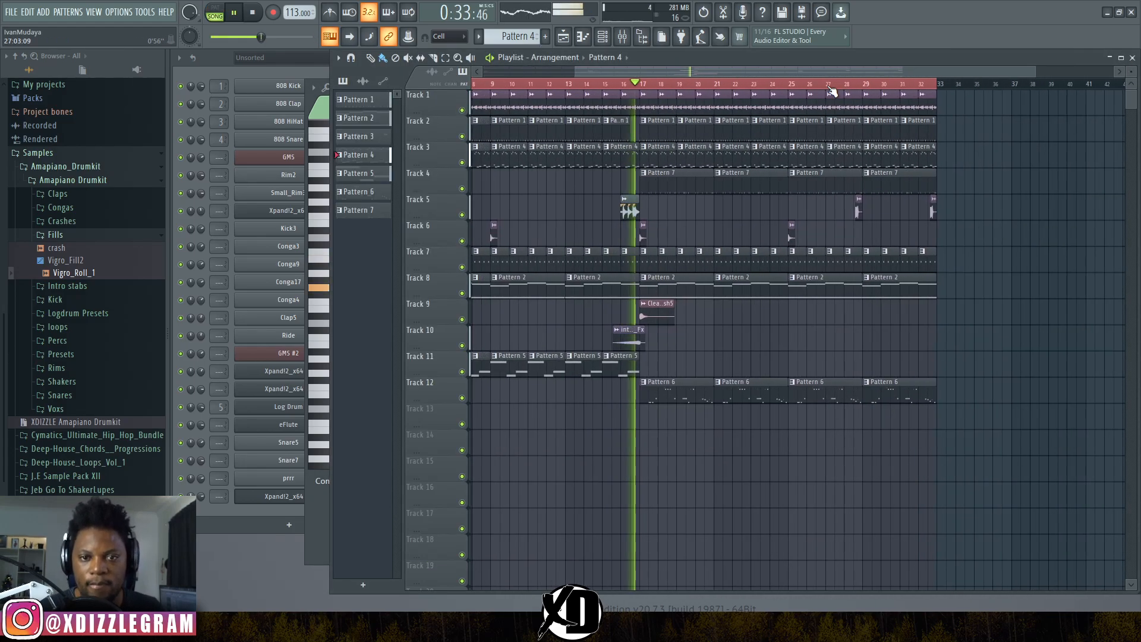
{"action": "left_click", "coordinate": [202, 498]}
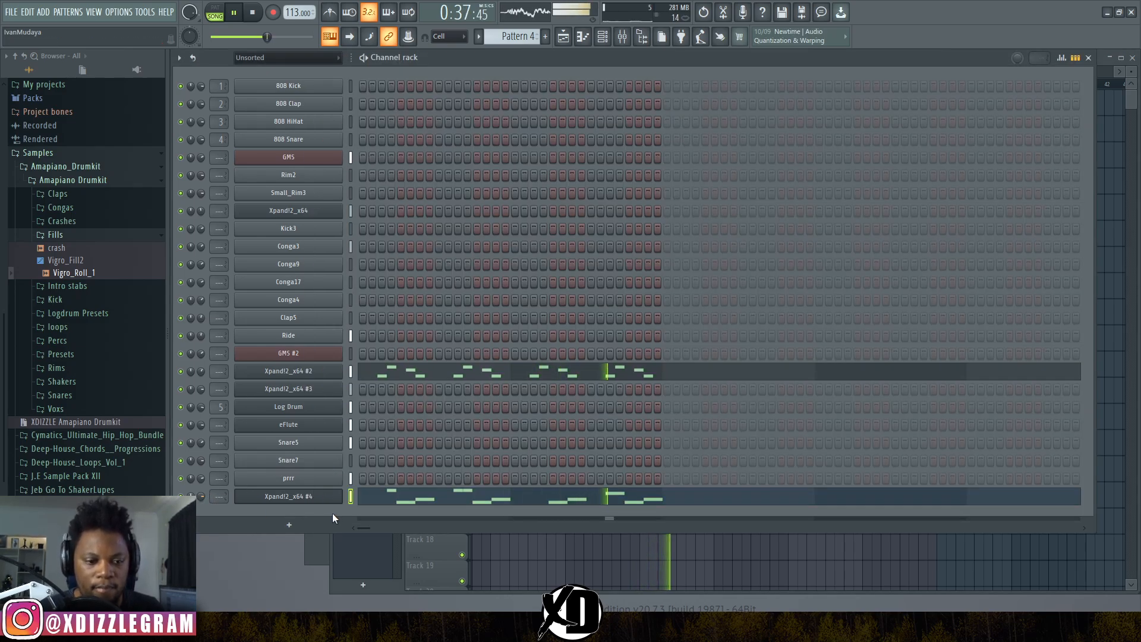
{"action": "left_click", "coordinate": [433, 547]}
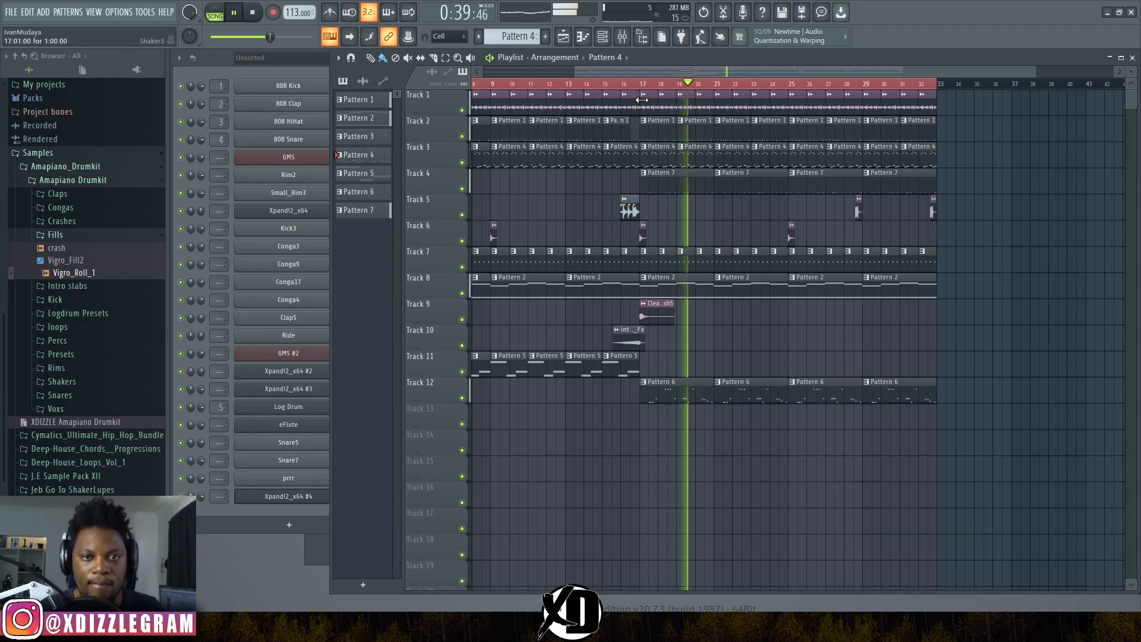
{"action": "scroll", "coordinate": [650, 84], "scroll_direction": "down", "scroll_amount": 2}
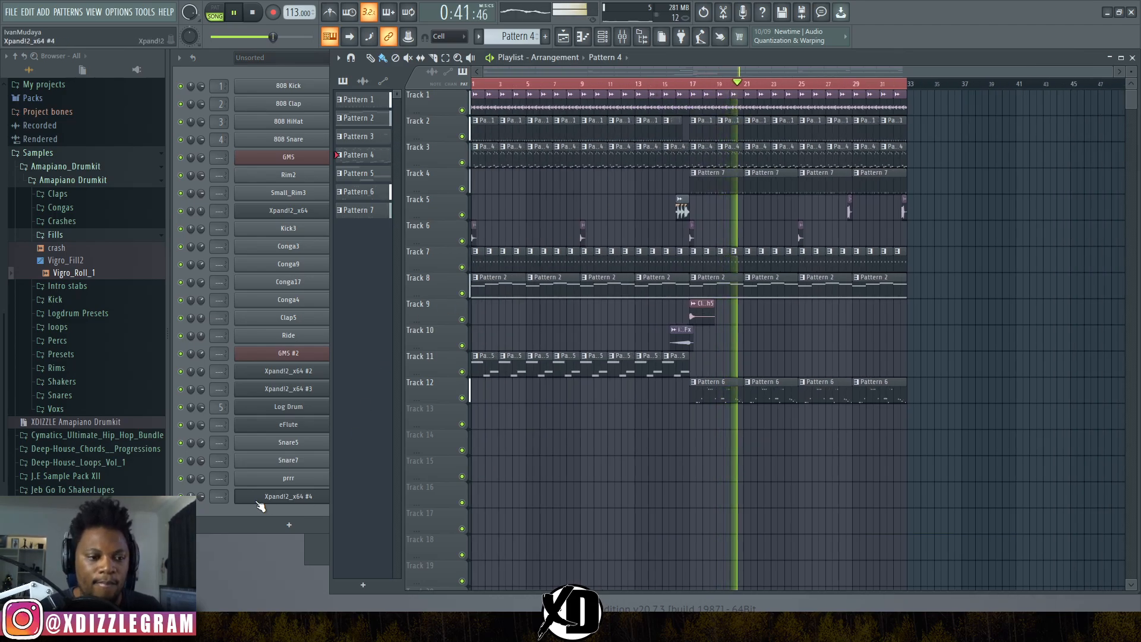
{"action": "left_click", "coordinate": [200, 497]}
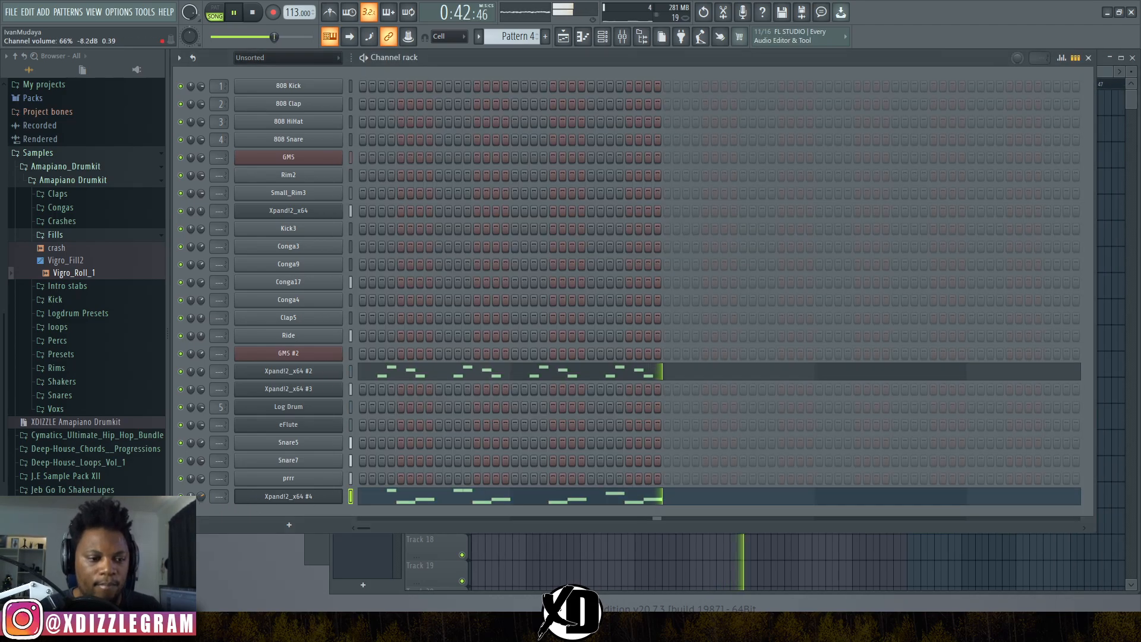
{"action": "left_click", "coordinate": [575, 561]}
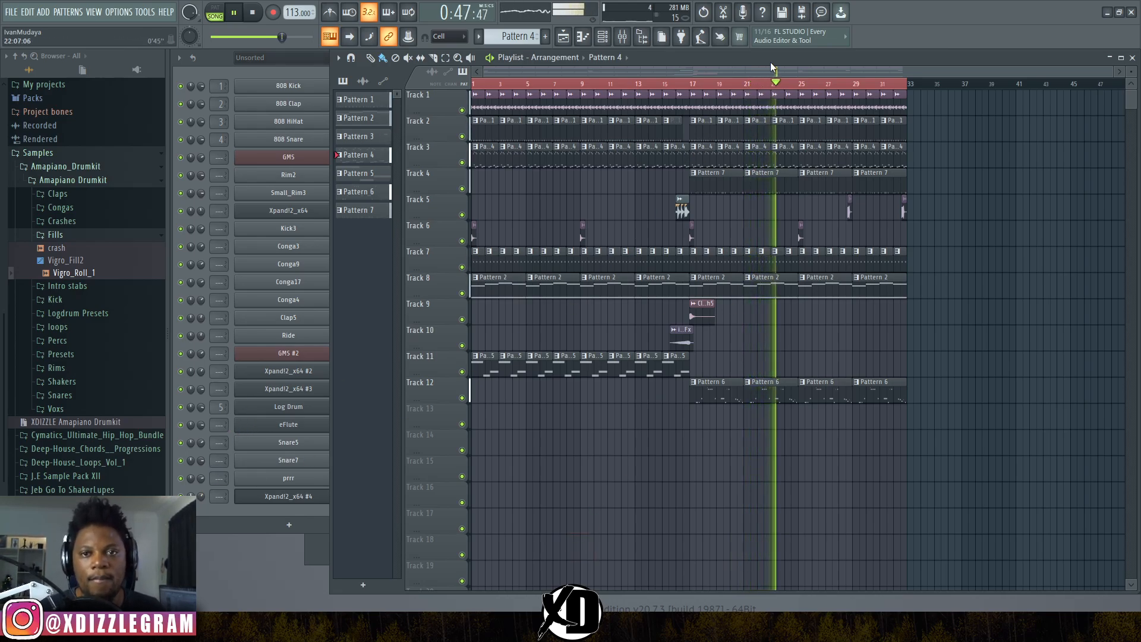
{"action": "left_click", "coordinate": [764, 84]}
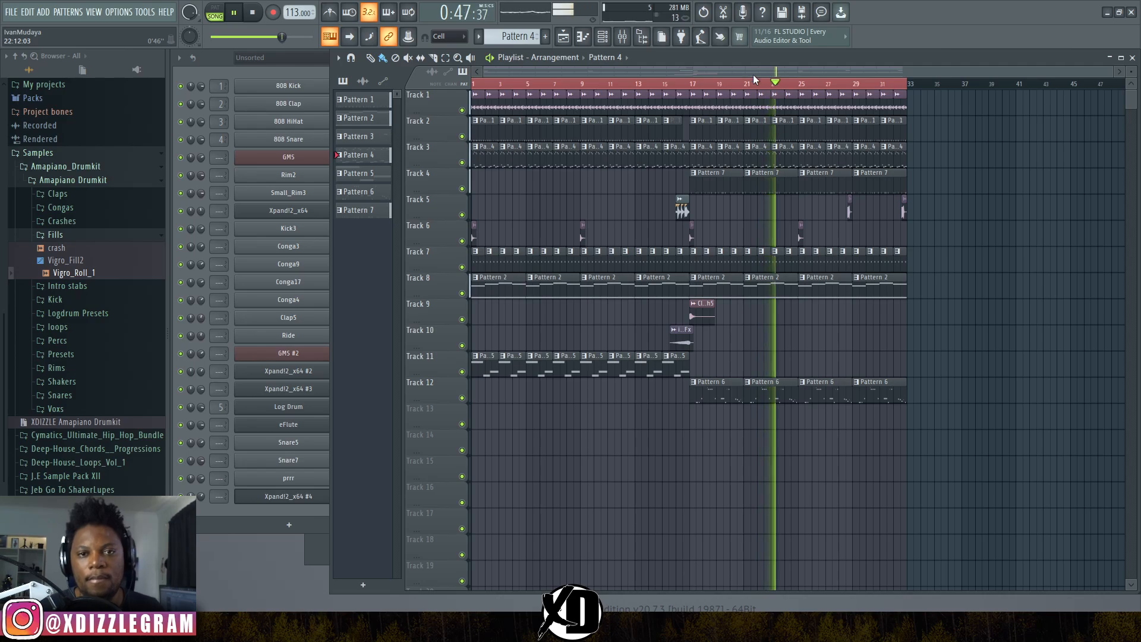
- Move the Xpand!2_x64 #4 notes from Pattern 4 into Pattern 8 and fill Track 13 with Pattern 8 across bars 1 to 16
{"action": "left_click", "coordinate": [266, 510]}
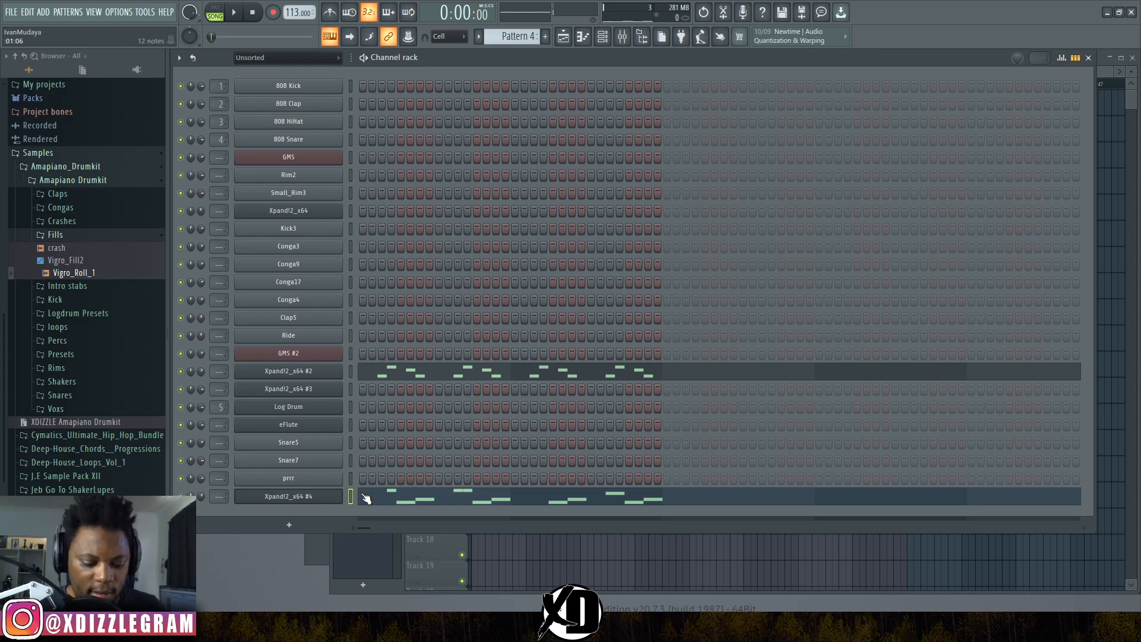
{"action": "key", "text": "ctrl+x"}
{"action": "key", "text": "KP_Add"}
{"action": "key", "text": "KP_Add"}
{"action": "key", "text": "KP_Add"}
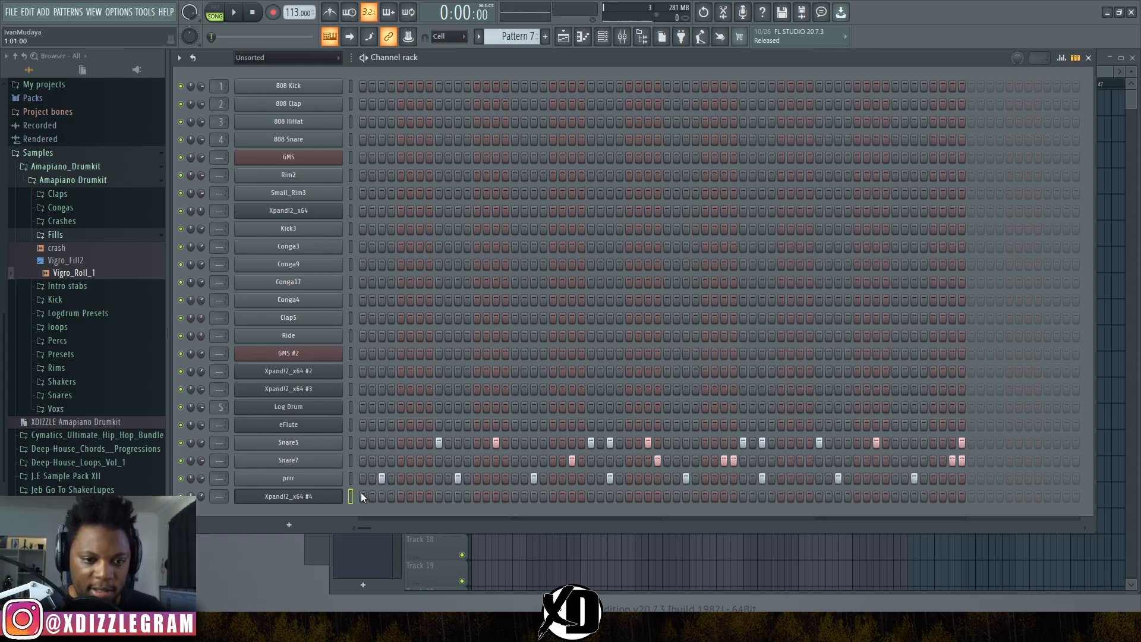
{"action": "key", "text": "KP_Add"}
{"action": "key", "text": "ctrl+v"}
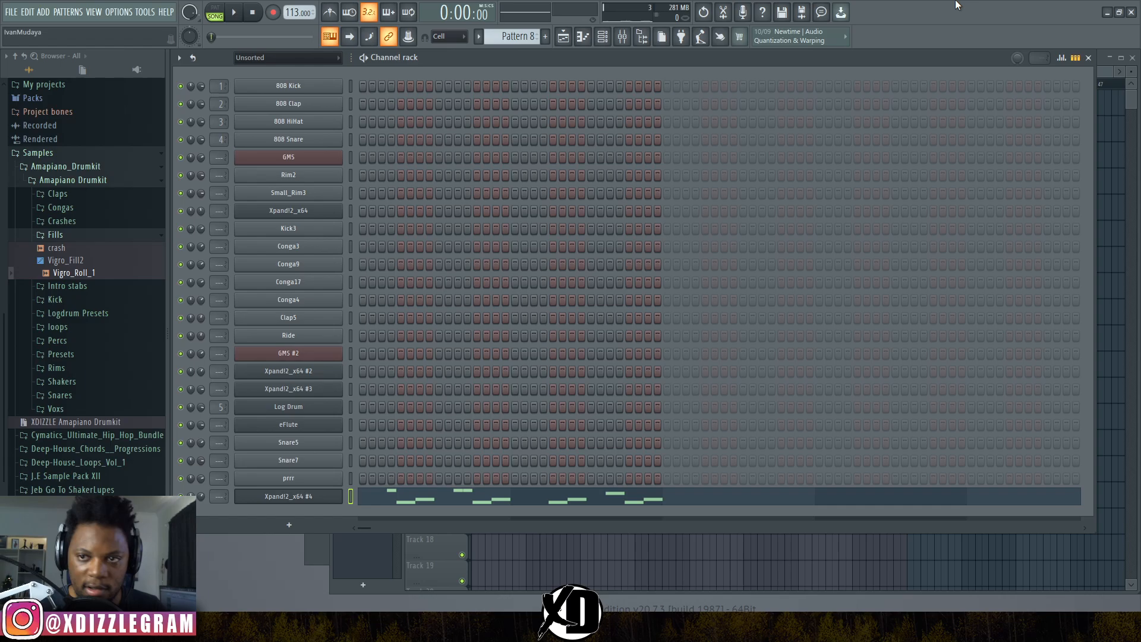
{"action": "left_click", "coordinate": [1102, 84]}
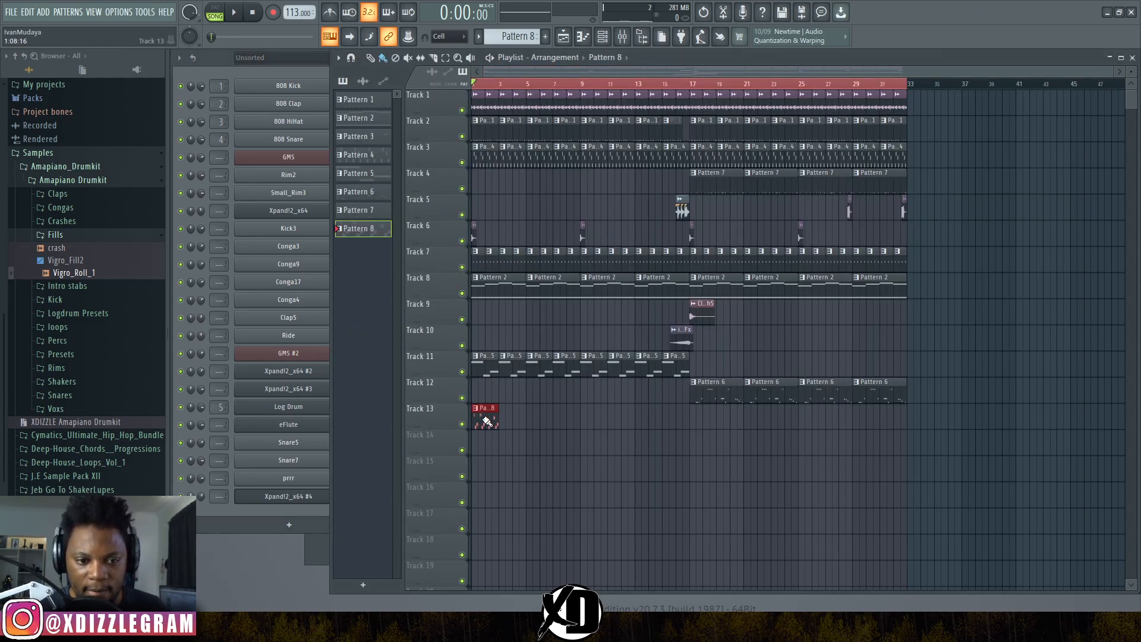
{"action": "left_click_drag", "start_coordinate": [486, 421], "coordinate": [659, 422]}
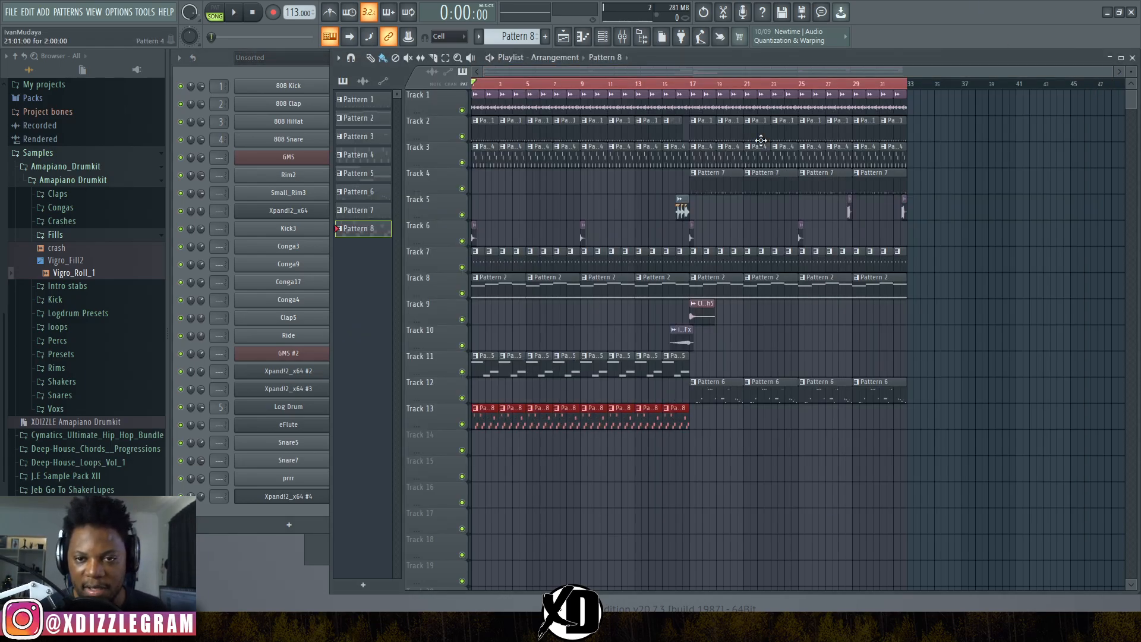
- Create new Pattern 9 and add another Xpand!2_x64 instrument channel
{"action": "left_click", "coordinate": [221, 70]}
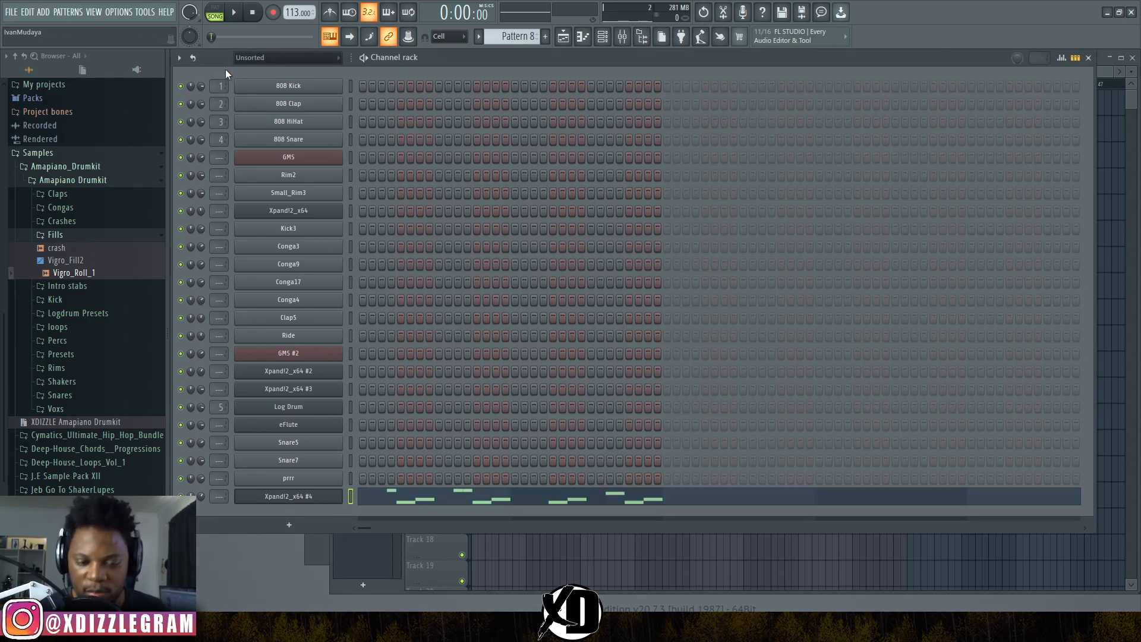
{"action": "key", "text": "F4"}
{"action": "left_click", "coordinate": [289, 525]}
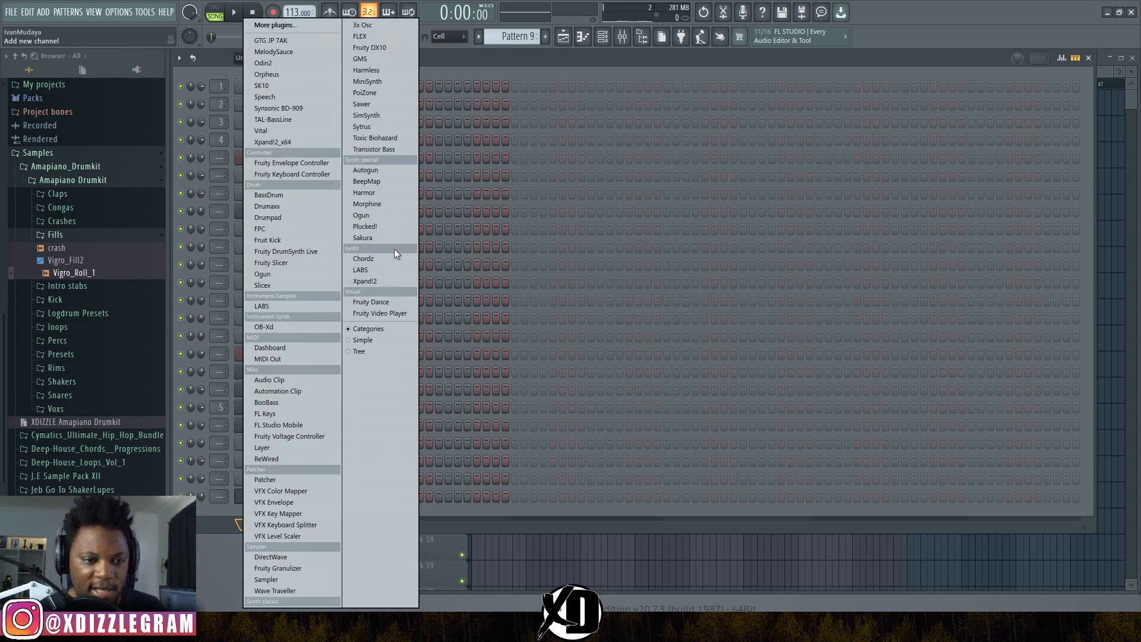
{"action": "left_click", "coordinate": [300, 142]}
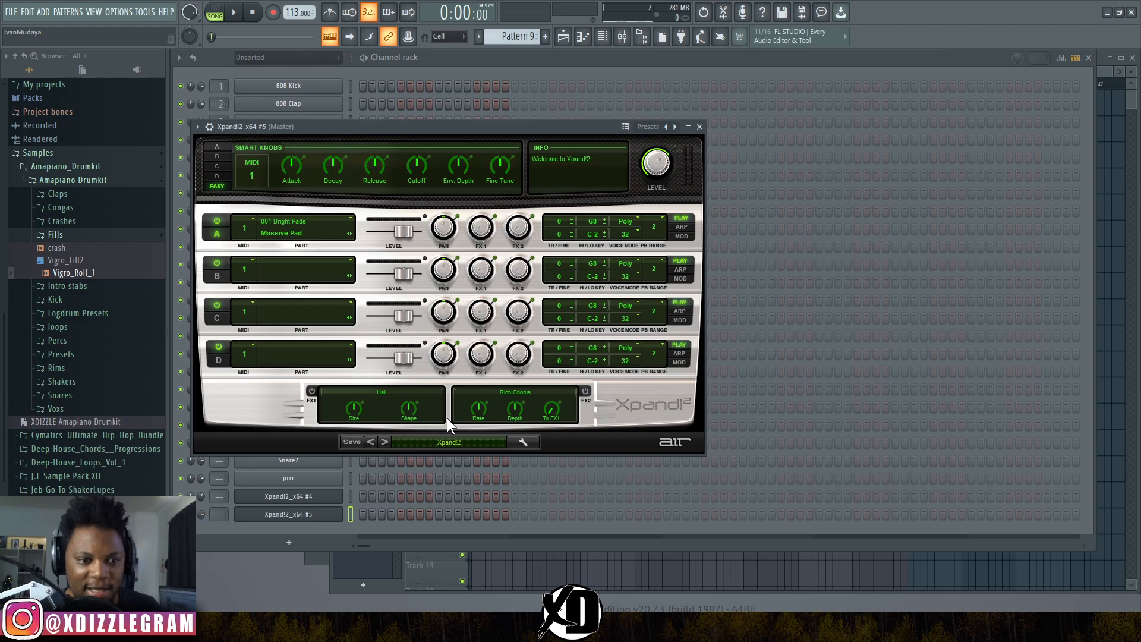
- Load the Brass + Woodwind preset +19 Sax Section on Xpand!2_x64 #5 and try its sound
{"action": "left_click", "coordinate": [468, 440]}
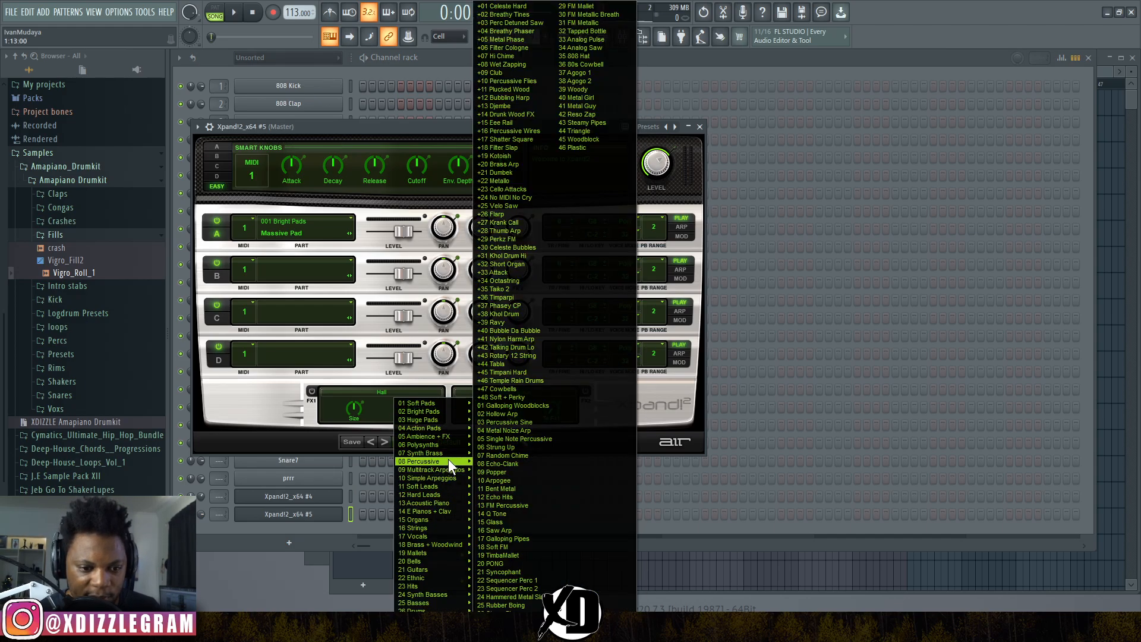
{"action": "mouse_move", "coordinate": [447, 452]}
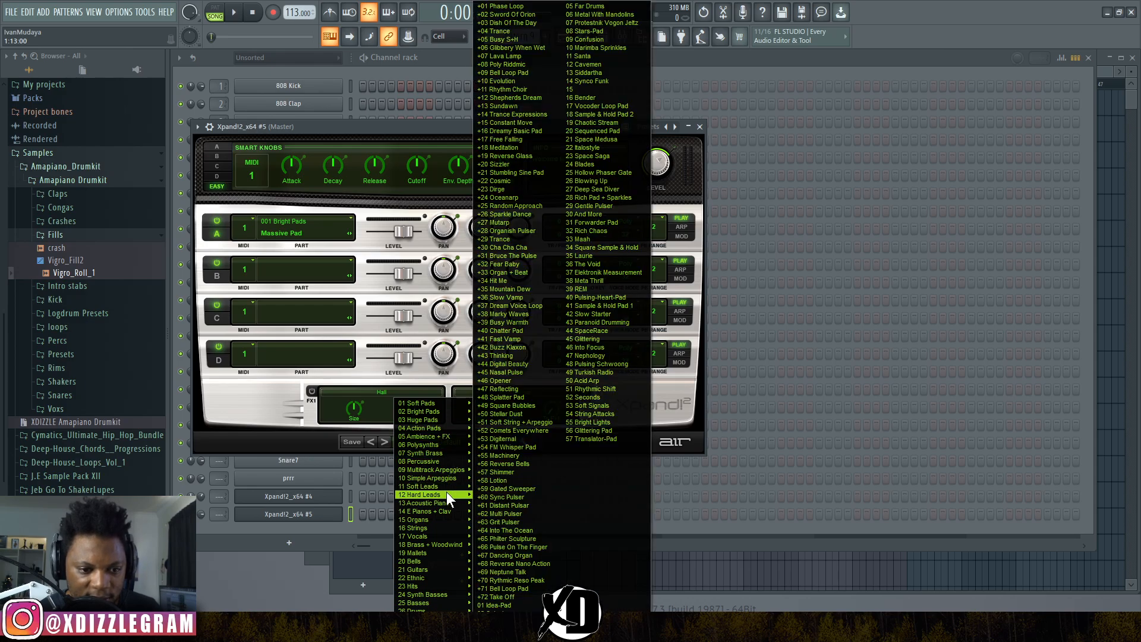
{"action": "mouse_move", "coordinate": [454, 543]}
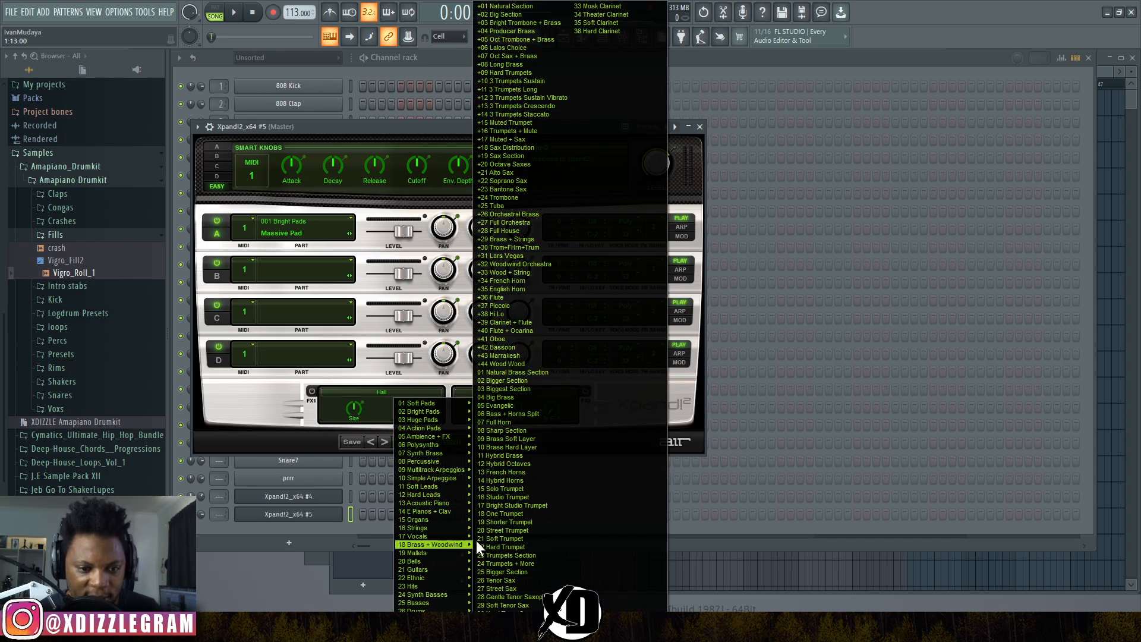
{"action": "left_click", "coordinate": [519, 156]}
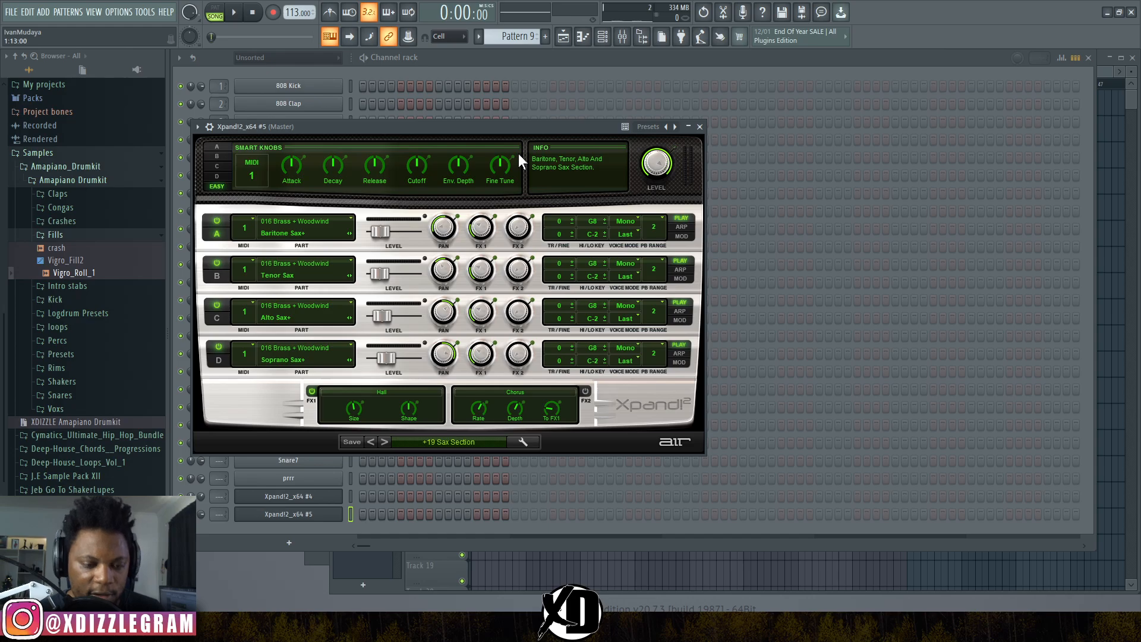
{"action": "left_click", "coordinate": [531, 63]}
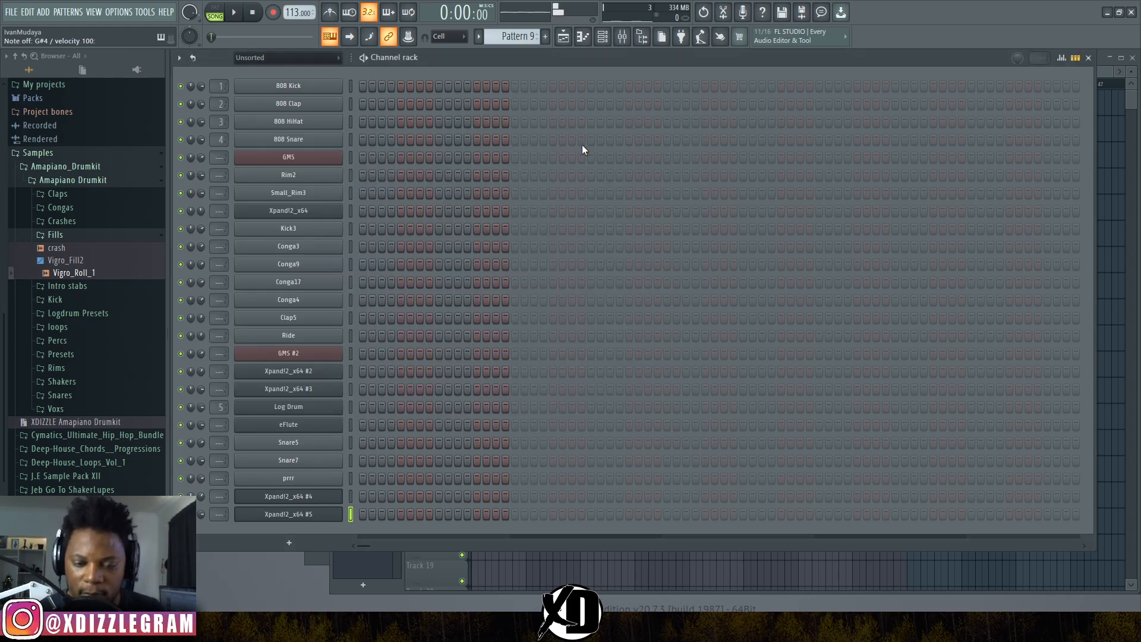
- Copy the GMS notes of Pattern 3 to Xpand!2_x64 #5 and play the pattern with GMS muted
{"action": "key", "text": "KP_Subtract"}
{"action": "key", "text": "KP_Subtract"}
{"action": "key", "text": "KP_Subtract"}
{"action": "key", "text": "KP_Subtract"}
{"action": "key", "text": "KP_Subtract"}
{"action": "key", "text": "KP_Subtract"}
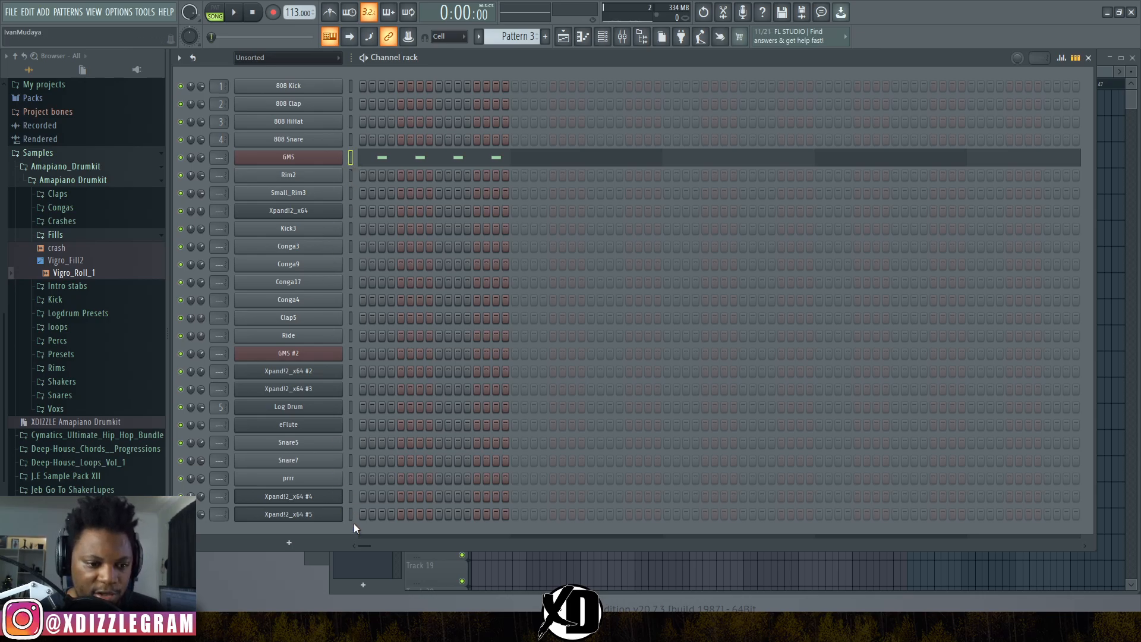
{"action": "key", "text": "ctrl+v"}
{"action": "key", "text": "space"}
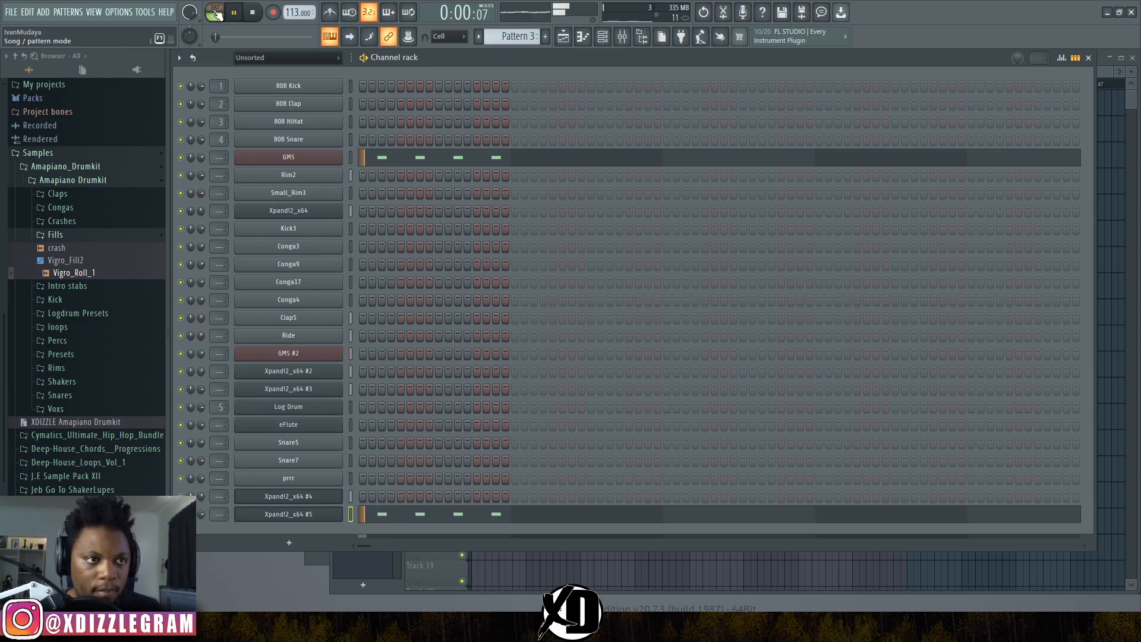
{"action": "left_click", "coordinate": [215, 13]}
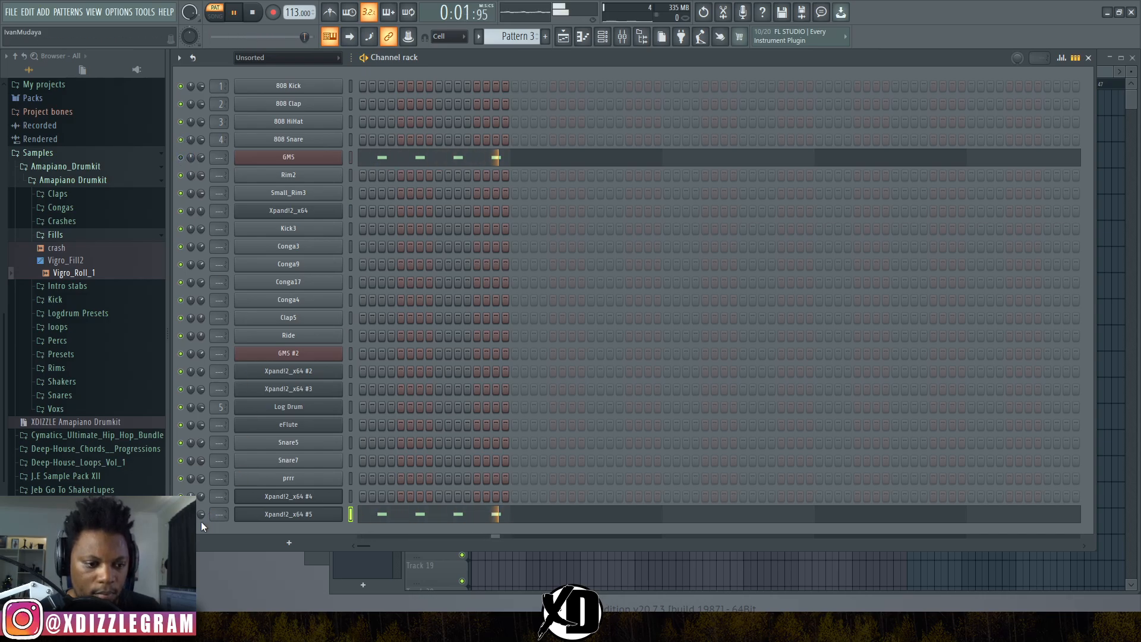
- Open the Xpand!2_x64 #5 notes of Pattern 3 in the piano roll and set the snap to 1/2 step
{"action": "left_click", "coordinate": [402, 514]}
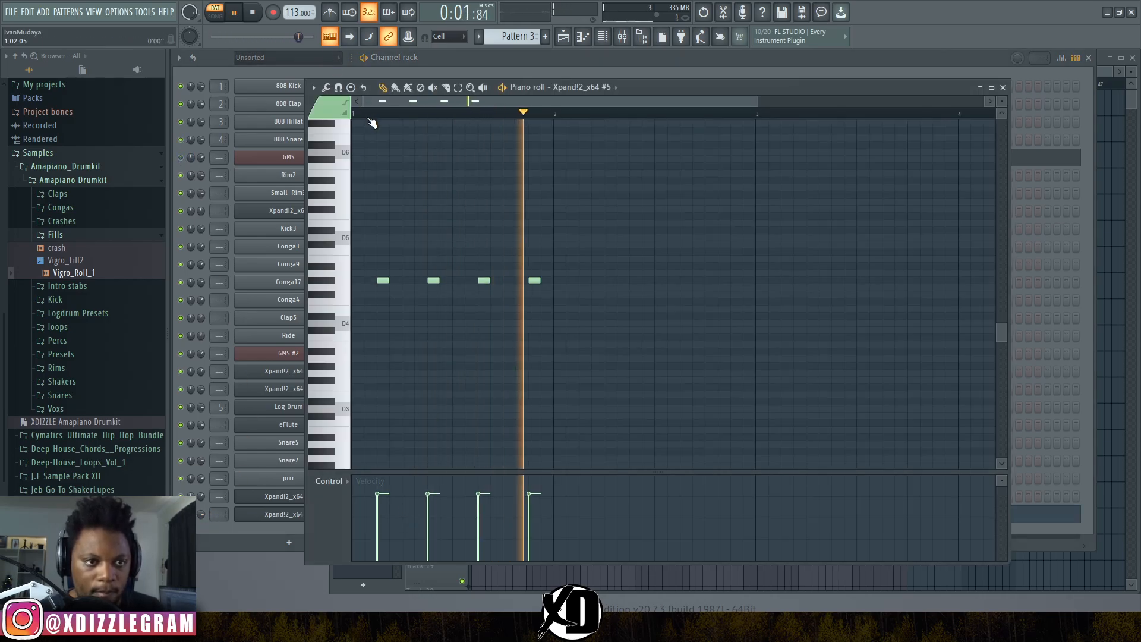
{"action": "scroll", "coordinate": [376, 110], "scroll_direction": "up", "scroll_amount": 2}
{"action": "key", "text": "space"}
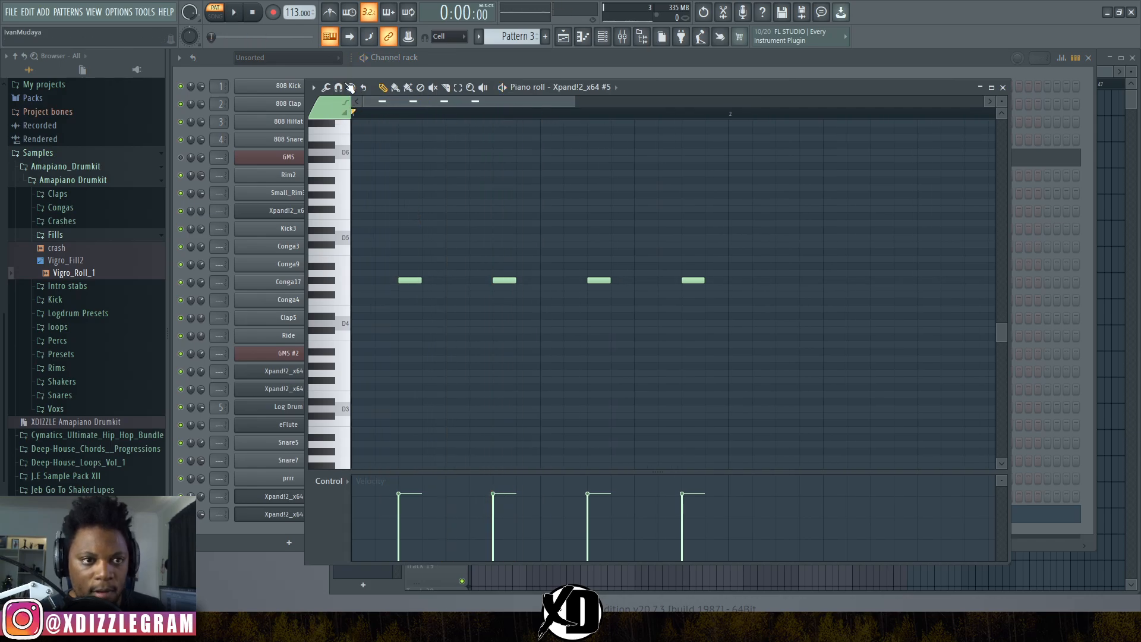
{"action": "left_click", "coordinate": [350, 87]}
{"action": "left_click", "coordinate": [338, 87]}
{"action": "left_click", "coordinate": [357, 189]}
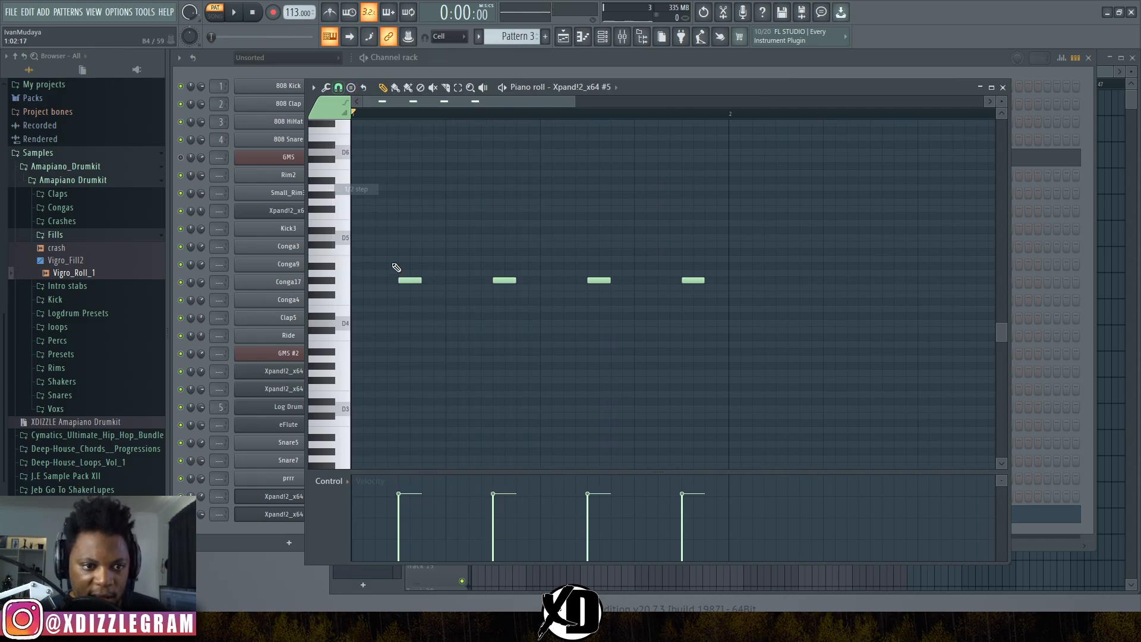
- Halve the length of all four Xpand!2_x64 #5 notes and play the pattern
{"action": "key", "text": "space"}
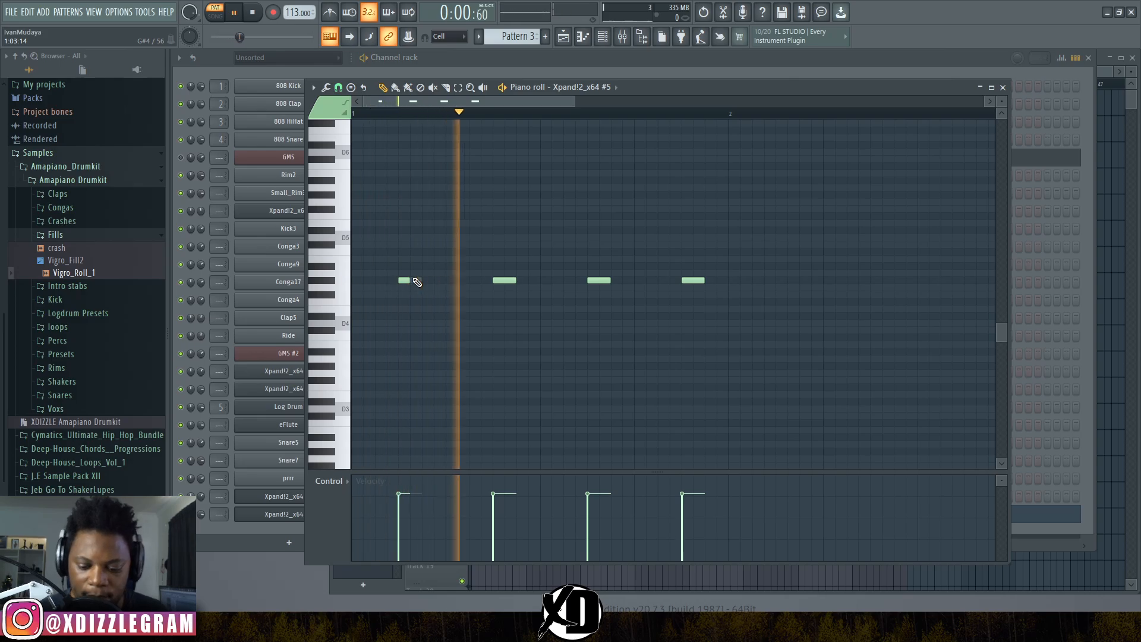
{"action": "key", "text": "ctrl+Up"}
{"action": "key", "text": "ctrl+Down"}
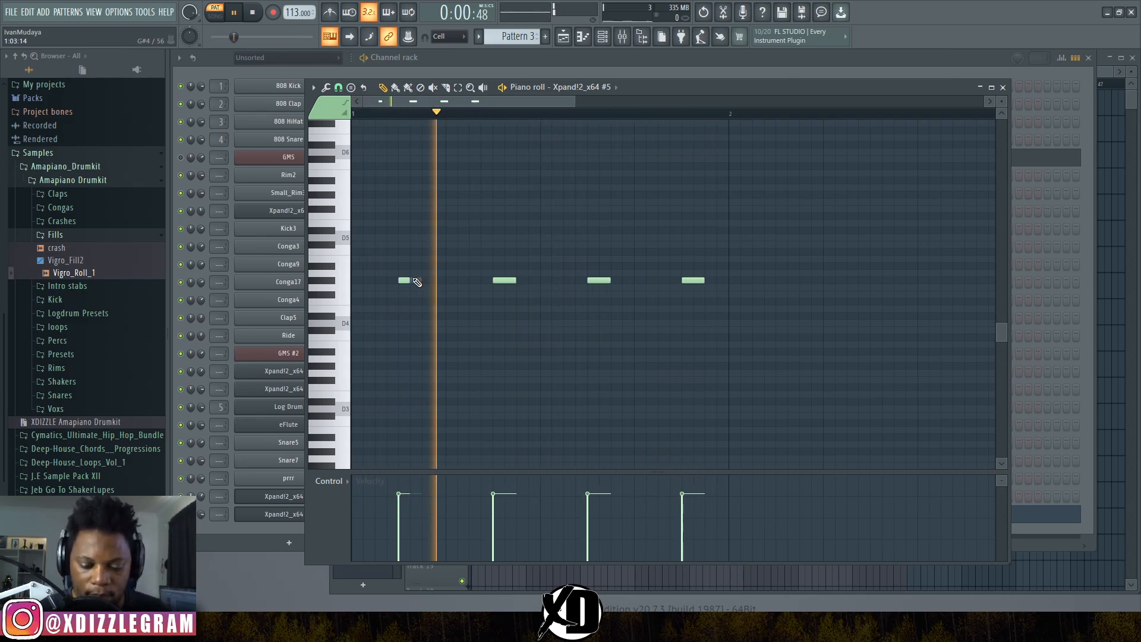
{"action": "key", "text": "space"}
{"action": "key", "text": "ctrl+a"}
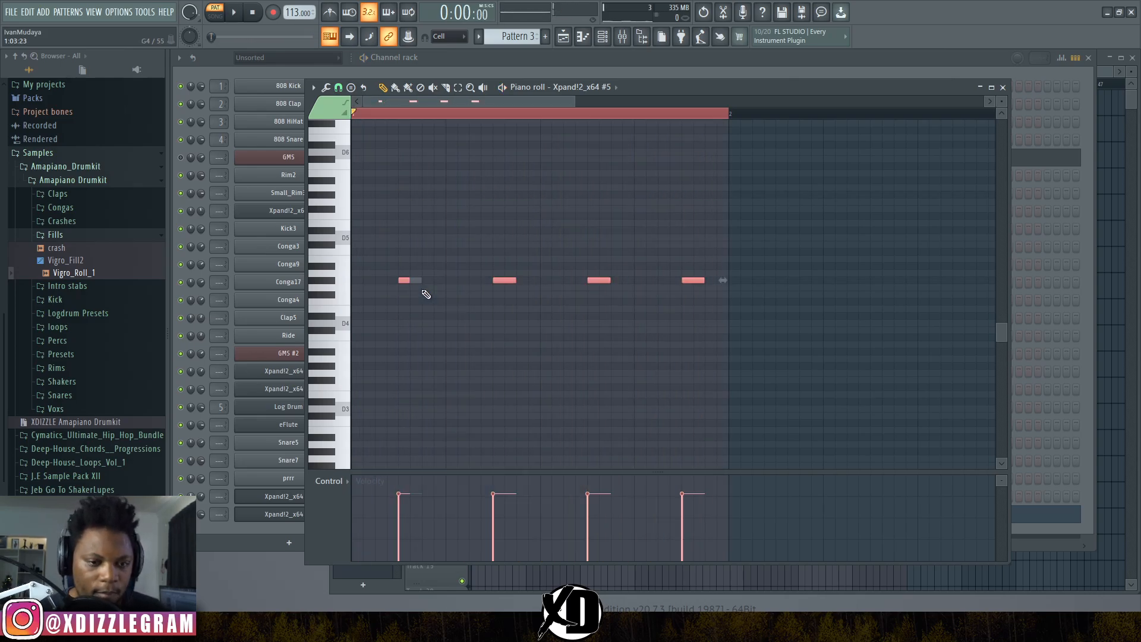
{"action": "left_click_drag", "start_coordinate": [733, 319], "coordinate": [508, 257]}
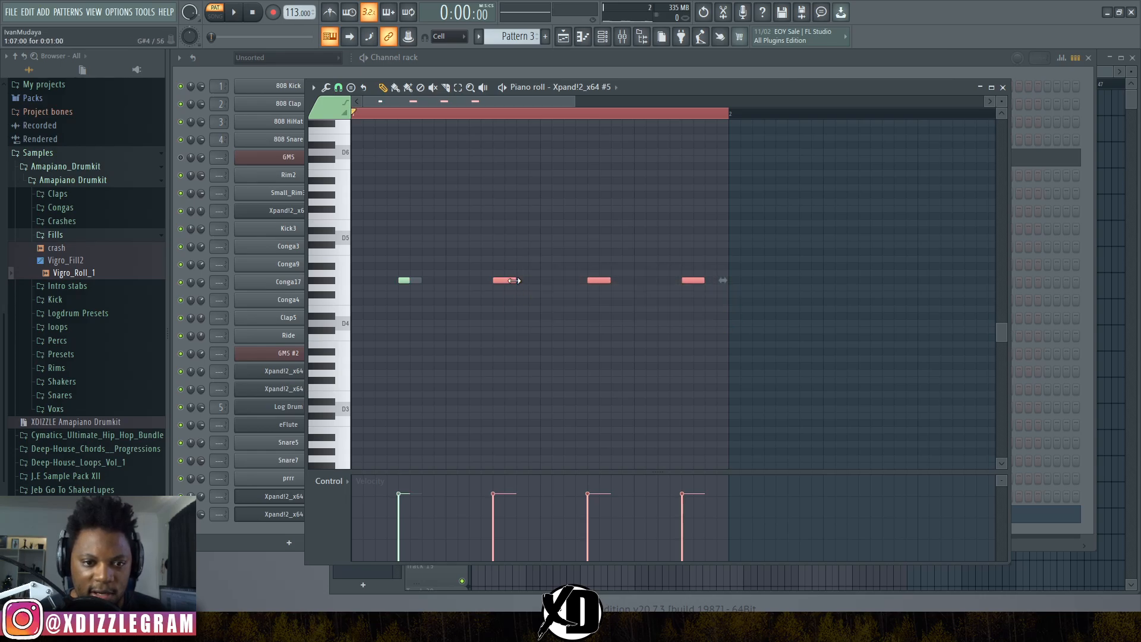
{"action": "key", "text": "space"}
- Unmute the GMS channel in the channel rack and lower its volume
{"action": "key", "text": "F7"}
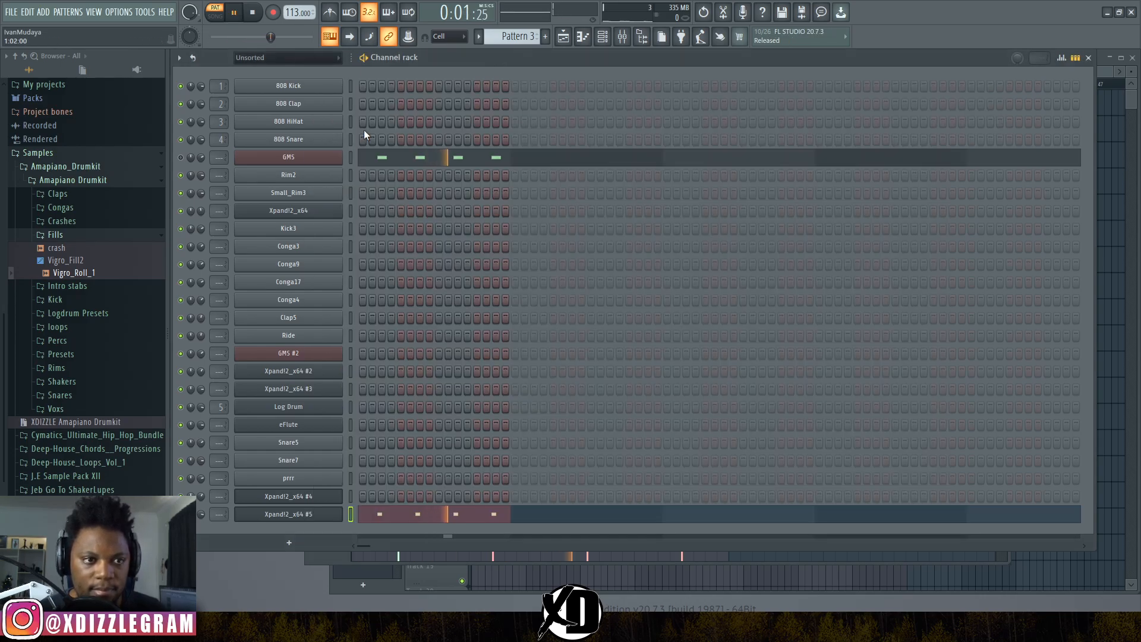
{"action": "left_click", "coordinate": [181, 157]}
{"action": "left_click_drag", "start_coordinate": [201, 158], "coordinate": [201, 173]}
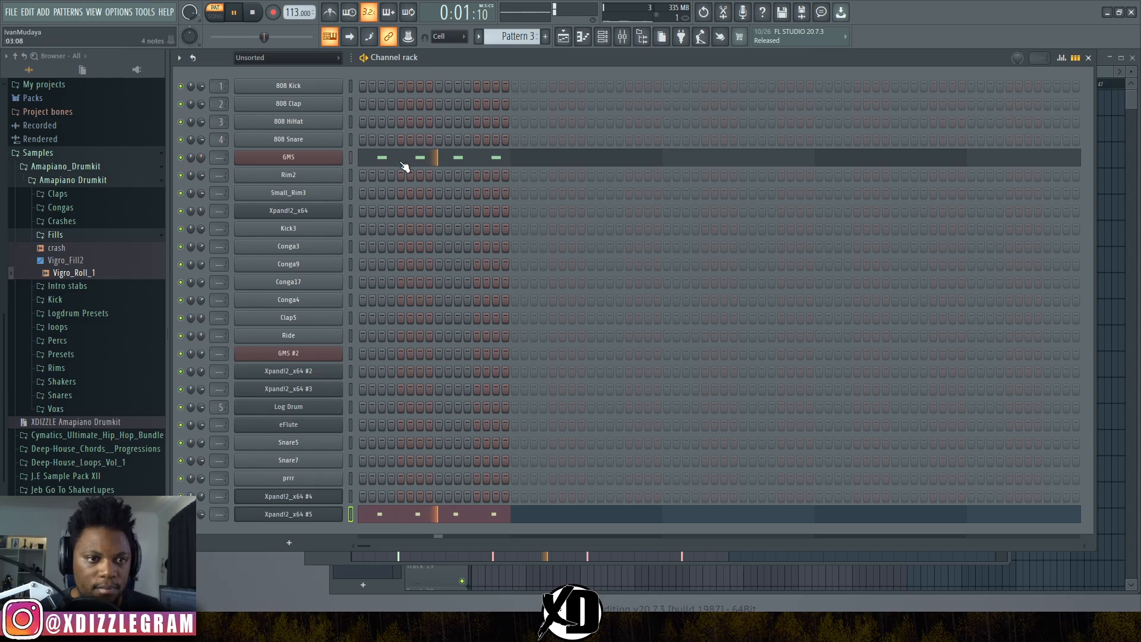
- Lengthen the first and third GMS notes to two steps each and transpose all GMS notes down one octave
{"action": "left_click", "coordinate": [409, 158]}
{"action": "left_click_drag", "start_coordinate": [421, 280], "coordinate": [446, 280]}
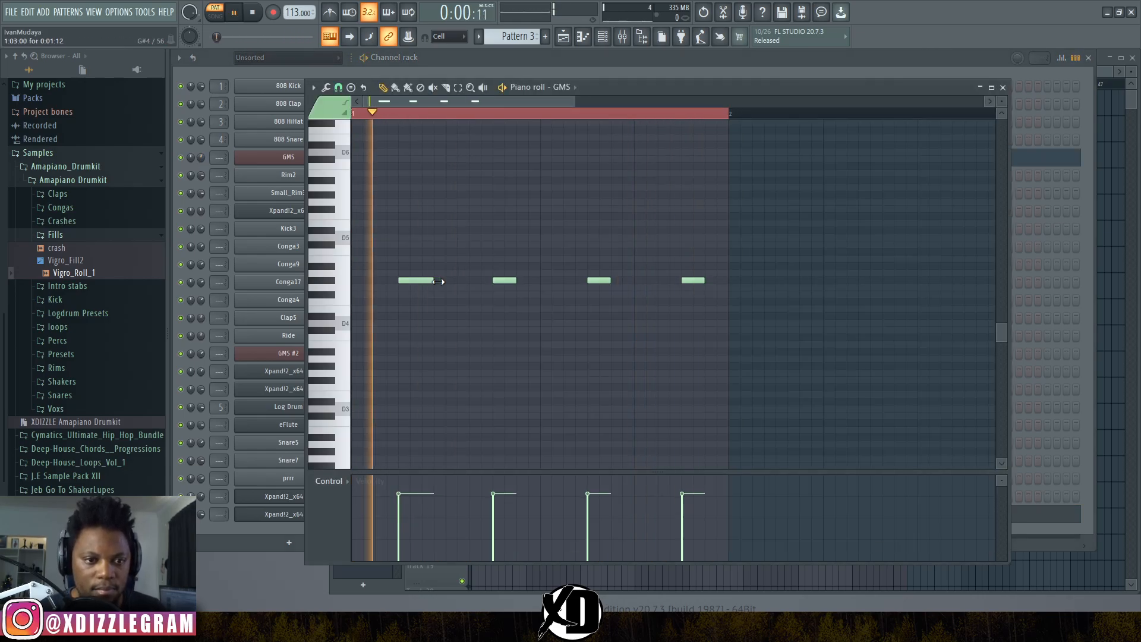
{"action": "left_click_drag", "start_coordinate": [610, 280], "coordinate": [628, 280]}
{"action": "key", "text": "ctrl+Down"}
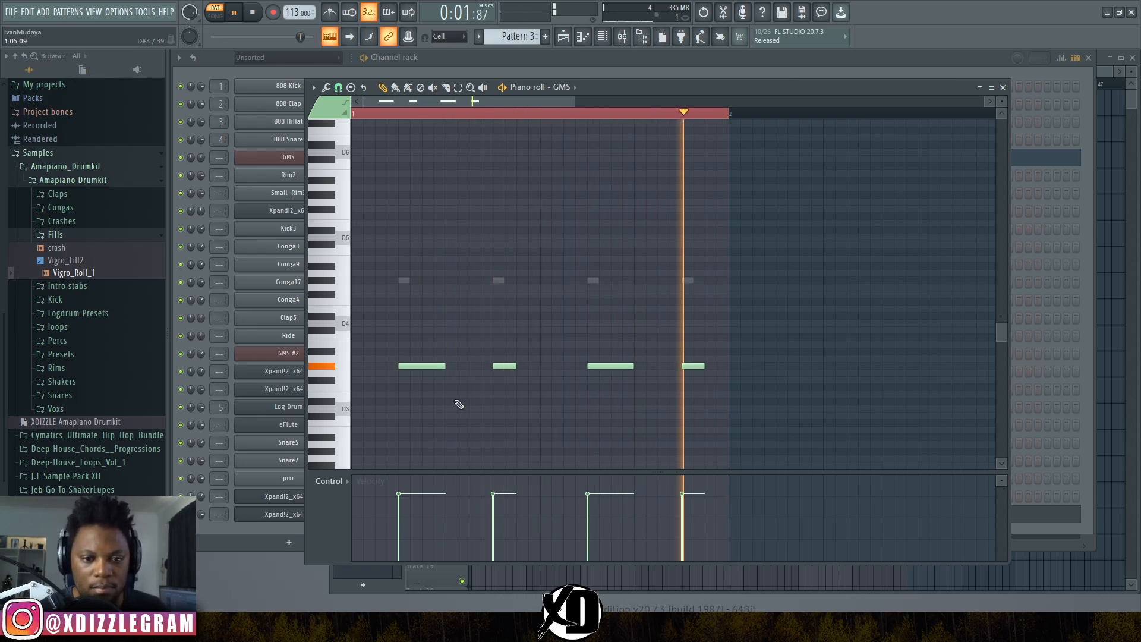
- Set the GMS filter resonance to 0.03 % and cutoff to 0.61 %, raise the envelope decay, and lower the channel volume
{"action": "left_click", "coordinate": [453, 79]}
{"action": "left_click", "coordinate": [331, 158]}
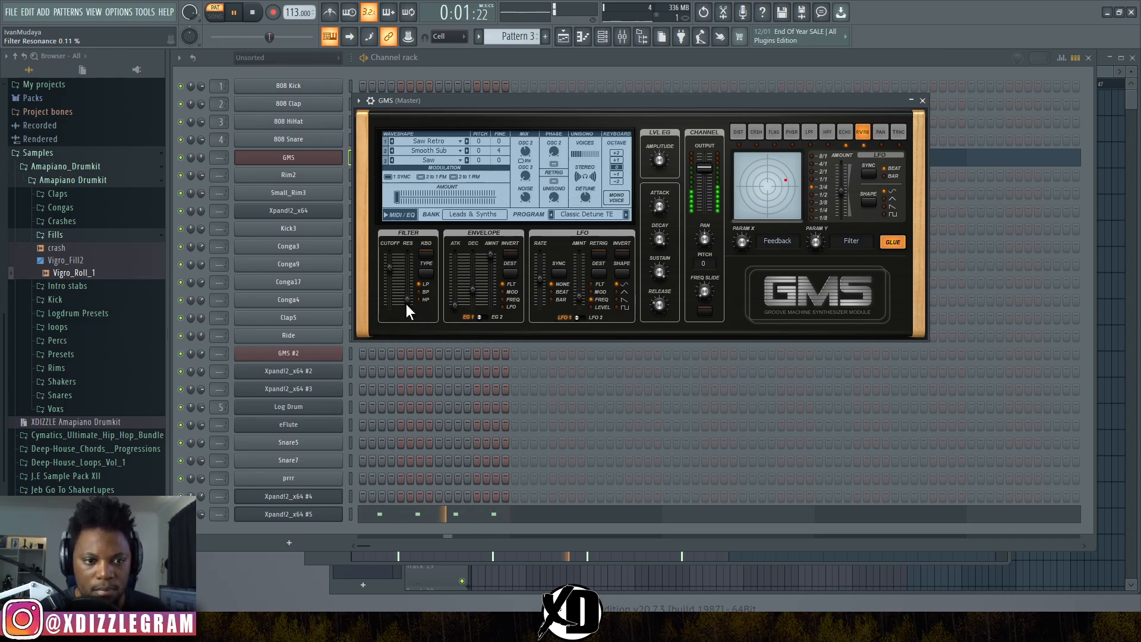
{"action": "left_click_drag", "start_coordinate": [406, 304], "coordinate": [407, 310]}
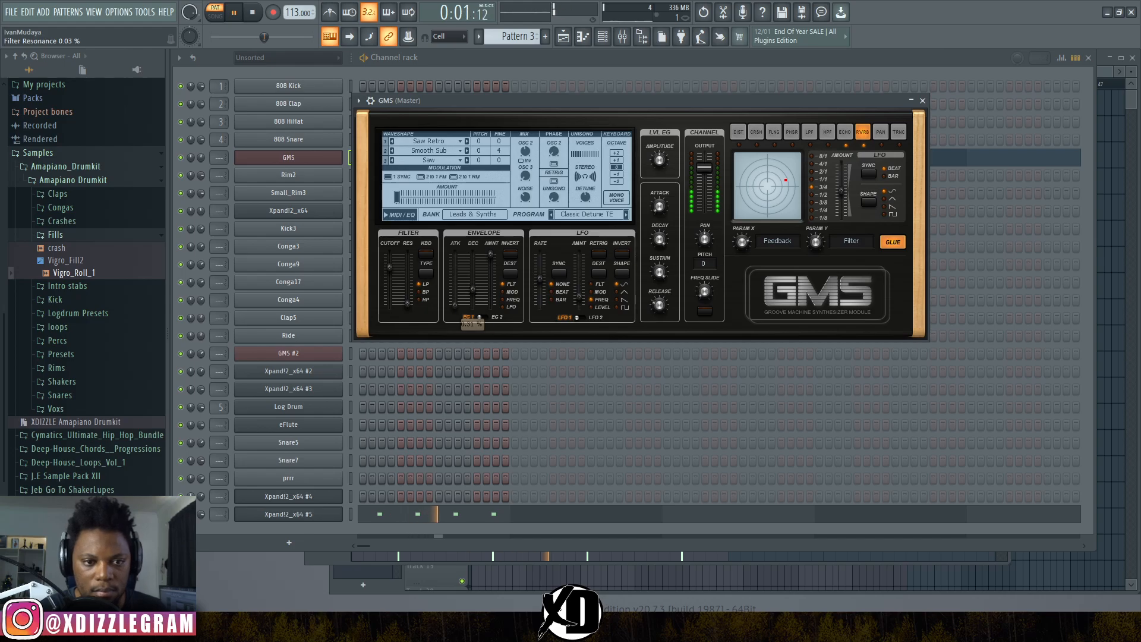
{"action": "left_click_drag", "start_coordinate": [473, 289], "coordinate": [472, 270]}
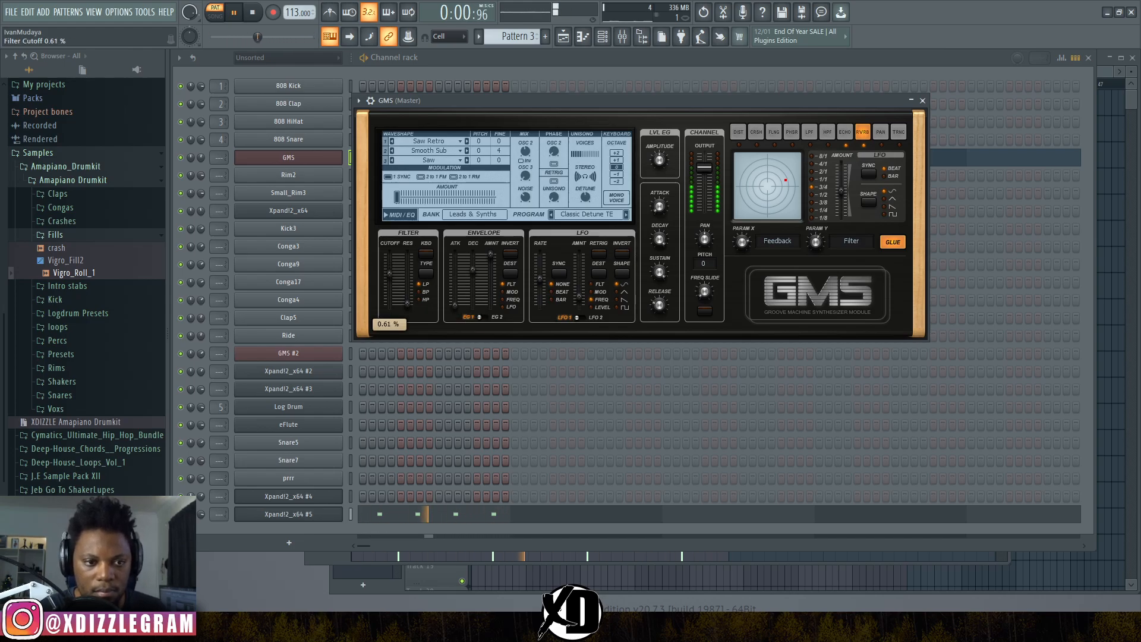
{"action": "left_click", "coordinate": [488, 73]}
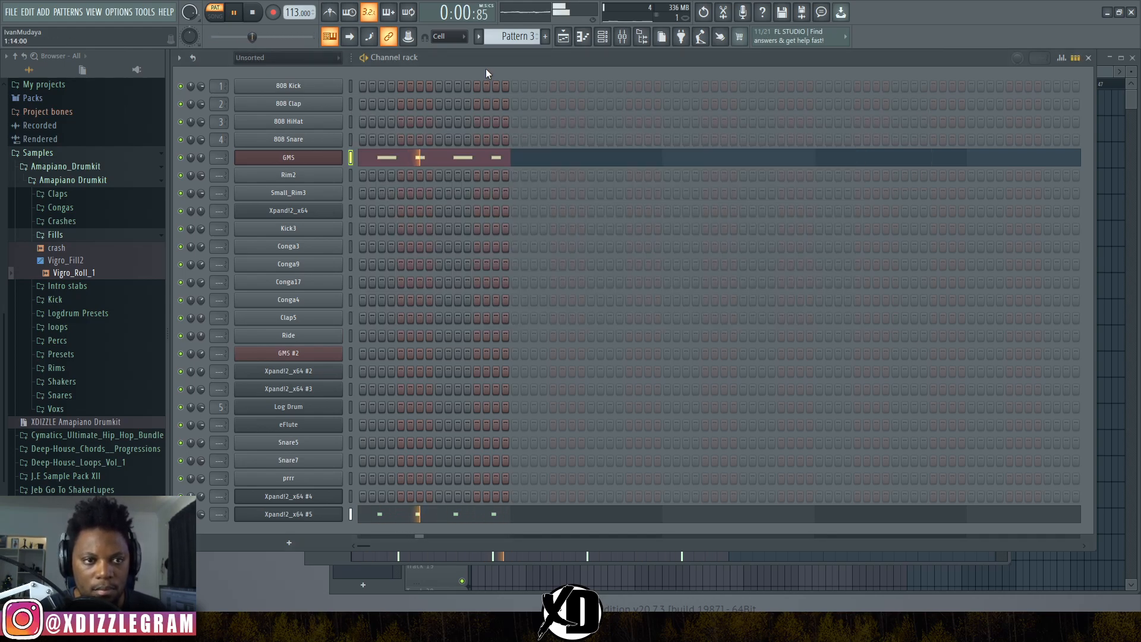
{"action": "left_click_drag", "start_coordinate": [201, 158], "coordinate": [201, 172]}
{"action": "key", "text": "space"}
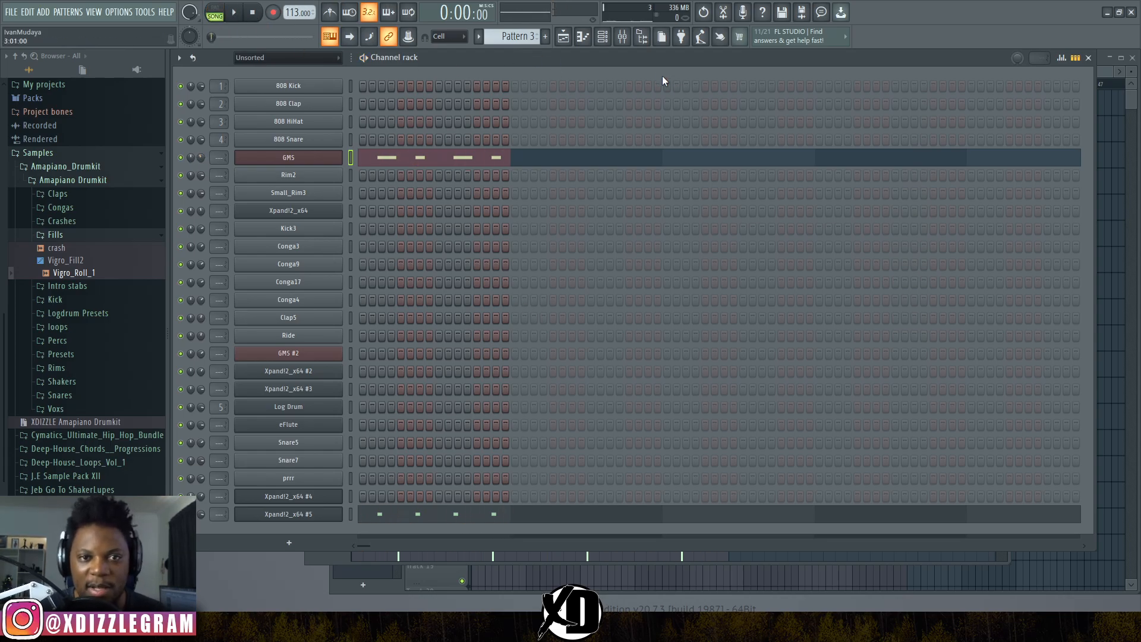
- Play the opening bars of the full arrangement in song mode to check the mix
{"action": "left_click", "coordinate": [1132, 101]}
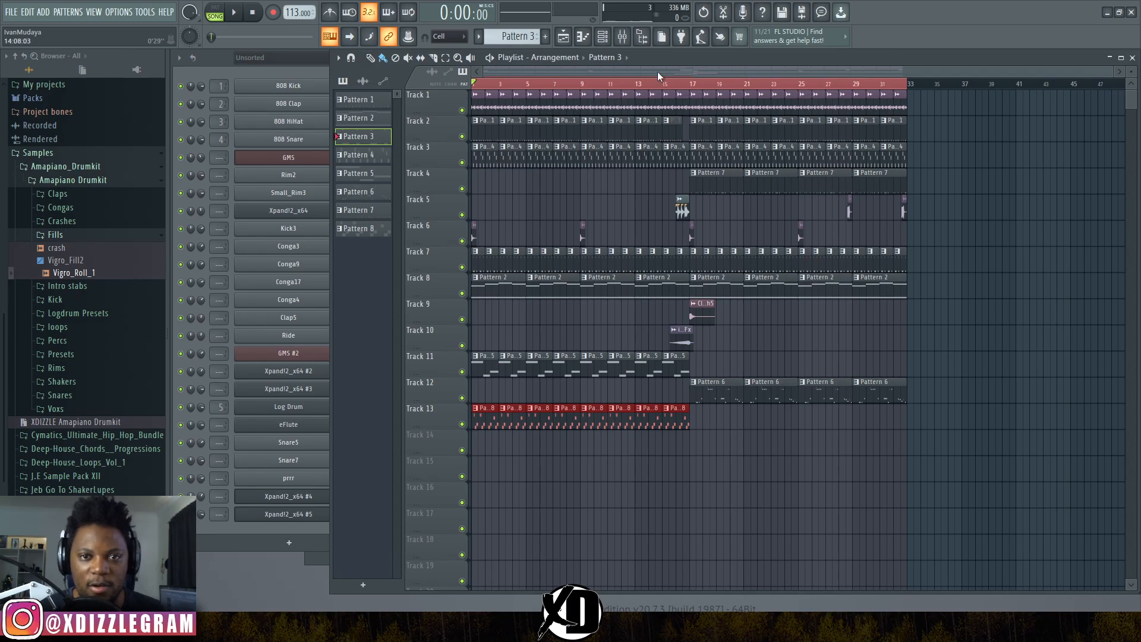
{"action": "key", "text": "space"}
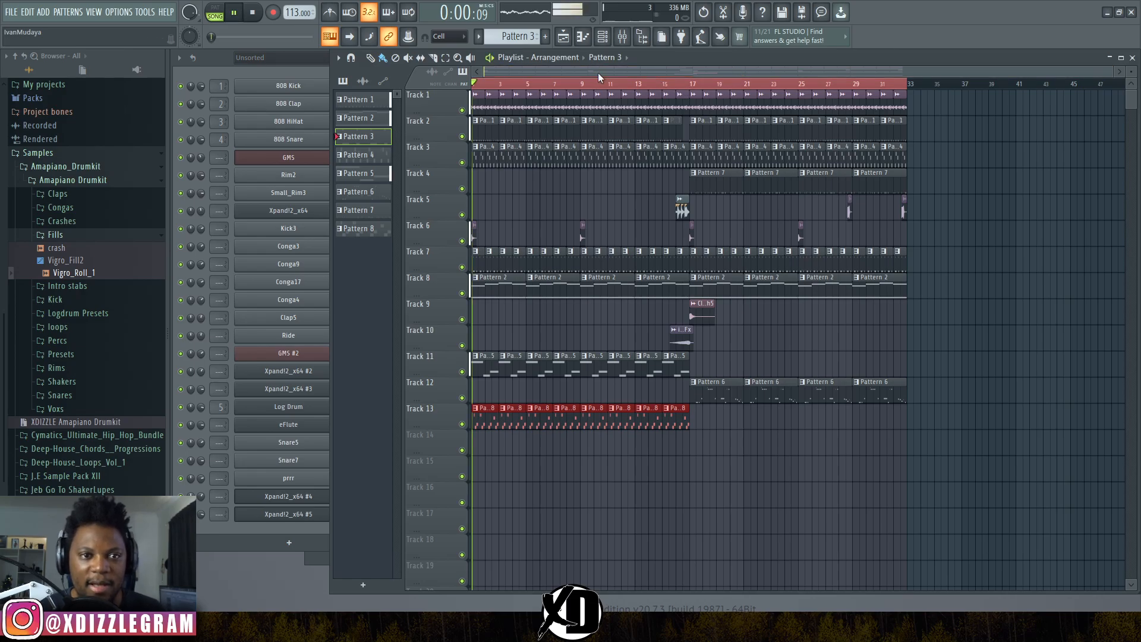
{"action": "left_click", "coordinate": [226, 57]}
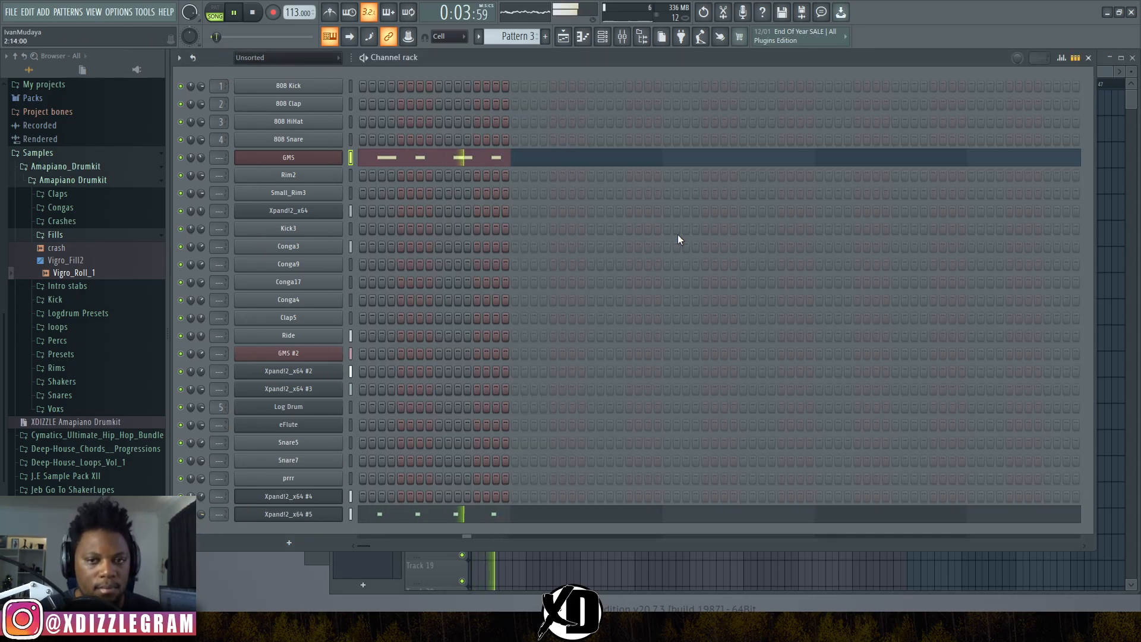
{"action": "left_click", "coordinate": [1106, 76]}
{"action": "key", "text": "space"}
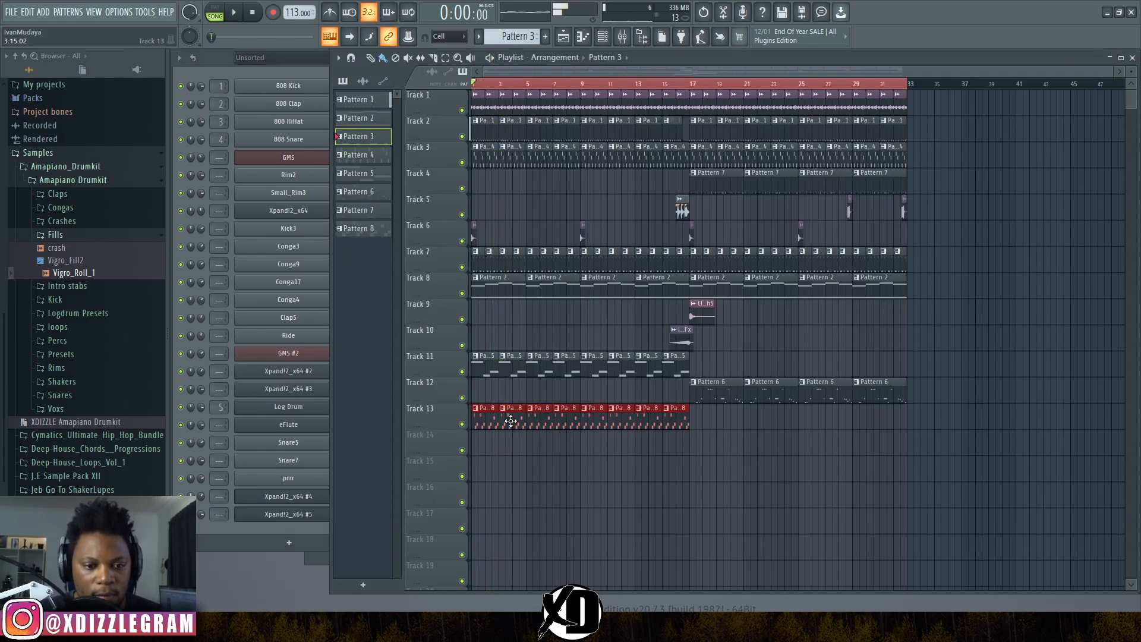
- Create a channel volume automation clip for Xpand!2_x64 #4 and shape it into a fade-in from bar 1 to bar 17
{"action": "double_click", "coordinate": [511, 421]}
{"action": "left_click", "coordinate": [238, 533]}
{"action": "right_click", "coordinate": [204, 496]}
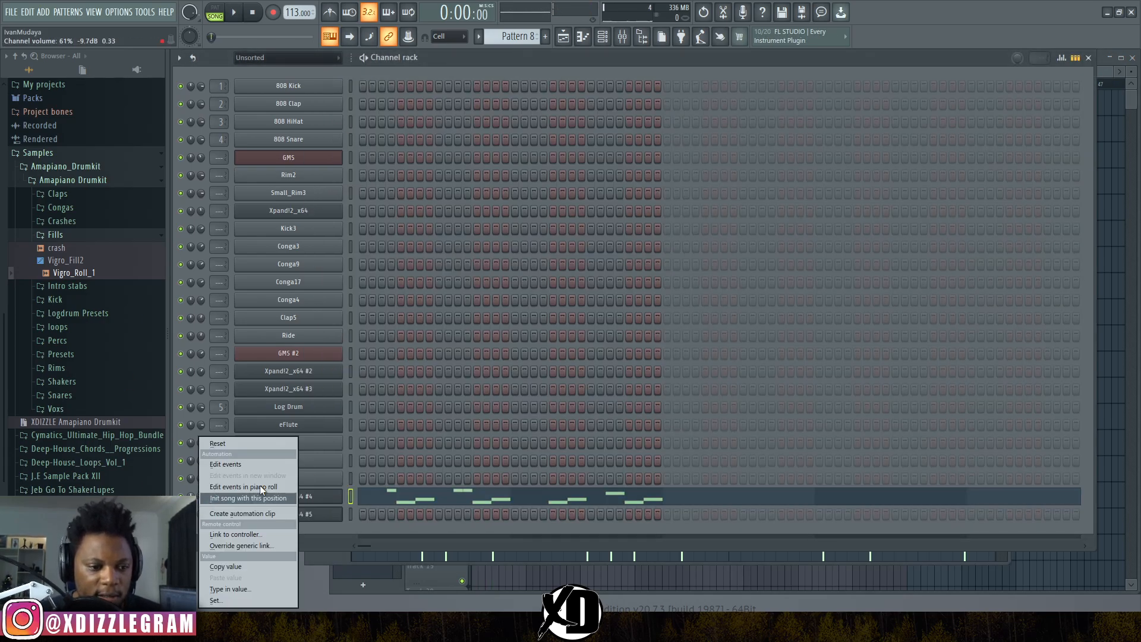
{"action": "left_click", "coordinate": [251, 515]}
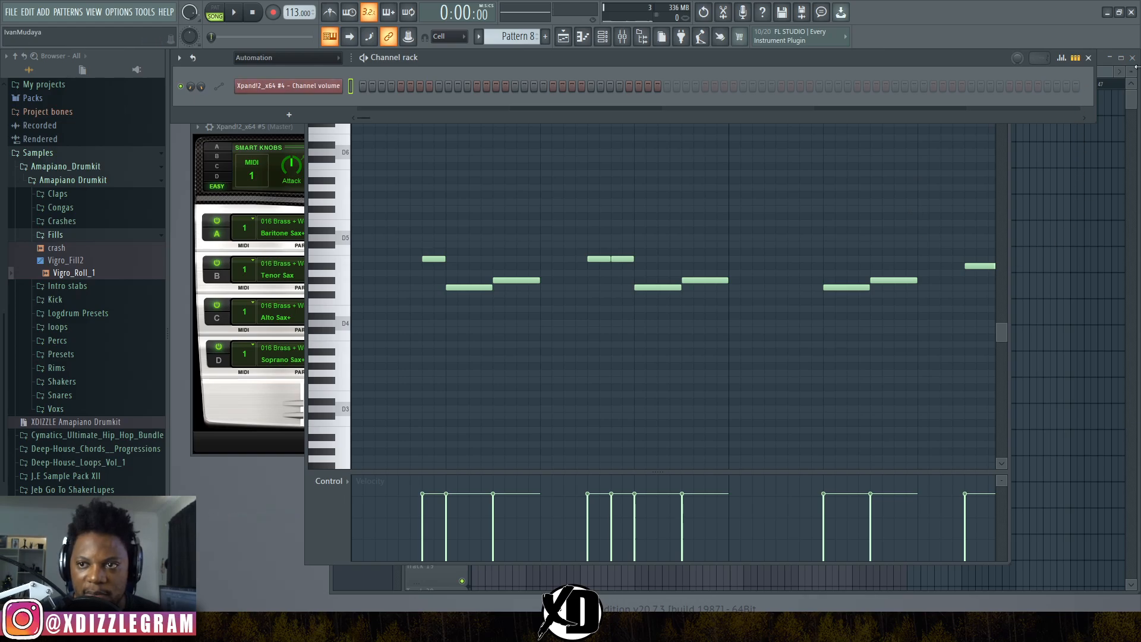
{"action": "left_click", "coordinate": [1102, 81]}
{"action": "left_click_drag", "start_coordinate": [473, 453], "coordinate": [473, 453]}
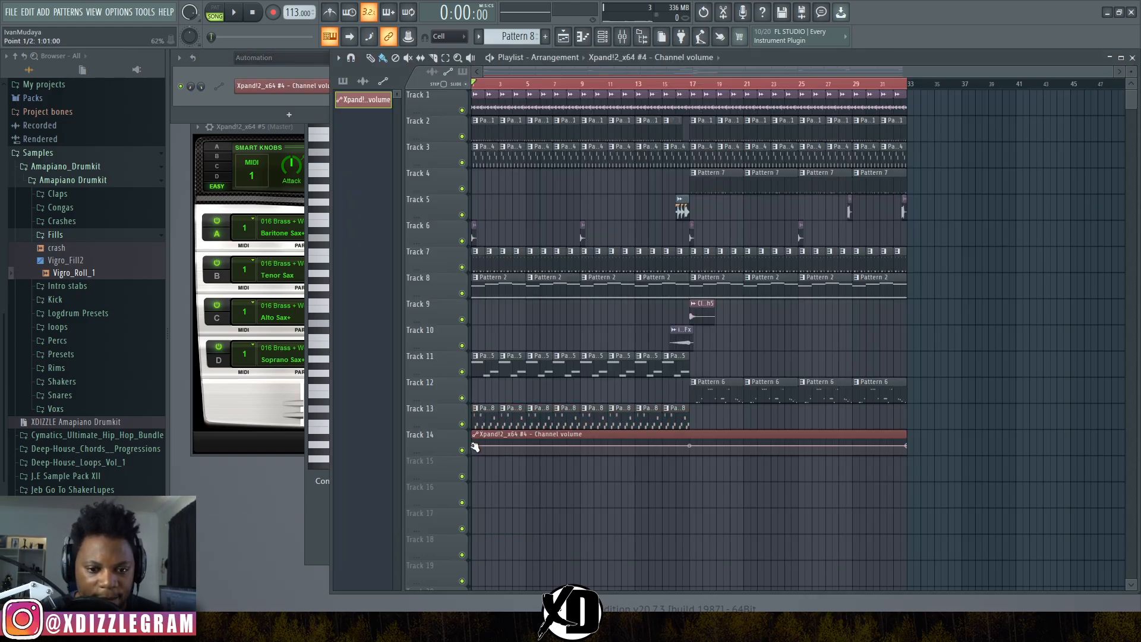
{"action": "right_click", "coordinate": [690, 445]}
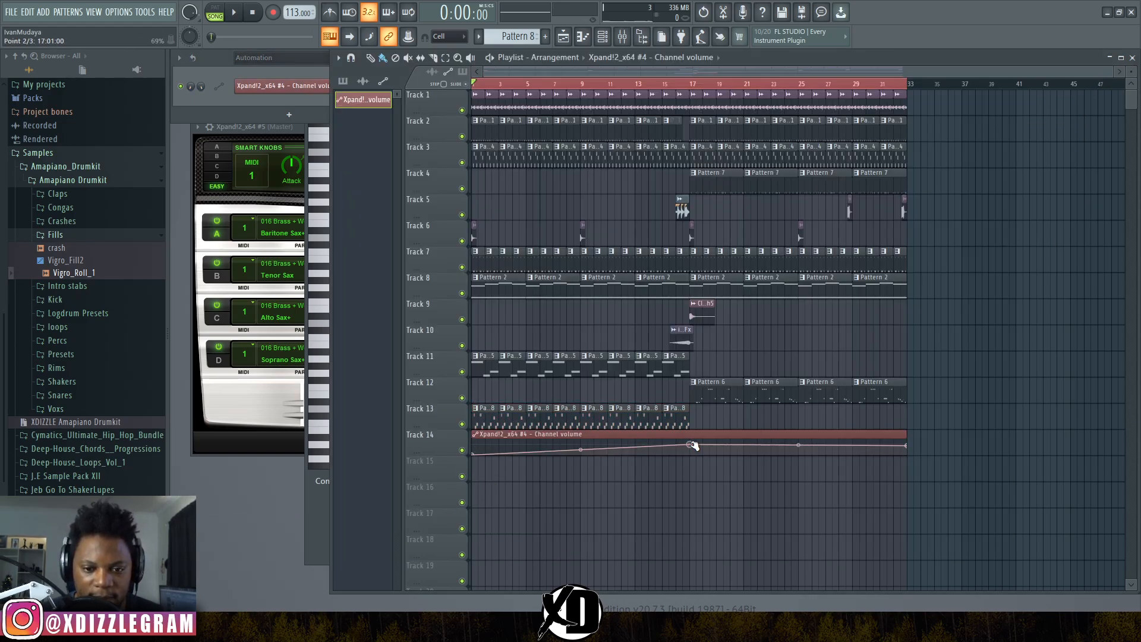
- Raise the loudness gain of the Fruity Limiter on the Master mixer track while the song plays
{"action": "key", "text": "space"}
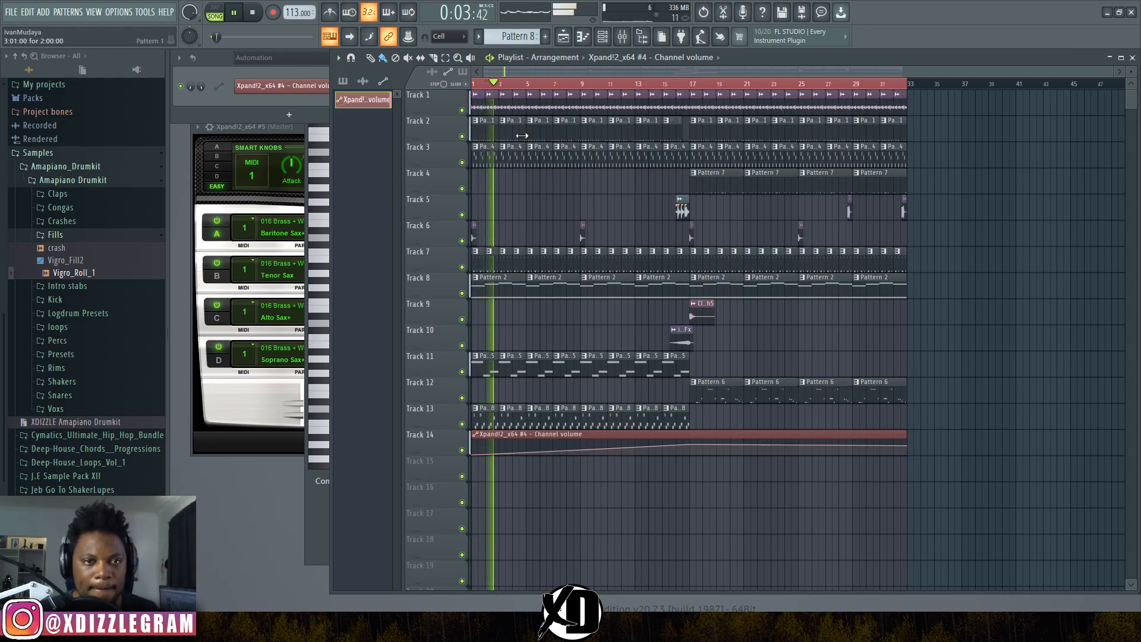
{"action": "key", "text": "F9"}
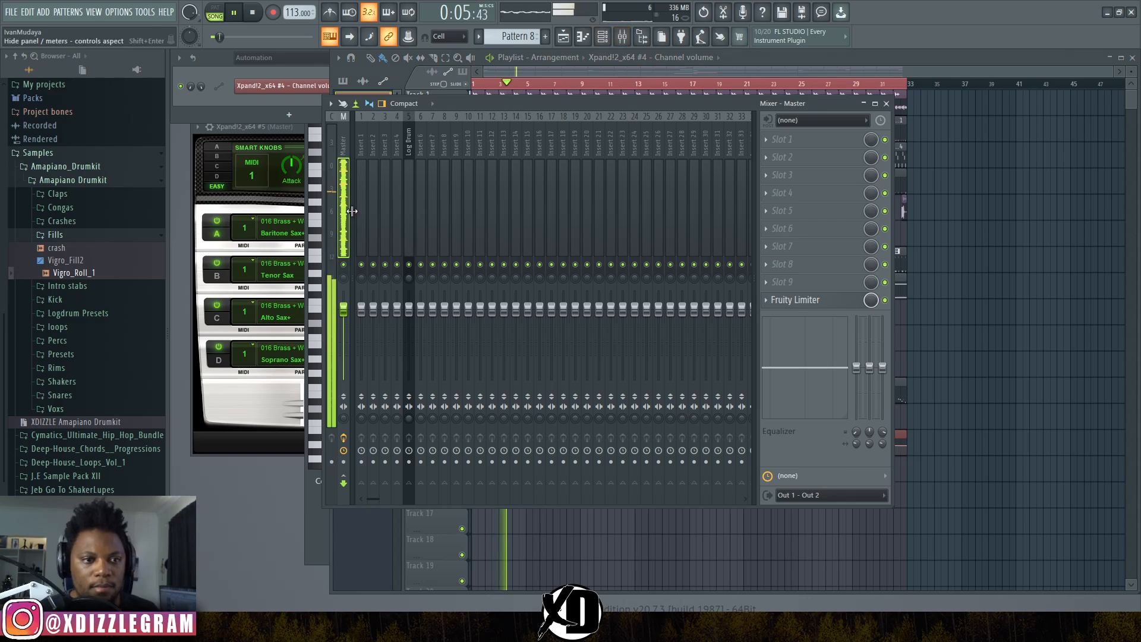
{"action": "left_click", "coordinate": [802, 300]}
{"action": "left_click_drag", "start_coordinate": [611, 373], "coordinate": [544, 277]}
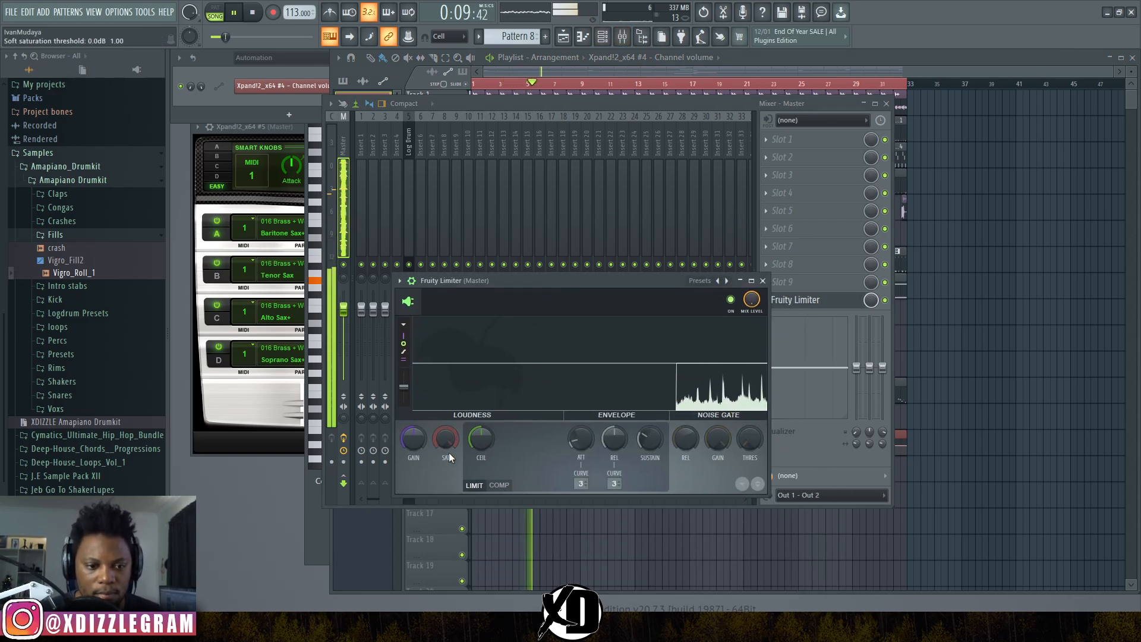
{"action": "left_click_drag", "start_coordinate": [414, 439], "coordinate": [414, 418]}
{"action": "left_click", "coordinate": [934, 60]}
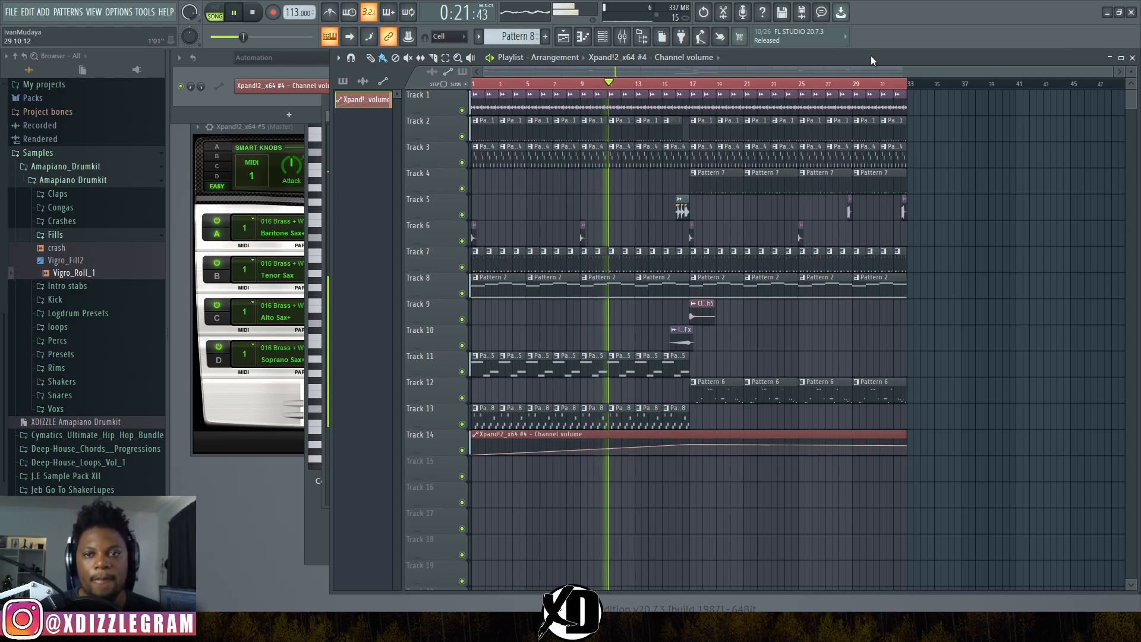
- Maximize the playlist and listen through the arrangement up to about bar 29, checking the fade-in and the transition at bar 17
{"action": "double_click", "coordinate": [831, 57]}
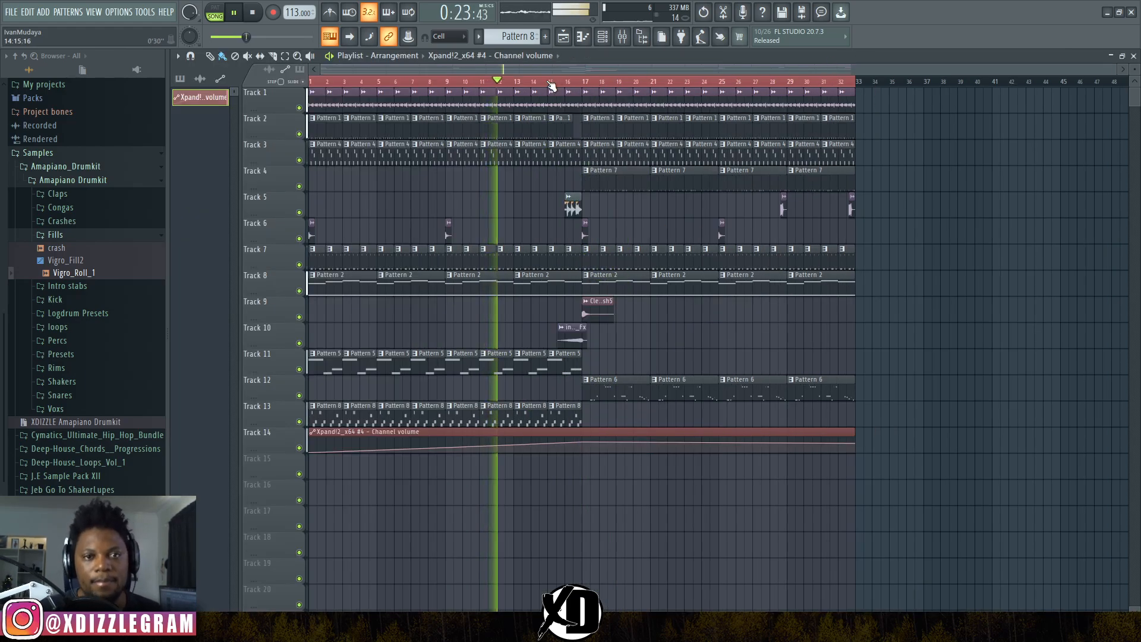
{"action": "scroll", "coordinate": [552, 86], "scroll_direction": "up", "scroll_amount": 1}
{"action": "left_click_drag", "start_coordinate": [536, 68], "coordinate": [394, 76]}
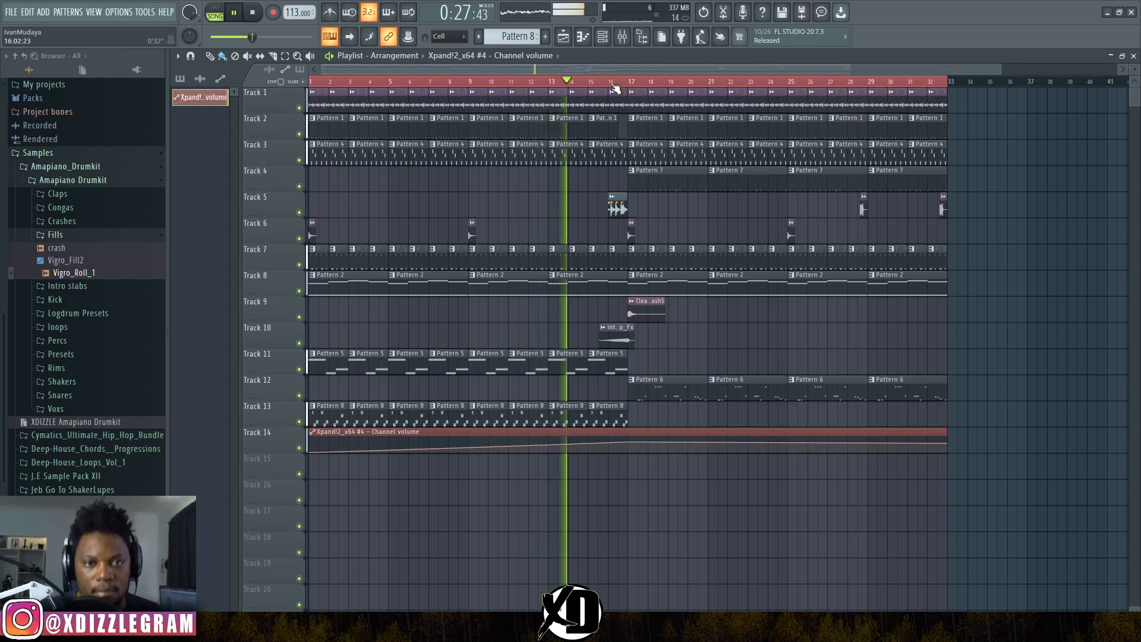
{"action": "scroll", "coordinate": [616, 88], "scroll_direction": "down", "scroll_amount": 1}
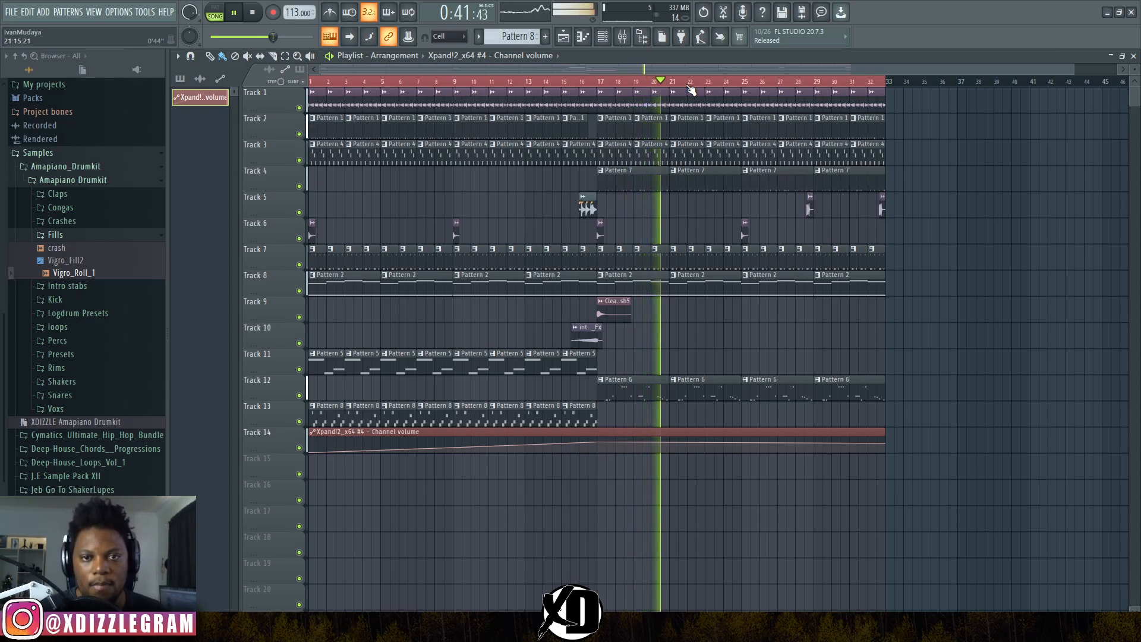
{"action": "scroll", "coordinate": [691, 89], "scroll_direction": "down", "scroll_amount": 1}
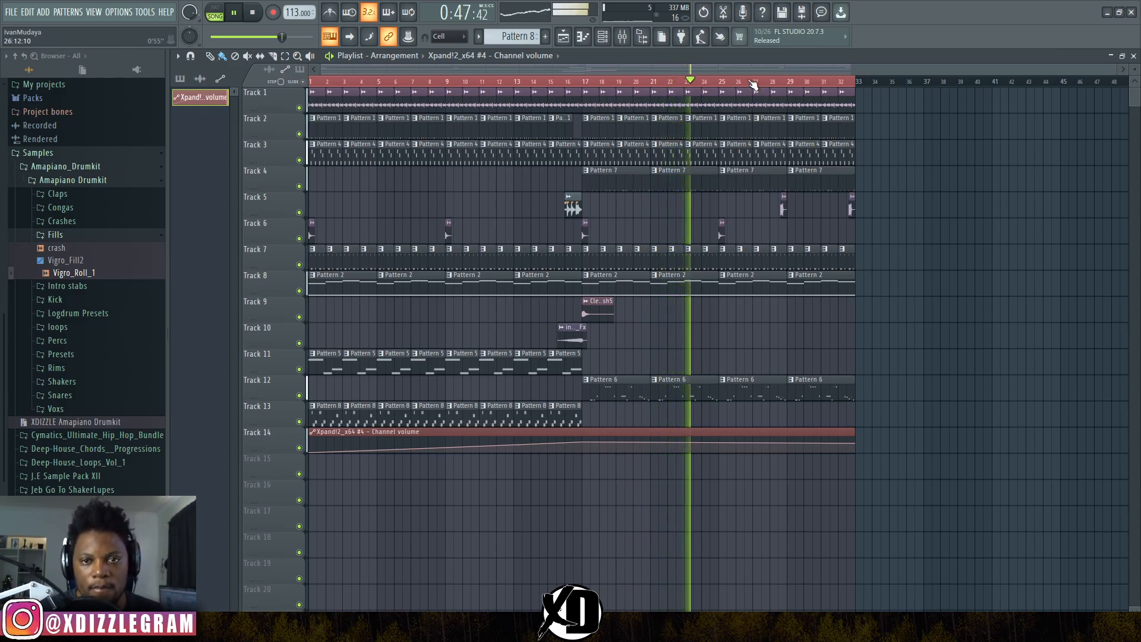
{"action": "scroll", "coordinate": [754, 85], "scroll_direction": "up", "scroll_amount": 1}
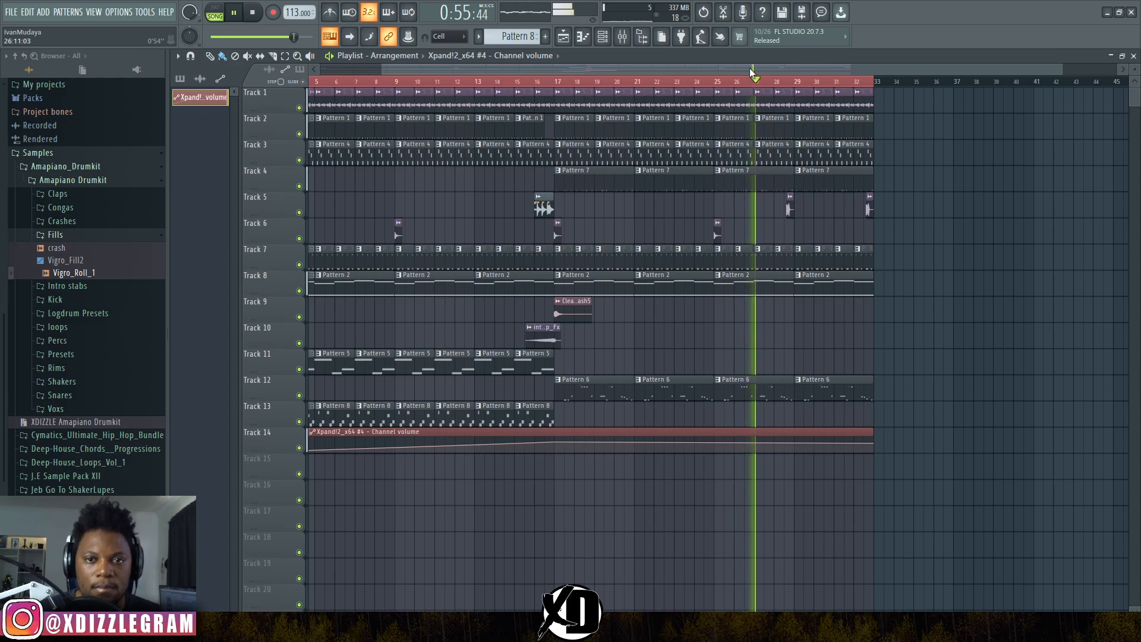
{"action": "left_click_drag", "start_coordinate": [749, 69], "coordinate": [738, 71]}
{"action": "scroll", "coordinate": [747, 68], "scroll_direction": "down", "scroll_amount": 2}
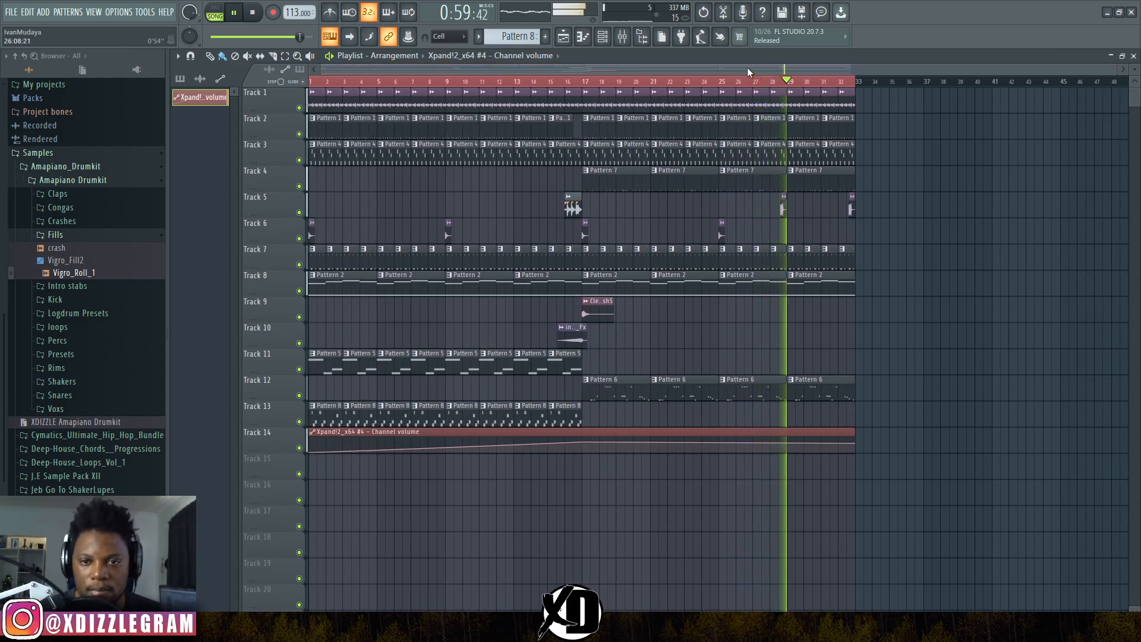
{"action": "key", "text": "space"}
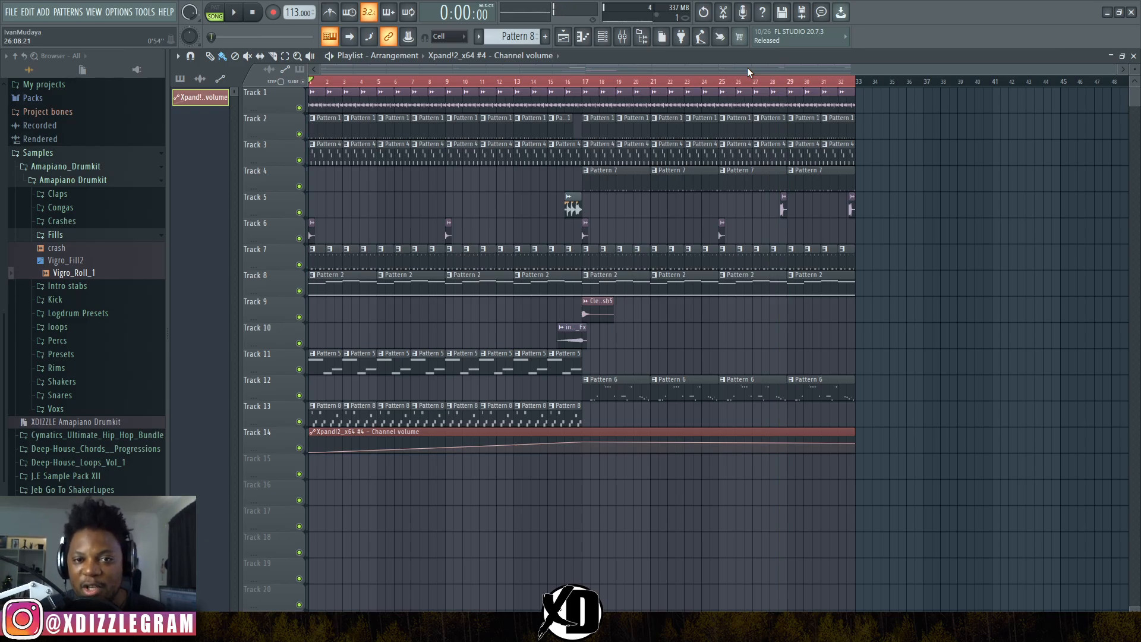